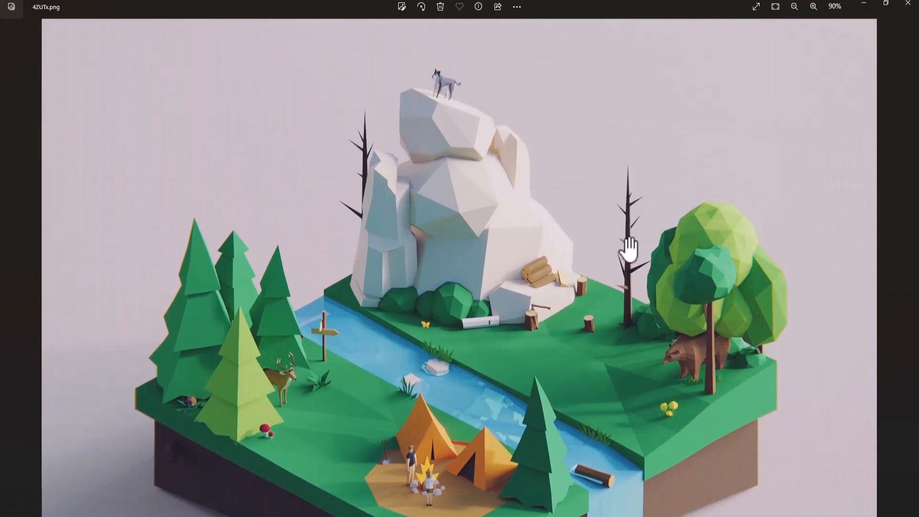
- Switch from the reference image to the Blender scene, add a cube mesh, and scale it to 0.096
{"action": "left_click", "coordinate": [863, 3]}
{"action": "scroll", "coordinate": [481, 330], "scroll_direction": "up", "scroll_amount": 6}
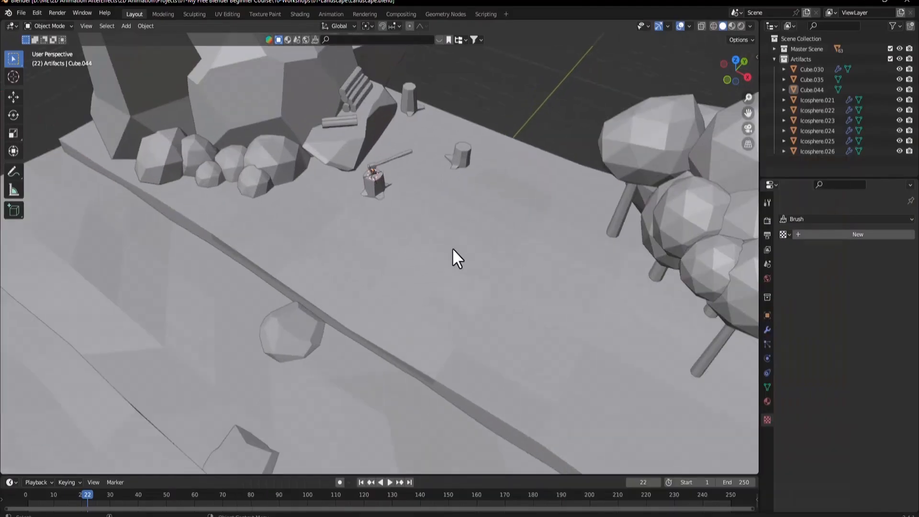
{"action": "key", "text": "shift+a"}
{"action": "mouse_move", "coordinate": [487, 158]}
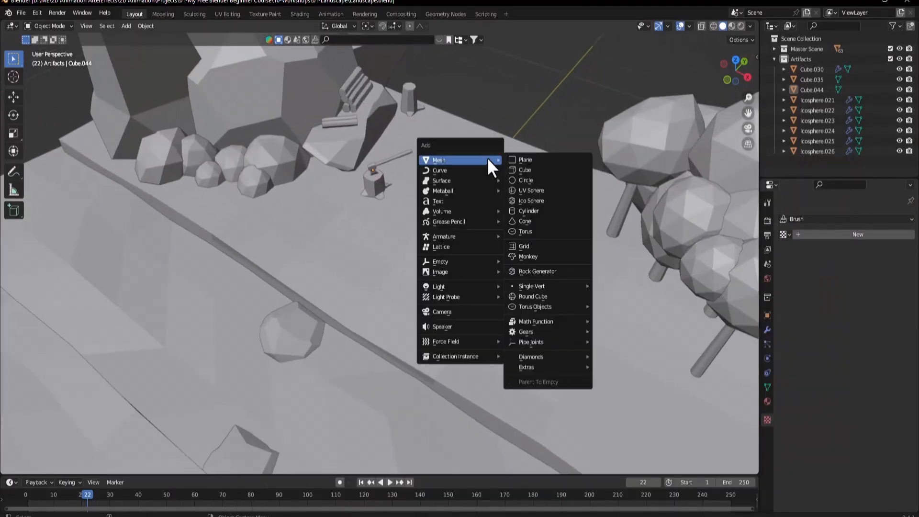
{"action": "left_click", "coordinate": [529, 169]}
{"action": "scroll", "coordinate": [531, 191], "scroll_direction": "down", "scroll_amount": 6}
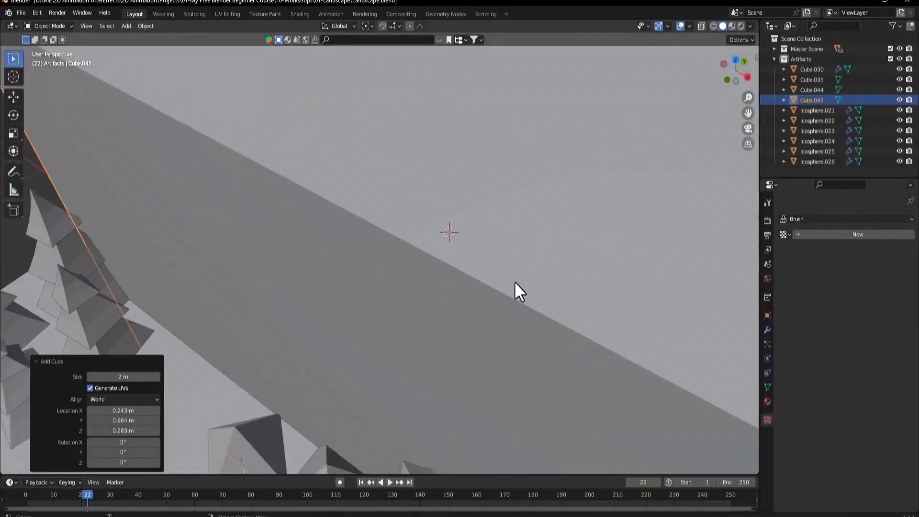
{"action": "key", "text": "s"}
{"action": "left_click", "coordinate": [452, 225]}
{"action": "scroll", "coordinate": [453, 224], "scroll_direction": "up", "scroll_amount": 4}
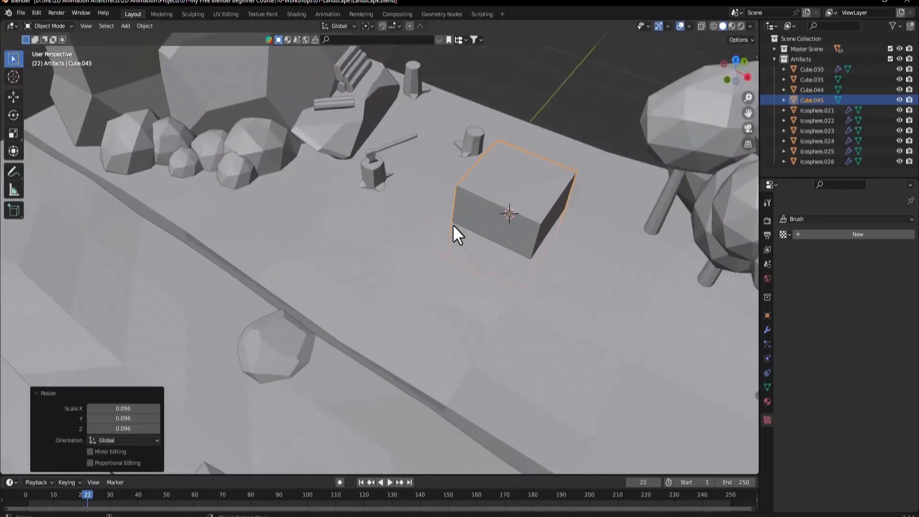
- Shrink the new cube further by a scale factor of 0.267 to roughly tree-stump size
{"action": "middle_click_drag", "start_coordinate": [453, 224], "coordinate": [334, 292], "text": "shift"}
{"action": "scroll", "coordinate": [335, 292], "scroll_direction": "up", "scroll_amount": 2}
{"action": "key", "text": "s"}
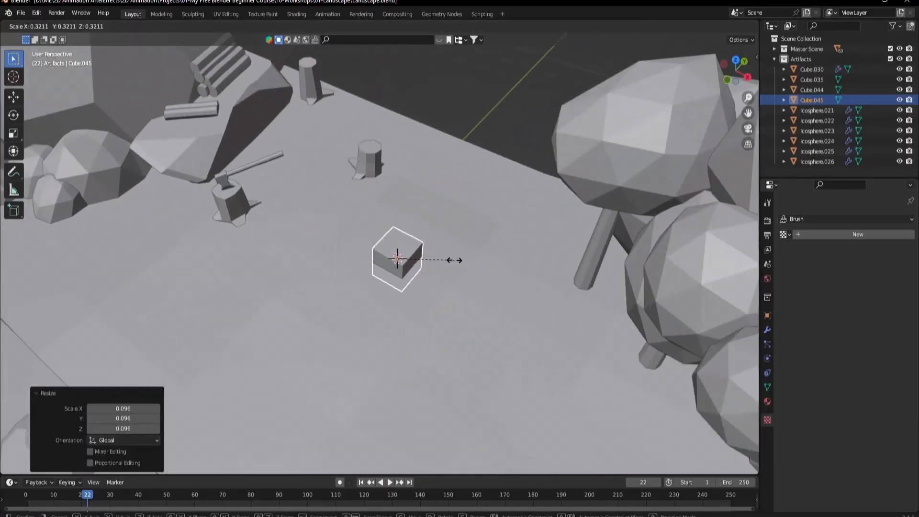
{"action": "left_click", "coordinate": [444, 259]}
{"action": "scroll", "coordinate": [427, 257], "scroll_direction": "up", "scroll_amount": 1}
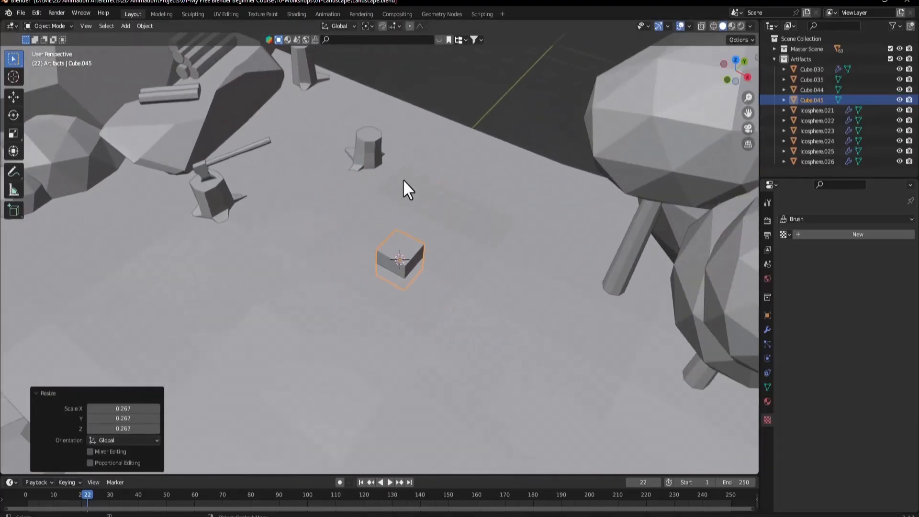
- Add two crossing, centred vertical loop cuts to the small cube in Edit Mode
{"action": "middle_click_drag", "start_coordinate": [404, 188], "coordinate": [457, 255]}
{"action": "key", "text": "Tab"}
{"action": "key", "text": "ctrl+r"}
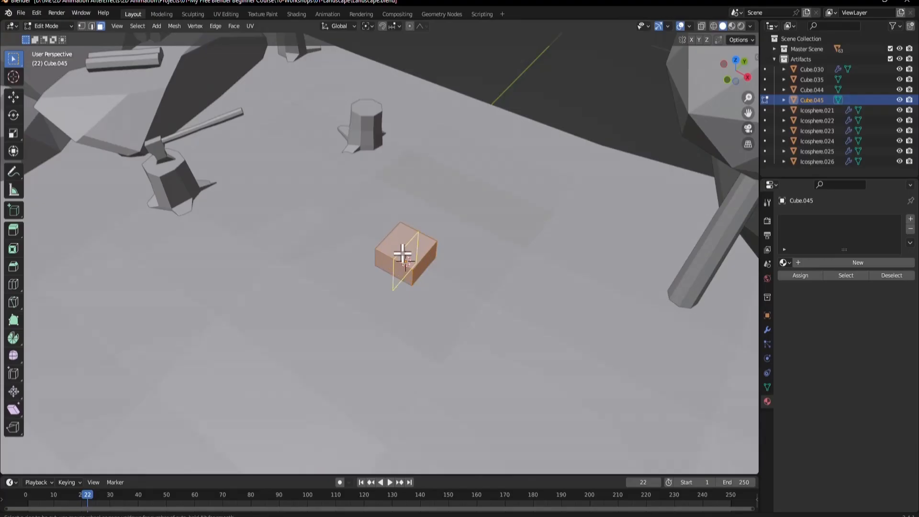
{"action": "left_click", "coordinate": [406, 254]}
{"action": "right_click", "coordinate": [406, 254]}
{"action": "key", "text": "ctrl+r"}
{"action": "left_click", "coordinate": [427, 251]}
{"action": "right_click", "coordinate": [458, 273]}
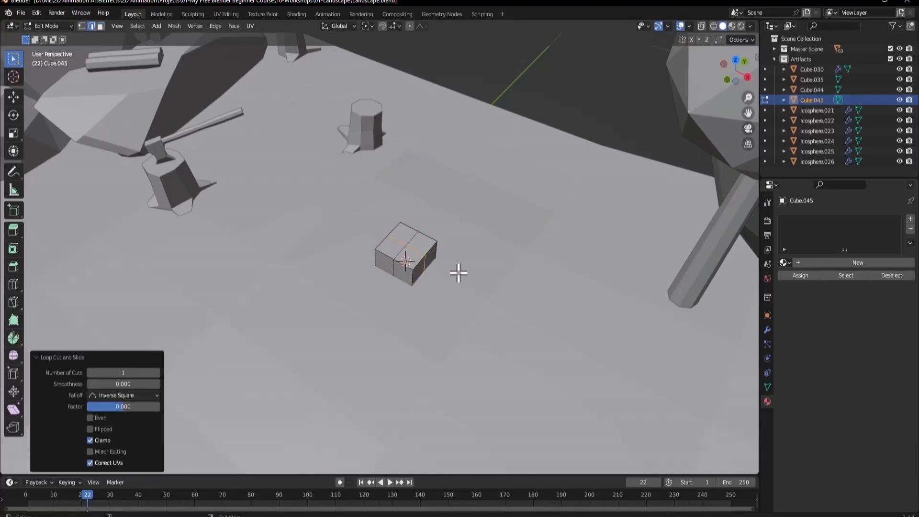
- Raise the cube object along Z by about 0.05 m in Object Mode
{"action": "key", "text": "Tab"}
{"action": "key", "text": "g"}
{"action": "key", "text": "z"}
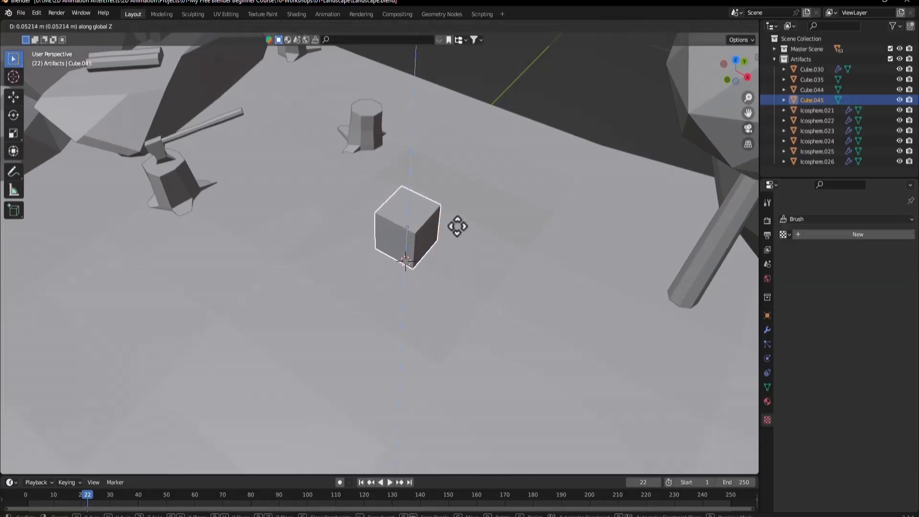
{"action": "left_click", "coordinate": [456, 225]}
- Select all the cube's vertices except the top face's centre vertex and reshape them with the Circle operation
{"action": "key", "text": "Tab"}
{"action": "scroll", "coordinate": [366, 109], "scroll_direction": "up", "scroll_amount": 1}
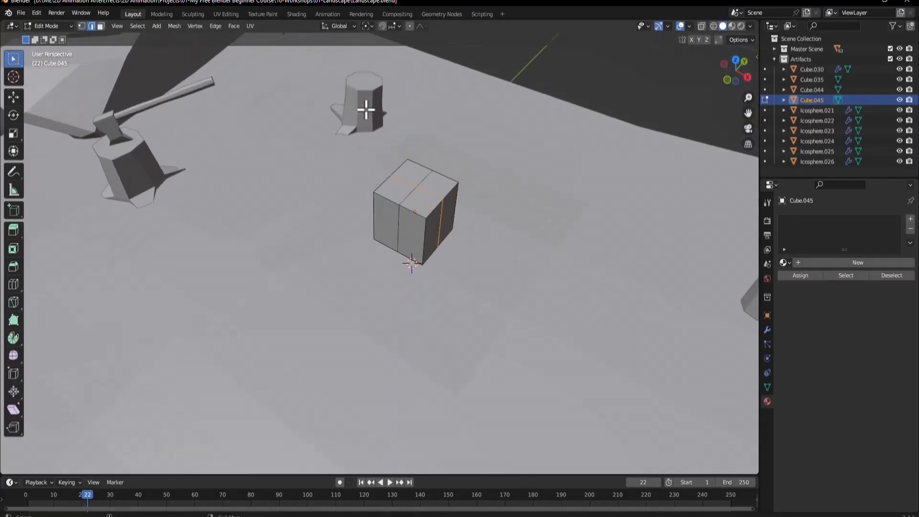
{"action": "middle_click_drag", "start_coordinate": [384, 168], "coordinate": [378, 205], "text": "shift"}
{"action": "mouse_move", "coordinate": [357, 161]}
{"action": "middle_mouse_down"}
{"action": "mouse_move", "coordinate": [359, 185]}
{"action": "mouse_move", "coordinate": [363, 163]}
{"action": "middle_mouse_up"}
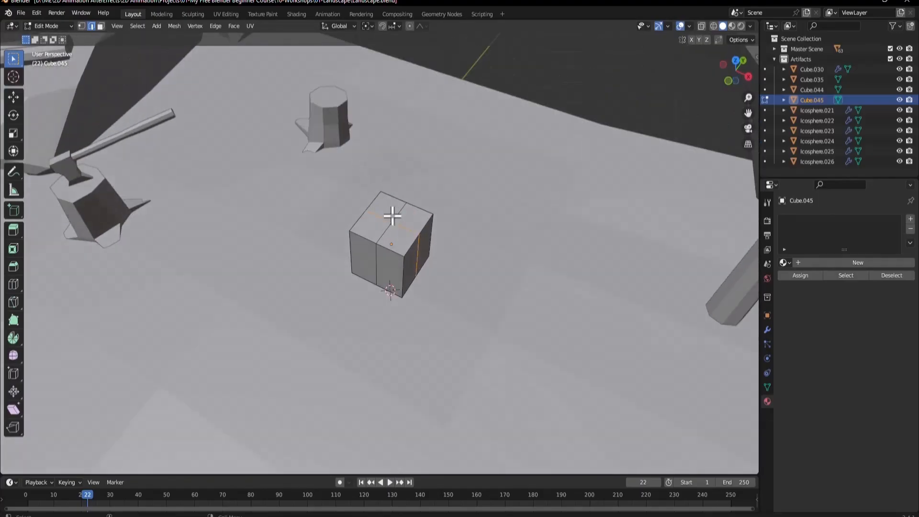
{"action": "key", "text": "1"}
{"action": "key", "text": "a"}
{"action": "left_click", "coordinate": [395, 227], "text": "shift"}
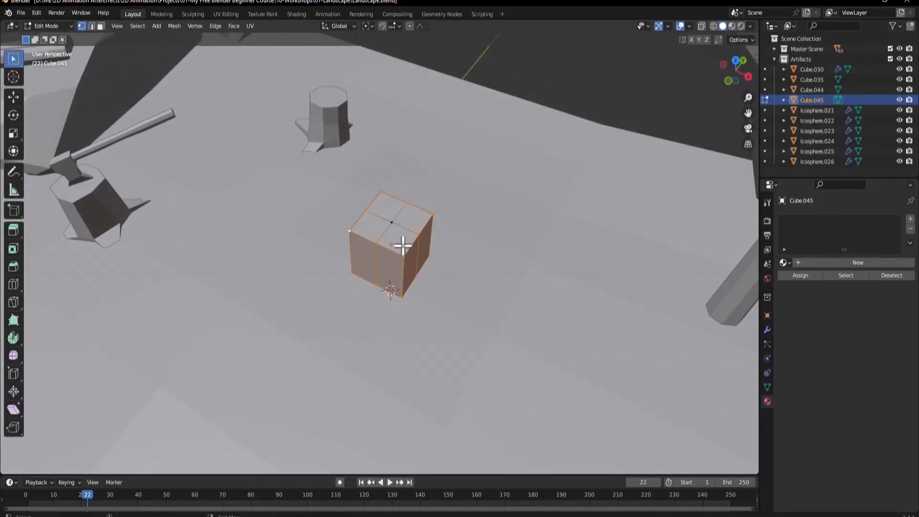
{"action": "middle_click_drag", "start_coordinate": [403, 245], "coordinate": [116, 401]}
{"action": "left_click", "coordinate": [117, 25]}
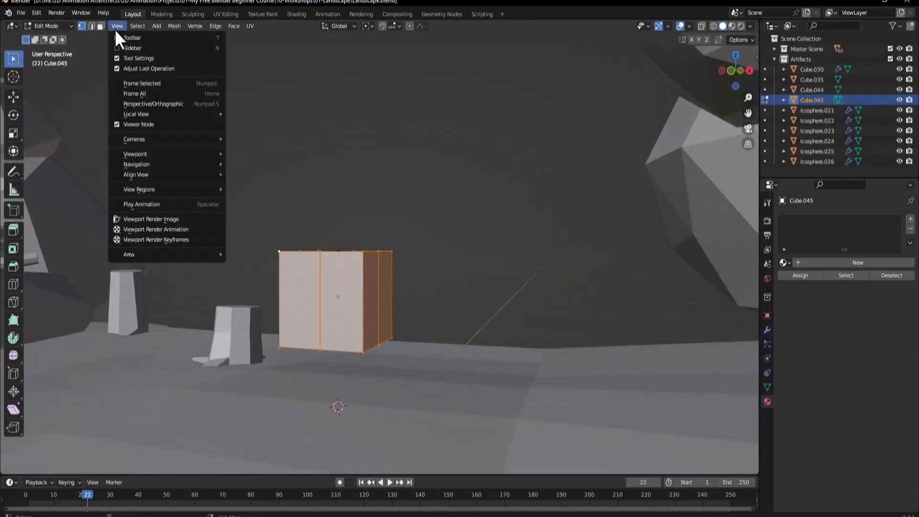
{"action": "mouse_move", "coordinate": [211, 176]}
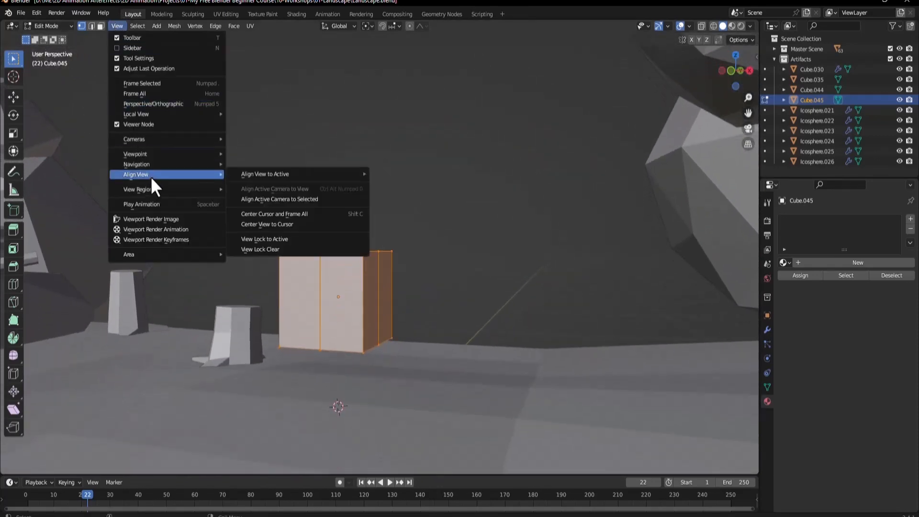
{"action": "left_click", "coordinate": [267, 224]}
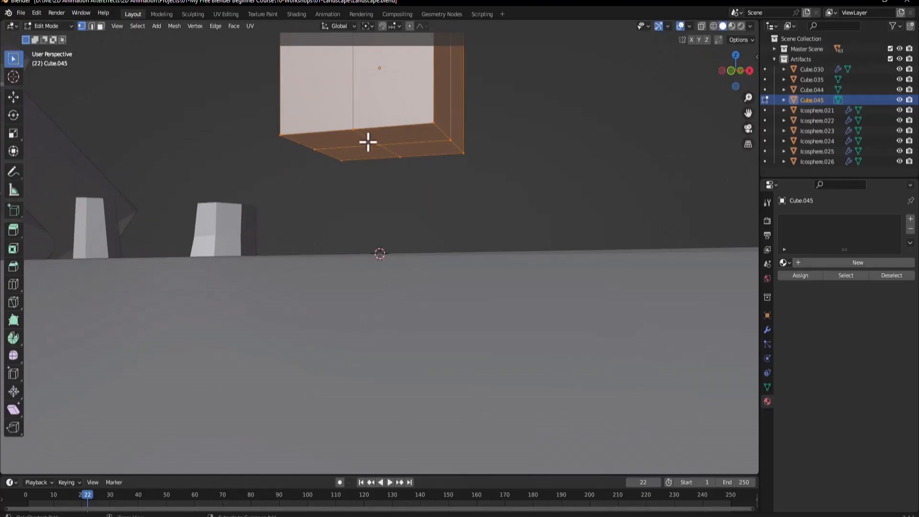
{"action": "middle_click_drag", "start_coordinate": [388, 156], "coordinate": [425, 109]}
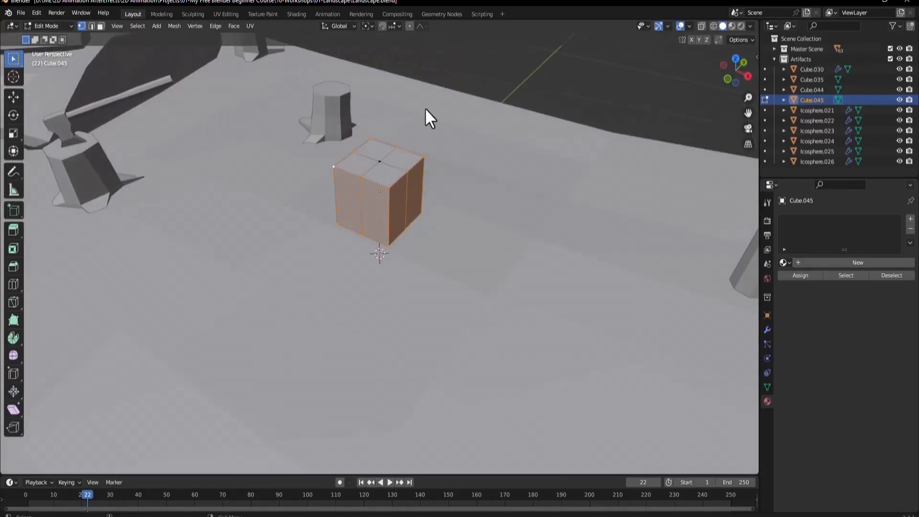
{"action": "right_click", "coordinate": [427, 107]}
{"action": "mouse_move", "coordinate": [433, 95]}
{"action": "left_click", "coordinate": [476, 106]}
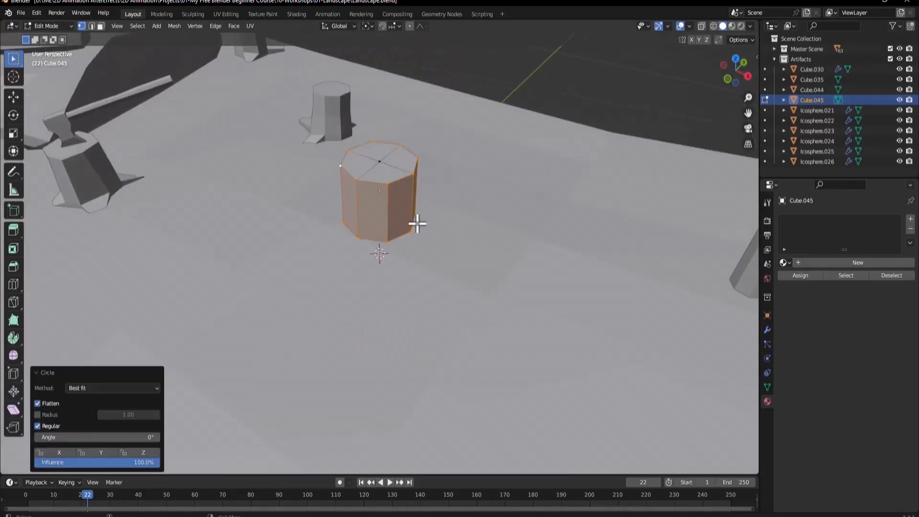
- Lower the whole octagonal cylinder's mesh about 0.044 m along Z onto the ground
{"action": "key", "text": "3"}
{"action": "left_click", "coordinate": [372, 160]}
{"action": "scroll", "coordinate": [416, 299], "scroll_direction": "down", "scroll_amount": 5}
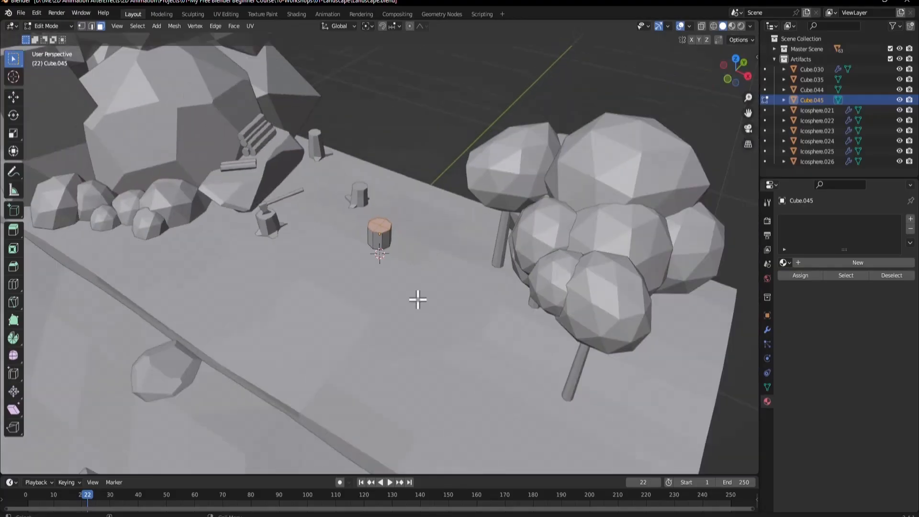
{"action": "middle_click_drag", "start_coordinate": [417, 344], "coordinate": [449, 298]}
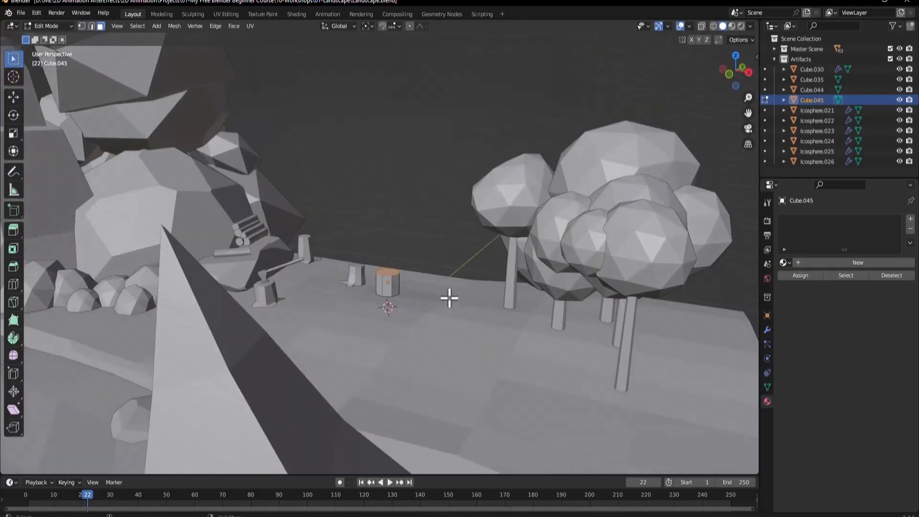
{"action": "key", "text": "g"}
{"action": "key", "text": "z"}
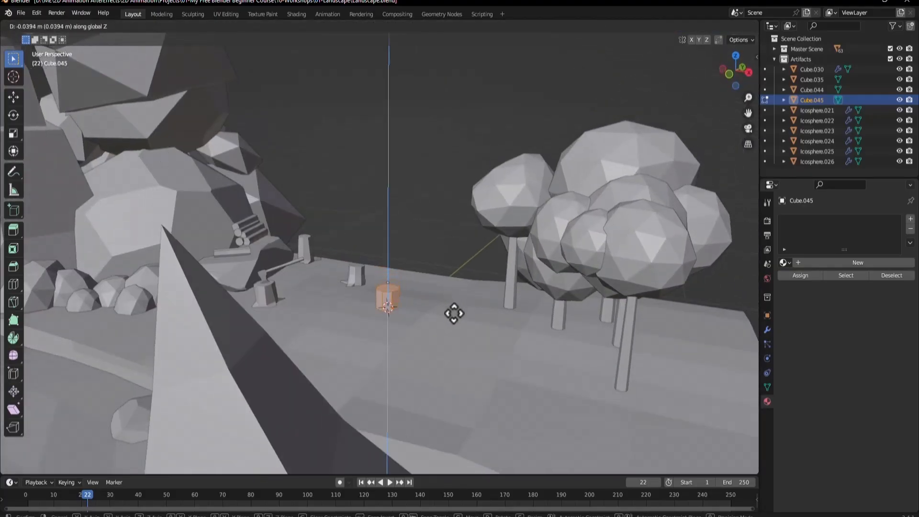
{"action": "left_click", "coordinate": [456, 314]}
- Stretch the cylinder into a pole by raising its top faces along Z by about 0.23 m and another 0.2 m
{"action": "scroll", "coordinate": [416, 325], "scroll_direction": "up", "scroll_amount": 4}
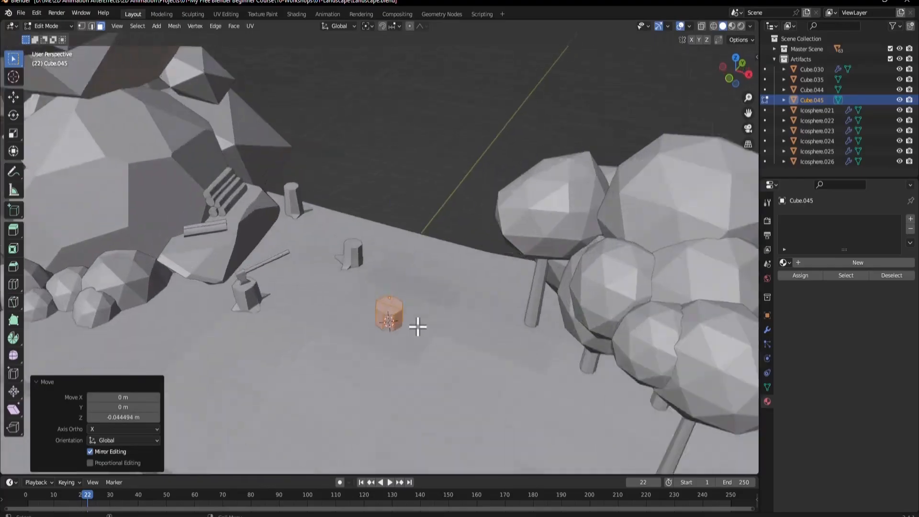
{"action": "scroll", "coordinate": [389, 353], "scroll_direction": "down", "scroll_amount": 3}
{"action": "middle_click_drag", "start_coordinate": [390, 353], "coordinate": [418, 355]}
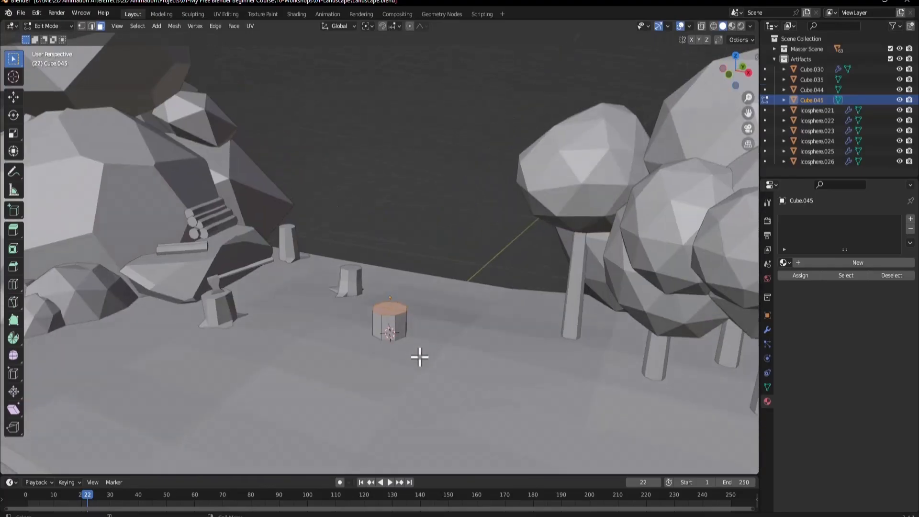
{"action": "key", "text": "g"}
{"action": "key", "text": "z"}
{"action": "left_click", "coordinate": [431, 204]}
{"action": "scroll", "coordinate": [415, 246], "scroll_direction": "down", "scroll_amount": 4}
{"action": "middle_click_drag", "start_coordinate": [414, 246], "coordinate": [462, 277]}
{"action": "key", "text": "g"}
{"action": "key", "text": "z"}
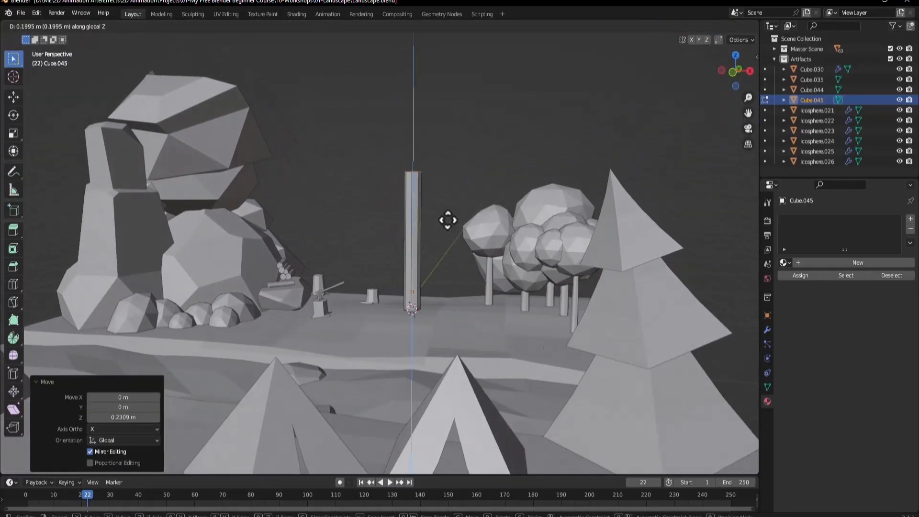
{"action": "left_click", "coordinate": [448, 218]}
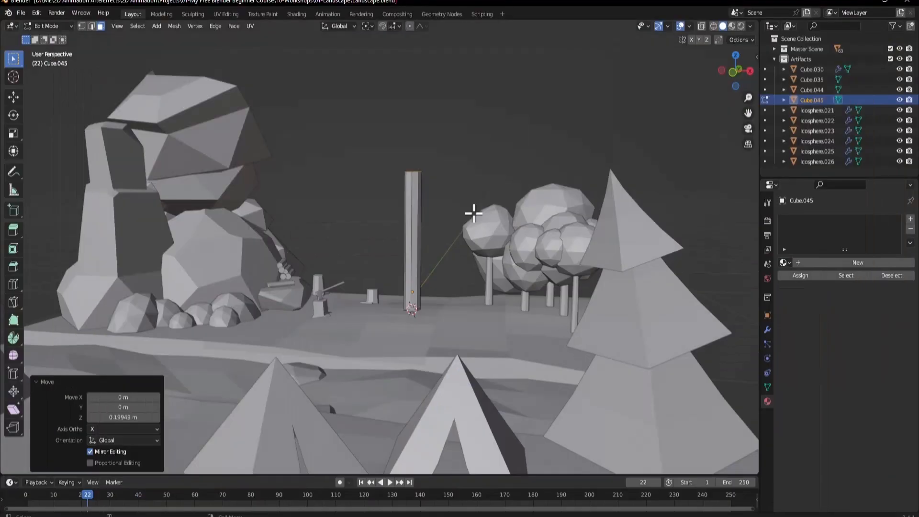
- Extend the pole further by raising its top faces about 0.146 m along Z
{"action": "scroll", "coordinate": [471, 212], "scroll_direction": "up", "scroll_amount": 1}
{"action": "middle_click_drag", "start_coordinate": [477, 268], "coordinate": [472, 314], "text": "shift"}
{"action": "key", "text": "g"}
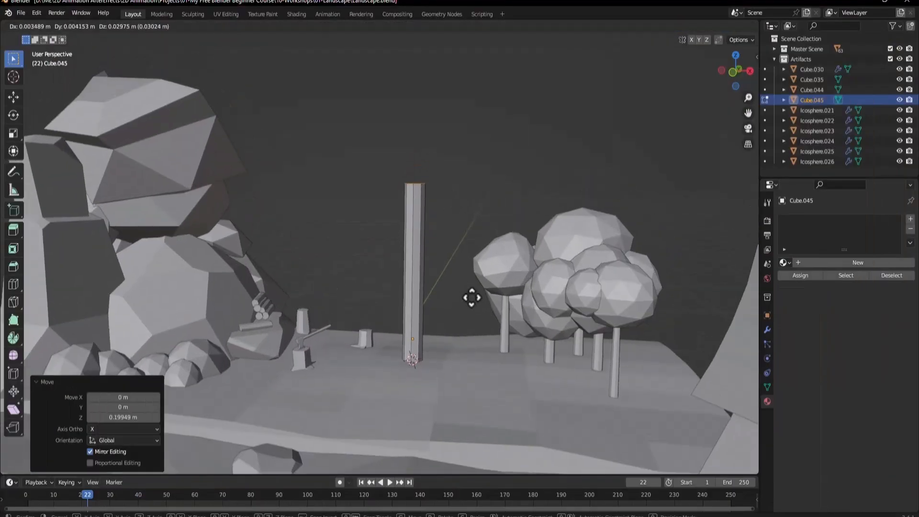
{"action": "key", "text": "z"}
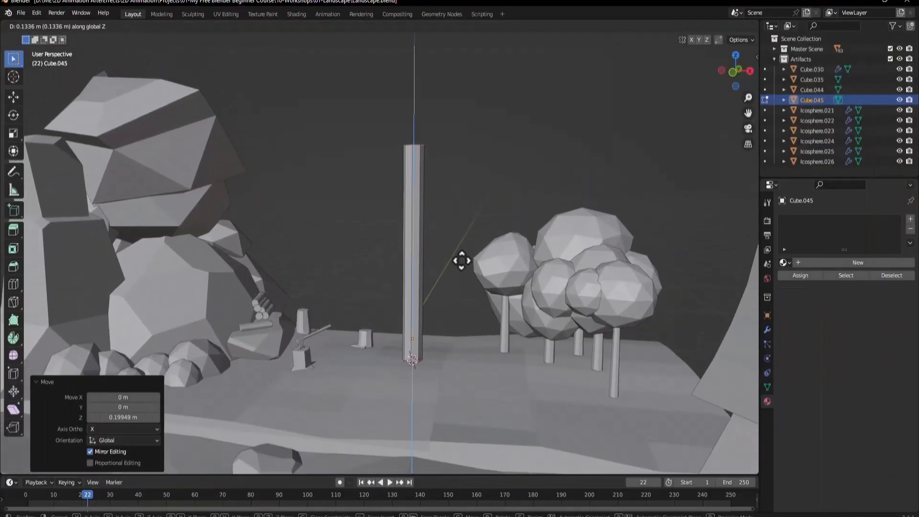
{"action": "left_click", "coordinate": [461, 259]}
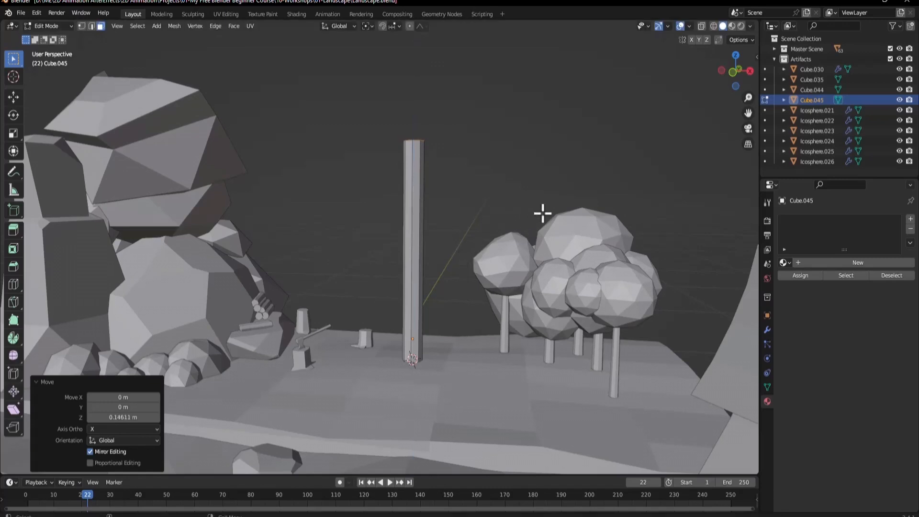
- Try collapsing the pole's top faces to a point with a scale of 0, and undo it
{"action": "type", "text": "s0"}
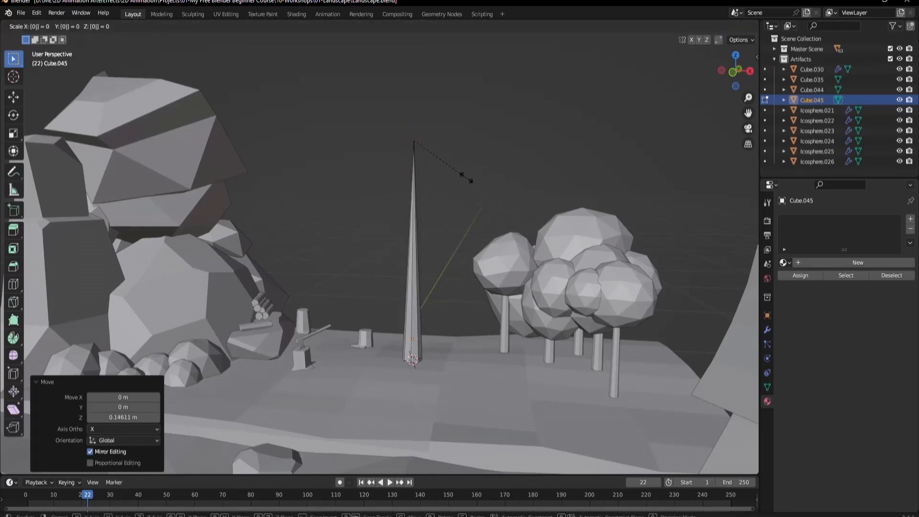
{"action": "key", "text": "Return"}
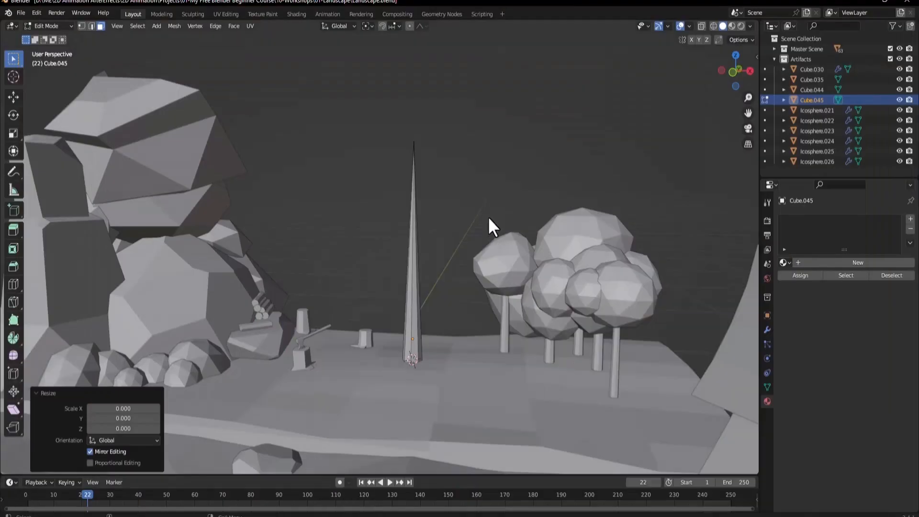
{"action": "scroll", "coordinate": [488, 216], "scroll_direction": "up", "scroll_amount": 2}
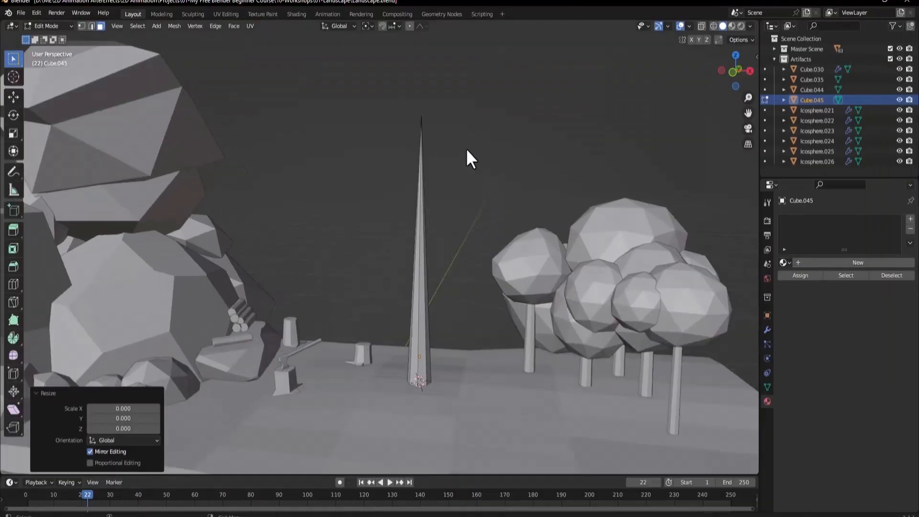
{"action": "key", "text": "ctrl+z"}
- Add six evenly spaced horizontal loop cuts along the pole's height
{"action": "key", "text": "ctrl+r"}
{"action": "scroll", "coordinate": [418, 262], "scroll_direction": "up", "scroll_amount": 5}
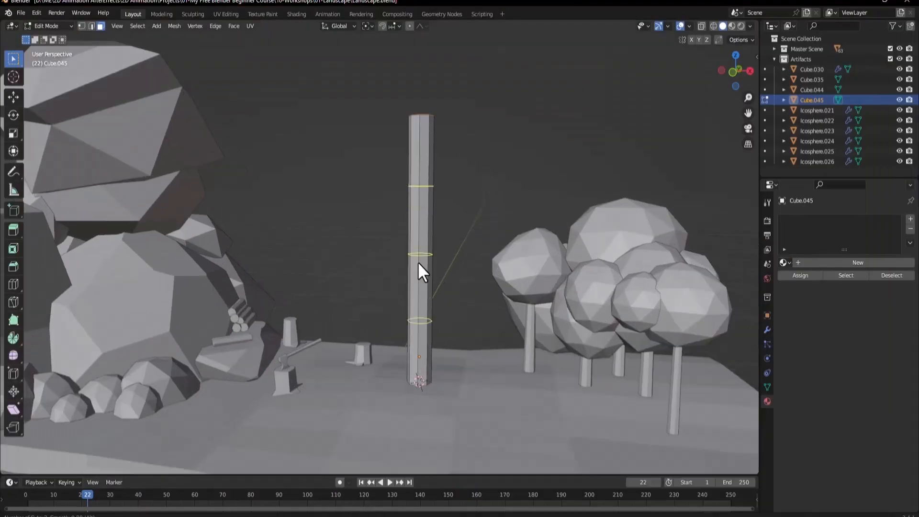
{"action": "left_click", "coordinate": [418, 263]}
{"action": "right_click", "coordinate": [418, 262]}
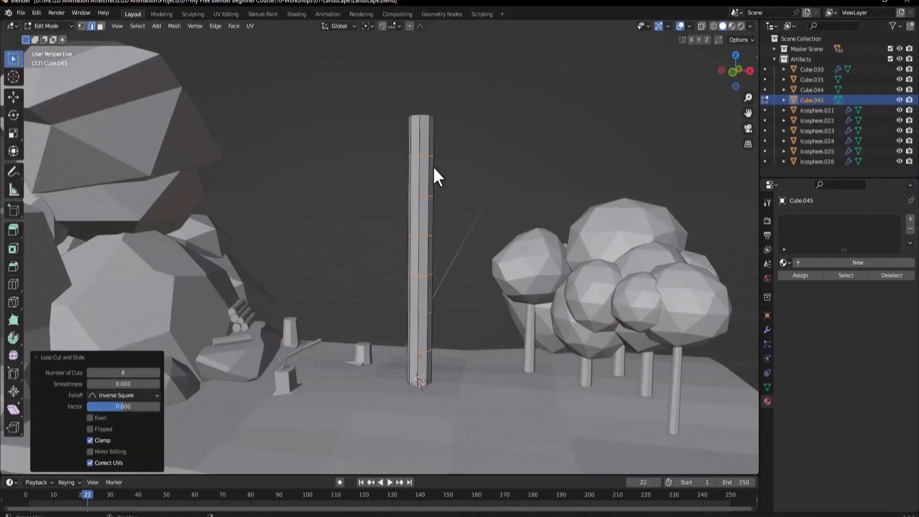
- Select the faces on the pole's top end and turn on proportional editing
{"action": "middle_click_drag", "start_coordinate": [433, 165], "coordinate": [421, 173]}
{"action": "key", "text": "3"}
{"action": "left_click", "coordinate": [423, 193]}
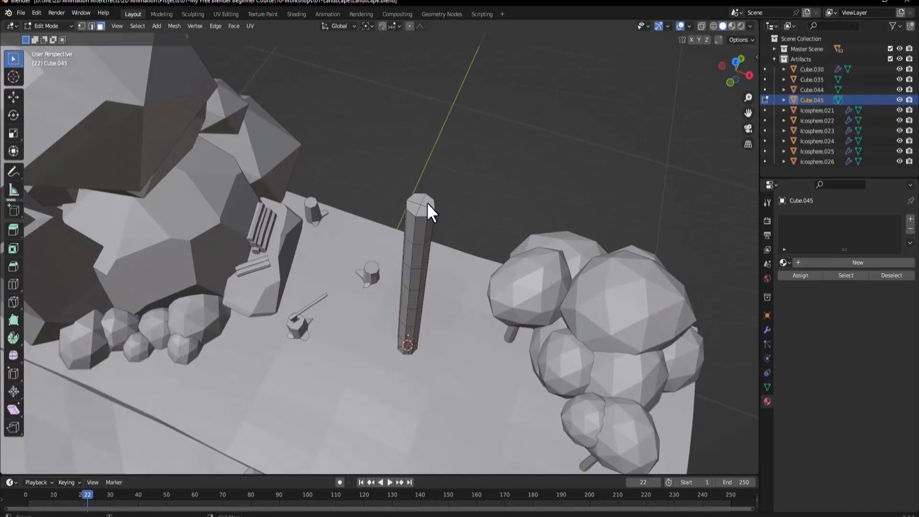
{"action": "left_click", "coordinate": [427, 203]}
{"action": "middle_click_drag", "start_coordinate": [419, 206], "coordinate": [456, 159]}
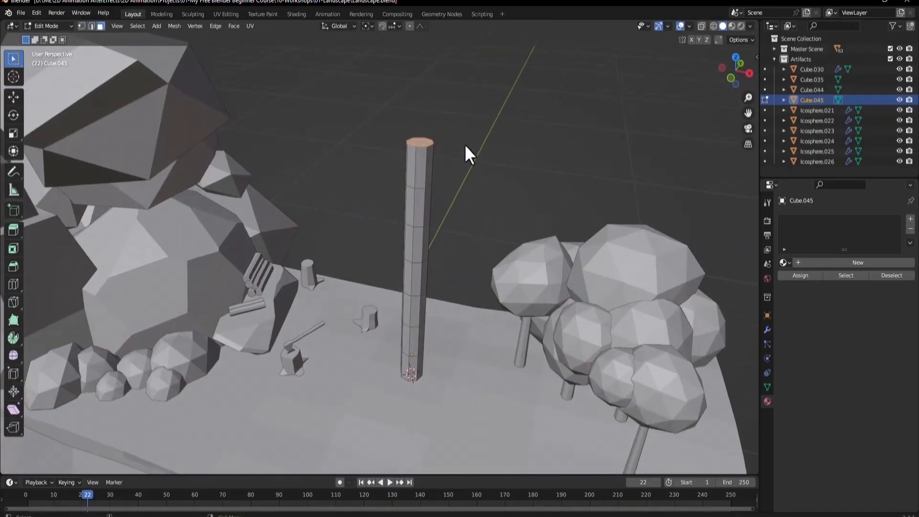
{"action": "key", "text": "o"}
{"action": "scroll", "coordinate": [507, 211], "scroll_direction": "up", "scroll_amount": 3}
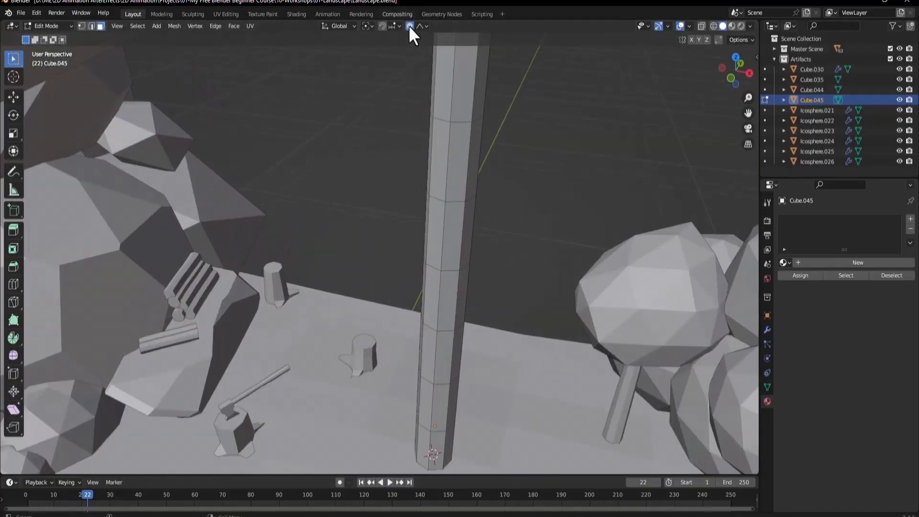
{"action": "scroll", "coordinate": [439, 162], "scroll_direction": "down", "scroll_amount": 3}
- Try tapering the pole by scaling its top faces down in X and Y with Linear falloff and a proportional size of 0.56
{"action": "key", "text": "s"}
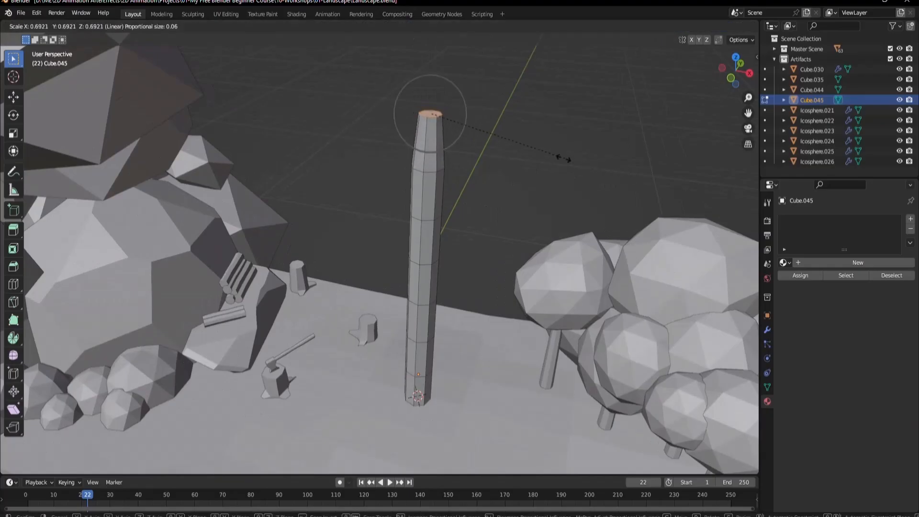
{"action": "scroll", "coordinate": [551, 156], "scroll_direction": "down", "scroll_amount": 15}
{"action": "scroll", "coordinate": [529, 163], "scroll_direction": "down", "scroll_amount": 9}
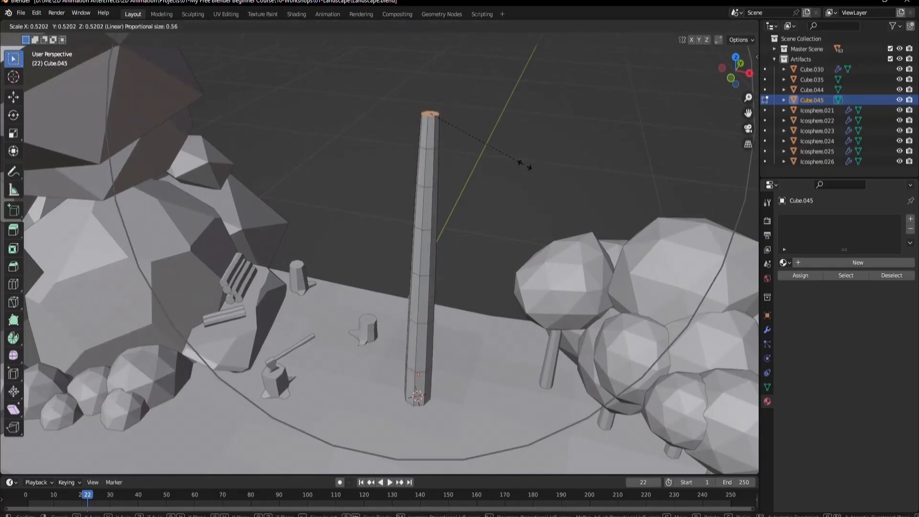
{"action": "key", "text": "shift+z"}
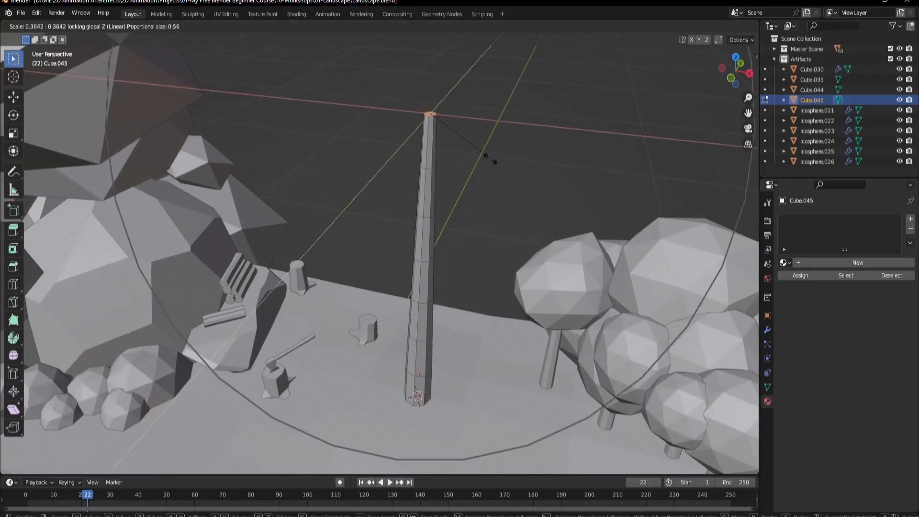
{"action": "right_click", "coordinate": [455, 139]}
- Try the Root falloff for tapering the pole, scaling its top faces down with Z locked
{"action": "left_click", "coordinate": [426, 26]}
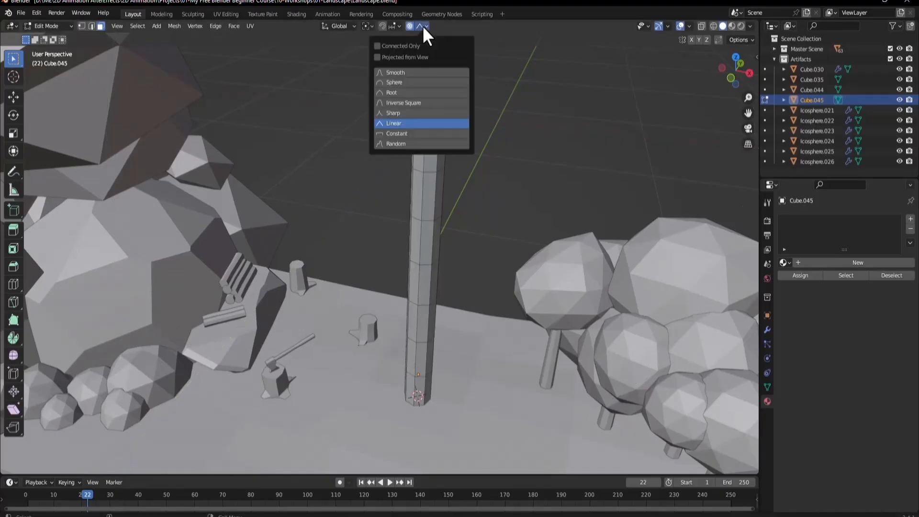
{"action": "left_click", "coordinate": [393, 92]}
{"action": "key", "text": "s"}
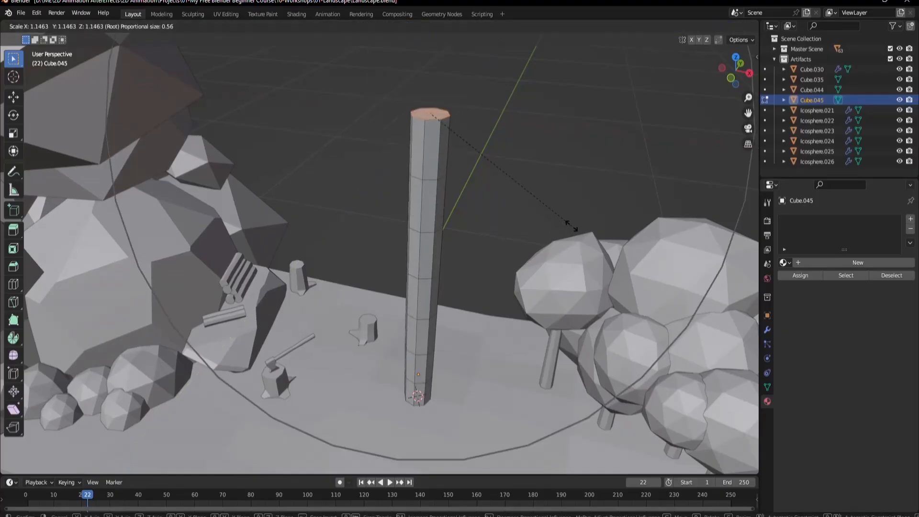
{"action": "key", "text": "shift+z"}
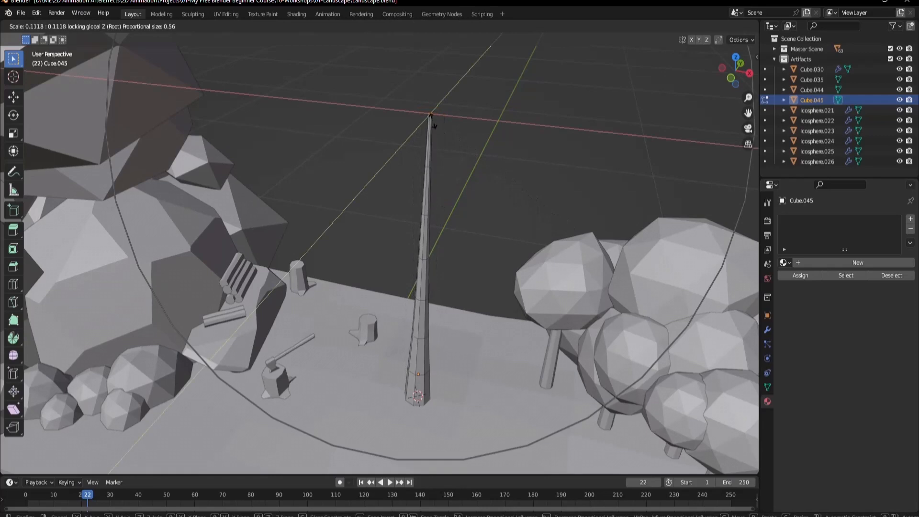
{"action": "key", "text": "Escape"}
- Taper the pole by scaling its top faces down in X and Y with Sharp proportional falloff
{"action": "left_click", "coordinate": [422, 26]}
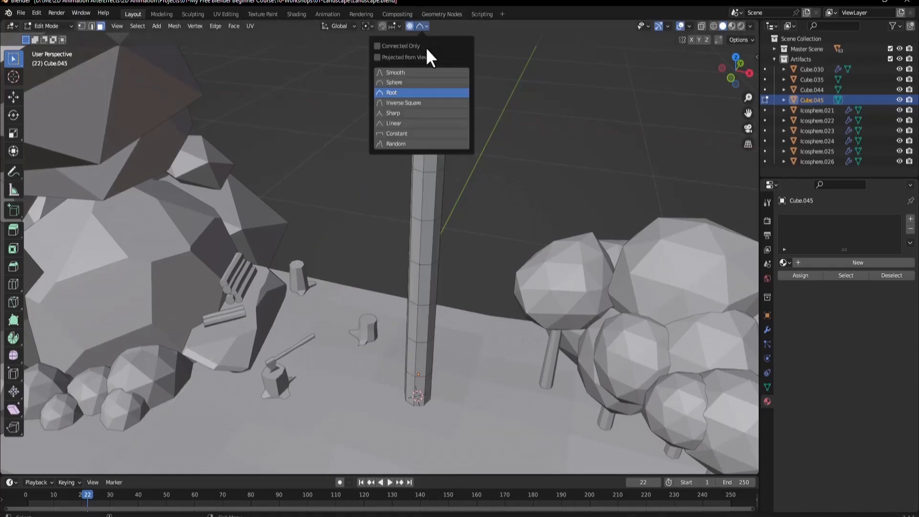
{"action": "left_click", "coordinate": [398, 113]}
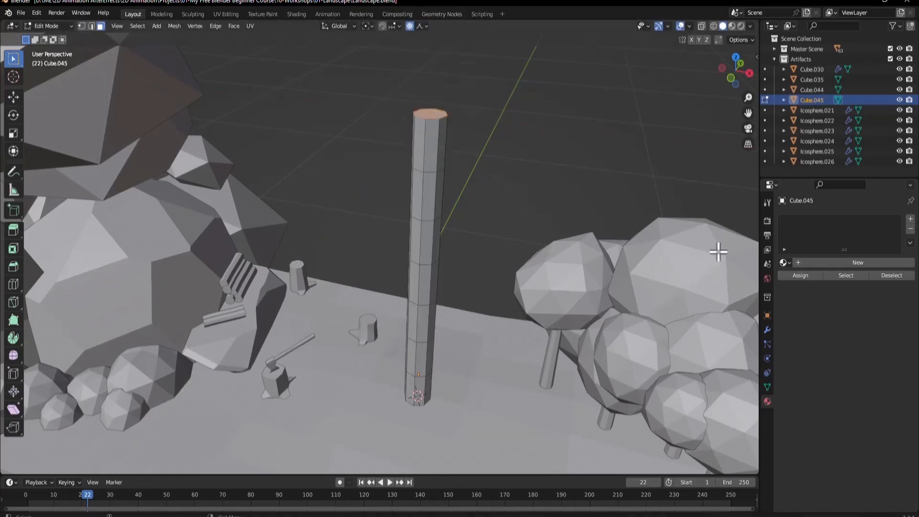
{"action": "key", "text": "s"}
{"action": "key", "text": "shift+z"}
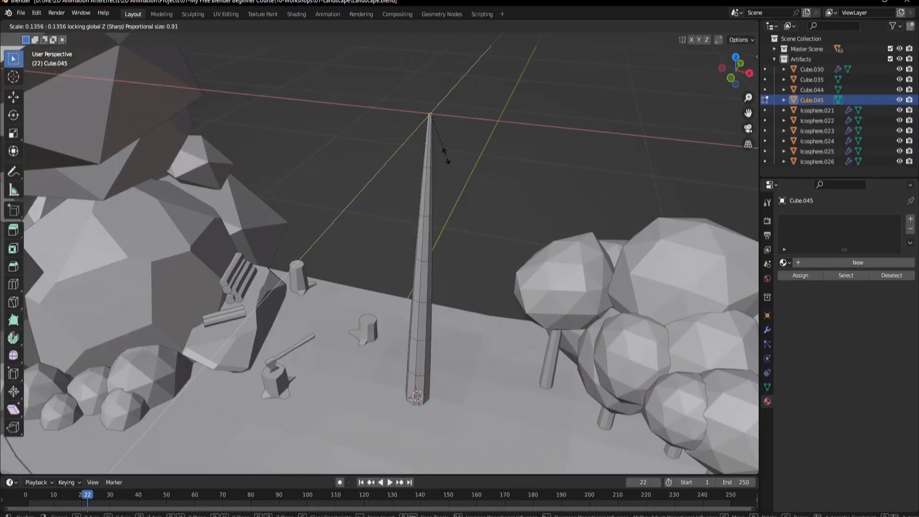
{"action": "scroll", "coordinate": [446, 156], "scroll_direction": "down", "scroll_amount": 7}
{"action": "left_click", "coordinate": [446, 157]}
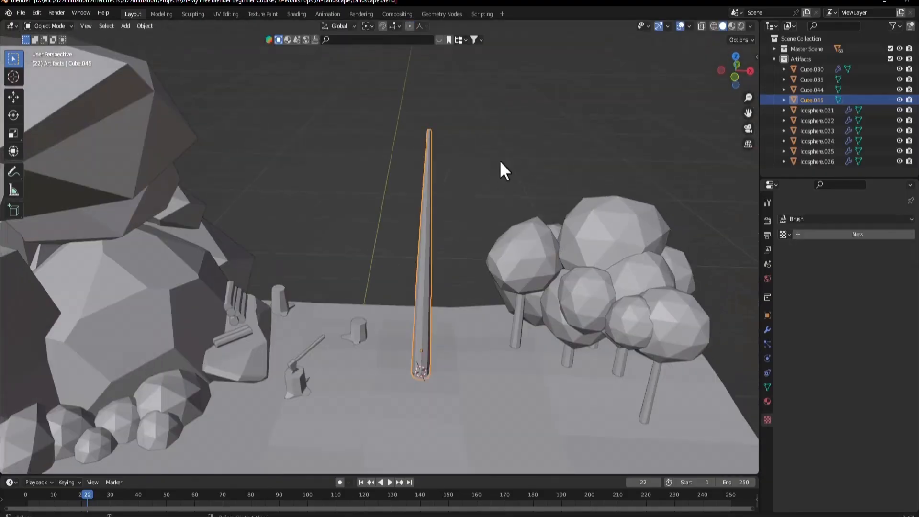
- With proportional editing off, extrude the trunk's top faces about 0.055 m along Z and scale them to 0.105 to form a tip
{"action": "key", "text": "Tab"}
{"action": "middle_click_drag", "start_coordinate": [403, 203], "coordinate": [363, 270], "text": "shift"}
{"action": "scroll", "coordinate": [373, 255], "scroll_direction": "up", "scroll_amount": 3}
{"action": "scroll", "coordinate": [423, 257], "scroll_direction": "up", "scroll_amount": 1}
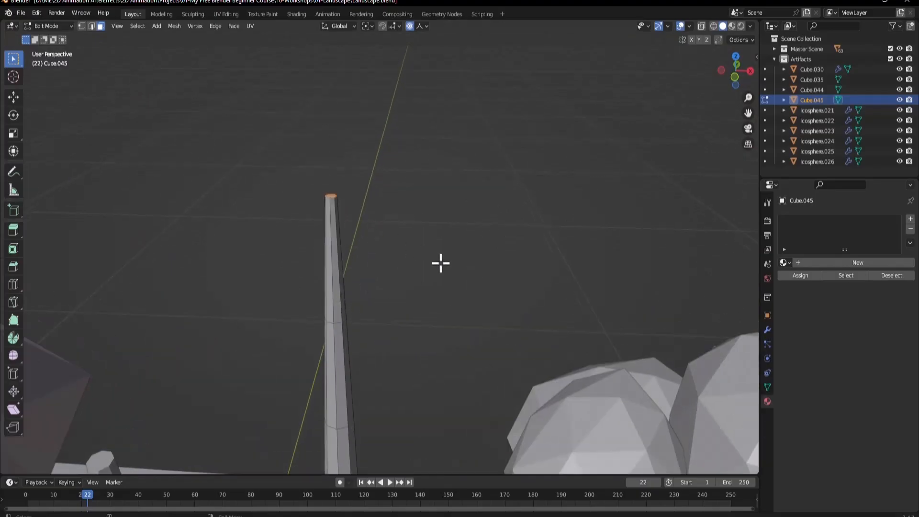
{"action": "key", "text": "g"}
{"action": "key", "text": "z"}
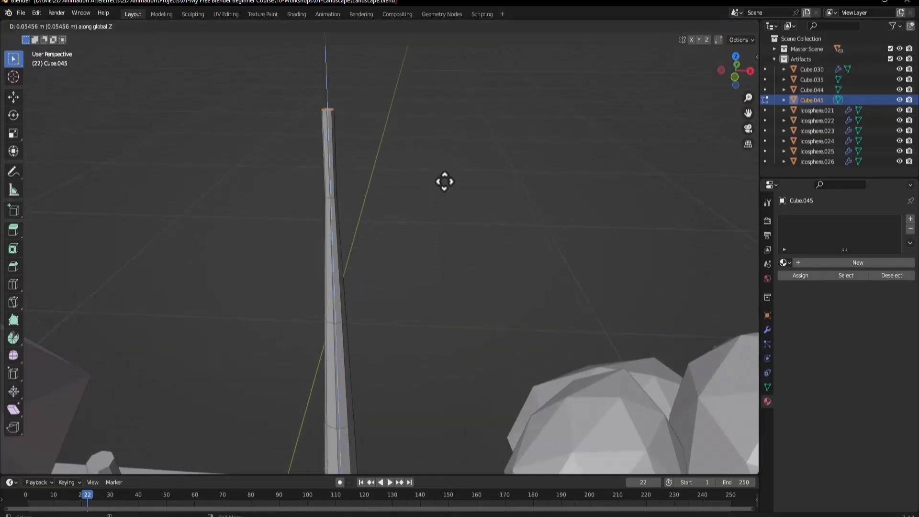
{"action": "left_click", "coordinate": [444, 181]}
{"action": "key", "text": "s"}
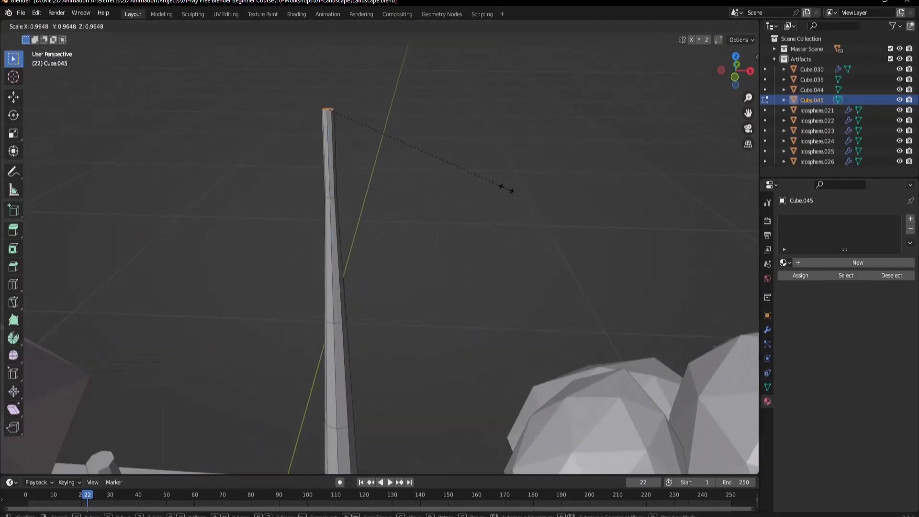
{"action": "left_click", "coordinate": [337, 129]}
{"action": "scroll", "coordinate": [400, 84], "scroll_direction": "down", "scroll_amount": 5}
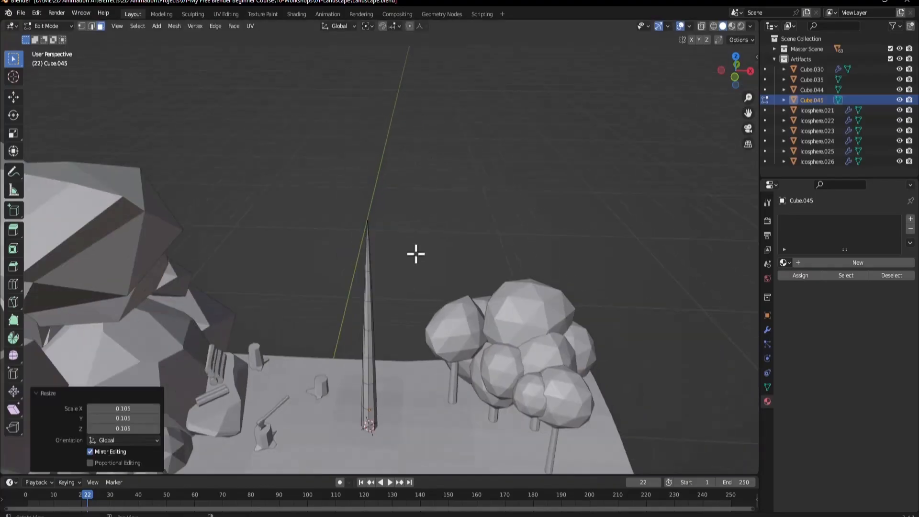
- Add a loop cut just below the second edge loop from the trunk's base at factor -0.441, and another just below the third
{"action": "middle_click_drag", "start_coordinate": [415, 254], "coordinate": [379, 239], "text": "shift"}
{"action": "scroll", "coordinate": [406, 302], "scroll_direction": "up", "scroll_amount": 5}
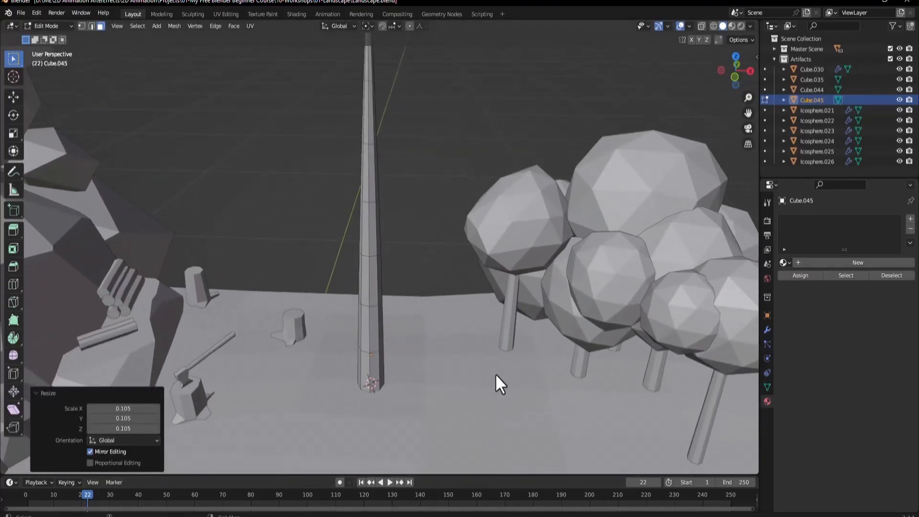
{"action": "left_click", "coordinate": [371, 324]}
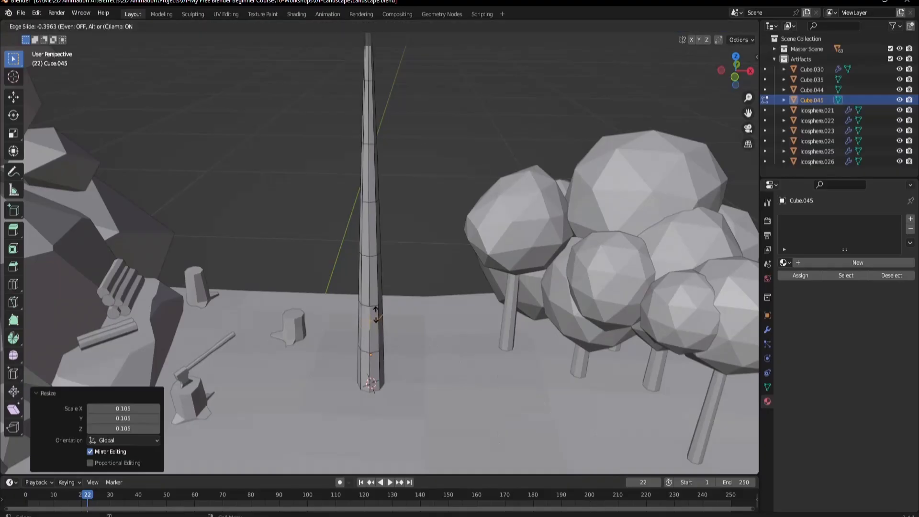
{"action": "left_click", "coordinate": [375, 313]}
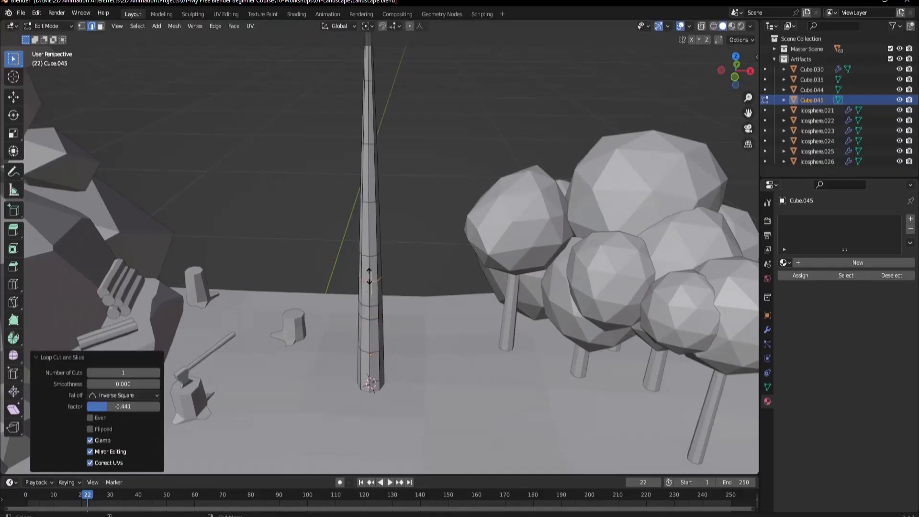
{"action": "left_click", "coordinate": [369, 278]}
{"action": "left_click", "coordinate": [377, 234]}
- Select the four edge loops above the new cuts and bevel them into narrow bands, 0.2 m wide with one segment
{"action": "scroll", "coordinate": [429, 220], "scroll_direction": "up", "scroll_amount": 3}
{"action": "left_click", "coordinate": [374, 257]}
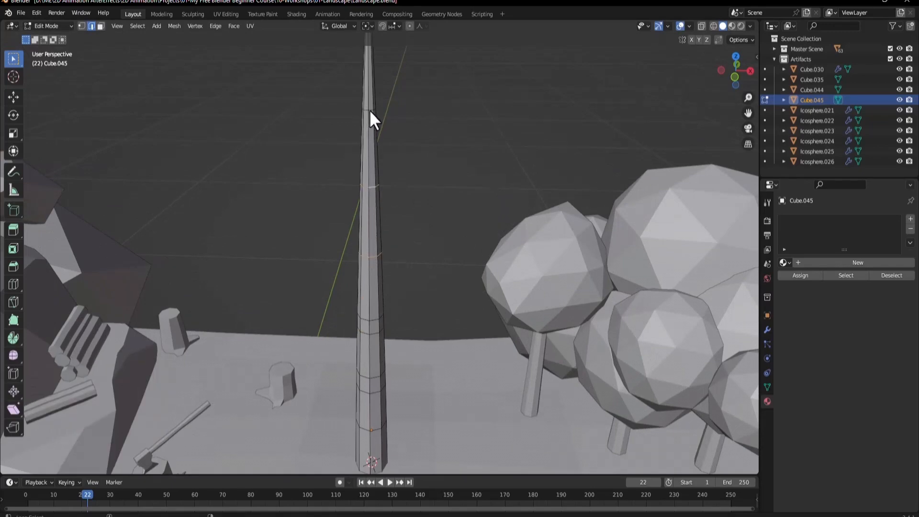
{"action": "middle_click_drag", "start_coordinate": [386, 133], "coordinate": [395, 223]}
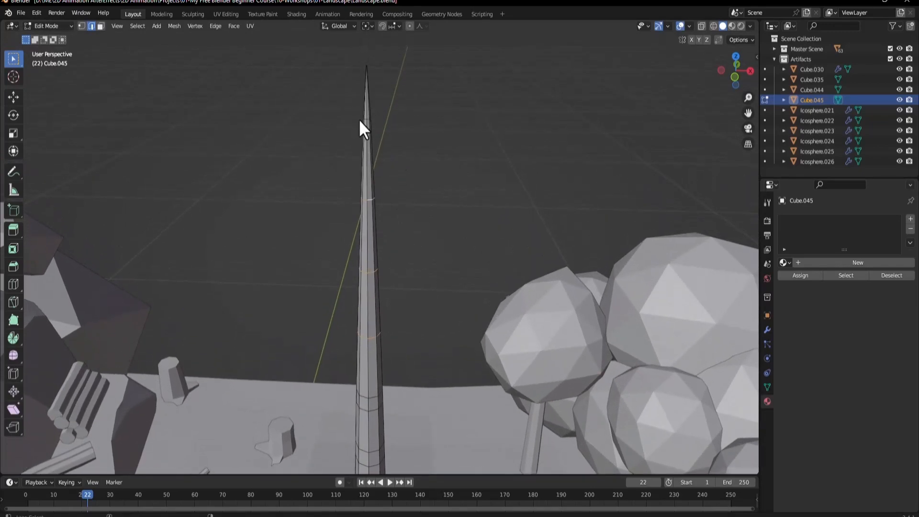
{"action": "scroll", "coordinate": [372, 109], "scroll_direction": "up", "scroll_amount": 3}
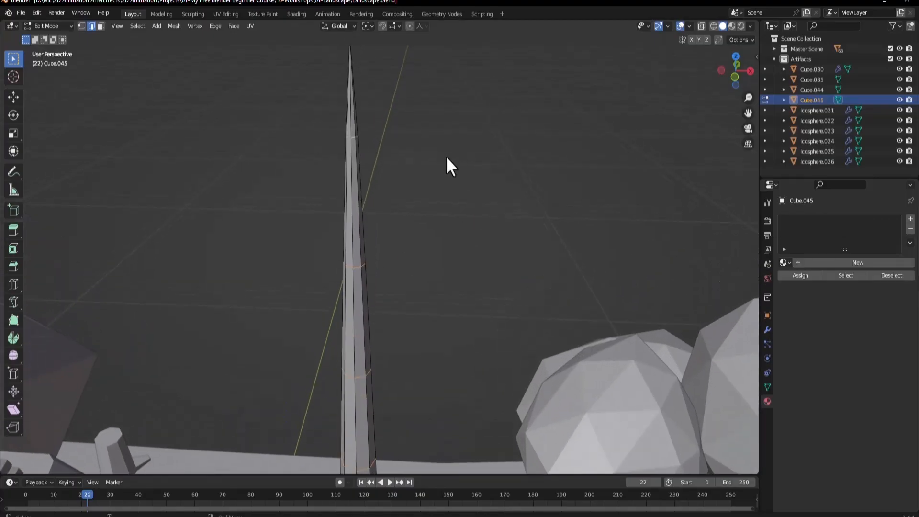
{"action": "middle_click_drag", "start_coordinate": [446, 156], "coordinate": [441, 219]}
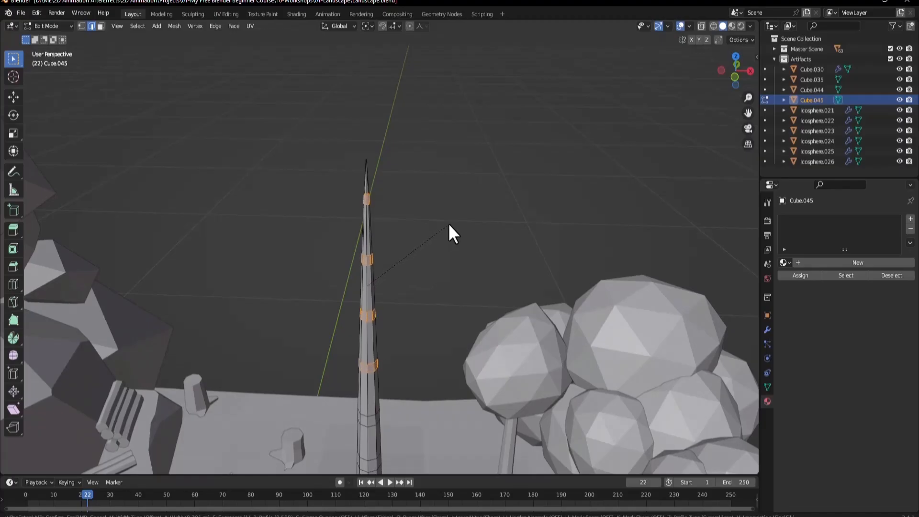
{"action": "left_click", "coordinate": [408, 287]}
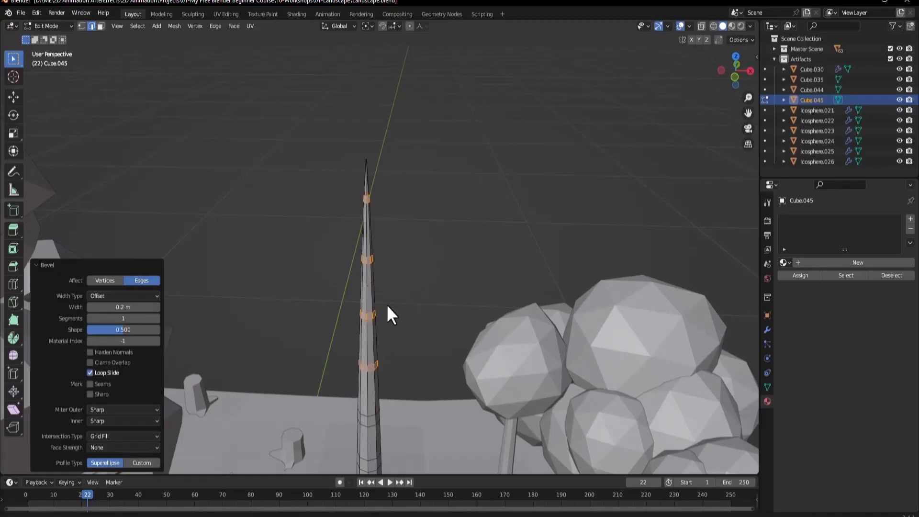
- Select single small faces on different sides of the trunk in its lower narrow bands, in face selection mode
{"action": "middle_click_drag", "start_coordinate": [356, 377], "coordinate": [341, 252], "text": "shift"}
{"action": "scroll", "coordinate": [343, 254], "scroll_direction": "up", "scroll_amount": 1}
{"action": "key", "text": "3"}
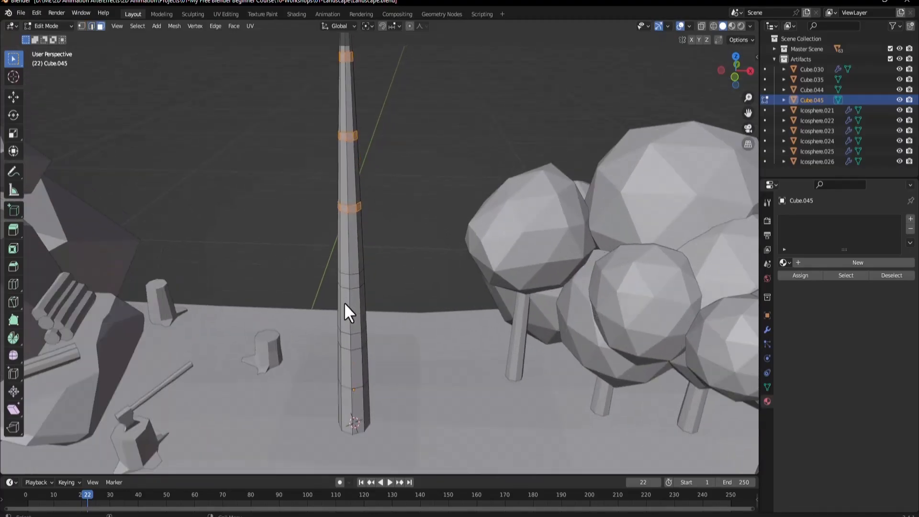
{"action": "left_click", "coordinate": [354, 343]}
{"action": "middle_click_drag", "start_coordinate": [359, 362], "coordinate": [427, 352]}
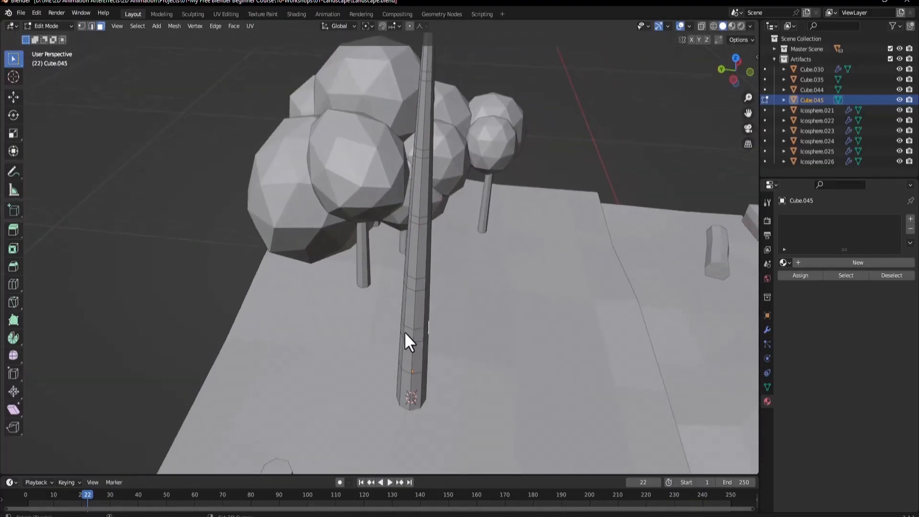
{"action": "left_click", "coordinate": [414, 294]}
{"action": "middle_click_drag", "start_coordinate": [415, 294], "coordinate": [451, 268]}
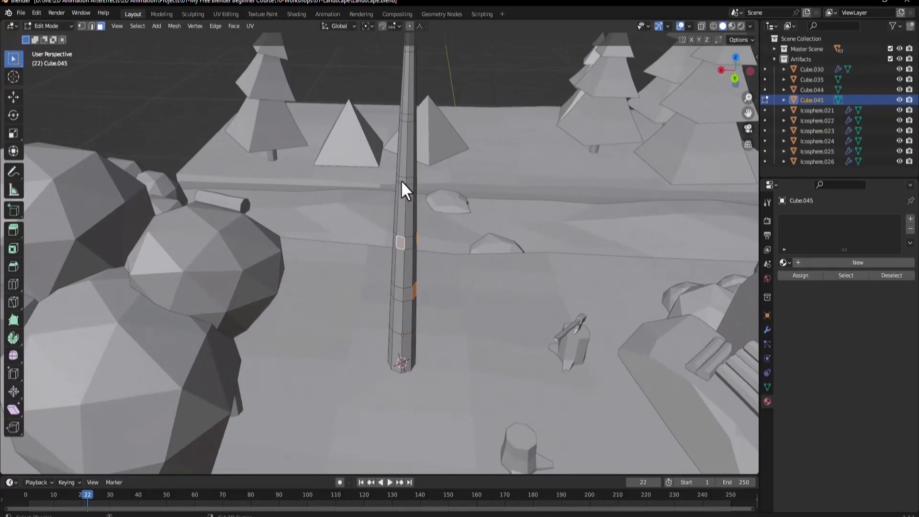
- Extend the selection with staggered small faces around the trunk in the upper narrow bands
{"action": "middle_click_drag", "start_coordinate": [422, 195], "coordinate": [303, 196]}
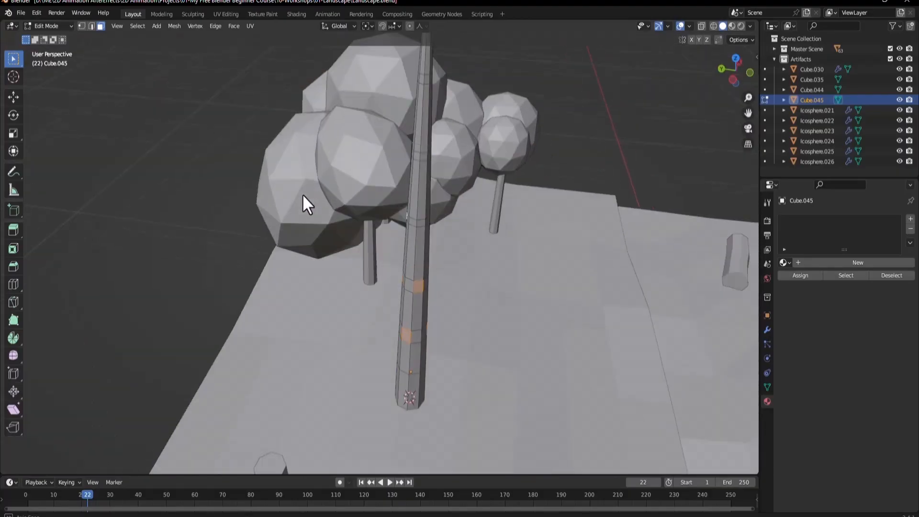
{"action": "left_click", "coordinate": [426, 221], "text": "shift"}
{"action": "middle_click_drag", "start_coordinate": [440, 255], "coordinate": [417, 306], "text": "shift"}
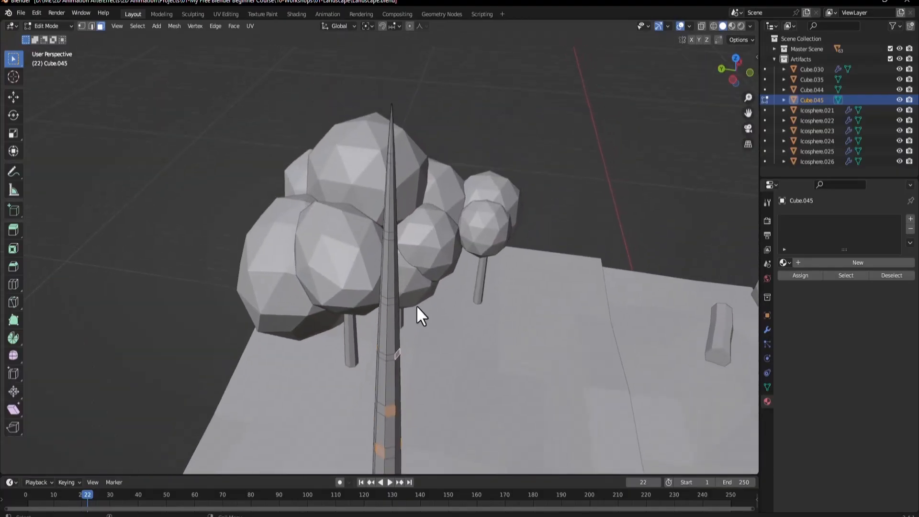
{"action": "scroll", "coordinate": [404, 327], "scroll_direction": "up", "scroll_amount": 2}
{"action": "middle_click_drag", "start_coordinate": [396, 247], "coordinate": [424, 254]}
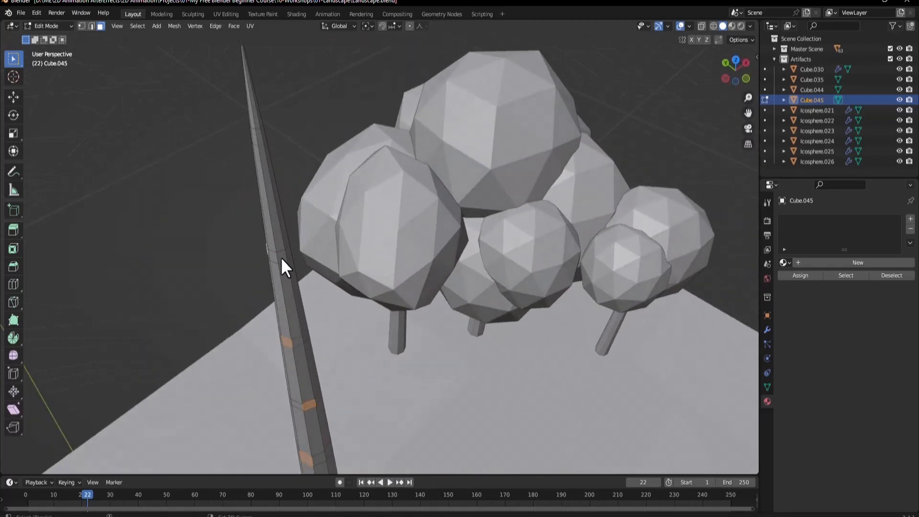
{"action": "middle_click_drag", "start_coordinate": [266, 148], "coordinate": [322, 158]}
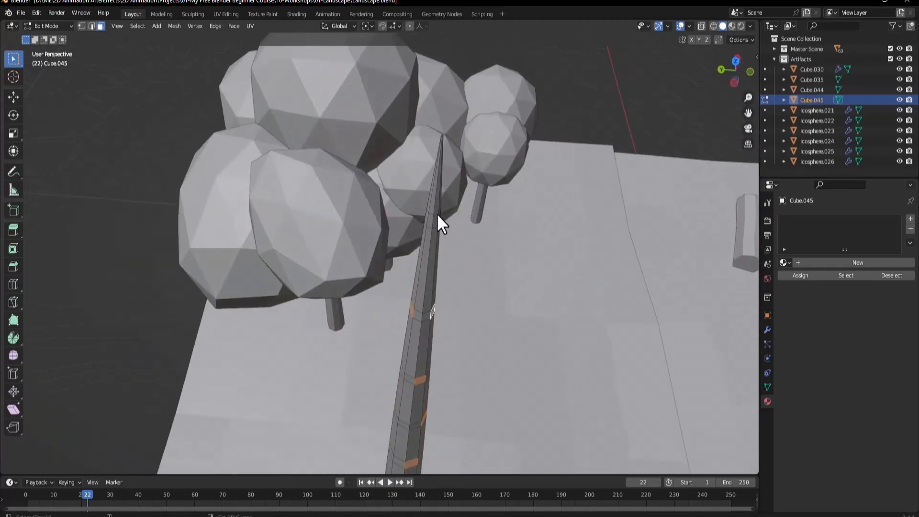
{"action": "middle_click_drag", "start_coordinate": [434, 225], "coordinate": [493, 244]}
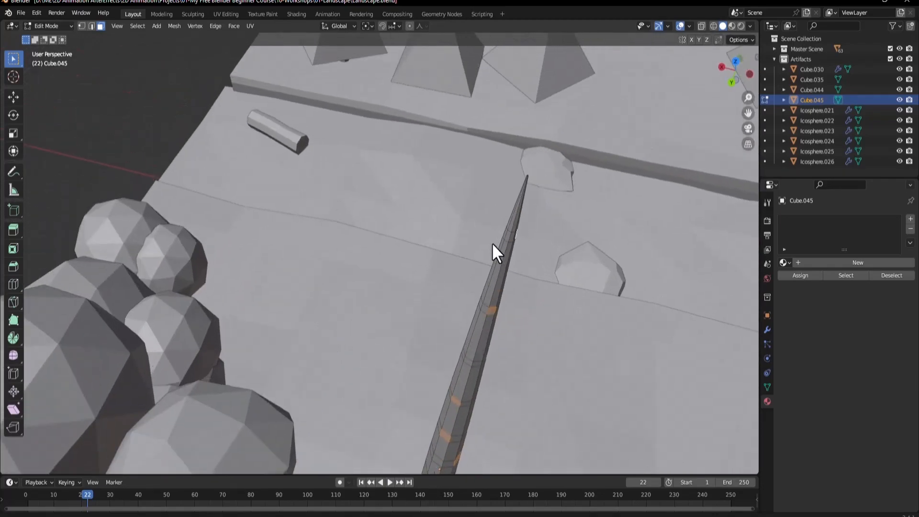
- Try to extrude the selected trunk faces along their normals by 1.36 m
{"action": "middle_click_drag", "start_coordinate": [488, 287], "coordinate": [371, 318]}
{"action": "key", "text": "alt+e"}
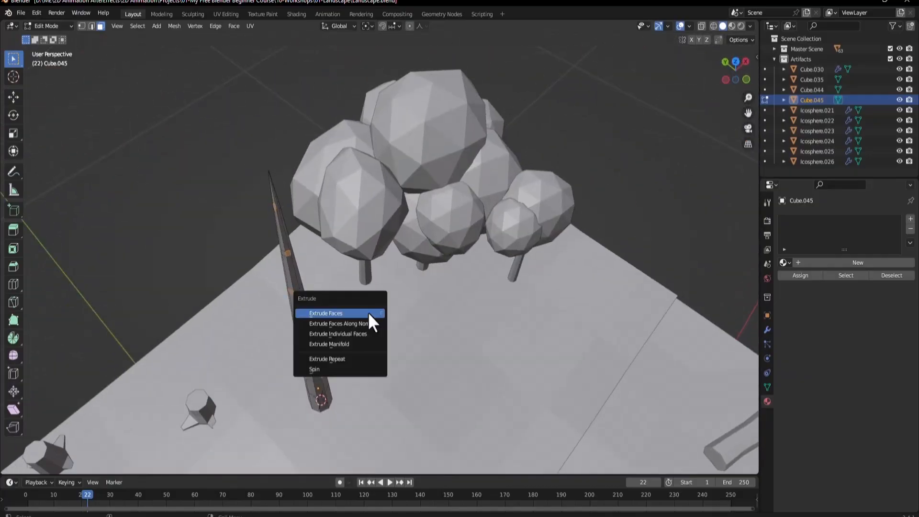
{"action": "left_click", "coordinate": [366, 323]}
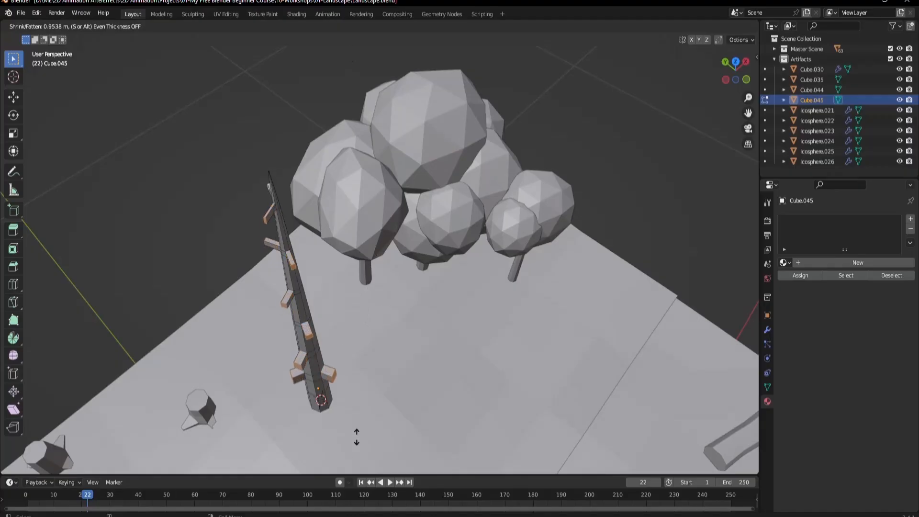
{"action": "left_click", "coordinate": [342, 313]}
{"action": "mouse_move", "coordinate": [398, 353]}
{"action": "middle_mouse_down"}
{"action": "mouse_move", "coordinate": [314, 322]}
{"action": "mouse_move", "coordinate": [320, 307]}
{"action": "mouse_move", "coordinate": [397, 362]}
{"action": "middle_mouse_up"}
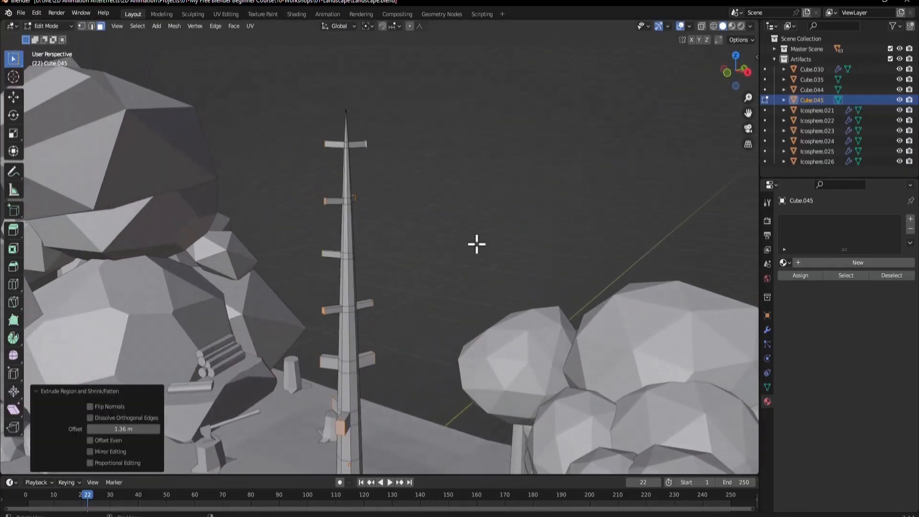
{"action": "key", "text": "ctrl+z"}
- Extrude the selected trunk faces along their normals by 3.03 m to form the branches
{"action": "key", "text": "alt+e"}
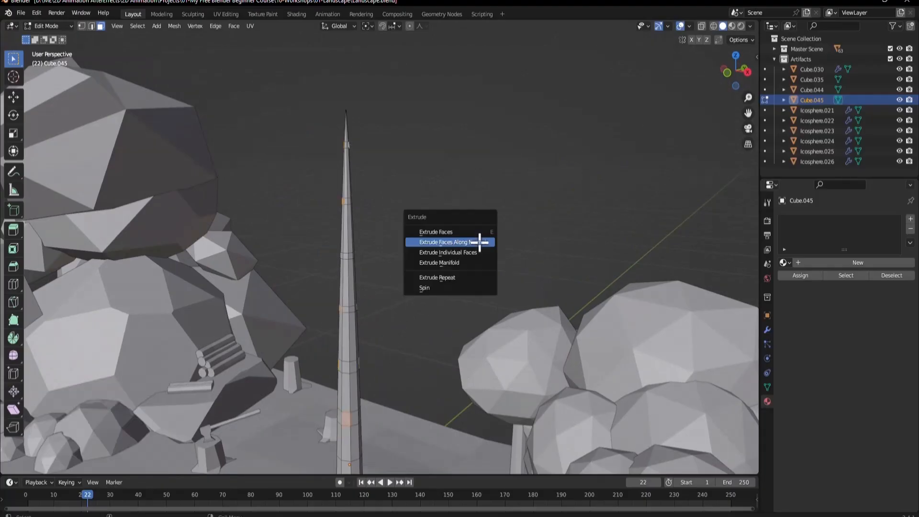
{"action": "left_click", "coordinate": [478, 240]}
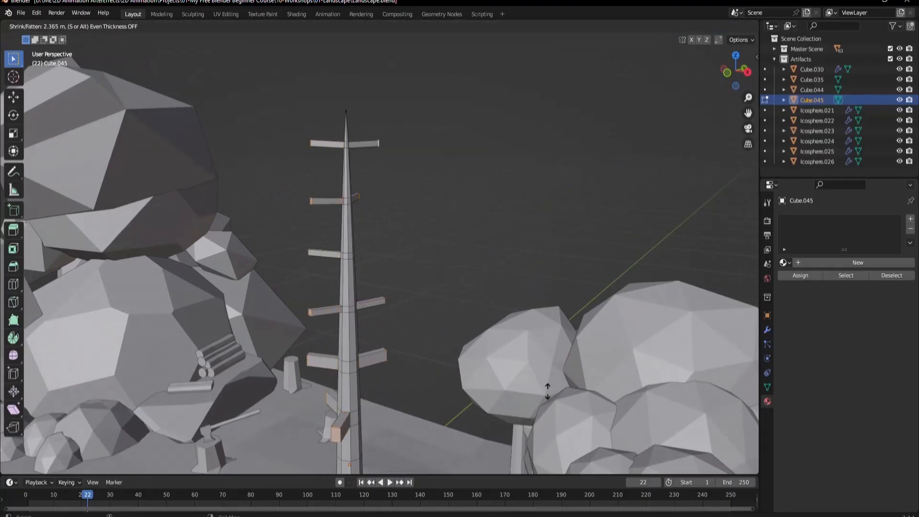
{"action": "left_click", "coordinate": [523, 218]}
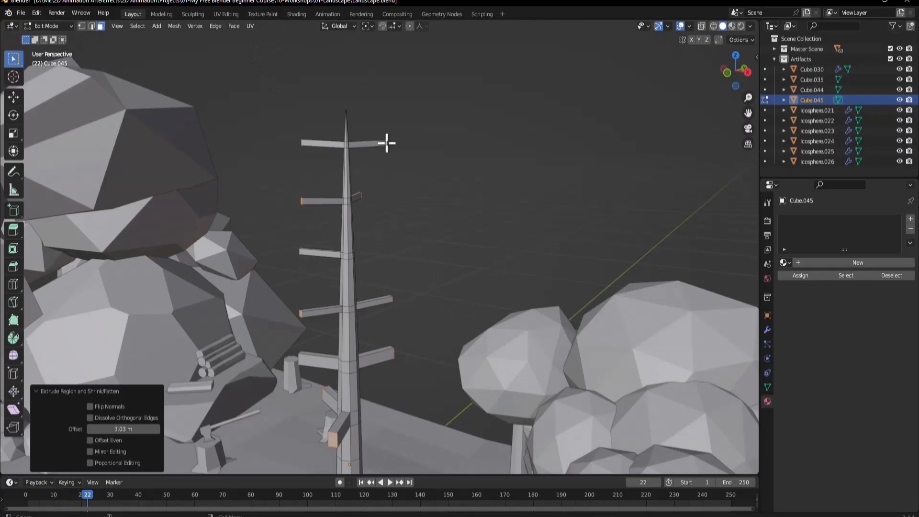
- Set the transform pivot to Individual Origins and scale the branch end faces to about 0.136 so the branches taper
{"action": "key", "text": "s"}
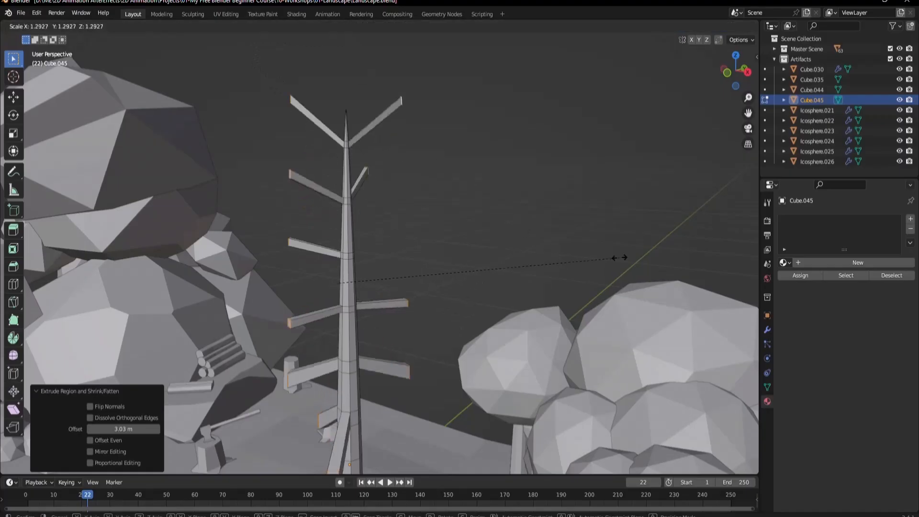
{"action": "right_click", "coordinate": [620, 257]}
{"action": "left_click", "coordinate": [366, 27]}
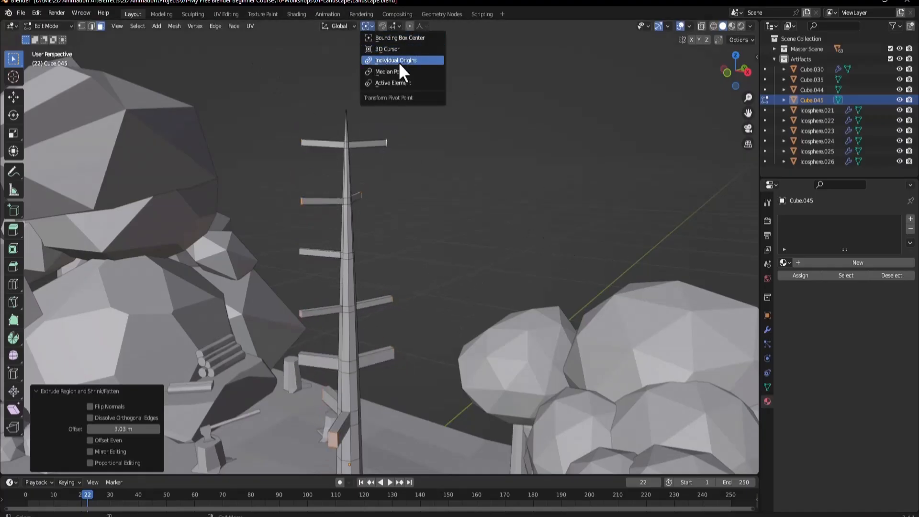
{"action": "left_click", "coordinate": [398, 62]}
{"action": "middle_click_drag", "start_coordinate": [376, 197], "coordinate": [328, 198]}
{"action": "middle_click_drag", "start_coordinate": [556, 197], "coordinate": [476, 258], "text": "shift"}
{"action": "scroll", "coordinate": [456, 254], "scroll_direction": "up", "scroll_amount": 3}
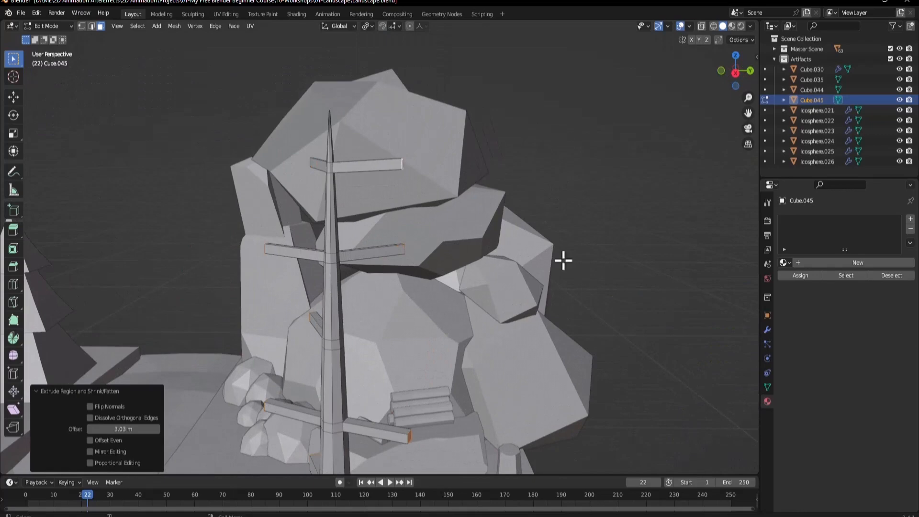
{"action": "key", "text": "s"}
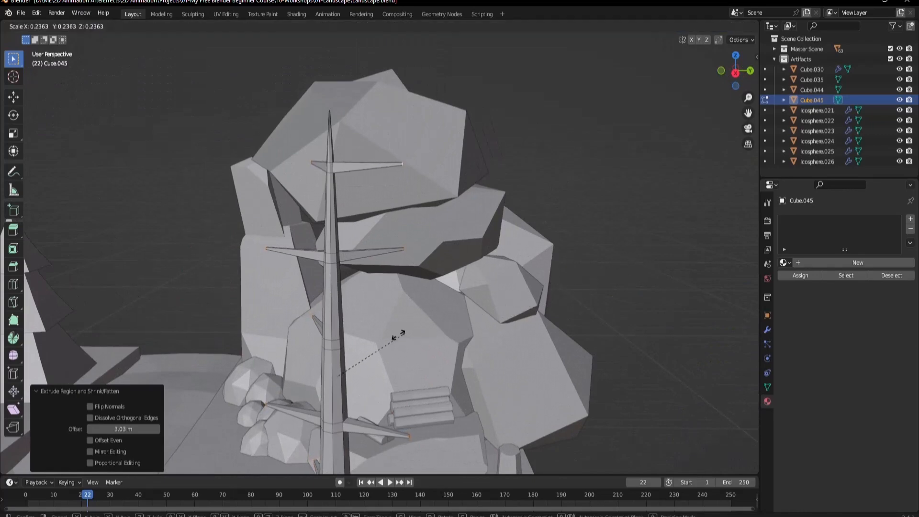
{"action": "left_click", "coordinate": [369, 344]}
- Move all the branch tips up along the global Z axis so the branches angle upward
{"action": "scroll", "coordinate": [406, 277], "scroll_direction": "down", "scroll_amount": 3}
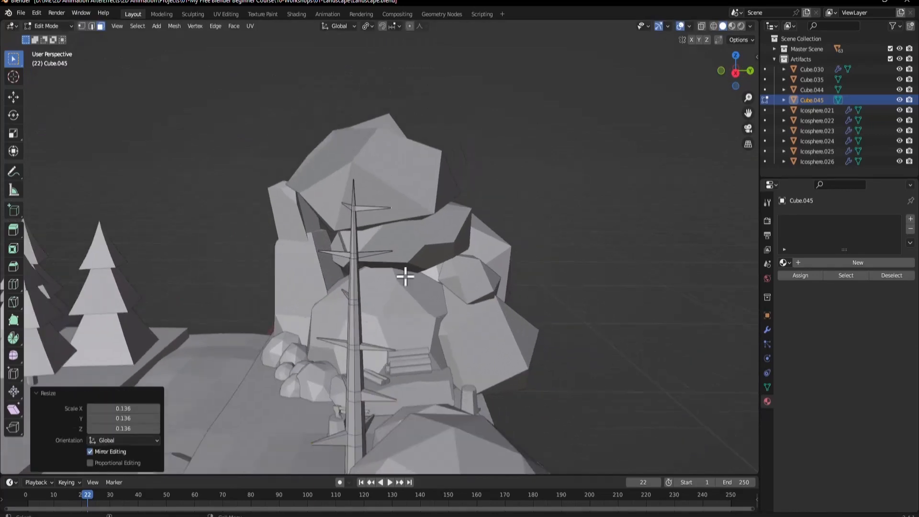
{"action": "middle_click_drag", "start_coordinate": [405, 298], "coordinate": [457, 285]}
{"action": "middle_click_drag", "start_coordinate": [459, 359], "coordinate": [515, 273], "text": "shift"}
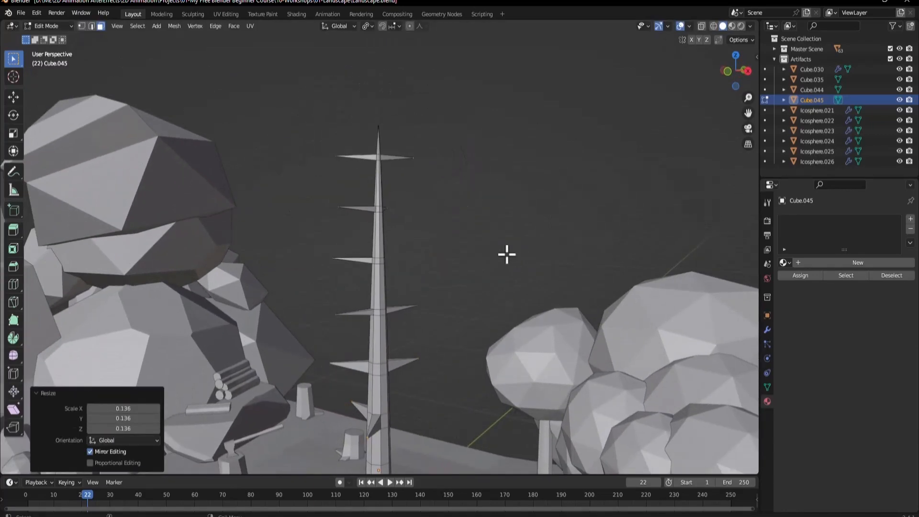
{"action": "key", "text": "g"}
{"action": "key", "text": "z"}
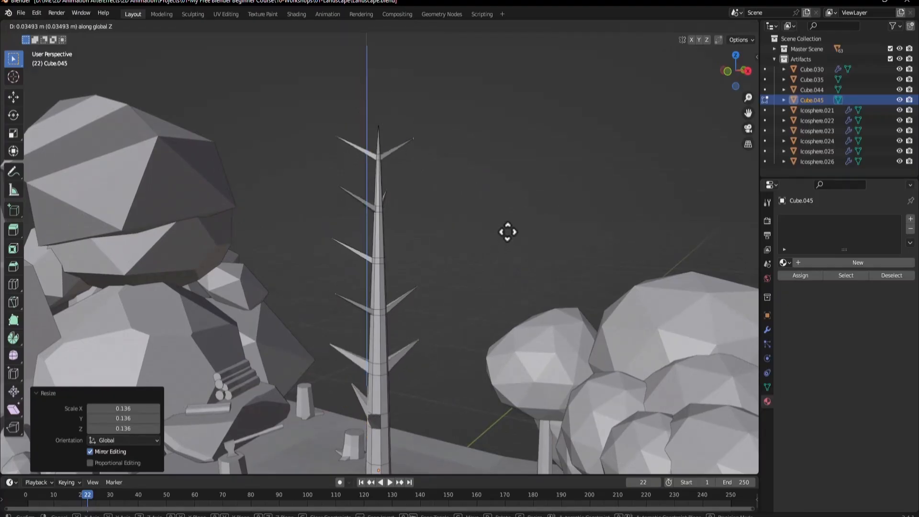
{"action": "left_click", "coordinate": [508, 220]}
- Enable X-ray and vary the two topmost branches by lowering the right tip slightly and raising the left one
{"action": "middle_click_drag", "start_coordinate": [437, 209], "coordinate": [412, 234]}
{"action": "middle_click_drag", "start_coordinate": [470, 228], "coordinate": [442, 212], "text": "ctrl"}
{"action": "left_click", "coordinate": [437, 104]}
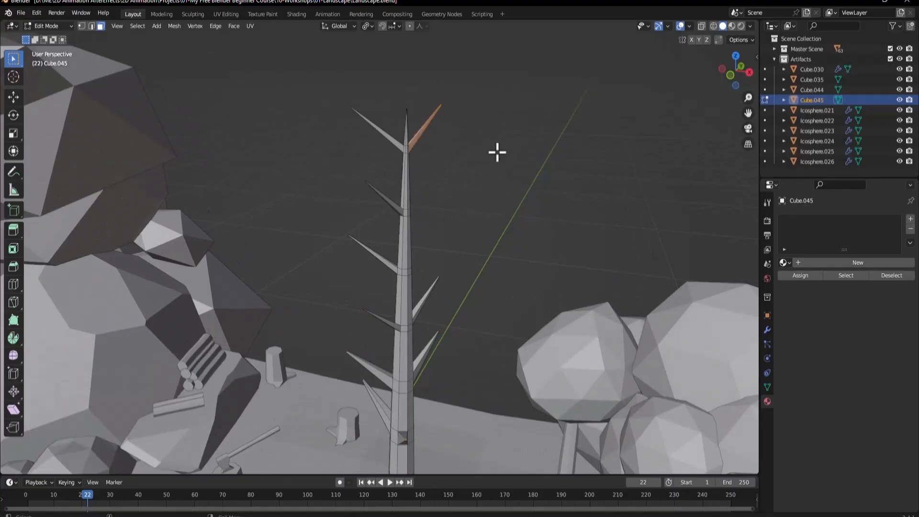
{"action": "left_click", "coordinate": [703, 26]}
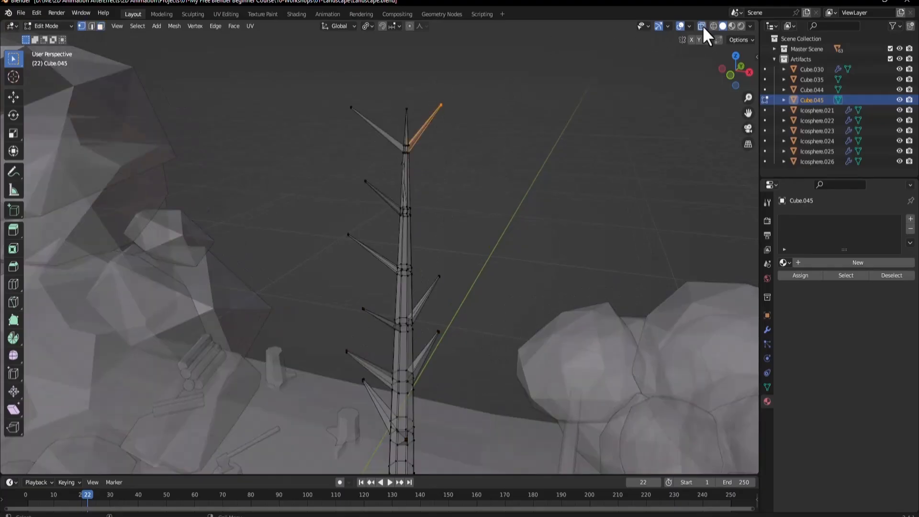
{"action": "key", "text": "g"}
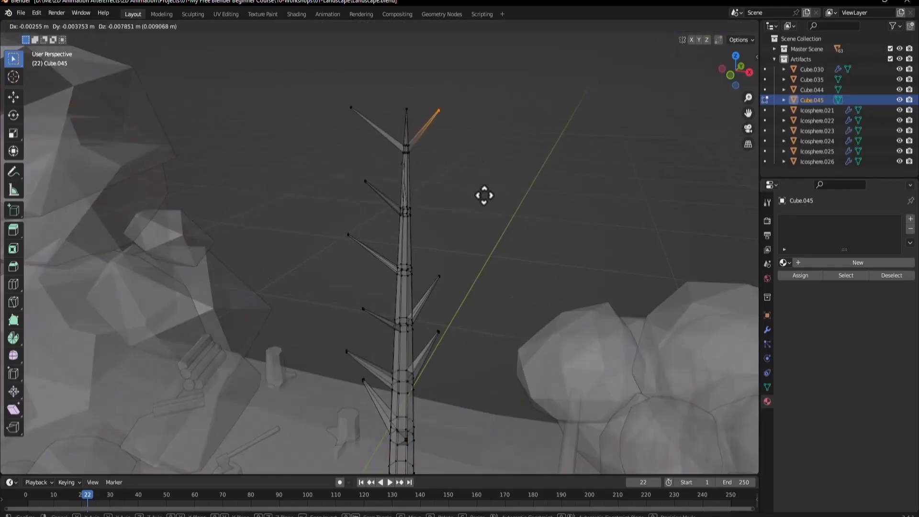
{"action": "left_click", "coordinate": [484, 196]}
{"action": "key", "text": "g"}
{"action": "left_click", "coordinate": [370, 116]}
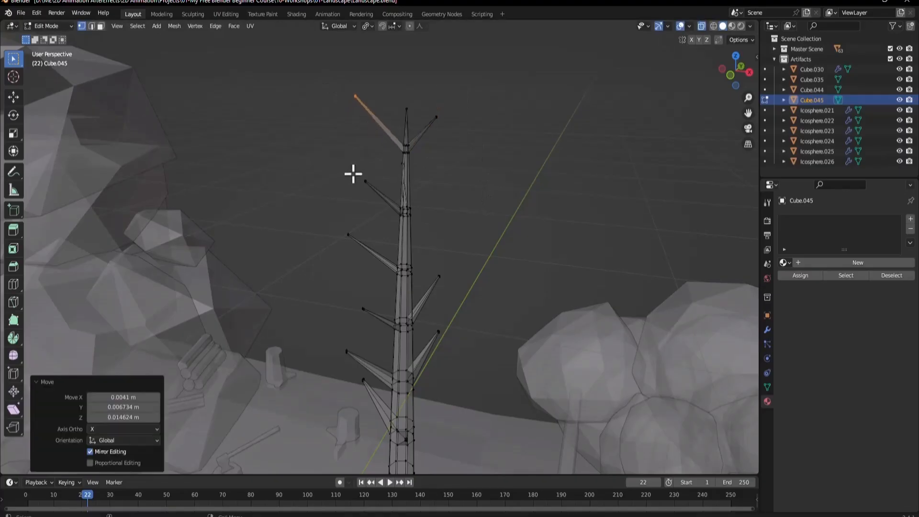
- Pull the second left branch's tip inward and down, and the third left branch's tip outward and down
{"action": "key", "text": "g"}
{"action": "left_click", "coordinate": [384, 212]}
{"action": "left_click_drag", "start_coordinate": [335, 222], "coordinate": [364, 250]}
{"action": "key", "text": "g"}
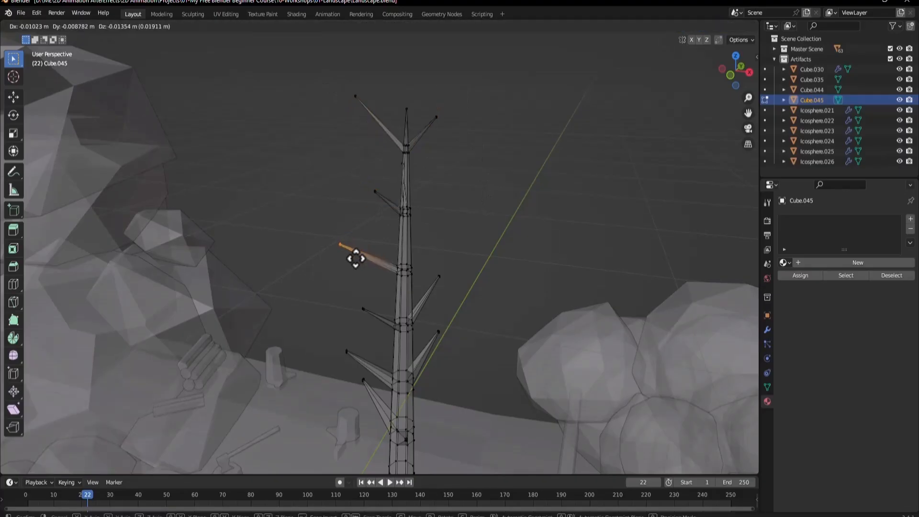
{"action": "left_click", "coordinate": [353, 257]}
- Lower the tip of the upper right-hand mid-trunk branch and stretch the one below it outward
{"action": "left_click", "coordinate": [438, 275]}
{"action": "key", "text": "g"}
{"action": "left_click", "coordinate": [449, 297]}
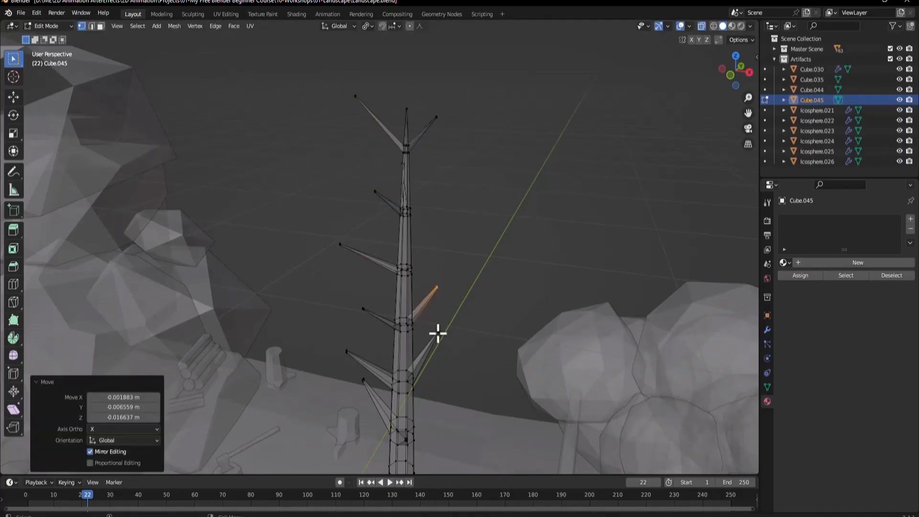
{"action": "key", "text": "g"}
{"action": "left_click", "coordinate": [479, 345]}
- Readjust the left-side branches: extend the fourth one's tip outward, pull the third one's inward, and shift the topmost tip
{"action": "left_click_drag", "start_coordinate": [358, 302], "coordinate": [376, 318]}
{"action": "key", "text": "g"}
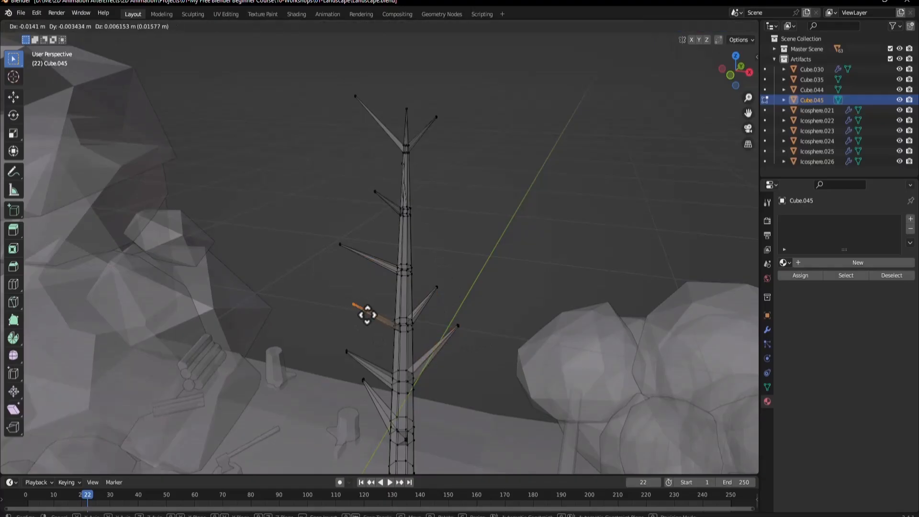
{"action": "left_click", "coordinate": [366, 312]}
{"action": "left_click_drag", "start_coordinate": [312, 231], "coordinate": [357, 261]}
{"action": "key", "text": "g"}
{"action": "left_click", "coordinate": [372, 256]}
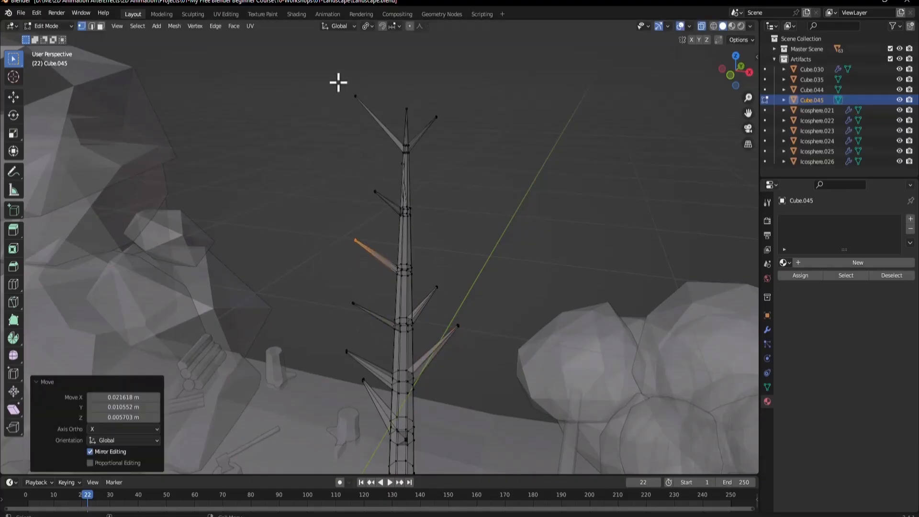
{"action": "left_click_drag", "start_coordinate": [339, 82], "coordinate": [372, 105]}
{"action": "key", "text": "g"}
{"action": "left_click", "coordinate": [389, 119]}
- Reposition the tips of the two large lowest branches, raising the left one, and return to Object Mode
{"action": "middle_click_drag", "start_coordinate": [358, 377], "coordinate": [475, 249], "text": "shift"}
{"action": "left_click_drag", "start_coordinate": [377, 289], "coordinate": [415, 305]}
{"action": "key", "text": "g"}
{"action": "left_click", "coordinate": [438, 311]}
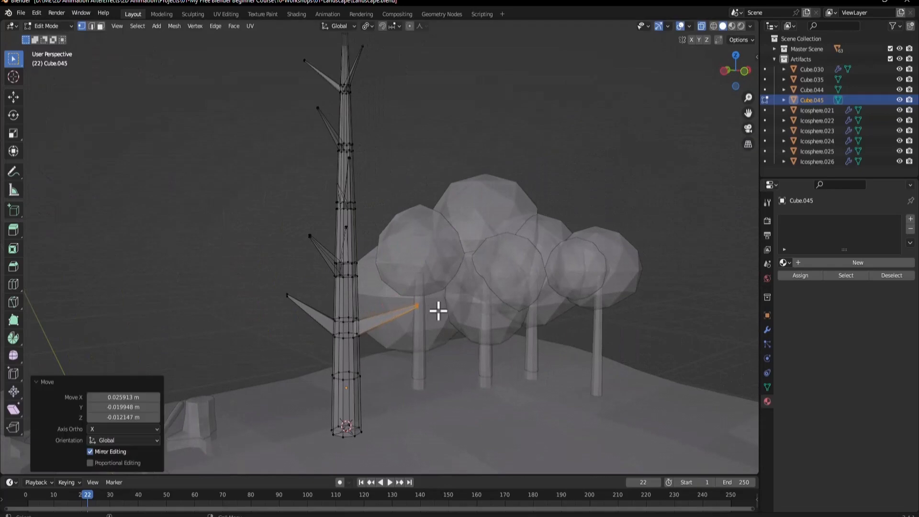
{"action": "left_click_drag", "start_coordinate": [278, 278], "coordinate": [297, 318]}
{"action": "key", "text": "g"}
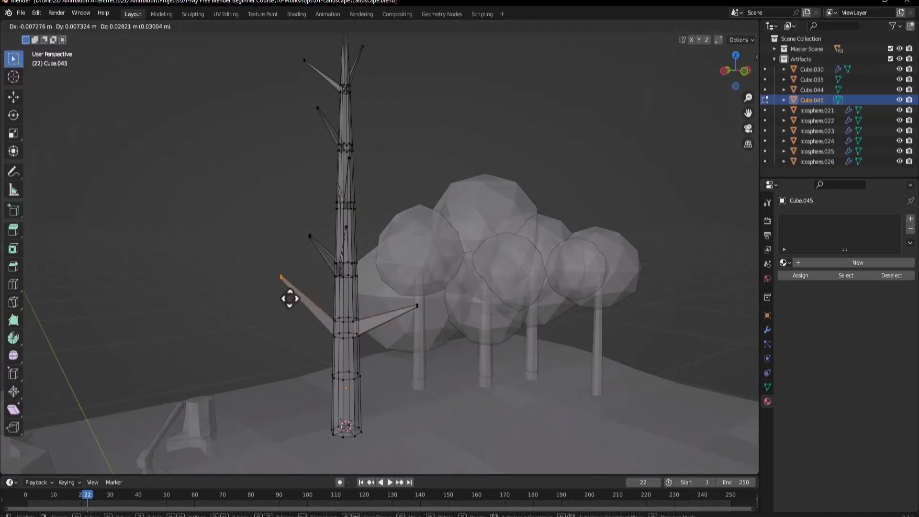
{"action": "left_click", "coordinate": [279, 311]}
{"action": "scroll", "coordinate": [406, 185], "scroll_direction": "down", "scroll_amount": 4}
{"action": "middle_click_drag", "start_coordinate": [406, 185], "coordinate": [352, 208]}
{"action": "key", "text": "Tab"}
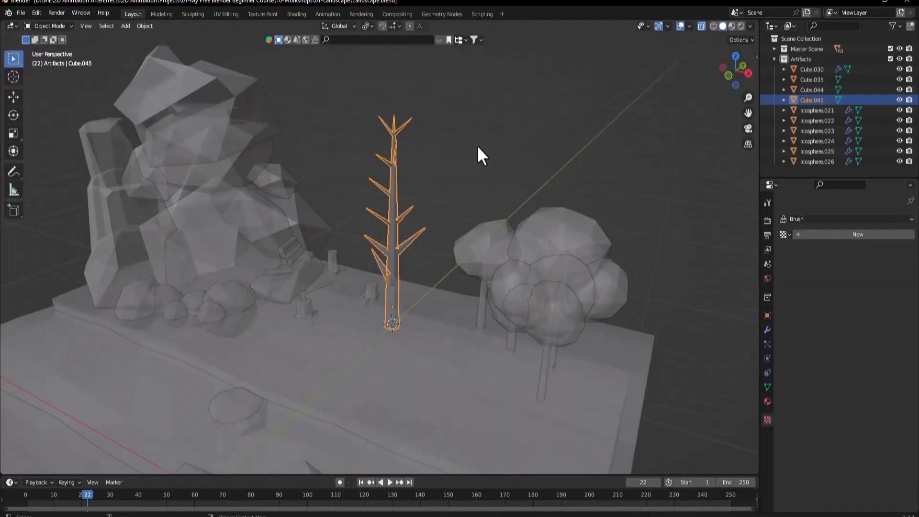
- Edit the tree mesh again and reposition three mid-trunk branch tips, raising the right-hand one
{"action": "middle_click_drag", "start_coordinate": [476, 145], "coordinate": [430, 176]}
{"action": "scroll", "coordinate": [430, 176], "scroll_direction": "down", "scroll_amount": 2}
{"action": "left_click", "coordinate": [414, 214]}
{"action": "scroll", "coordinate": [411, 181], "scroll_direction": "up", "scroll_amount": 3}
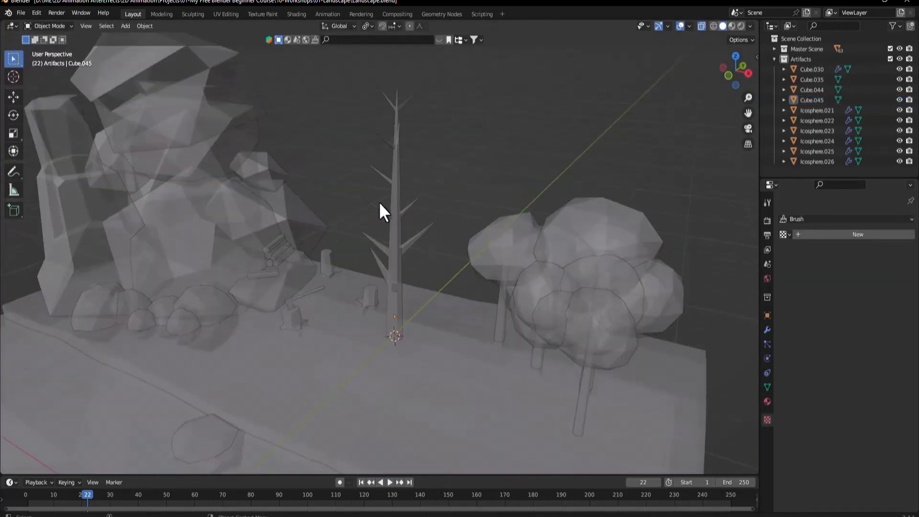
{"action": "key", "text": "Tab"}
{"action": "left_click_drag", "start_coordinate": [349, 152], "coordinate": [425, 204]}
{"action": "key", "text": "g"}
{"action": "left_click", "coordinate": [372, 191]}
{"action": "key", "text": "g"}
{"action": "left_click", "coordinate": [382, 216]}
{"action": "key", "text": "g"}
{"action": "left_click", "coordinate": [433, 186]}
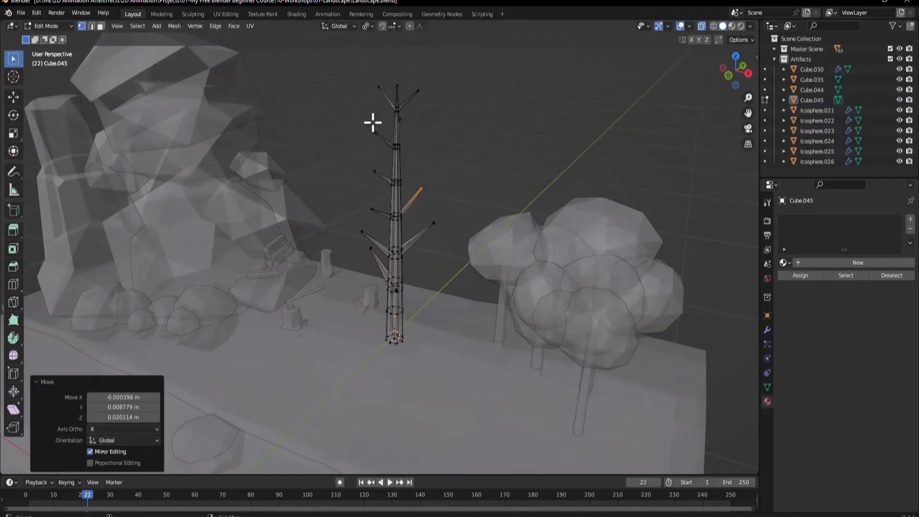
- Raise the tip of the second left branch and shorten the two topmost branches by pulling their tips toward the trunk
{"action": "left_click_drag", "start_coordinate": [372, 123], "coordinate": [390, 139]}
{"action": "key", "text": "g"}
{"action": "left_click", "coordinate": [389, 131]}
{"action": "left_click_drag", "start_coordinate": [404, 88], "coordinate": [430, 104]}
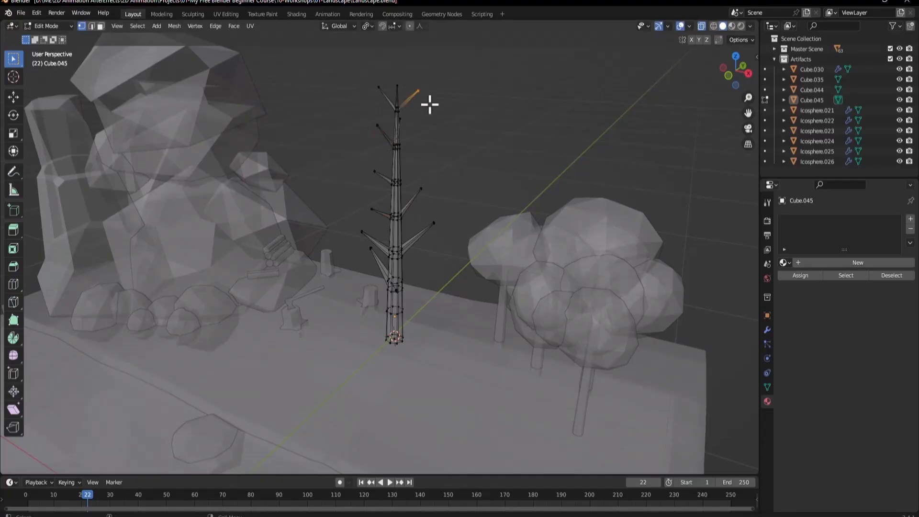
{"action": "key", "text": "g"}
{"action": "left_click", "coordinate": [420, 115]}
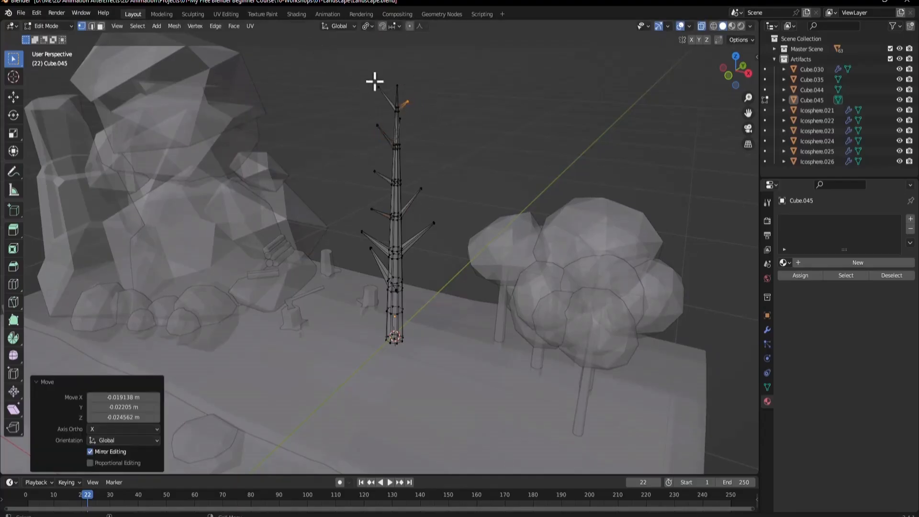
{"action": "left_click_drag", "start_coordinate": [375, 81], "coordinate": [386, 97]}
{"action": "key", "text": "g"}
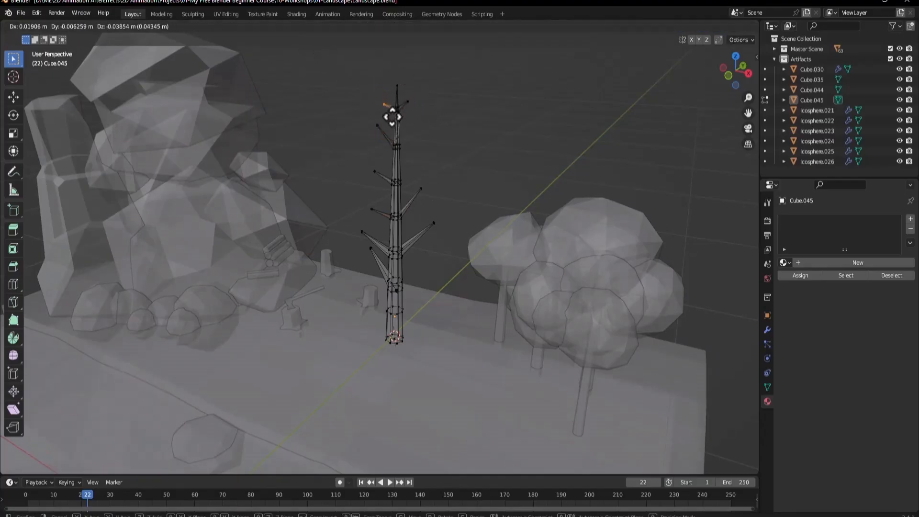
{"action": "left_click", "coordinate": [391, 120]}
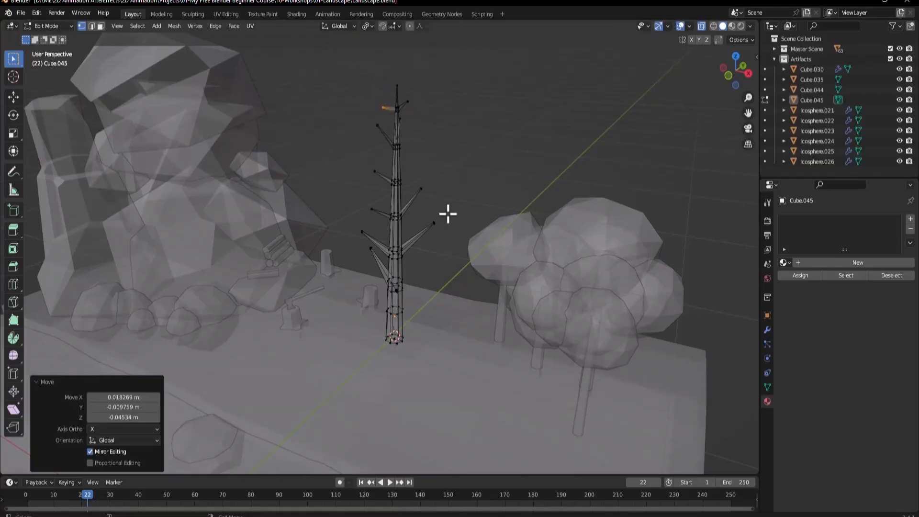
- Lower the tip of the large lower right branch slightly and return to Object Mode
{"action": "left_click", "coordinate": [436, 225]}
{"action": "key", "text": "g"}
{"action": "left_click", "coordinate": [444, 240]}
{"action": "key", "text": "Tab"}
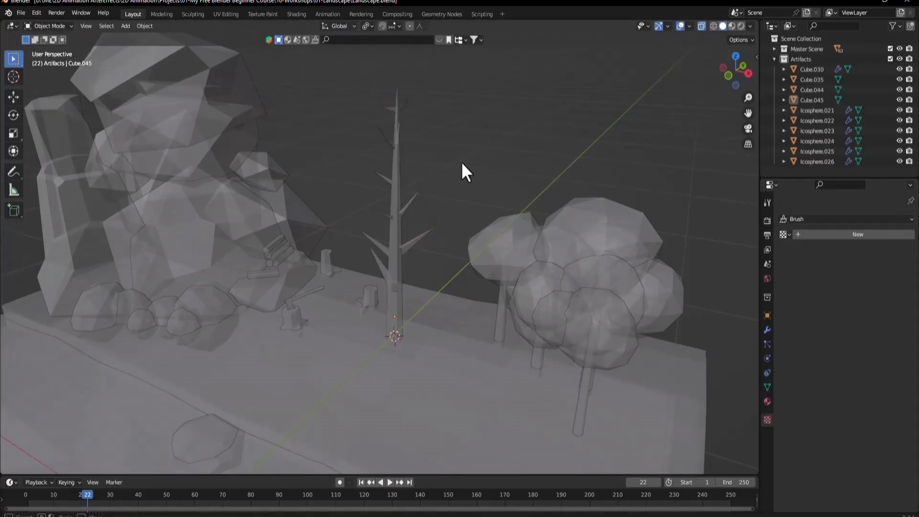
- Disable X-ray and raise the tip of the low branch seen from the tree's other side, finishing in Object Mode
{"action": "left_click", "coordinate": [702, 26]}
{"action": "mouse_move", "coordinate": [315, 290]}
{"action": "middle_mouse_down"}
{"action": "mouse_move", "coordinate": [406, 339]}
{"action": "mouse_move", "coordinate": [394, 284]}
{"action": "middle_mouse_up"}
{"action": "key", "text": "Tab"}
{"action": "scroll", "coordinate": [393, 283], "scroll_direction": "up", "scroll_amount": 1}
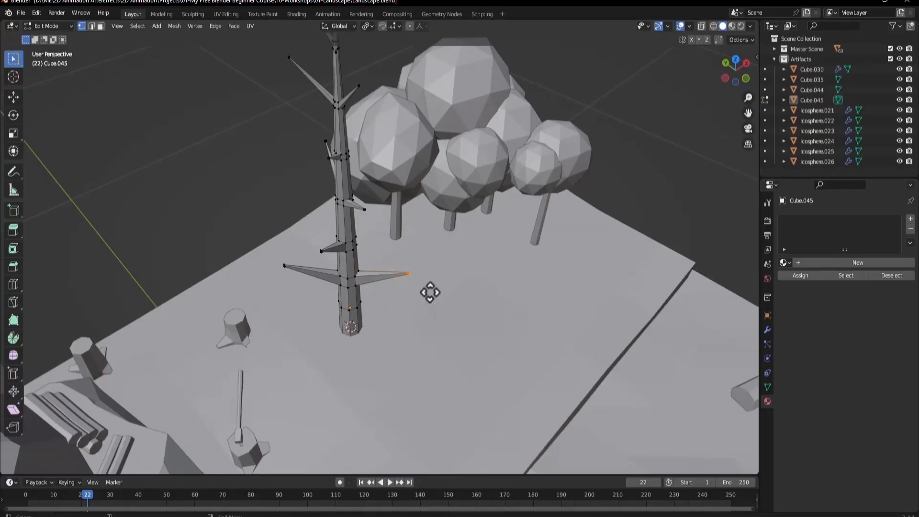
{"action": "left_click", "coordinate": [429, 281]}
{"action": "key", "text": "Tab"}
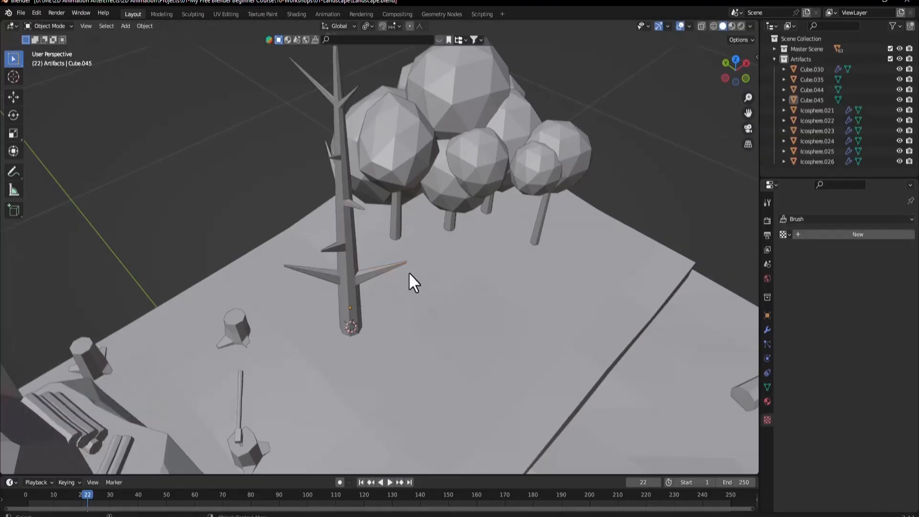
- View the whole landscape and select the bare tree object
{"action": "scroll", "coordinate": [409, 272], "scroll_direction": "down", "scroll_amount": 8}
{"action": "middle_click_drag", "start_coordinate": [390, 222], "coordinate": [365, 191]}
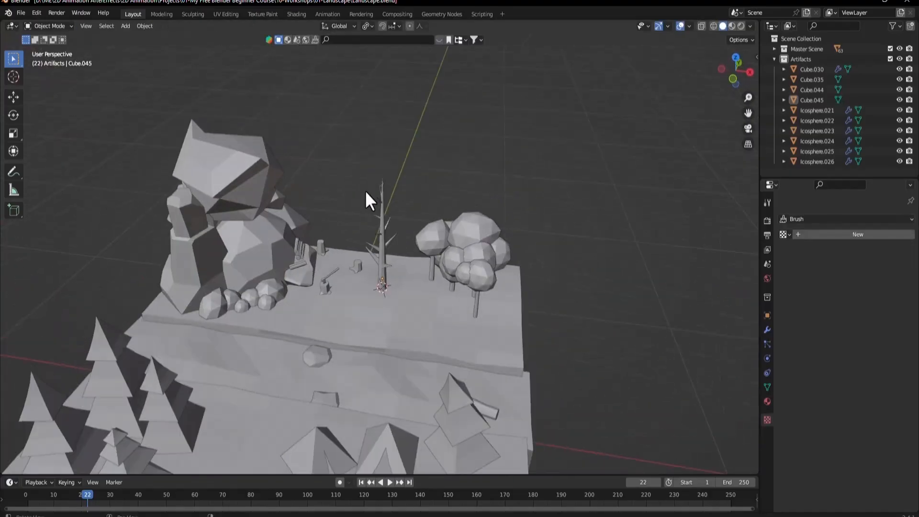
{"action": "scroll", "coordinate": [371, 228], "scroll_direction": "up", "scroll_amount": 2}
{"action": "left_click", "coordinate": [379, 266]}
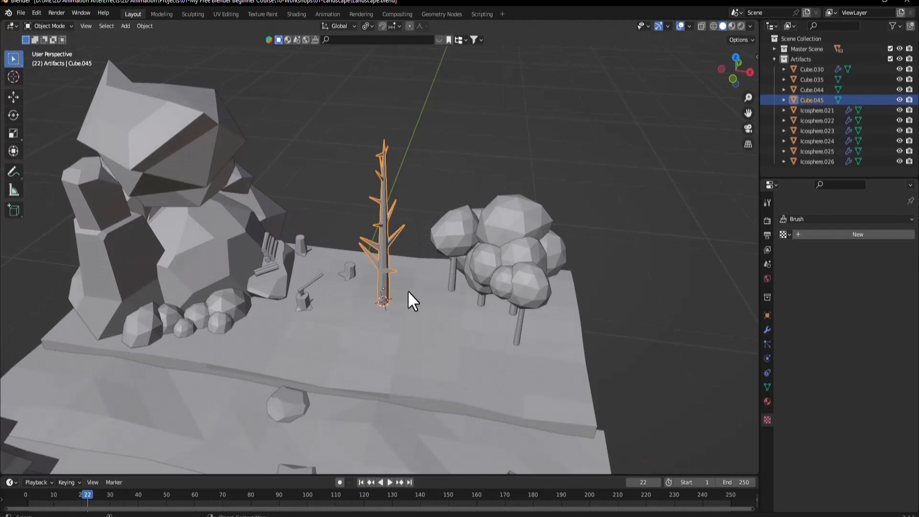
- Duplicate the bare tree in top view, place the copy beside the large rock formation and rotate it about 64° around Z
{"action": "key", "text": "KP_7"}
{"action": "key", "text": "shift+d"}
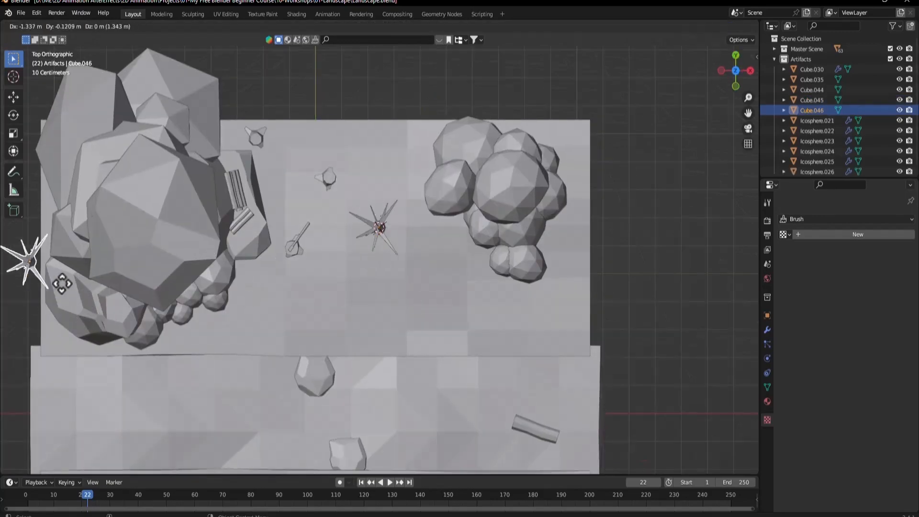
{"action": "left_click", "coordinate": [76, 273]}
{"action": "key", "text": "r"}
{"action": "left_click", "coordinate": [98, 363]}
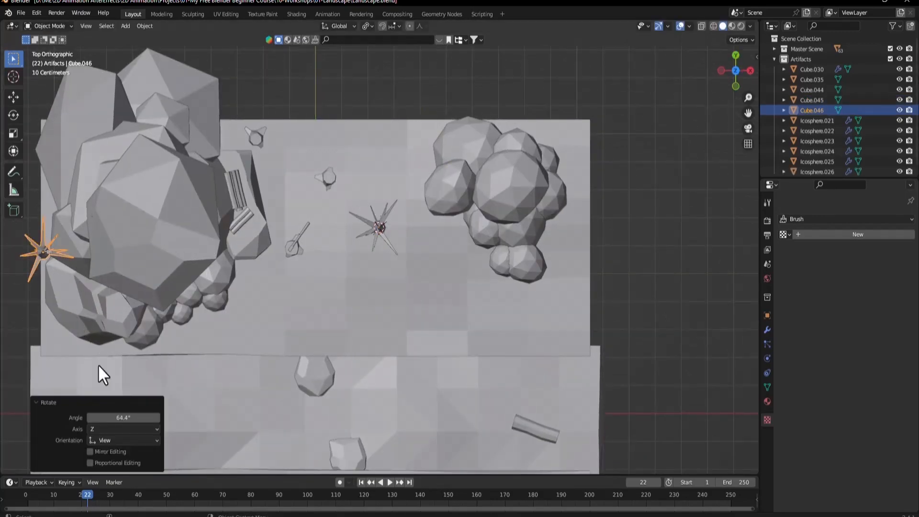
{"action": "scroll", "coordinate": [363, 297], "scroll_direction": "down", "scroll_amount": 3}
{"action": "middle_click_drag", "start_coordinate": [363, 297], "coordinate": [383, 287]}
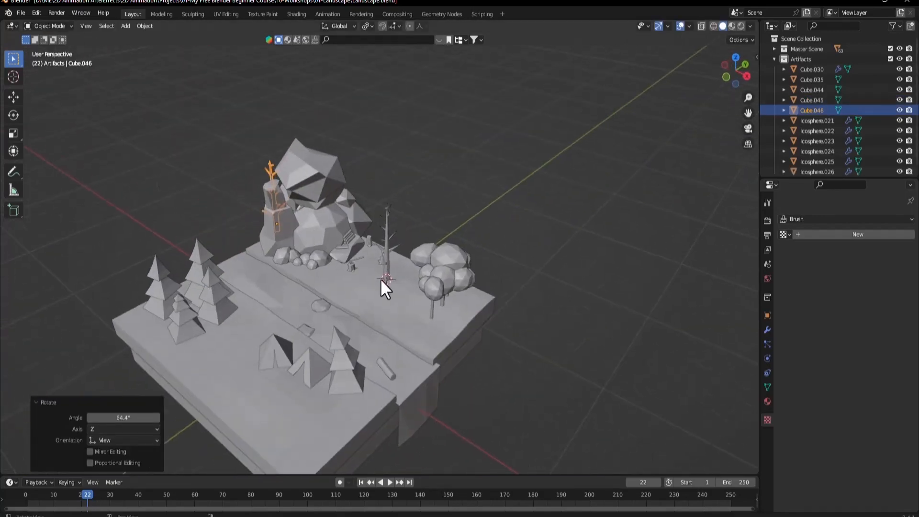
{"action": "left_click", "coordinate": [464, 197]}
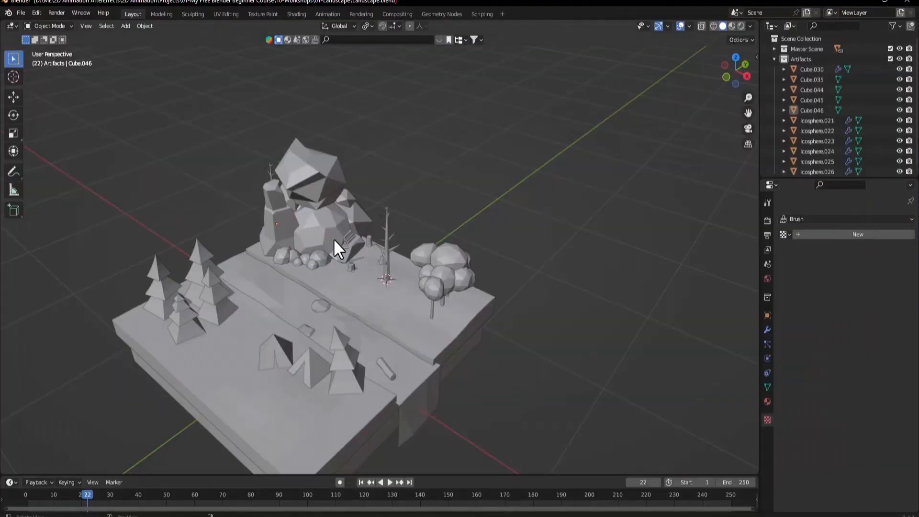
- Shift the duplicated bare tree along the ground plane beside the rocks, about 0.04 m in X and -0.27 m in Y
{"action": "middle_click_drag", "start_coordinate": [333, 238], "coordinate": [484, 230]}
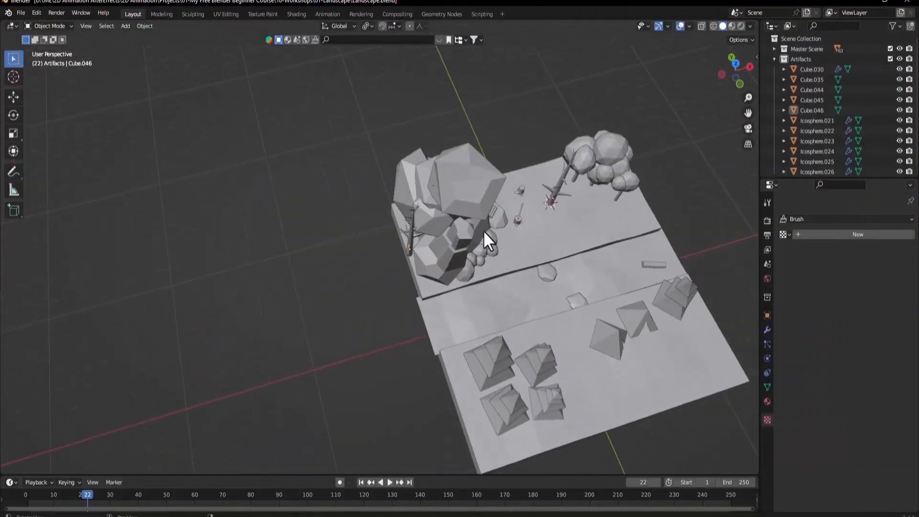
{"action": "scroll", "coordinate": [483, 231], "scroll_direction": "up", "scroll_amount": 2}
{"action": "left_click", "coordinate": [425, 251]}
{"action": "key", "text": "g"}
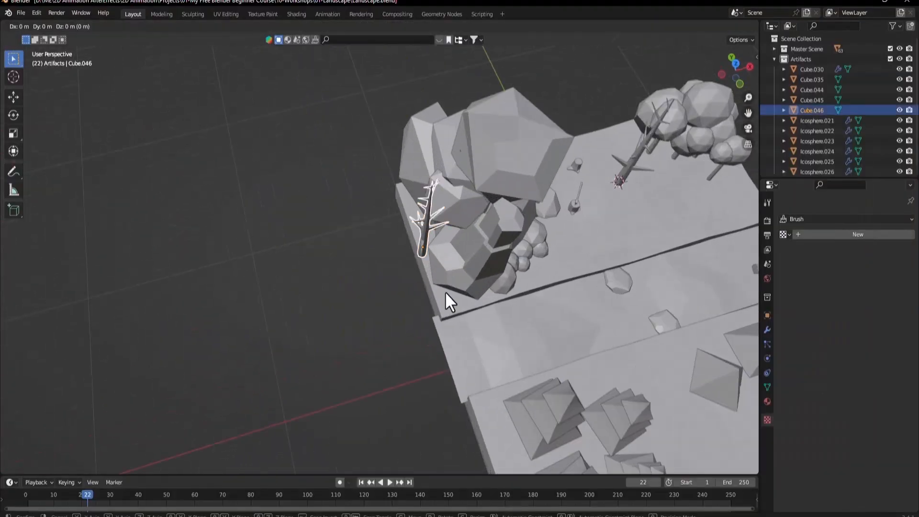
{"action": "key", "text": "shift+z"}
{"action": "left_click", "coordinate": [472, 338]}
{"action": "scroll", "coordinate": [320, 170], "scroll_direction": "down", "scroll_amount": 5}
{"action": "middle_click_drag", "start_coordinate": [517, 230], "coordinate": [688, 426]}
{"action": "scroll", "coordinate": [485, 257], "scroll_direction": "up", "scroll_amount": 4}
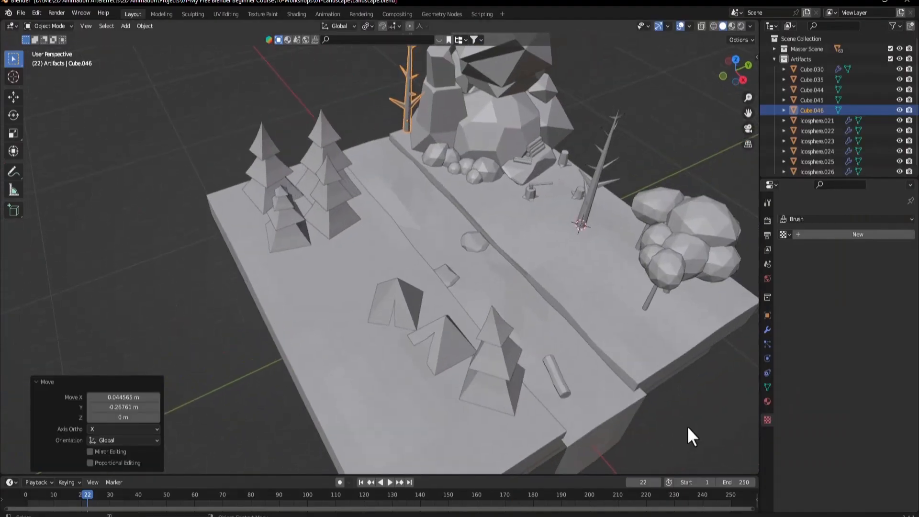
- Check the reference image 4ZUTx.png, and add a cylinder on the riverbank beside the pines, scaled down to about 0.01
{"action": "key", "text": "alt+Tab"}
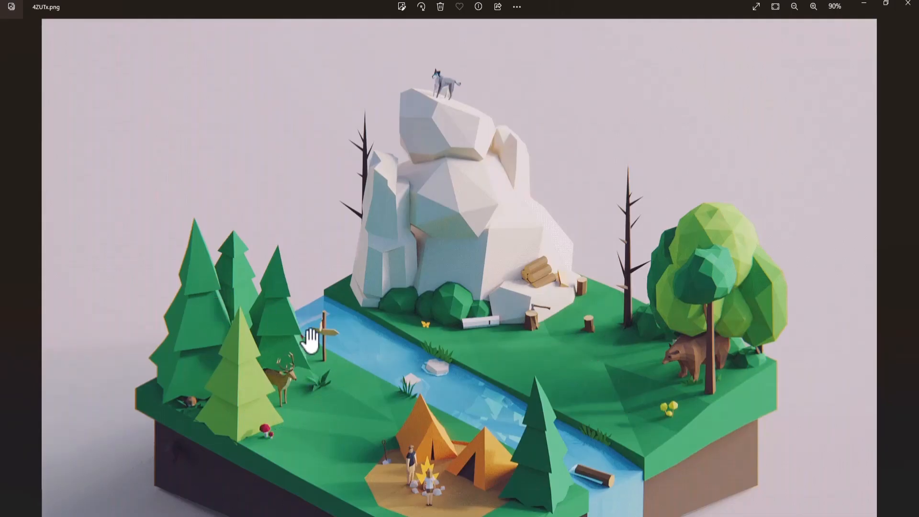
{"action": "left_click", "coordinate": [865, 4]}
{"action": "scroll", "coordinate": [452, 225], "scroll_direction": "up", "scroll_amount": 3}
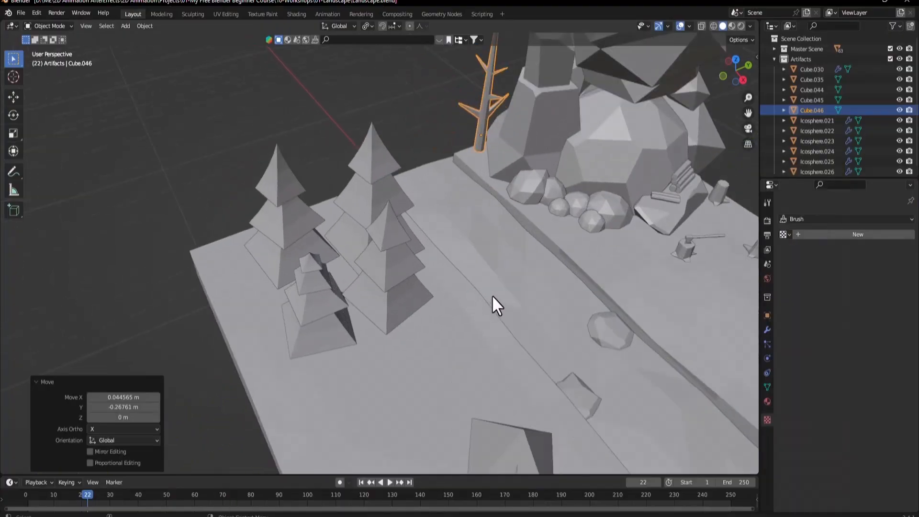
{"action": "middle_click_drag", "start_coordinate": [508, 299], "coordinate": [547, 282]}
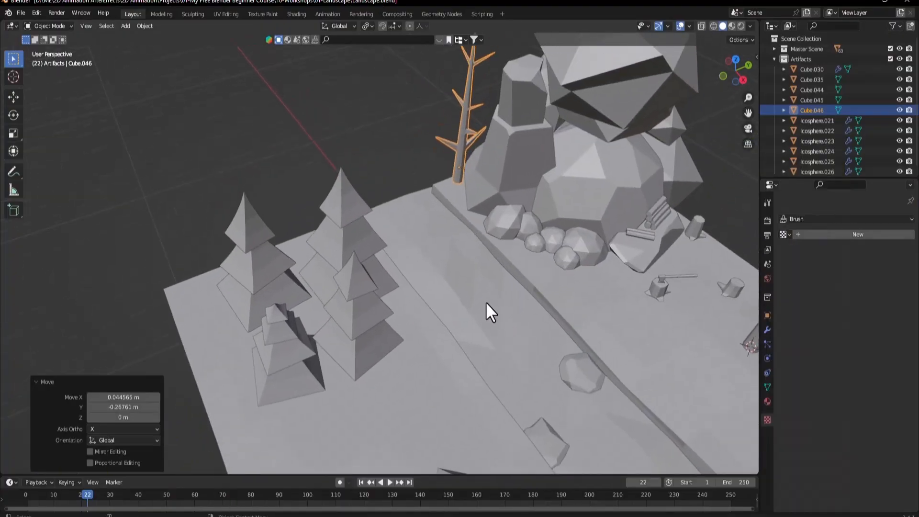
{"action": "scroll", "coordinate": [483, 307], "scroll_direction": "up", "scroll_amount": 3}
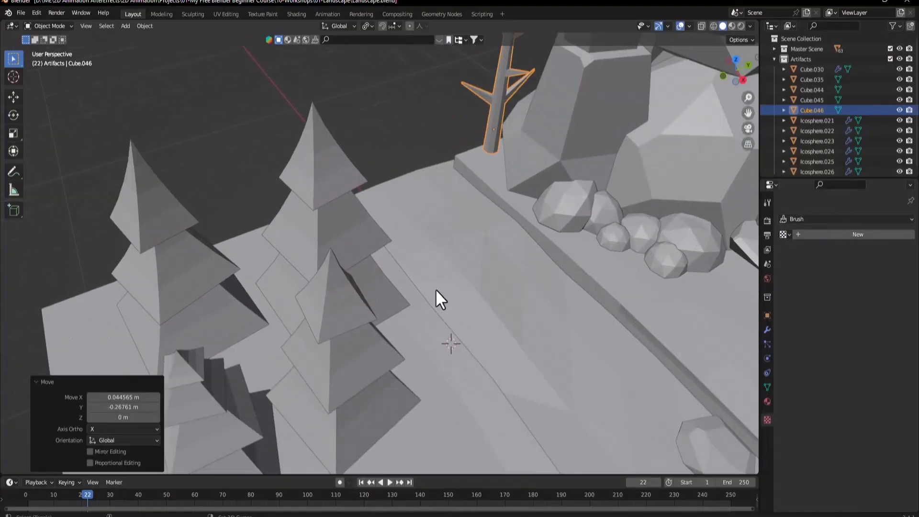
{"action": "key", "text": "shift+a"}
{"action": "mouse_move", "coordinate": [415, 273]}
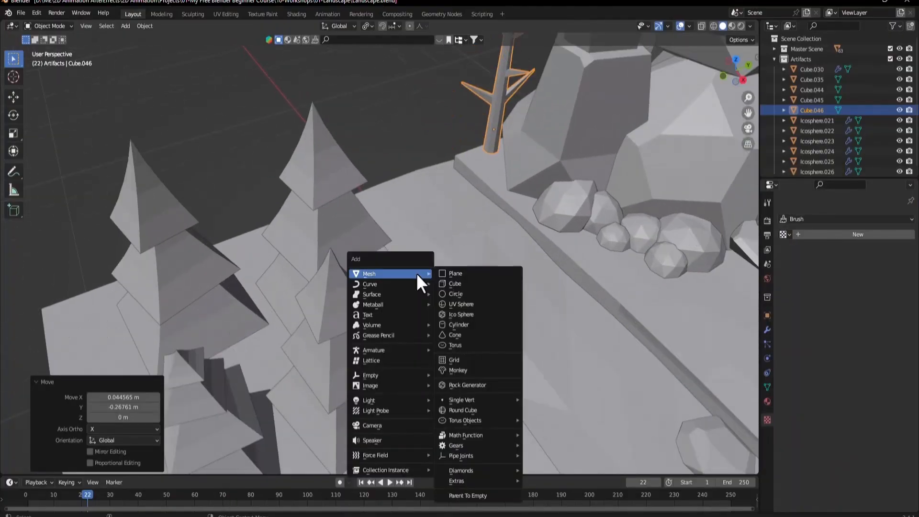
{"action": "left_click", "coordinate": [459, 324]}
{"action": "middle_click_drag", "start_coordinate": [531, 395], "coordinate": [500, 323], "text": "shift"}
{"action": "key", "text": "s"}
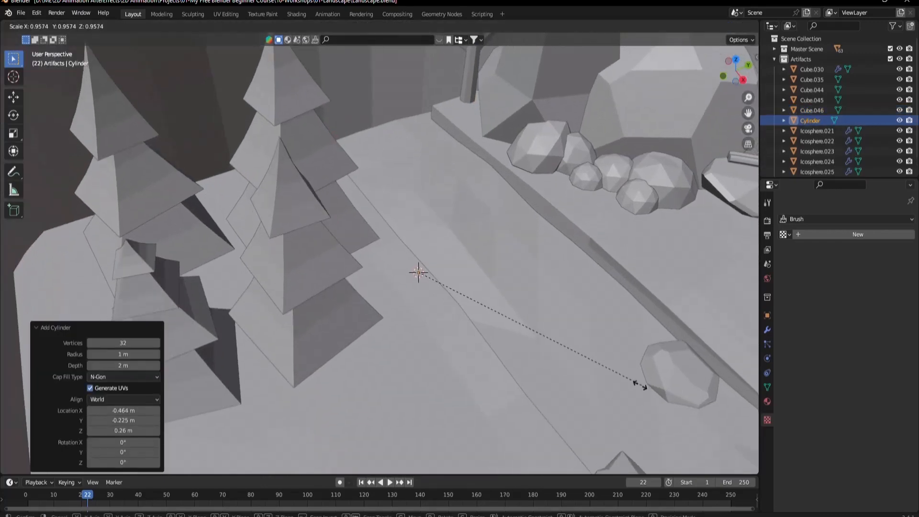
{"action": "left_click", "coordinate": [421, 274]}
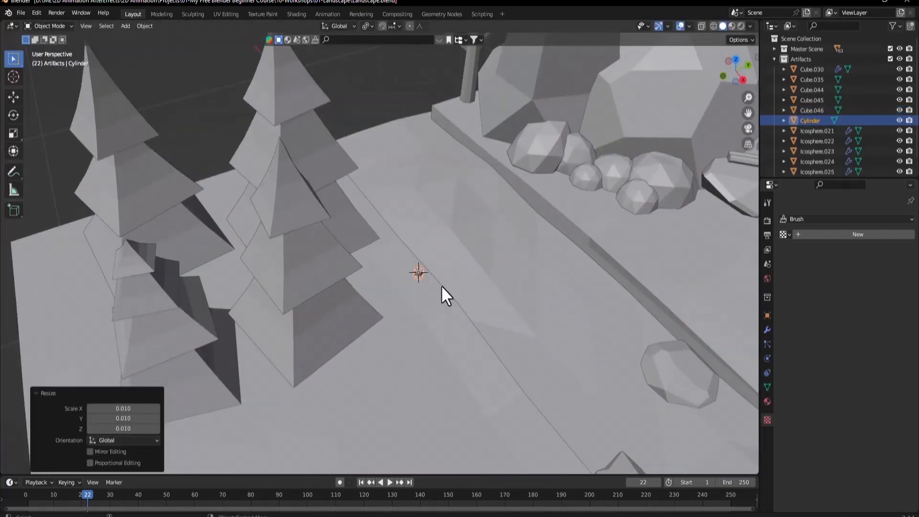
- Stretch the cylinder along Z by about 10.4 into a post and raise it about 0.094 m out of the ground
{"action": "scroll", "coordinate": [500, 318], "scroll_direction": "up", "scroll_amount": 2}
{"action": "key", "text": "s"}
{"action": "key", "text": "z"}
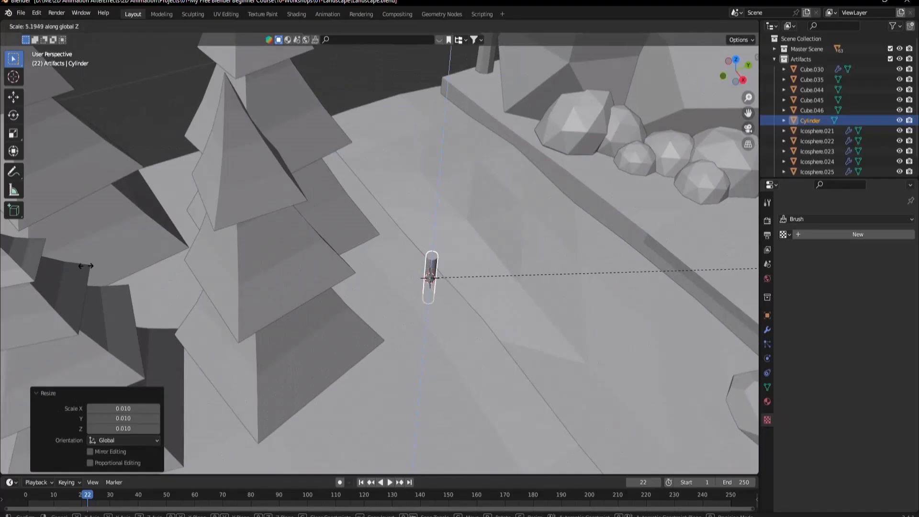
{"action": "left_click", "coordinate": [481, 271]}
{"action": "key", "text": "g"}
{"action": "key", "text": "z"}
{"action": "key", "text": "z"}
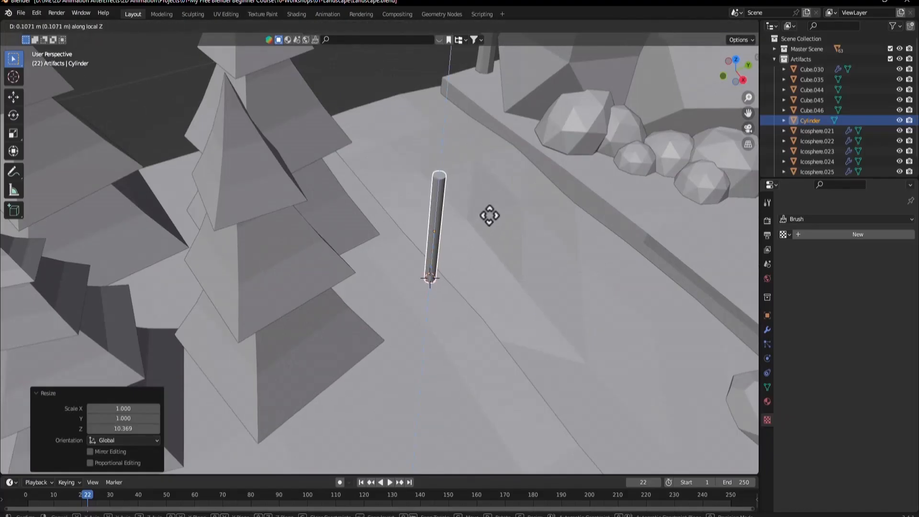
{"action": "left_click", "coordinate": [491, 223]}
- Thin the post by scaling it to about 0.4 in X and Y while keeping its height
{"action": "key", "text": "s"}
{"action": "key", "text": "shift+z"}
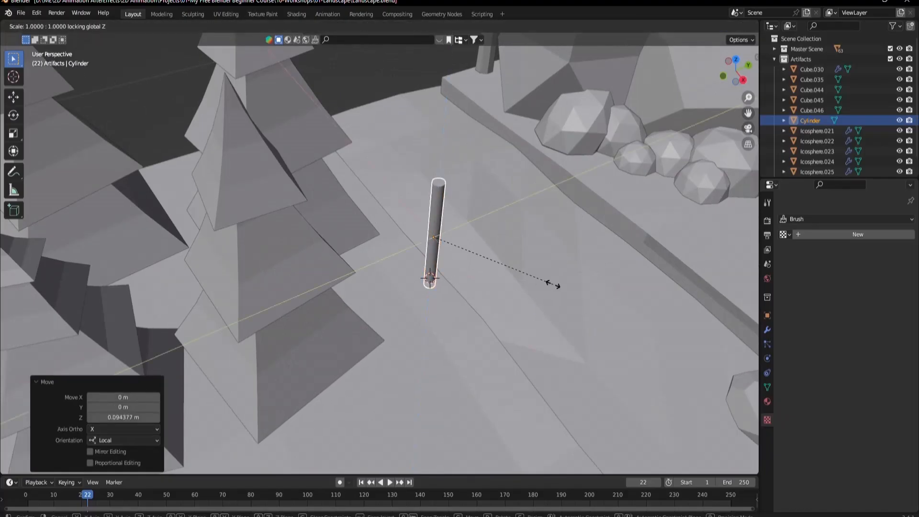
{"action": "left_click", "coordinate": [484, 246]}
{"action": "scroll", "coordinate": [451, 240], "scroll_direction": "down", "scroll_amount": 3}
{"action": "middle_click_drag", "start_coordinate": [452, 245], "coordinate": [453, 280]}
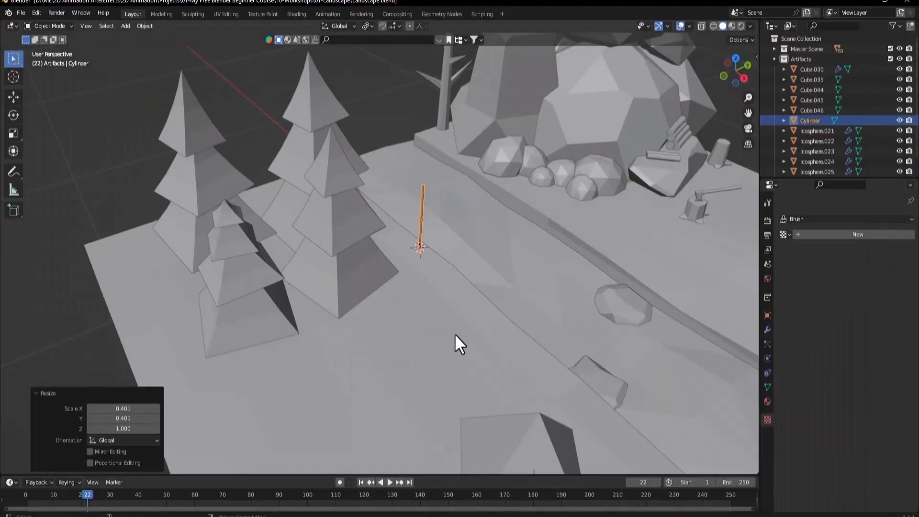
- Add a cube at the base of the post and scale it down to about 0.109 and again to about 0.162
{"action": "scroll", "coordinate": [426, 244], "scroll_direction": "up", "scroll_amount": 2}
{"action": "middle_click_drag", "start_coordinate": [426, 243], "coordinate": [443, 286]}
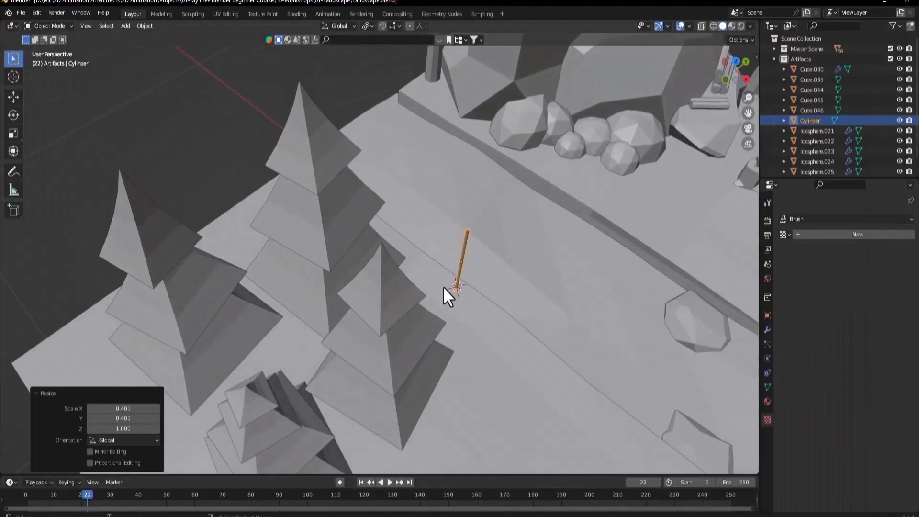
{"action": "key", "text": "shift+a"}
{"action": "mouse_move", "coordinate": [449, 299]}
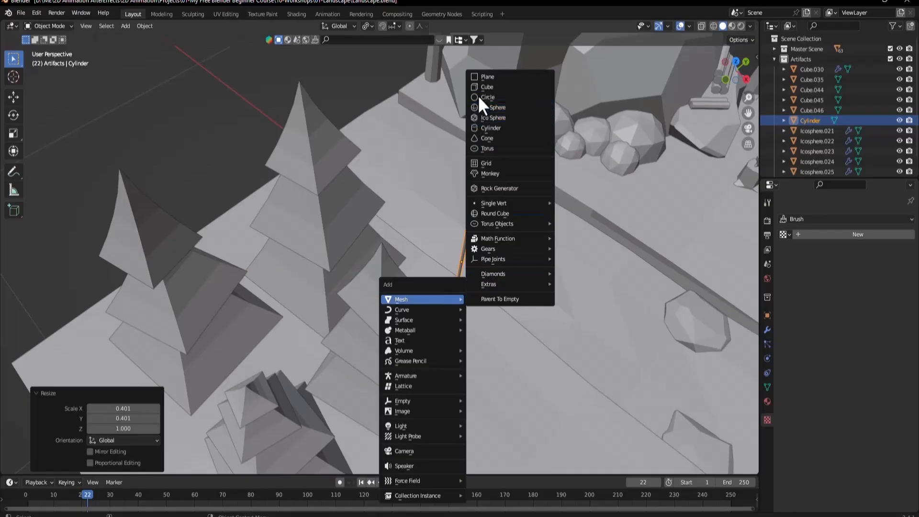
{"action": "left_click", "coordinate": [488, 86]}
{"action": "key", "text": "s"}
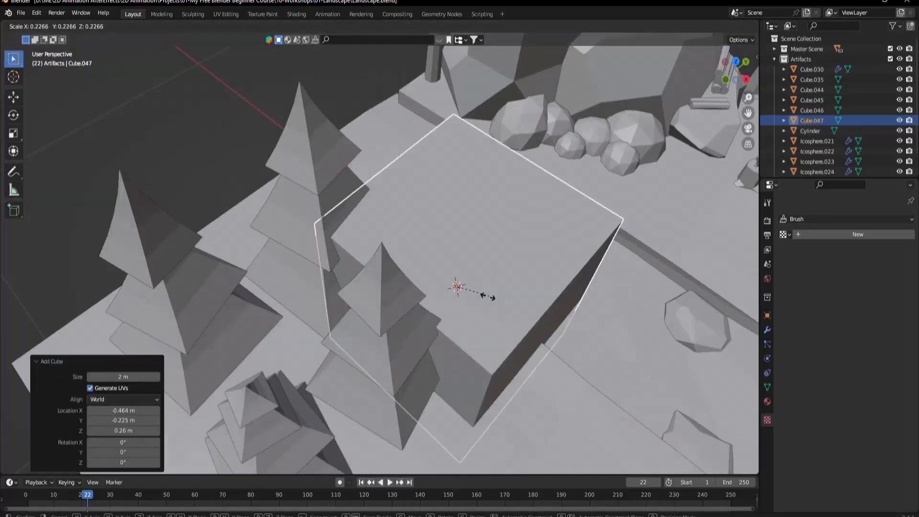
{"action": "left_click", "coordinate": [469, 298]}
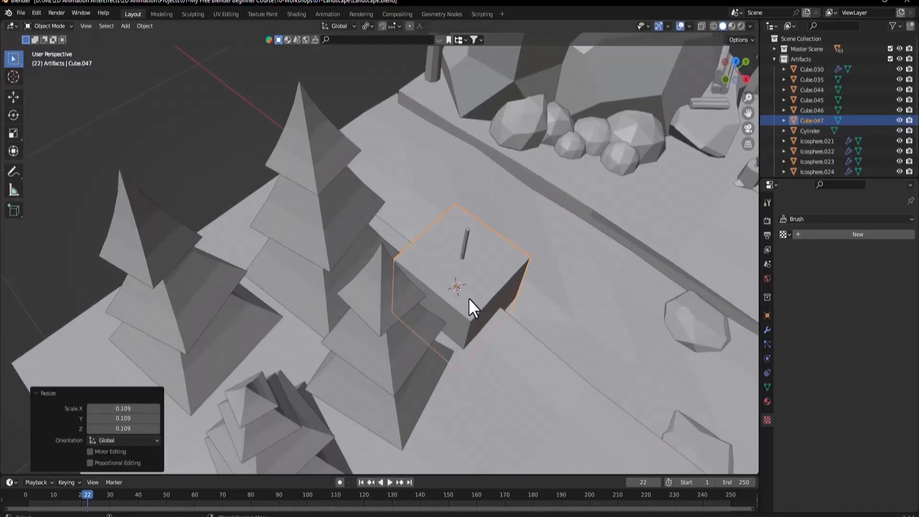
{"action": "key", "text": "s"}
{"action": "left_click", "coordinate": [483, 298]}
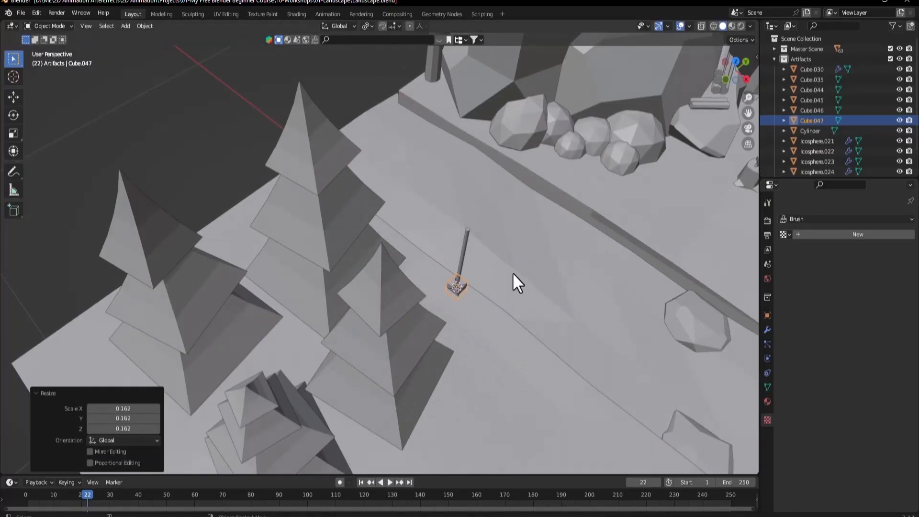
{"action": "scroll", "coordinate": [512, 273], "scroll_direction": "up", "scroll_amount": 5}
{"action": "middle_click_drag", "start_coordinate": [473, 332], "coordinate": [447, 345], "text": "shift"}
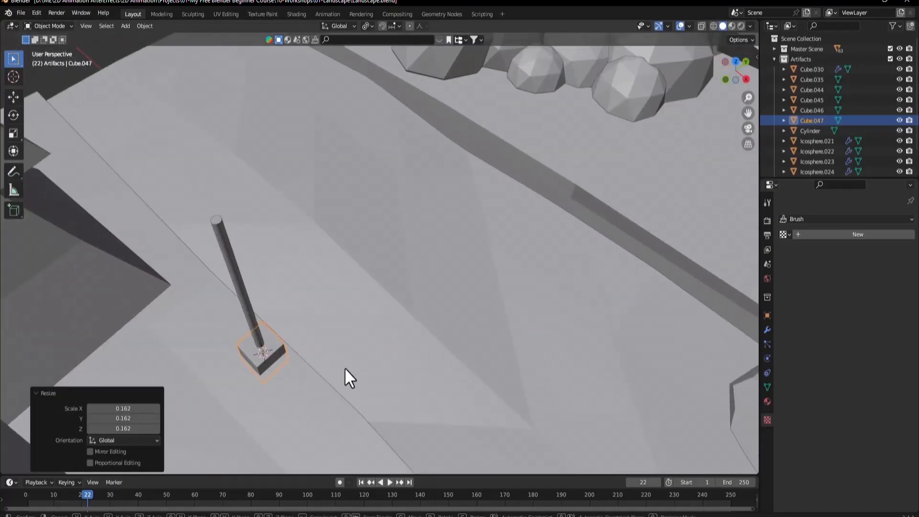
- Raise the cube about 0.135 m up the post and flatten it along Y to about 0.109
{"action": "key", "text": "g"}
{"action": "key", "text": "z"}
{"action": "left_click", "coordinate": [351, 312]}
{"action": "key", "text": "s"}
{"action": "key", "text": "x"}
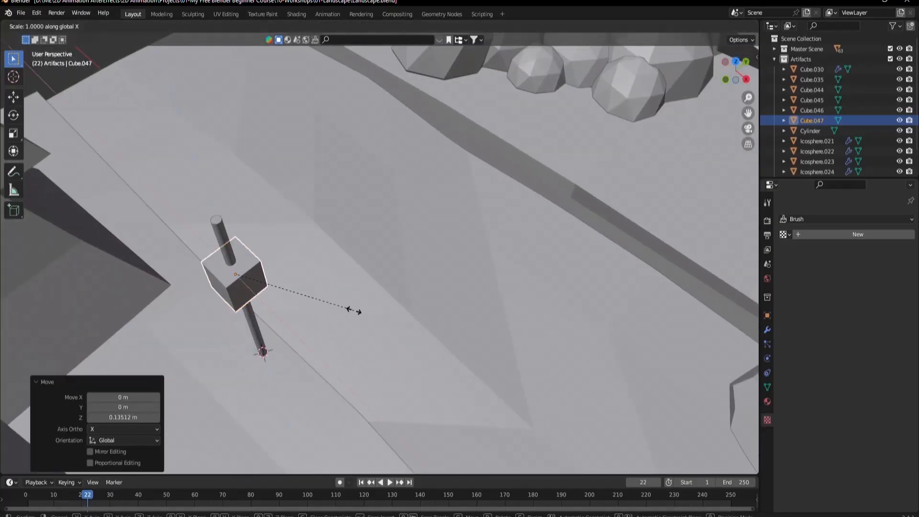
{"action": "key", "text": "y"}
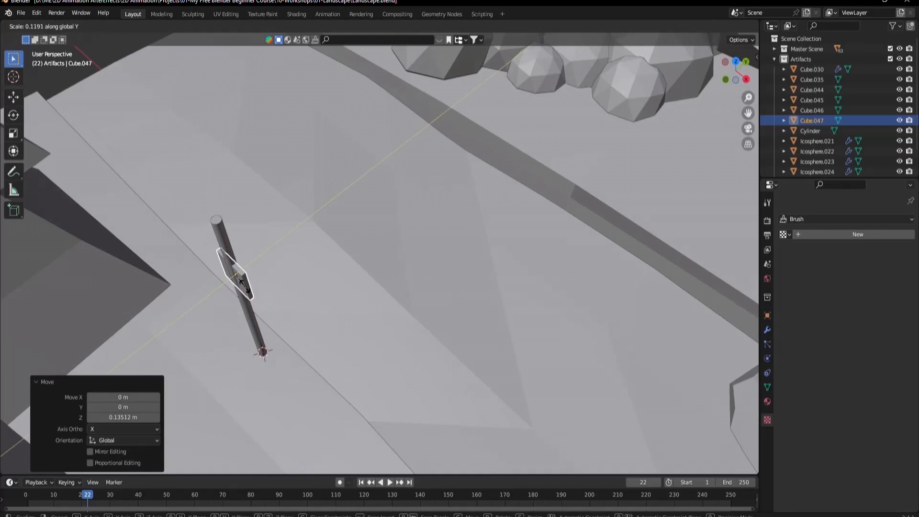
{"action": "left_click", "coordinate": [241, 281]}
- Shift the flattened board about -0.006 m along Y to the post's front and reduce its height along Z
{"action": "key", "text": "g"}
{"action": "key", "text": "y"}
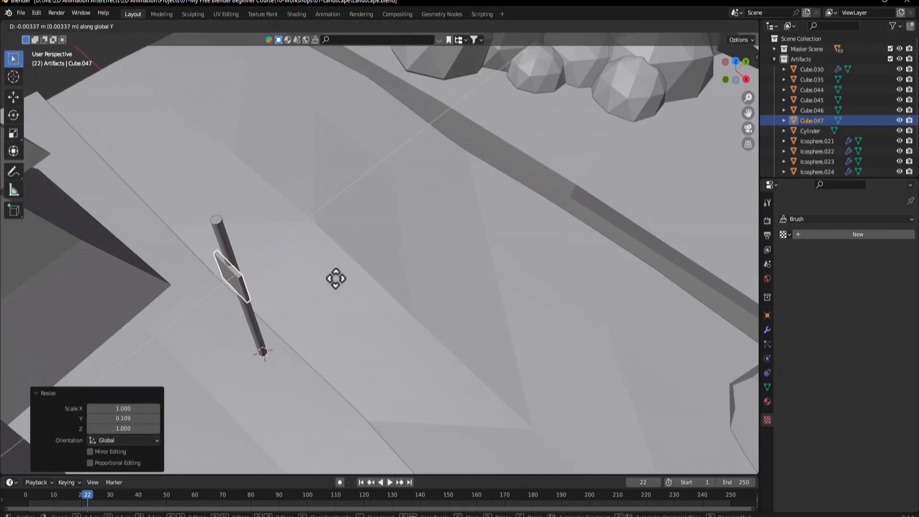
{"action": "left_click", "coordinate": [332, 277]}
{"action": "middle_click_drag", "start_coordinate": [214, 263], "coordinate": [391, 237]}
{"action": "key", "text": "s"}
{"action": "key", "text": "z"}
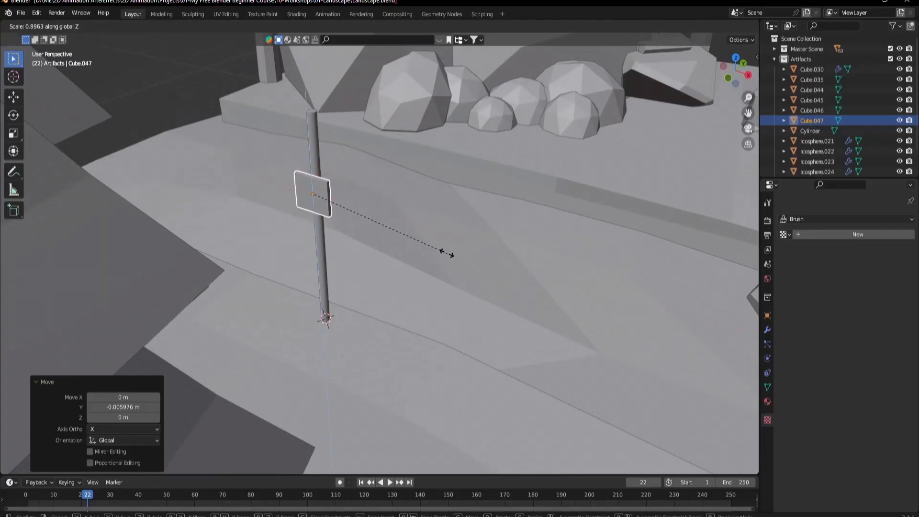
{"action": "left_click", "coordinate": [407, 220]}
- Lengthen the signboard in Edit Mode by scaling its mesh along X by about 4.8
{"action": "key", "text": "Tab"}
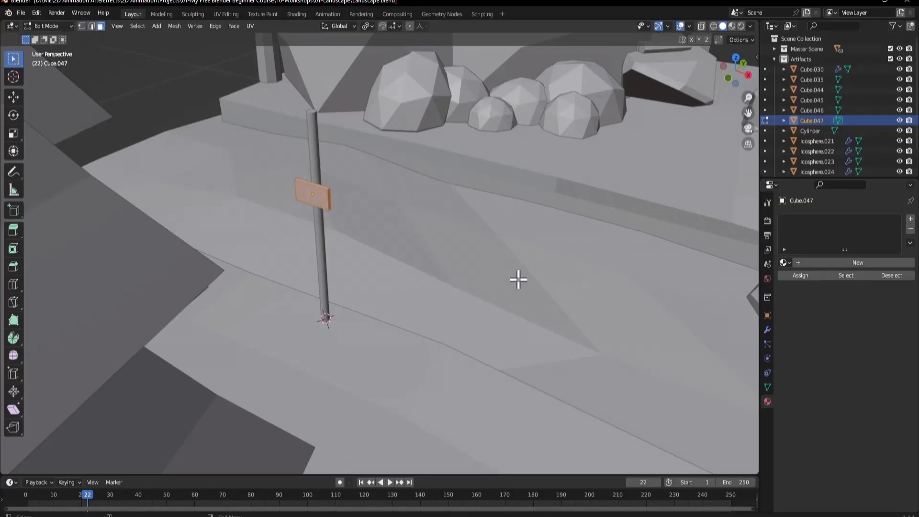
{"action": "key", "text": "s"}
{"action": "key", "text": "x"}
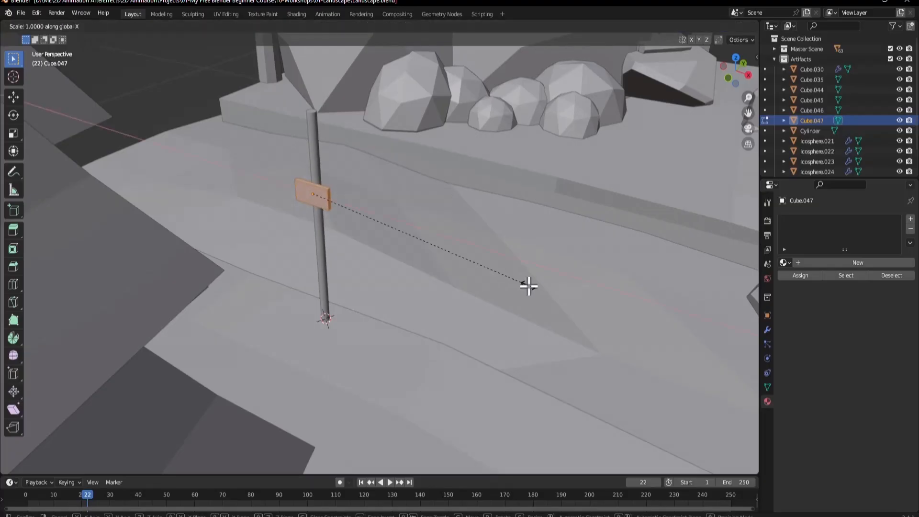
{"action": "left_click", "coordinate": [641, 452]}
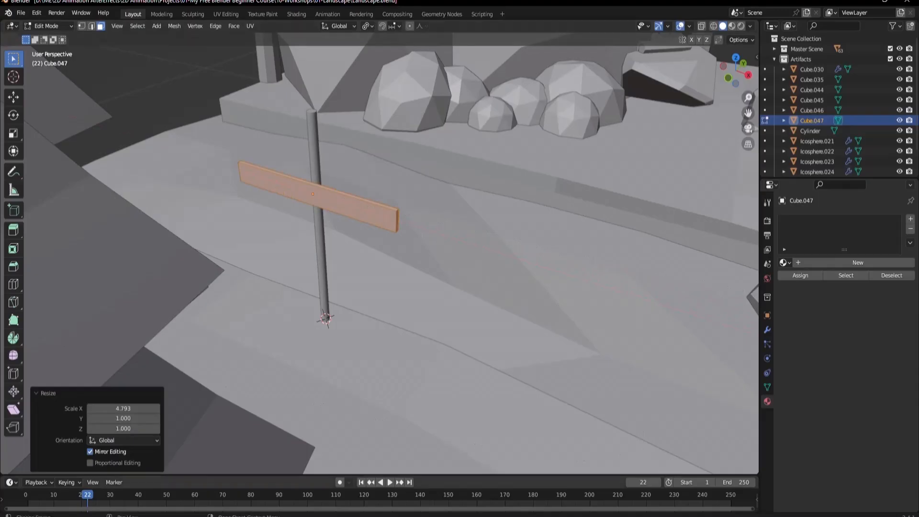
- Compare with the sign in the reference image and scale the signboard along Z by about 1.23
{"action": "key", "text": "alt+Tab"}
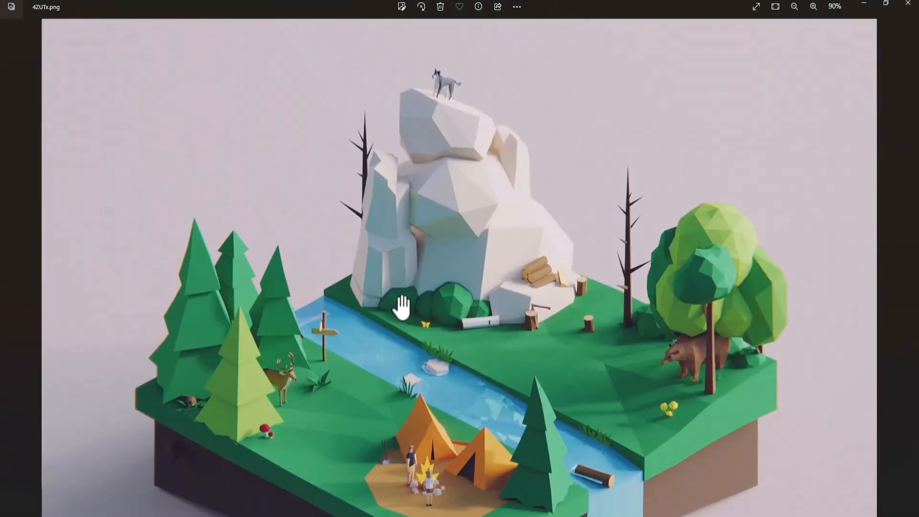
{"action": "left_click", "coordinate": [860, 4]}
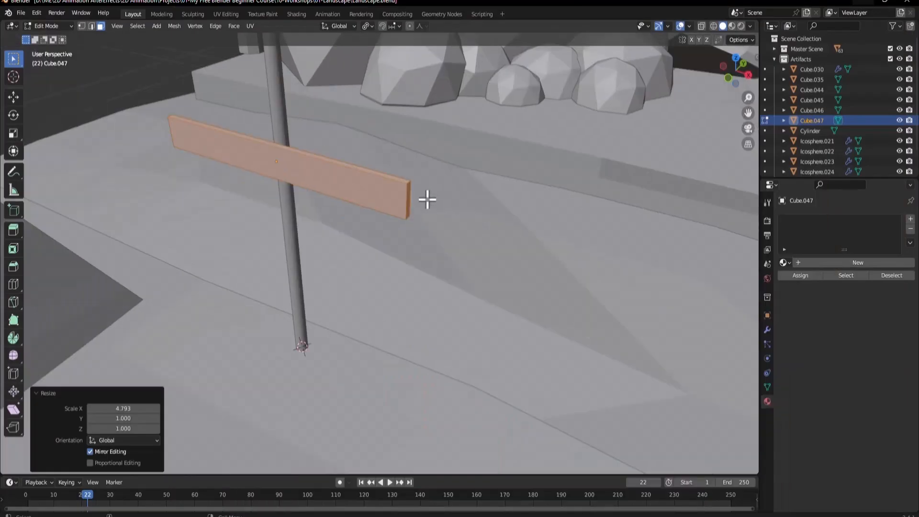
{"action": "key", "text": "s"}
{"action": "key", "text": "z"}
{"action": "left_click", "coordinate": [541, 226]}
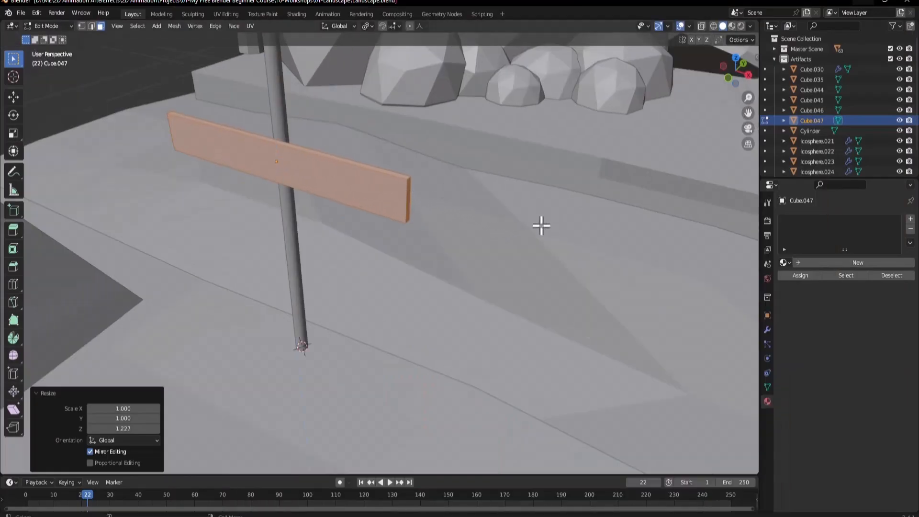
- Bevel the upper and lower edges at one end of the signboard into a pointed arrow tip
{"action": "key", "text": "1"}
{"action": "left_click", "coordinate": [429, 193]}
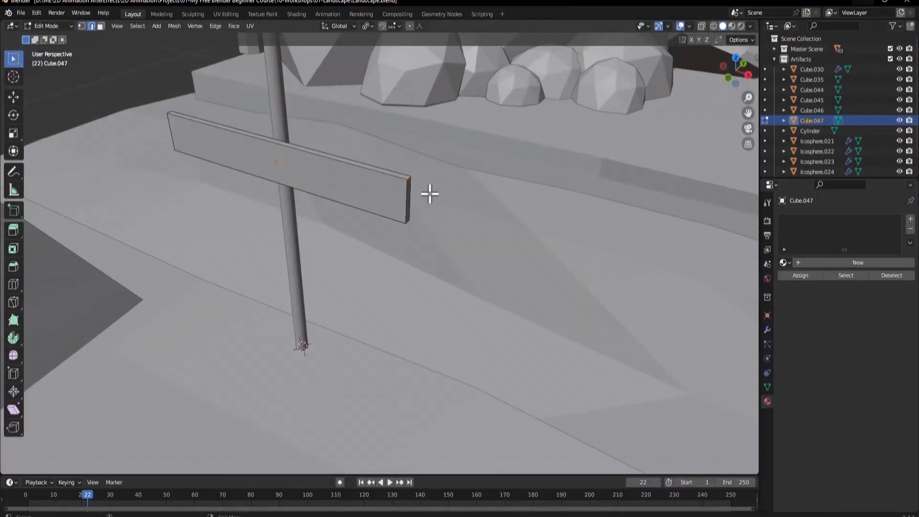
{"action": "left_click", "coordinate": [509, 280]}
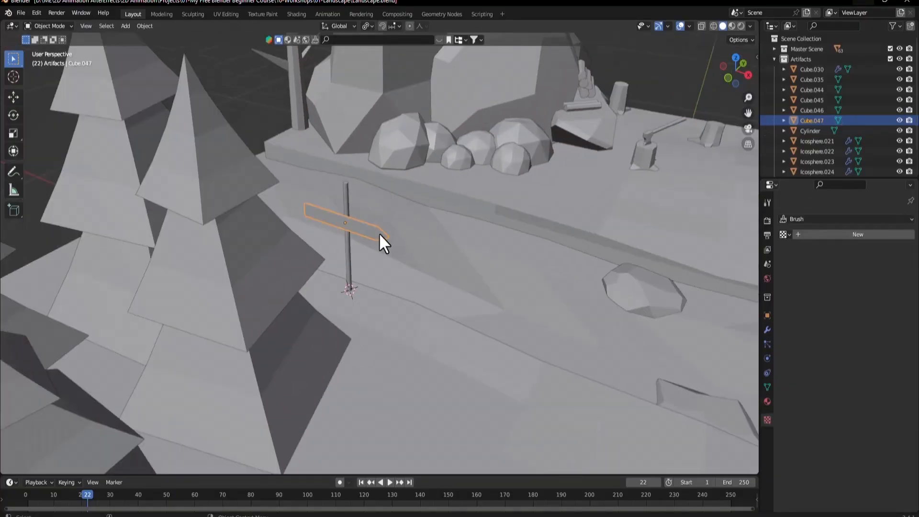
- Rotate the arrow board about -39.9° and a further -4.43° around Z in the top view
{"action": "key", "text": "KP_7"}
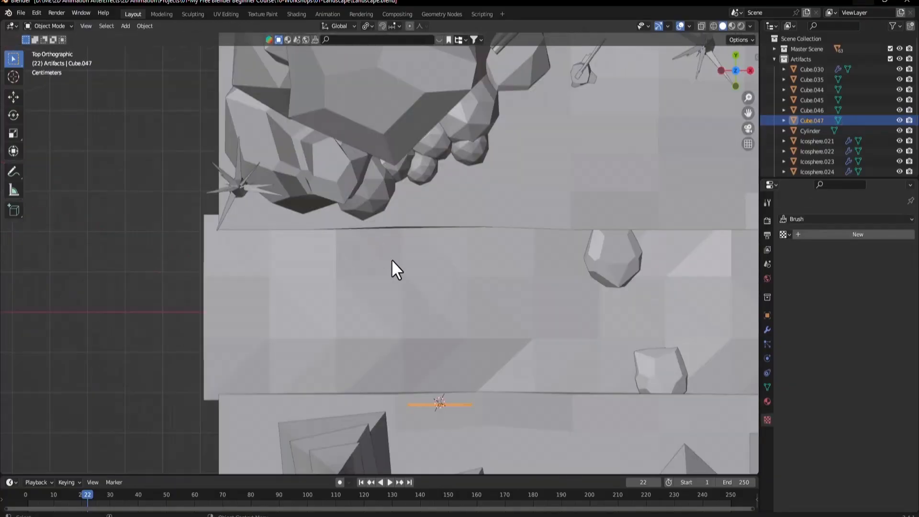
{"action": "key", "text": "KP_Decimal"}
{"action": "key", "text": "r"}
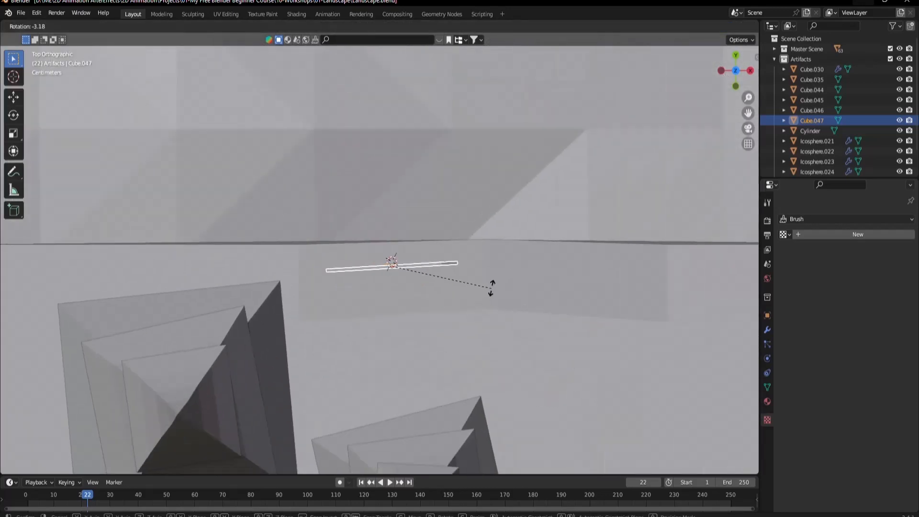
{"action": "left_click", "coordinate": [494, 223]}
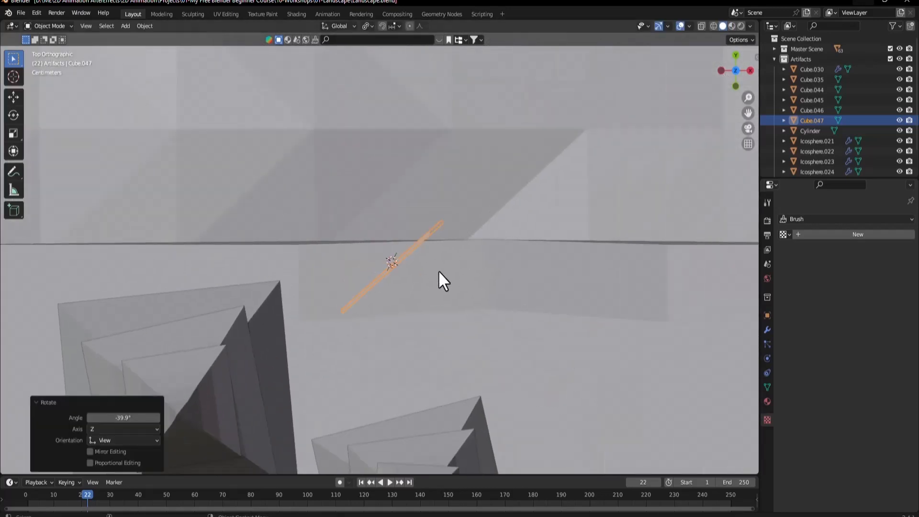
{"action": "key", "text": "r"}
{"action": "left_click", "coordinate": [453, 295]}
{"action": "mouse_move", "coordinate": [453, 294]}
{"action": "middle_mouse_down"}
{"action": "mouse_move", "coordinate": [444, 265]}
{"action": "mouse_move", "coordinate": [446, 280]}
{"action": "middle_mouse_up"}
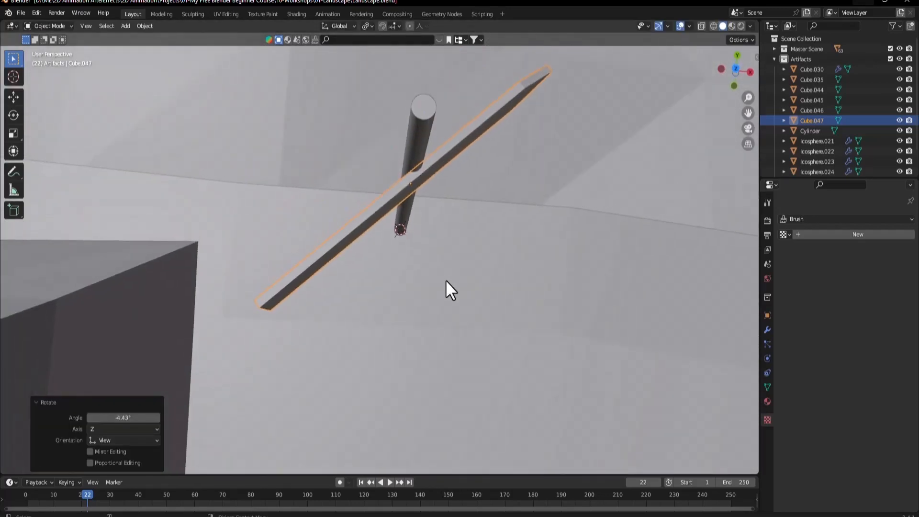
- Nudge the rotated board about 0.001 m along X and -0.0015 m along Y against the post
{"action": "key", "text": "KP_7"}
{"action": "scroll", "coordinate": [402, 308], "scroll_direction": "up", "scroll_amount": 4}
{"action": "middle_click_drag", "start_coordinate": [392, 306], "coordinate": [383, 273], "text": "shift"}
{"action": "scroll", "coordinate": [383, 273], "scroll_direction": "up", "scroll_amount": 3}
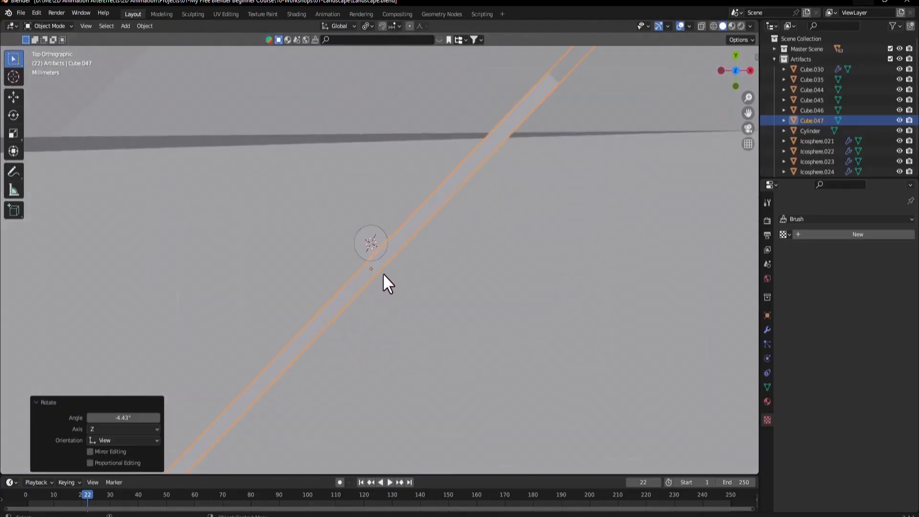
{"action": "key", "text": "g"}
{"action": "left_click", "coordinate": [401, 276]}
{"action": "scroll", "coordinate": [411, 283], "scroll_direction": "down", "scroll_amount": 6}
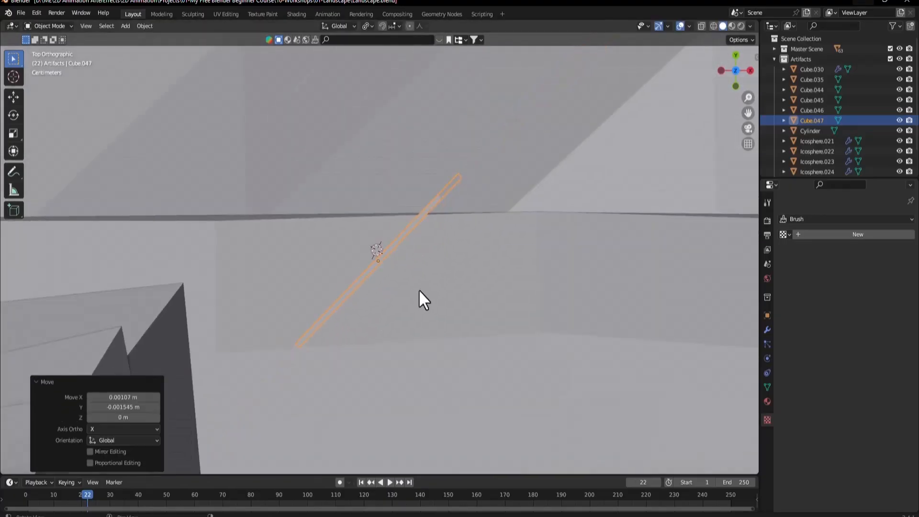
- Check the sign in the reference image, duplicate the arrow board in place and rotate the copy about 86.4° around Z
{"action": "left_click", "coordinate": [699, 481]}
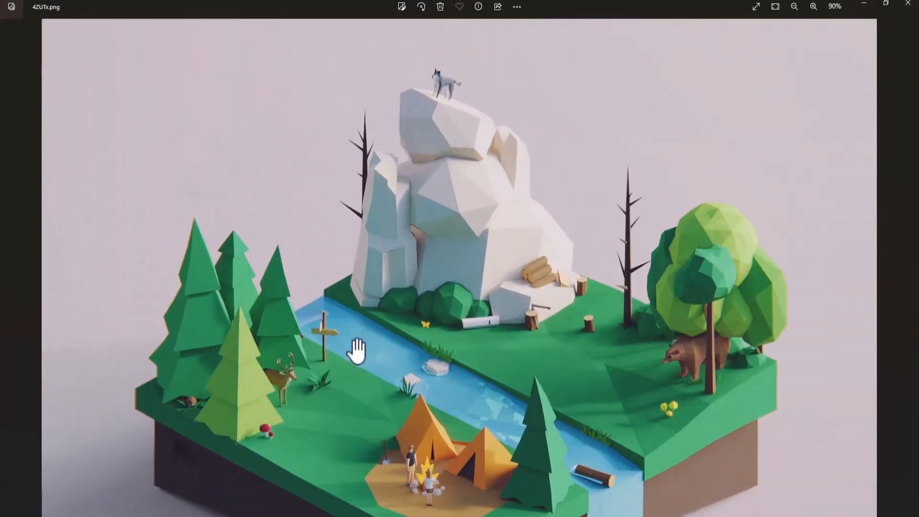
{"action": "scroll", "coordinate": [356, 352], "scroll_direction": "up", "scroll_amount": 8}
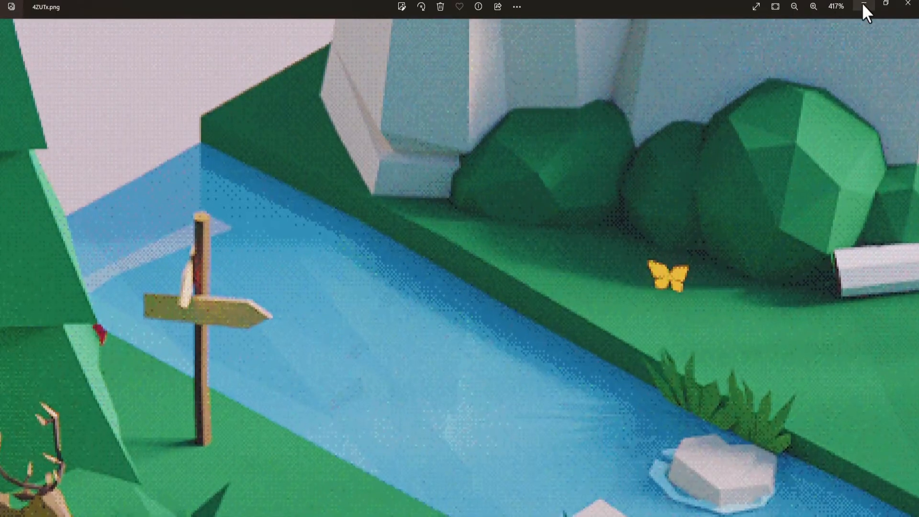
{"action": "left_click", "coordinate": [864, 7]}
{"action": "scroll", "coordinate": [483, 281], "scroll_direction": "down", "scroll_amount": 5}
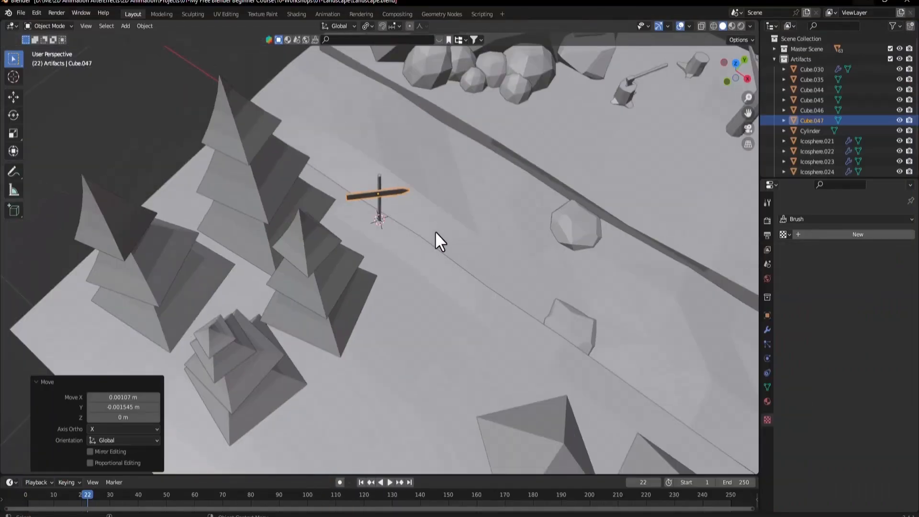
{"action": "key", "text": "KP_7"}
{"action": "scroll", "coordinate": [422, 286], "scroll_direction": "up", "scroll_amount": 2}
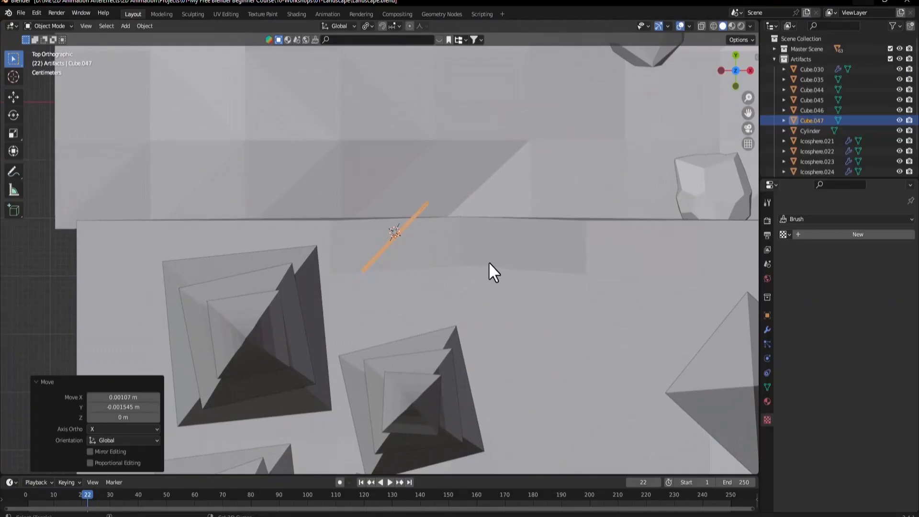
{"action": "key", "text": "shift+d"}
{"action": "key", "text": "Escape"}
{"action": "scroll", "coordinate": [416, 261], "scroll_direction": "up", "scroll_amount": 2}
{"action": "key", "text": "r"}
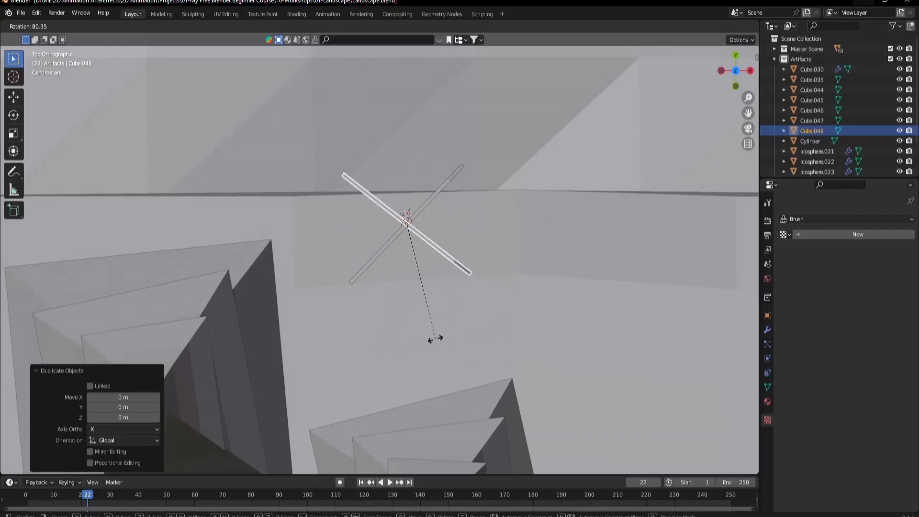
{"action": "left_click", "coordinate": [425, 337]}
{"action": "scroll", "coordinate": [441, 226], "scroll_direction": "up", "scroll_amount": 4}
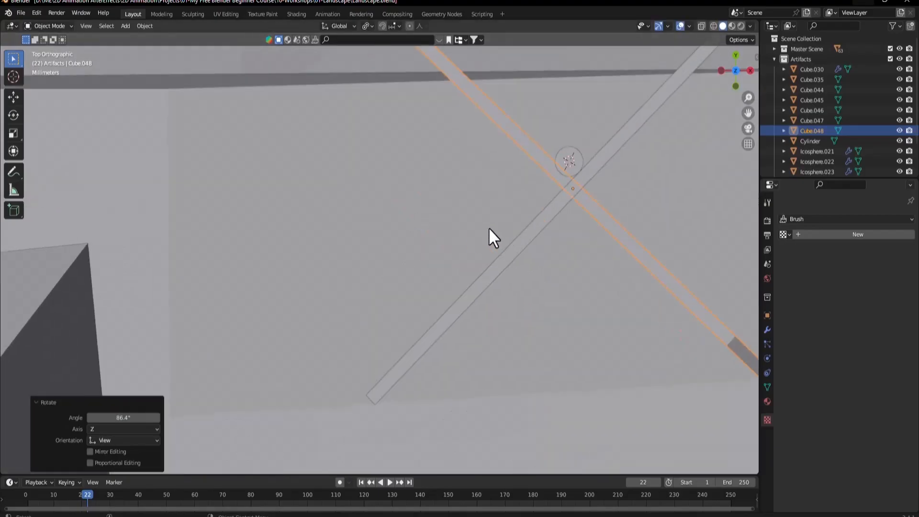
- Shift the duplicated board about -0.0017 m along X and raise it about 0.0167 m along Z
{"action": "key", "text": "g"}
{"action": "left_click", "coordinate": [506, 223]}
{"action": "middle_click_drag", "start_coordinate": [505, 223], "coordinate": [483, 193]}
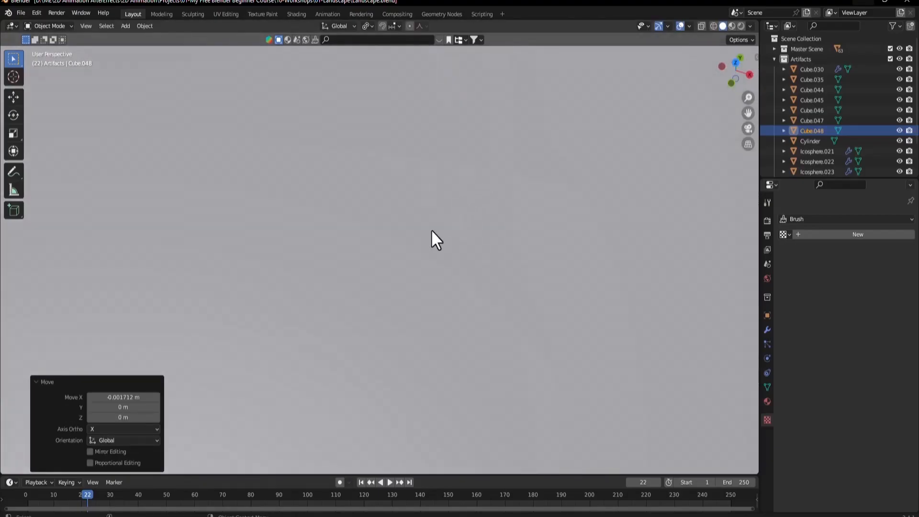
{"action": "scroll", "coordinate": [431, 233], "scroll_direction": "down", "scroll_amount": 10}
{"action": "middle_click_drag", "start_coordinate": [454, 246], "coordinate": [424, 179]}
{"action": "scroll", "coordinate": [421, 192], "scroll_direction": "up", "scroll_amount": 4}
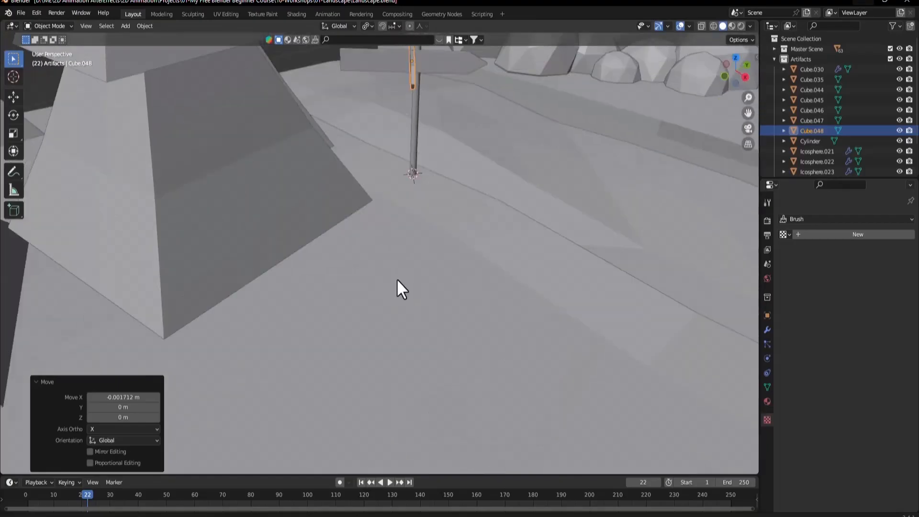
{"action": "middle_click_drag", "start_coordinate": [396, 278], "coordinate": [418, 261]}
{"action": "key", "text": "g"}
{"action": "key", "text": "z"}
{"action": "left_click", "coordinate": [419, 248]}
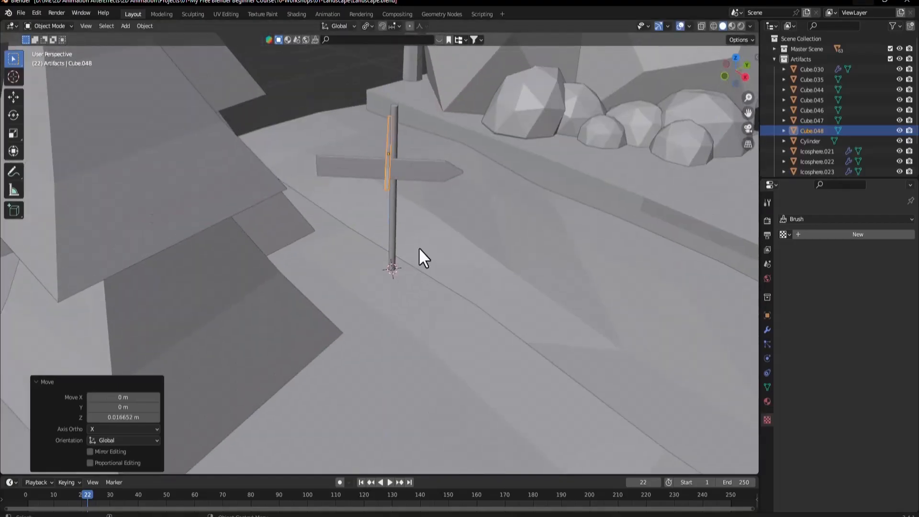
- Adjust the second board's height along Z and nudge it about -0.0037 m in X, 0.0061 m in Y and 0.004 m in Z
{"action": "key", "text": "KP_1"}
{"action": "key", "text": "KP_3"}
{"action": "scroll", "coordinate": [398, 122], "scroll_direction": "up", "scroll_amount": 6}
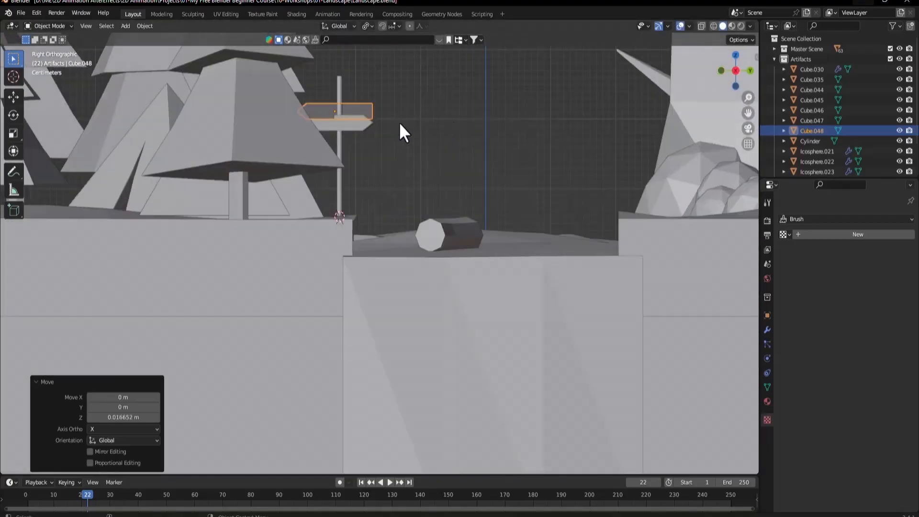
{"action": "scroll", "coordinate": [393, 230], "scroll_direction": "up", "scroll_amount": 3}
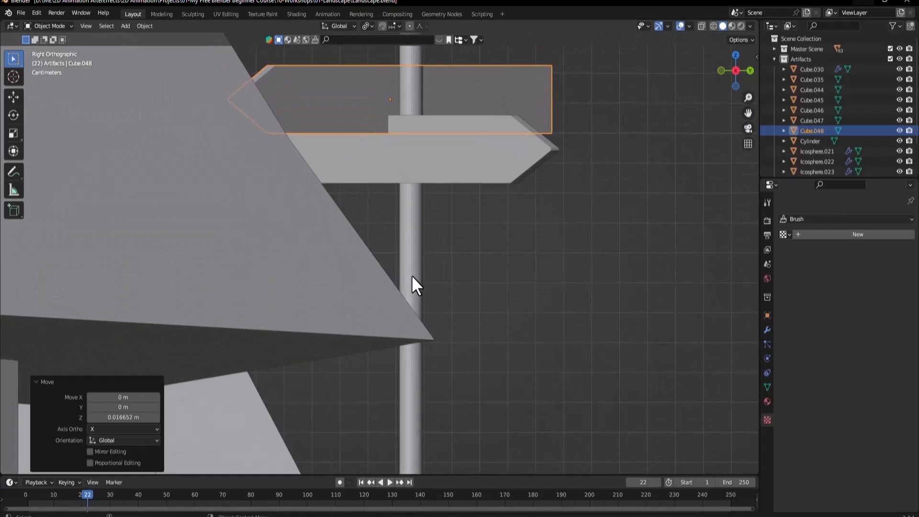
{"action": "key", "text": "g"}
{"action": "key", "text": "z"}
{"action": "left_click", "coordinate": [415, 257]}
{"action": "middle_click_drag", "start_coordinate": [415, 258], "coordinate": [380, 179]}
{"action": "scroll", "coordinate": [380, 177], "scroll_direction": "down", "scroll_amount": 7}
{"action": "left_click", "coordinate": [324, 93]}
{"action": "scroll", "coordinate": [413, 215], "scroll_direction": "down", "scroll_amount": 5}
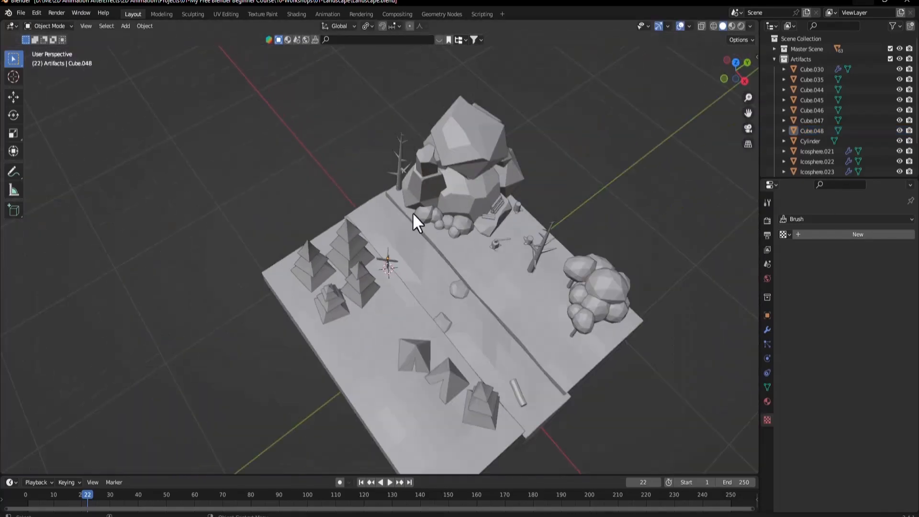
- Examine the campsite area of the reference image and place the 3D cursor on the ground between the pines and the tent
{"action": "left_click", "coordinate": [689, 516]}
{"action": "scroll", "coordinate": [314, 229], "scroll_direction": "down", "scroll_amount": 3}
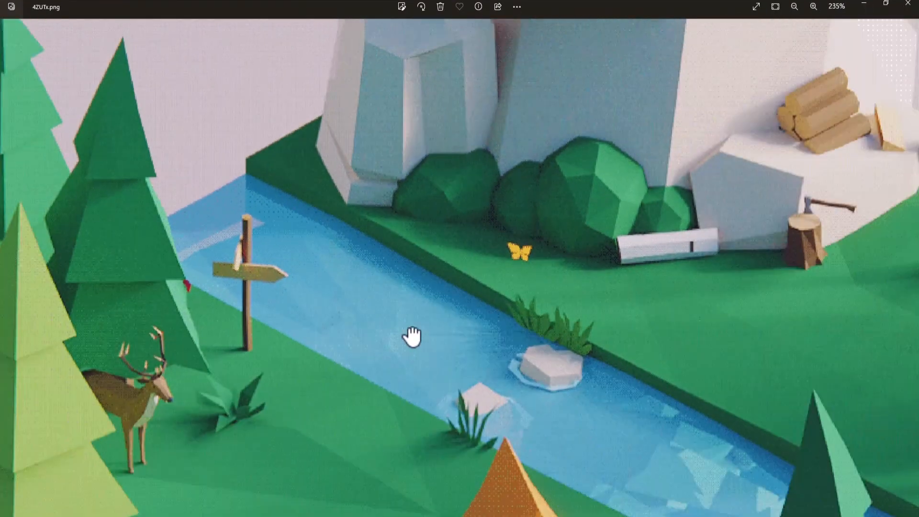
{"action": "left_click_drag", "start_coordinate": [412, 337], "coordinate": [663, 100]}
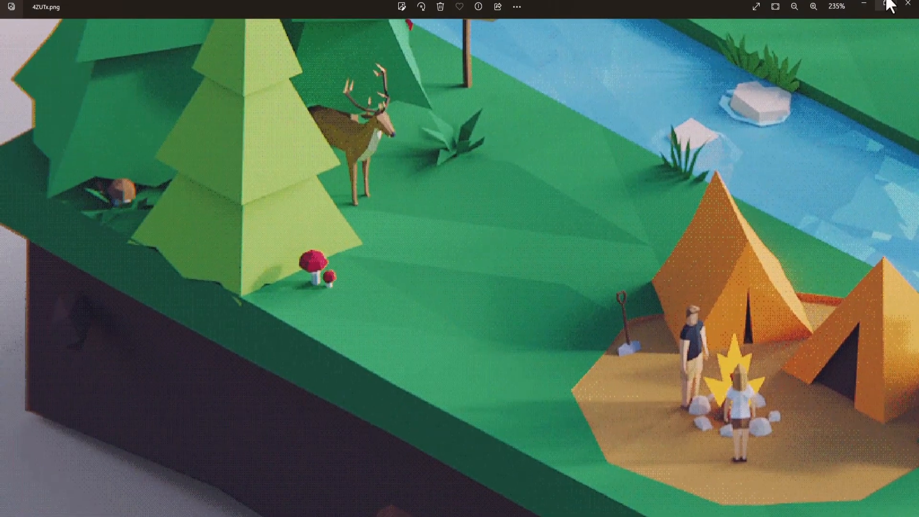
{"action": "left_click", "coordinate": [864, 6]}
{"action": "middle_click_drag", "start_coordinate": [363, 311], "coordinate": [357, 214], "text": "shift"}
{"action": "scroll", "coordinate": [352, 225], "scroll_direction": "up", "scroll_amount": 5}
{"action": "right_click", "coordinate": [298, 230], "text": "shift"}
{"action": "middle_click_drag", "start_coordinate": [329, 294], "coordinate": [380, 267]}
{"action": "scroll", "coordinate": [364, 265], "scroll_direction": "up", "scroll_amount": 4}
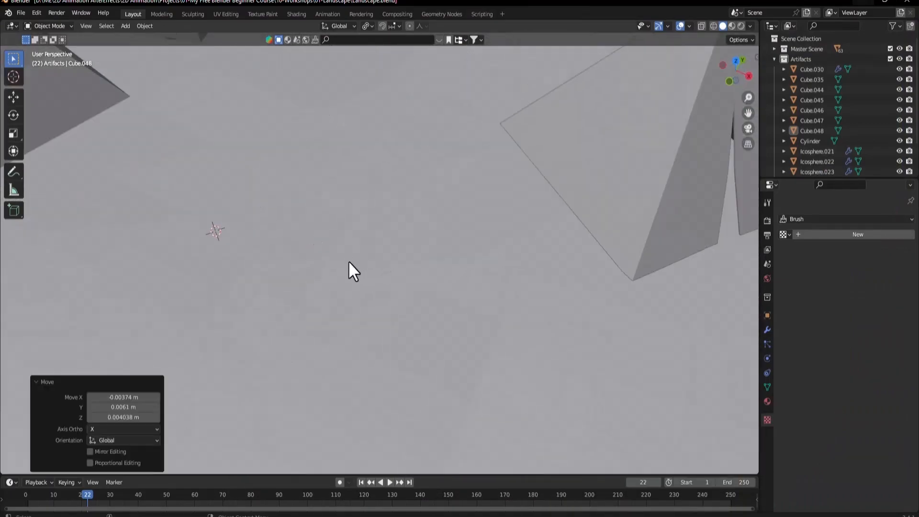
{"action": "middle_click_drag", "start_coordinate": [216, 243], "coordinate": [345, 274]}
- Add a cube at the 3D cursor and scale it down by about 0.029 and again by about 0.083
{"action": "mouse_move", "coordinate": [297, 248]}
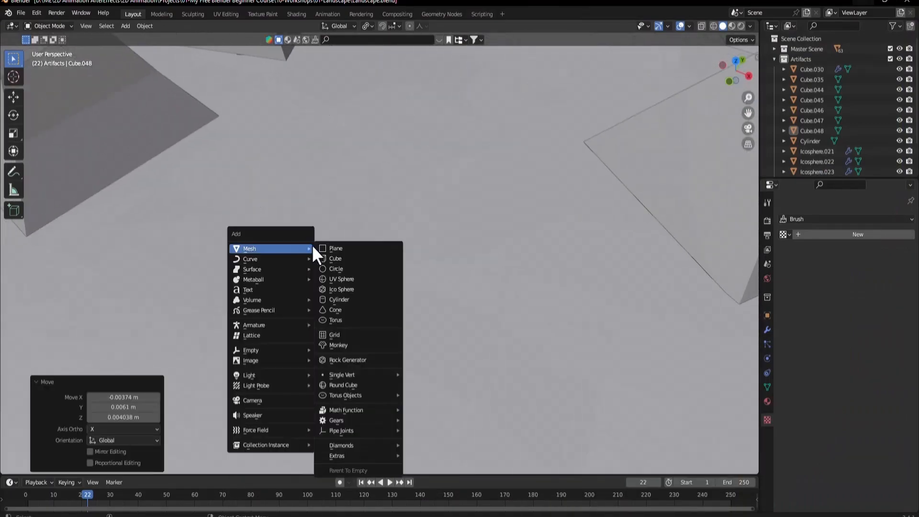
{"action": "left_click", "coordinate": [338, 259]}
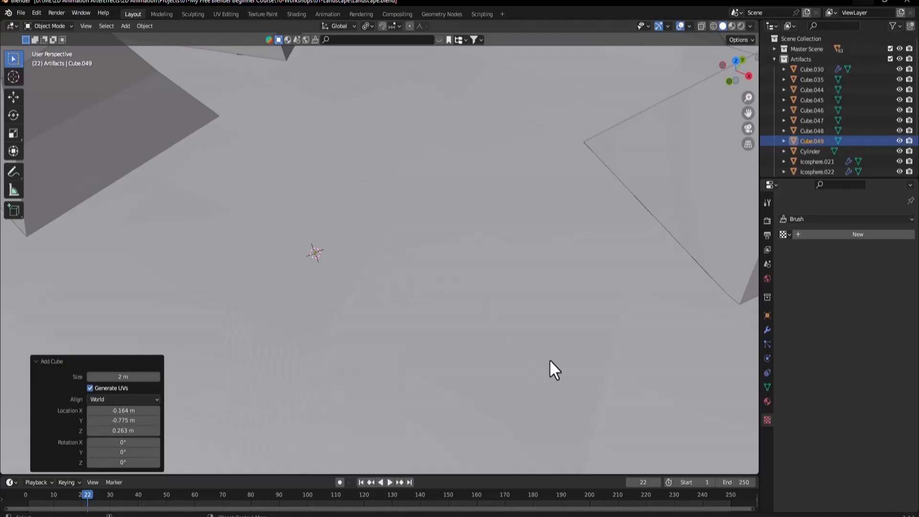
{"action": "key", "text": "s"}
{"action": "left_click", "coordinate": [359, 292]}
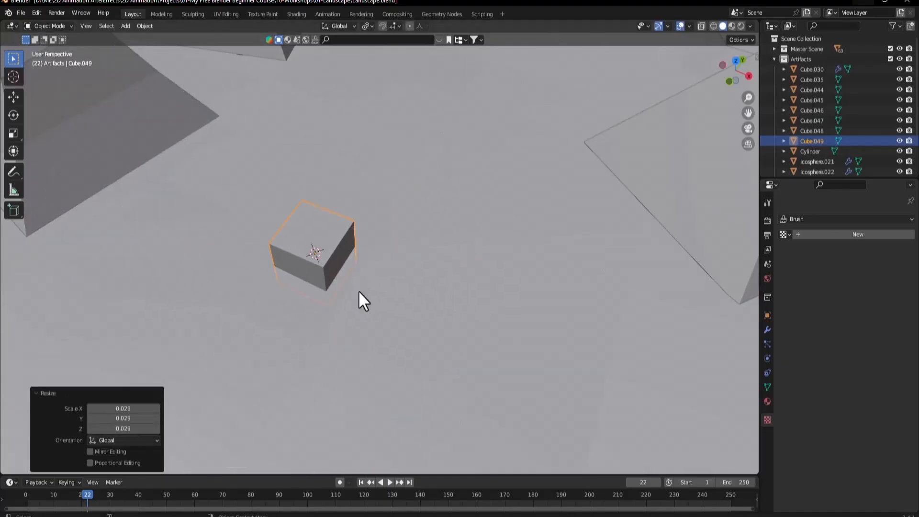
{"action": "key", "text": "s"}
{"action": "left_click", "coordinate": [337, 265]}
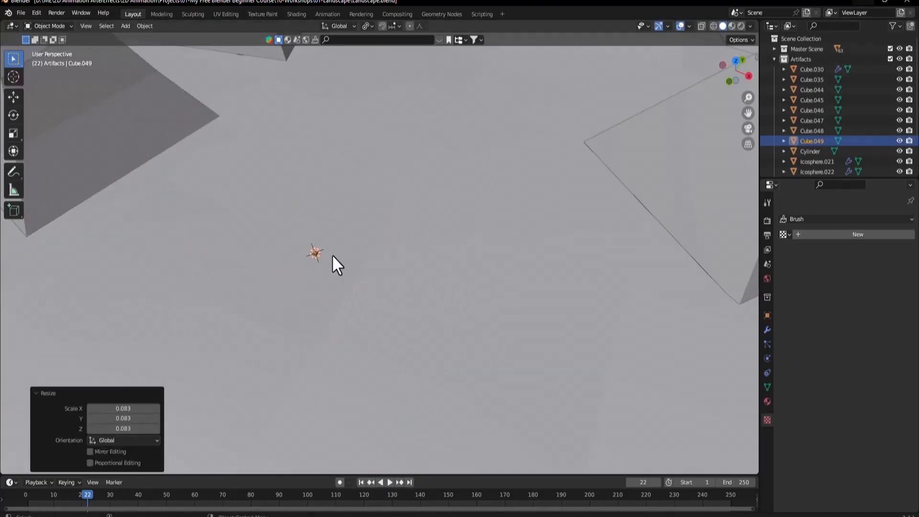
- Raise the tiny cube's top face about 0.044 m along Z in Edit Mode to form a thin upright stick
{"action": "scroll", "coordinate": [326, 268], "scroll_direction": "up", "scroll_amount": 5}
{"action": "key", "text": "Tab"}
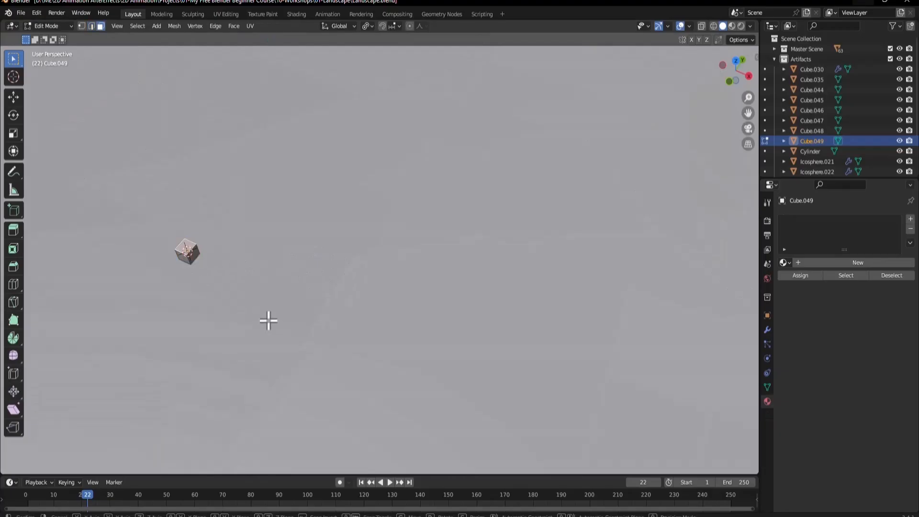
{"action": "key", "text": "g"}
{"action": "key", "text": "z"}
{"action": "left_click", "coordinate": [232, 228]}
{"action": "scroll", "coordinate": [319, 249], "scroll_direction": "down", "scroll_amount": 6}
{"action": "scroll", "coordinate": [318, 249], "scroll_direction": "up", "scroll_amount": 5}
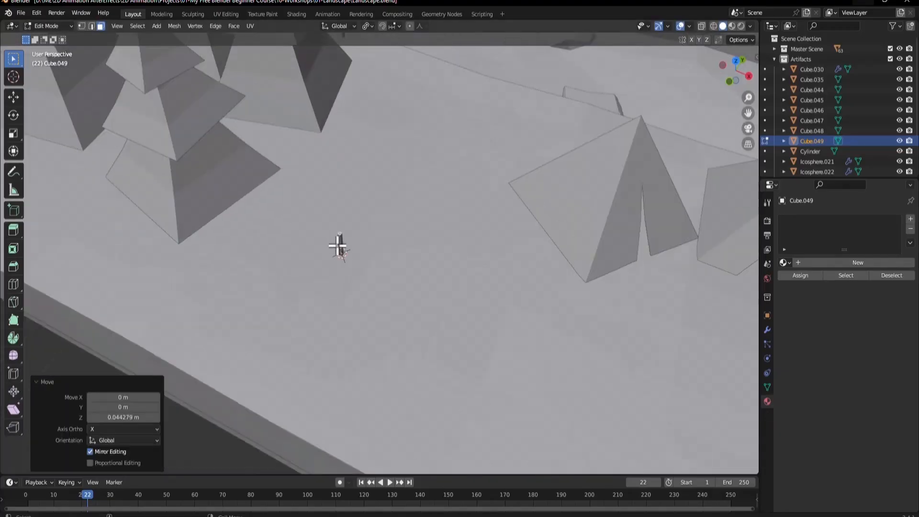
- Thin the whole stick mesh by scaling it about 0.445 in X and Y while keeping its height
{"action": "key", "text": "s"}
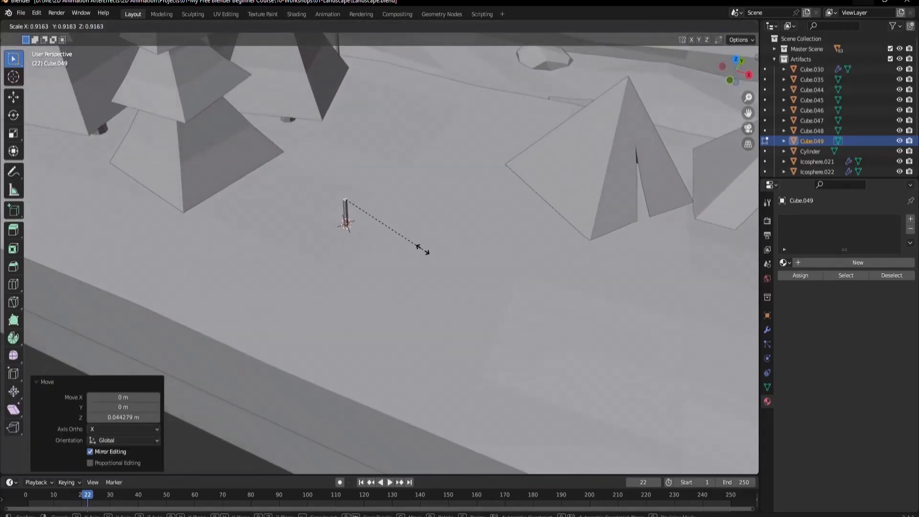
{"action": "right_click", "coordinate": [435, 259]}
{"action": "key", "text": "a"}
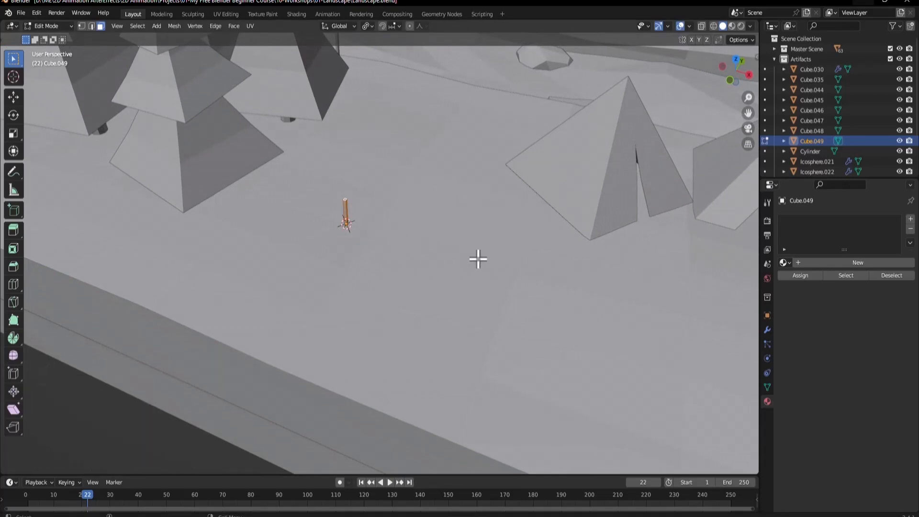
{"action": "key", "text": "s"}
{"action": "key", "text": "shift+z"}
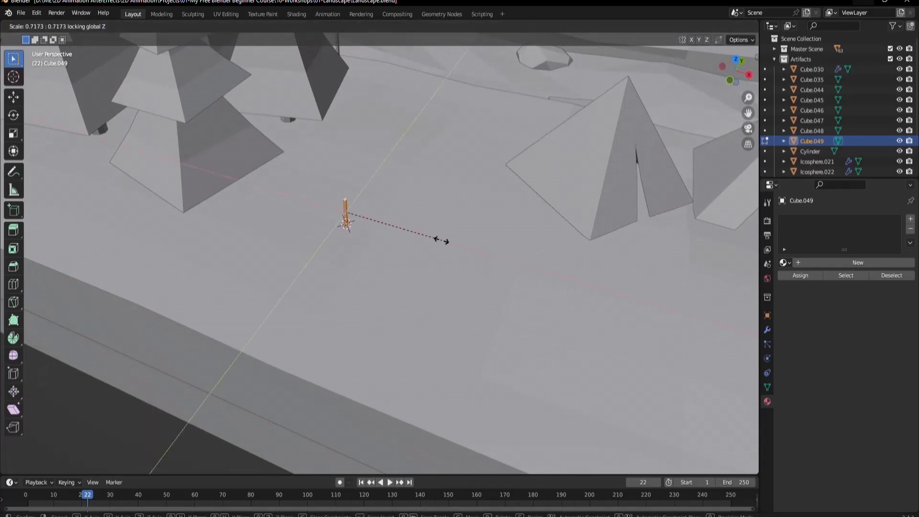
{"action": "left_click", "coordinate": [404, 230]}
{"action": "middle_click_drag", "start_coordinate": [367, 238], "coordinate": [396, 294], "text": "shift"}
{"action": "scroll", "coordinate": [396, 294], "scroll_direction": "up", "scroll_amount": 4}
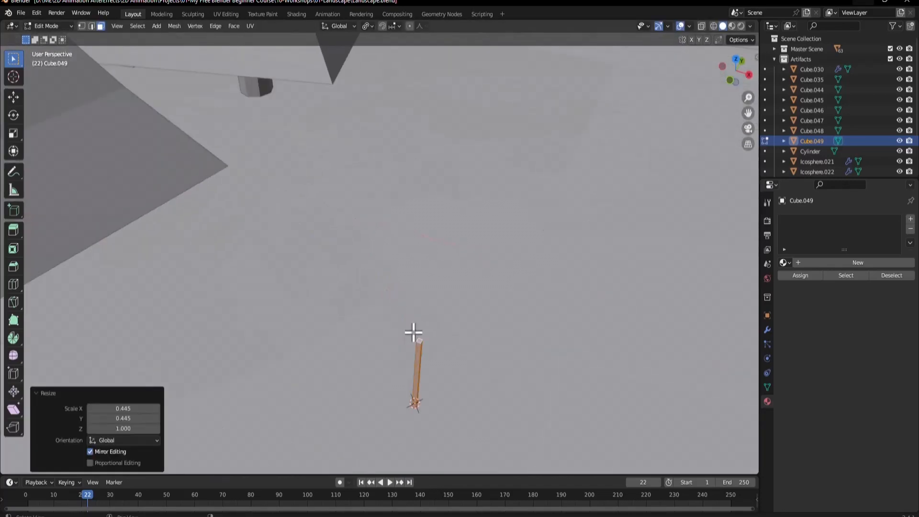
- Add five evenly spaced loop cuts across the length of the stick
{"action": "middle_click_drag", "start_coordinate": [413, 337], "coordinate": [348, 283], "text": "shift"}
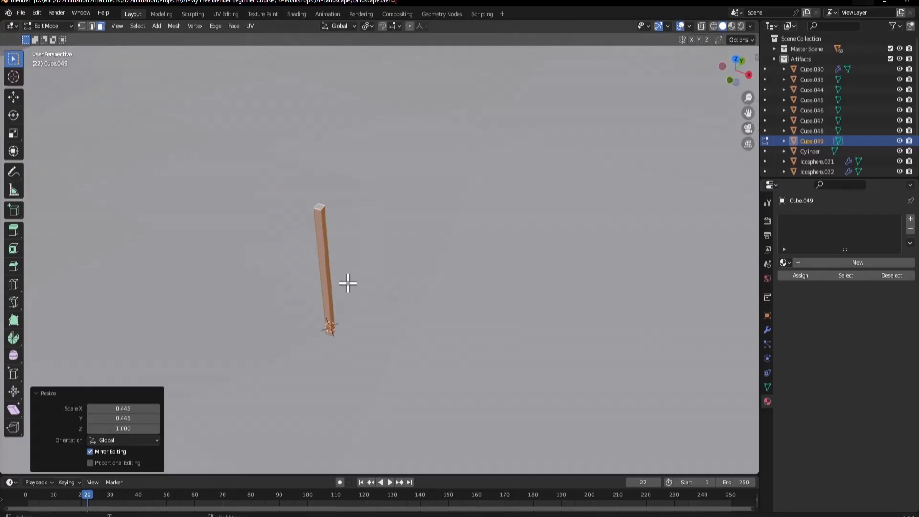
{"action": "left_click", "coordinate": [321, 274]}
{"action": "right_click", "coordinate": [322, 278]}
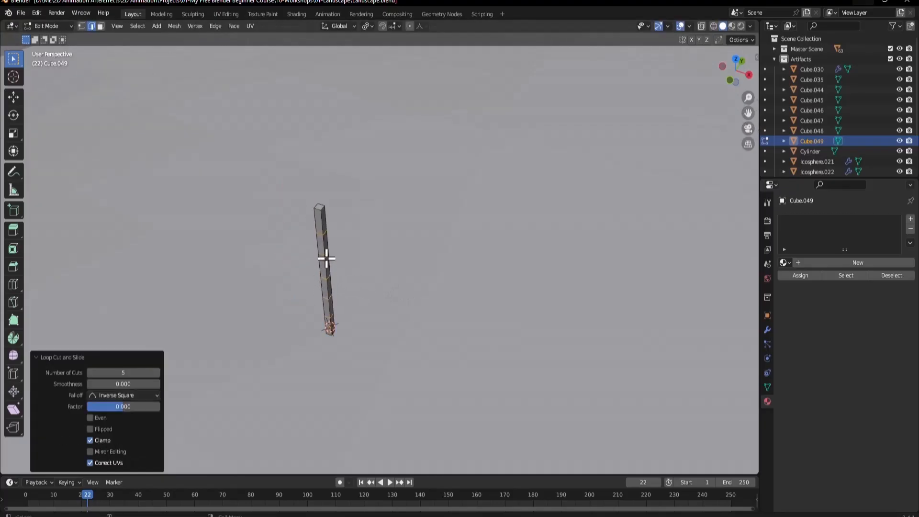
- Bend the stick by moving its top face about 0.018 m in X using Sharp proportional editing with a size of about 0.039
{"action": "key", "text": "3"}
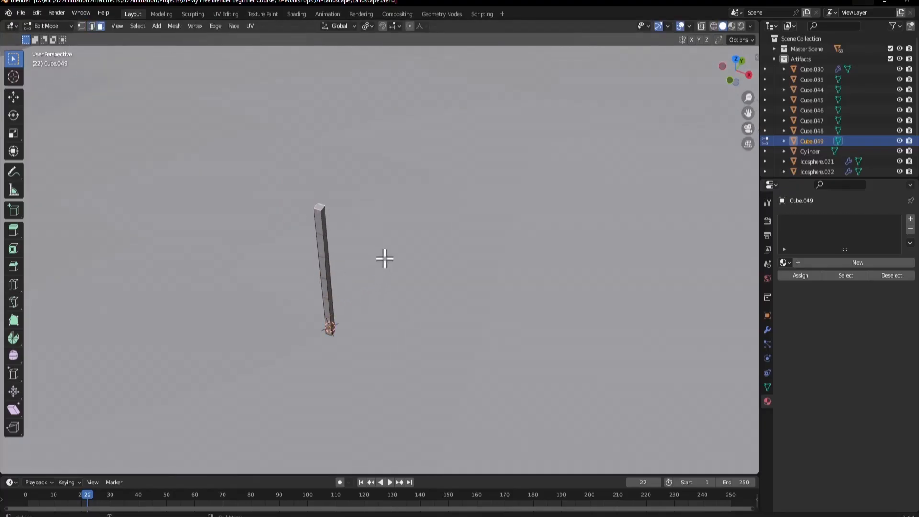
{"action": "key", "text": "g"}
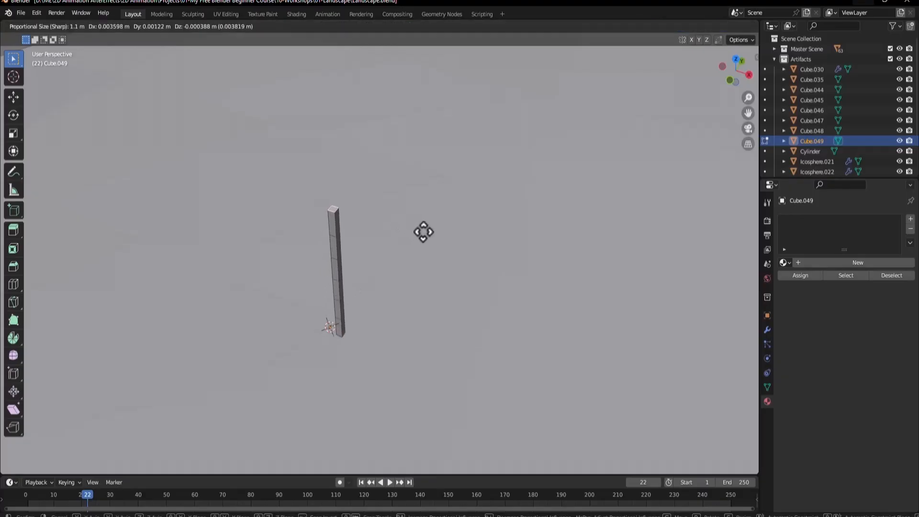
{"action": "scroll", "coordinate": [433, 231], "scroll_direction": "up", "scroll_amount": 20}
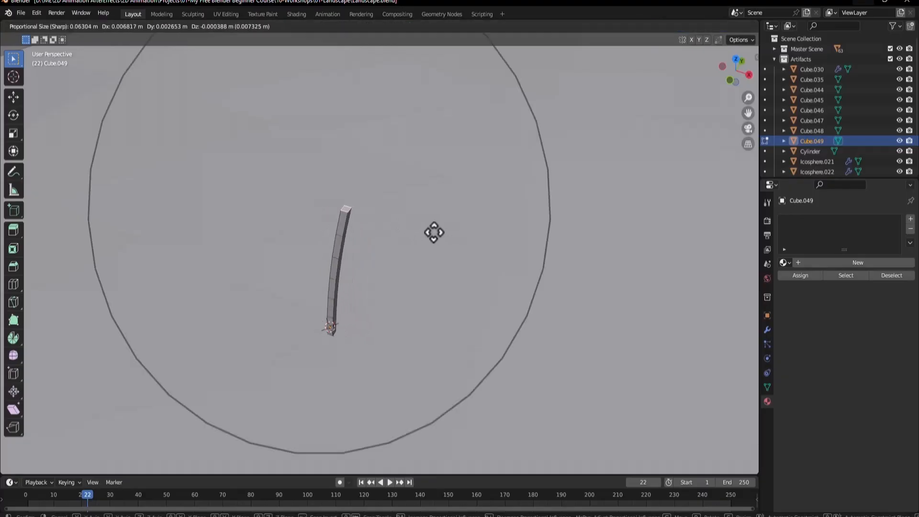
{"action": "scroll", "coordinate": [454, 234], "scroll_direction": "down", "scroll_amount": 3}
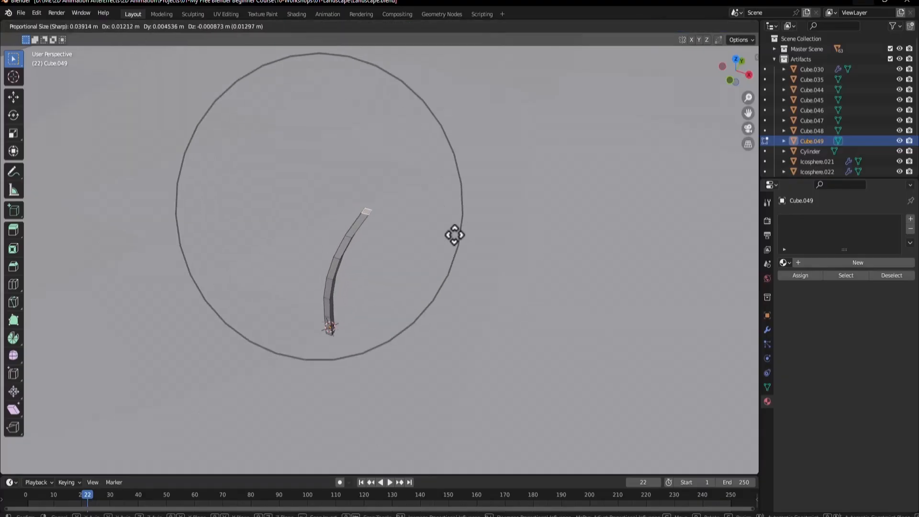
{"action": "left_click", "coordinate": [476, 244]}
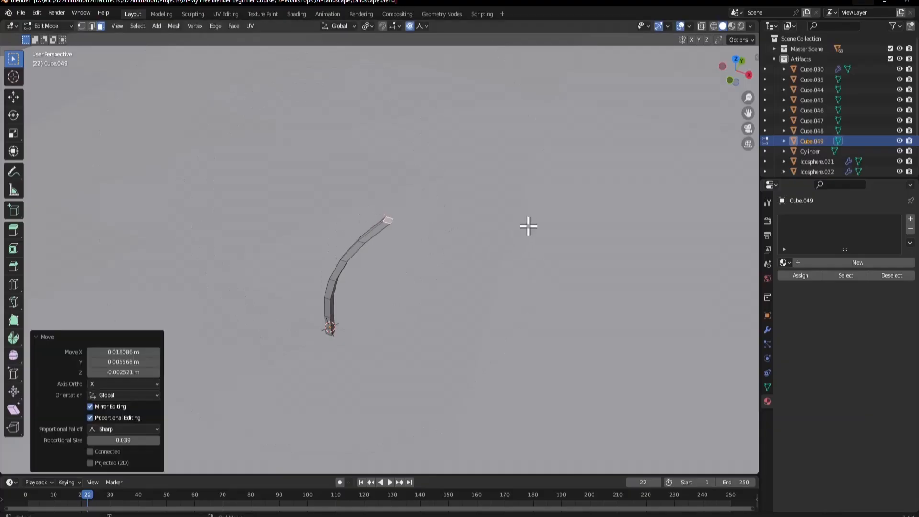
- Rotate the bent stick's end face about 21° and again about 14°, and return to Object Mode
{"action": "key", "text": "r"}
{"action": "left_click", "coordinate": [492, 267]}
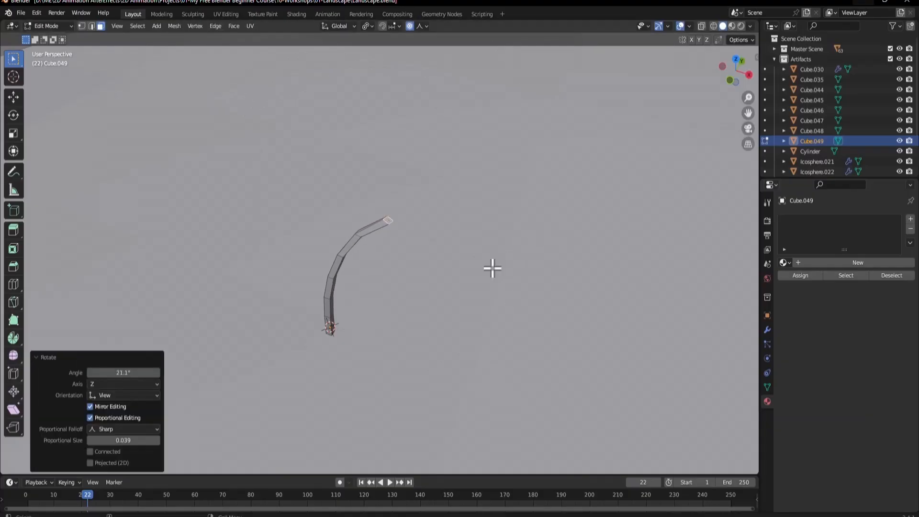
{"action": "key", "text": "r"}
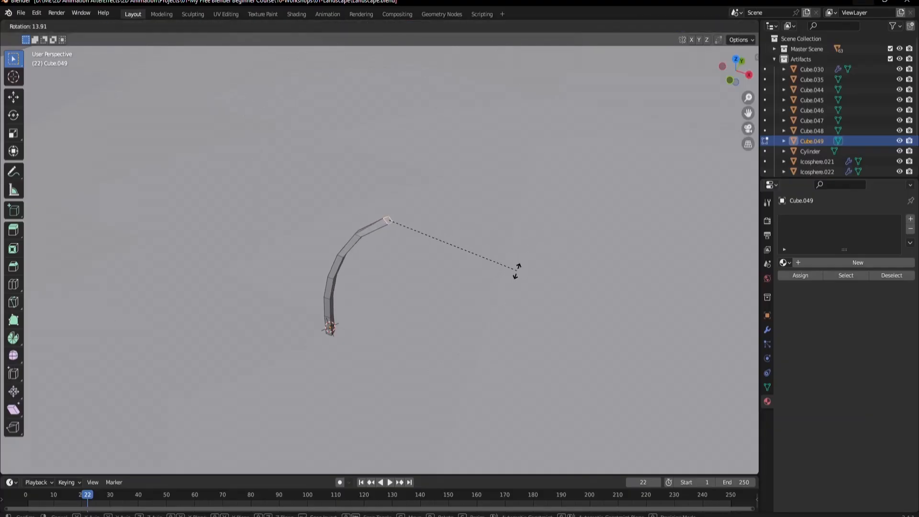
{"action": "left_click", "coordinate": [516, 271]}
{"action": "key", "text": "Tab"}
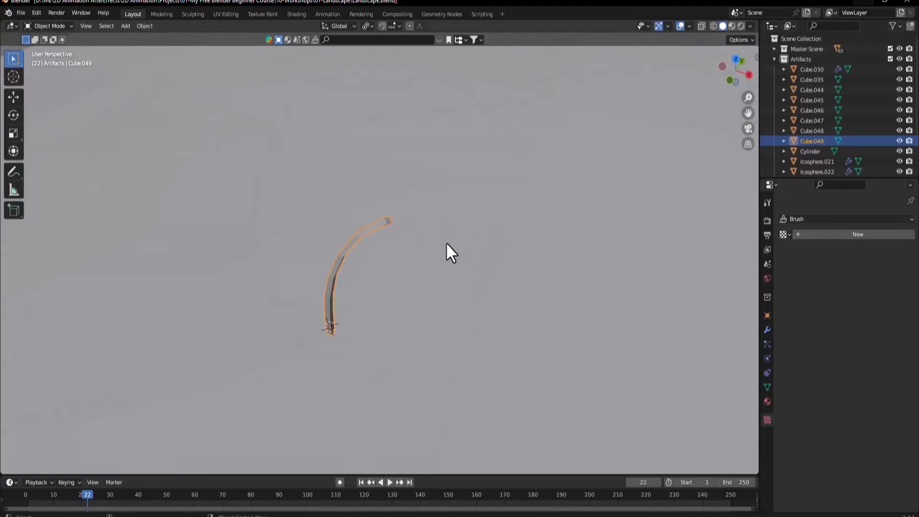
- Place the 3D cursor at the tip of the curved stalk and add an ico sphere there
{"action": "right_click", "coordinate": [387, 221], "text": "shift"}
{"action": "middle_click_drag", "start_coordinate": [418, 277], "coordinate": [413, 286], "text": "shift"}
{"action": "key", "text": "shift+a"}
{"action": "mouse_move", "coordinate": [411, 283]}
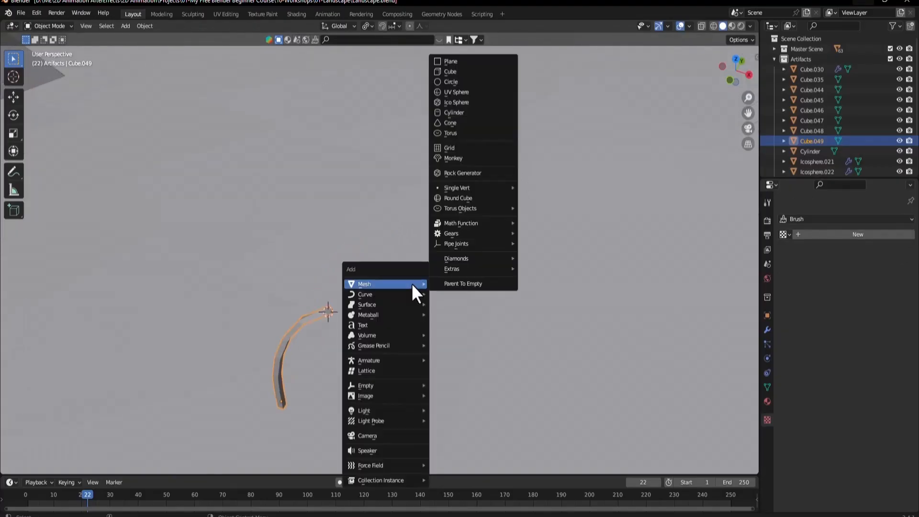
{"action": "left_click", "coordinate": [466, 103]}
- Scale the ico sphere down by about 0.078 and again by about 0.110 to form a small bud
{"action": "key", "text": "s"}
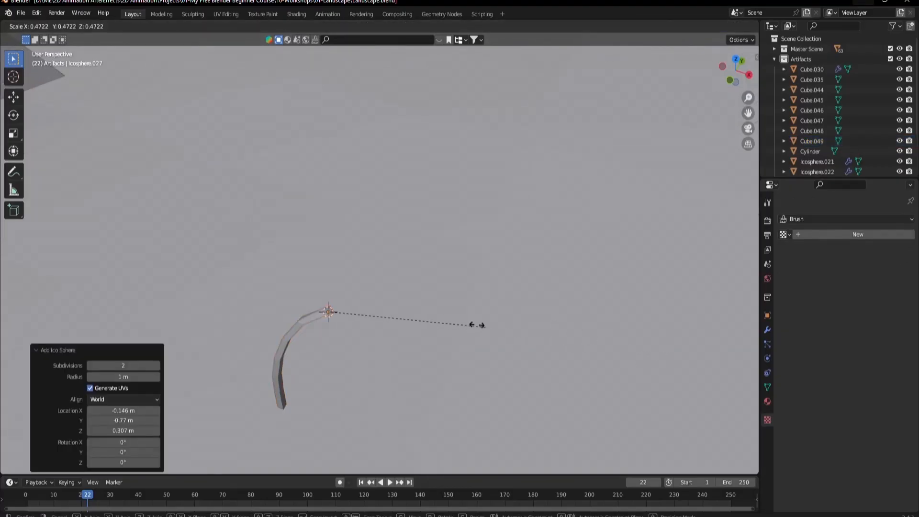
{"action": "left_click", "coordinate": [339, 313]}
{"action": "key", "text": "s"}
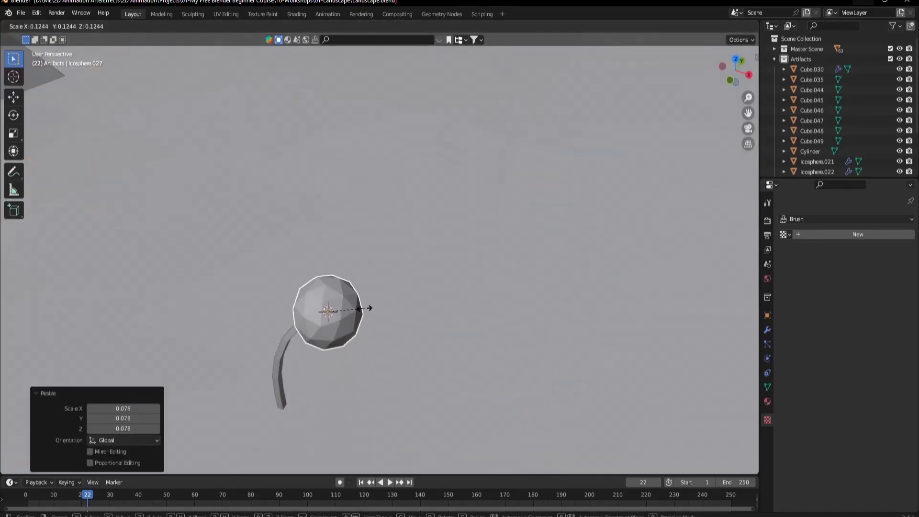
{"action": "left_click", "coordinate": [359, 309]}
{"action": "scroll", "coordinate": [414, 244], "scroll_direction": "down", "scroll_amount": 10}
{"action": "scroll", "coordinate": [359, 271], "scroll_direction": "up", "scroll_amount": 8}
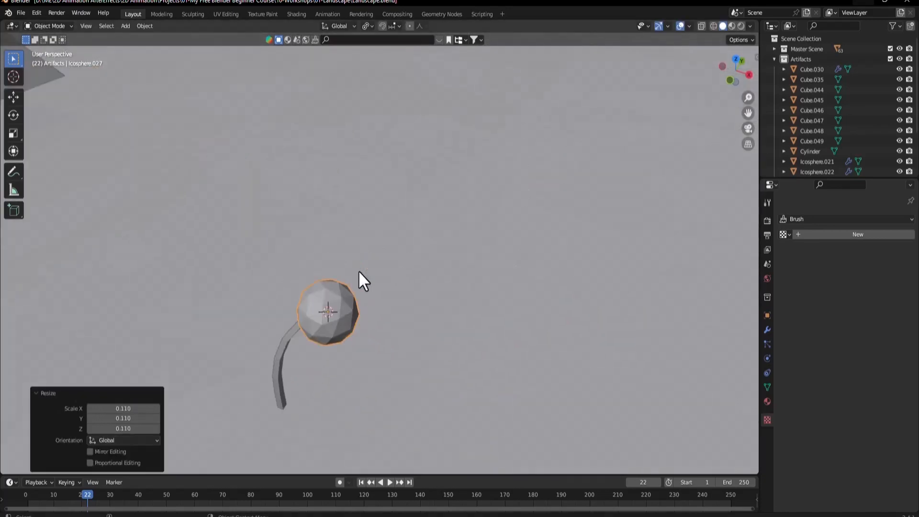
- Select the stalk together with its bud and duplicate both in top view, about 0.043 m along negative X and 0.012 m along negative Y
{"action": "left_click", "coordinate": [286, 341]}
{"action": "key", "text": "KP_7"}
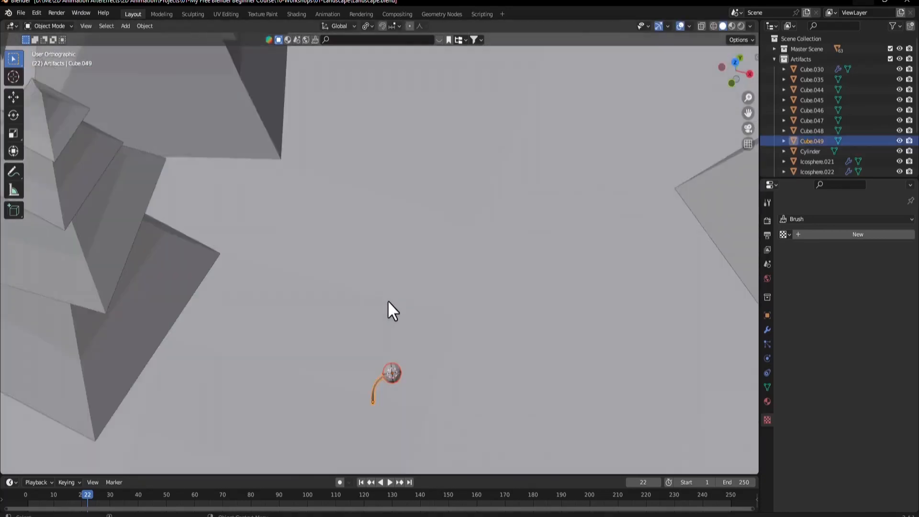
{"action": "middle_click_drag", "start_coordinate": [470, 291], "coordinate": [472, 125], "text": "shift"}
{"action": "scroll", "coordinate": [529, 237], "scroll_direction": "up", "scroll_amount": 4}
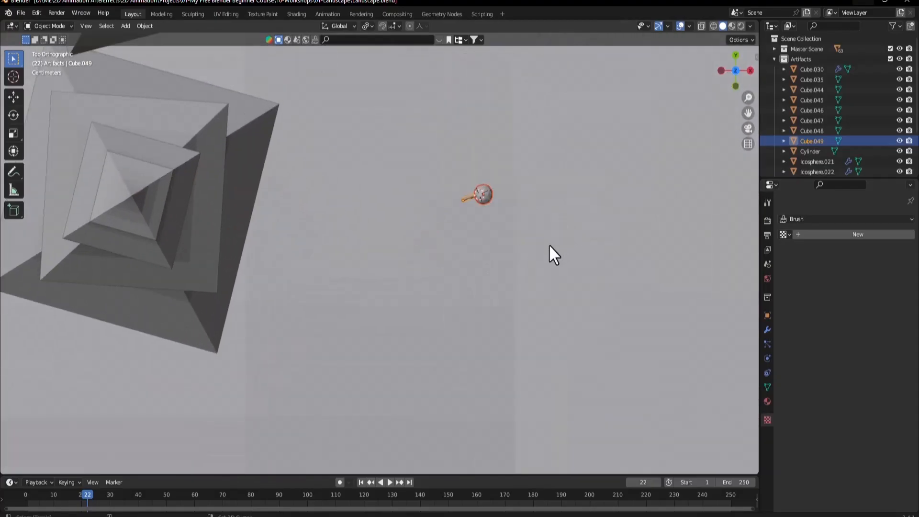
{"action": "key", "text": "shift+d"}
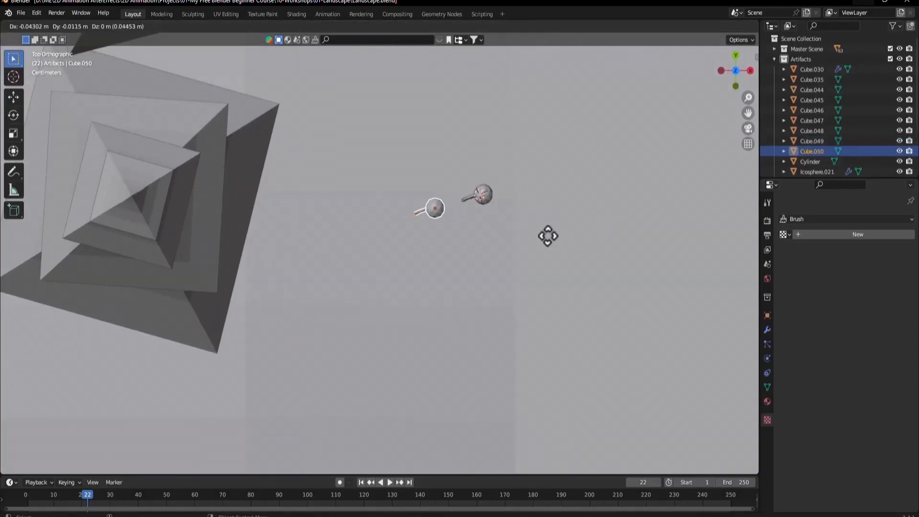
{"action": "left_click", "coordinate": [550, 238]}
- Change the transform pivot point so the stalk and bud turn as one, and rotate the duplicated pair about -162°
{"action": "key", "text": "r"}
{"action": "left_click", "coordinate": [572, 229]}
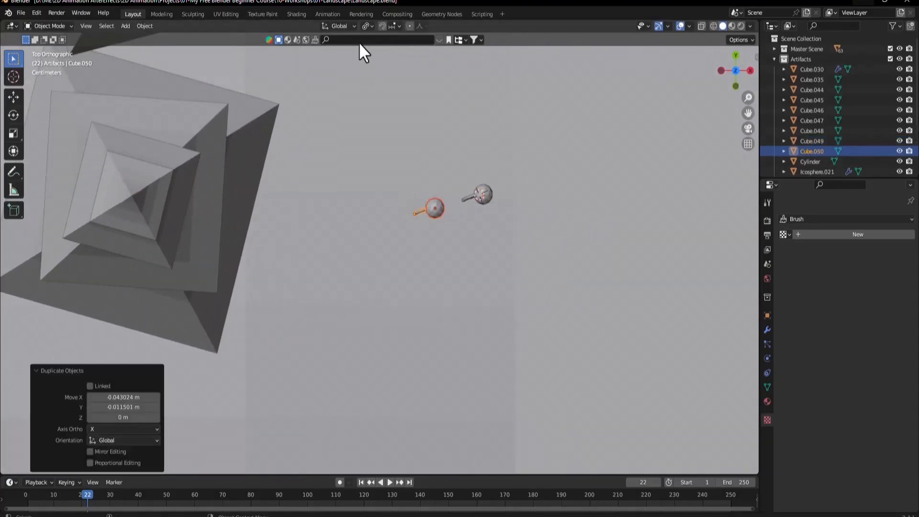
{"action": "left_click", "coordinate": [366, 26]}
{"action": "left_click", "coordinate": [389, 37]}
{"action": "key", "text": "r"}
{"action": "left_click", "coordinate": [525, 195]}
{"action": "scroll", "coordinate": [507, 192], "scroll_direction": "up", "scroll_amount": 3}
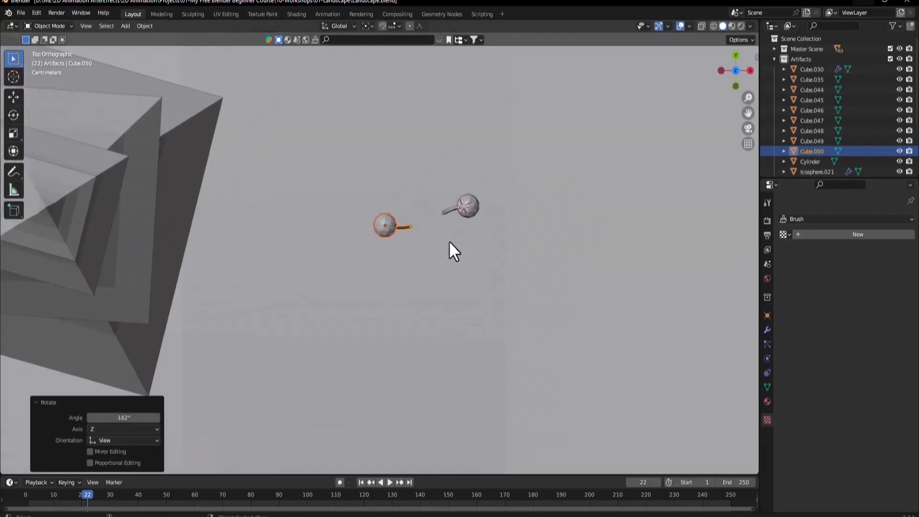
- Fit the duplicated stalk's base onto the original's base by moving the pair and rotating it about 42.7°
{"action": "scroll", "coordinate": [449, 241], "scroll_direction": "up", "scroll_amount": 2}
{"action": "key", "text": "g"}
{"action": "left_click", "coordinate": [487, 226]}
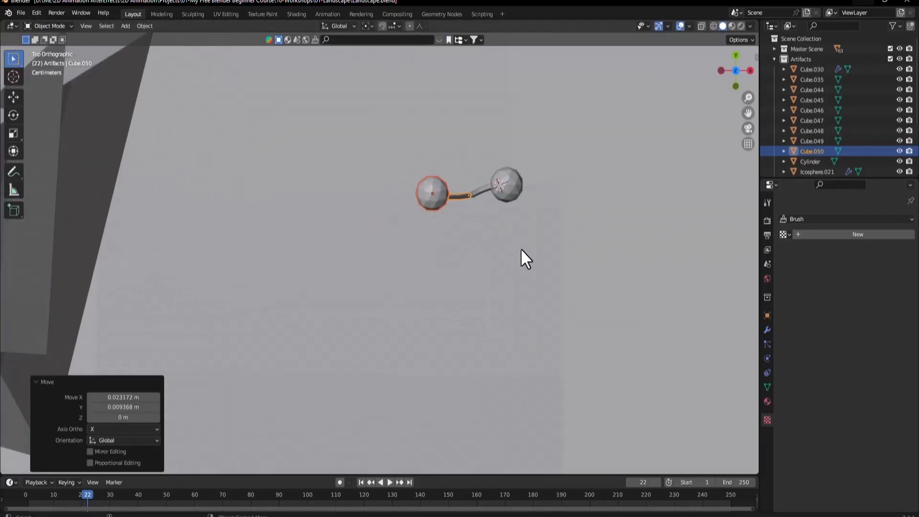
{"action": "key", "text": "r"}
{"action": "left_click", "coordinate": [470, 299]}
{"action": "key", "text": "g"}
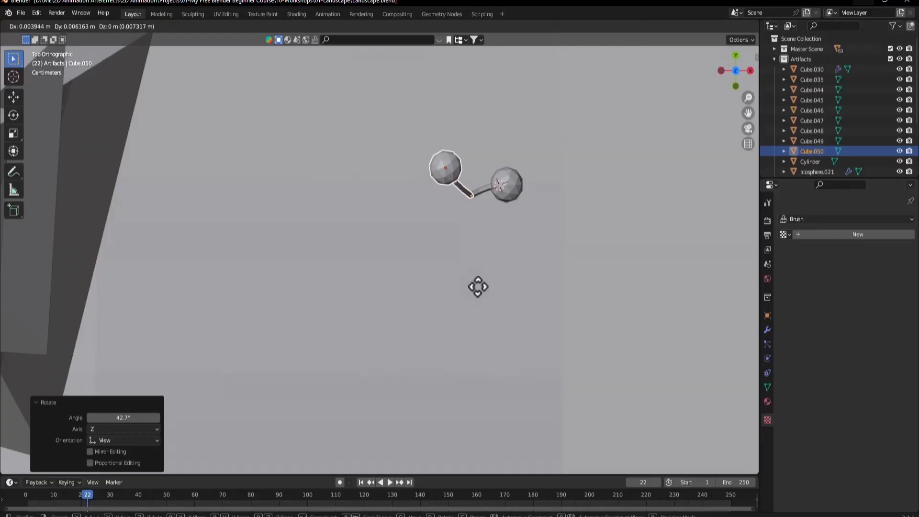
{"action": "left_click", "coordinate": [478, 287]}
{"action": "middle_click_drag", "start_coordinate": [477, 259], "coordinate": [429, 250]}
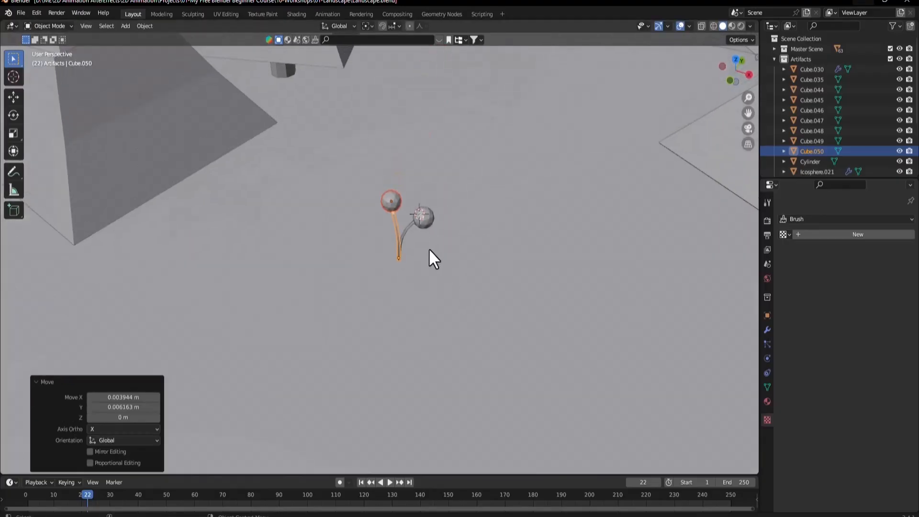
- Select the whole two-stalk plant and place a duplicate among the pine trees, about 0.42 m along negative X and 0.12 m along Y
{"action": "left_click", "coordinate": [423, 219], "text": "shift"}
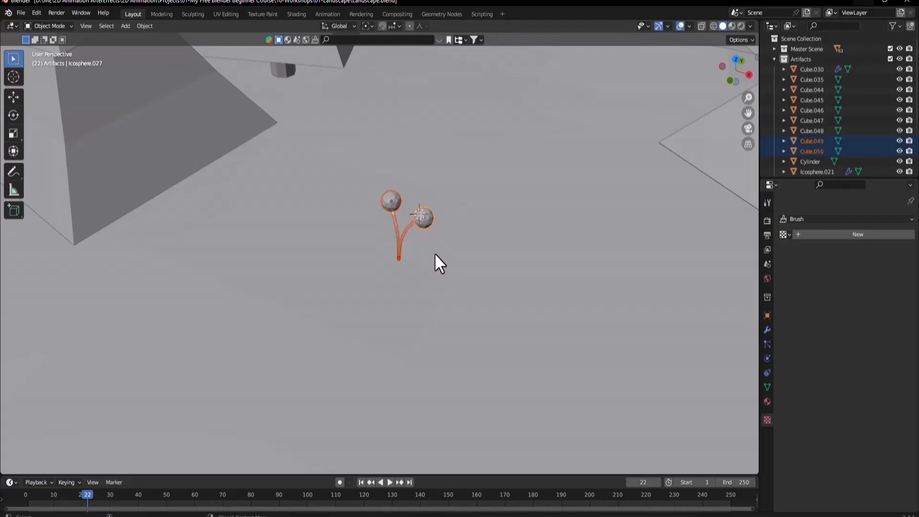
{"action": "key", "text": "KP_7"}
{"action": "key", "text": "shift+d"}
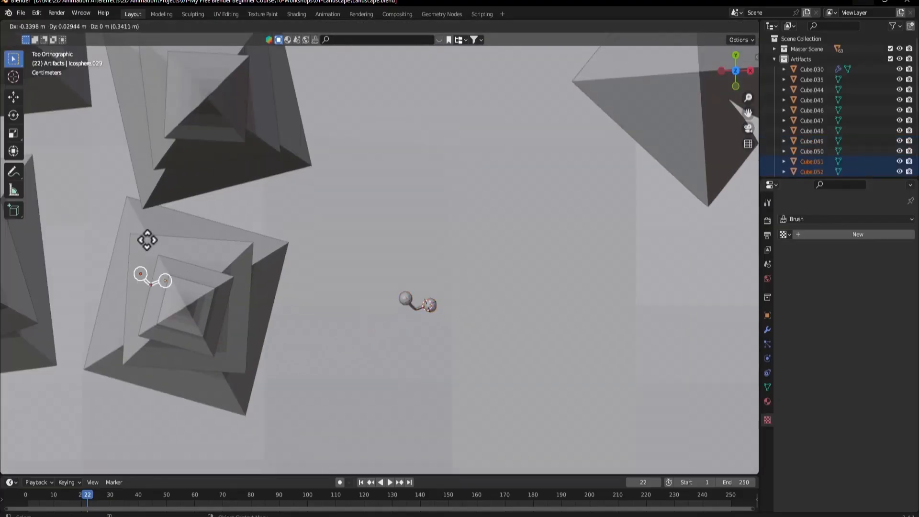
{"action": "left_click", "coordinate": [128, 205]}
{"action": "scroll", "coordinate": [377, 303], "scroll_direction": "down", "scroll_amount": 5}
- Duplicate the plant again, place the copy beside the cluster of round trees across the river, and rotate it about 79.5°
{"action": "key", "text": "shift+d"}
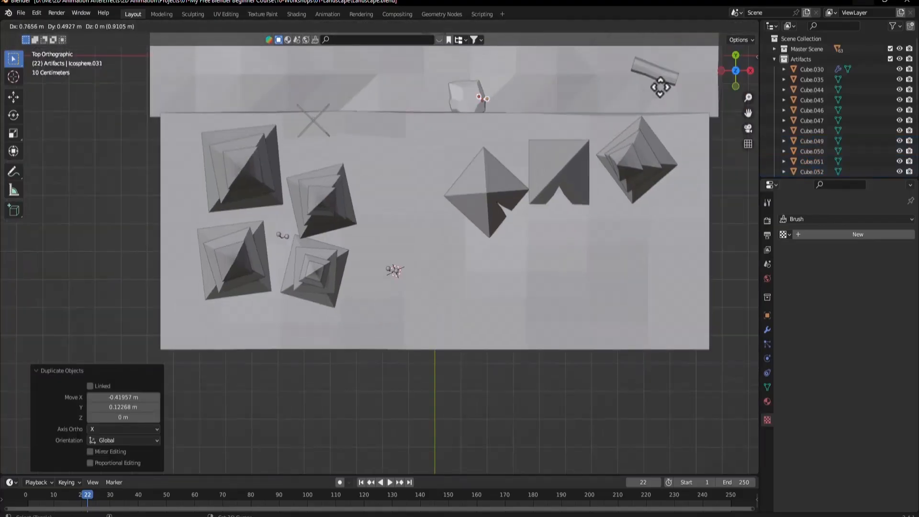
{"action": "left_click", "coordinate": [730, 85]}
{"action": "middle_click_drag", "start_coordinate": [587, 109], "coordinate": [443, 280], "text": "shift"}
{"action": "key", "text": "g"}
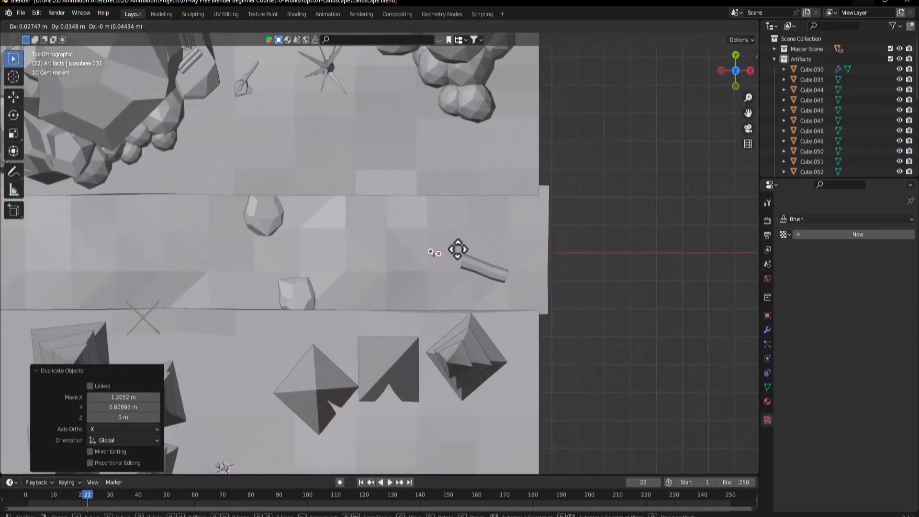
{"action": "left_click", "coordinate": [505, 126]}
{"action": "scroll", "coordinate": [510, 250], "scroll_direction": "down", "scroll_amount": 4}
{"action": "key", "text": "r"}
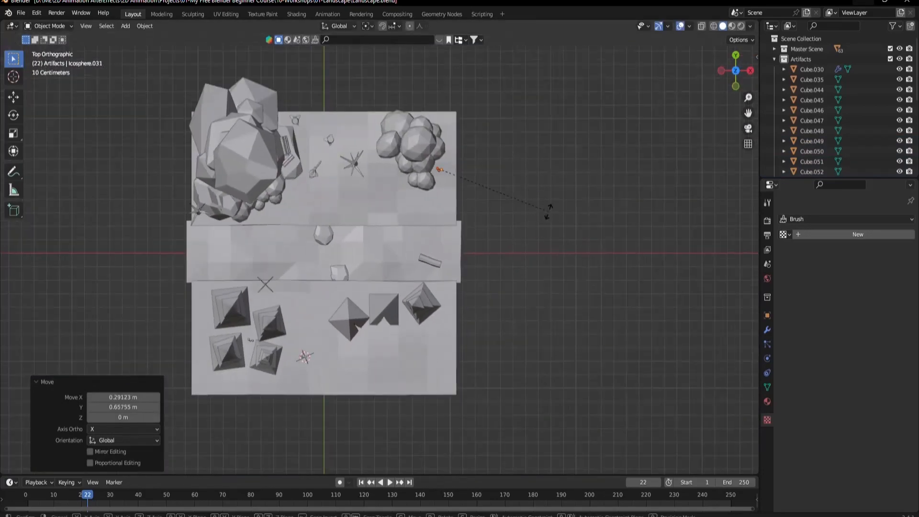
{"action": "left_click", "coordinate": [441, 306]}
{"action": "middle_click_drag", "start_coordinate": [355, 332], "coordinate": [394, 282]}
- Examine the ground plants and small props in the reference image and compare them with the area between the pines and tents
{"action": "left_click", "coordinate": [668, 516]}
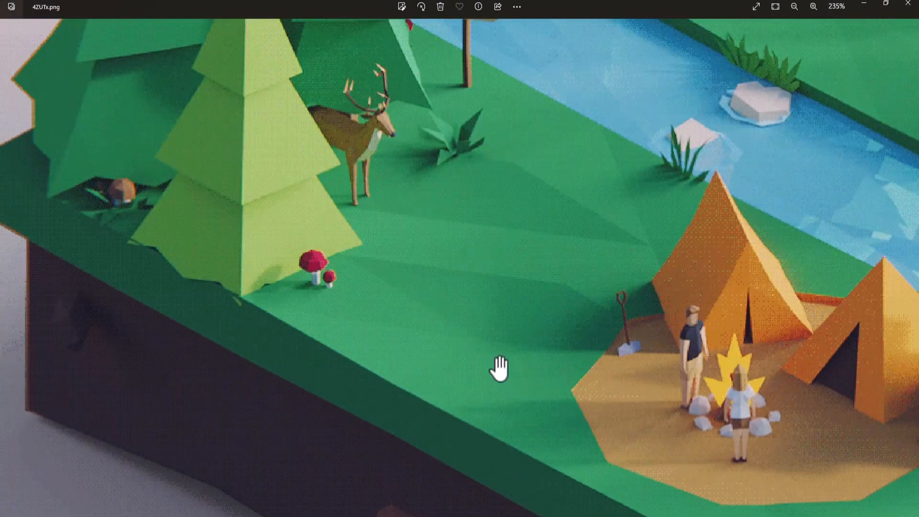
{"action": "left_click", "coordinate": [689, 516]}
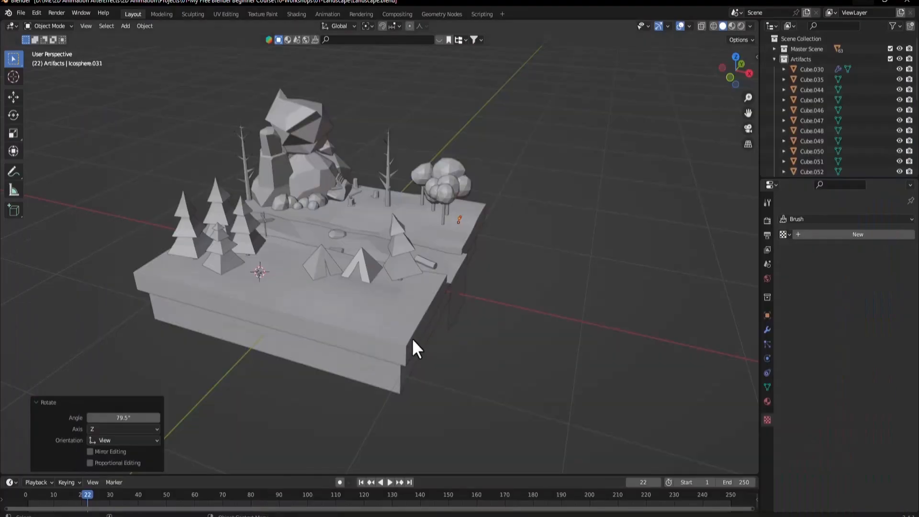
{"action": "middle_click_drag", "start_coordinate": [412, 338], "coordinate": [437, 291]}
{"action": "scroll", "coordinate": [432, 262], "scroll_direction": "up", "scroll_amount": 6}
{"action": "middle_click_drag", "start_coordinate": [364, 276], "coordinate": [470, 268], "text": "shift"}
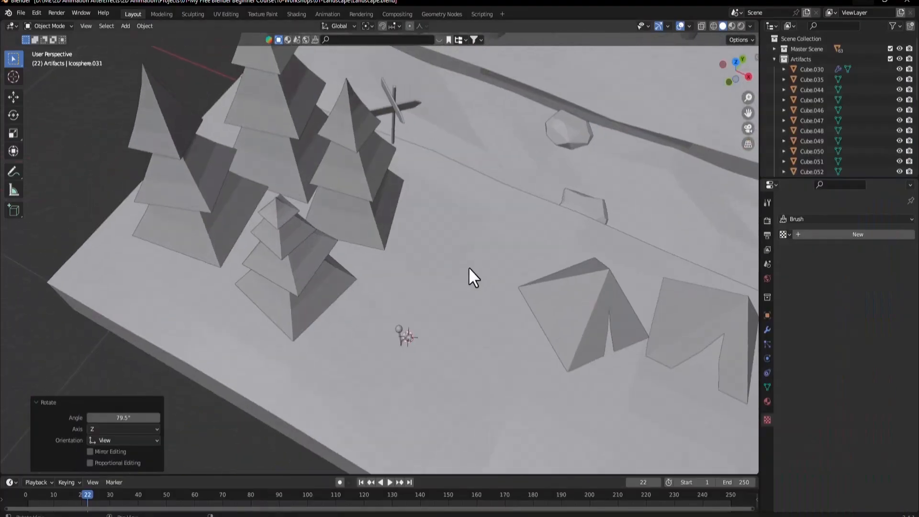
{"action": "scroll", "coordinate": [98, 201], "scroll_direction": "up", "scroll_amount": 1}
{"action": "left_click", "coordinate": [97, 201]}
{"action": "scroll", "coordinate": [455, 368], "scroll_direction": "up", "scroll_amount": 6}
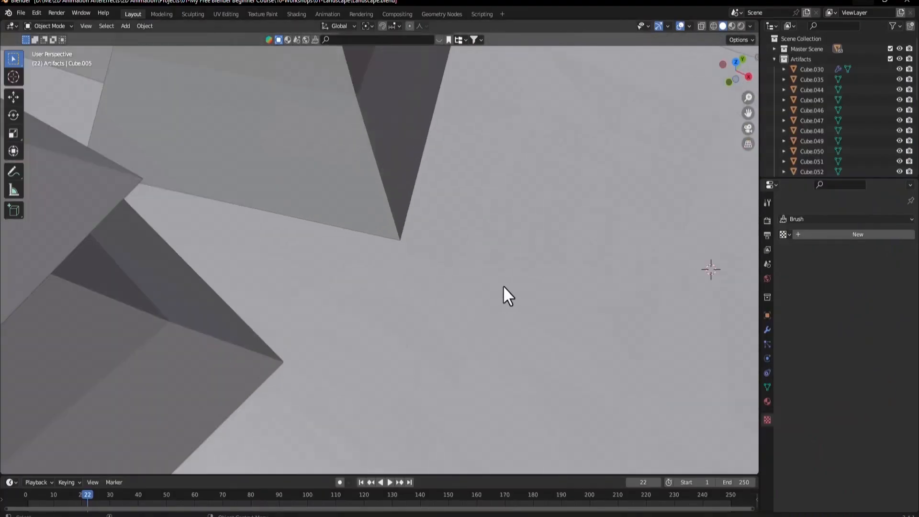
{"action": "middle_click_drag", "start_coordinate": [503, 294], "coordinate": [167, 301], "text": "shift"}
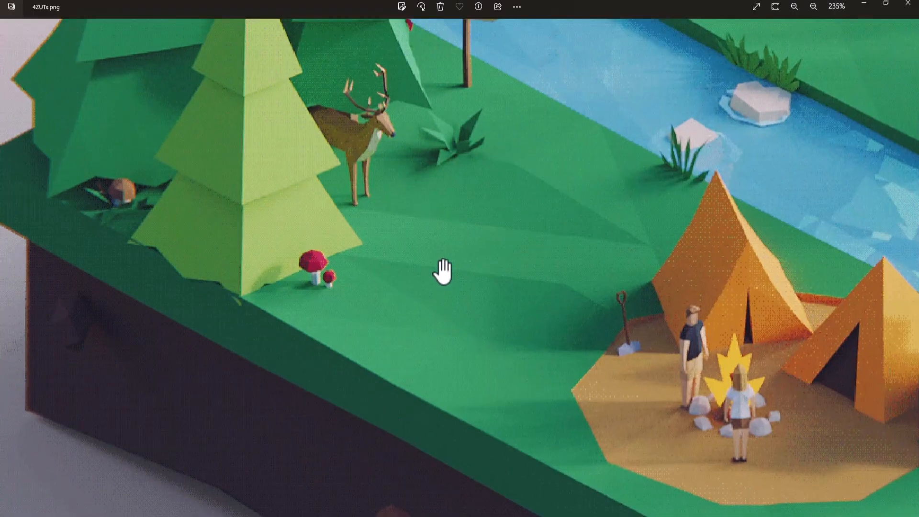
{"action": "left_click", "coordinate": [864, 3]}
- Place the 3D cursor on the open ground between the pines and the tents and add a plane there
{"action": "middle_click_drag", "start_coordinate": [530, 196], "coordinate": [618, 181], "text": "shift"}
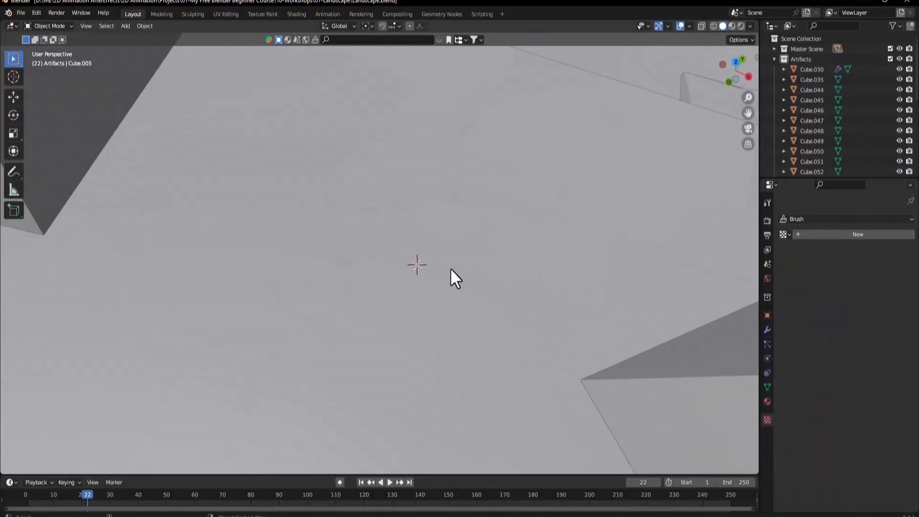
{"action": "key", "text": "shift+a"}
{"action": "mouse_move", "coordinate": [441, 271]}
{"action": "left_click", "coordinate": [481, 269]}
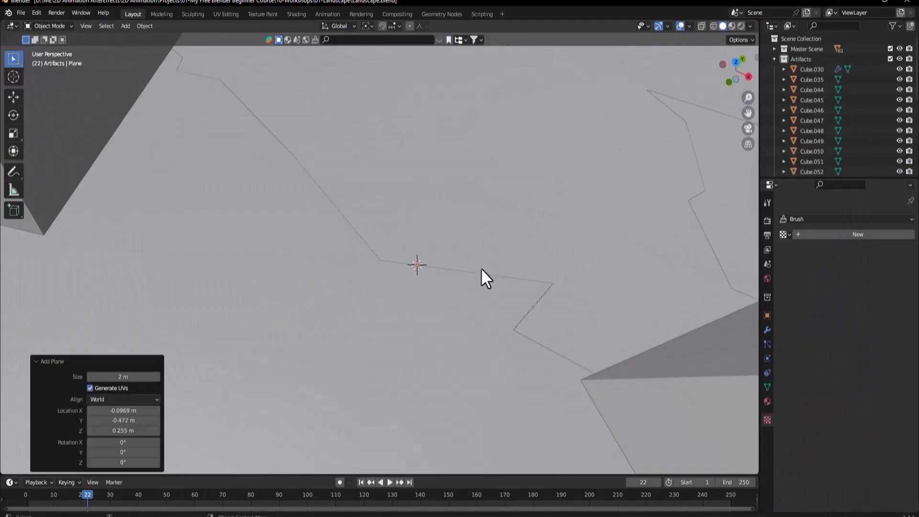
- Scale the plane down by about 0.183 and again by about 0.064, and stand it upright by rotating it 90° about X
{"action": "key", "text": "s"}
{"action": "left_click", "coordinate": [454, 249]}
{"action": "key", "text": "s"}
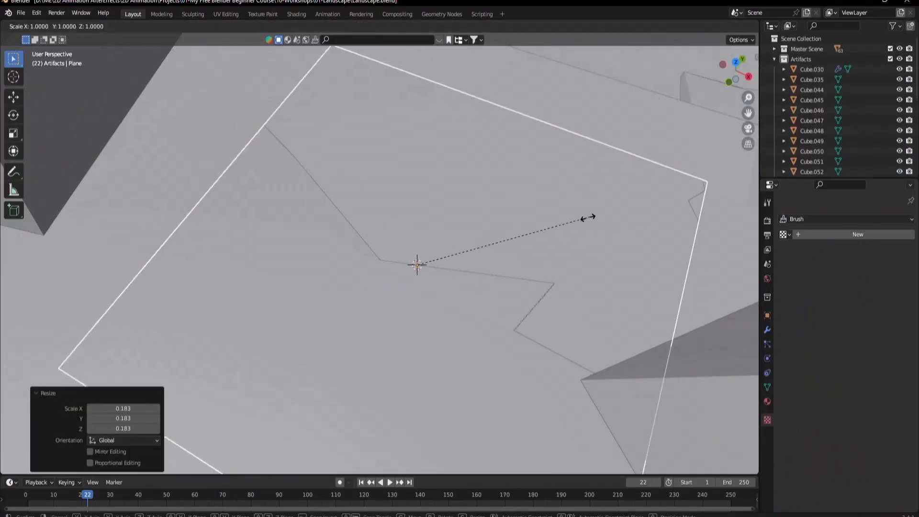
{"action": "left_click", "coordinate": [428, 258]}
{"action": "type", "text": "r"}
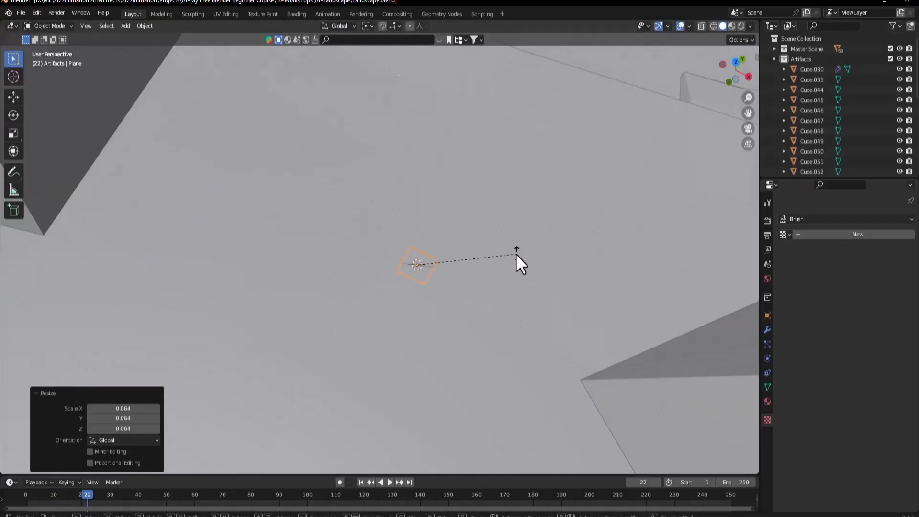
{"action": "type", "text": "x90"}
{"action": "key", "text": "Return"}
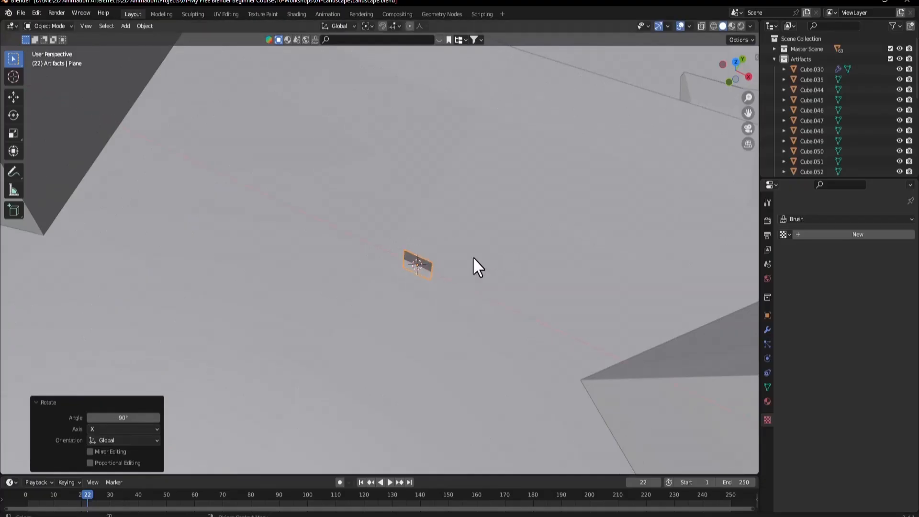
- Raise the upright plane about 0.0067 m along Z and scale it down by about 0.712
{"action": "key", "text": "g"}
{"action": "key", "text": "z"}
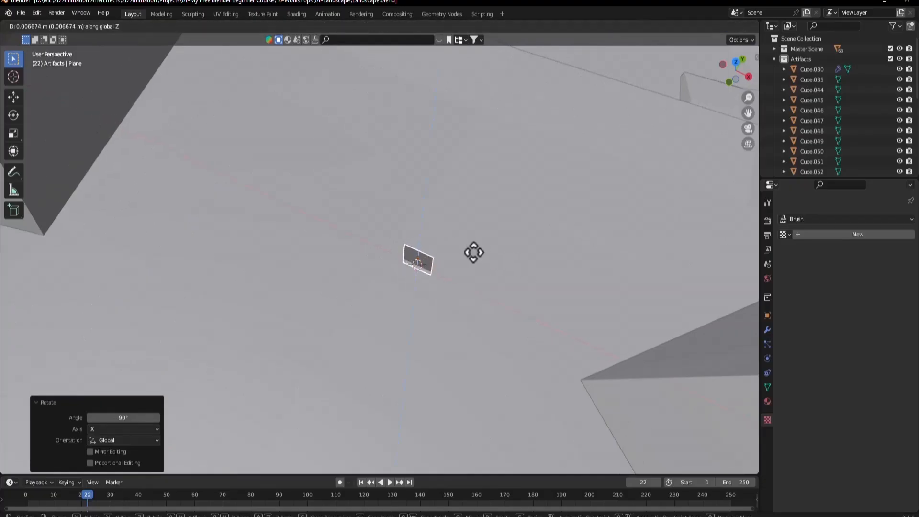
{"action": "left_click", "coordinate": [473, 252]}
{"action": "scroll", "coordinate": [455, 258], "scroll_direction": "down", "scroll_amount": 6}
{"action": "mouse_move", "coordinate": [352, 292]}
{"action": "middle_mouse_down"}
{"action": "mouse_move", "coordinate": [373, 257]}
{"action": "mouse_move", "coordinate": [345, 283]}
{"action": "middle_mouse_up"}
{"action": "scroll", "coordinate": [475, 237], "scroll_direction": "up", "scroll_amount": 8}
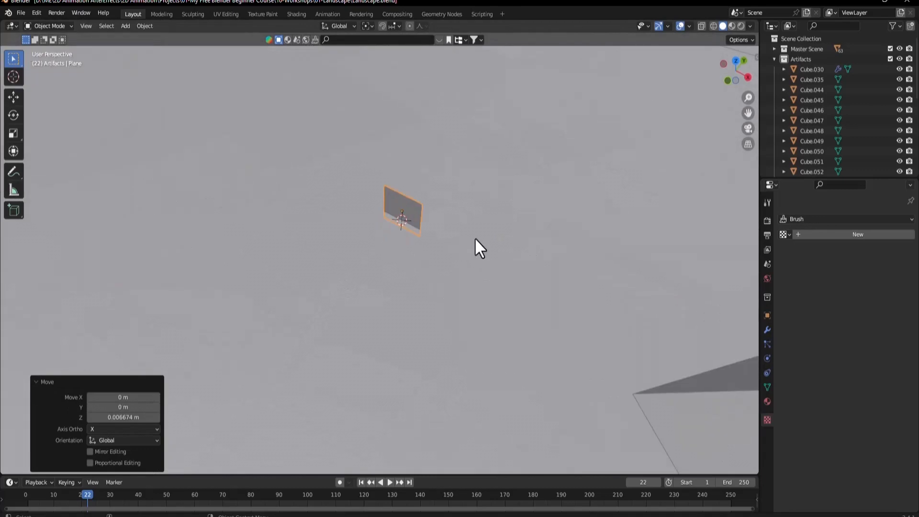
{"action": "key", "text": "s"}
{"action": "left_click", "coordinate": [496, 263]}
- Apply all transforms to the plane and set its origin to its geometry
{"action": "key", "text": "ctrl+a"}
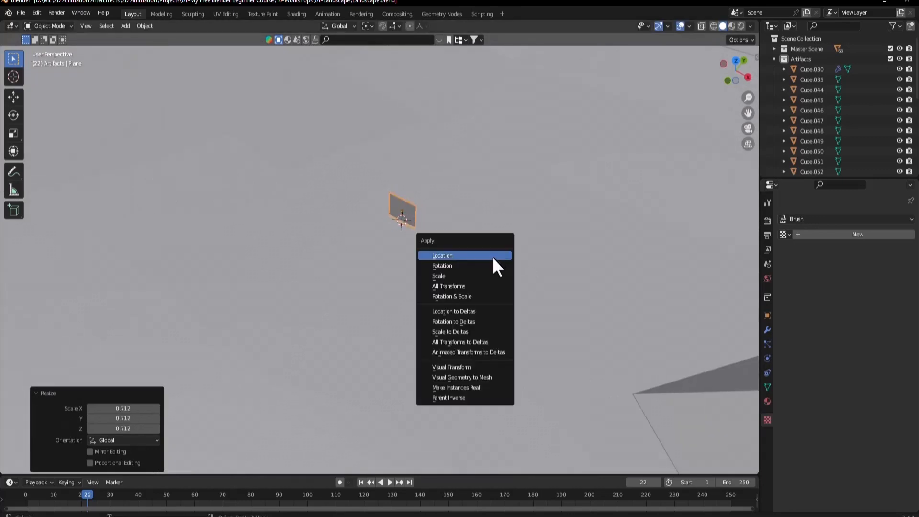
{"action": "left_click", "coordinate": [462, 286]}
{"action": "middle_click_drag", "start_coordinate": [456, 217], "coordinate": [426, 263]}
{"action": "right_click", "coordinate": [422, 277]}
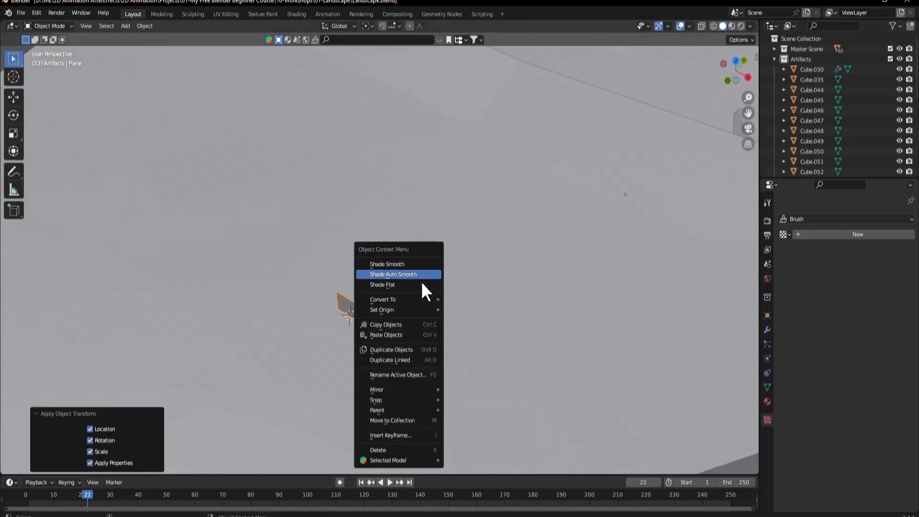
{"action": "mouse_move", "coordinate": [414, 310]}
{"action": "left_click", "coordinate": [464, 319]}
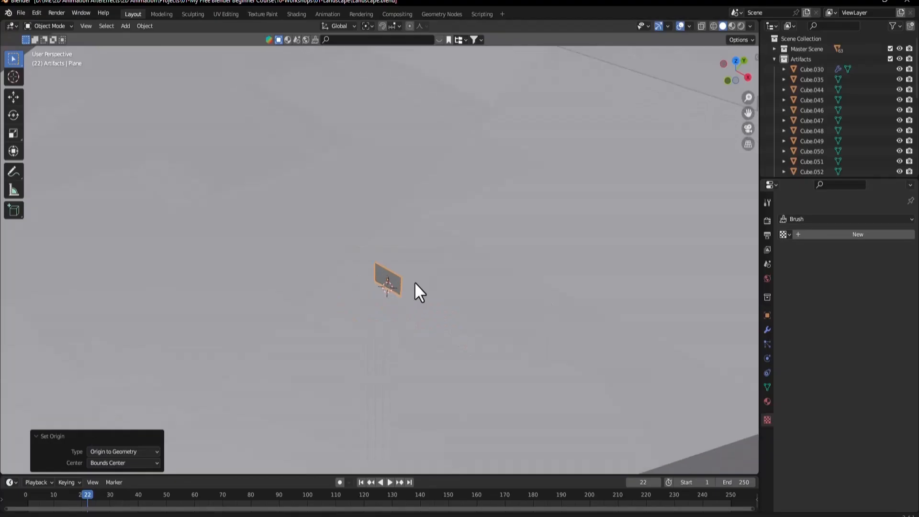
- Stretch the plane into a tall strip by moving its upper edge up about 0.06 m along Z in Edit Mode
{"action": "scroll", "coordinate": [415, 282], "scroll_direction": "up", "scroll_amount": 5}
{"action": "key", "text": "Tab"}
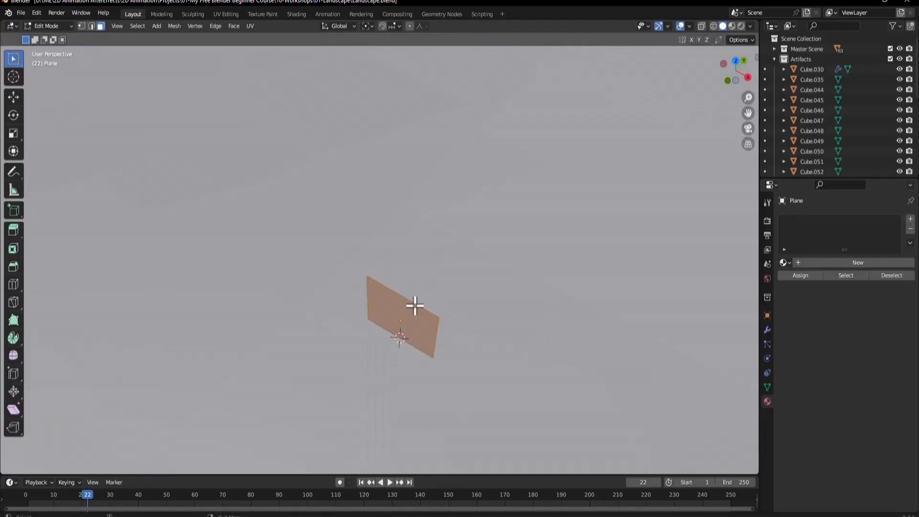
{"action": "key", "text": "g"}
{"action": "key", "text": "z"}
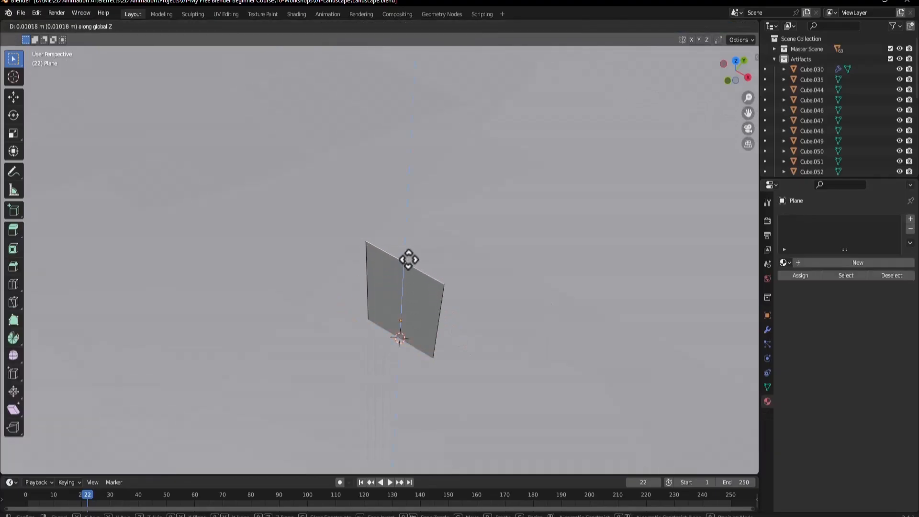
{"action": "left_click", "coordinate": [395, 104]}
{"action": "scroll", "coordinate": [401, 185], "scroll_direction": "down", "scroll_amount": 10}
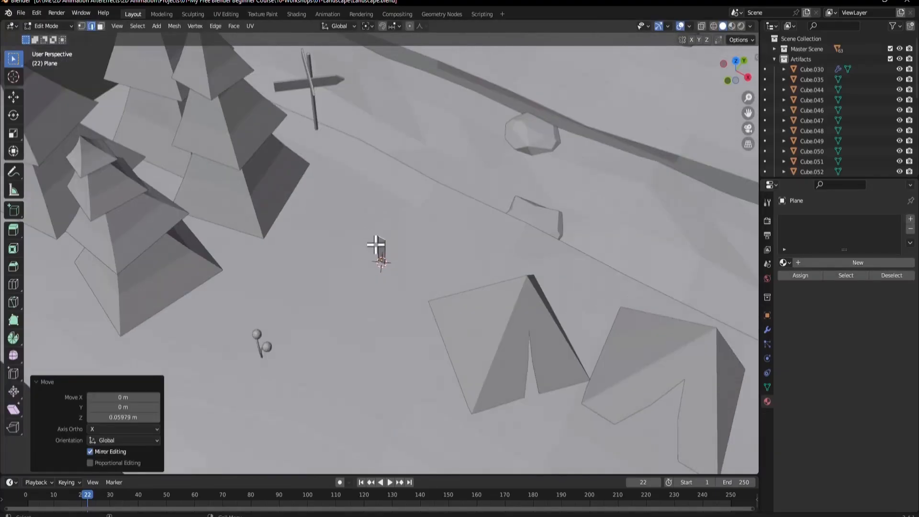
- Add four evenly spaced horizontal loop cuts across the tall strip
{"action": "scroll", "coordinate": [446, 239], "scroll_direction": "up", "scroll_amount": 10}
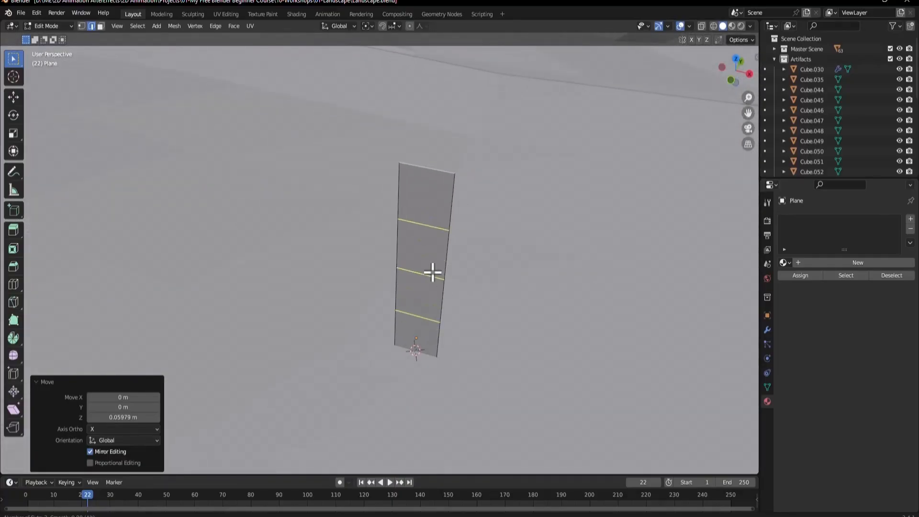
{"action": "scroll", "coordinate": [433, 272], "scroll_direction": "up", "scroll_amount": 1}
{"action": "left_click", "coordinate": [433, 272]}
{"action": "right_click", "coordinate": [432, 271]}
{"action": "key", "text": "3"}
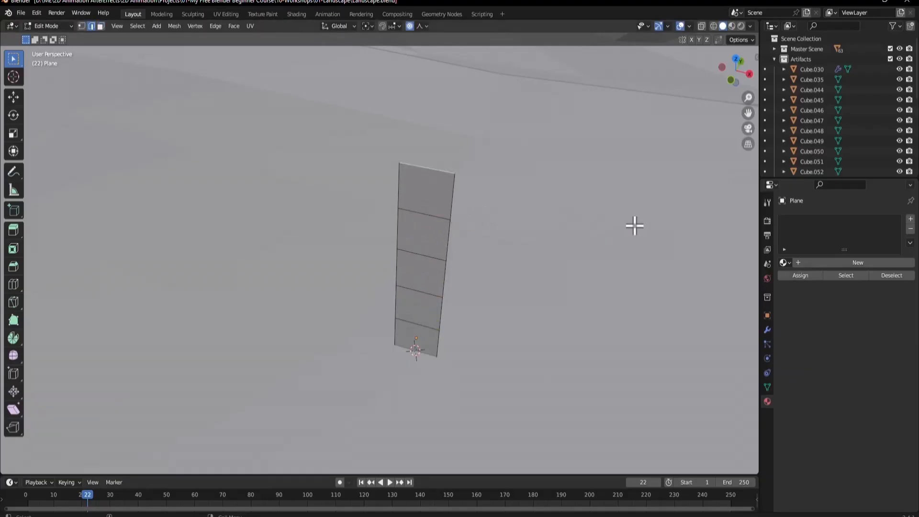
{"action": "key", "text": "a"}
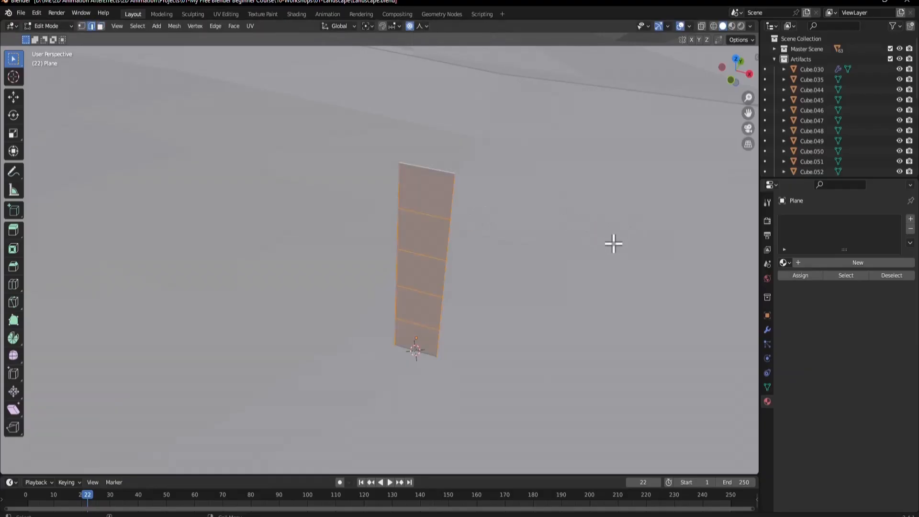
{"action": "key", "text": "alt+a"}
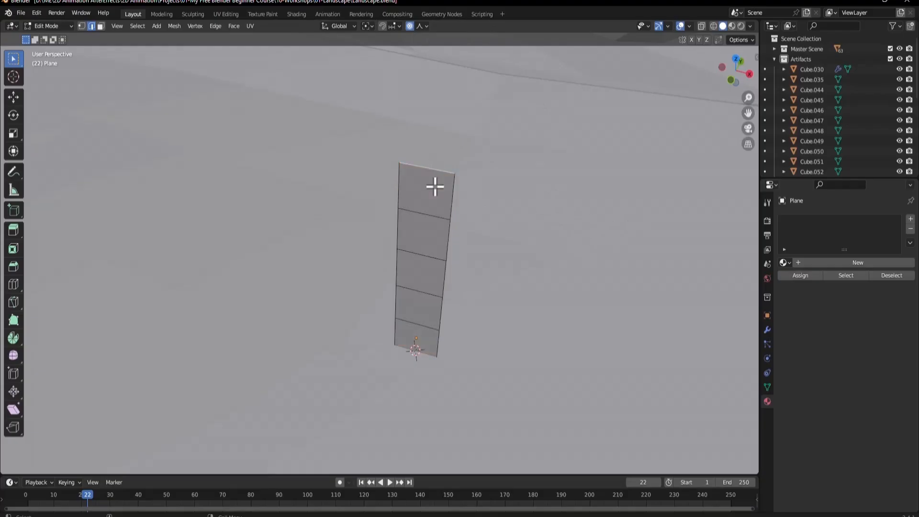
{"action": "key", "text": "s"}
{"action": "scroll", "coordinate": [488, 225], "scroll_direction": "down", "scroll_amount": 5}
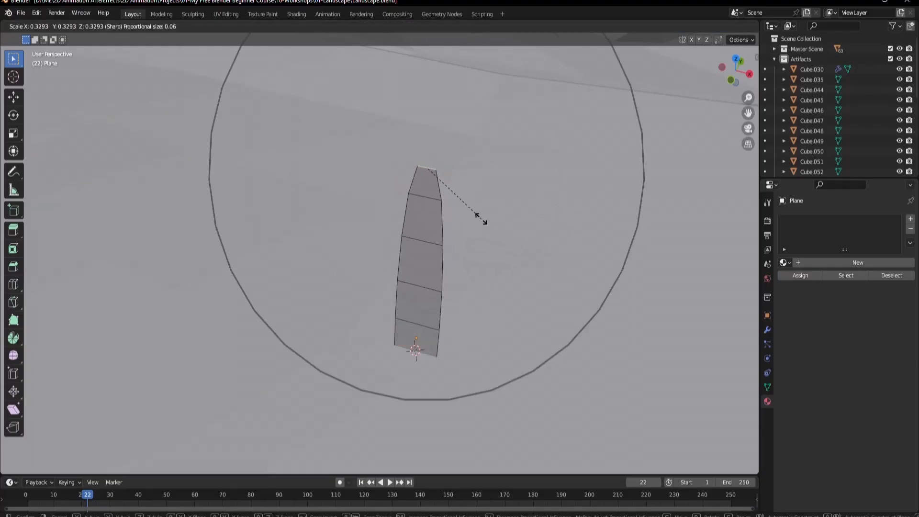
{"action": "key", "text": "shift+z"}
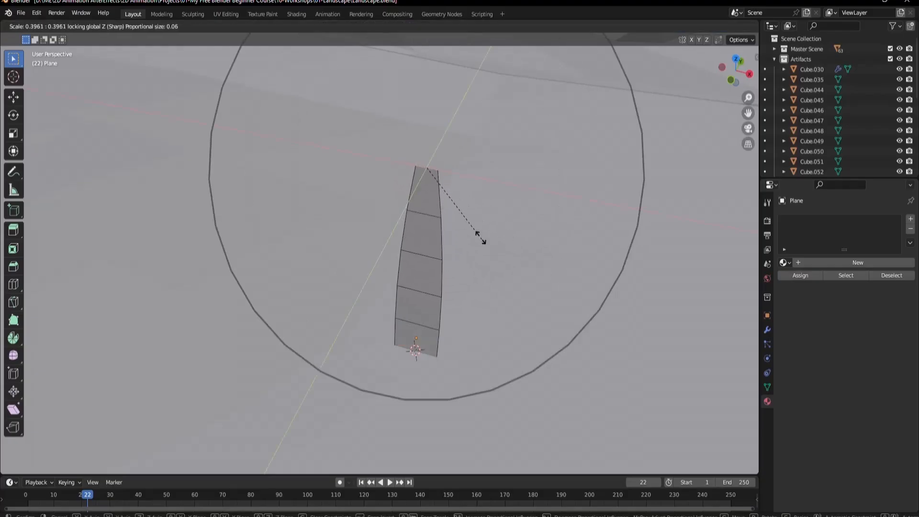
{"action": "left_click", "coordinate": [574, 305]}
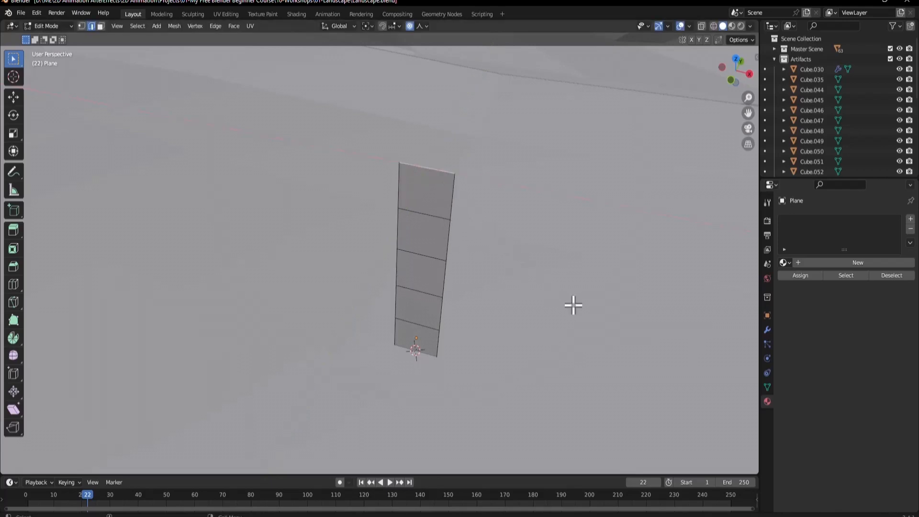
- Taper the strip to a point by scaling its upper edge to about 0.032 in X and Y, using Sharp proportional editing sized about 0.052
{"action": "key", "text": "s"}
{"action": "key", "text": "shift+z"}
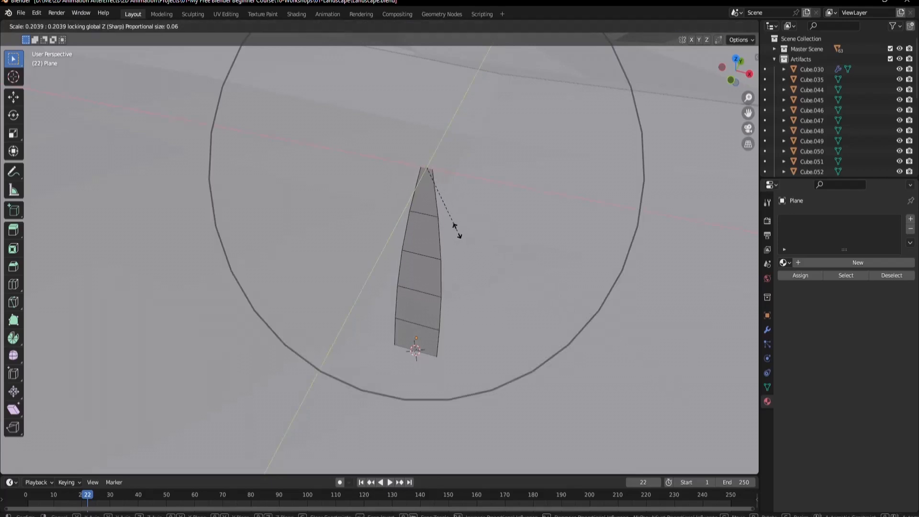
{"action": "scroll", "coordinate": [457, 231], "scroll_direction": "down", "scroll_amount": 3}
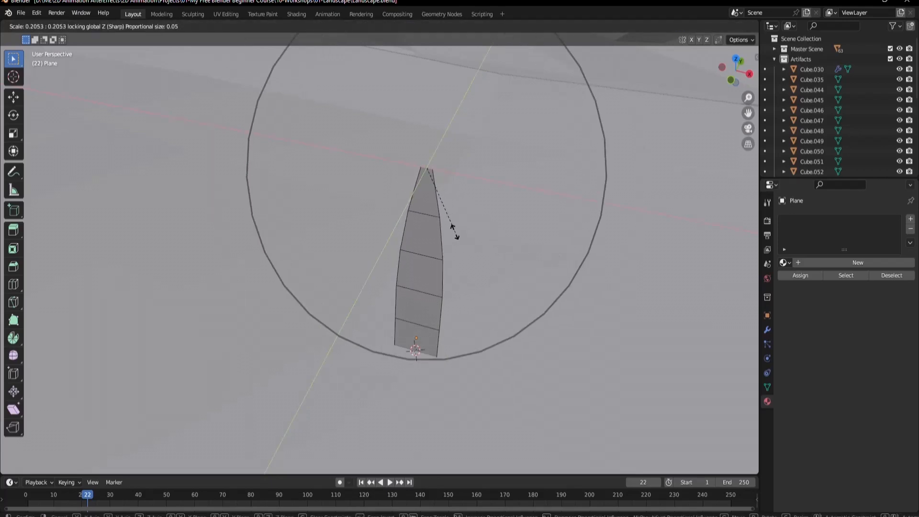
{"action": "left_click", "coordinate": [423, 178]}
- Bend the blade by moving its tip about 0.034 m along Y with Sharp proportional editing
{"action": "middle_click_drag", "start_coordinate": [486, 258], "coordinate": [437, 283]}
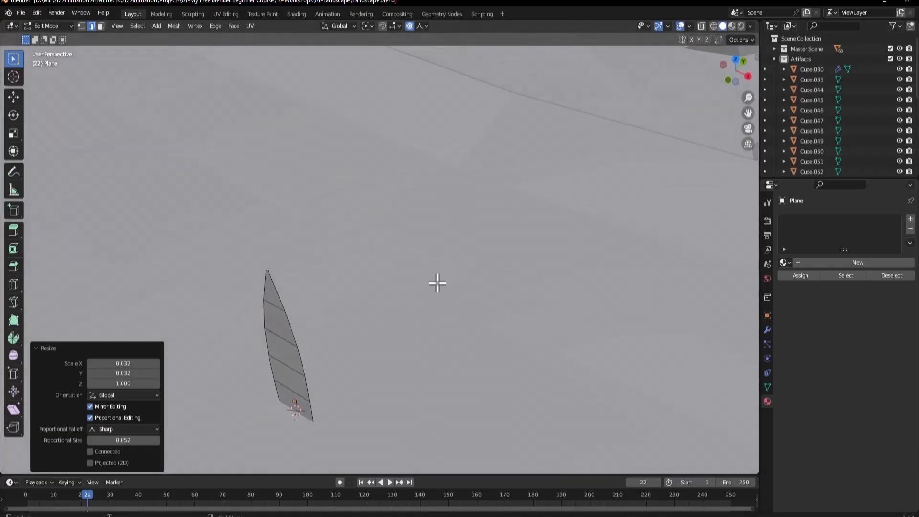
{"action": "left_click", "coordinate": [116, 27]}
{"action": "mouse_move", "coordinate": [168, 175]}
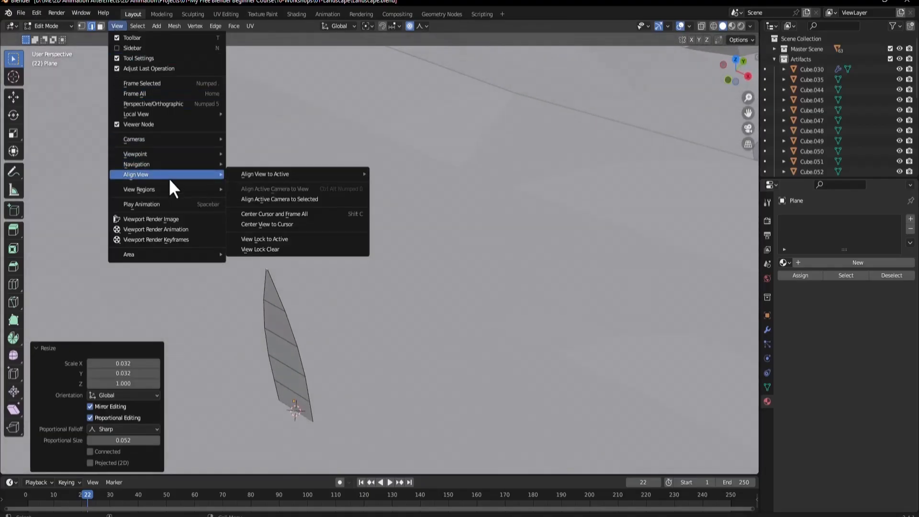
{"action": "left_click", "coordinate": [281, 224]}
{"action": "middle_click_drag", "start_coordinate": [456, 269], "coordinate": [401, 184]}
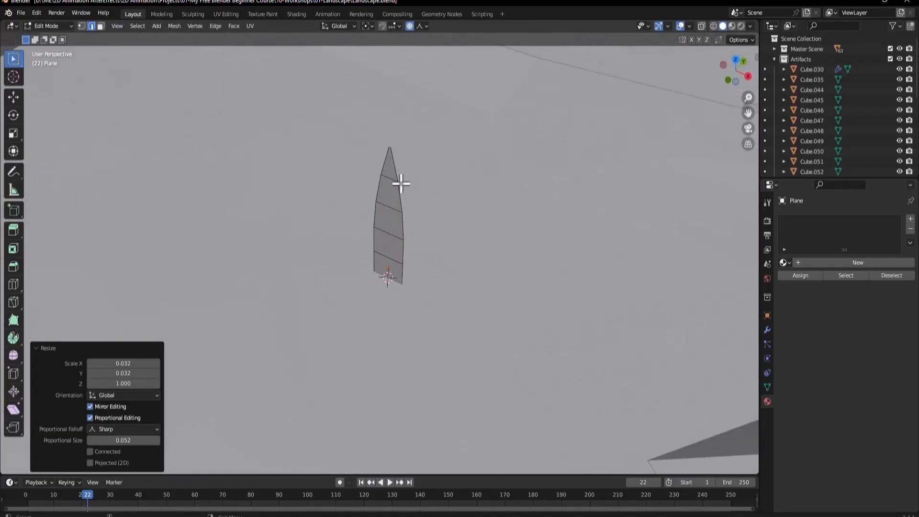
{"action": "scroll", "coordinate": [401, 184], "scroll_direction": "up", "scroll_amount": 4}
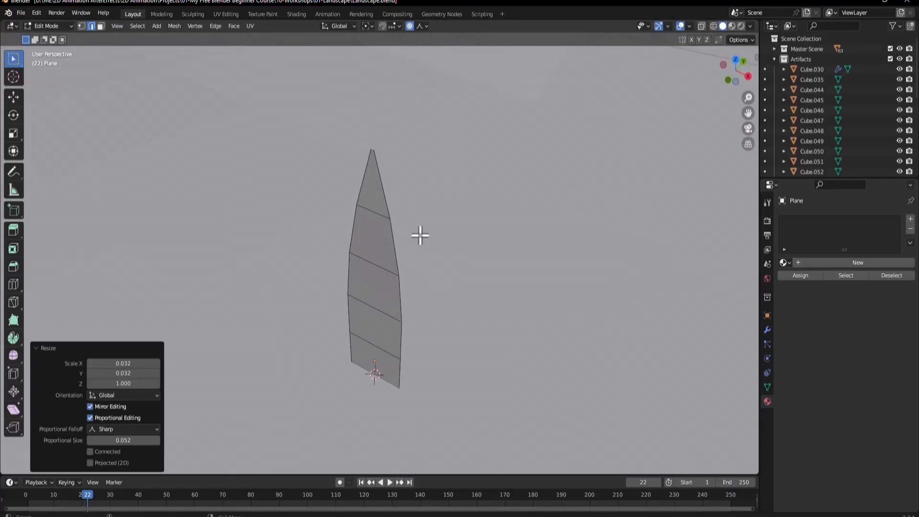
{"action": "key", "text": "g"}
{"action": "key", "text": "y"}
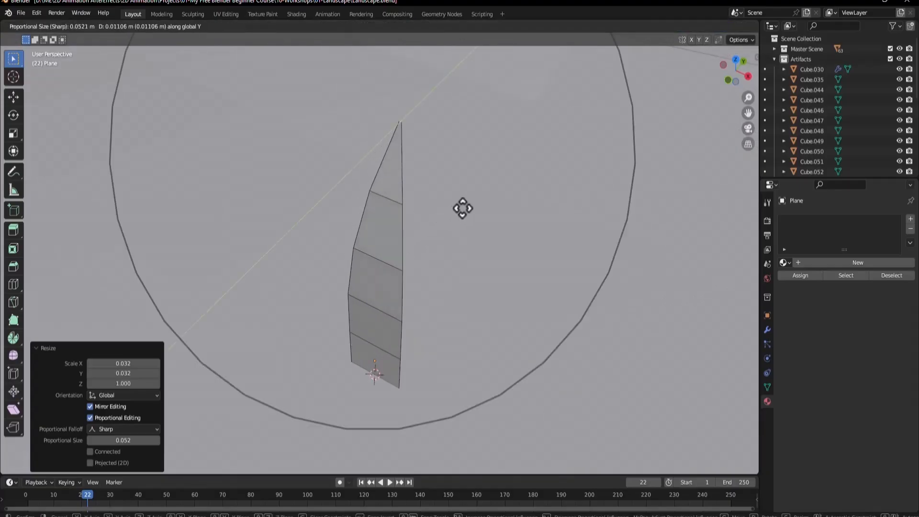
{"action": "left_click", "coordinate": [527, 188]}
{"action": "scroll", "coordinate": [465, 254], "scroll_direction": "down", "scroll_amount": 2}
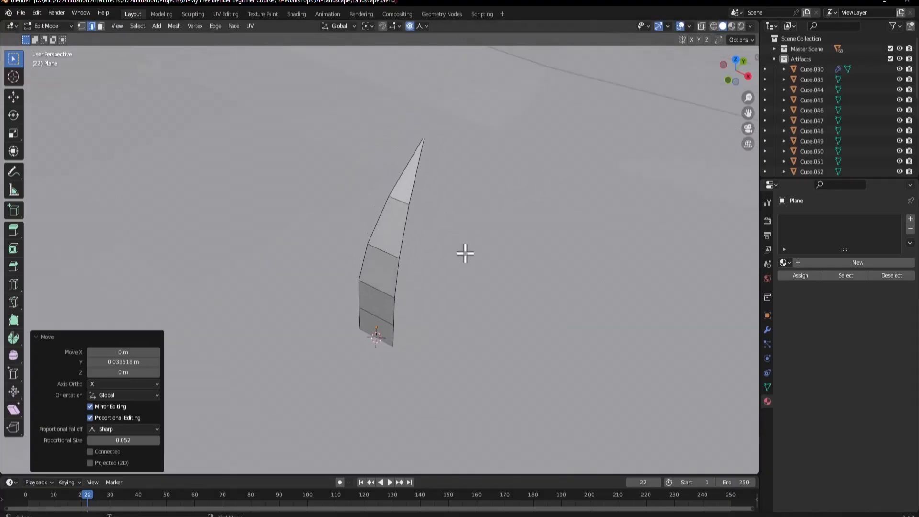
- Curve the blade further by moving its tip about 0.027 m along Y with the proportional size enlarged to about 0.123 m
{"action": "middle_click_drag", "start_coordinate": [466, 253], "coordinate": [391, 271]}
{"action": "key", "text": "g"}
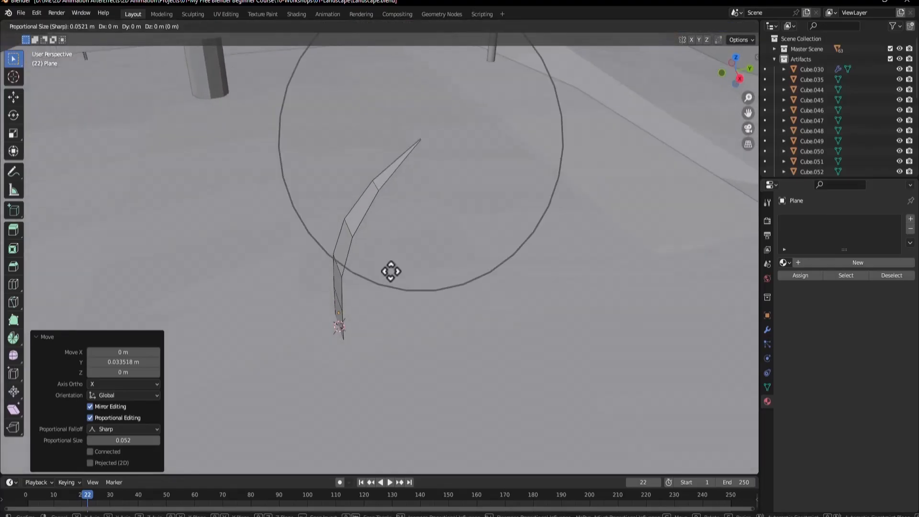
{"action": "key", "text": "y"}
{"action": "scroll", "coordinate": [431, 263], "scroll_direction": "down", "scroll_amount": 8}
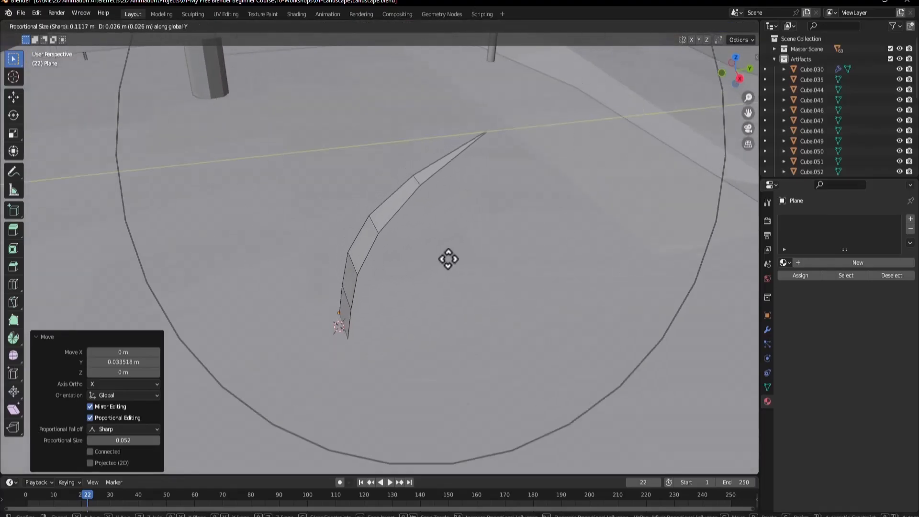
{"action": "scroll", "coordinate": [460, 250], "scroll_direction": "down", "scroll_amount": 1}
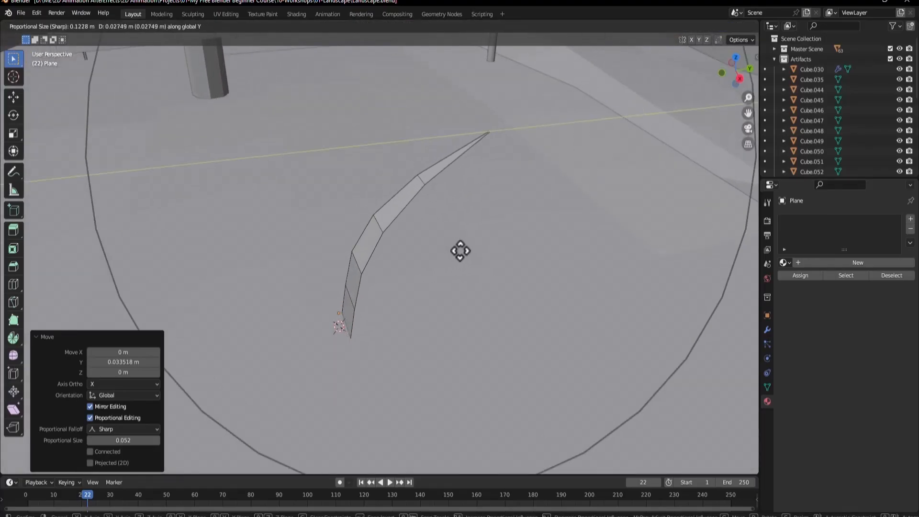
{"action": "left_click", "coordinate": [460, 250]}
- Select the whole blade and, in top view, duplicate it in place within the same mesh
{"action": "middle_click_drag", "start_coordinate": [459, 251], "coordinate": [419, 306]}
{"action": "key", "text": "a"}
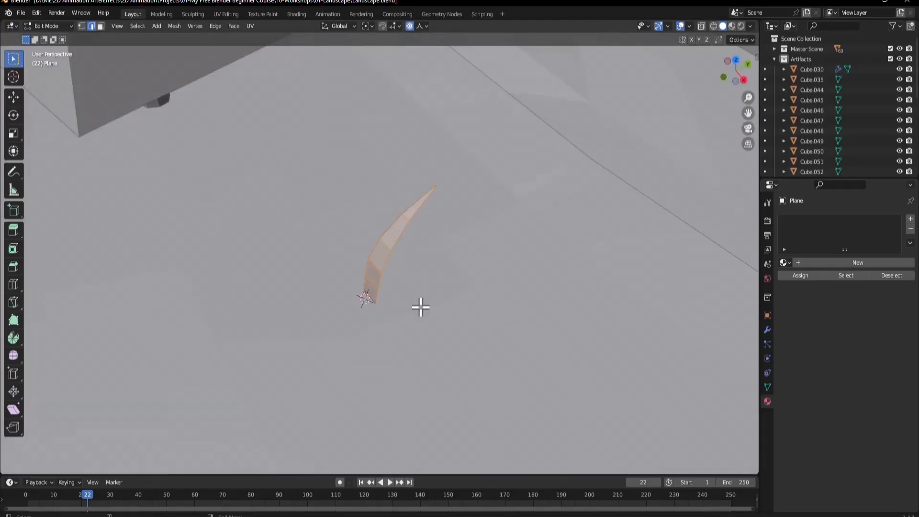
{"action": "key", "text": "KP_7"}
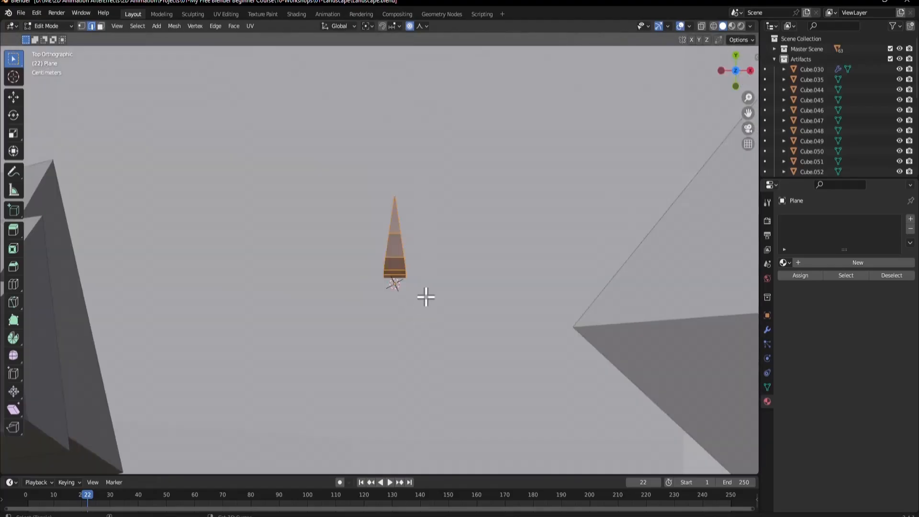
{"action": "key", "text": "shift+d"}
{"action": "right_click", "coordinate": [450, 305]}
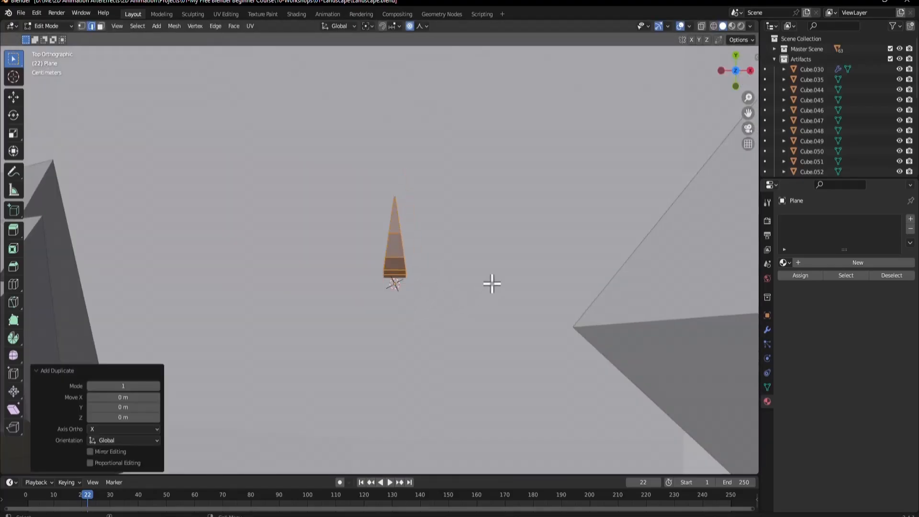
- With proportional editing off, angle the copied blade away from the original, moving it about 0.019 m in X and -0.009 m in Y and rotating another 13.9°
{"action": "key", "text": "r"}
{"action": "right_click", "coordinate": [442, 268]}
{"action": "key", "text": "o"}
{"action": "key", "text": "r"}
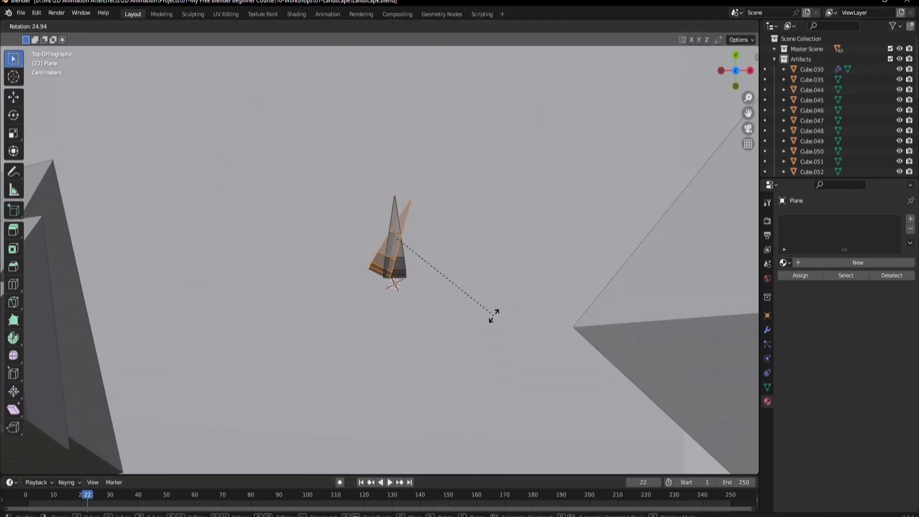
{"action": "left_click", "coordinate": [487, 330]}
{"action": "key", "text": "g"}
{"action": "right_click", "coordinate": [502, 334]}
{"action": "key", "text": "r"}
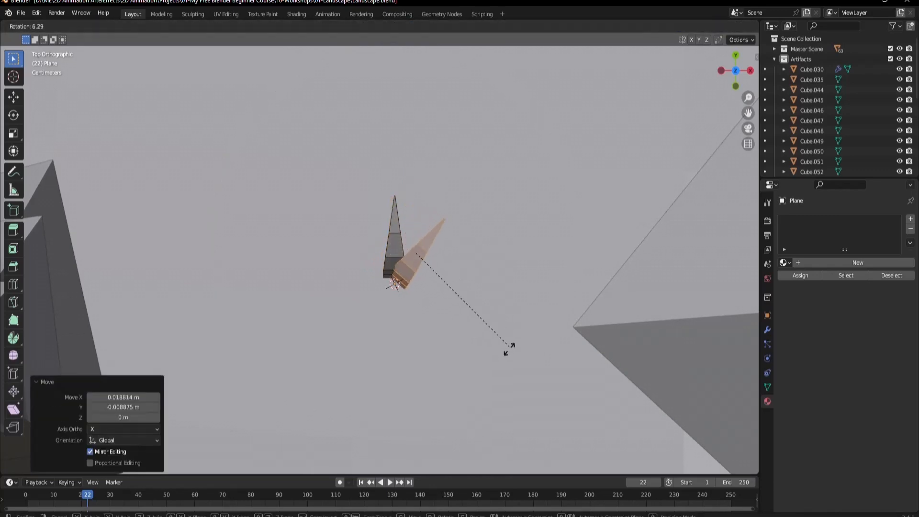
{"action": "left_click", "coordinate": [503, 367]}
- Narrow the copied blade by scaling it about 0.694 along global X and about 1.002 along local X
{"action": "key", "text": "s"}
{"action": "key", "text": "x"}
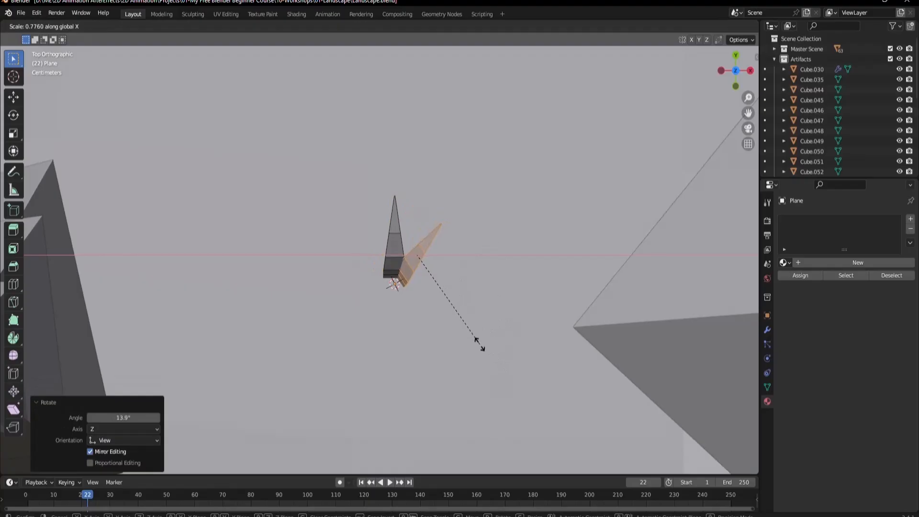
{"action": "left_click", "coordinate": [473, 334]}
{"action": "key", "text": "s"}
{"action": "key", "text": "y"}
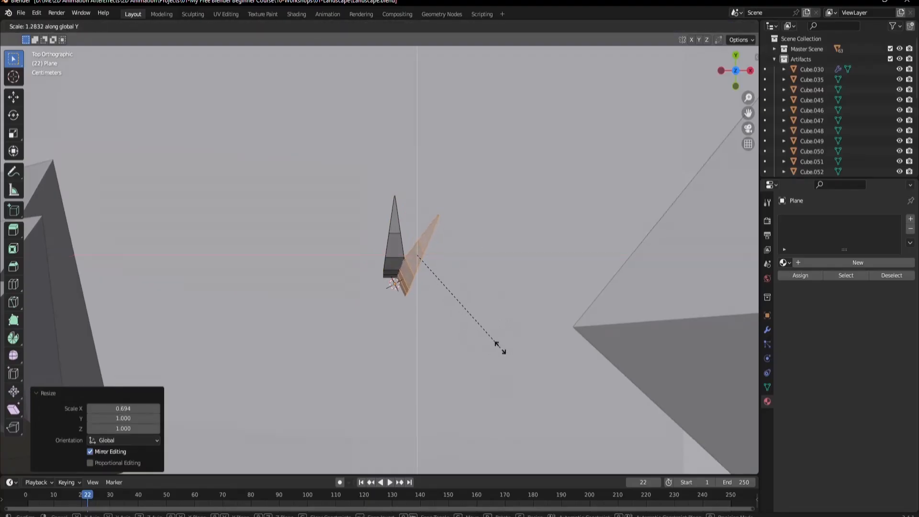
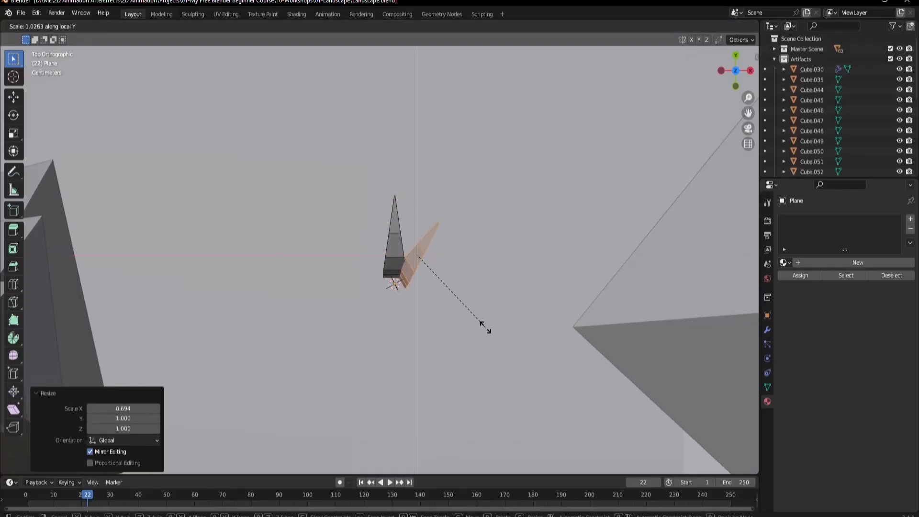
{"action": "key", "text": "y"}
{"action": "key", "text": "y"}
{"action": "left_click", "coordinate": [485, 326]}
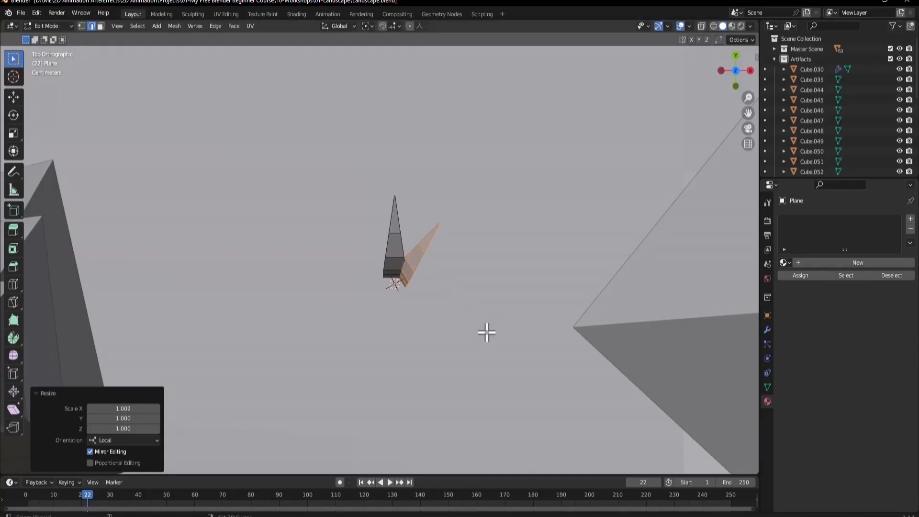
- Duplicate the angled blade, rotate the copy -73.5° about Z and move it about -0.023 m in X and 0.010 m in Y
{"action": "key", "text": "shift+d"}
{"action": "left_click", "coordinate": [476, 349]}
{"action": "key", "text": "t"}
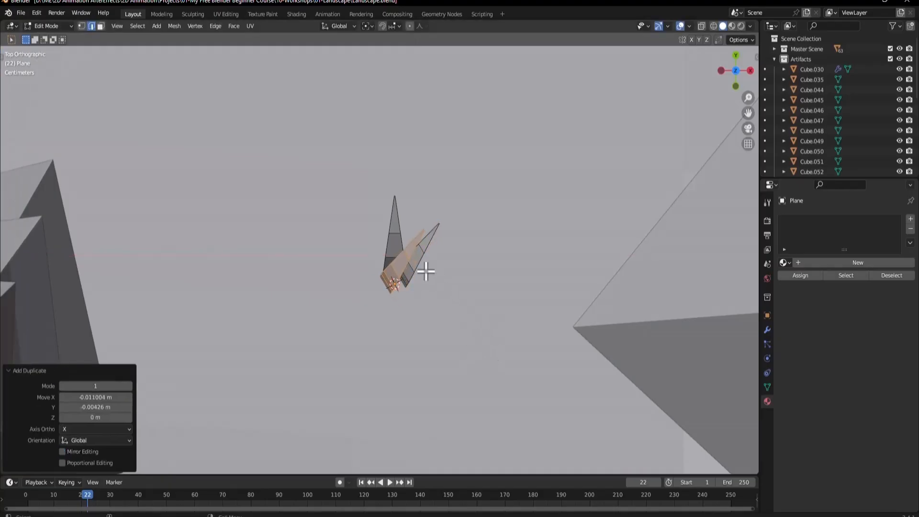
{"action": "key", "text": "r"}
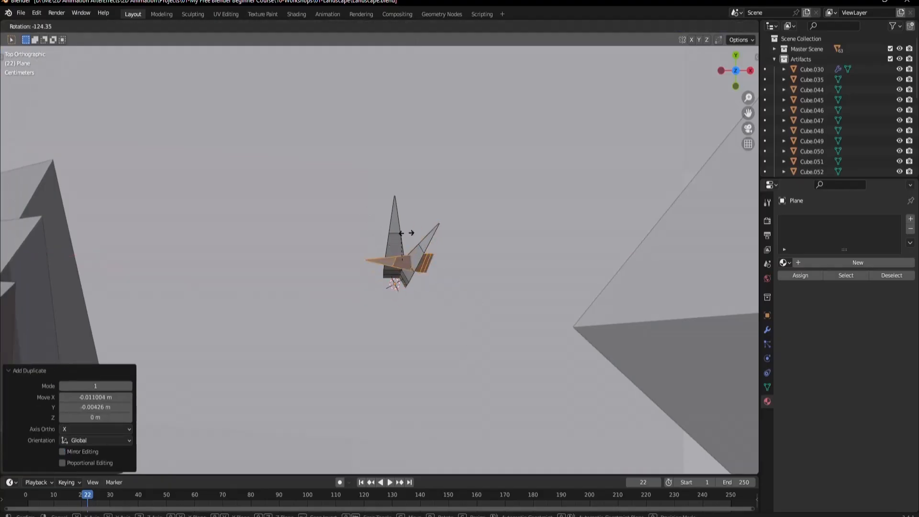
{"action": "left_click", "coordinate": [406, 232]}
{"action": "key", "text": "g"}
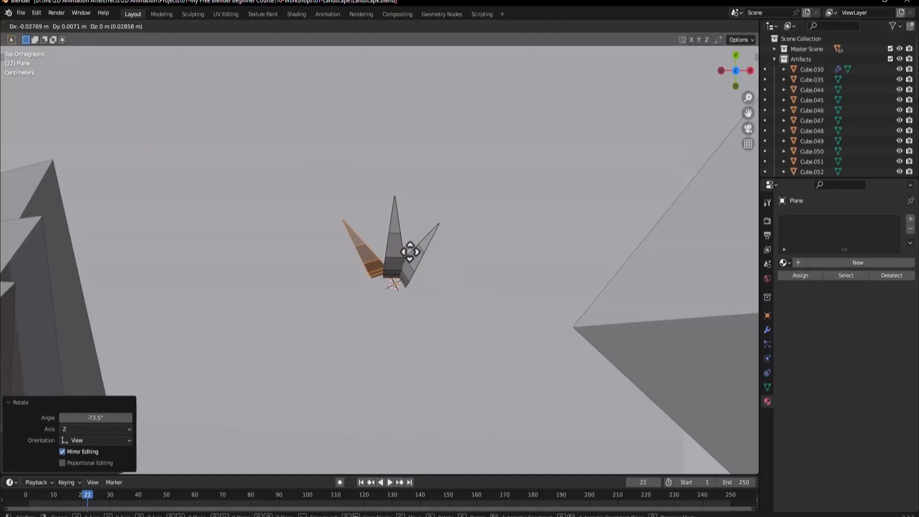
{"action": "left_click", "coordinate": [414, 255]}
- Duplicate the blade again, rotate the copy -123° about Z and move it about 0.001 m in X and -0.026 m in Y
{"action": "key", "text": "shift+d"}
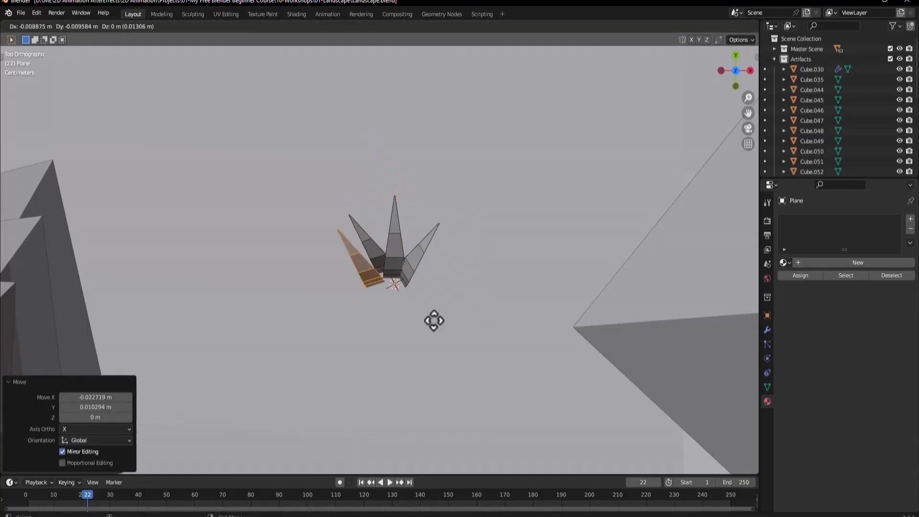
{"action": "left_click", "coordinate": [445, 334]}
{"action": "key", "text": "r"}
{"action": "left_click", "coordinate": [361, 223]}
{"action": "key", "text": "g"}
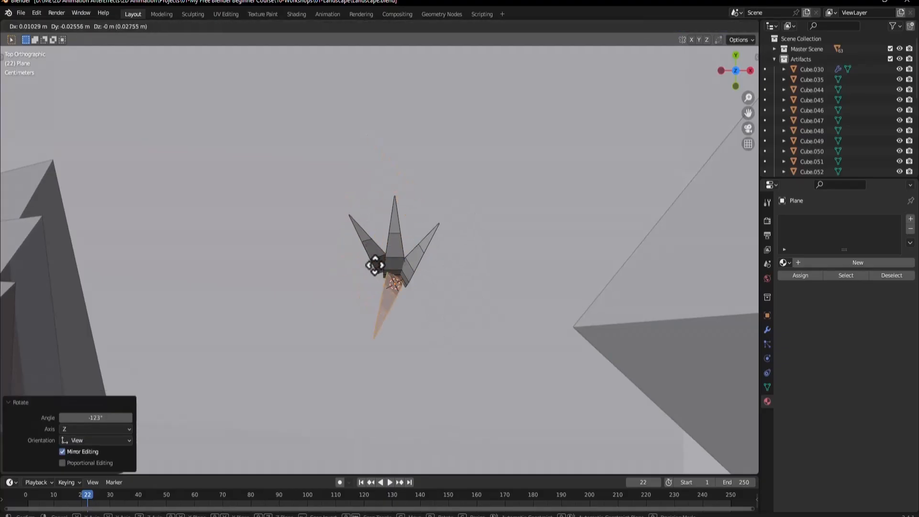
{"action": "left_click", "coordinate": [362, 263]}
- In top view, add another blade copy rotated -80.2°, scaled to about 0.59 and moved to the tuft's lower-right side
{"action": "middle_click_drag", "start_coordinate": [361, 246], "coordinate": [357, 278]}
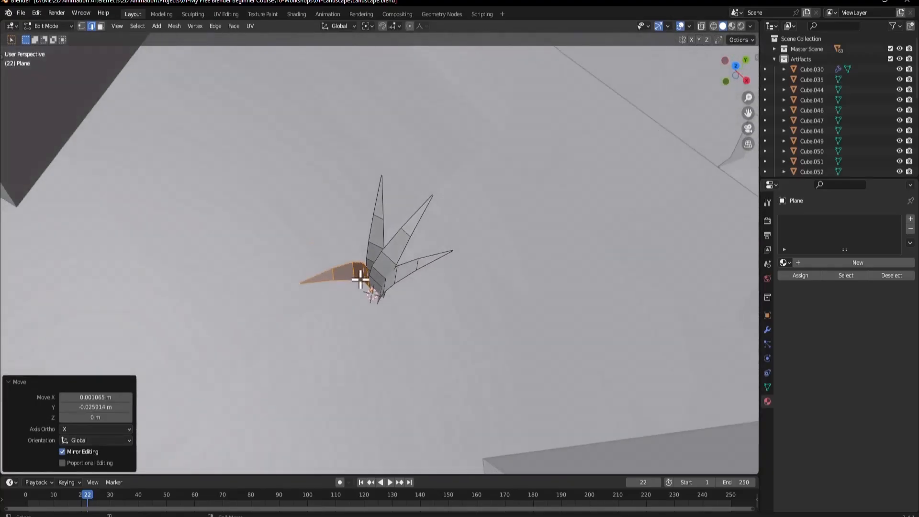
{"action": "key", "text": "KP_7"}
{"action": "key", "text": "shift+d"}
{"action": "right_click", "coordinate": [419, 284]}
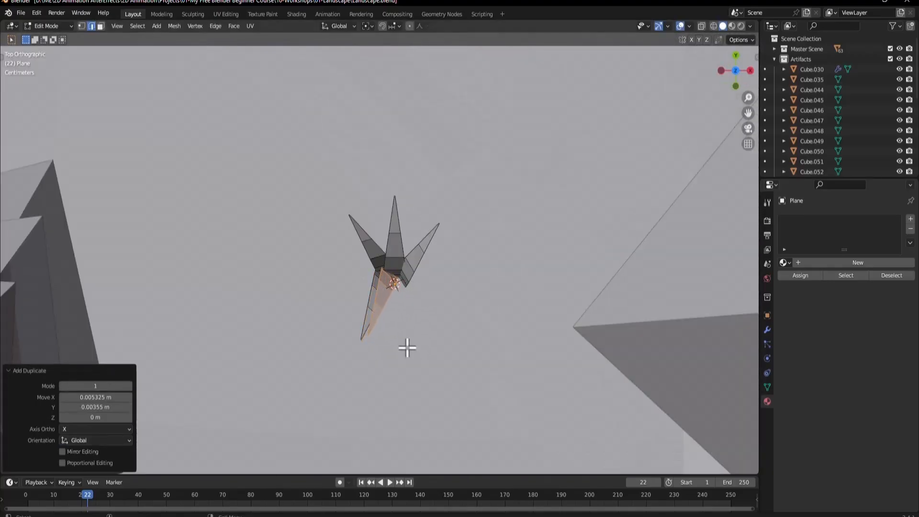
{"action": "key", "text": "r"}
{"action": "left_click", "coordinate": [467, 281]}
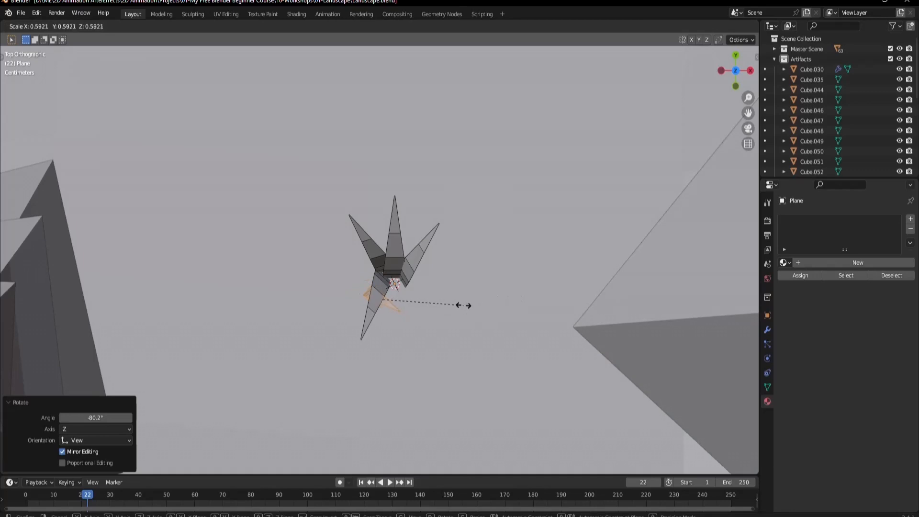
{"action": "left_click", "coordinate": [463, 305]}
{"action": "key", "text": "g"}
{"action": "left_click", "coordinate": [504, 292]}
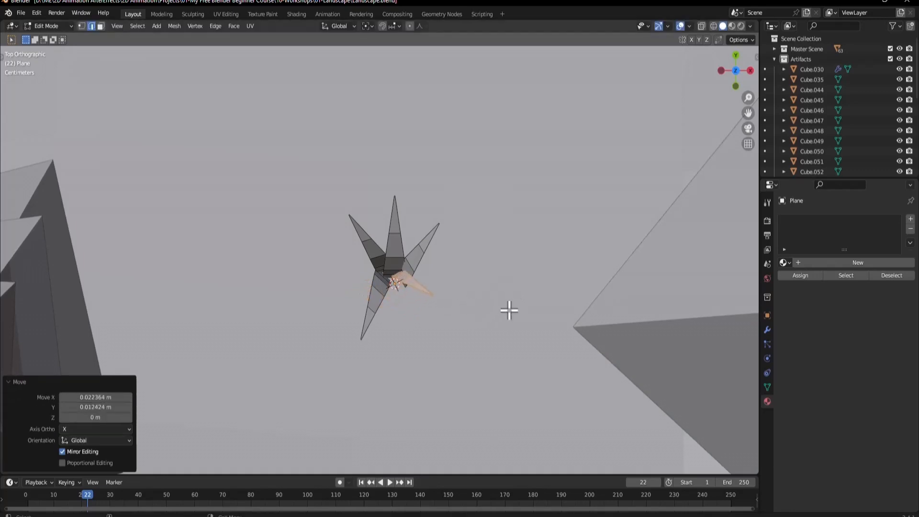
{"action": "key", "text": "g"}
{"action": "left_click", "coordinate": [521, 327]}
- Duplicate the short lower-right blade, rotate the copy 60.8° about Z and scale it up by 2.335
{"action": "key", "text": "shift+d"}
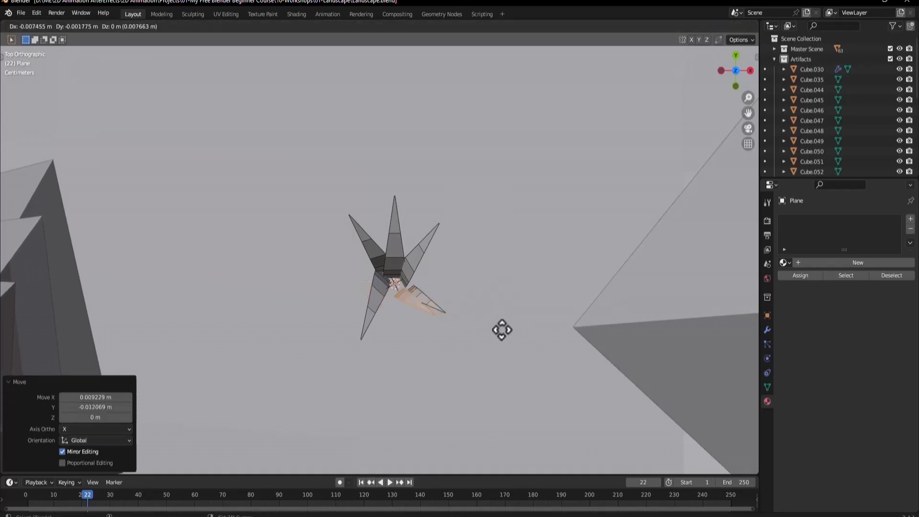
{"action": "left_click", "coordinate": [501, 326]}
{"action": "key", "text": "r"}
{"action": "left_click", "coordinate": [447, 394]}
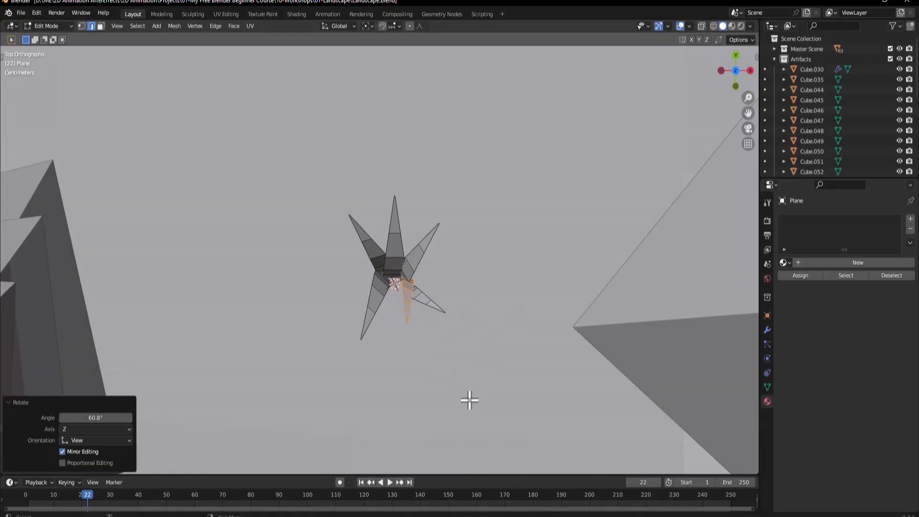
{"action": "key", "text": "s"}
{"action": "left_click", "coordinate": [607, 34]}
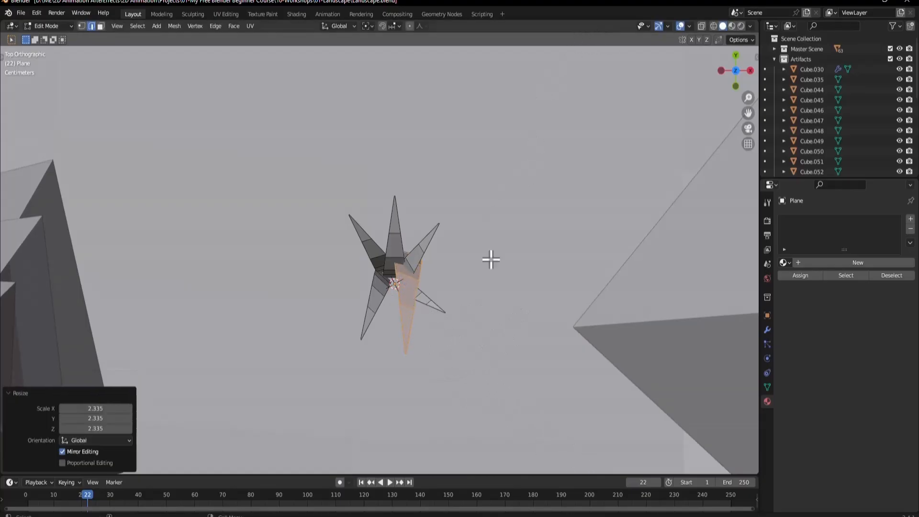
- Seat the enlarged blade at the tuft's base, tilting its tip outward and moving it about 0.007 m in X and 0.009 m in Y
{"action": "key", "text": "g"}
{"action": "left_click", "coordinate": [445, 319]}
{"action": "key", "text": "r"}
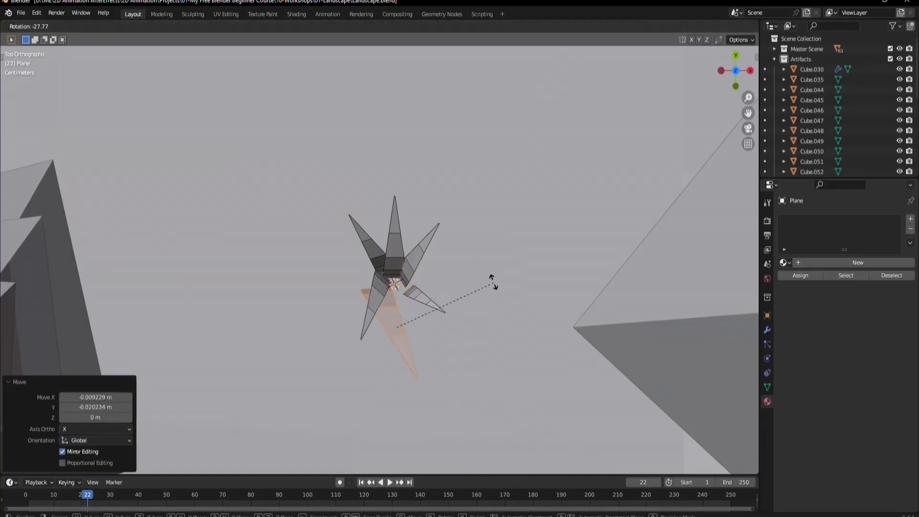
{"action": "left_click", "coordinate": [513, 292]}
{"action": "key", "text": "g"}
{"action": "left_click", "coordinate": [522, 279]}
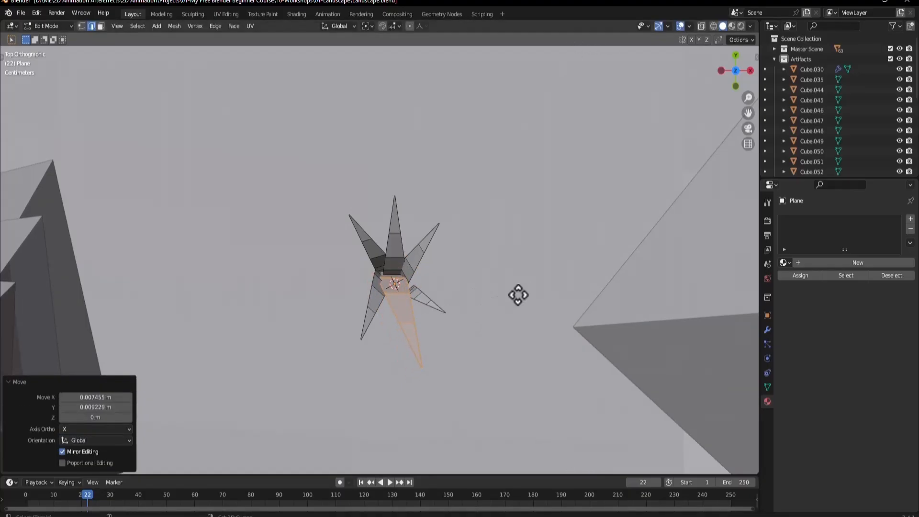
- Duplicate the large front blade, rotate the copy 93.3° about Z and move it about -0.027 m in X and 0.019 m in Y
{"action": "key", "text": "shift+d"}
{"action": "left_click", "coordinate": [488, 284]}
{"action": "key", "text": "r"}
{"action": "left_click", "coordinate": [368, 384]}
{"action": "key", "text": "g"}
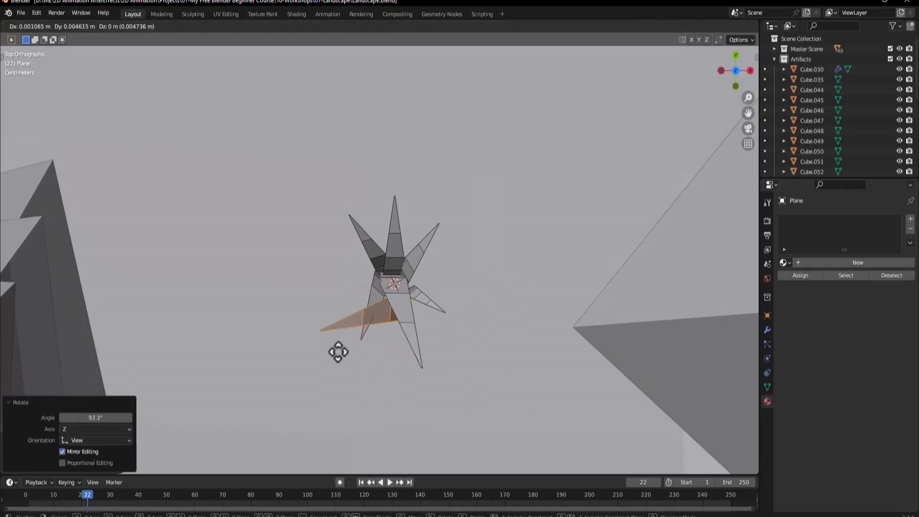
{"action": "left_click", "coordinate": [335, 361]}
- Shrink the left-pointing blade by about 0.726 and again by 0.782, and move it in against the tuft's base
{"action": "key", "text": "s"}
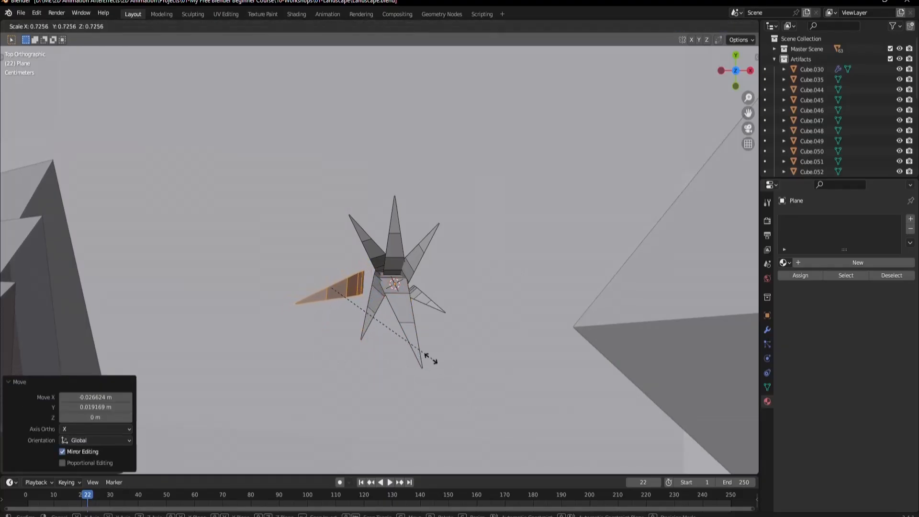
{"action": "left_click", "coordinate": [430, 358]}
{"action": "key", "text": "g"}
{"action": "left_click", "coordinate": [443, 359]}
{"action": "key", "text": "s"}
{"action": "left_click", "coordinate": [435, 348]}
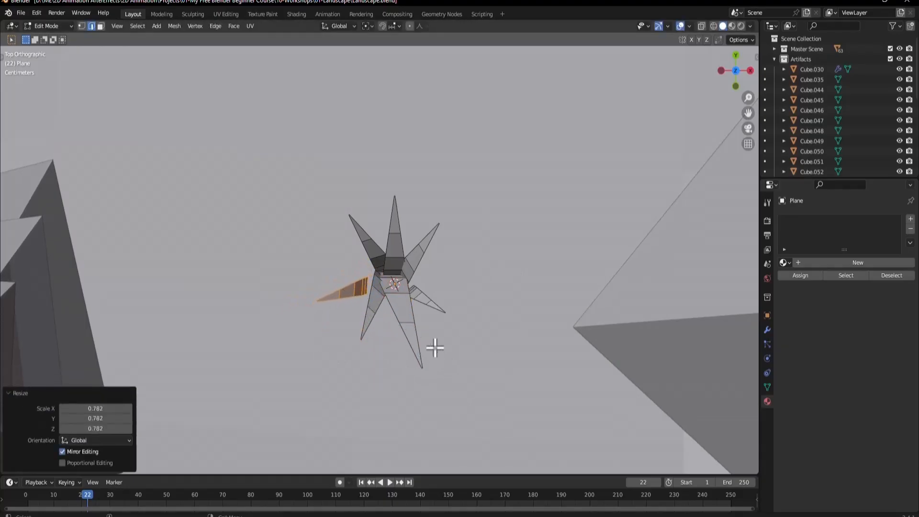
{"action": "key", "text": "g"}
{"action": "left_click", "coordinate": [445, 344]}
- Duplicate the left blade, rotate the copy -173° about Z and place it on the tuft's opposite side
{"action": "key", "text": "shift+d"}
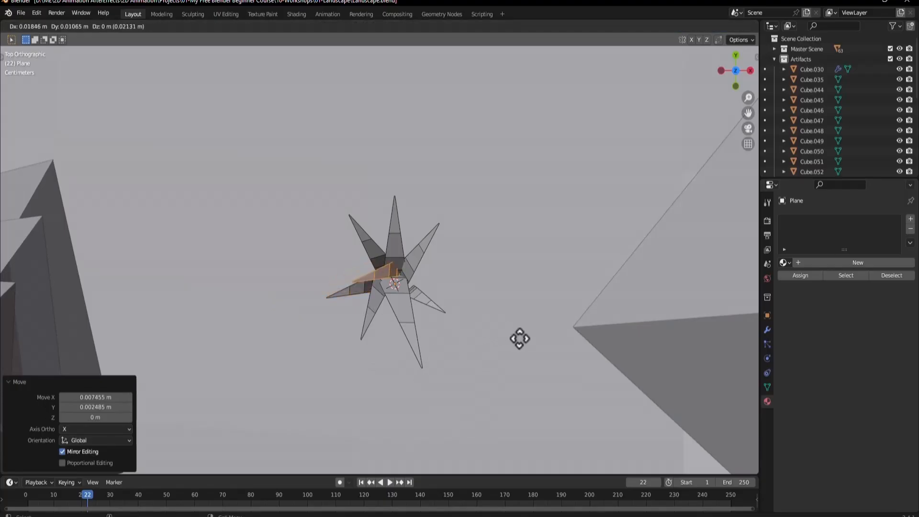
{"action": "left_click", "coordinate": [554, 343]}
{"action": "key", "text": "r"}
{"action": "left_click", "coordinate": [378, 236]}
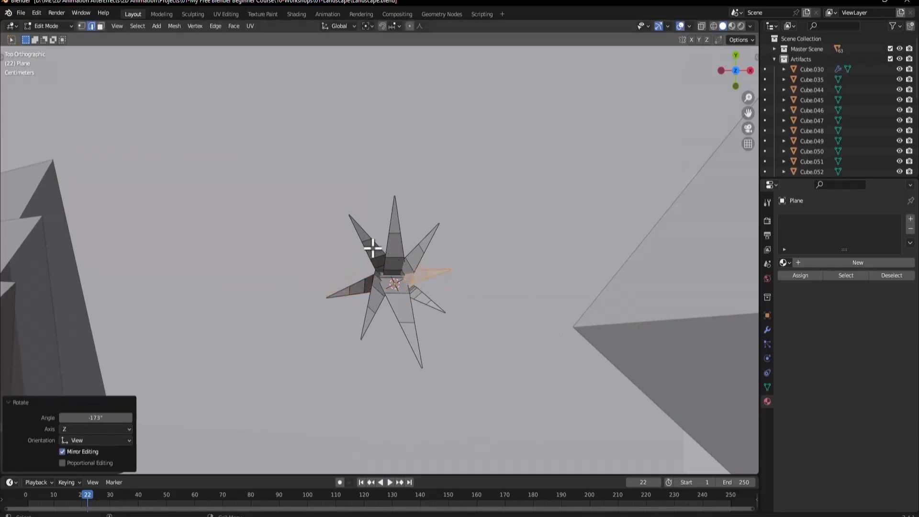
{"action": "key", "text": "g"}
{"action": "left_click", "coordinate": [450, 293]}
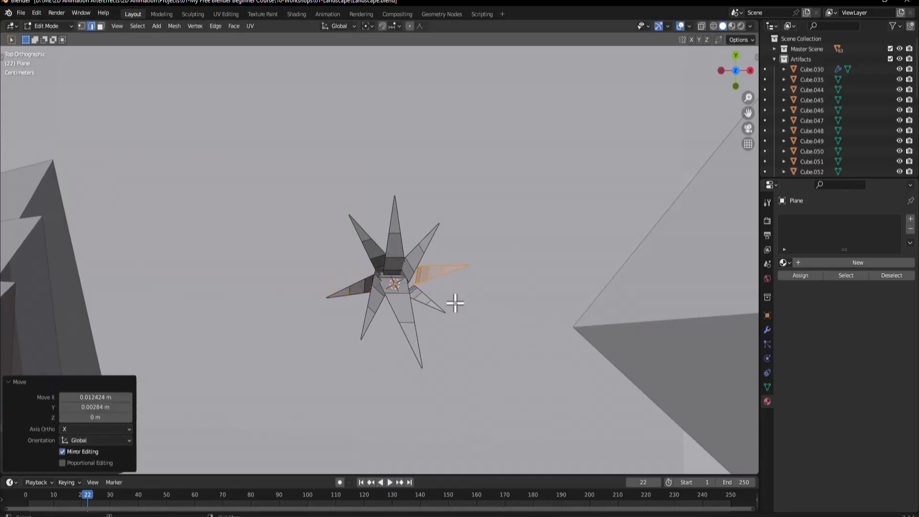
- Select all the blades and lower them about 0.014 m along Z into the ground
{"action": "middle_click_drag", "start_coordinate": [452, 302], "coordinate": [431, 242]}
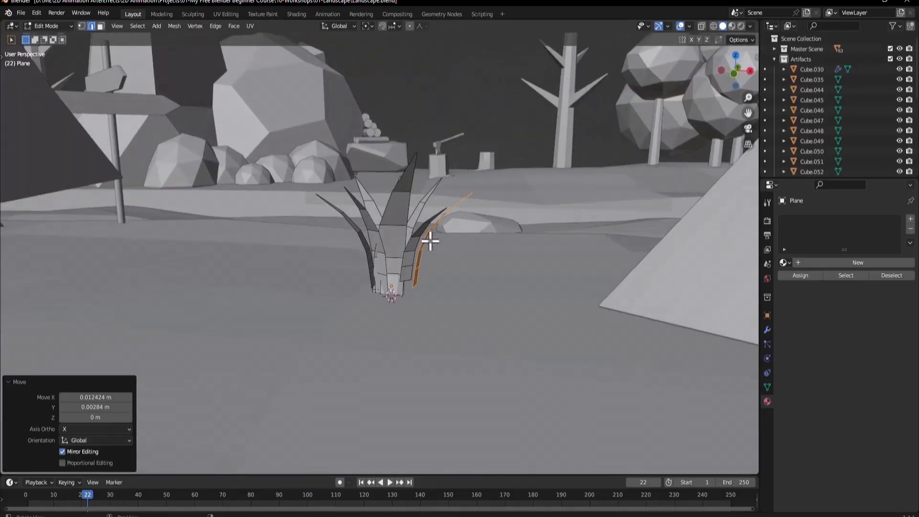
{"action": "key", "text": "a"}
{"action": "key", "text": "g"}
{"action": "key", "text": "z"}
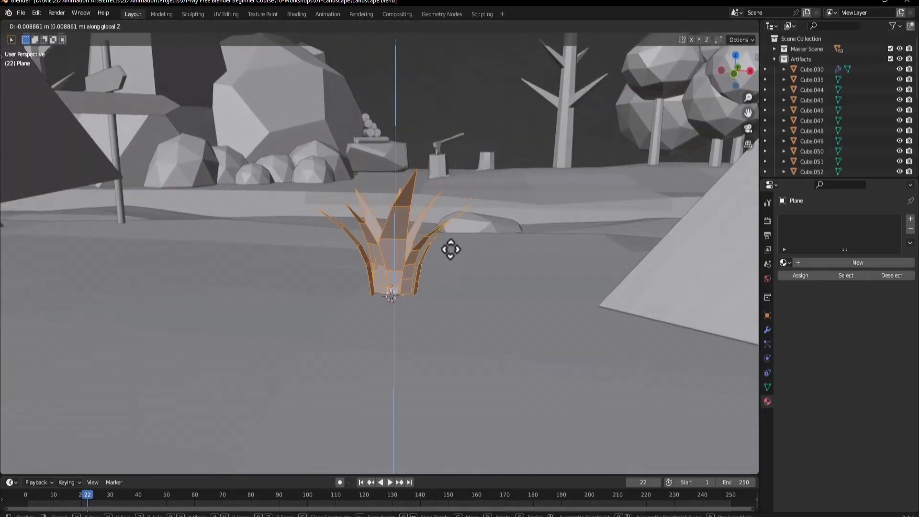
{"action": "left_click", "coordinate": [419, 255]}
- Return to Object Mode and, in top view, move the tuft about -0.072 m in X and -0.085 m in Y
{"action": "middle_click_drag", "start_coordinate": [419, 256], "coordinate": [413, 322]}
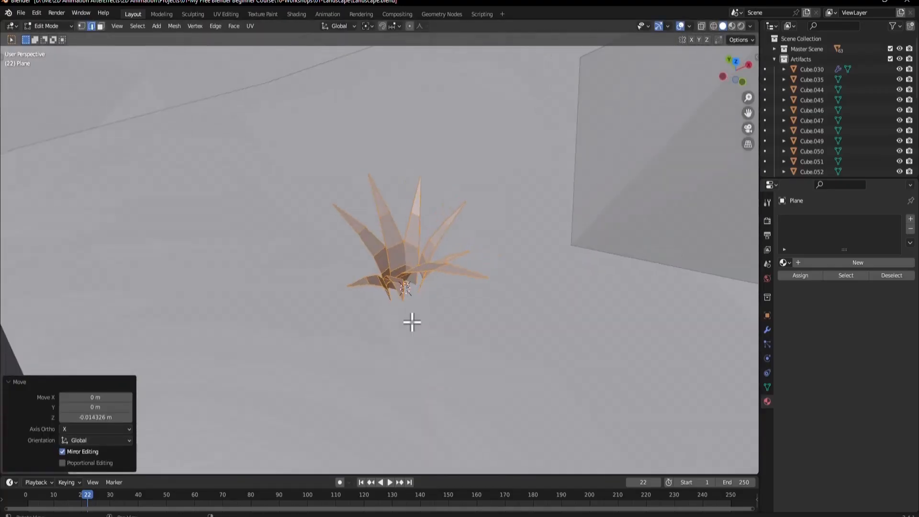
{"action": "key", "text": "Tab"}
{"action": "scroll", "coordinate": [419, 249], "scroll_direction": "down", "scroll_amount": 4}
{"action": "scroll", "coordinate": [418, 246], "scroll_direction": "down", "scroll_amount": 3}
{"action": "middle_click_drag", "start_coordinate": [391, 248], "coordinate": [334, 290]}
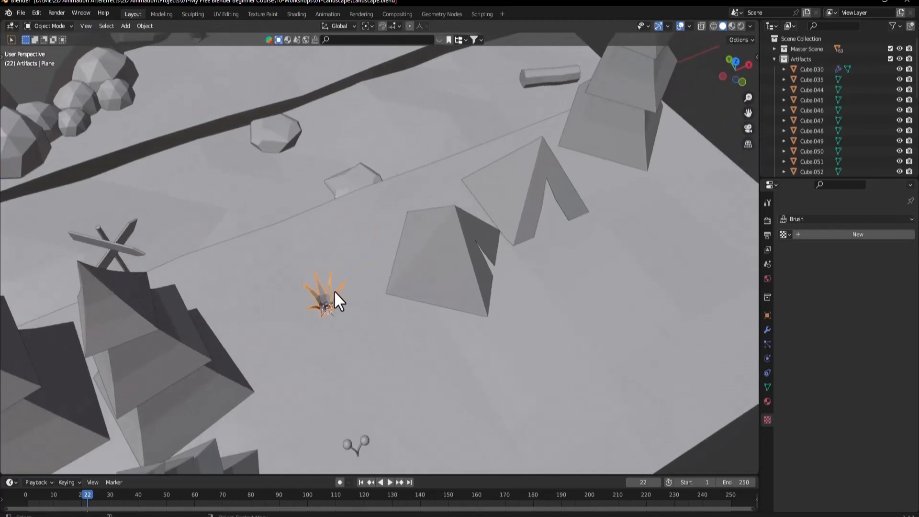
{"action": "key", "text": "KP_7"}
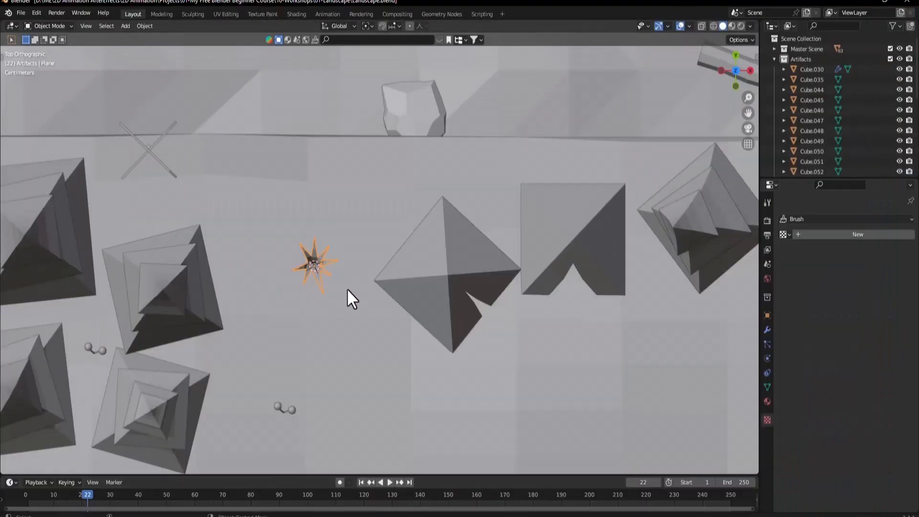
{"action": "key", "text": "g"}
{"action": "left_click", "coordinate": [327, 338]}
- Place two copies of the tuft side by side at the rock behind the tents, the second offset about 0.055 m in X
{"action": "key", "text": "shift+d"}
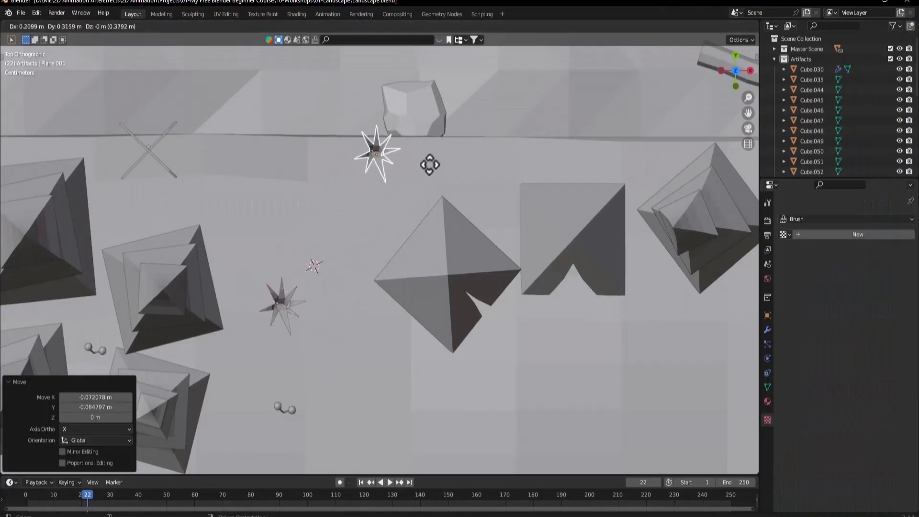
{"action": "left_click", "coordinate": [430, 164]}
{"action": "middle_click_drag", "start_coordinate": [437, 164], "coordinate": [415, 292], "text": "shift"}
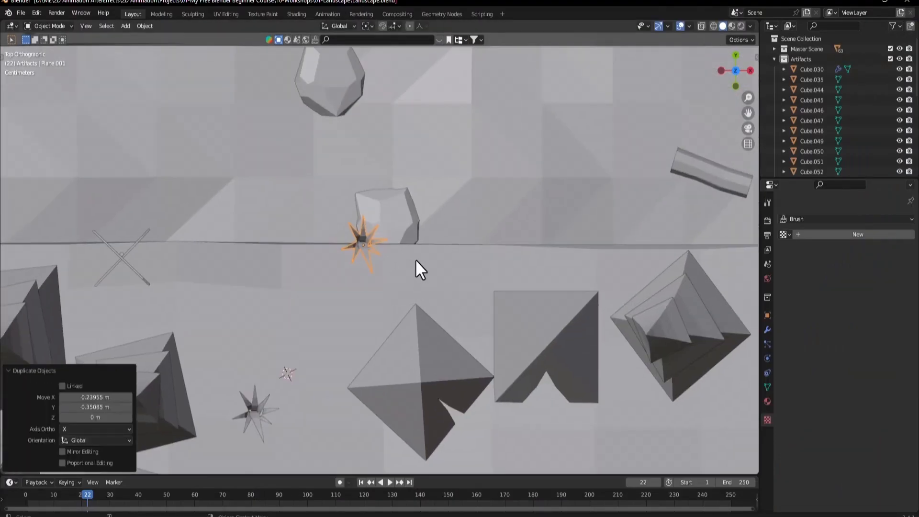
{"action": "key", "text": "shift+d"}
{"action": "left_click", "coordinate": [440, 261]}
- Place three more tuft copies around the farther rock, starting with one offset about -0.169 m in X and 0.403 m in Y
{"action": "middle_click_drag", "start_coordinate": [441, 260], "coordinate": [443, 344], "text": "shift"}
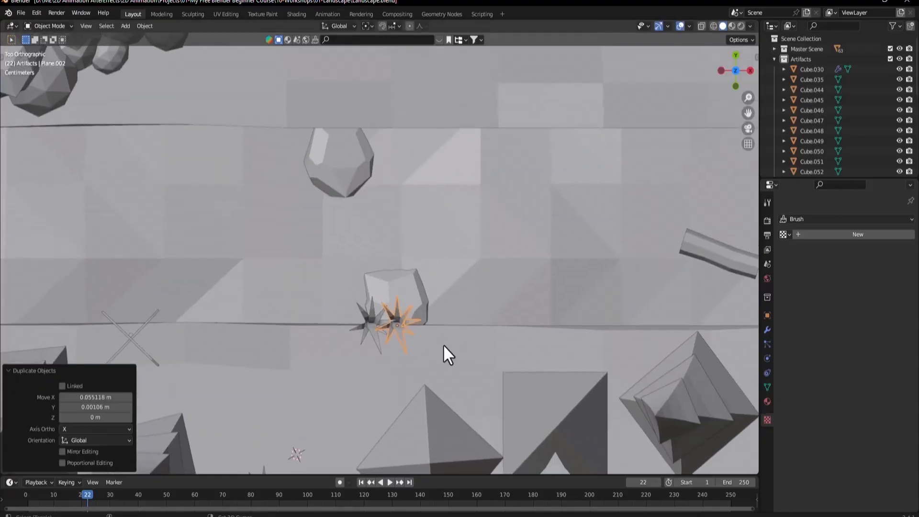
{"action": "key", "text": "shift+d"}
{"action": "left_click", "coordinate": [367, 149]}
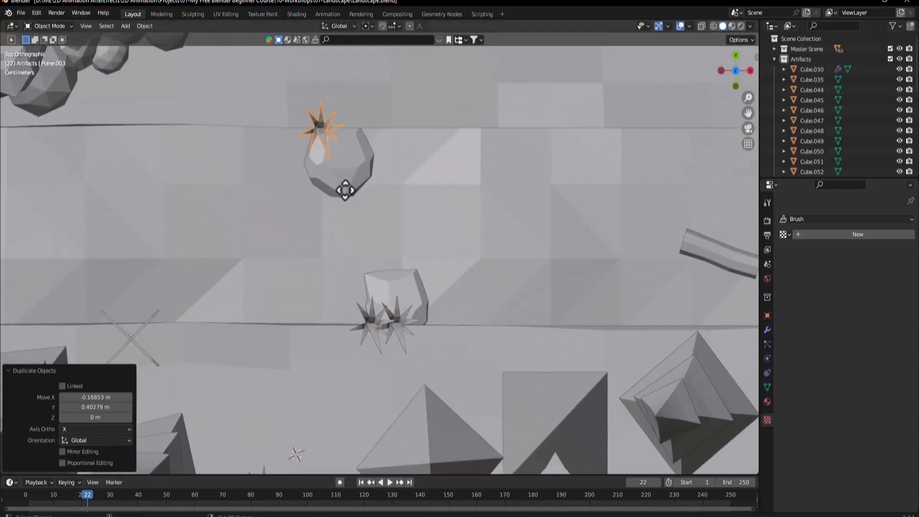
{"action": "key", "text": "shift+d"}
{"action": "left_click", "coordinate": [326, 205]}
{"action": "key", "text": "shift+d"}
{"action": "left_click", "coordinate": [420, 160]}
- Select all three tufts at the farther rock and lower them along Z toward the ground
{"action": "middle_click_drag", "start_coordinate": [420, 159], "coordinate": [447, 229]}
{"action": "left_click", "coordinate": [410, 220], "text": "shift"}
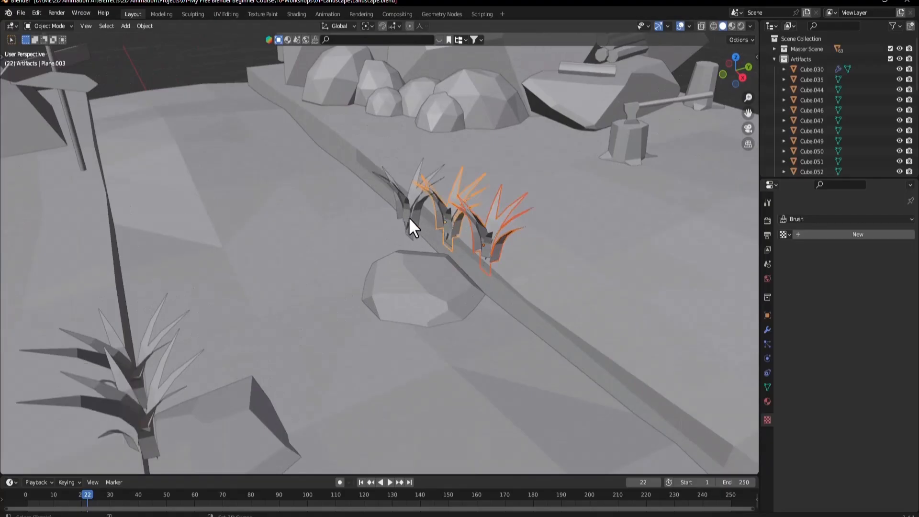
{"action": "key", "text": "g"}
{"action": "key", "text": "z"}
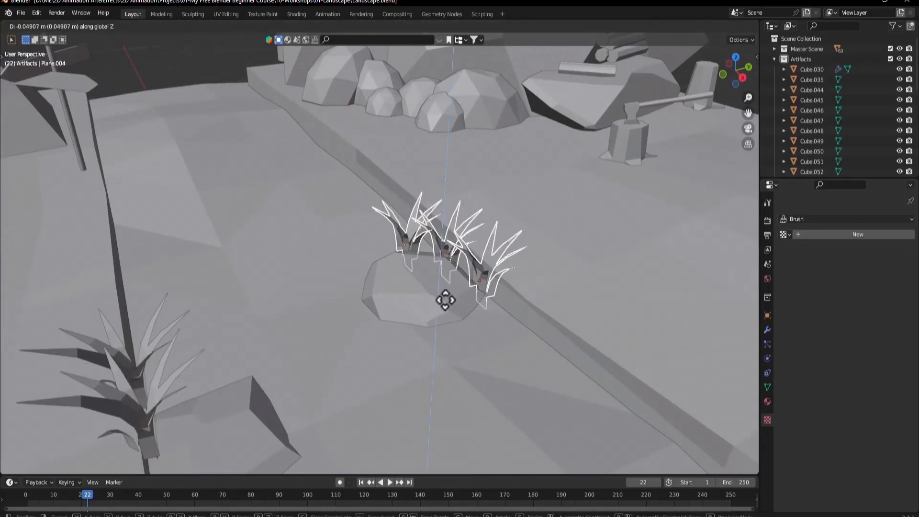
{"action": "left_click", "coordinate": [524, 262]}
- Rotate the end tuft at the farther rock about Z, scale it to 0.605 and move it about -0.026 m in X and 0.017 m in Z
{"action": "middle_click_drag", "start_coordinate": [520, 253], "coordinate": [470, 367]}
{"action": "scroll", "coordinate": [426, 328], "scroll_direction": "up", "scroll_amount": 2}
{"action": "left_click", "coordinate": [470, 327]}
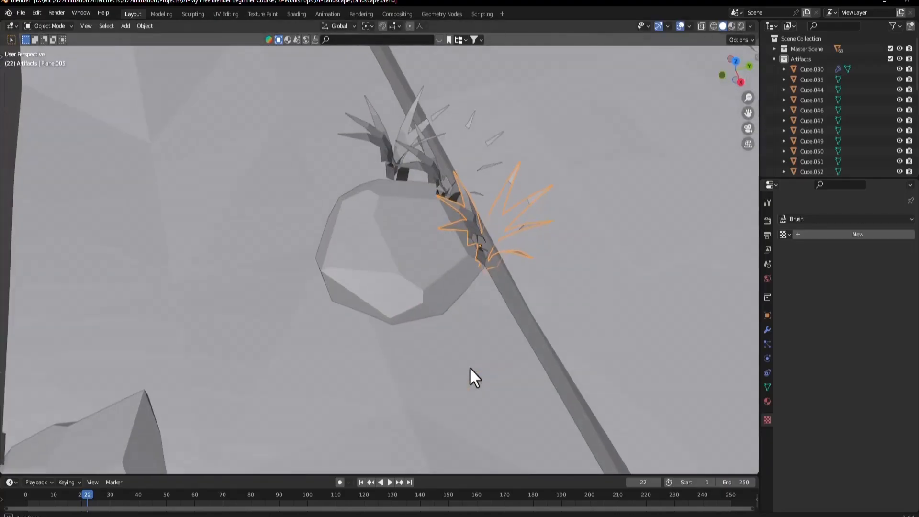
{"action": "key", "text": "r"}
{"action": "key", "text": "z"}
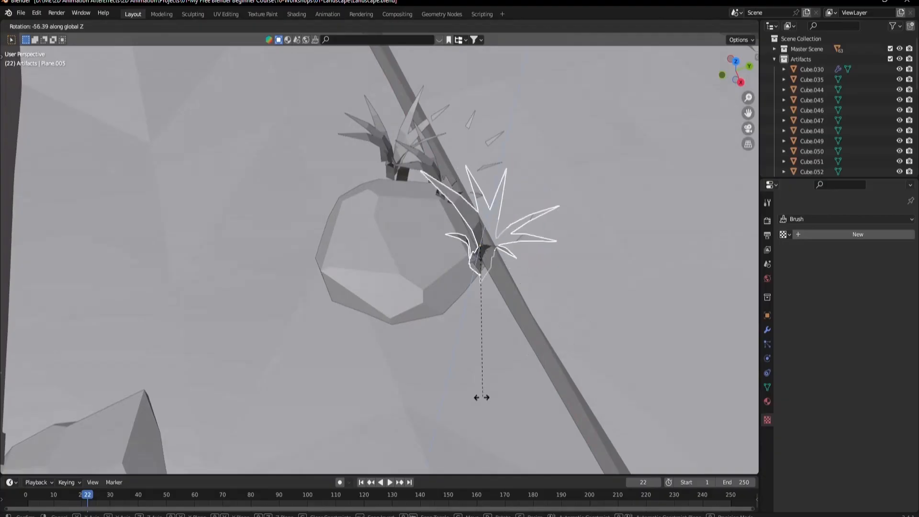
{"action": "left_click", "coordinate": [462, 378]}
{"action": "key", "text": "s"}
{"action": "left_click", "coordinate": [515, 338]}
{"action": "key", "text": "g"}
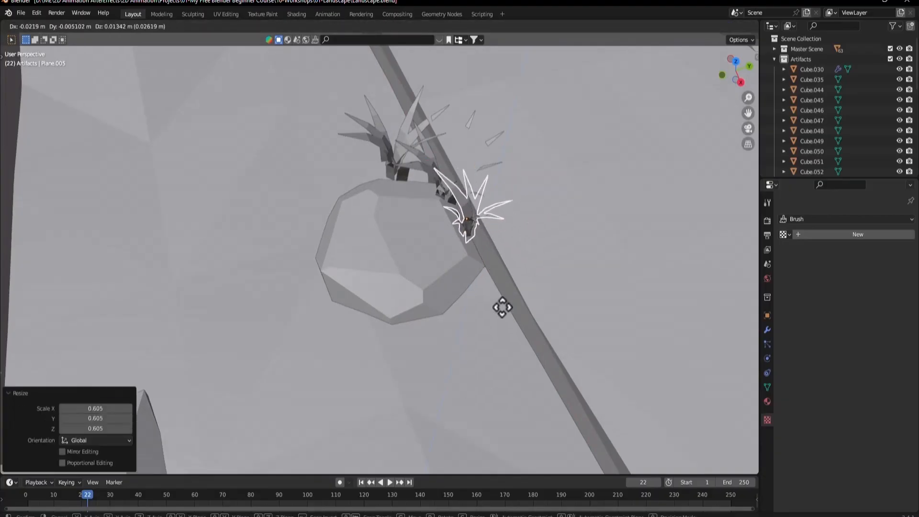
{"action": "left_click", "coordinate": [494, 258]}
{"action": "middle_click_drag", "start_coordinate": [494, 258], "coordinate": [475, 345]}
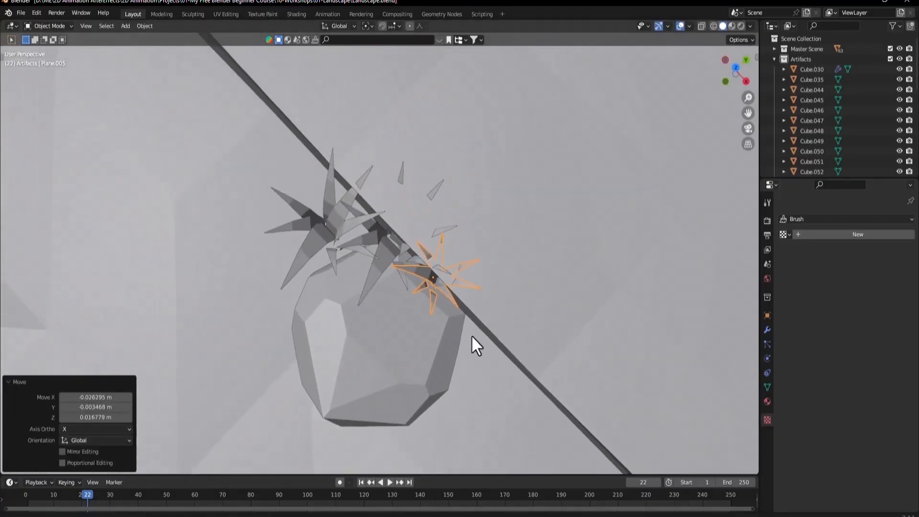
- Nudge the end tuft at the farther rock, and move the middle tuft about -0.007 m in X, -0.006 m in Y and 0.031 m in Z
{"action": "key", "text": "g"}
{"action": "left_click", "coordinate": [451, 327]}
{"action": "key", "text": "g"}
{"action": "left_click", "coordinate": [395, 316]}
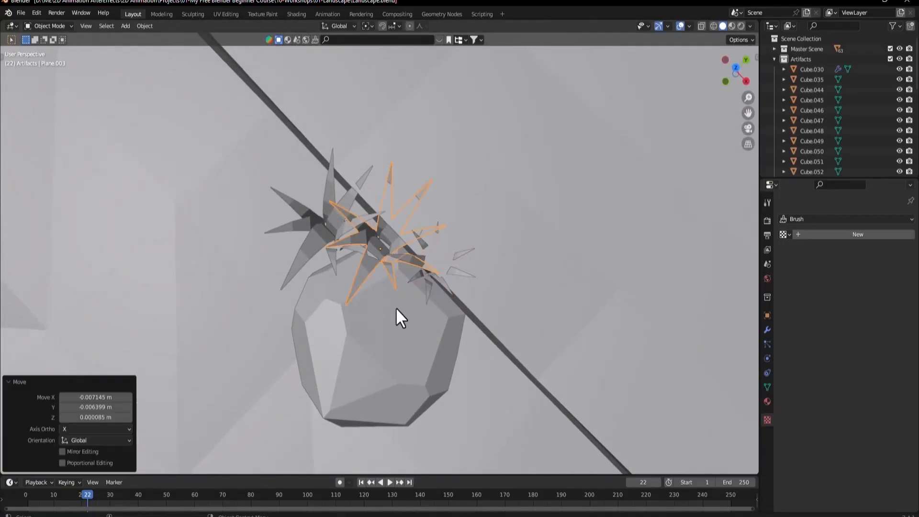
{"action": "middle_click_drag", "start_coordinate": [396, 316], "coordinate": [369, 256]}
{"action": "key", "text": "g"}
{"action": "key", "text": "z"}
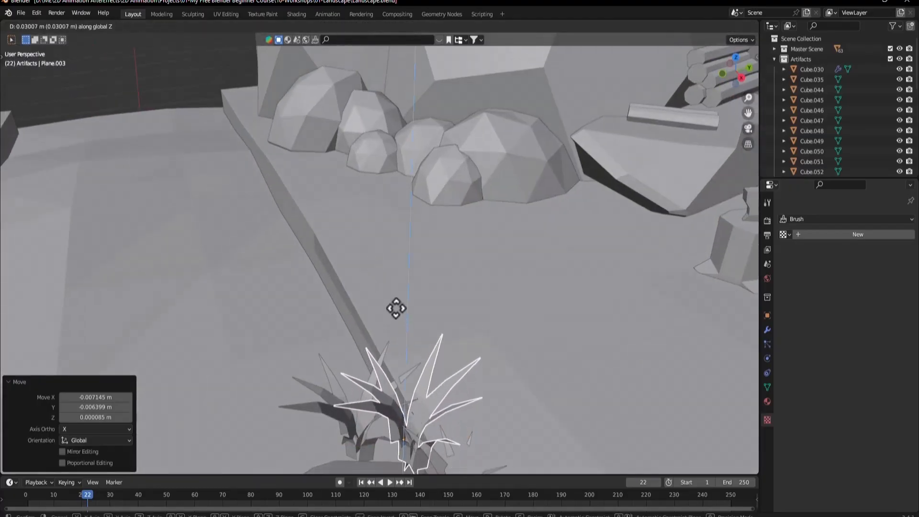
{"action": "left_click", "coordinate": [396, 311]}
- Move the other outer tuft about 0.019 m in X and 0.012 m in Y, resize it, and scale the middle tuft to 0.780
{"action": "middle_click_drag", "start_coordinate": [391, 412], "coordinate": [294, 402]}
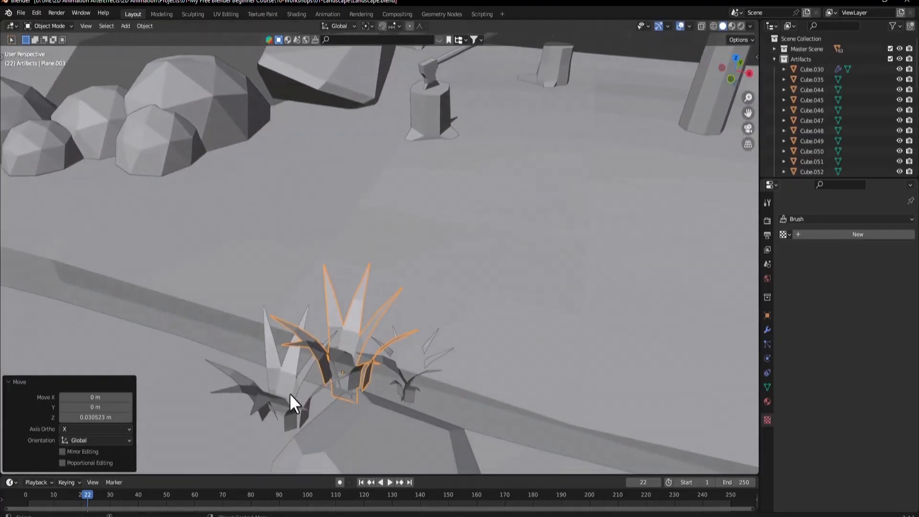
{"action": "left_click", "coordinate": [277, 412]}
{"action": "key", "text": "g"}
{"action": "left_click", "coordinate": [283, 414]}
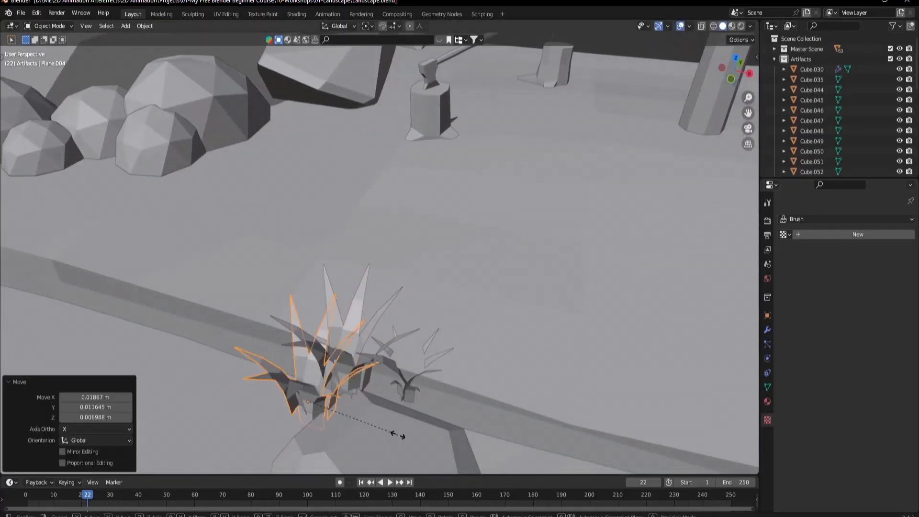
{"action": "key", "text": "s"}
{"action": "left_click", "coordinate": [383, 414]}
{"action": "key", "text": "s"}
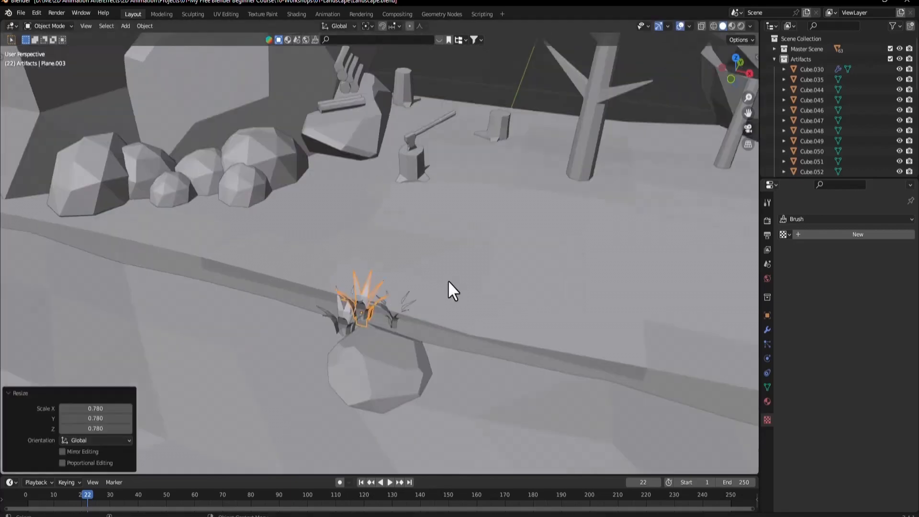
- Move the small end tuft against the farther rock, about -0.004 m in X, -0.013 m in Y and -0.007 m in Z, then nudge it down slightly
{"action": "middle_click_drag", "start_coordinate": [449, 281], "coordinate": [389, 325]}
{"action": "scroll", "coordinate": [405, 342], "scroll_direction": "up", "scroll_amount": 4}
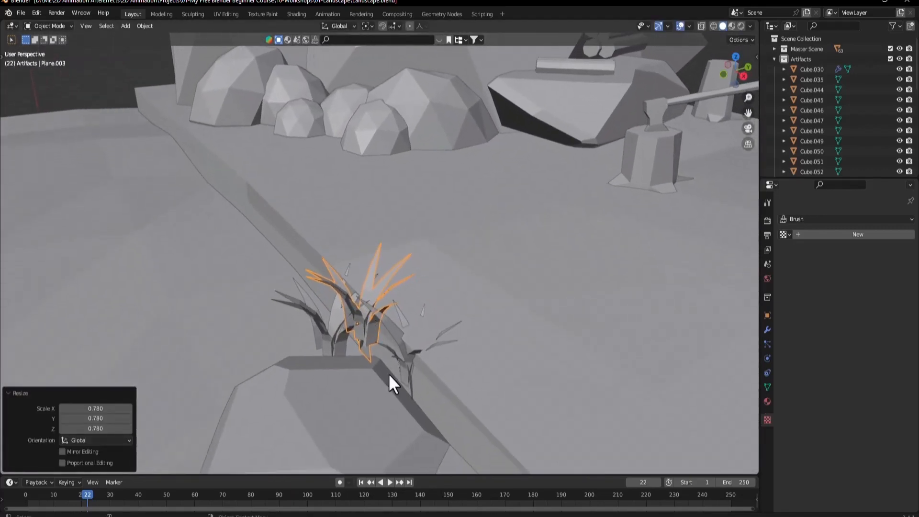
{"action": "middle_click_drag", "start_coordinate": [388, 373], "coordinate": [407, 379]}
{"action": "left_click", "coordinate": [423, 389]}
{"action": "key", "text": "g"}
{"action": "left_click", "coordinate": [406, 407]}
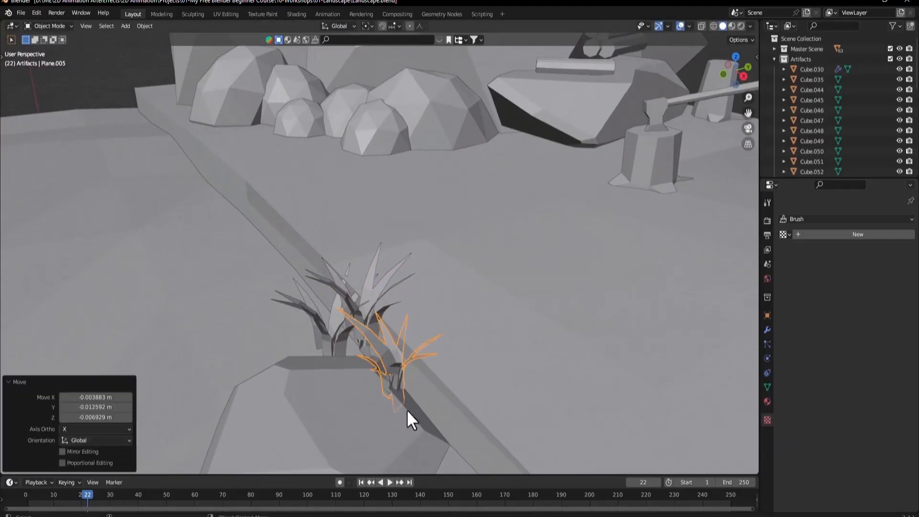
{"action": "middle_click_drag", "start_coordinate": [407, 410], "coordinate": [386, 413]}
{"action": "key", "text": "g"}
{"action": "left_click", "coordinate": [403, 386]}
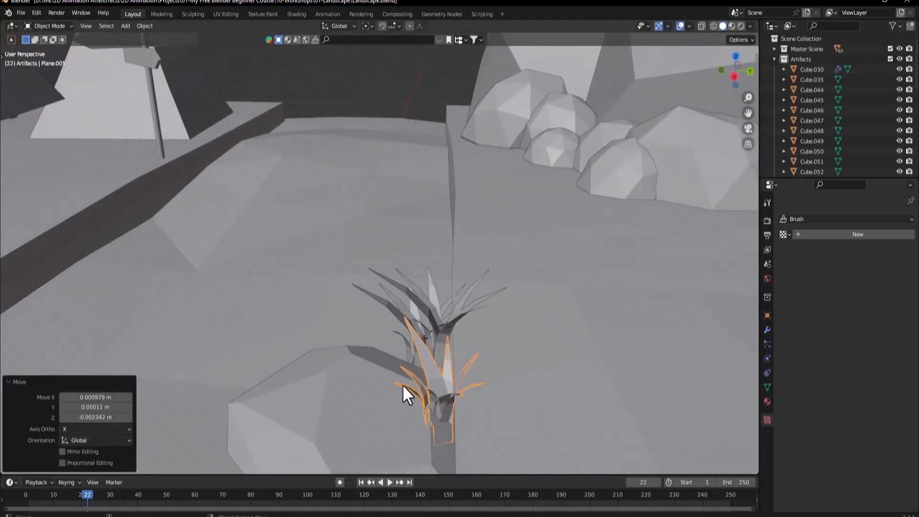
- Reposition the rear tufts of the farther rock's cluster with two more small moves
{"action": "left_click", "coordinate": [443, 334]}
{"action": "middle_click_drag", "start_coordinate": [444, 331], "coordinate": [431, 282]}
{"action": "key", "text": "g"}
{"action": "left_click", "coordinate": [419, 335]}
{"action": "key", "text": "g"}
{"action": "left_click", "coordinate": [369, 277]}
- Rotate the front tuft at the rock behind the tents about Z and scale it to 0.728
{"action": "left_click", "coordinate": [434, 325]}
{"action": "key", "text": "r"}
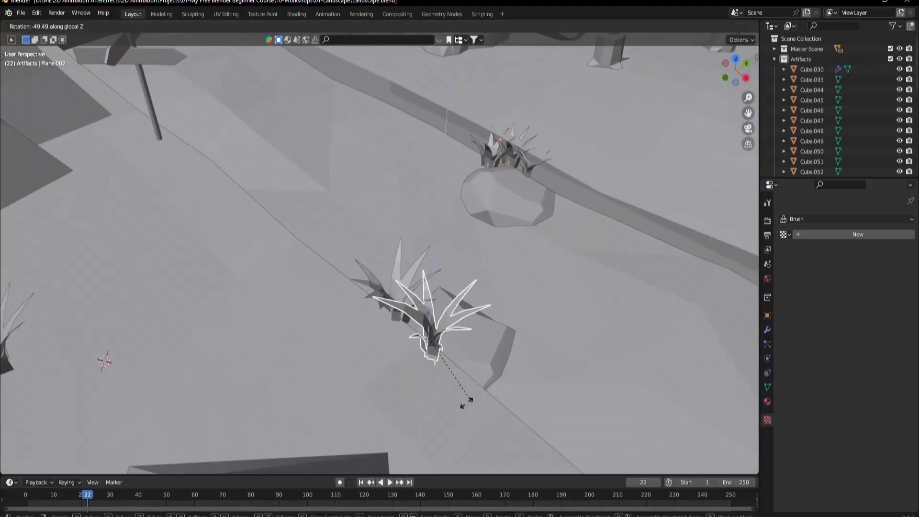
{"action": "left_click", "coordinate": [408, 410]}
{"action": "key", "text": "s"}
{"action": "left_click", "coordinate": [502, 364]}
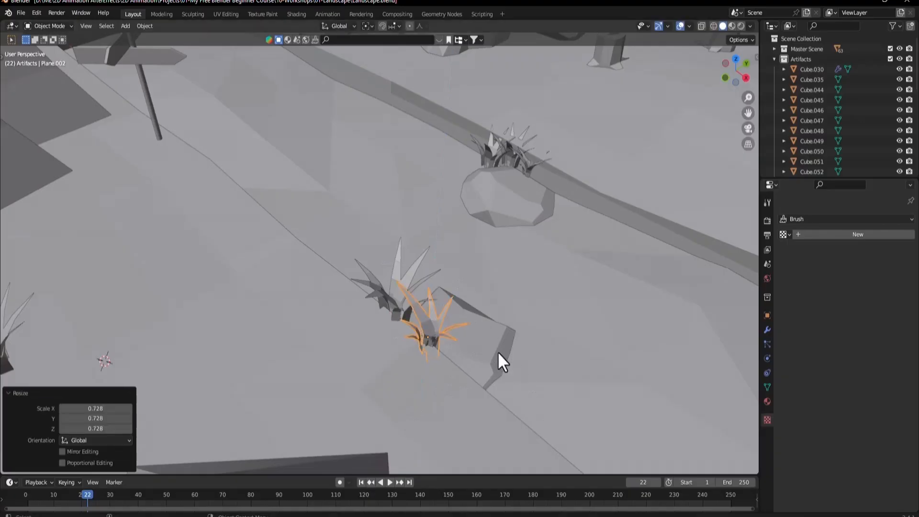
- Shift the larger tuft at the rock behind the tents over the rock and lower it about 0.022 m in Z
{"action": "middle_click_drag", "start_coordinate": [501, 363], "coordinate": [452, 357]}
{"action": "left_click", "coordinate": [397, 346]}
{"action": "middle_click_drag", "start_coordinate": [396, 345], "coordinate": [305, 286]}
{"action": "key", "text": "g"}
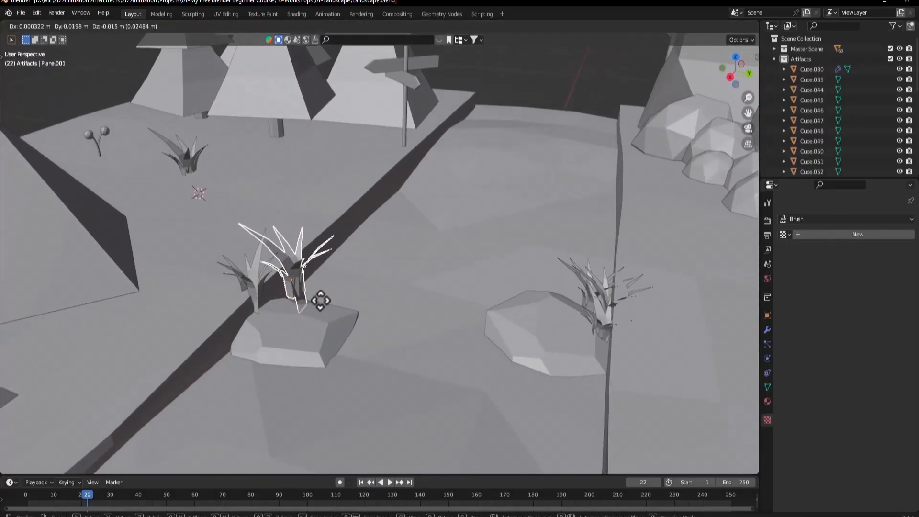
{"action": "left_click", "coordinate": [312, 301]}
{"action": "key", "text": "g"}
{"action": "key", "text": "z"}
{"action": "left_click", "coordinate": [295, 321]}
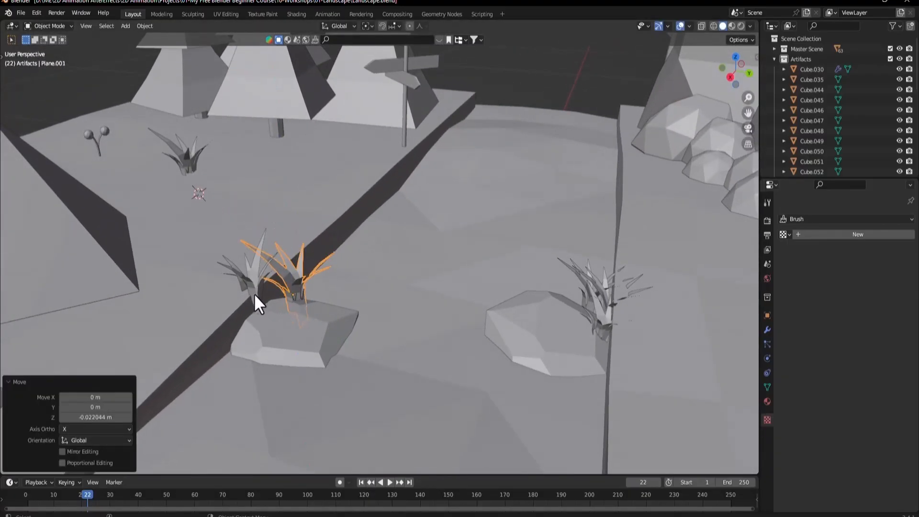
- Move the smaller tuft at the rock behind the tents onto the rock's edge and lower it about 0.012 m in Z
{"action": "left_click", "coordinate": [254, 294]}
{"action": "key", "text": "g"}
{"action": "left_click", "coordinate": [278, 313]}
{"action": "key", "text": "g"}
{"action": "key", "text": "z"}
{"action": "left_click", "coordinate": [280, 323]}
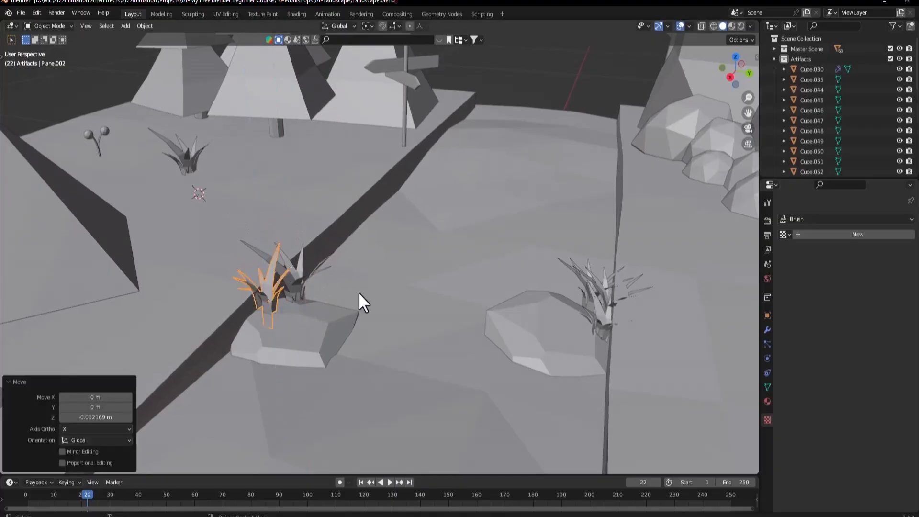
- Examine the reference image for the placement of the grass tufts around the trees, river banks and campsite
{"action": "scroll", "coordinate": [358, 292], "scroll_direction": "down", "scroll_amount": 8}
{"action": "middle_click_drag", "start_coordinate": [339, 256], "coordinate": [375, 478]}
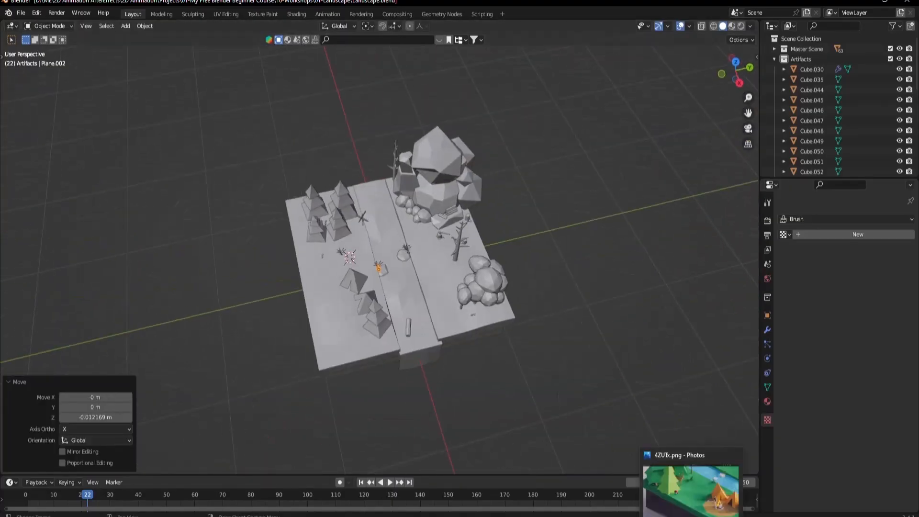
{"action": "left_click", "coordinate": [691, 516]}
{"action": "left_click_drag", "start_coordinate": [411, 308], "coordinate": [170, 472]}
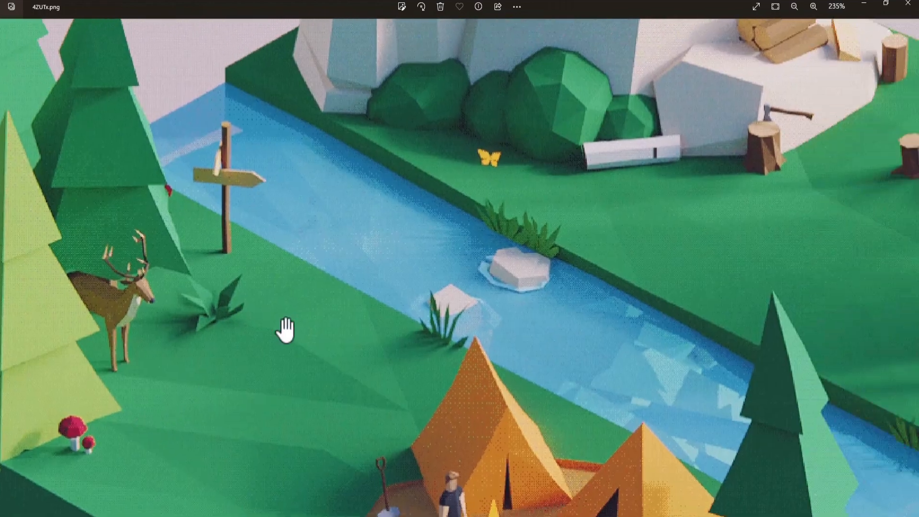
{"action": "scroll", "coordinate": [459, 287], "scroll_direction": "down", "scroll_amount": 4}
{"action": "left_click_drag", "start_coordinate": [458, 299], "coordinate": [286, 300]}
{"action": "left_click_drag", "start_coordinate": [566, 336], "coordinate": [892, 224]}
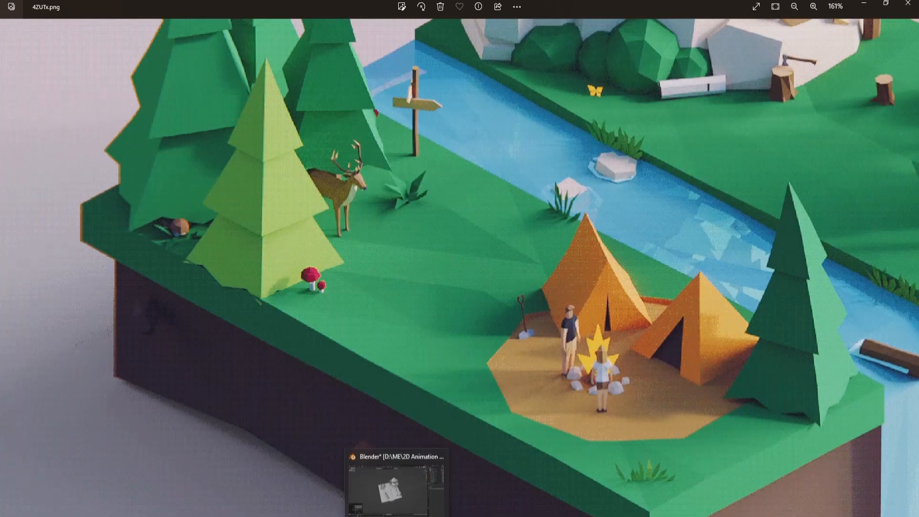
{"action": "left_click", "coordinate": [378, 512]}
- In top view, duplicate the lone tuft beside the pines to the corner in front of the tents, about 1.05 m in X and -0.18 m in Y
{"action": "left_click", "coordinate": [306, 243]}
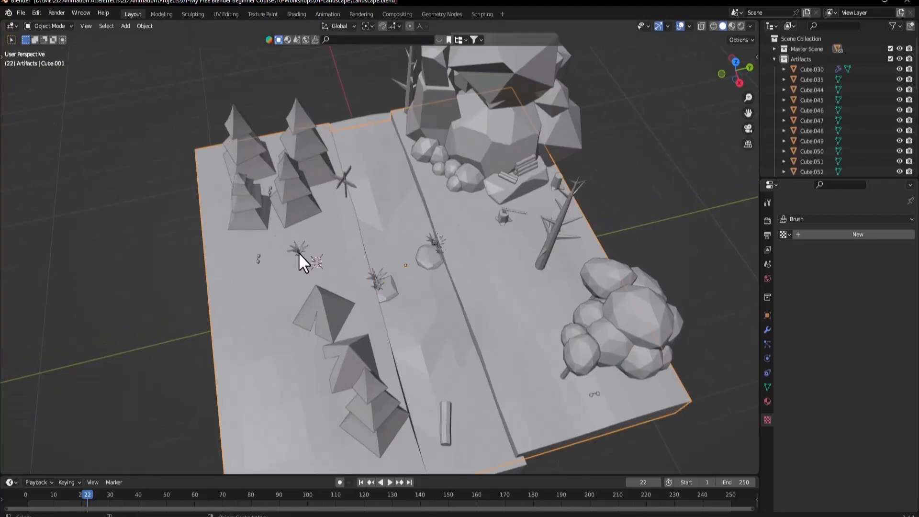
{"action": "left_click", "coordinate": [298, 250]}
{"action": "key", "text": "KP_7"}
{"action": "key", "text": "shift+d"}
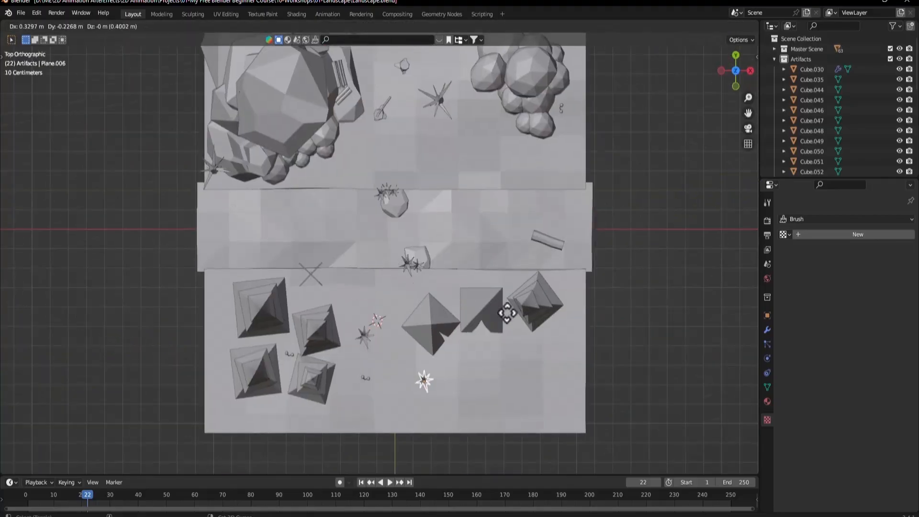
{"action": "left_click", "coordinate": [580, 273]}
- Place two more tuft copies, one about 1.44 m in Y beside the round trees, the next about -1.50 m in X and -1.54 m in Y between the pines
{"action": "key", "text": "shift+d"}
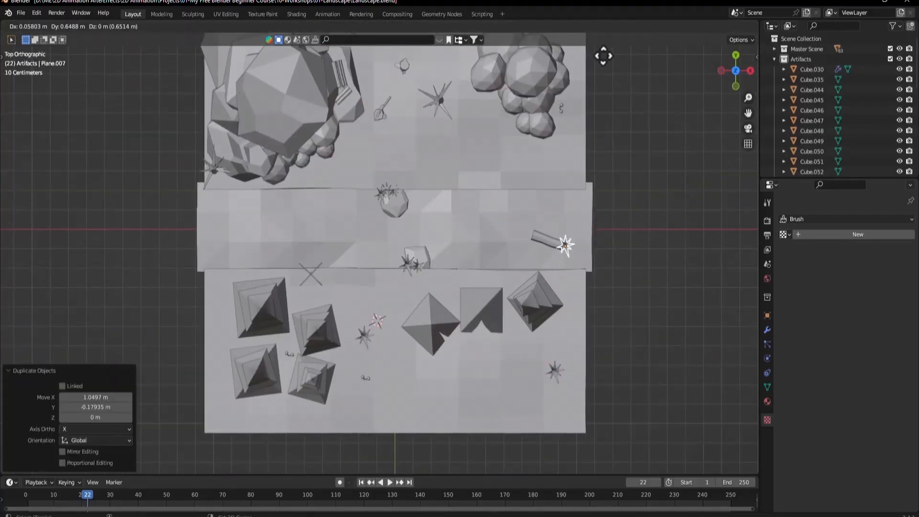
{"action": "left_click", "coordinate": [579, 453]}
{"action": "key", "text": "shift+d"}
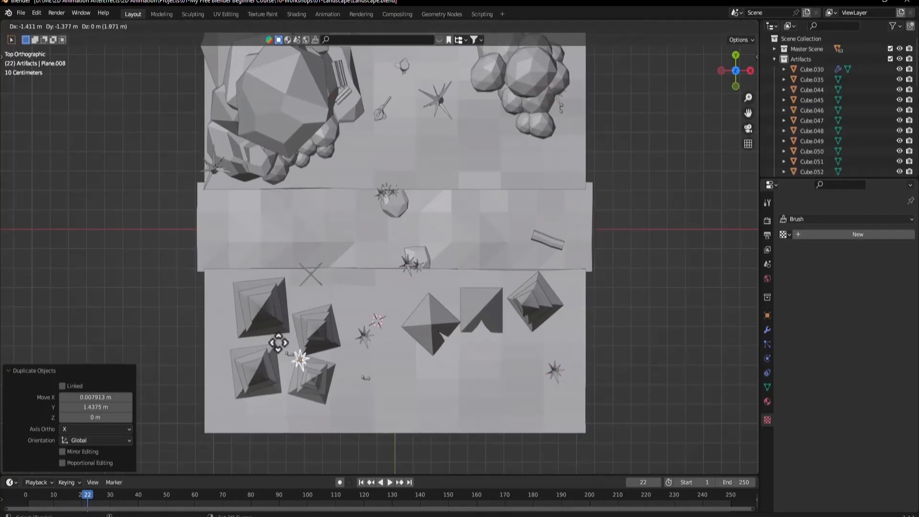
{"action": "left_click", "coordinate": [261, 374]}
- Rotate the tuft copy between the pines and scale it to 0.916
{"action": "key", "text": "r"}
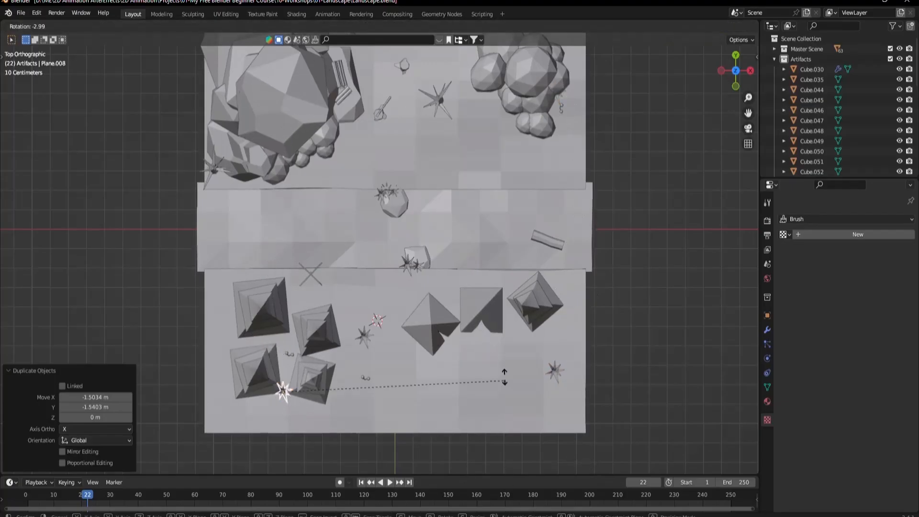
{"action": "left_click", "coordinate": [422, 251]}
{"action": "key", "text": "s"}
{"action": "left_click", "coordinate": [464, 319]}
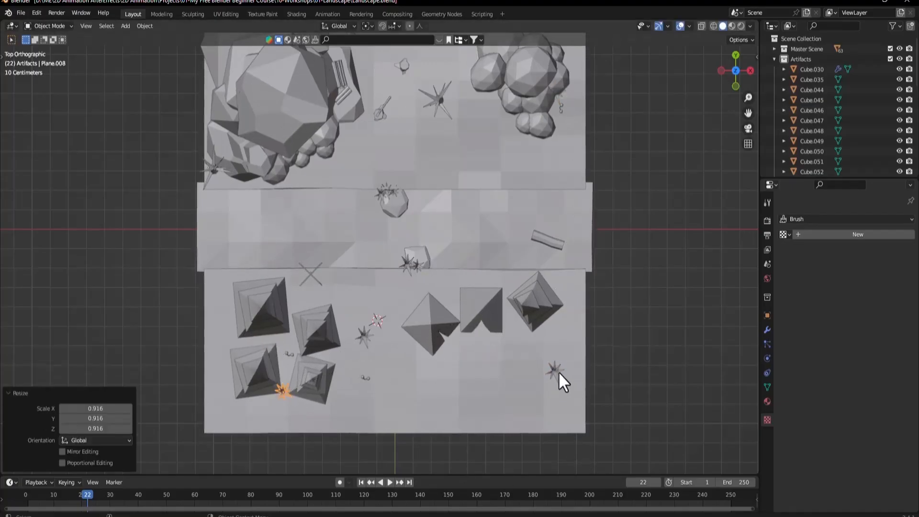
- Rotate the tuft at the corner in front of the tents by 39.5° and scale it down to about 0.83
{"action": "left_click", "coordinate": [556, 372]}
{"action": "key", "text": "r"}
{"action": "left_click", "coordinate": [624, 444]}
{"action": "key", "text": "s"}
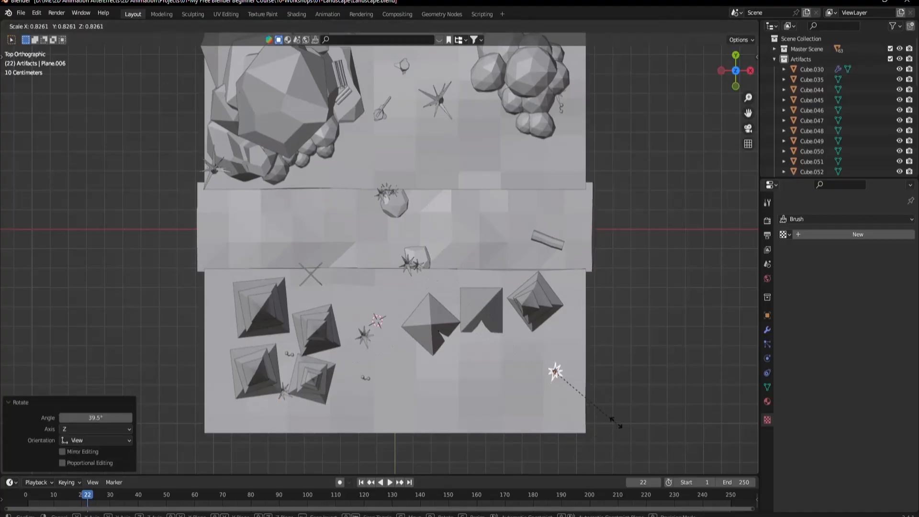
{"action": "left_click", "coordinate": [612, 424]}
{"action": "left_click", "coordinate": [559, 102]}
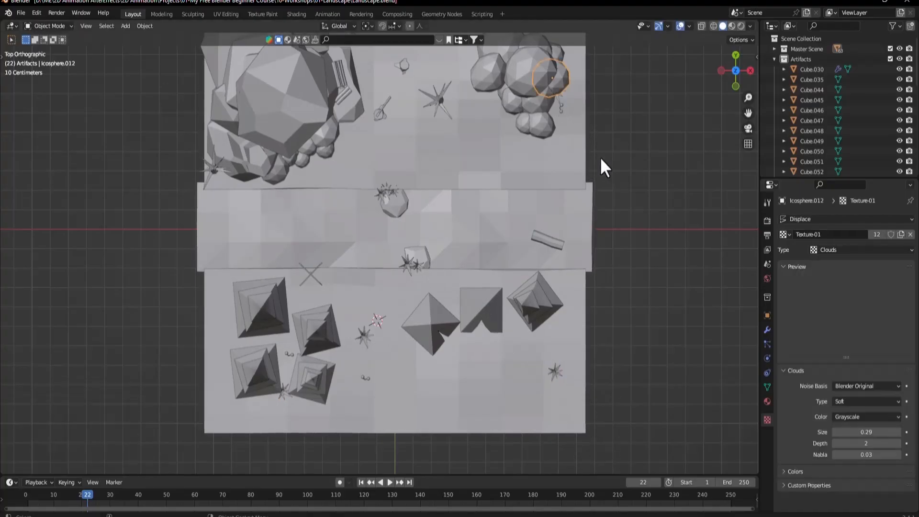
{"action": "middle_click_drag", "start_coordinate": [601, 164], "coordinate": [574, 172]}
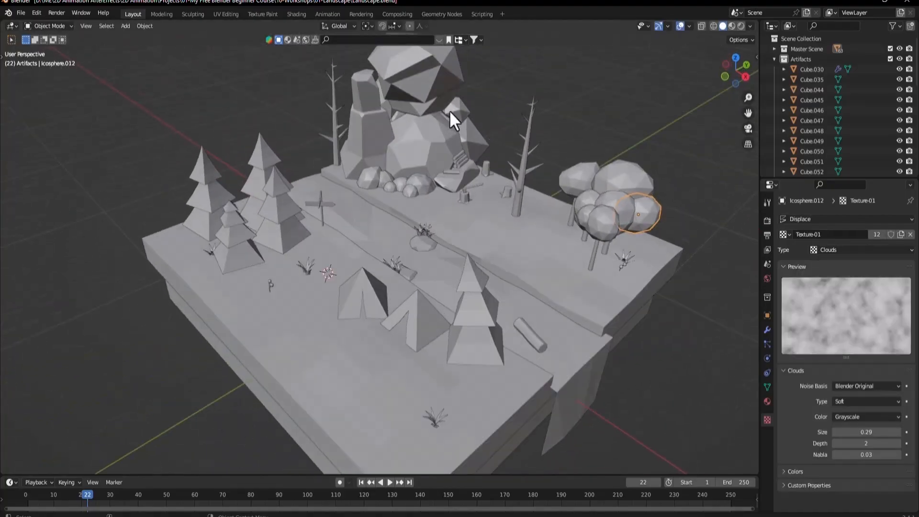
- Examine the reference image for remaining details around the campsite, river and bear, and compare them with the model
{"action": "left_click", "coordinate": [692, 496]}
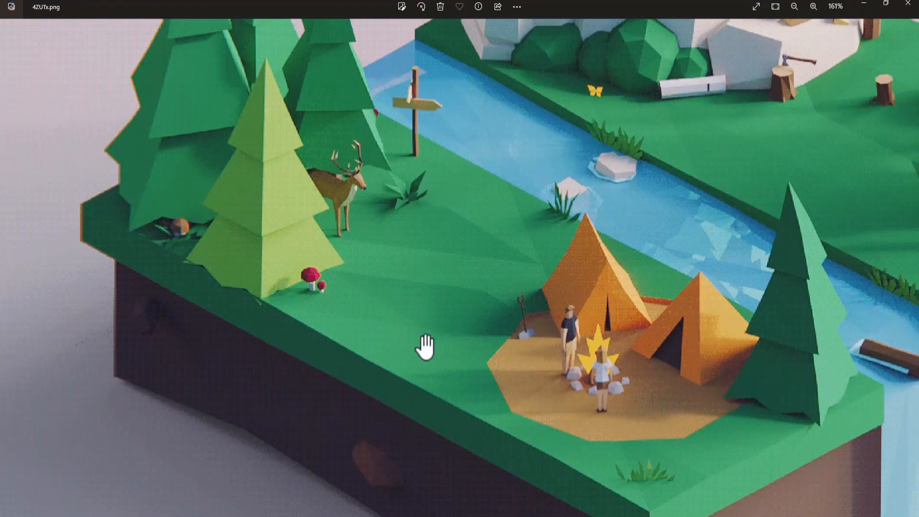
{"action": "left_click_drag", "start_coordinate": [601, 239], "coordinate": [353, 336]}
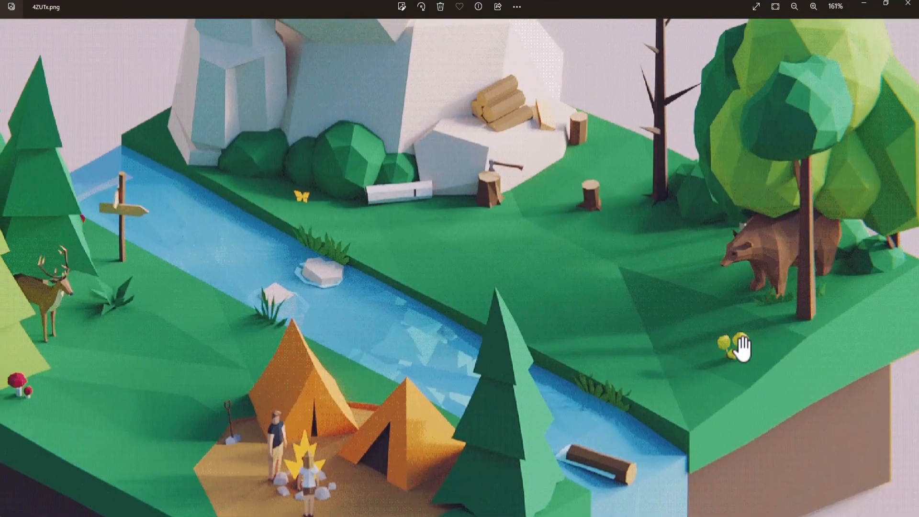
{"action": "left_click_drag", "start_coordinate": [693, 299], "coordinate": [547, 159]}
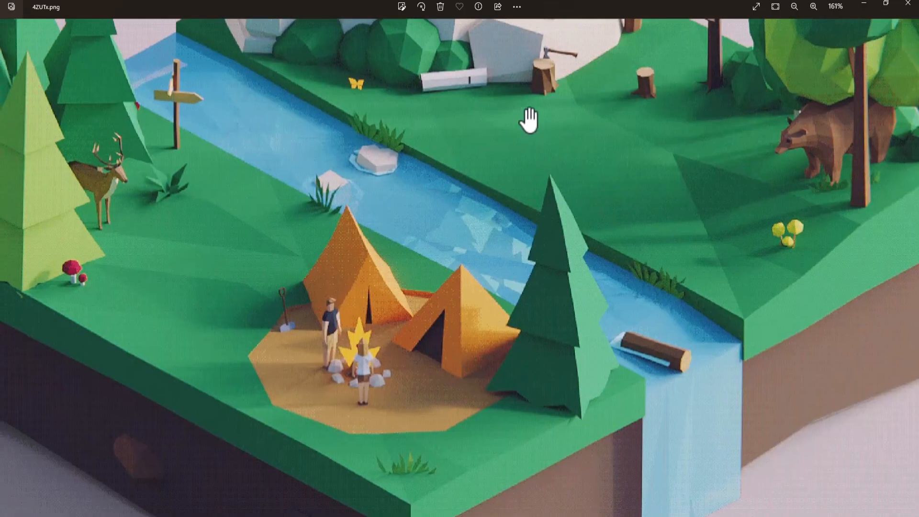
{"action": "left_click_drag", "start_coordinate": [529, 120], "coordinate": [554, 164]}
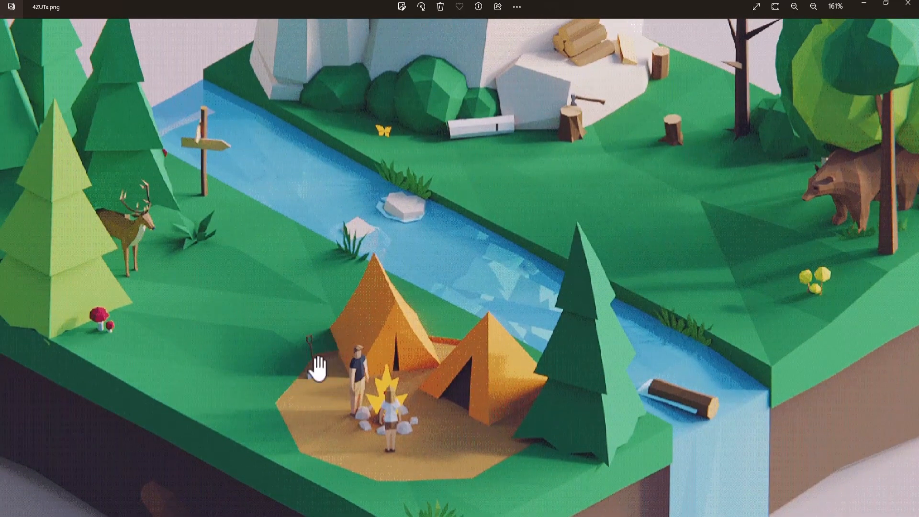
{"action": "left_click", "coordinate": [864, 4]}
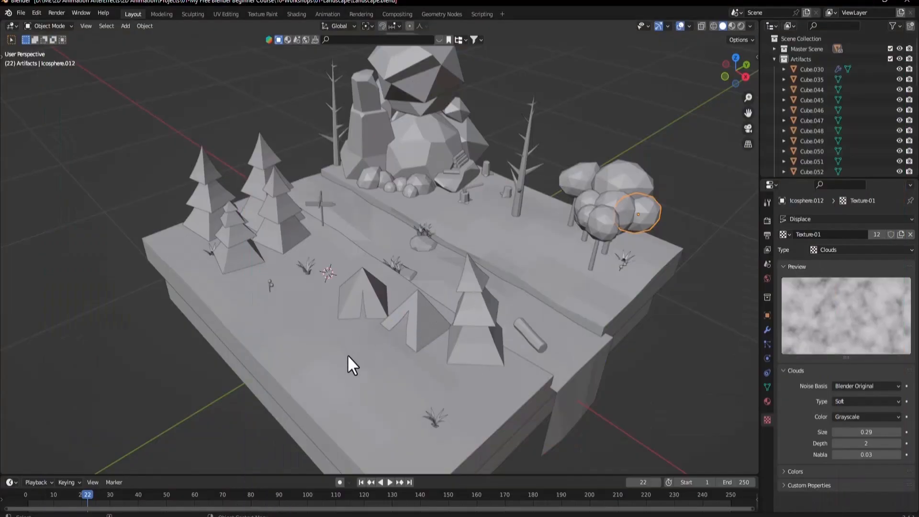
{"action": "middle_click_drag", "start_coordinate": [347, 354], "coordinate": [354, 355]}
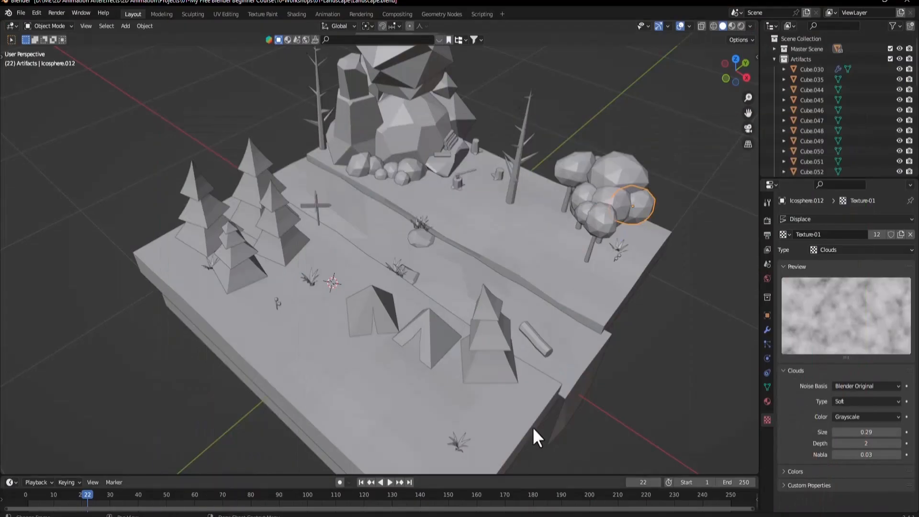
{"action": "middle_click_drag", "start_coordinate": [532, 427], "coordinate": [467, 308]}
{"action": "scroll", "coordinate": [466, 308], "scroll_direction": "up", "scroll_amount": 3}
{"action": "left_click", "coordinate": [691, 516]}
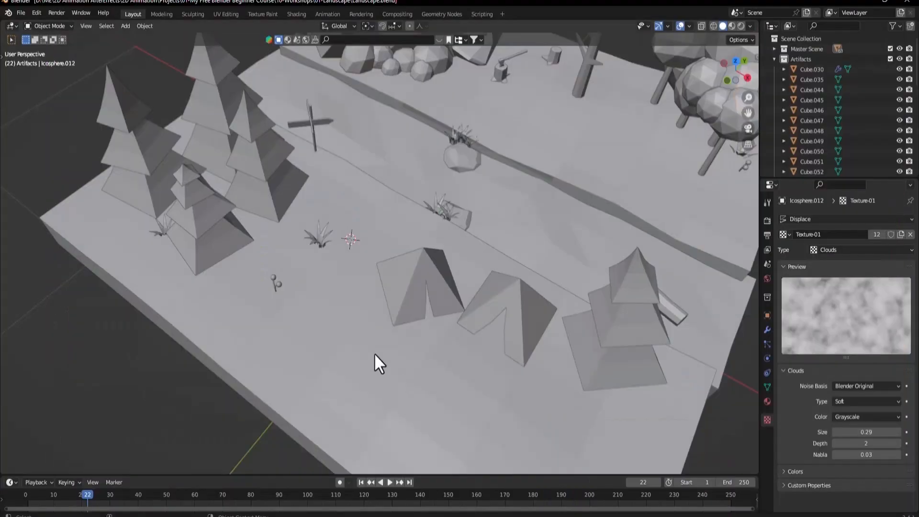
- Place the 3D cursor on the open ground in front of the tent nearest the pines
{"action": "scroll", "coordinate": [374, 352], "scroll_direction": "up", "scroll_amount": 5}
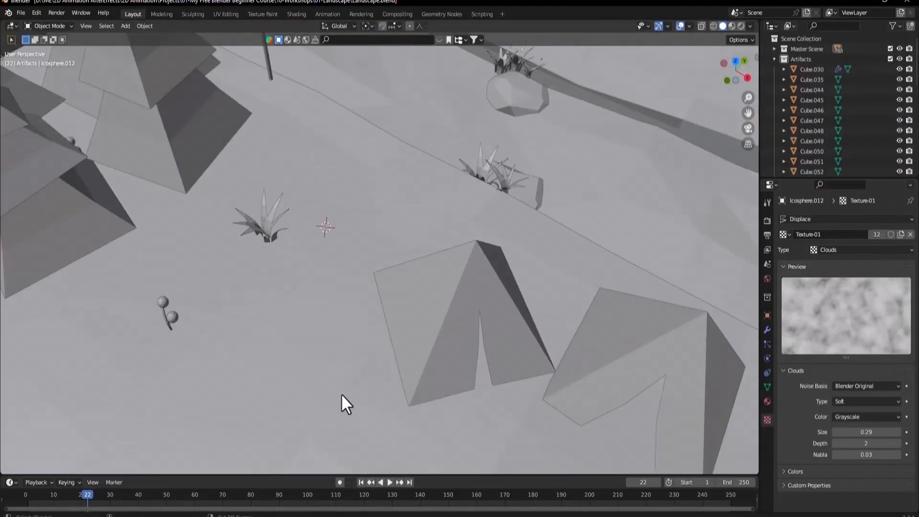
{"action": "right_click_drag", "start_coordinate": [341, 393], "coordinate": [337, 386], "text": "shift"}
{"action": "scroll", "coordinate": [406, 318], "scroll_direction": "up", "scroll_amount": 3}
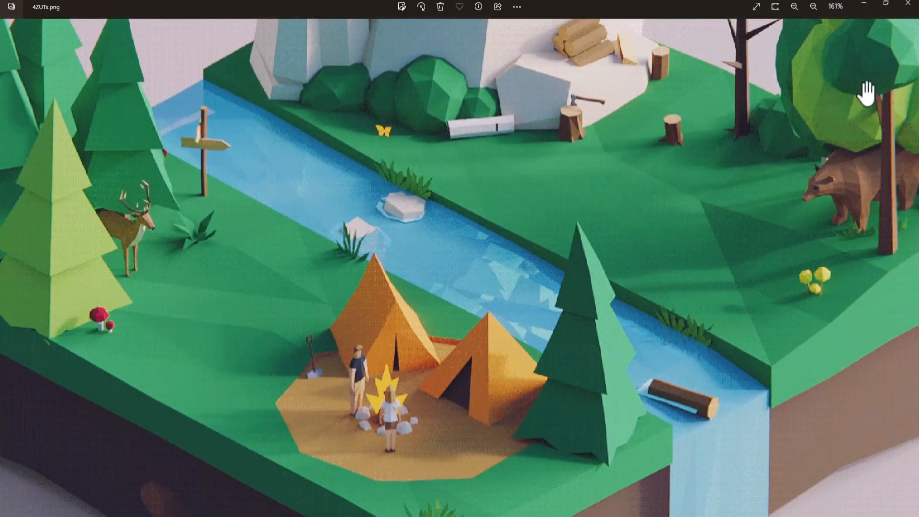
{"action": "left_click", "coordinate": [864, 4]}
- Add a 2 m plane at the 3D cursor, scale it to 0.111 and shrink it further
{"action": "key", "text": "shift+a"}
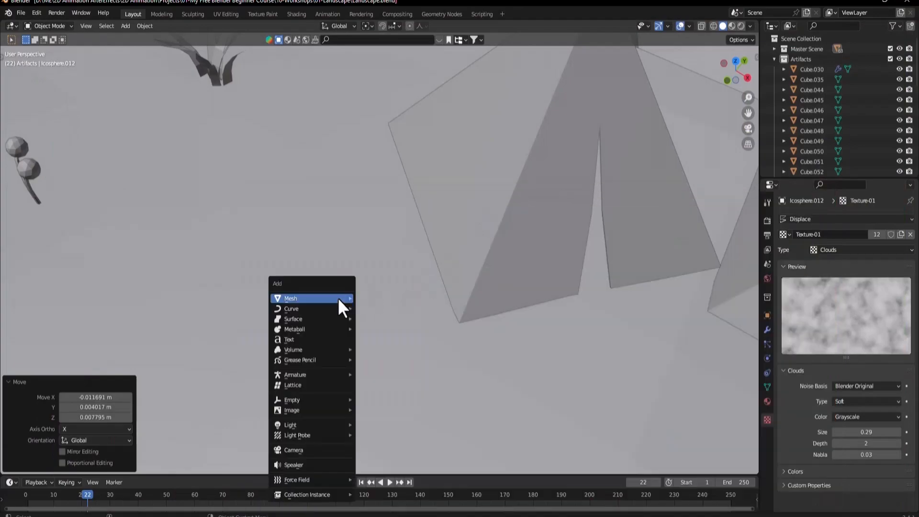
{"action": "mouse_move", "coordinate": [337, 298]}
{"action": "left_click", "coordinate": [375, 76]}
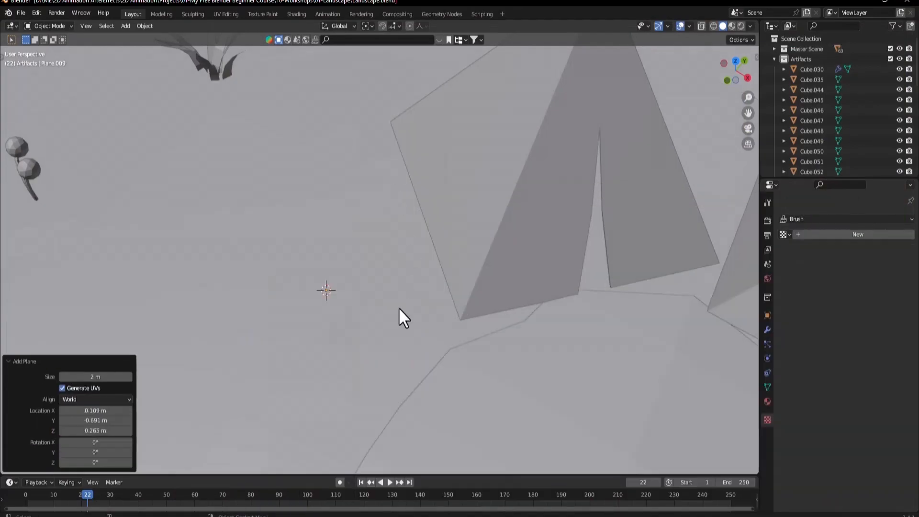
{"action": "key", "text": "s"}
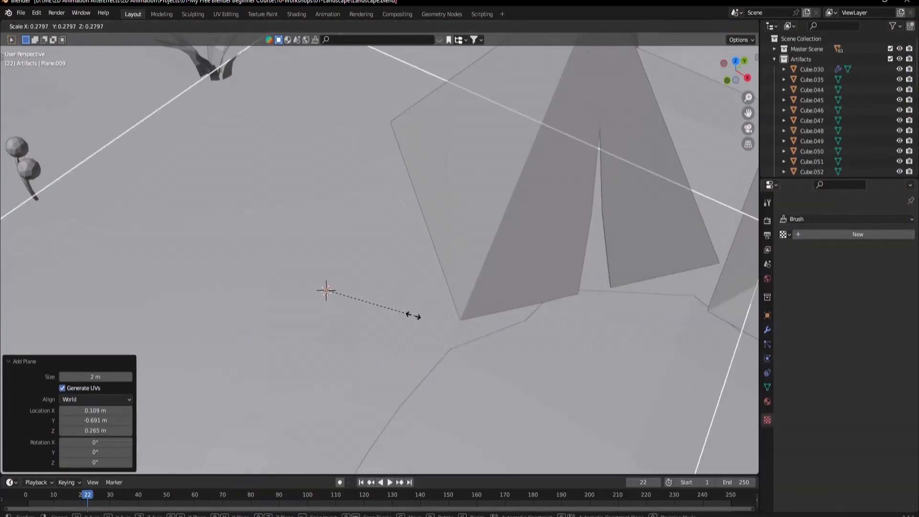
{"action": "left_click", "coordinate": [355, 295]}
{"action": "key", "text": "s"}
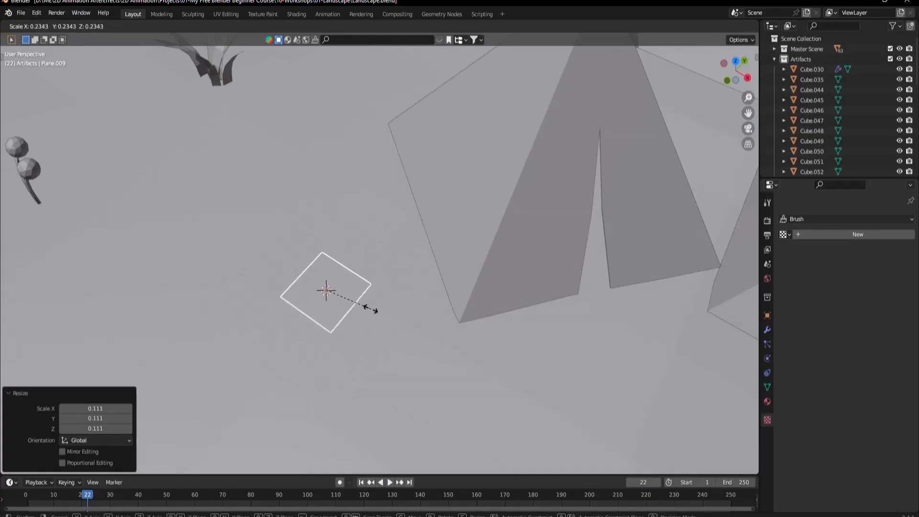
- Scale the new plane down by a factor of about 0.127 and rotate it 90° about its local X axis to stand upright
{"action": "left_click", "coordinate": [347, 307]}
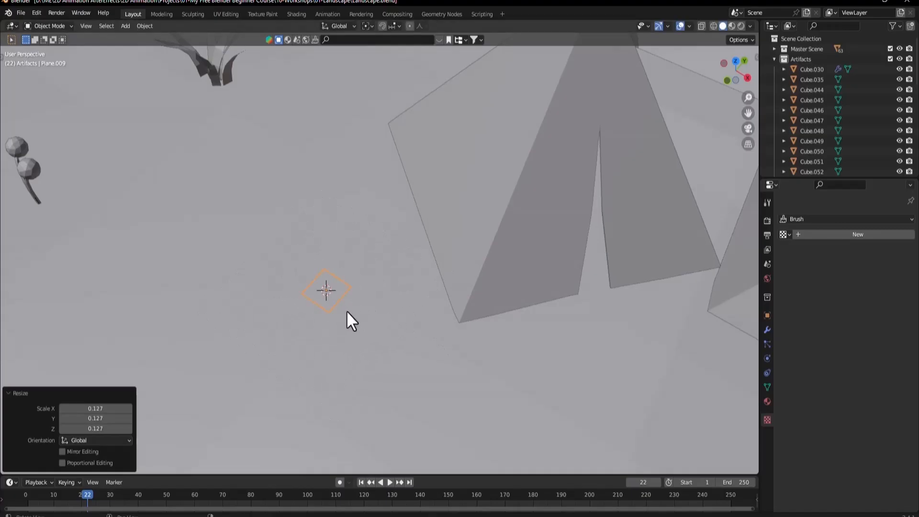
{"action": "middle_click_drag", "start_coordinate": [346, 310], "coordinate": [397, 297]}
{"action": "key", "text": "r"}
{"action": "key", "text": "x"}
{"action": "key", "text": "x"}
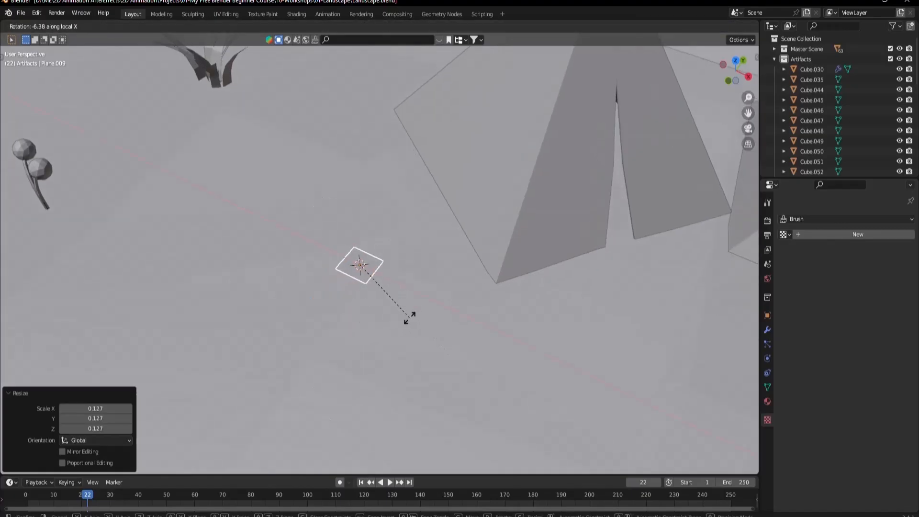
{"action": "type", "text": "90"}
{"action": "key", "text": "Return"}
- Rotate the upright plane about 86° around global Z and raise it along Z clear of the ground
{"action": "key", "text": "r"}
{"action": "key", "text": "z"}
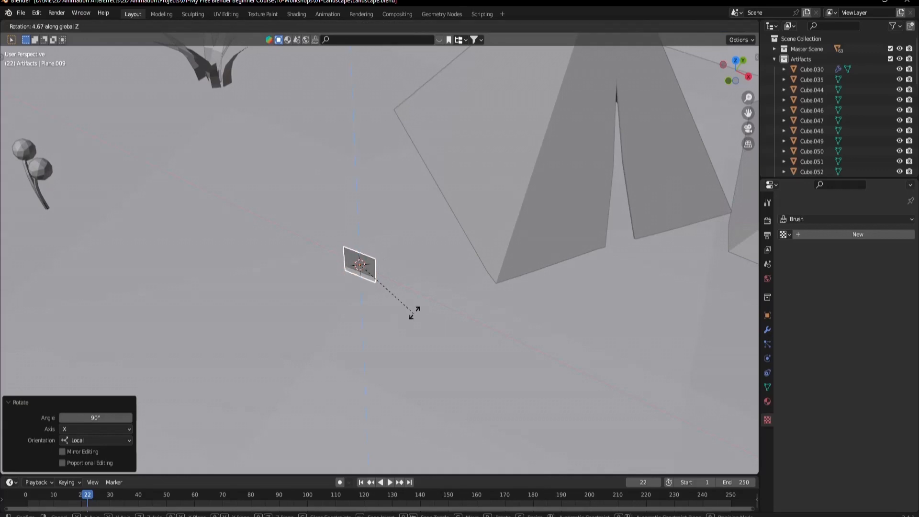
{"action": "left_click", "coordinate": [411, 217]}
{"action": "scroll", "coordinate": [427, 294], "scroll_direction": "up", "scroll_amount": 4}
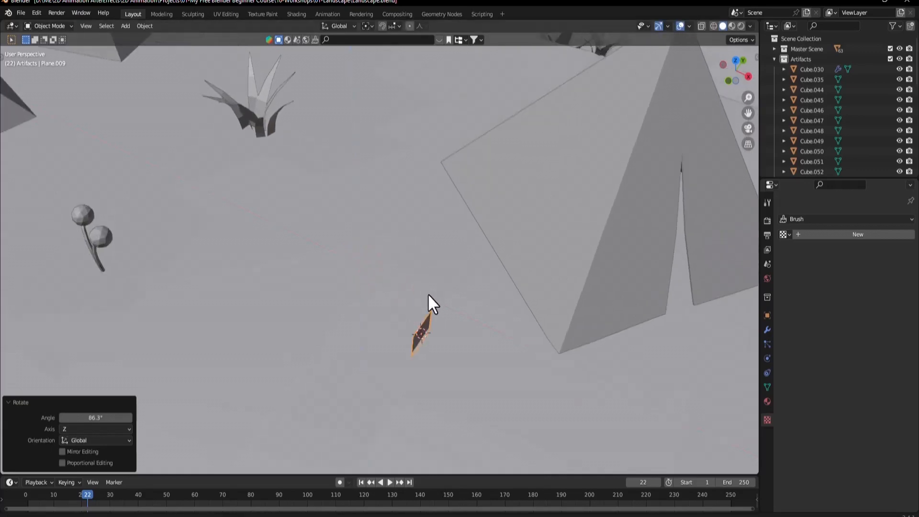
{"action": "key", "text": "g"}
{"action": "key", "text": "z"}
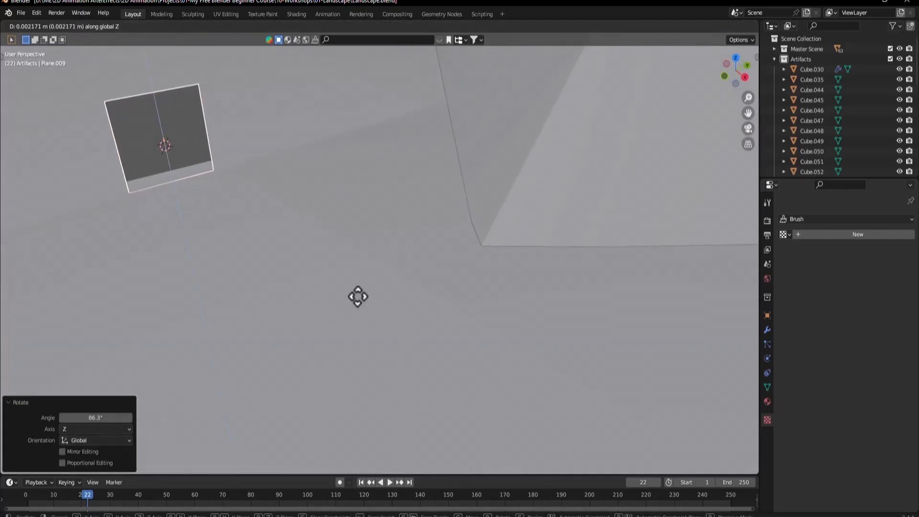
{"action": "left_click", "coordinate": [353, 273]}
{"action": "scroll", "coordinate": [363, 280], "scroll_direction": "down", "scroll_amount": 5}
{"action": "middle_click_drag", "start_coordinate": [462, 299], "coordinate": [438, 288]}
- Add four evenly spaced horizontal loop cuts to the plane in Edit Mode
{"action": "key", "text": "Tab"}
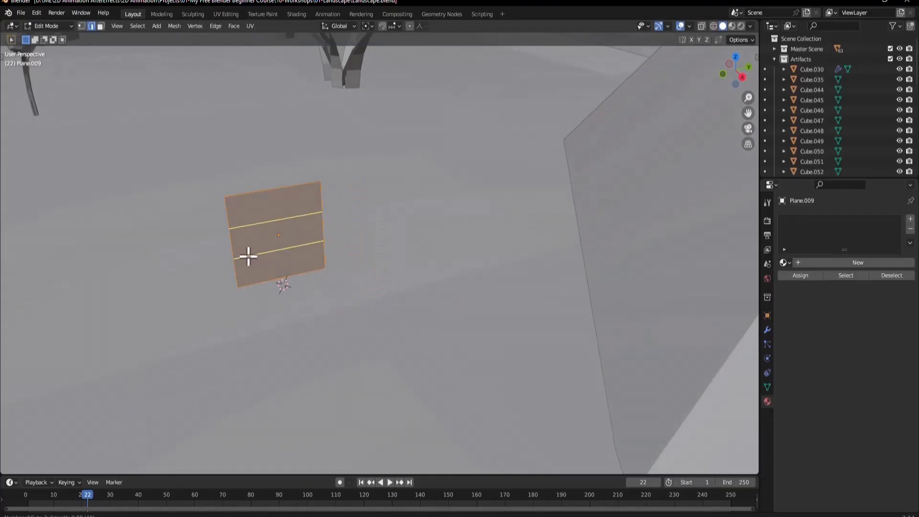
{"action": "left_click", "coordinate": [249, 257]}
{"action": "right_click", "coordinate": [261, 277]}
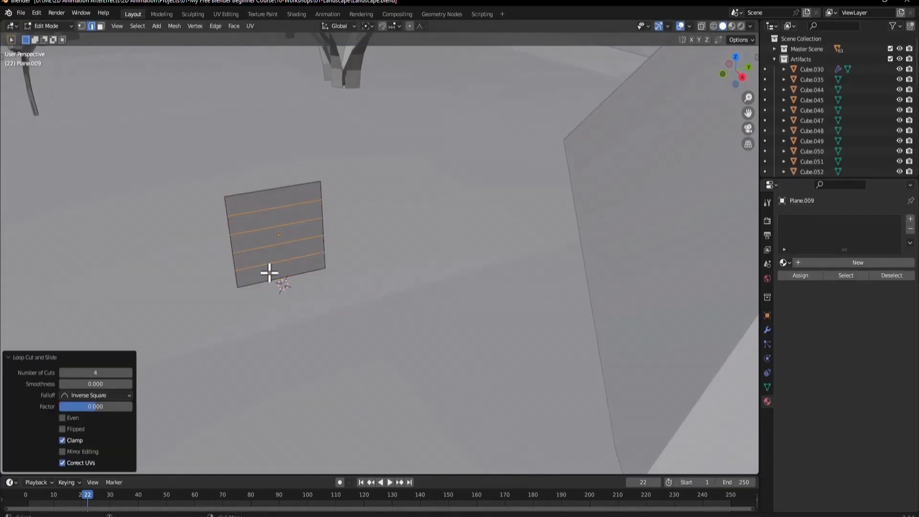
- Scale the plane's bottom edge to about 0.236 with Z locked, using Sharp proportional editing at size 0.018, to taper the shovel blade
{"action": "left_click", "coordinate": [334, 317]}
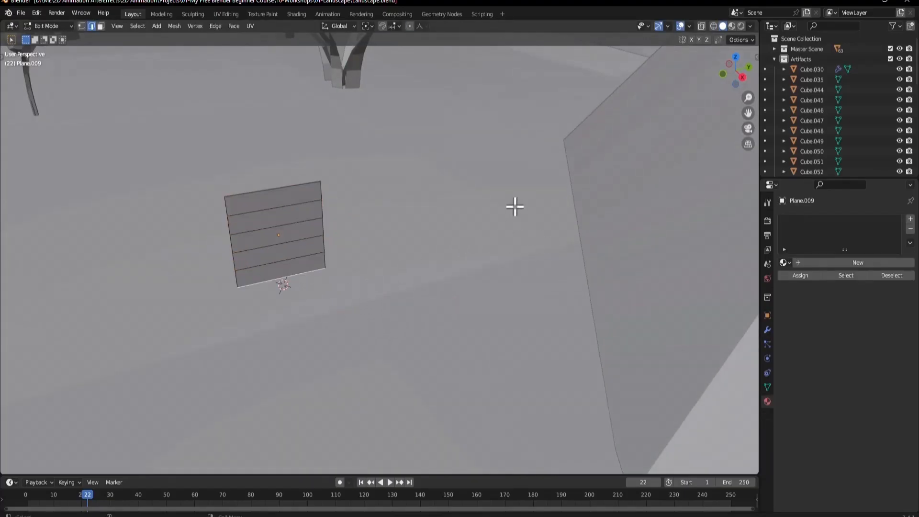
{"action": "key", "text": "s"}
{"action": "scroll", "coordinate": [456, 250], "scroll_direction": "up", "scroll_amount": 5}
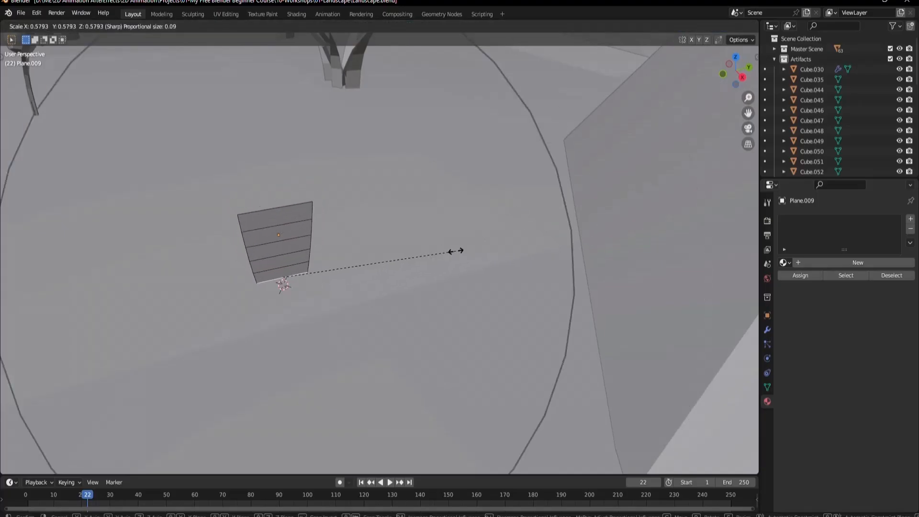
{"action": "key", "text": "shift+z"}
{"action": "scroll", "coordinate": [346, 257], "scroll_direction": "up", "scroll_amount": 14}
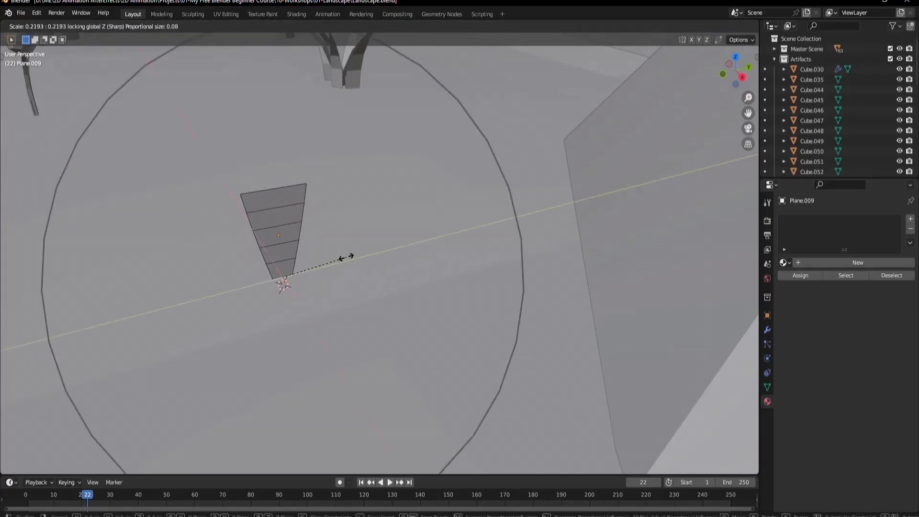
{"action": "scroll", "coordinate": [347, 255], "scroll_direction": "up", "scroll_amount": 3}
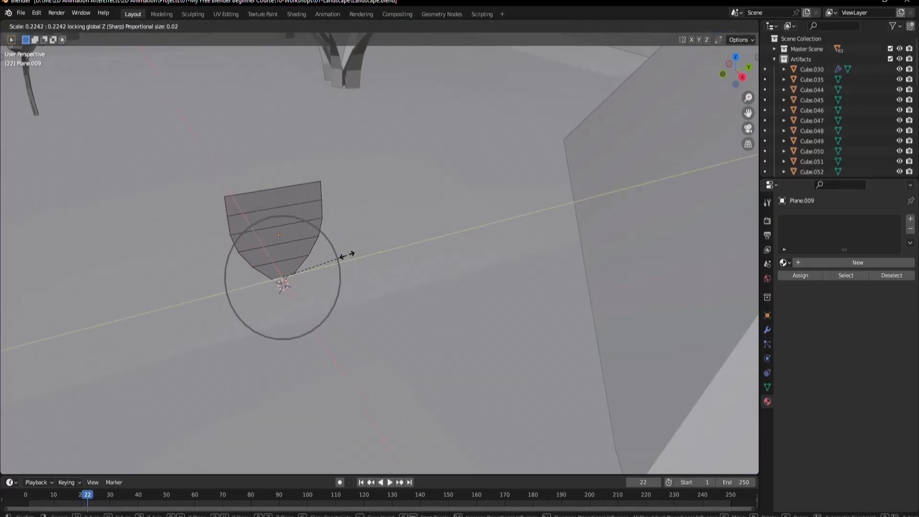
{"action": "scroll", "coordinate": [350, 253], "scroll_direction": "up", "scroll_amount": 6}
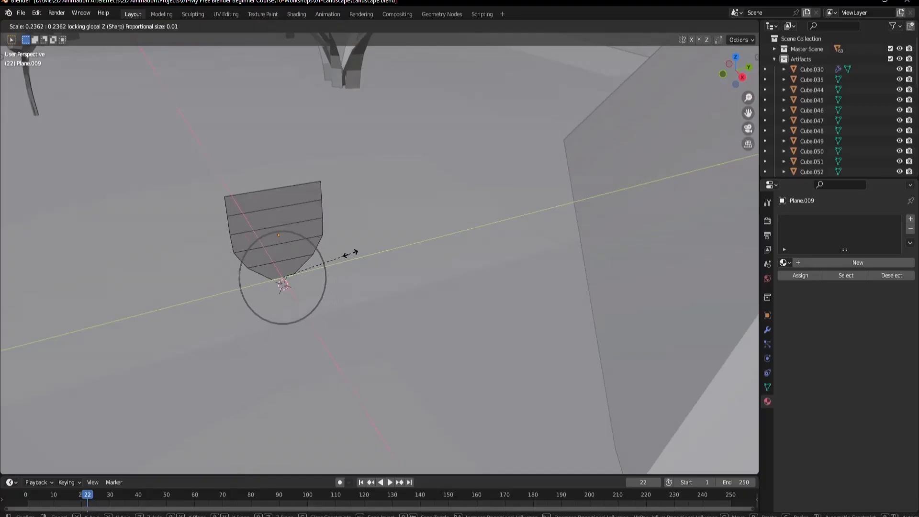
{"action": "scroll", "coordinate": [350, 252], "scroll_direction": "down", "scroll_amount": 6}
{"action": "left_click", "coordinate": [352, 254]}
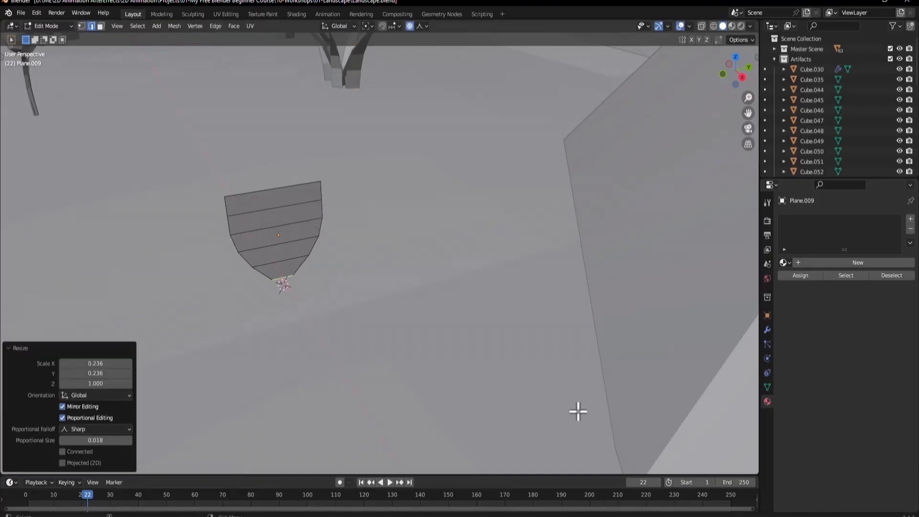
- Extrude the blade's top edge upward by about 0.004 m
{"action": "left_click", "coordinate": [670, 516]}
{"action": "left_click", "coordinate": [671, 516]}
{"action": "left_click", "coordinate": [275, 189]}
{"action": "left_click", "coordinate": [275, 216]}
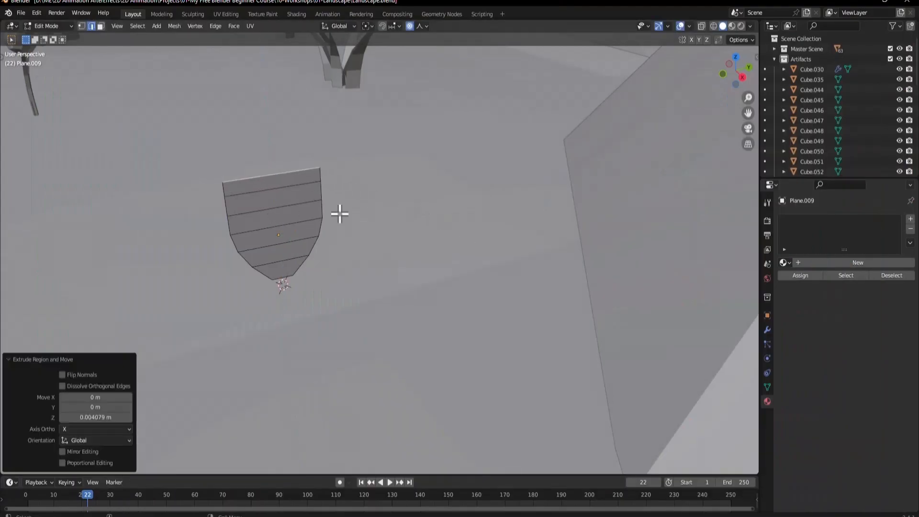
- Scale the extruded top edge to about 0.721 with Sharp proportional editing at size 0.006 to bevel the blade's upper corners
{"action": "key", "text": "s"}
{"action": "scroll", "coordinate": [448, 196], "scroll_direction": "up", "scroll_amount": 3}
{"action": "scroll", "coordinate": [452, 196], "scroll_direction": "up", "scroll_amount": 3}
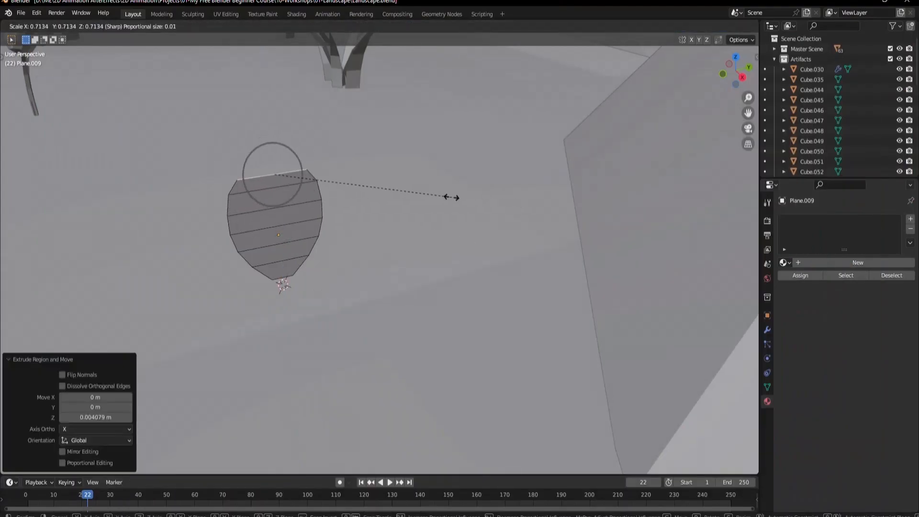
{"action": "left_click", "coordinate": [452, 197]}
{"action": "middle_click_drag", "start_coordinate": [395, 207], "coordinate": [429, 261], "text": "shift"}
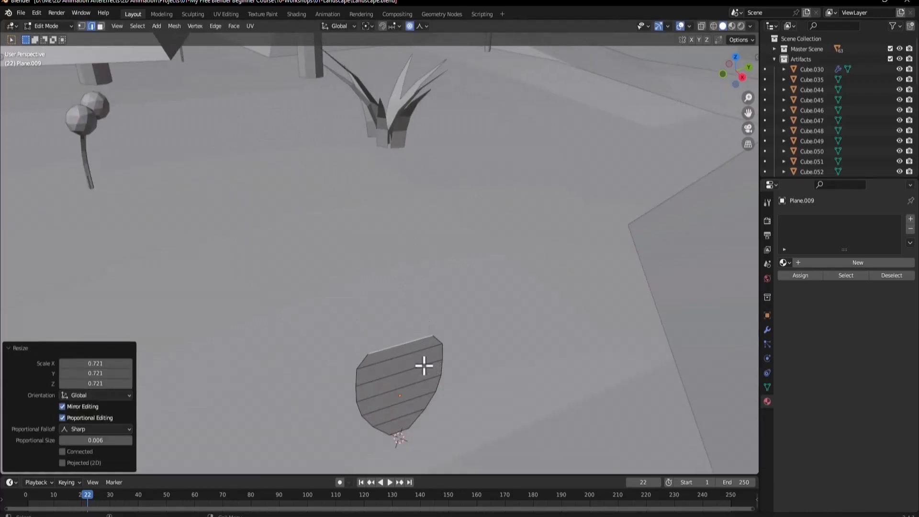
- Add a cylinder to the blade's mesh at the 3D cursor in Edit Mode
{"action": "key", "text": "Tab"}
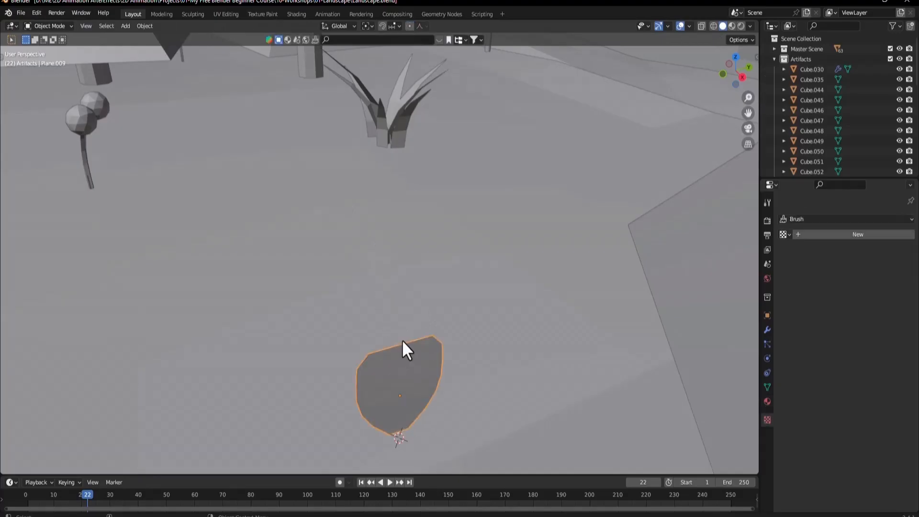
{"action": "key", "text": "Tab"}
{"action": "key", "text": "Tab"}
{"action": "key", "text": "Tab"}
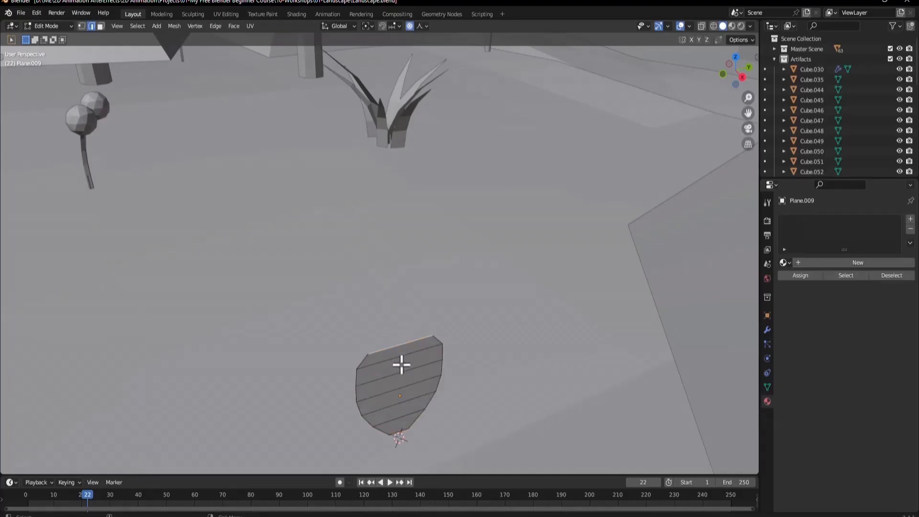
{"action": "key", "text": "a"}
{"action": "key", "text": "shift+a"}
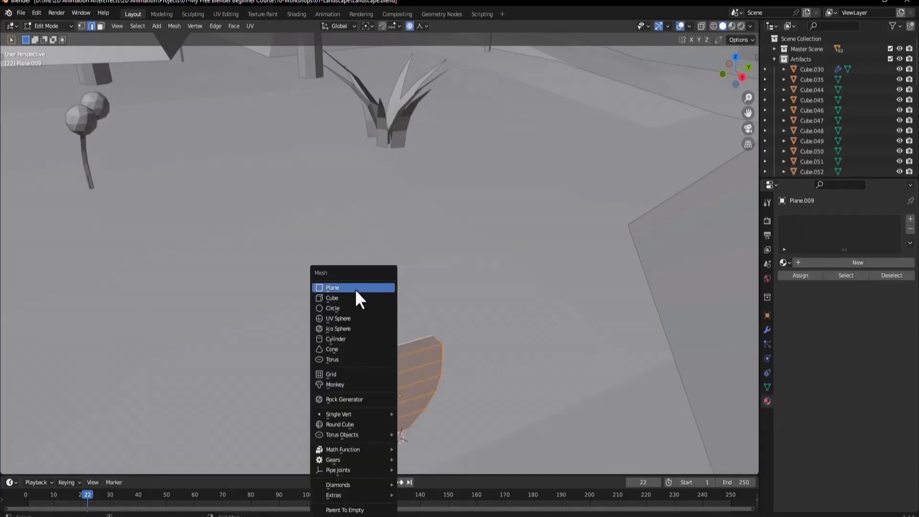
{"action": "left_click", "coordinate": [334, 339]}
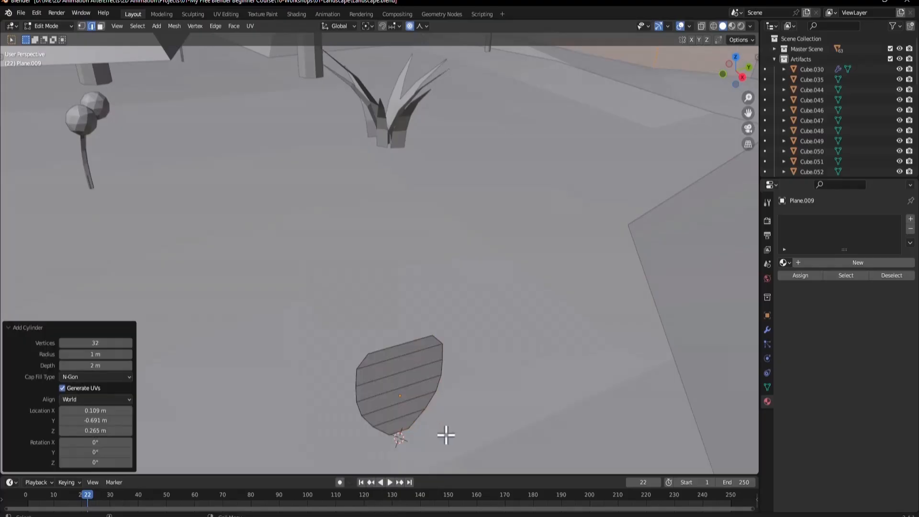
{"action": "key", "text": "g"}
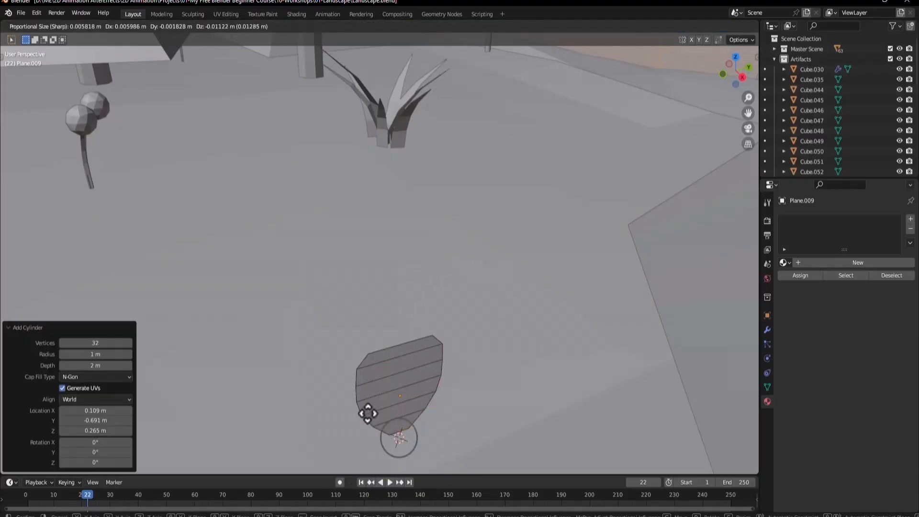
{"action": "right_click", "coordinate": [421, 305]}
- Scale the cylinder down in several passes, the last by about 0.114, until it is a tiny stub at the blade's tip
{"action": "scroll", "coordinate": [427, 302], "scroll_direction": "down", "scroll_amount": 10}
{"action": "scroll", "coordinate": [433, 295], "scroll_direction": "down", "scroll_amount": 8}
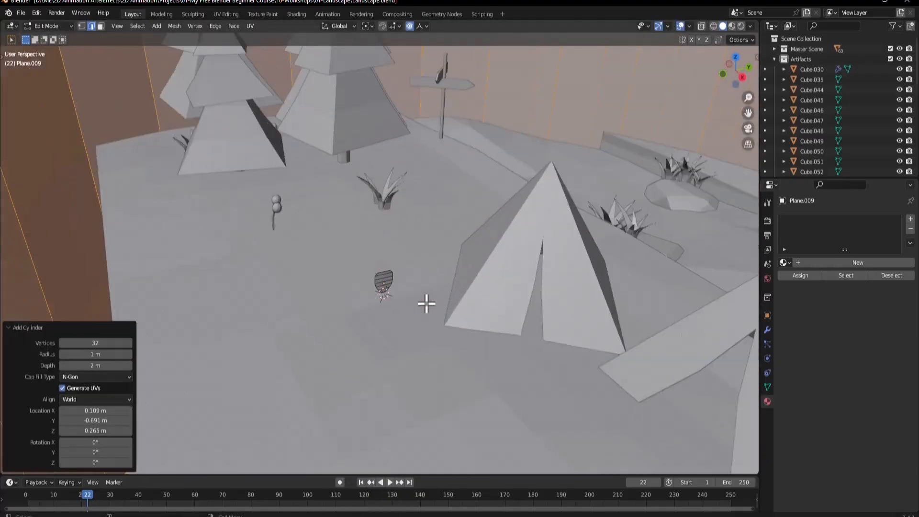
{"action": "scroll", "coordinate": [424, 361], "scroll_direction": "up", "scroll_amount": 4}
{"action": "key", "text": "s"}
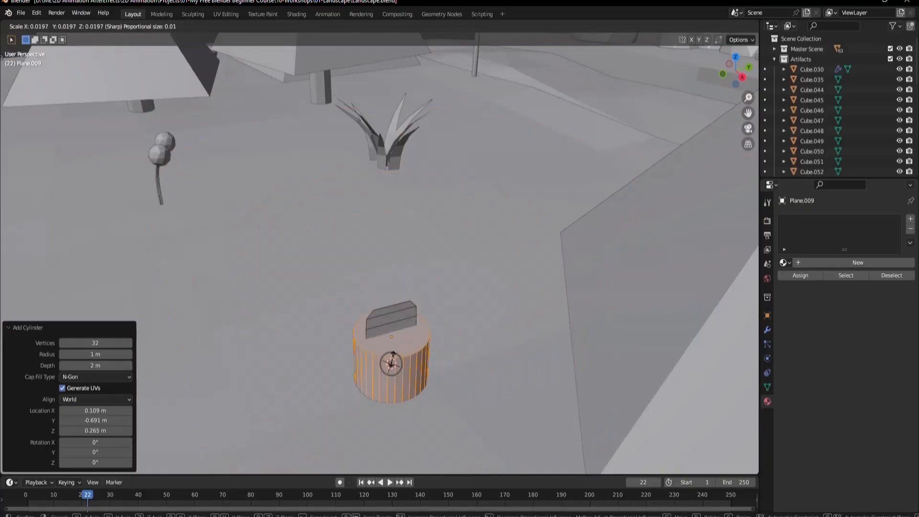
{"action": "left_click", "coordinate": [384, 365]}
{"action": "scroll", "coordinate": [473, 360], "scroll_direction": "up", "scroll_amount": 3}
{"action": "key", "text": "s"}
{"action": "left_click", "coordinate": [508, 376]}
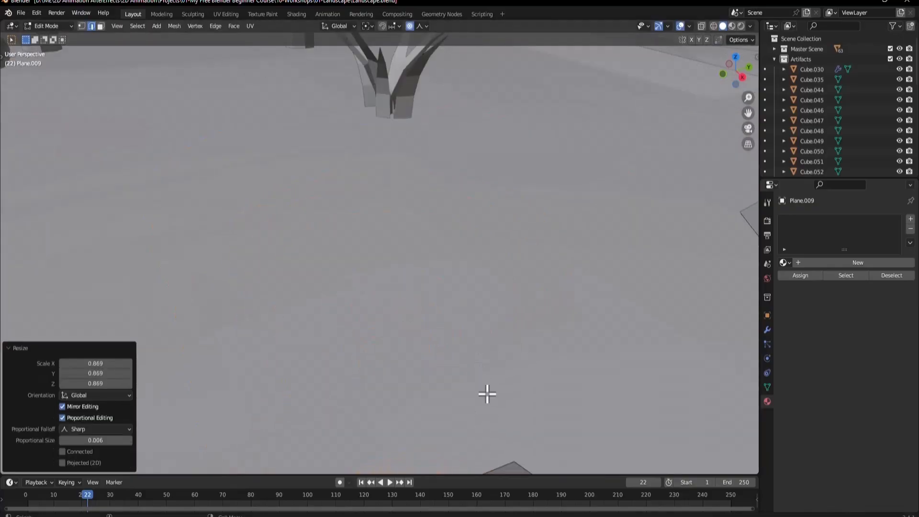
{"action": "middle_click_drag", "start_coordinate": [529, 461], "coordinate": [493, 394], "text": "shift"}
{"action": "scroll", "coordinate": [526, 364], "scroll_direction": "down", "scroll_amount": 5}
{"action": "key", "text": "s"}
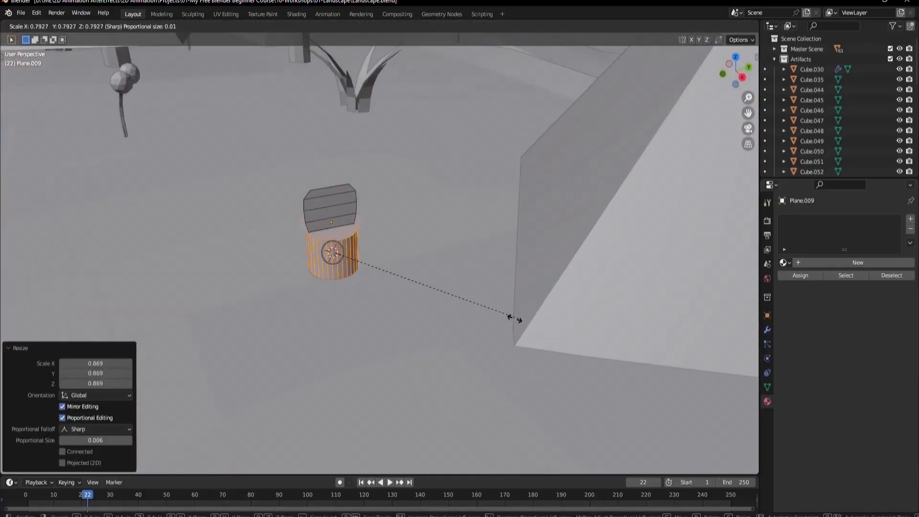
{"action": "left_click", "coordinate": [352, 281]}
{"action": "key", "text": "s"}
{"action": "left_click", "coordinate": [333, 208]}
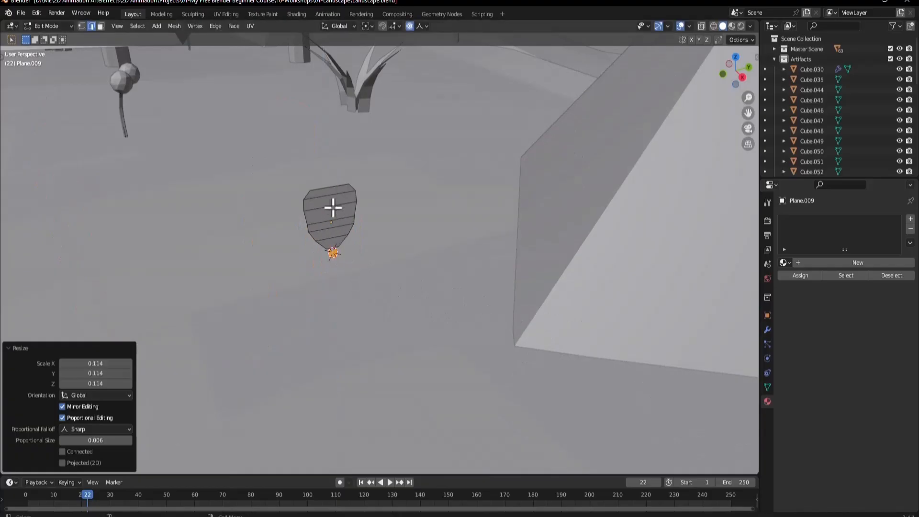
- Turn off proportional editing and raise the small cylinder about 0.035 m along Z to the blade's top edge
{"action": "middle_click_drag", "start_coordinate": [410, 31], "coordinate": [412, 334]}
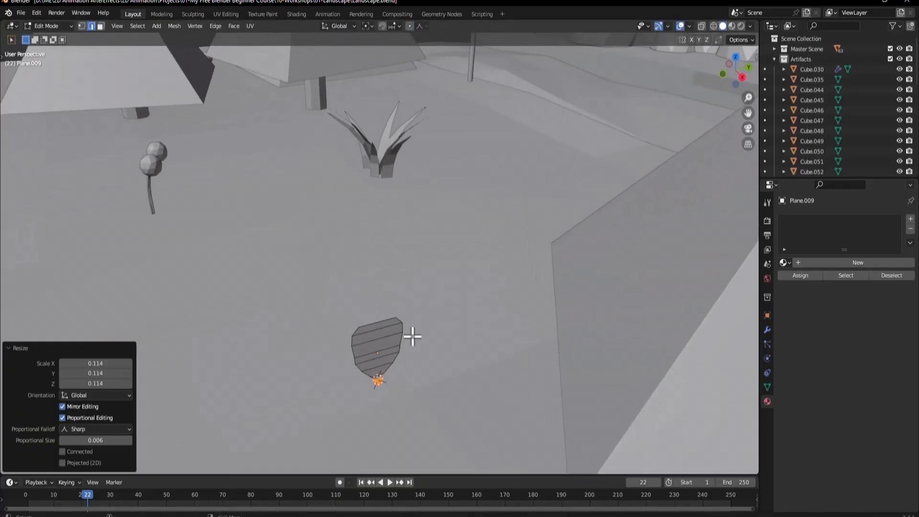
{"action": "key", "text": "g"}
{"action": "key", "text": "z"}
{"action": "left_click", "coordinate": [403, 277]}
{"action": "scroll", "coordinate": [402, 330], "scroll_direction": "up", "scroll_amount": 7}
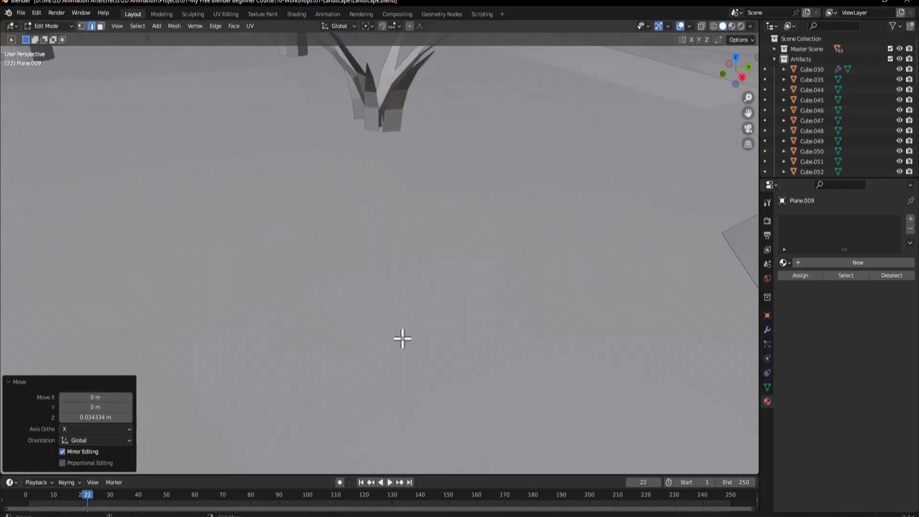
{"action": "scroll", "coordinate": [397, 337], "scroll_direction": "down", "scroll_amount": 4}
{"action": "key", "text": "g"}
{"action": "key", "text": "z"}
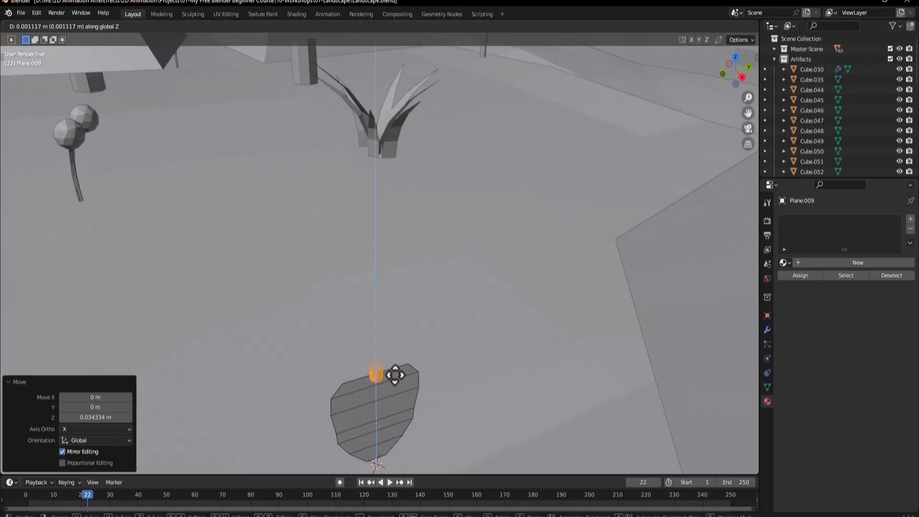
{"action": "left_click", "coordinate": [396, 376]}
- Lengthen the cylinder into the shovel's handle by pulling its top face up about 0.068 m along Z
{"action": "key", "text": "3"}
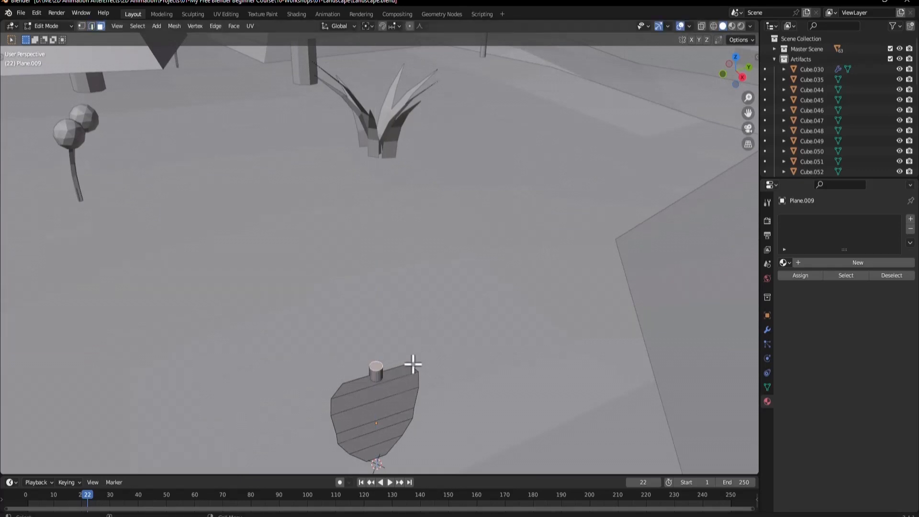
{"action": "scroll", "coordinate": [413, 365], "scroll_direction": "down", "scroll_amount": 5}
{"action": "key", "text": "e"}
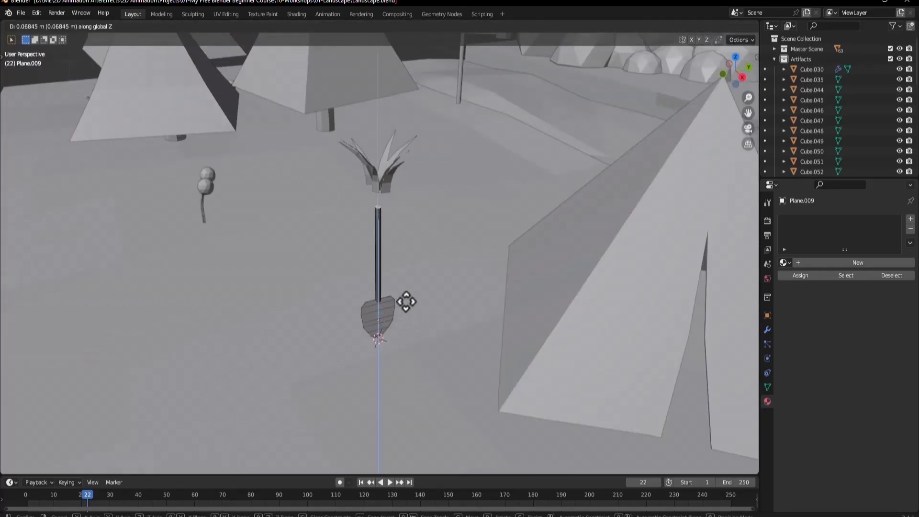
{"action": "left_click", "coordinate": [407, 302]}
{"action": "scroll", "coordinate": [339, 302], "scroll_direction": "up", "scroll_amount": 5}
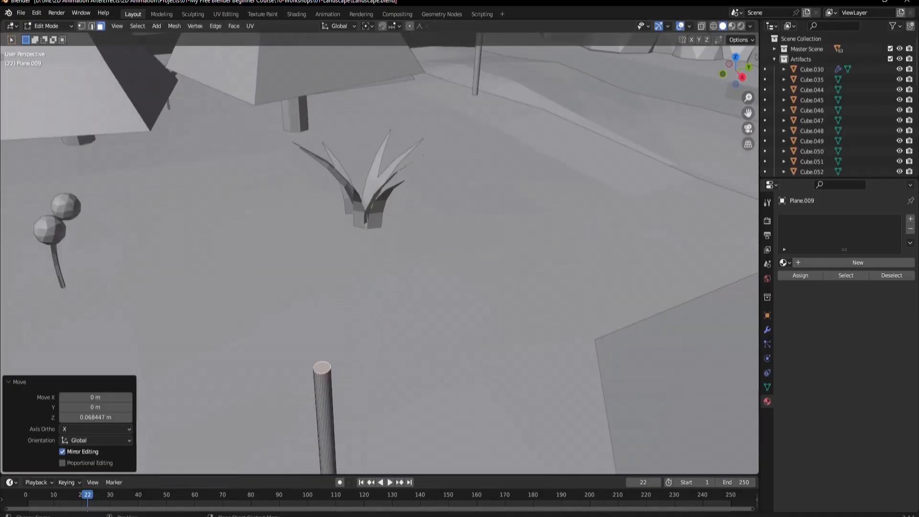
- Check the shovel beside the tents in the reference image and return to the handle's top end
{"action": "left_click", "coordinate": [692, 516]}
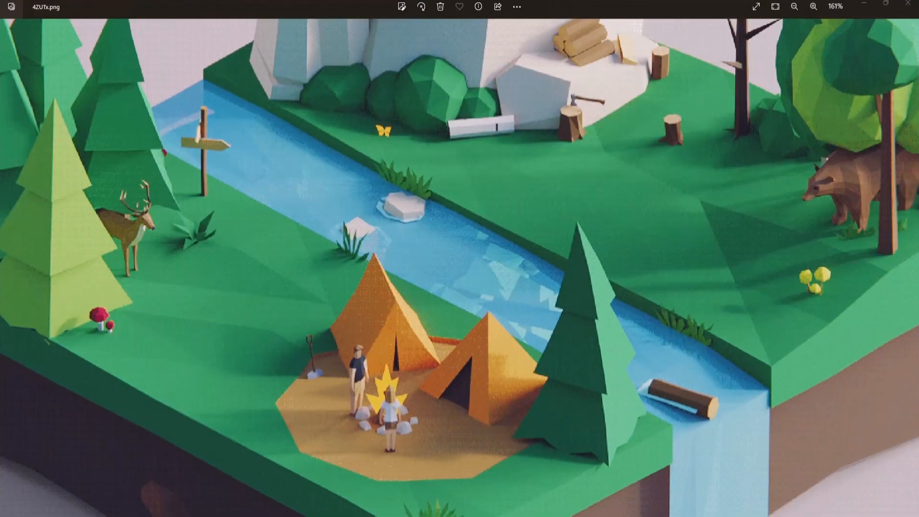
{"action": "key", "text": "alt+Tab"}
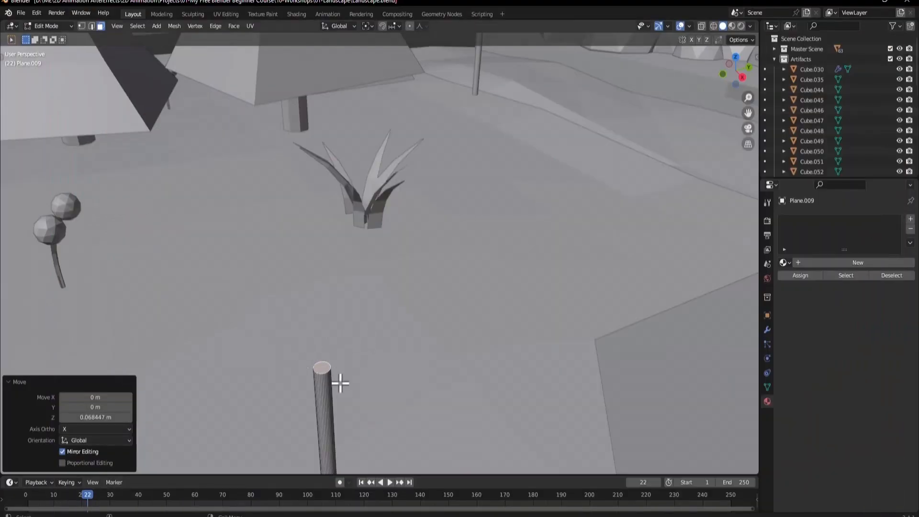
{"action": "scroll", "coordinate": [305, 393], "scroll_direction": "up", "scroll_amount": 6}
{"action": "middle_click_drag", "start_coordinate": [335, 415], "coordinate": [348, 392], "text": "shift"}
{"action": "key", "text": "k"}
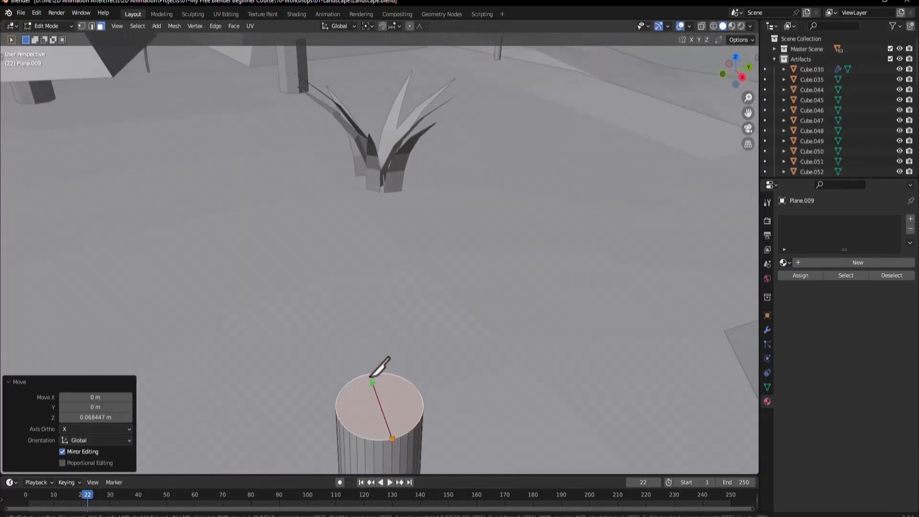
{"action": "key", "text": "Escape"}
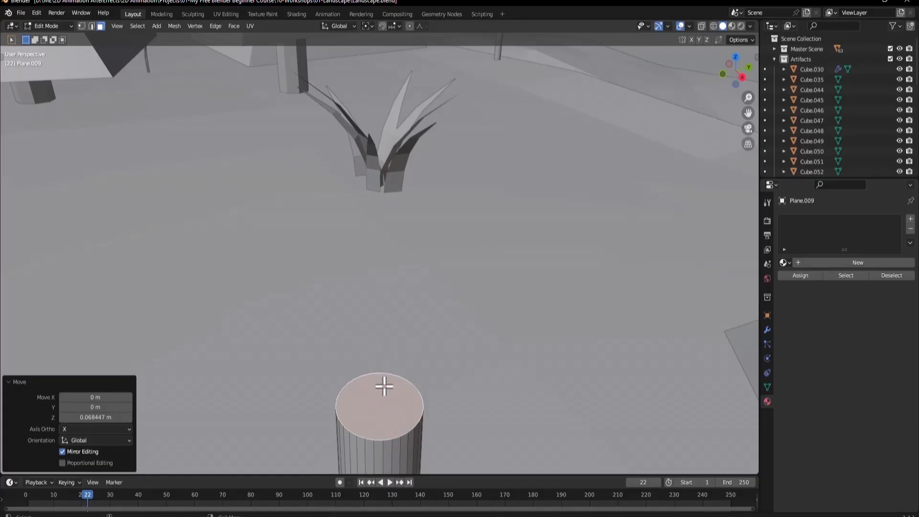
{"action": "key", "text": "j"}
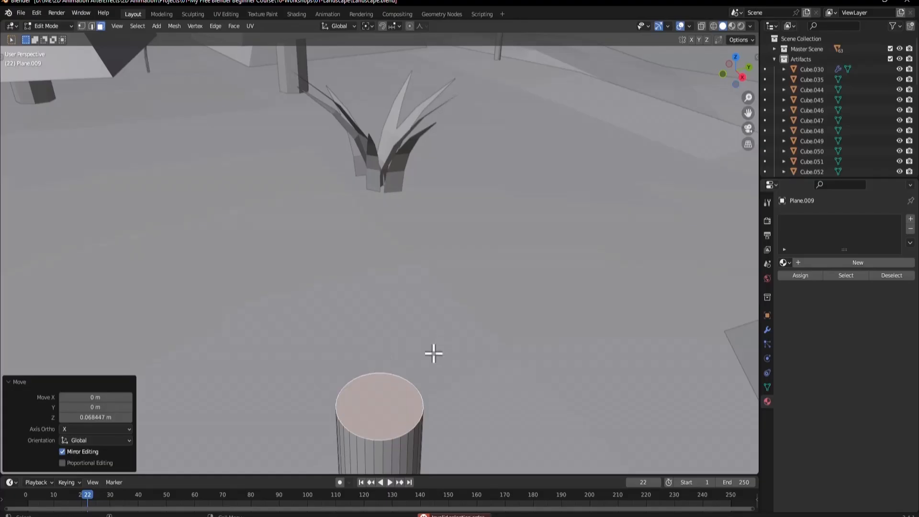
- Knife-cut the handle's round top face into two halves and inset both individually by about 0.0113 m
{"action": "key", "text": "k"}
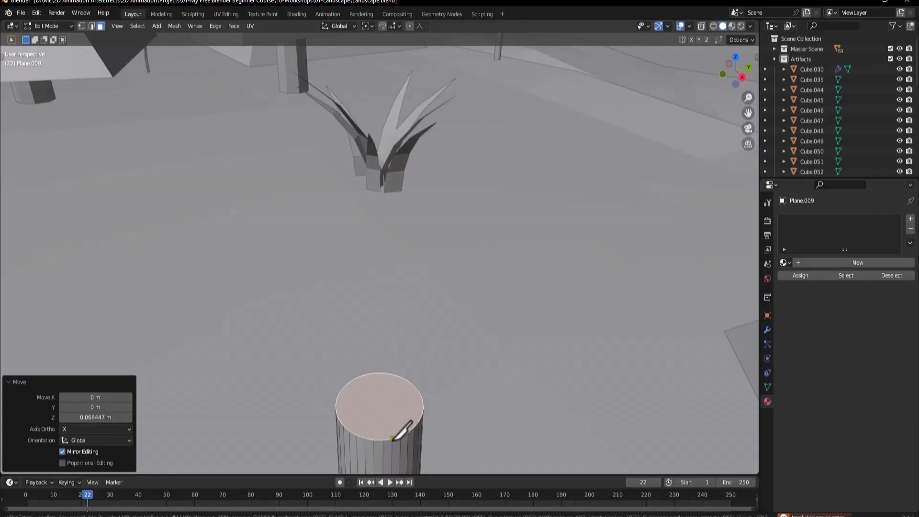
{"action": "left_click", "coordinate": [369, 374]}
{"action": "key", "text": "Return"}
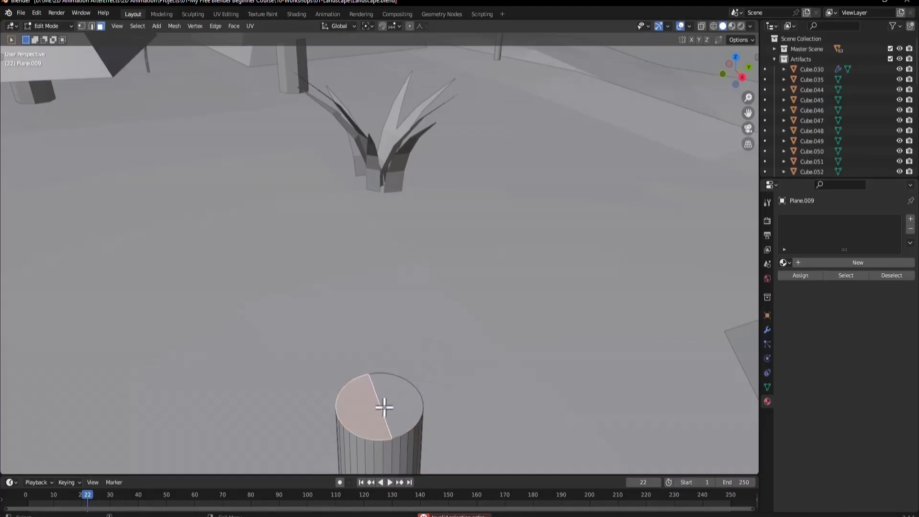
{"action": "key", "text": "i"}
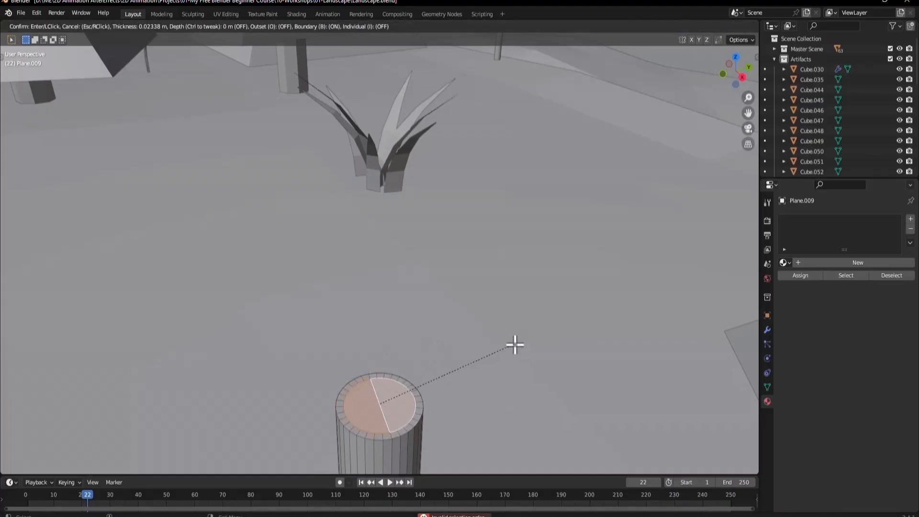
{"action": "left_click", "coordinate": [521, 352]}
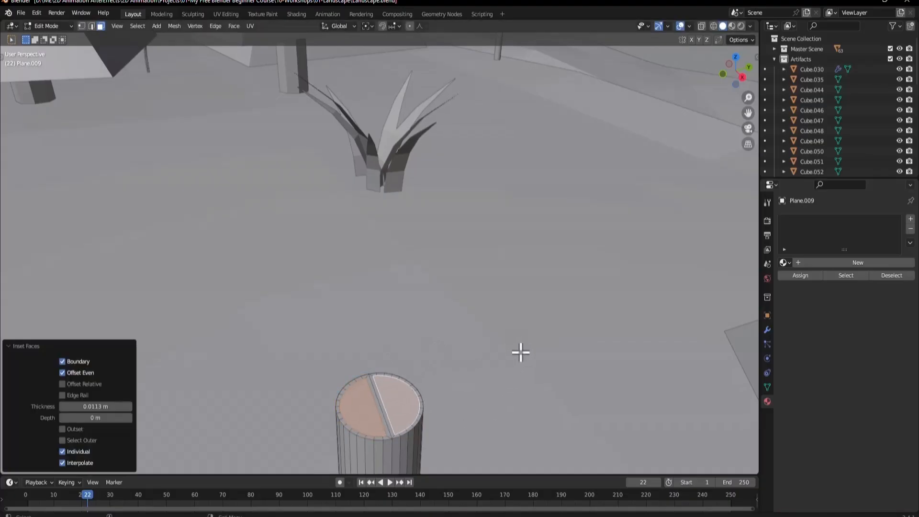
- Extrude the two half-circle faces upward about 0.0086 m and raise them about 0.0047 m more along Z
{"action": "key", "text": "e"}
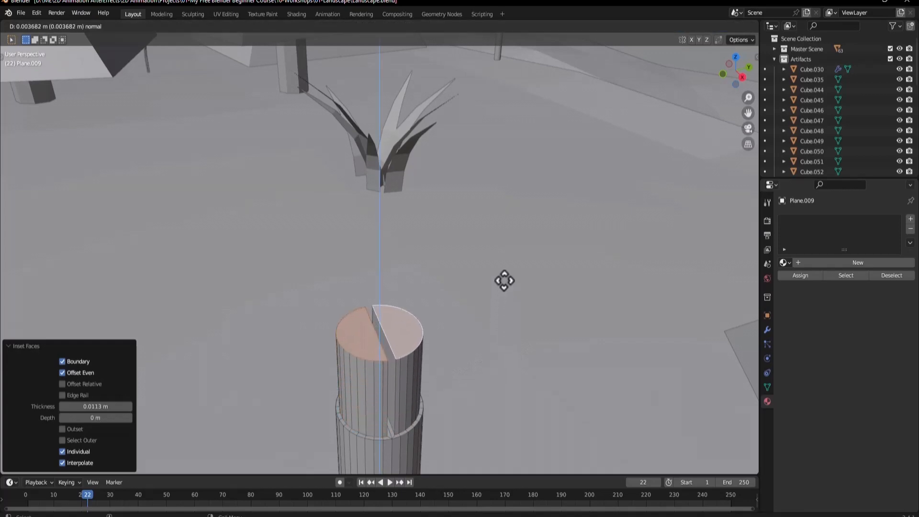
{"action": "left_click", "coordinate": [497, 191]}
{"action": "scroll", "coordinate": [415, 179], "scroll_direction": "down", "scroll_amount": 4}
{"action": "scroll", "coordinate": [439, 207], "scroll_direction": "up", "scroll_amount": 2}
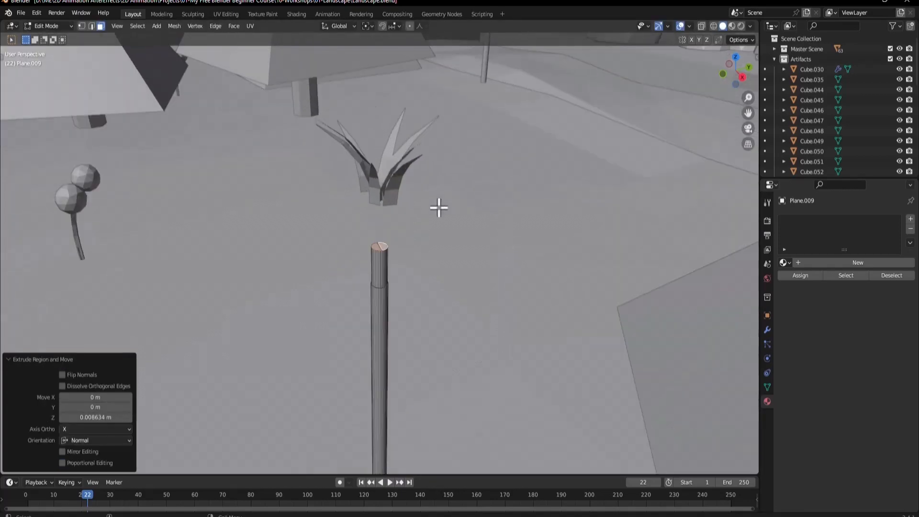
{"action": "key", "text": "g"}
{"action": "key", "text": "z"}
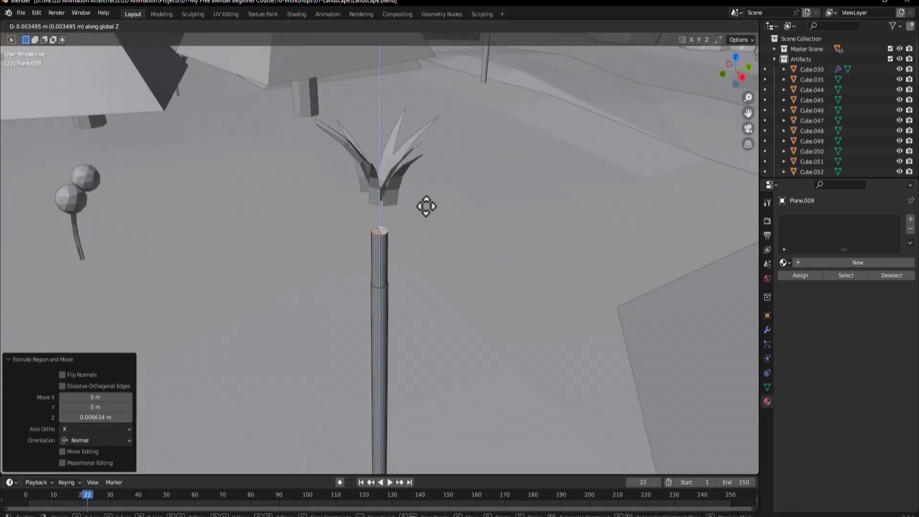
{"action": "left_click", "coordinate": [422, 217]}
- Lower the two extruded half-circle faces about 0.011 m along Z to leave a short split stub on the handle
{"action": "scroll", "coordinate": [388, 279], "scroll_direction": "up", "scroll_amount": 3}
{"action": "scroll", "coordinate": [387, 279], "scroll_direction": "down", "scroll_amount": 5}
{"action": "middle_click_drag", "start_coordinate": [384, 281], "coordinate": [396, 304]}
{"action": "scroll", "coordinate": [410, 312], "scroll_direction": "up", "scroll_amount": 5}
{"action": "middle_click_drag", "start_coordinate": [447, 320], "coordinate": [435, 306], "text": "shift"}
{"action": "scroll", "coordinate": [411, 308], "scroll_direction": "down", "scroll_amount": 3}
{"action": "scroll", "coordinate": [437, 319], "scroll_direction": "up", "scroll_amount": 3}
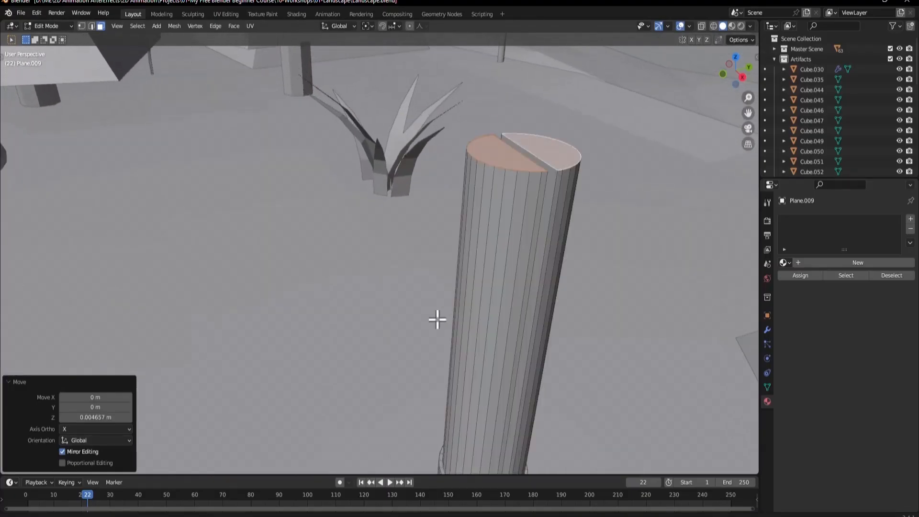
{"action": "scroll", "coordinate": [422, 303], "scroll_direction": "down", "scroll_amount": 3}
{"action": "scroll", "coordinate": [447, 304], "scroll_direction": "up", "scroll_amount": 5}
{"action": "key", "text": "g"}
{"action": "key", "text": "z"}
{"action": "left_click", "coordinate": [428, 176]}
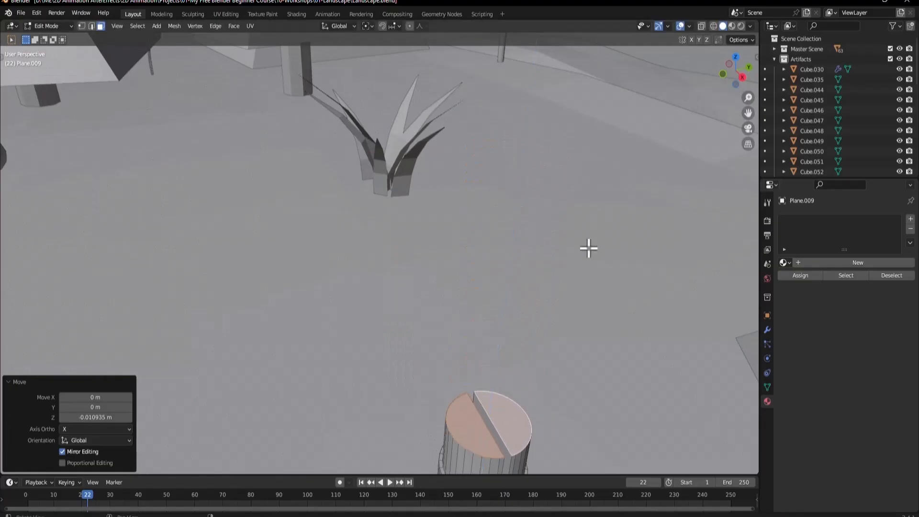
- Place the 3D cursor on the handle's split top end and centre the view on it
{"action": "middle_click_drag", "start_coordinate": [589, 249], "coordinate": [590, 226], "text": "shift"}
{"action": "scroll", "coordinate": [499, 255], "scroll_direction": "down", "scroll_amount": 2}
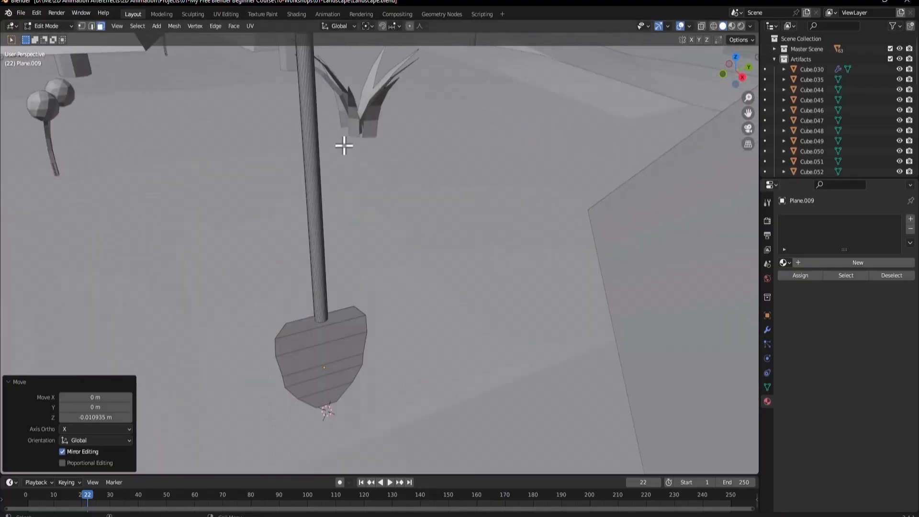
{"action": "middle_click_drag", "start_coordinate": [344, 146], "coordinate": [346, 209], "text": "shift"}
{"action": "left_click", "coordinate": [123, 26]}
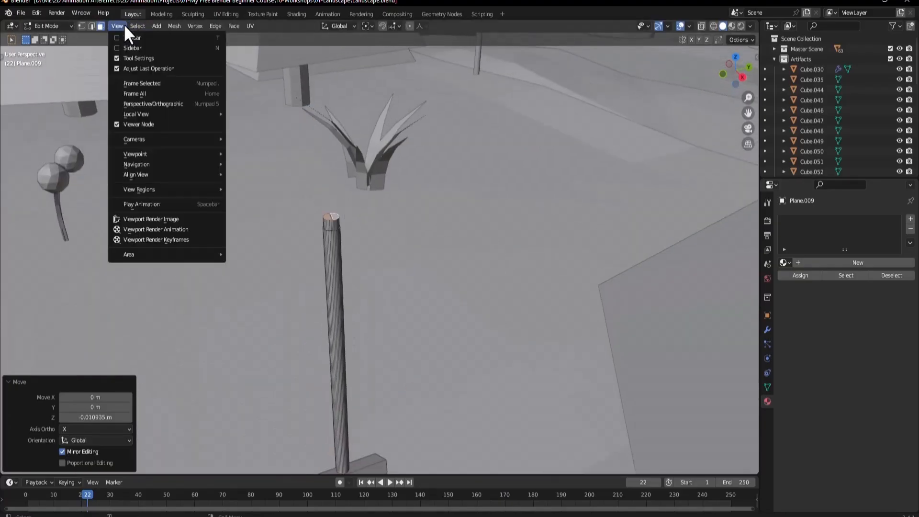
{"action": "mouse_move", "coordinate": [160, 174]}
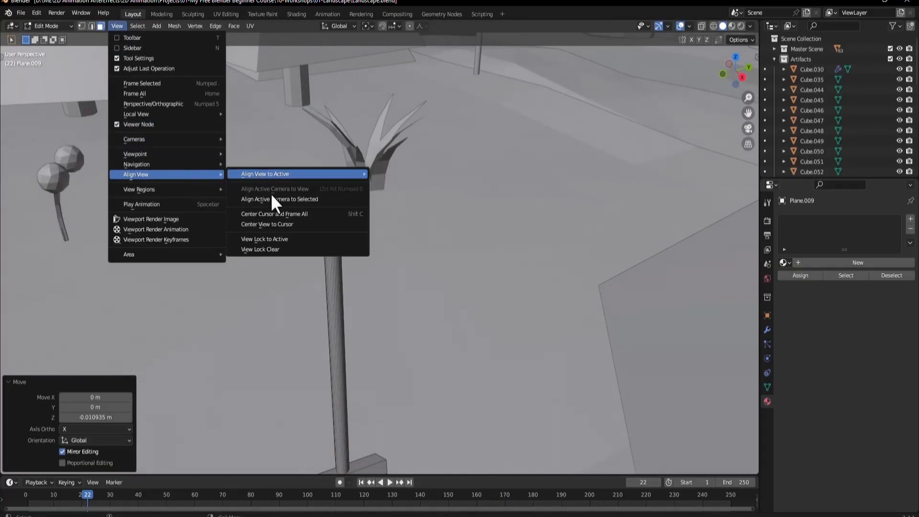
{"action": "left_click", "coordinate": [283, 224]}
{"action": "middle_click_drag", "start_coordinate": [383, 231], "coordinate": [394, 314], "text": "shift"}
{"action": "scroll", "coordinate": [394, 314], "scroll_direction": "up", "scroll_amount": 6}
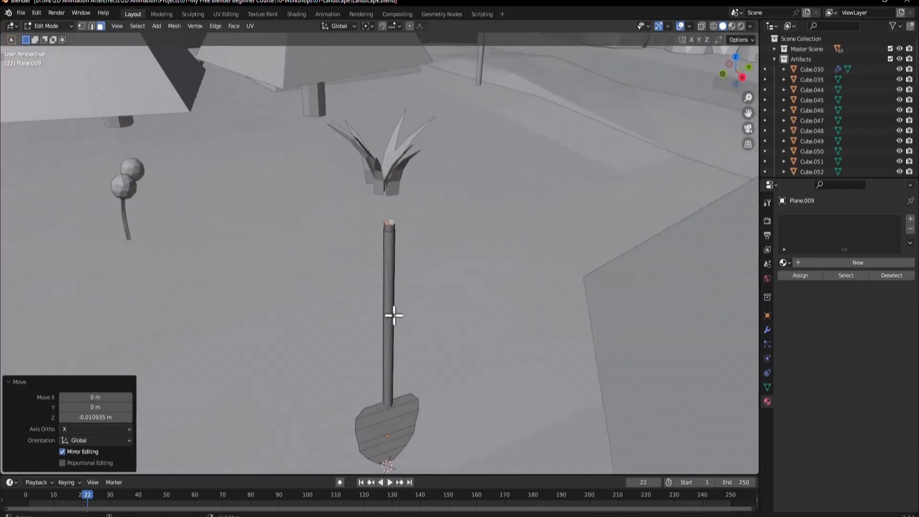
{"action": "middle_click_drag", "start_coordinate": [432, 201], "coordinate": [407, 230], "text": "shift"}
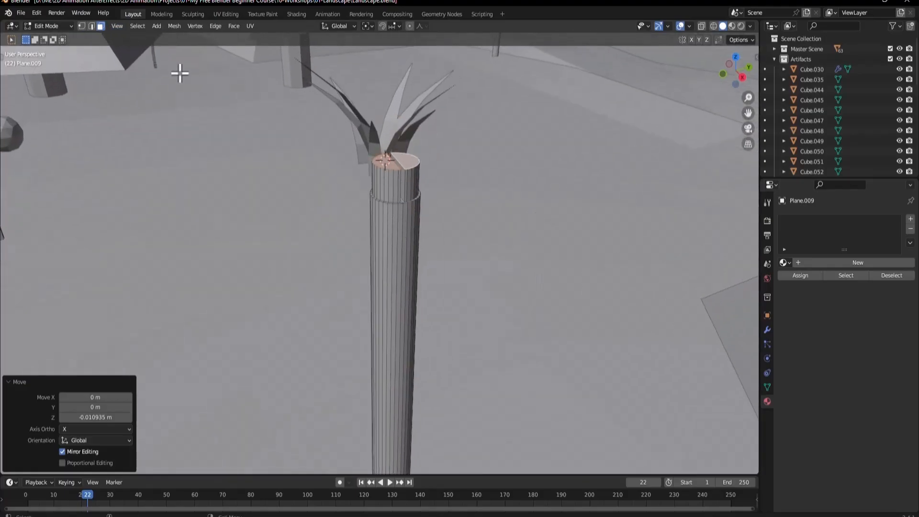
{"action": "left_click", "coordinate": [122, 27]}
{"action": "mouse_move", "coordinate": [150, 176]}
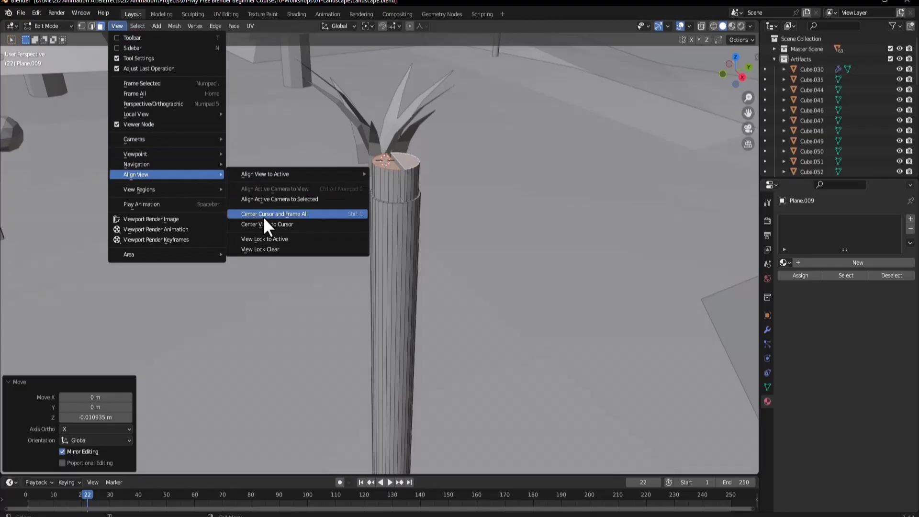
{"action": "left_click", "coordinate": [268, 238]}
{"action": "scroll", "coordinate": [409, 271], "scroll_direction": "up", "scroll_amount": 4}
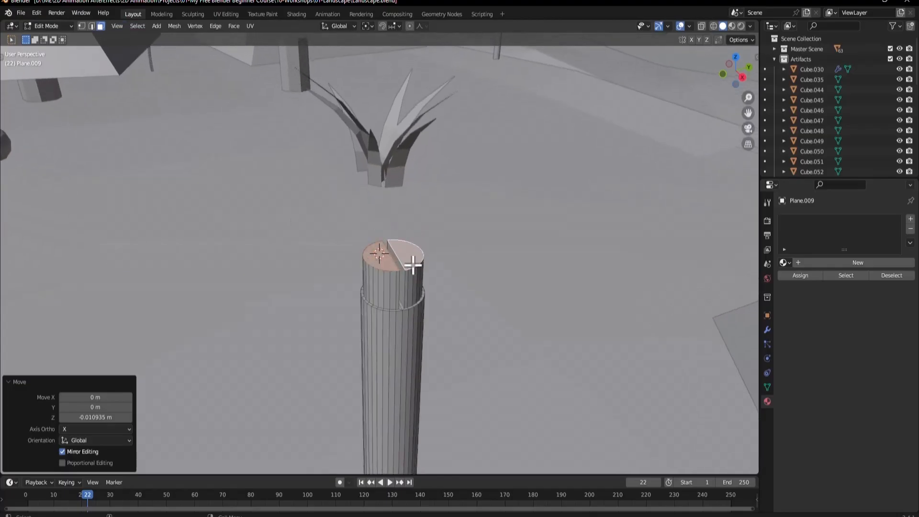
{"action": "key", "text": "s"}
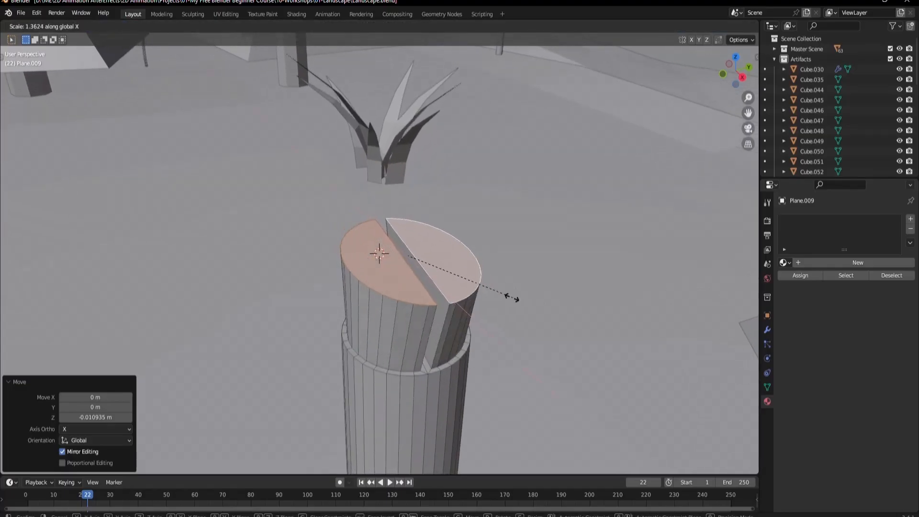
{"action": "key", "text": "y"}
{"action": "key", "text": "Escape"}
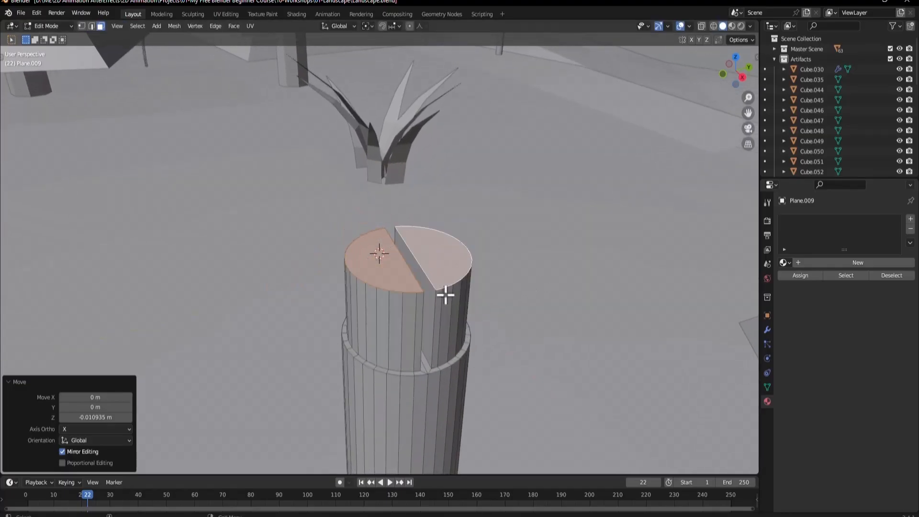
- In top view, move one half-circle face about 0.0037 m toward +Y and the other about 0.0044 m oppositely, forming a V-shaped fork
{"action": "left_click", "coordinate": [441, 258]}
{"action": "key", "text": "KP_7"}
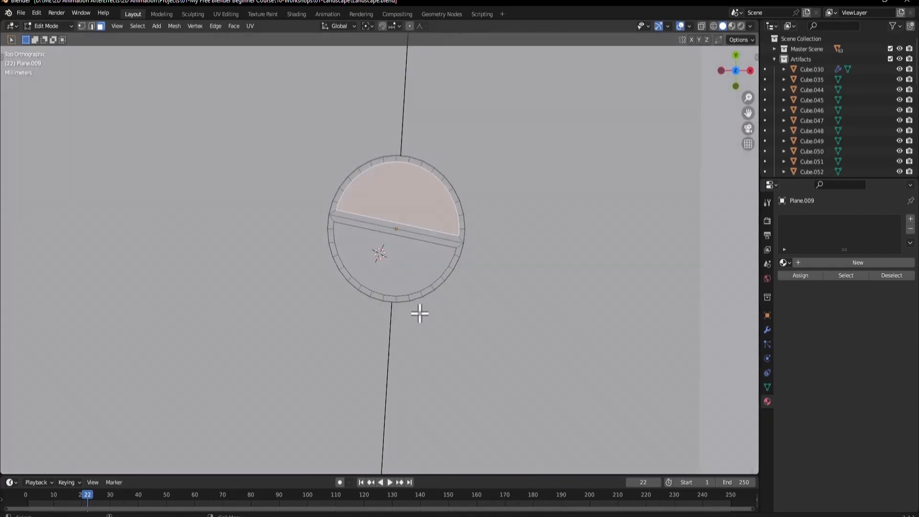
{"action": "key", "text": "e"}
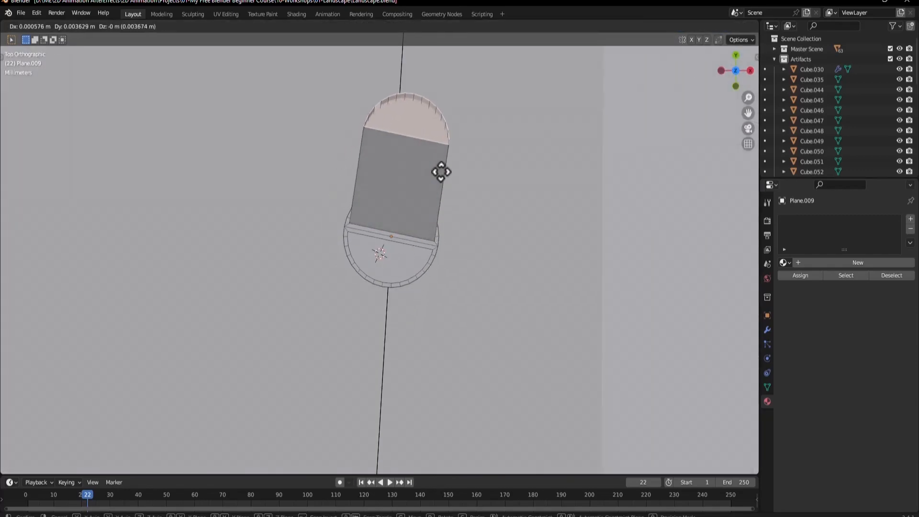
{"action": "left_click", "coordinate": [441, 172]}
{"action": "left_click", "coordinate": [381, 266]}
{"action": "key", "text": "e"}
{"action": "left_click", "coordinate": [346, 422]}
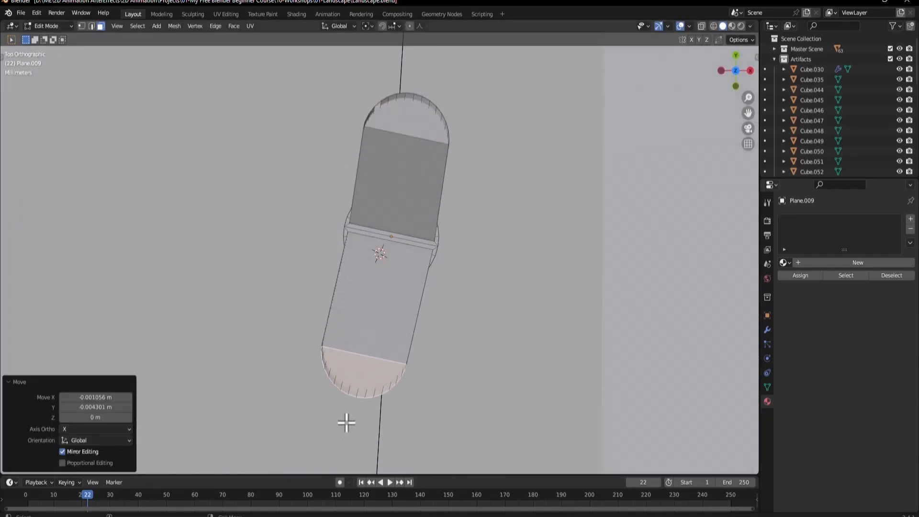
- Rotate the end faces of the two fork arms square to their arms, the second by about 36.1°
{"action": "middle_click_drag", "start_coordinate": [472, 240], "coordinate": [394, 161]}
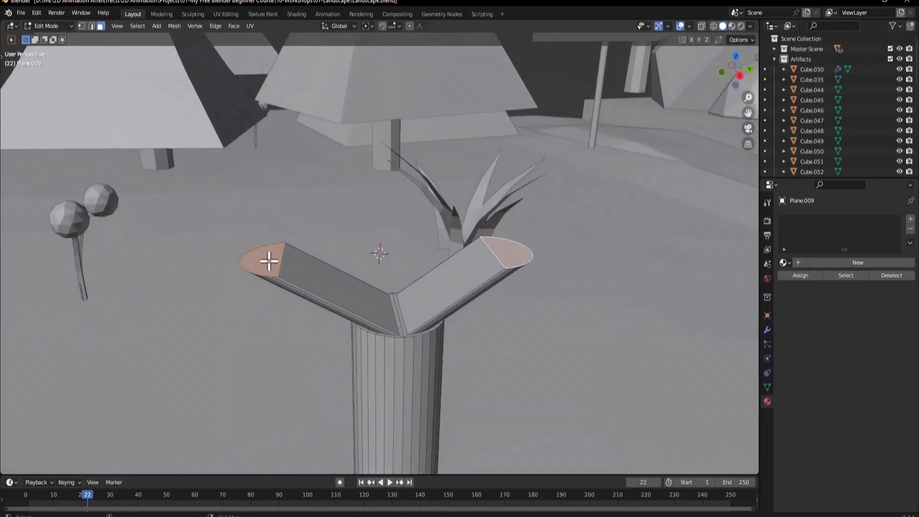
{"action": "middle_click_drag", "start_coordinate": [380, 254], "coordinate": [477, 298]}
{"action": "key", "text": "r"}
{"action": "left_click", "coordinate": [419, 244]}
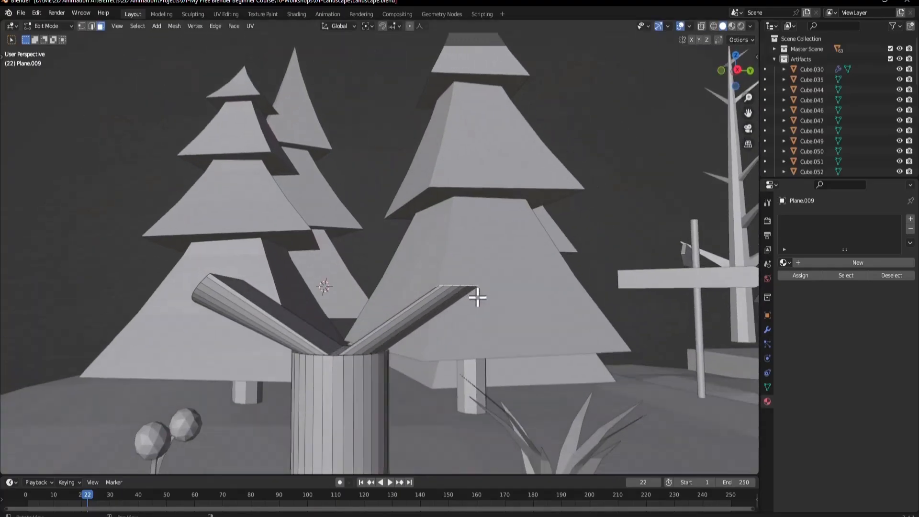
{"action": "key", "text": "r"}
{"action": "left_click", "coordinate": [512, 363]}
{"action": "middle_click_drag", "start_coordinate": [513, 363], "coordinate": [346, 325]}
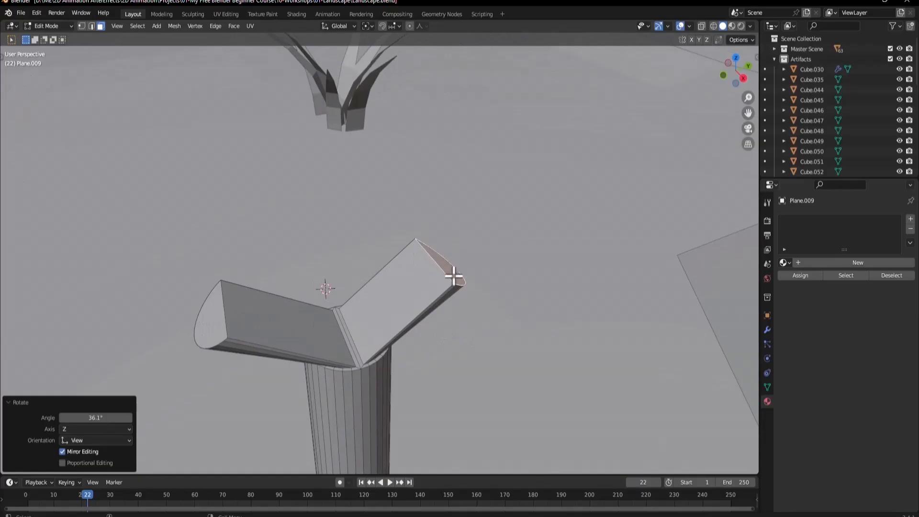
- Select both fork arms' end faces and extrude them upward together into two upright prongs
{"action": "middle_click_drag", "start_coordinate": [453, 276], "coordinate": [196, 364]}
{"action": "key", "text": "KP_1"}
{"action": "left_click", "coordinate": [320, 378], "text": "shift"}
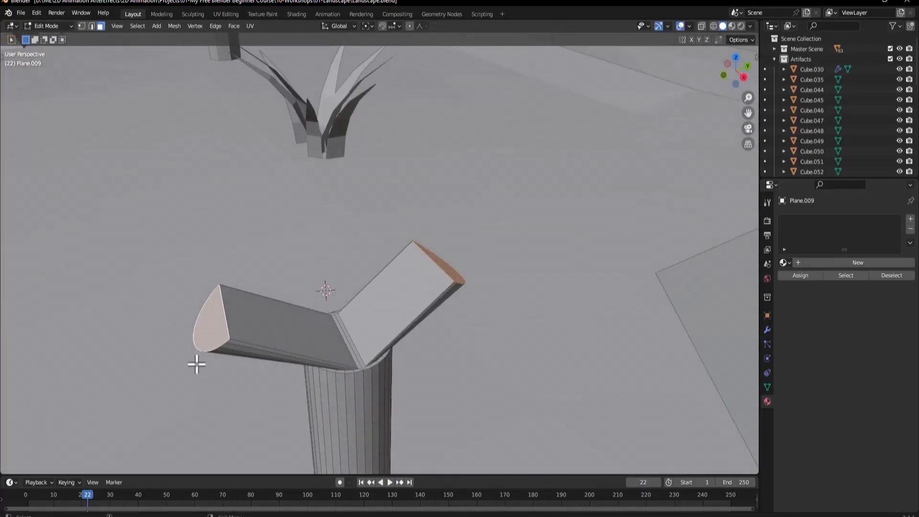
{"action": "key", "text": "e"}
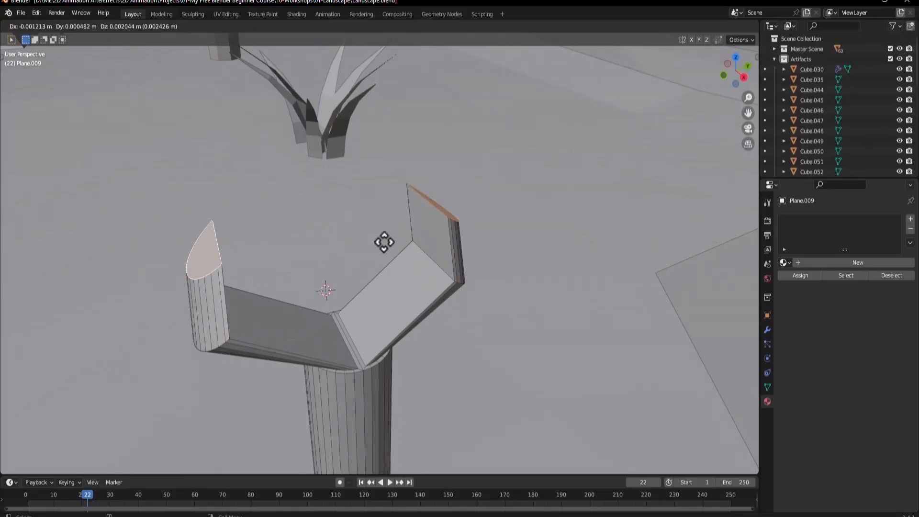
{"action": "left_click", "coordinate": [380, 173]}
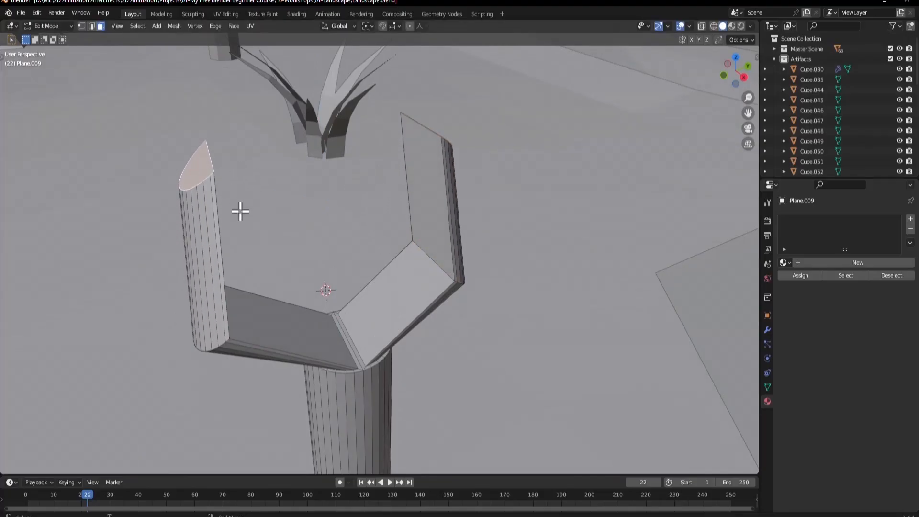
- Rotate the end faces of the two upright prongs one after the other to flatten their tips, the second by about 75.7°
{"action": "middle_click_drag", "start_coordinate": [240, 209], "coordinate": [268, 173]}
{"action": "key", "text": "r"}
{"action": "right_click", "coordinate": [287, 301]}
{"action": "key", "text": "r"}
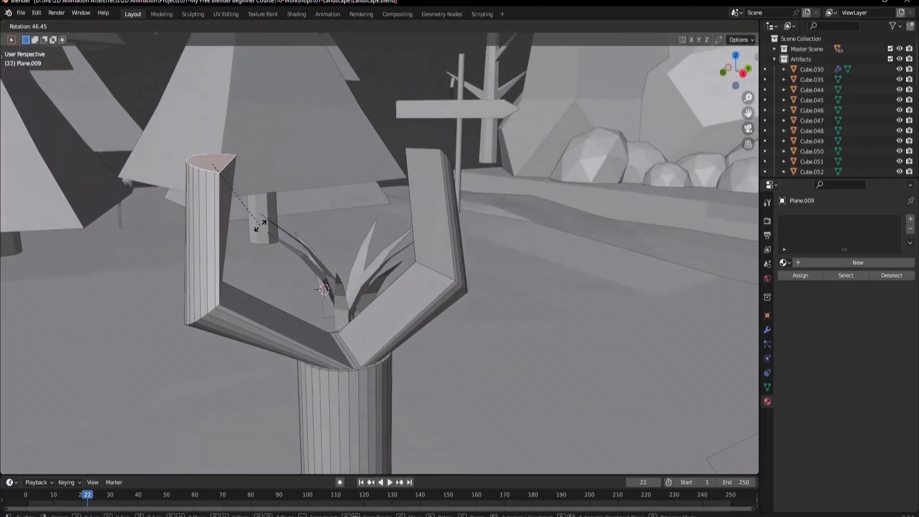
{"action": "left_click", "coordinate": [359, 162]}
{"action": "middle_click_drag", "start_coordinate": [361, 160], "coordinate": [325, 177]}
{"action": "left_click", "coordinate": [479, 156]}
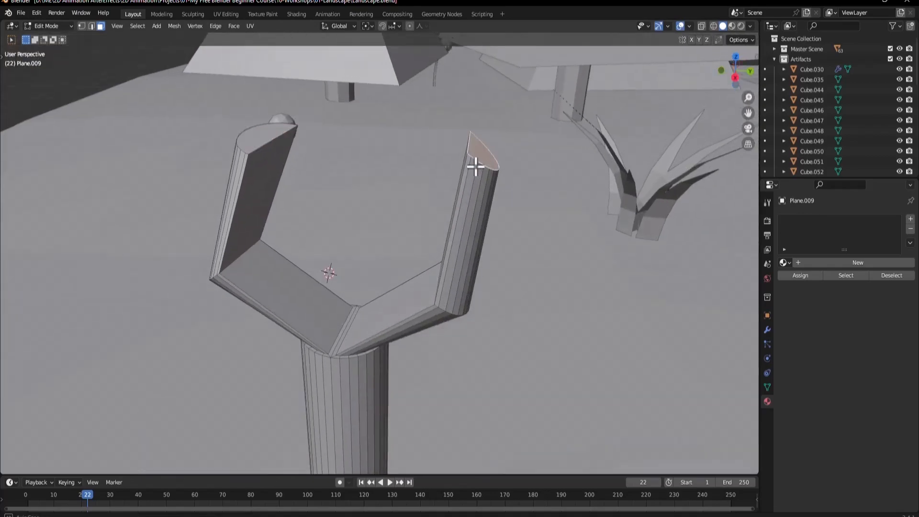
{"action": "middle_click_drag", "start_coordinate": [476, 168], "coordinate": [478, 156]}
{"action": "key", "text": "r"}
{"action": "left_click", "coordinate": [506, 160]}
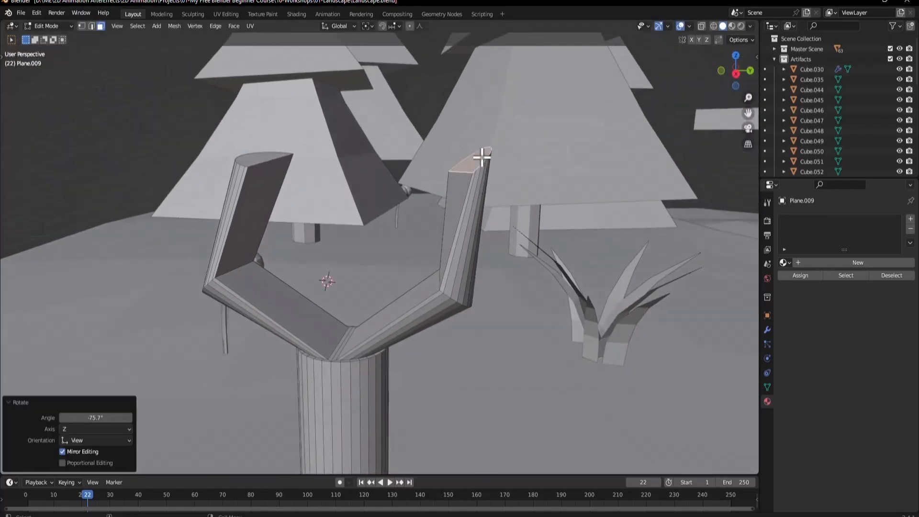
- Select both flattened prong tips and extrude them together about 0.0037 m upward into a further segment
{"action": "left_click", "coordinate": [278, 165], "text": "shift"}
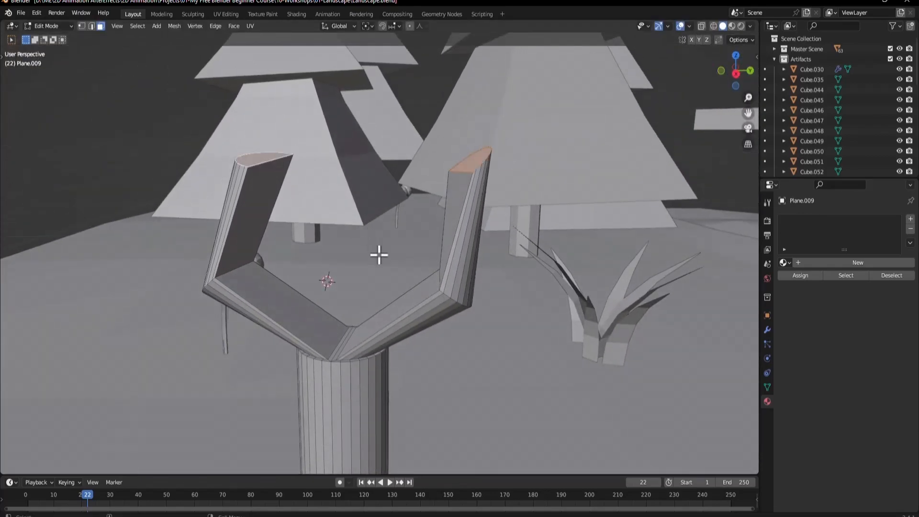
{"action": "key", "text": "e"}
{"action": "left_click", "coordinate": [381, 161]}
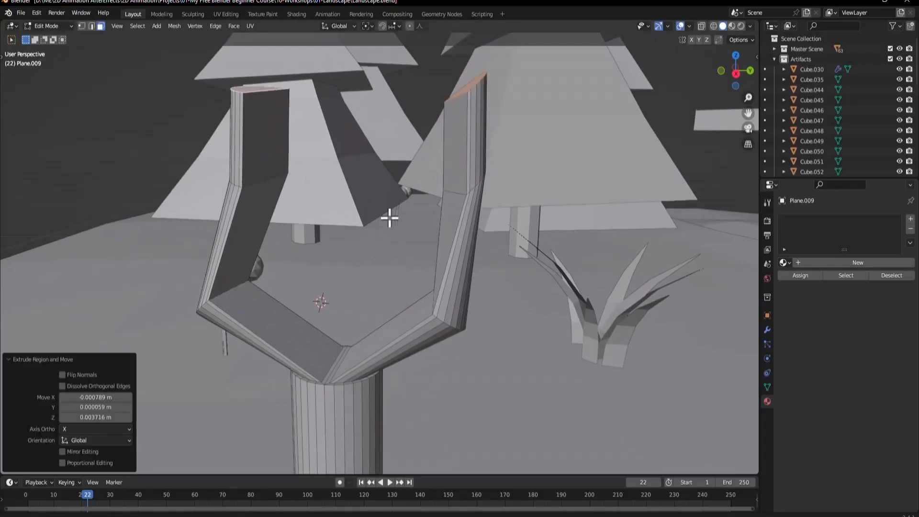
- Scale both new end faces together to 0.322 so the prongs converge, and rotate them by about 1.17°
{"action": "key", "text": "s"}
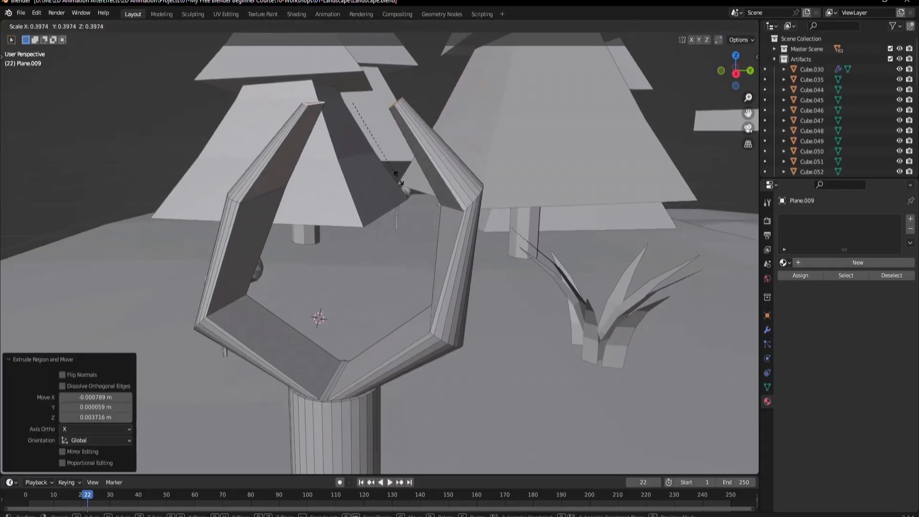
{"action": "left_click", "coordinate": [457, 192]}
{"action": "key", "text": "r"}
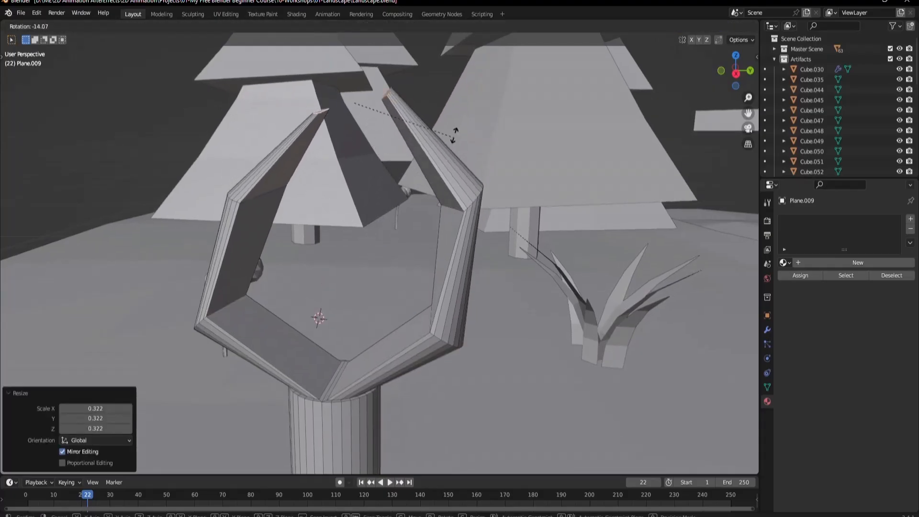
{"action": "left_click", "coordinate": [460, 184]}
- Join the two converging prong tips with a face to close the grip loop, and return to Object Mode
{"action": "middle_click_drag", "start_coordinate": [376, 167], "coordinate": [386, 194]}
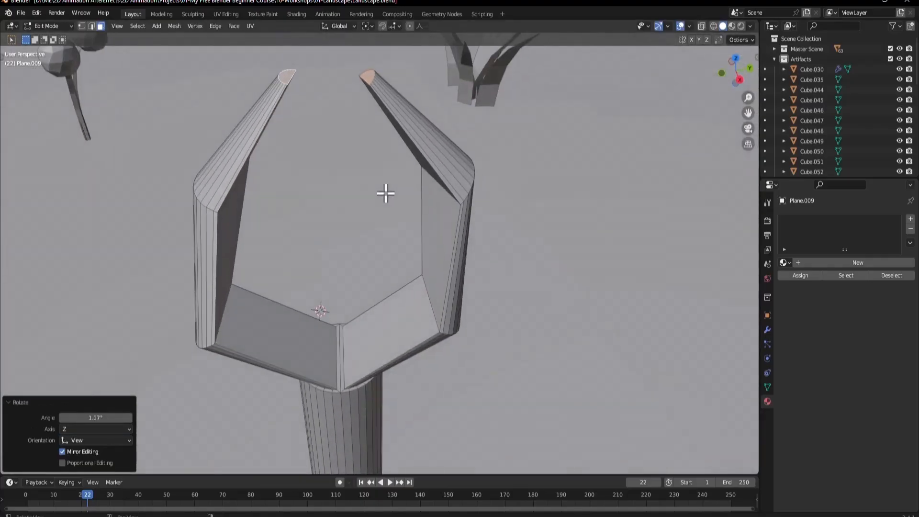
{"action": "key", "text": "g"}
{"action": "right_click", "coordinate": [371, 185]}
{"action": "key", "text": "f"}
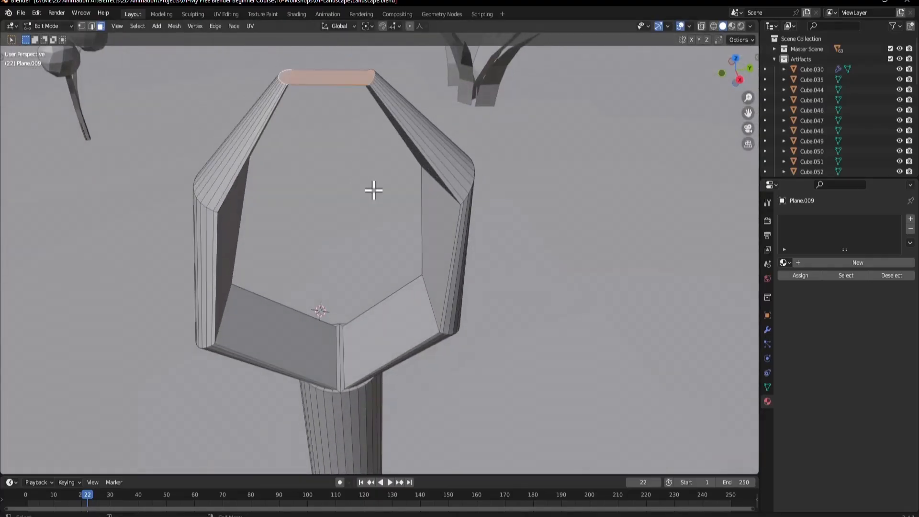
{"action": "scroll", "coordinate": [373, 190], "scroll_direction": "down", "scroll_amount": 2}
{"action": "key", "text": "Tab"}
- Tilt the whole shovel by about 21.9° in front view
{"action": "middle_click_drag", "start_coordinate": [373, 236], "coordinate": [404, 220]}
{"action": "scroll", "coordinate": [404, 219], "scroll_direction": "down", "scroll_amount": 6}
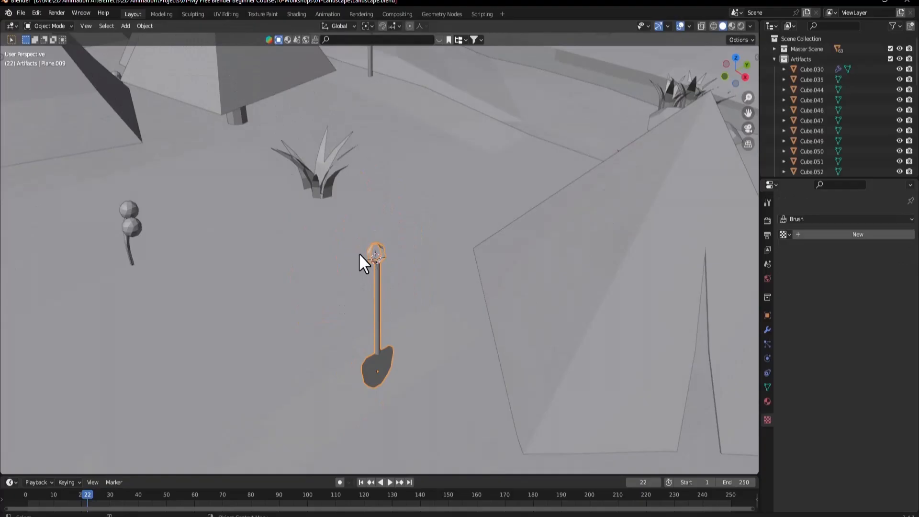
{"action": "scroll", "coordinate": [354, 259], "scroll_direction": "down", "scroll_amount": 8}
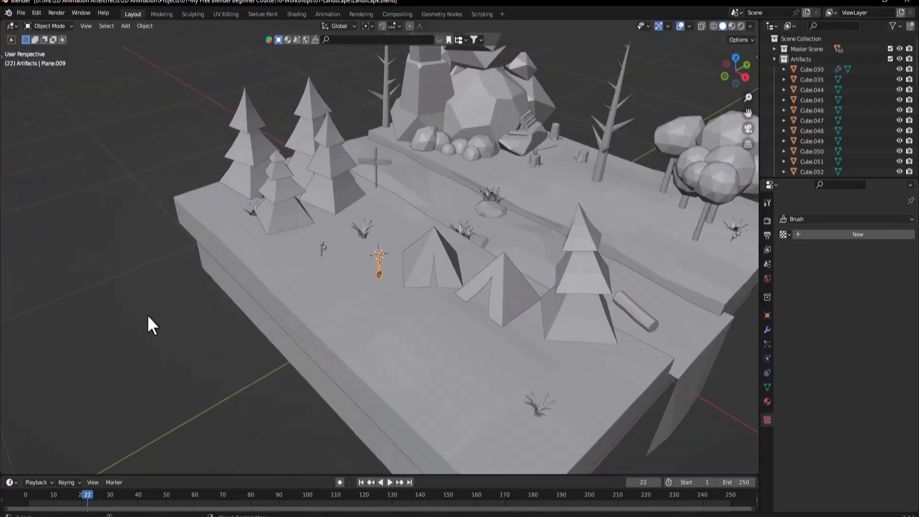
{"action": "scroll", "coordinate": [377, 292], "scroll_direction": "up", "scroll_amount": 8}
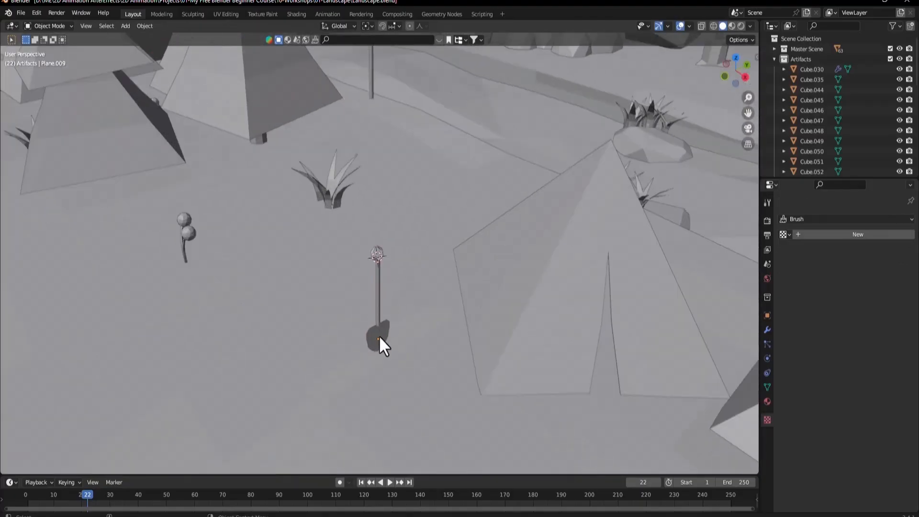
{"action": "key", "text": "KP_1"}
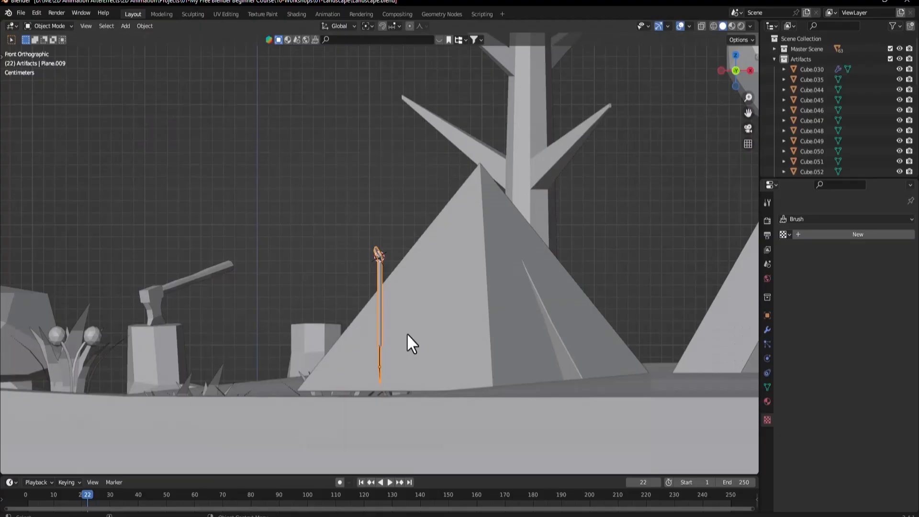
{"action": "key", "text": "r"}
{"action": "left_click", "coordinate": [461, 316]}
- Lower the tilted shovel to the ground beside the tent and nudge it about 0.0029 m along X and 0.0013 m down
{"action": "key", "text": "g"}
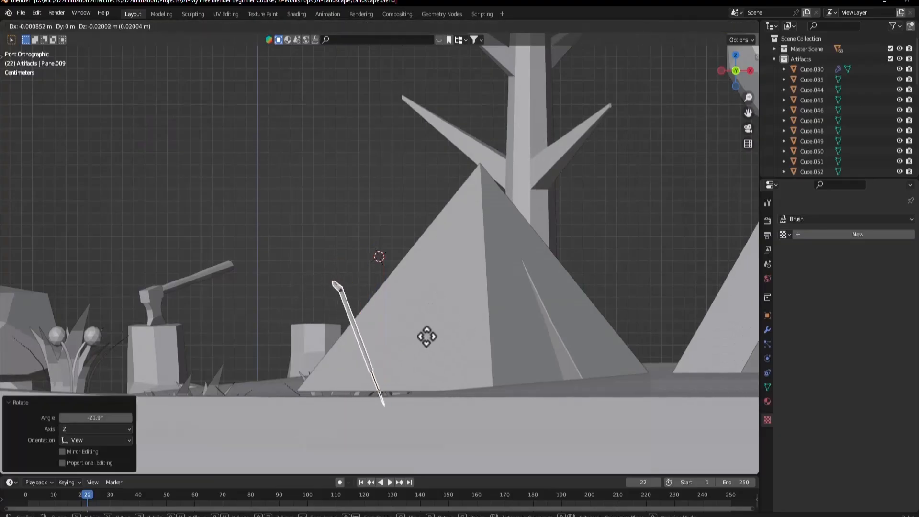
{"action": "left_click", "coordinate": [375, 398]}
{"action": "middle_click_drag", "start_coordinate": [374, 398], "coordinate": [382, 398]}
{"action": "key", "text": "g"}
{"action": "left_click", "coordinate": [412, 372]}
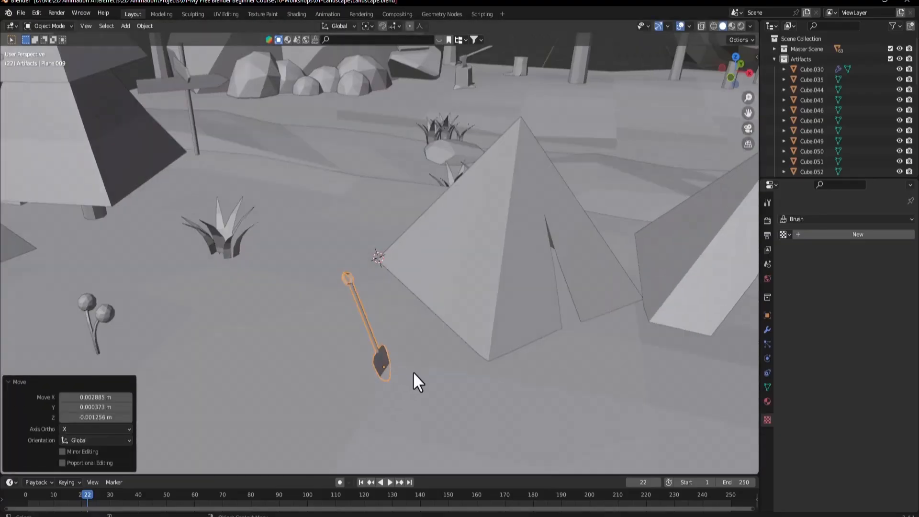
{"action": "scroll", "coordinate": [380, 369], "scroll_direction": "down", "scroll_amount": 5}
{"action": "scroll", "coordinate": [388, 335], "scroll_direction": "up", "scroll_amount": 5}
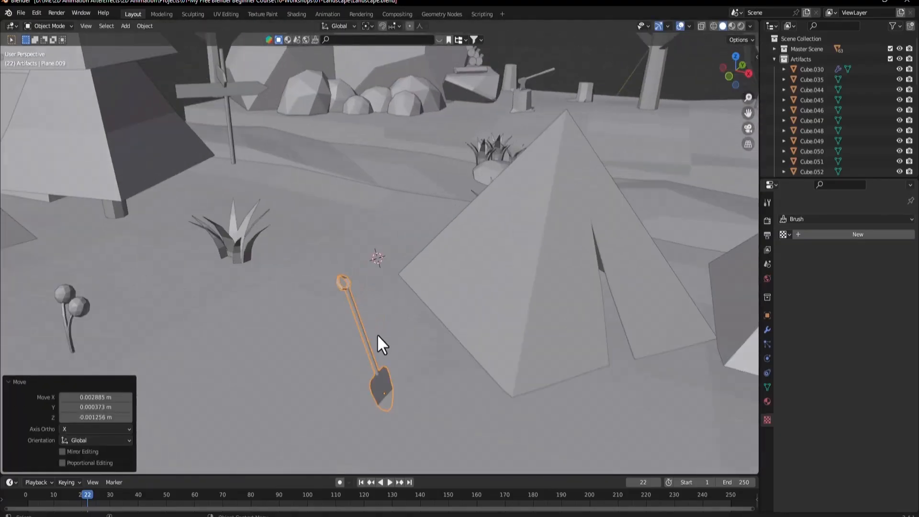
- Compare the shovel's placement and the ground in front of the tents with the campfire area in the reference image
{"action": "left_click", "coordinate": [659, 511]}
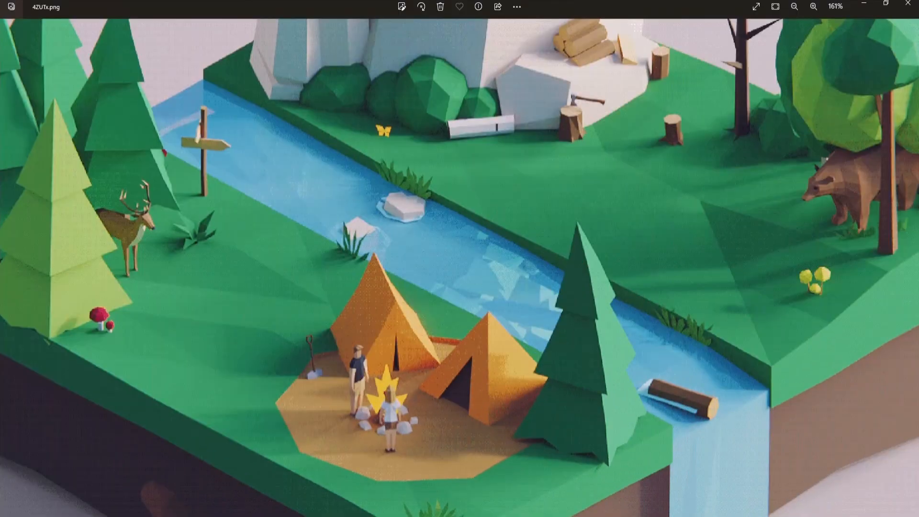
{"action": "key", "text": "alt+Tab"}
{"action": "middle_click_drag", "start_coordinate": [389, 293], "coordinate": [466, 336]}
{"action": "scroll", "coordinate": [466, 336], "scroll_direction": "down", "scroll_amount": 4}
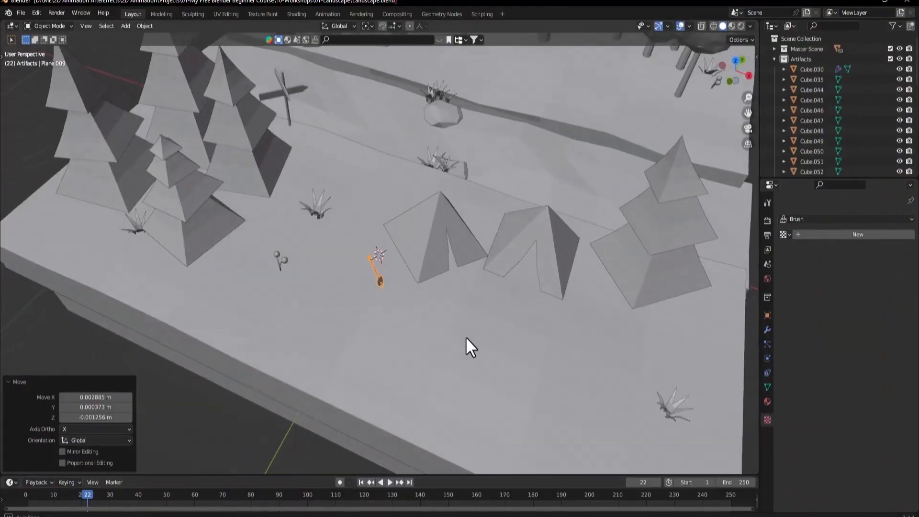
{"action": "middle_click_drag", "start_coordinate": [468, 193], "coordinate": [347, 220], "text": "shift"}
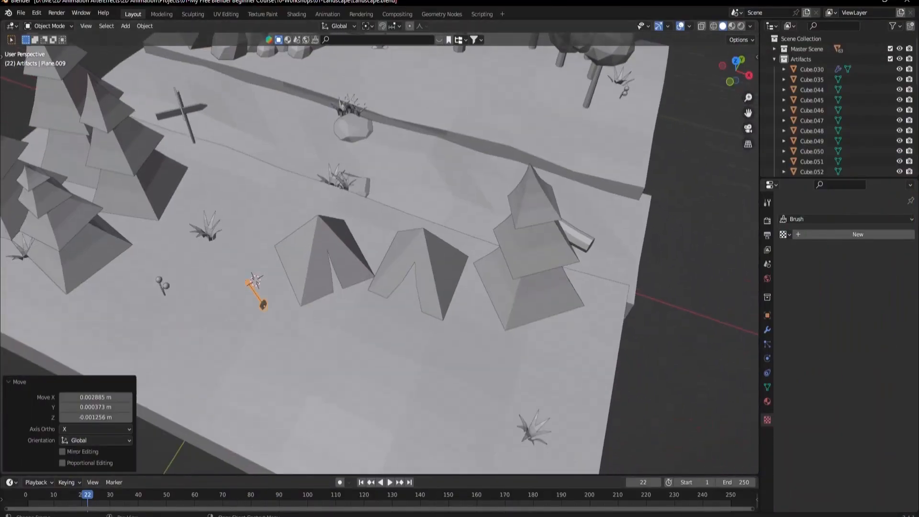
{"action": "left_click", "coordinate": [711, 512]}
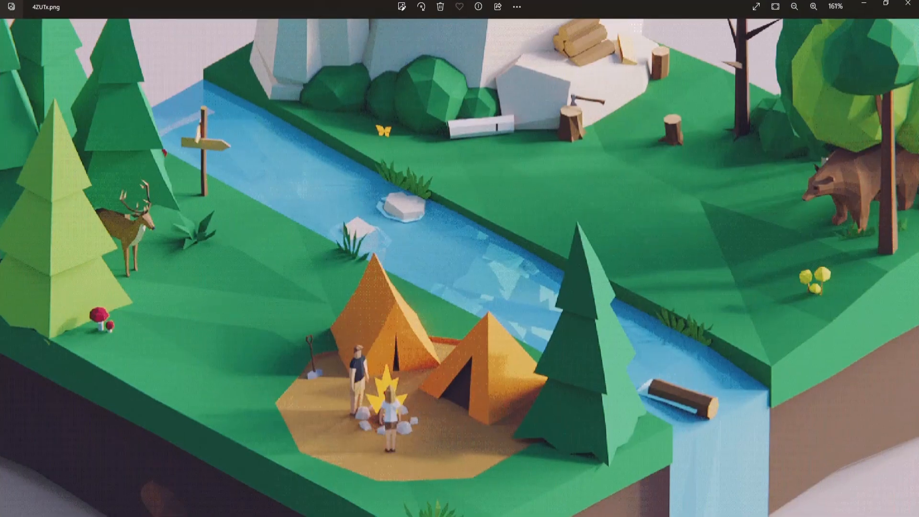
{"action": "left_click", "coordinate": [691, 516]}
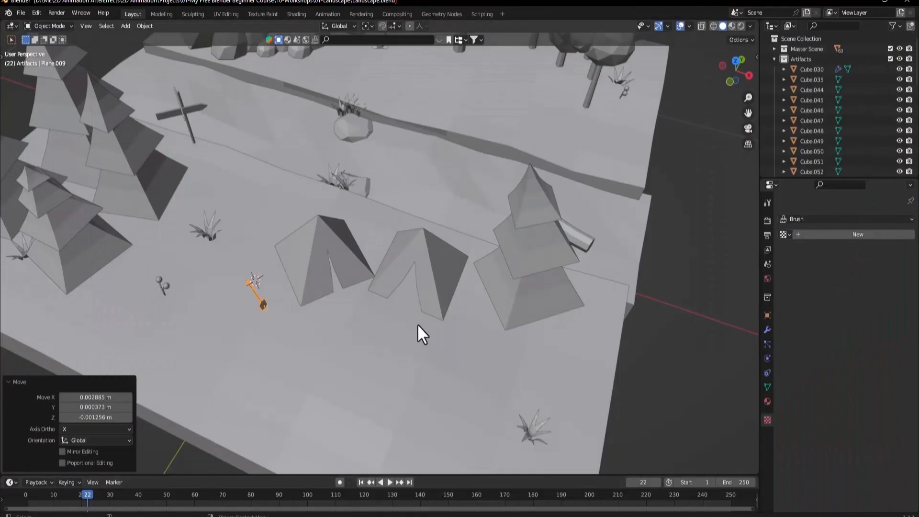
- Place the 3D cursor on the ground in front of the tents and add a cube there, scaled to 0.034
{"action": "right_click", "coordinate": [355, 351], "text": "shift"}
{"action": "key", "text": "KP_7"}
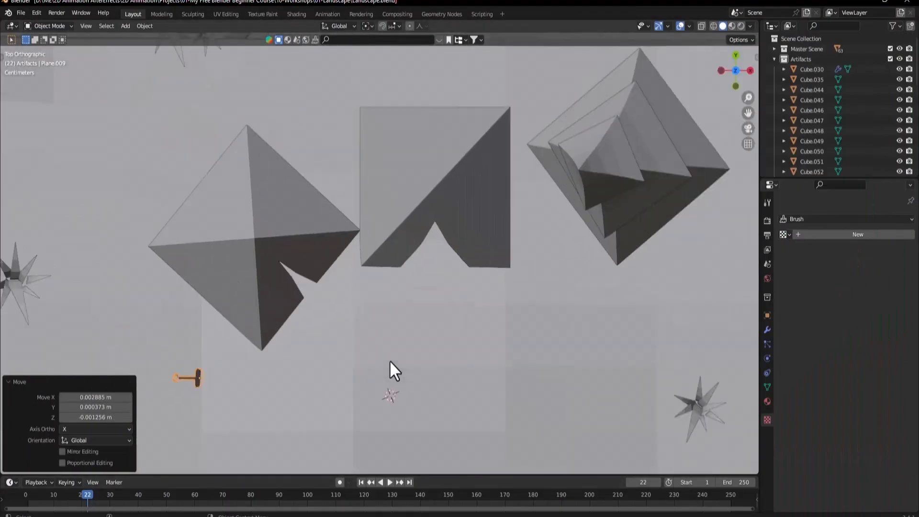
{"action": "key", "text": "shift+a"}
{"action": "mouse_move", "coordinate": [412, 289]}
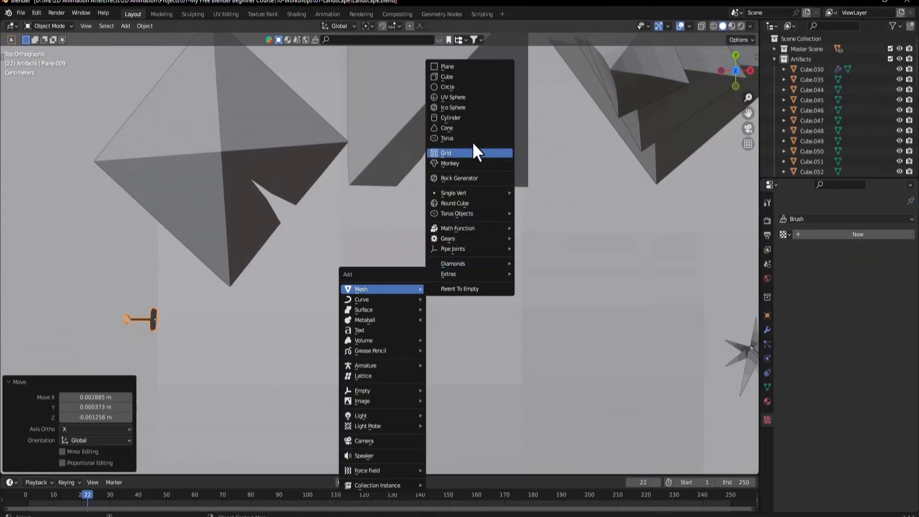
{"action": "left_click", "coordinate": [446, 76]}
{"action": "key", "text": "s"}
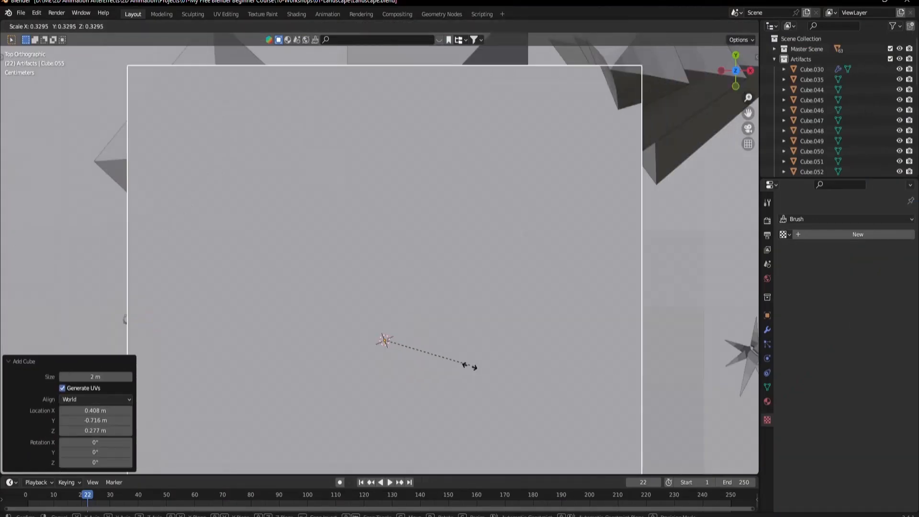
{"action": "left_click", "coordinate": [396, 341]}
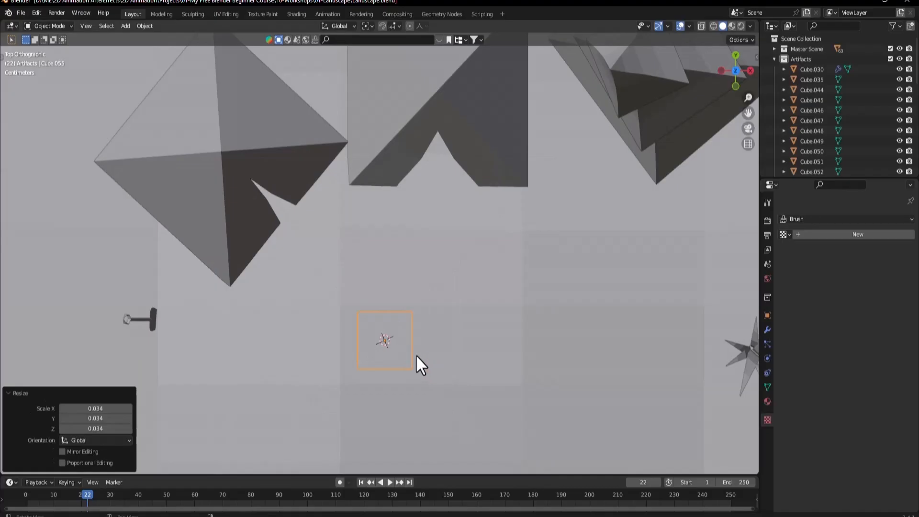
- Shrink the new cube in two more passes, the first by a factor of 0.745
{"action": "scroll", "coordinate": [416, 356], "scroll_direction": "up", "scroll_amount": 2}
{"action": "key", "text": "s"}
{"action": "left_click", "coordinate": [504, 340]}
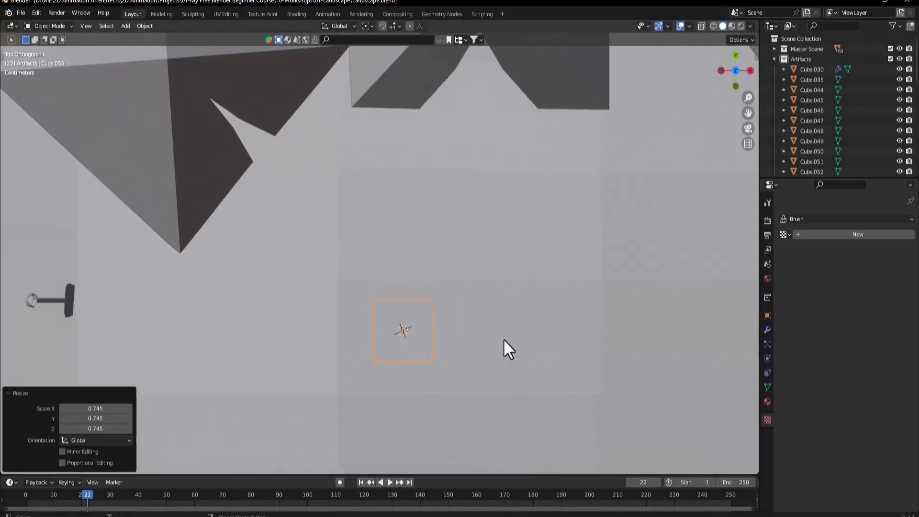
{"action": "middle_click_drag", "start_coordinate": [509, 349], "coordinate": [416, 364]}
{"action": "key", "text": "s"}
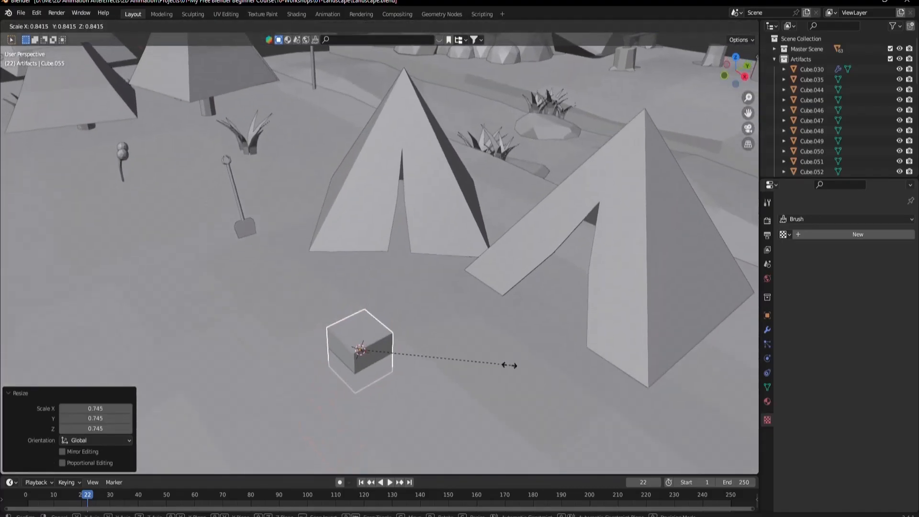
{"action": "left_click", "coordinate": [486, 369]}
- Raise the cube about 0.0394 m along Z above the ground and enter Edit Mode on it
{"action": "key", "text": "g"}
{"action": "key", "text": "z"}
{"action": "left_click", "coordinate": [469, 332]}
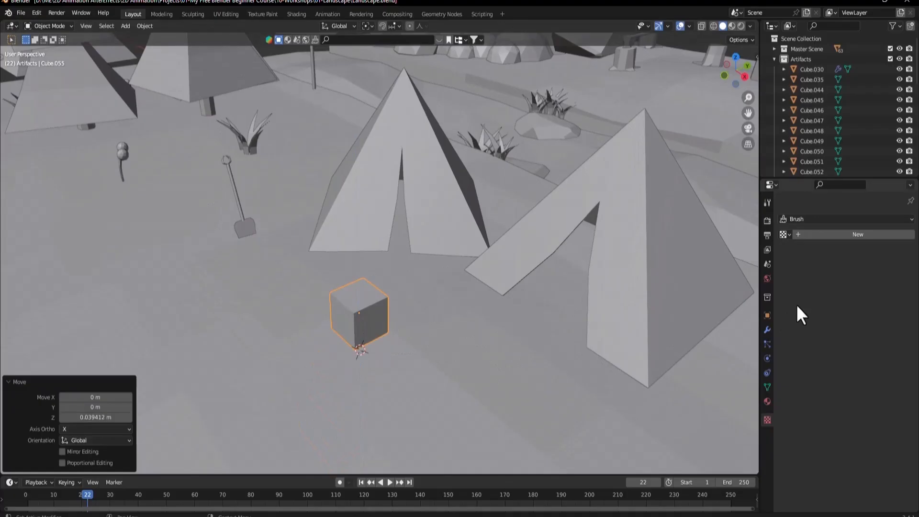
{"action": "key", "text": "Tab"}
{"action": "key", "text": "ctrl+r"}
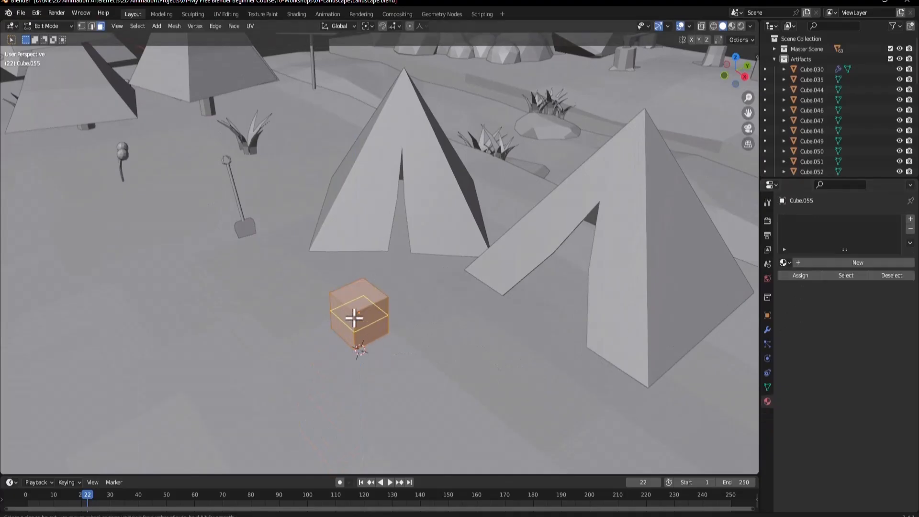
{"action": "scroll", "coordinate": [354, 317], "scroll_direction": "up", "scroll_amount": 1}
{"action": "key", "text": "ctrl+e"}
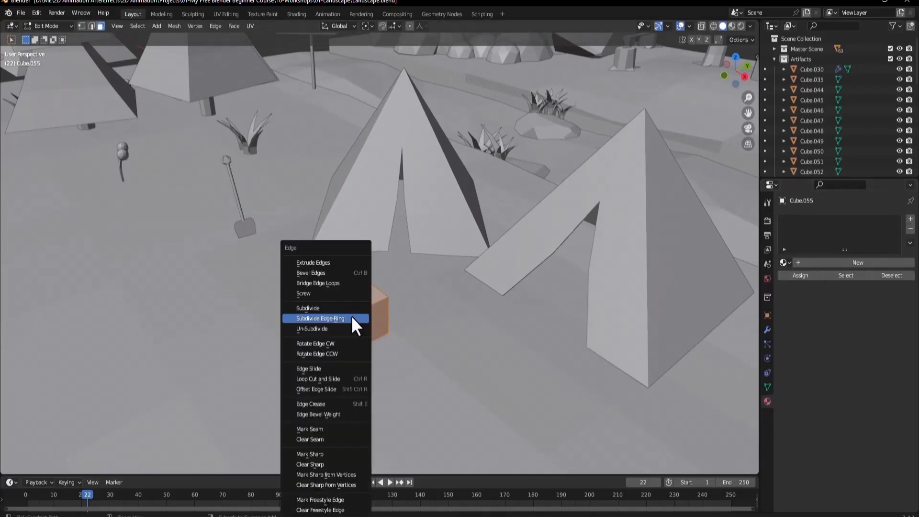
{"action": "key", "text": "super"}
{"action": "key", "text": "super"}
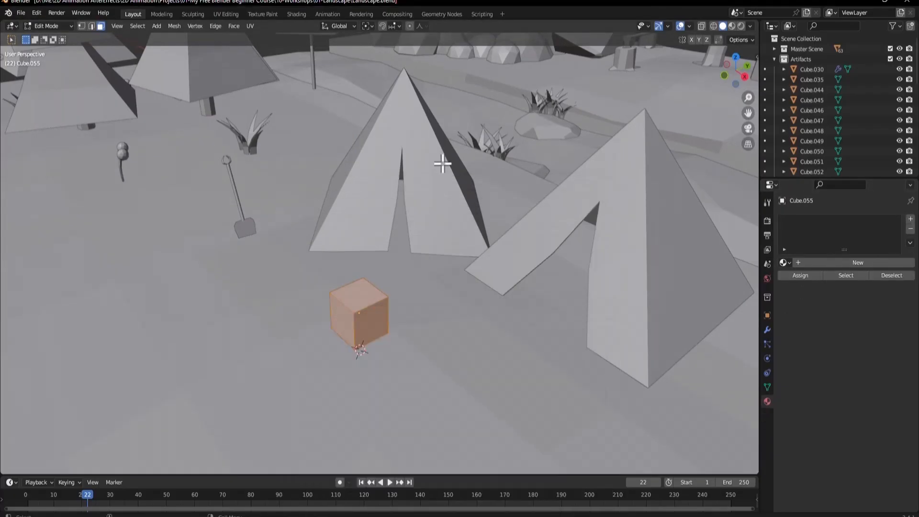
- Add two evenly spaced loop cuts in each of the cube's three directions, forming a 3×3 grid per side, and return to Object Mode
{"action": "left_click", "coordinate": [355, 307]}
{"action": "right_click", "coordinate": [352, 311]}
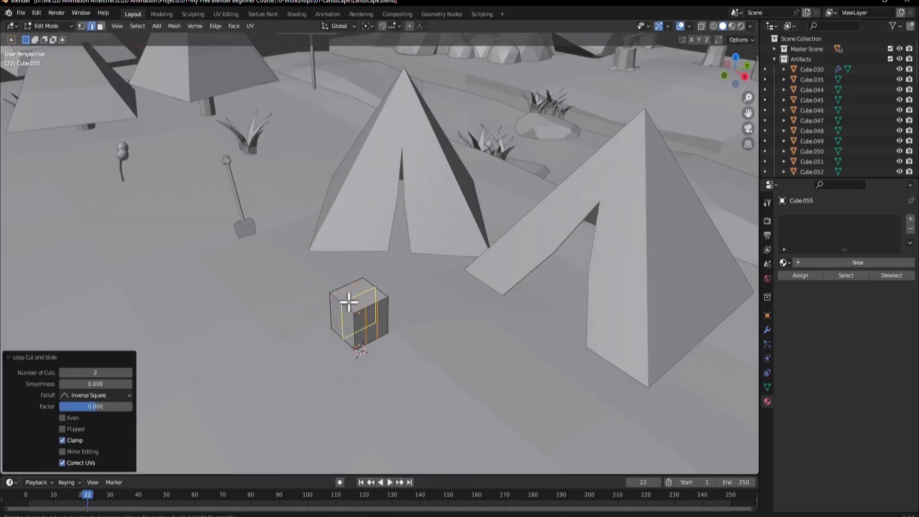
{"action": "left_click", "coordinate": [349, 300]}
{"action": "right_click", "coordinate": [346, 302]}
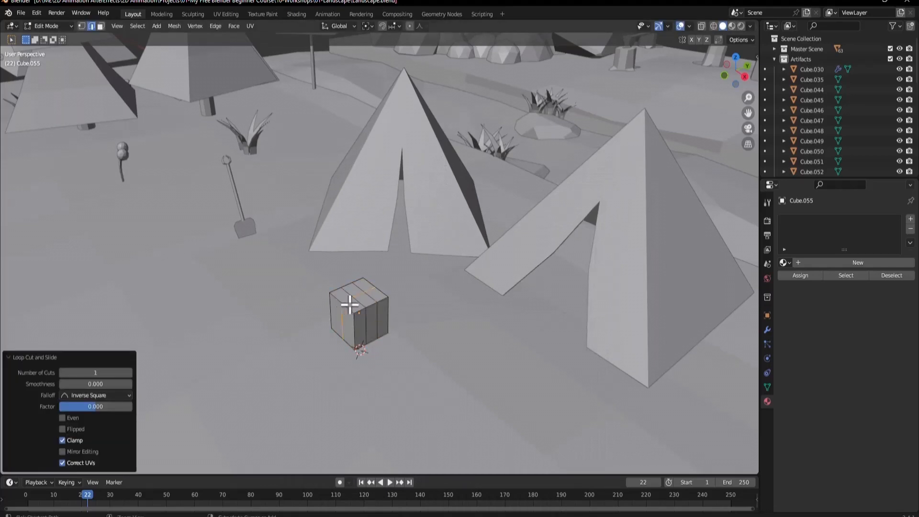
{"action": "key", "text": "ctrl+z"}
{"action": "left_click", "coordinate": [344, 307]}
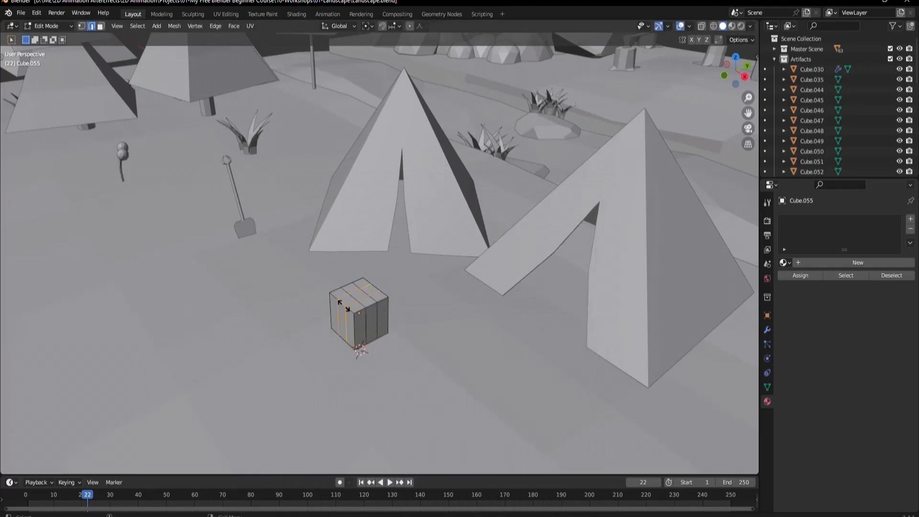
{"action": "right_click", "coordinate": [350, 319]}
{"action": "left_click", "coordinate": [354, 320]}
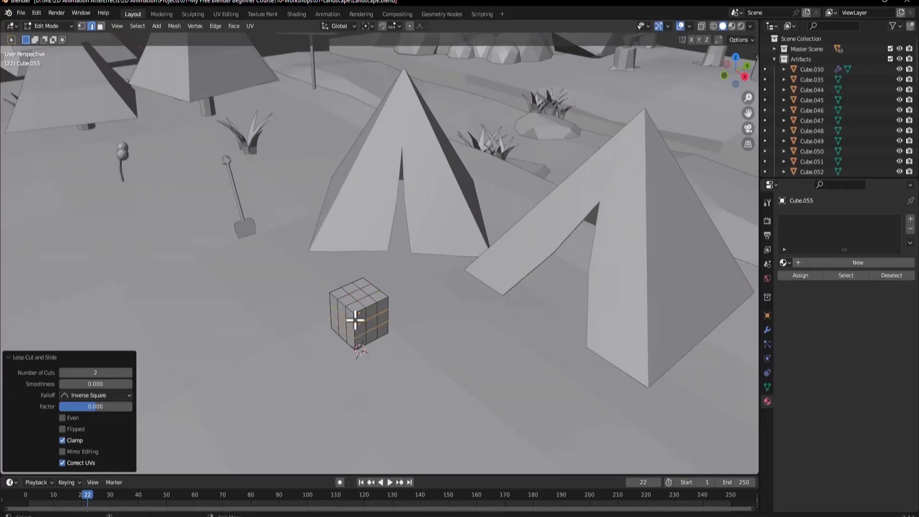
{"action": "key", "text": "Tab"}
- Try a Displace modifier on the cube using Texture-02, with strength -2.200 and midlevel 0.738
{"action": "left_click", "coordinate": [835, 235]}
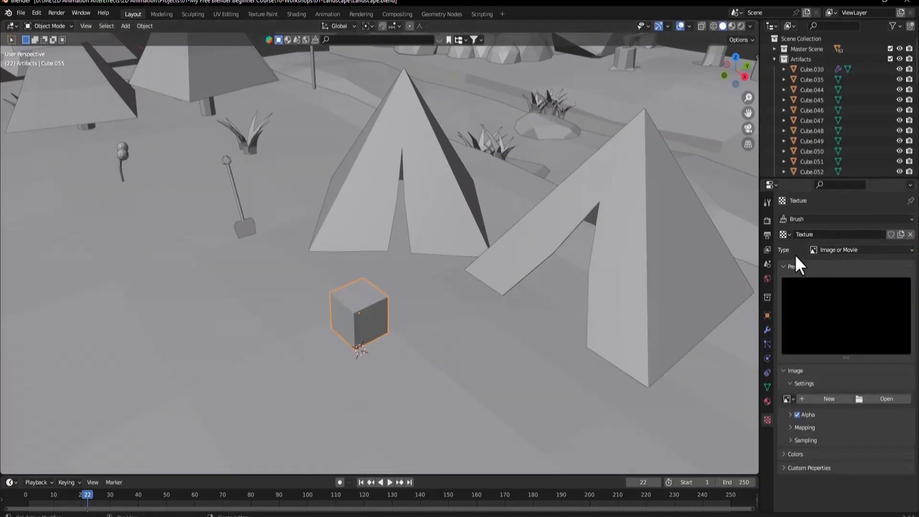
{"action": "key", "text": "ctrl+z"}
{"action": "left_click", "coordinate": [768, 330]}
{"action": "left_click", "coordinate": [850, 218]}
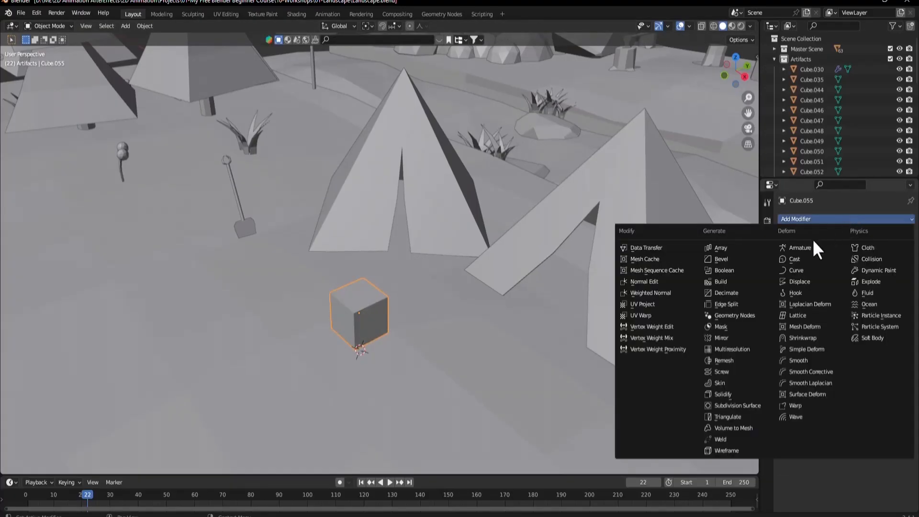
{"action": "left_click", "coordinate": [798, 282]}
{"action": "left_click", "coordinate": [792, 253]}
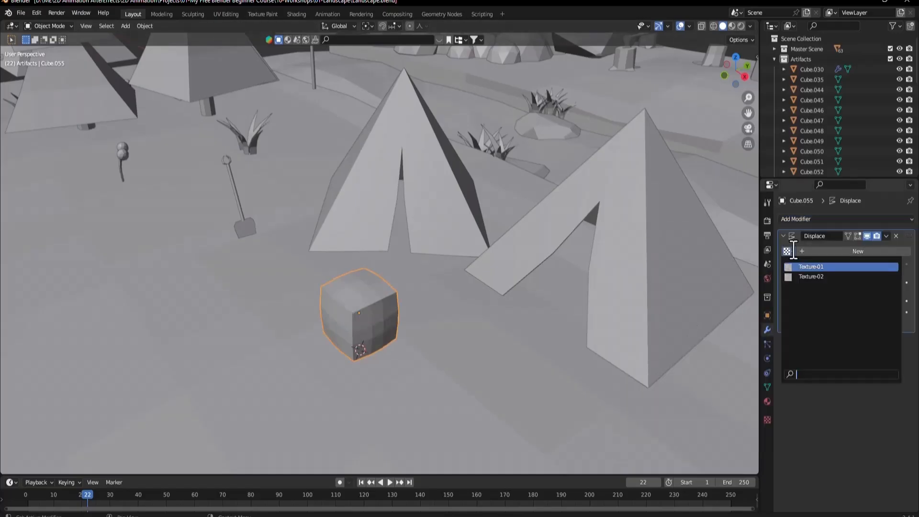
{"action": "left_click", "coordinate": [817, 278]}
{"action": "left_click_drag", "start_coordinate": [860, 302], "coordinate": [883, 312]}
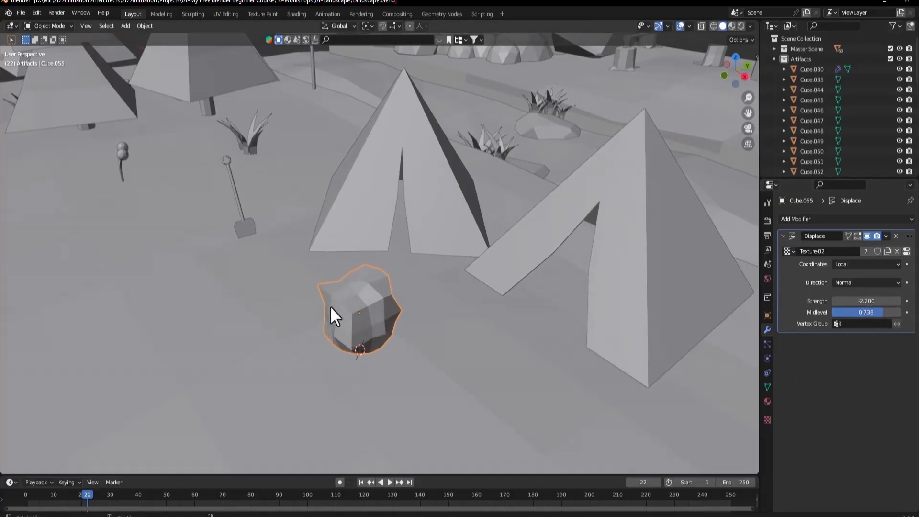
{"action": "middle_click_drag", "start_coordinate": [331, 307], "coordinate": [358, 314]}
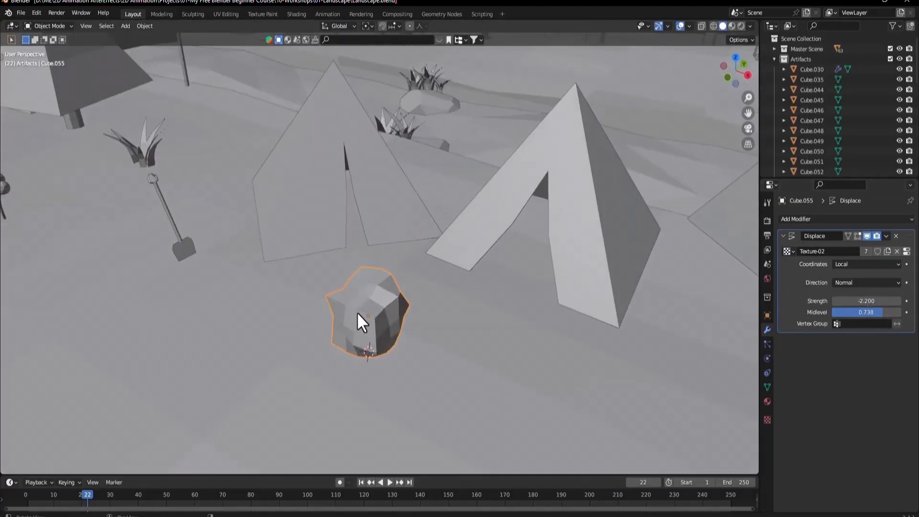
- Remove the Displace modifier and undo the earlier edits until the cube's loop cuts are gone, returning to Object Mode
{"action": "left_click", "coordinate": [895, 236]}
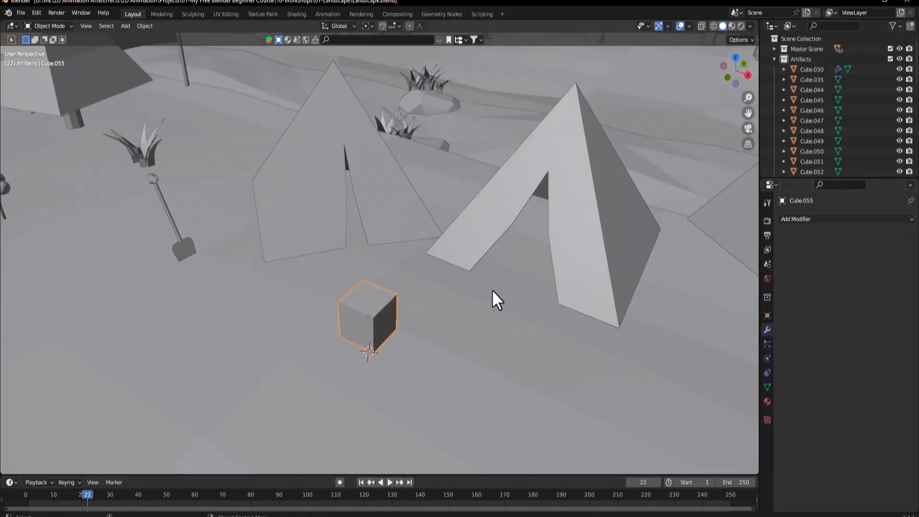
{"action": "key", "text": "ctrl+z"}
{"action": "key", "text": "ctrl+z"}
{"action": "key", "text": "ctrl+z"}
{"action": "key", "text": "ctrl+z"}
{"action": "key", "text": "ctrl+z"}
{"action": "key", "text": "ctrl+z"}
{"action": "key", "text": "ctrl+z"}
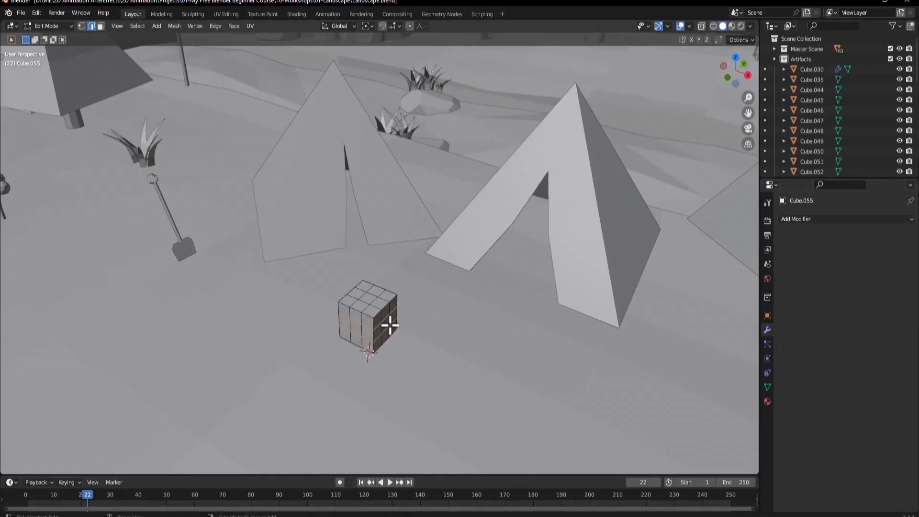
{"action": "key", "text": "Tab"}
{"action": "scroll", "coordinate": [382, 340], "scroll_direction": "up", "scroll_amount": 1}
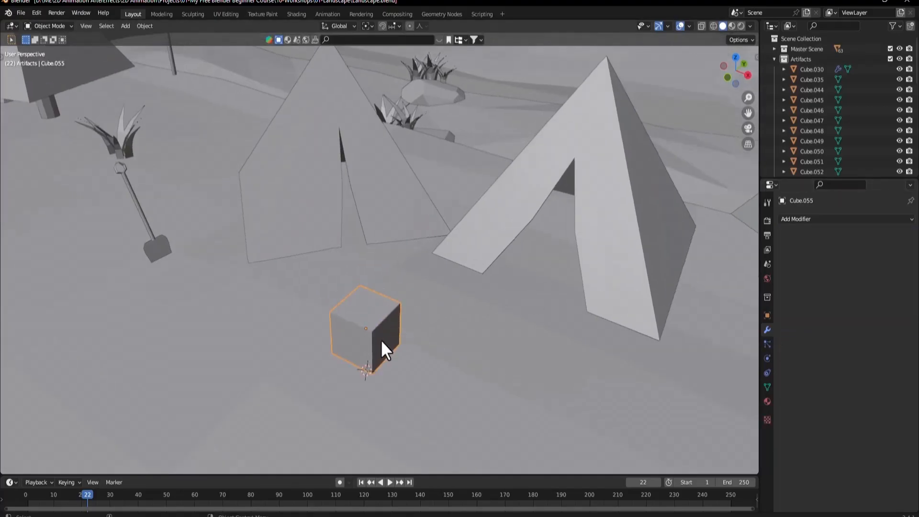
- Enter Edit Mode on the plain cube and move its front side face outward and down toward the ground
{"action": "key", "text": "Tab"}
{"action": "left_click", "coordinate": [352, 350]}
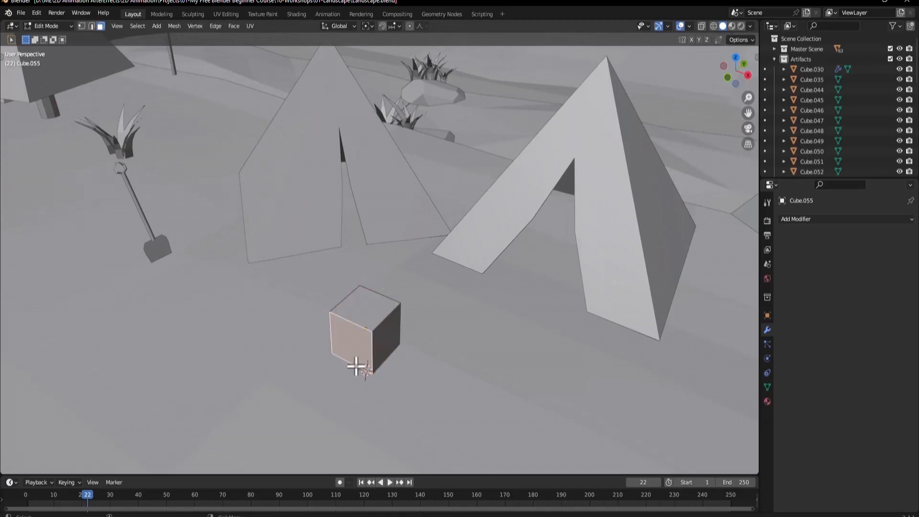
{"action": "key", "text": "2"}
{"action": "key", "text": "3"}
{"action": "left_click", "coordinate": [353, 346]}
{"action": "key", "text": "g"}
{"action": "left_click", "coordinate": [329, 387]}
- Rotate the moved face by -35° in the view, scale it down and rotate the selection again from another angle
{"action": "key", "text": "r"}
{"action": "left_click", "coordinate": [429, 404]}
{"action": "key", "text": "s"}
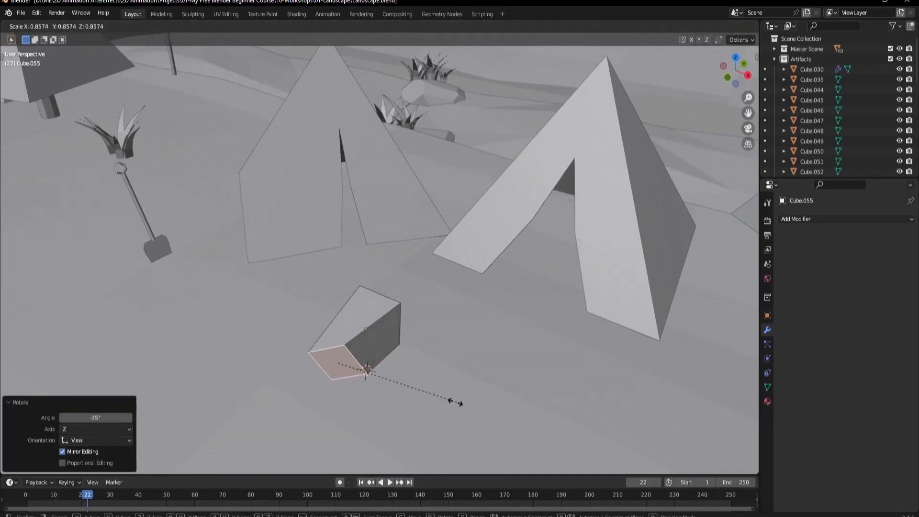
{"action": "left_click", "coordinate": [438, 390]}
{"action": "mouse_move", "coordinate": [408, 335]}
{"action": "middle_mouse_down"}
{"action": "mouse_move", "coordinate": [334, 331]}
{"action": "mouse_move", "coordinate": [410, 302]}
{"action": "mouse_move", "coordinate": [408, 334]}
{"action": "middle_mouse_up"}
{"action": "key", "text": "r"}
{"action": "left_click", "coordinate": [420, 329]}
- Bevel four upper corner vertices of the block one after another, the first with an offset of 0.677 m
{"action": "key", "text": "1"}
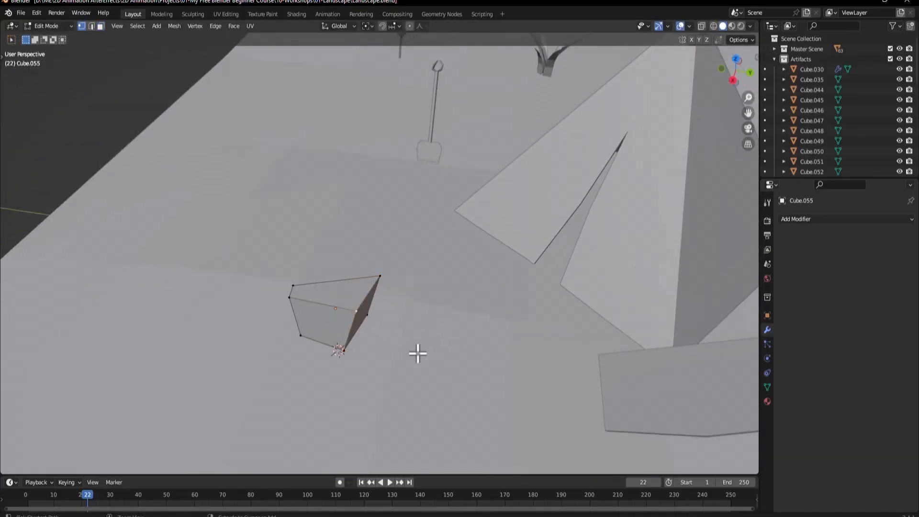
{"action": "left_click", "coordinate": [450, 341]}
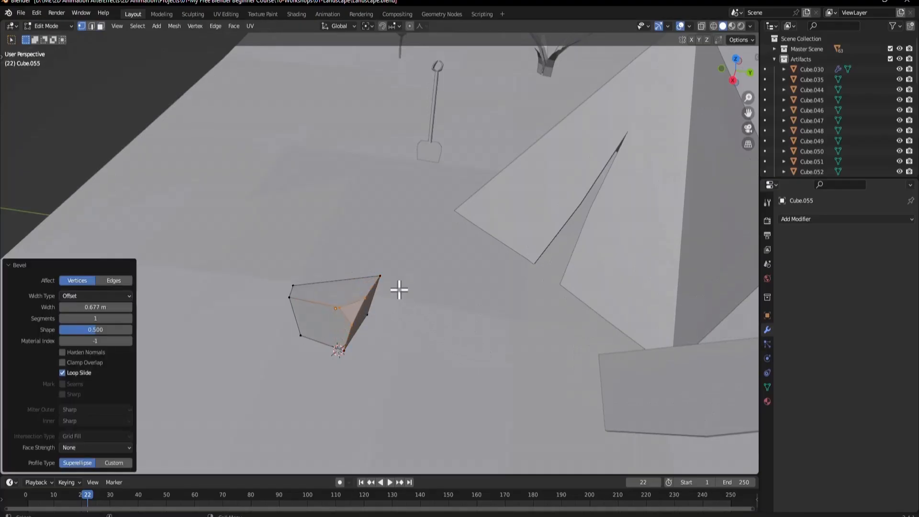
{"action": "left_click", "coordinate": [380, 277]}
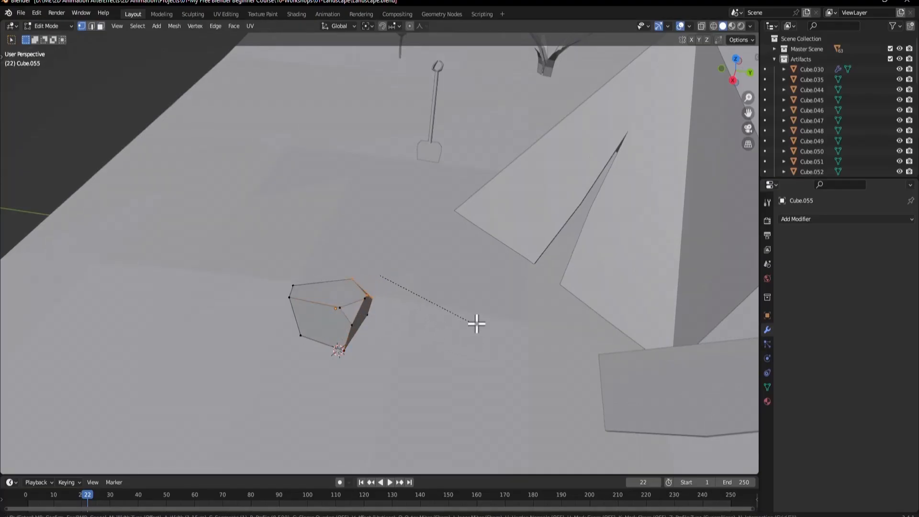
{"action": "left_click", "coordinate": [469, 319]}
{"action": "left_click", "coordinate": [298, 288]}
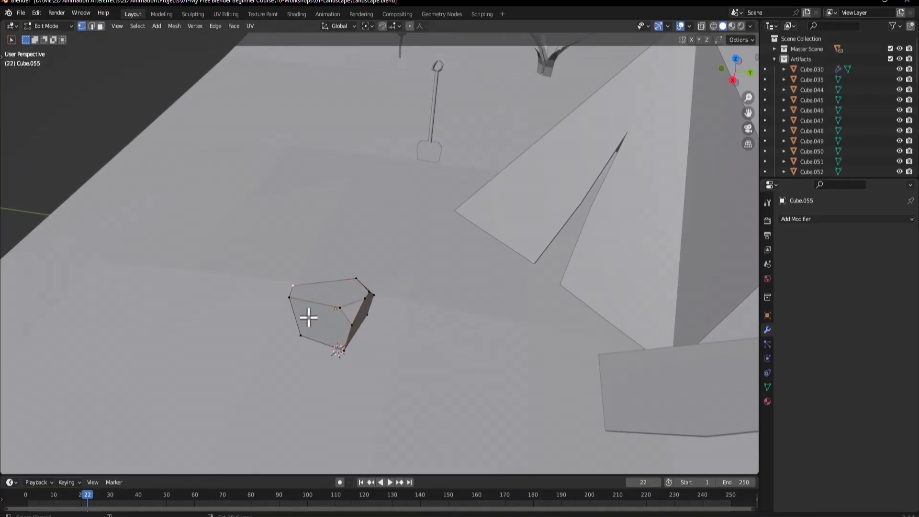
{"action": "left_click", "coordinate": [338, 313]}
{"action": "left_click", "coordinate": [335, 353]}
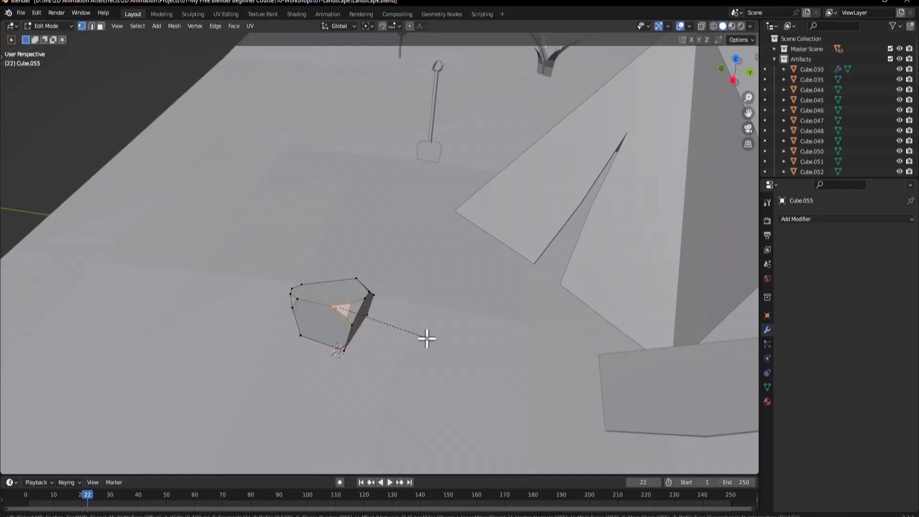
{"action": "left_click", "coordinate": [431, 339]}
- Return to Object Mode, rotate the rock by -20.9° in the view and lower it about 0.037 m along Z
{"action": "key", "text": "Tab"}
{"action": "middle_click_drag", "start_coordinate": [336, 315], "coordinate": [449, 281]}
{"action": "key", "text": "r"}
{"action": "left_click", "coordinate": [484, 324]}
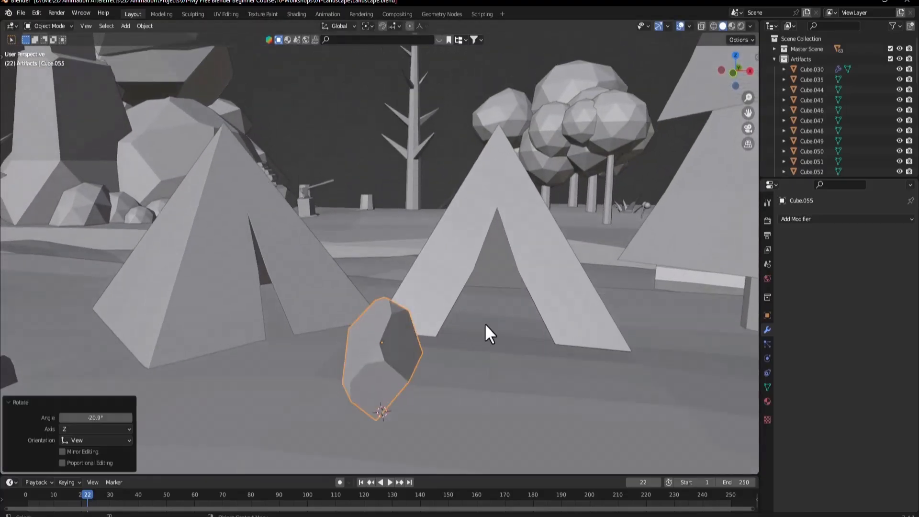
{"action": "key", "text": "g"}
{"action": "key", "text": "z"}
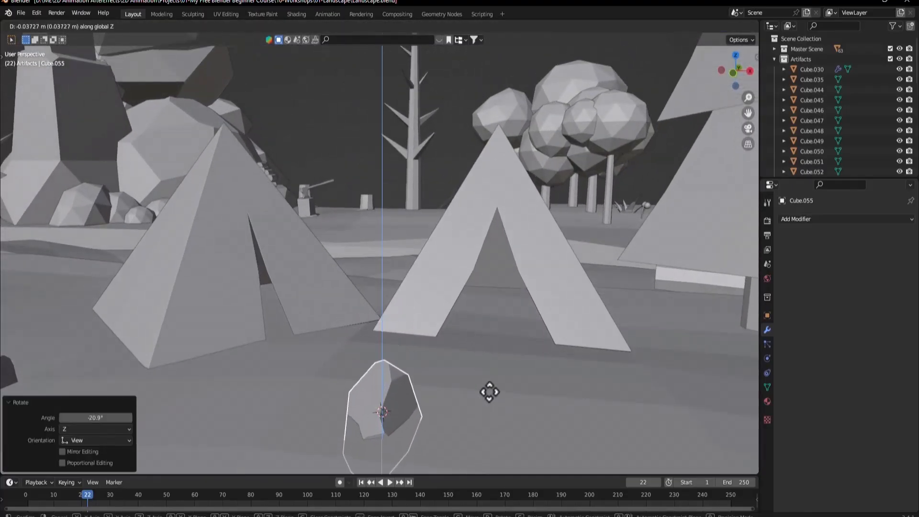
{"action": "left_click", "coordinate": [490, 383]}
- From the top view, duplicate the rock three times to form the upper and right-hand arc of a campfire ring
{"action": "middle_click_drag", "start_coordinate": [490, 384], "coordinate": [455, 346]}
{"action": "key", "text": "KP_7"}
{"action": "scroll", "coordinate": [446, 324], "scroll_direction": "down", "scroll_amount": 2}
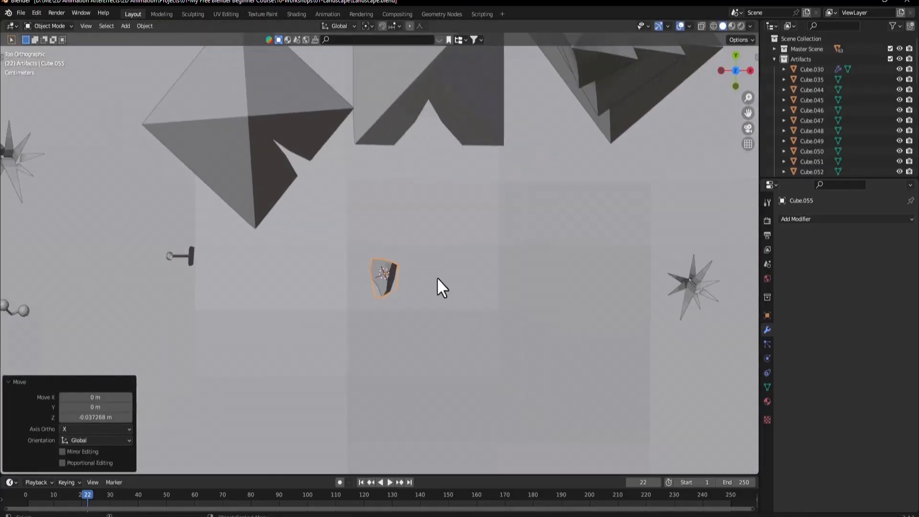
{"action": "middle_click_drag", "start_coordinate": [437, 277], "coordinate": [376, 335], "text": "shift"}
{"action": "key", "text": "shift+d"}
{"action": "left_click", "coordinate": [422, 291]}
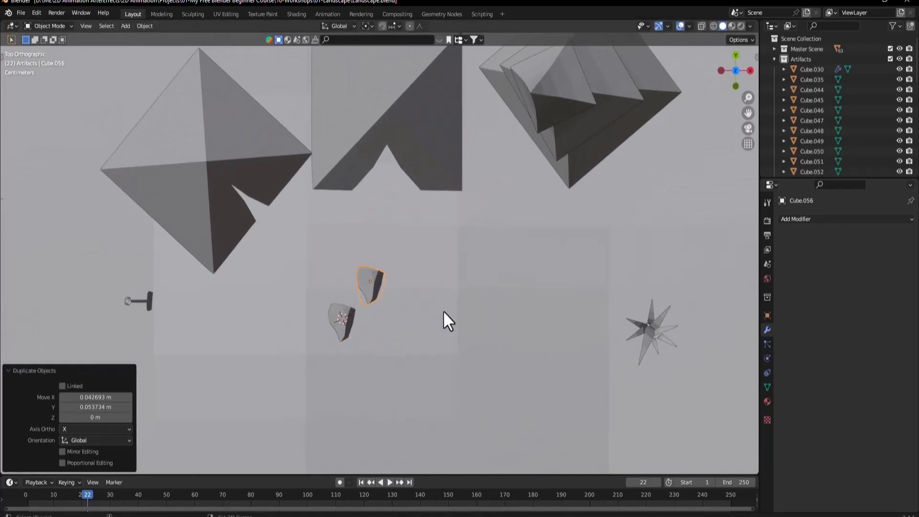
{"action": "key", "text": "g"}
{"action": "left_click", "coordinate": [558, 301]}
{"action": "key", "text": "shift+d"}
{"action": "left_click", "coordinate": [581, 363]}
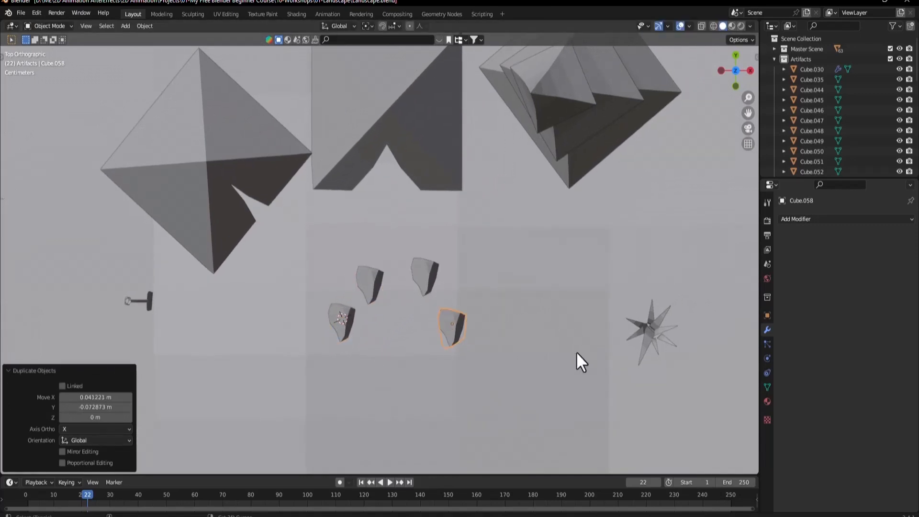
- Add four more rock copies around the lower arc to close the campfire ring
{"action": "key", "text": "shift+d"}
{"action": "left_click", "coordinate": [562, 402]}
{"action": "key", "text": "shift+d"}
{"action": "left_click", "coordinate": [526, 422]}
{"action": "key", "text": "shift+d"}
{"action": "left_click", "coordinate": [474, 407]}
{"action": "key", "text": "shift+d"}
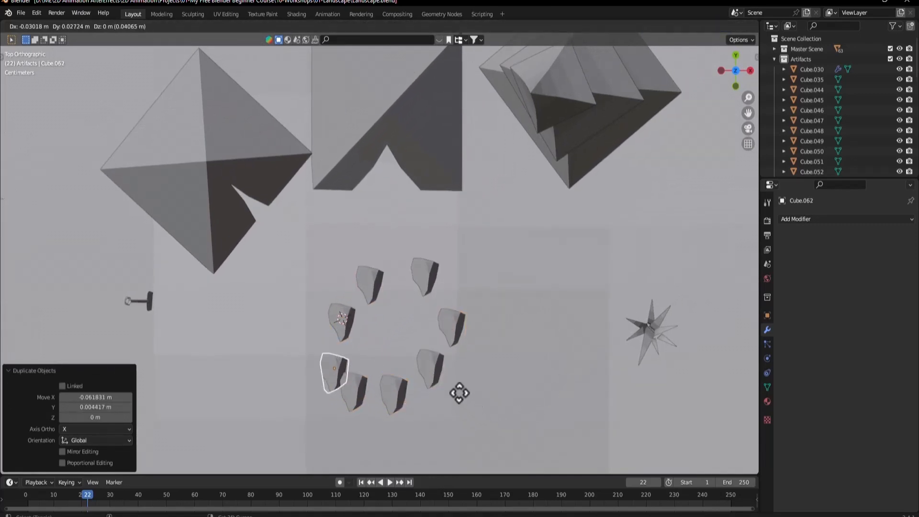
{"action": "left_click", "coordinate": [447, 393]}
- Rotate the last copied rock by 71° in the top view and scale it down
{"action": "key", "text": "r"}
{"action": "left_click", "coordinate": [409, 448]}
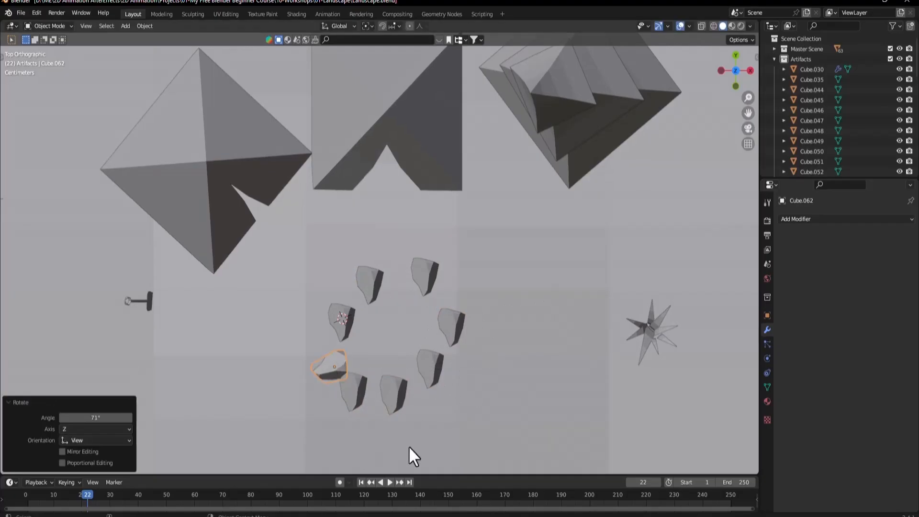
{"action": "key", "text": "s"}
{"action": "left_click", "coordinate": [443, 416]}
- Rotate the neighbouring lower-left rock by -57.6° in an angled view and scale it down
{"action": "left_click", "coordinate": [364, 390]}
{"action": "scroll", "coordinate": [423, 338], "scroll_direction": "up", "scroll_amount": 3}
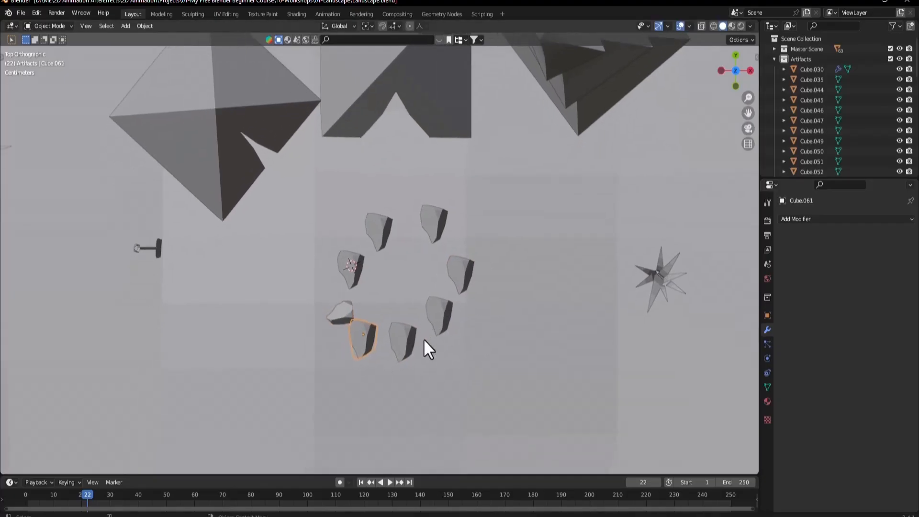
{"action": "middle_click_drag", "start_coordinate": [443, 363], "coordinate": [365, 312]}
{"action": "key", "text": "r"}
{"action": "left_click", "coordinate": [375, 349]}
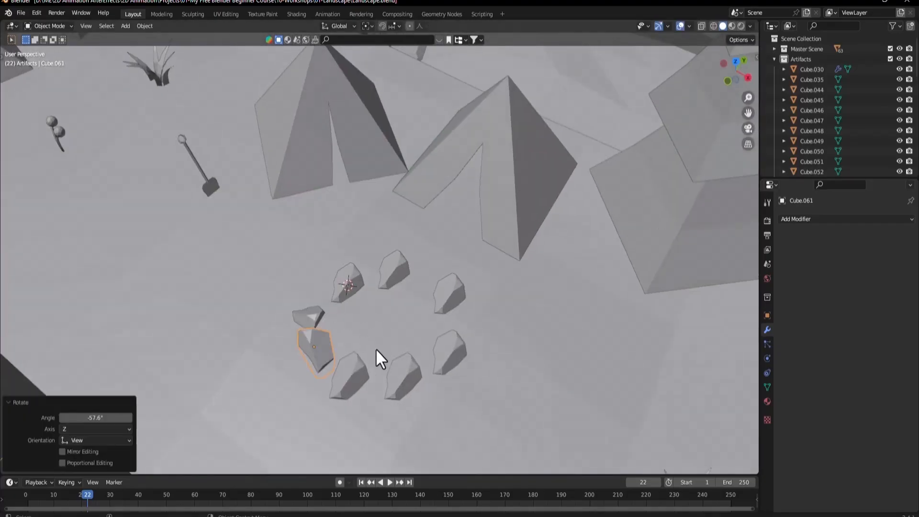
{"action": "key", "text": "s"}
{"action": "left_click", "coordinate": [421, 369]}
- Rotate the following rock along the ring's front by 52.9° in the view and scale it to 0.580
{"action": "middle_click_drag", "start_coordinate": [386, 405], "coordinate": [384, 370]}
{"action": "left_click", "coordinate": [327, 364]}
{"action": "key", "text": "r"}
{"action": "left_click", "coordinate": [389, 424]}
{"action": "key", "text": "s"}
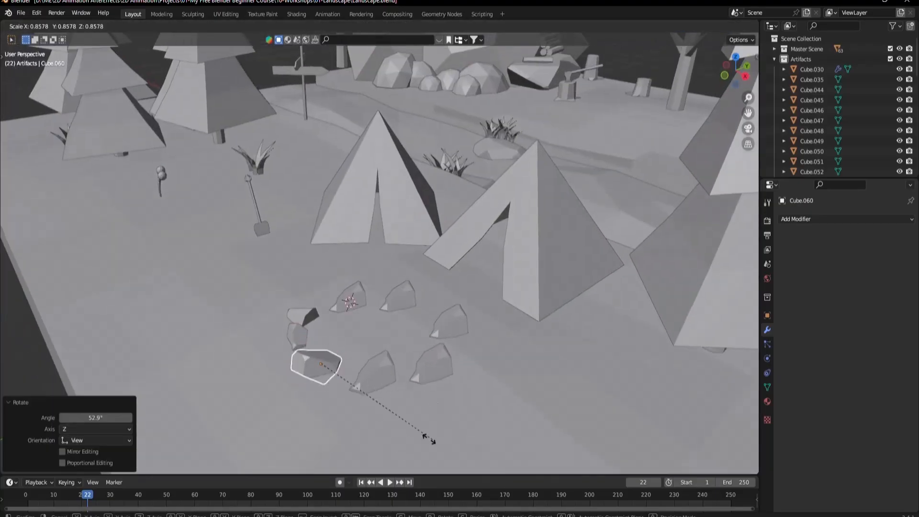
{"action": "left_click", "coordinate": [407, 424]}
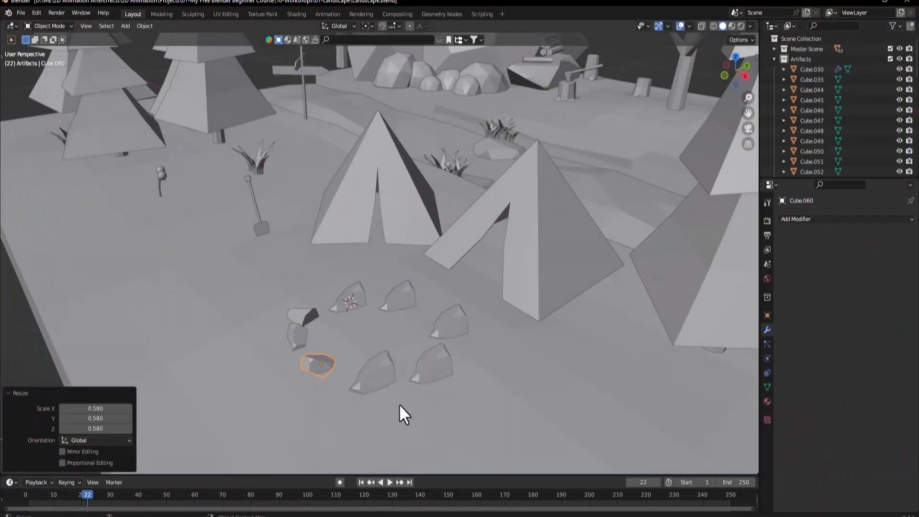
- Shrink the next front rock to a pebble at a scale of 0.219 and rotate it
{"action": "scroll", "coordinate": [398, 403], "scroll_direction": "up", "scroll_amount": 1}
{"action": "left_click", "coordinate": [385, 408]}
{"action": "key", "text": "s"}
{"action": "left_click", "coordinate": [399, 400]}
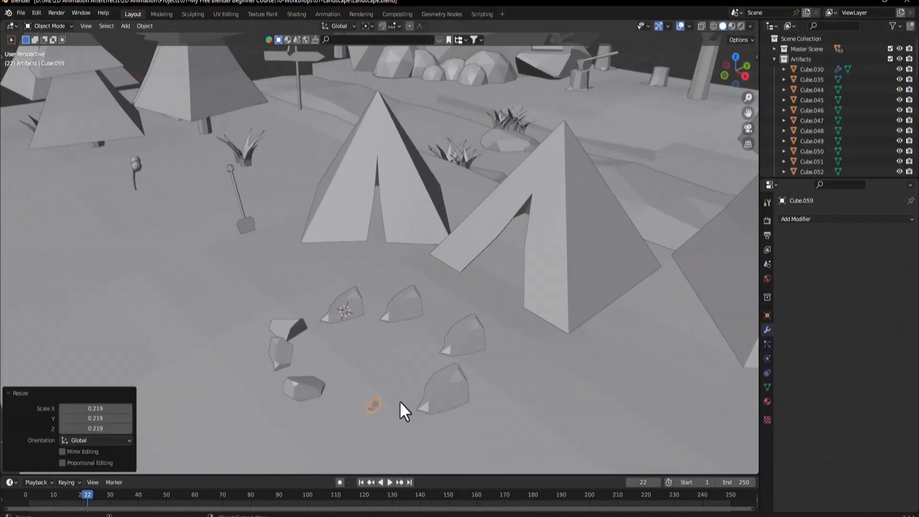
{"action": "key", "text": "r"}
{"action": "left_click", "coordinate": [434, 437]}
{"action": "left_click", "coordinate": [445, 392]}
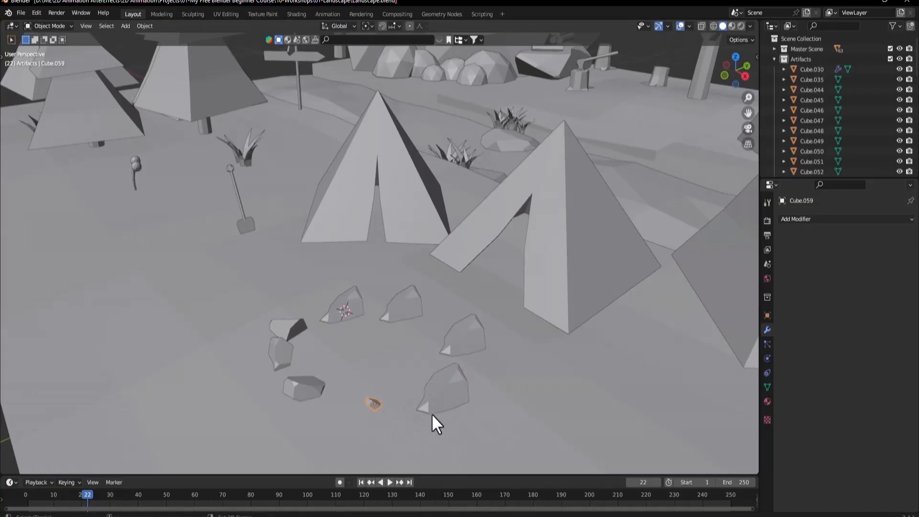
- Duplicate the pebble beside itself toward the front rock, rotate the copy by 87° and scale it by 1.266
{"action": "key", "text": "shift+d"}
{"action": "left_click", "coordinate": [404, 409]}
{"action": "key", "text": "r"}
{"action": "left_click", "coordinate": [341, 470]}
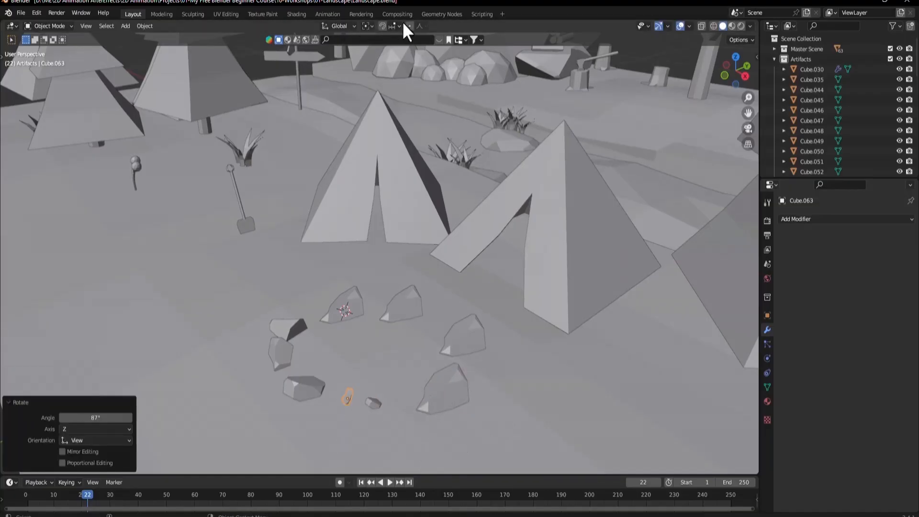
{"action": "key", "text": "s"}
{"action": "left_click", "coordinate": [573, 224]}
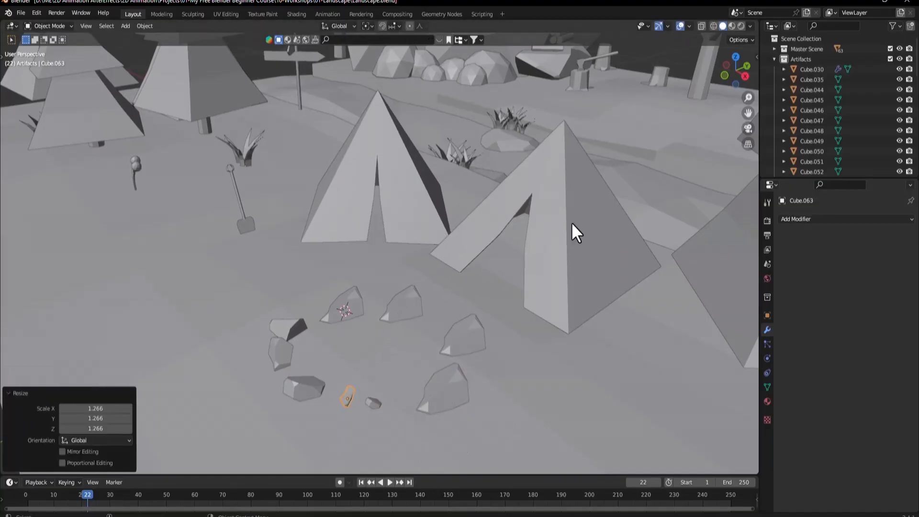
- Scale the large rock to the pebbles' right to 0.608 and move it closer into the ring from the top view
{"action": "left_click", "coordinate": [444, 396]}
{"action": "key", "text": "s"}
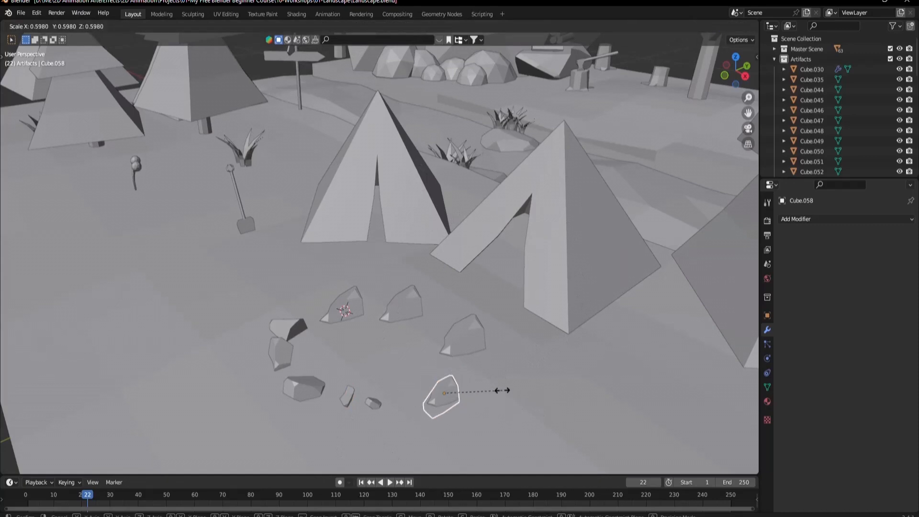
{"action": "left_click", "coordinate": [504, 389]}
{"action": "key", "text": "KP_7"}
{"action": "key", "text": "s"}
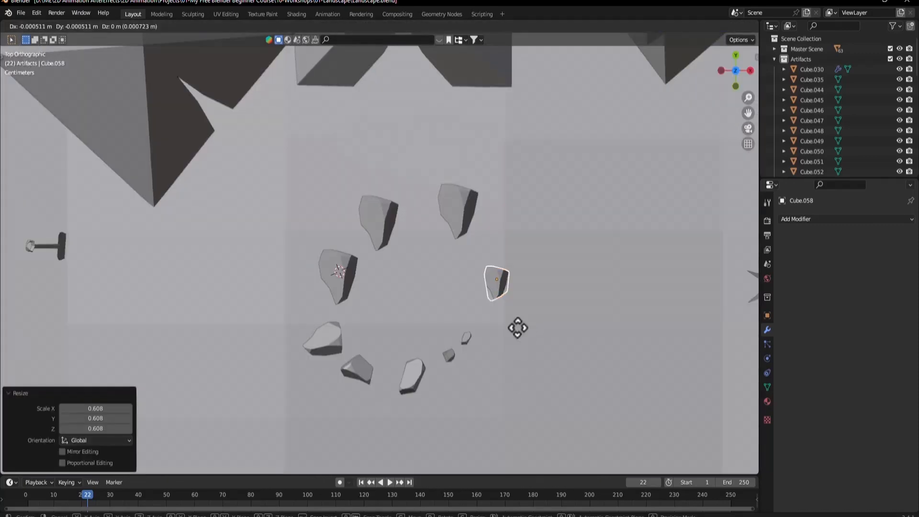
{"action": "left_click", "coordinate": [502, 260]}
- Rotate the ring's back-right rock by 46° from the top view and 108° in perspective, and move it inward
{"action": "left_click", "coordinate": [470, 211], "text": "shift"}
{"action": "key", "text": "r"}
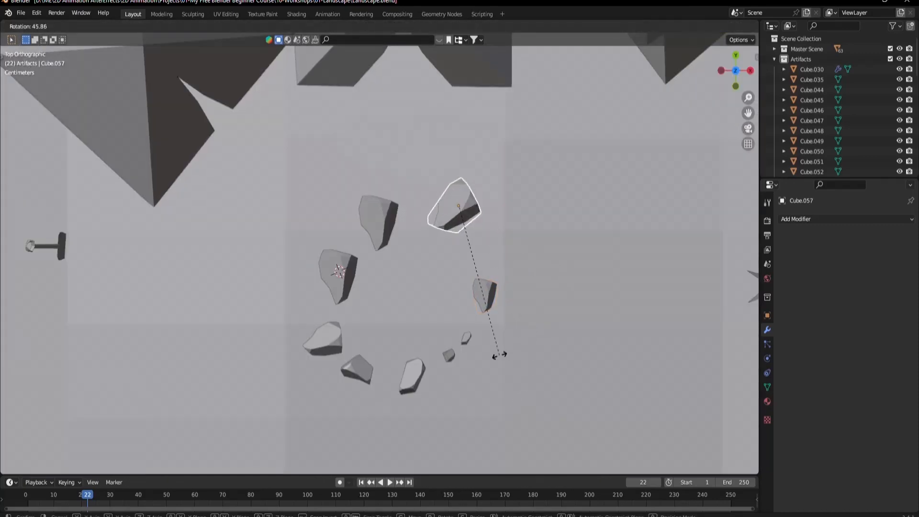
{"action": "left_click", "coordinate": [482, 262]}
{"action": "middle_click_drag", "start_coordinate": [483, 263], "coordinate": [498, 274]}
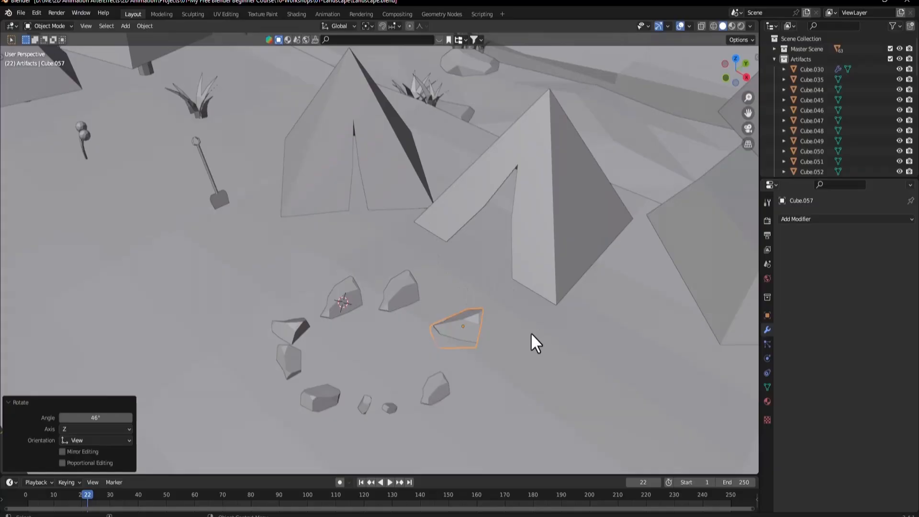
{"action": "key", "text": "r"}
{"action": "left_click", "coordinate": [478, 404]}
{"action": "key", "text": "g"}
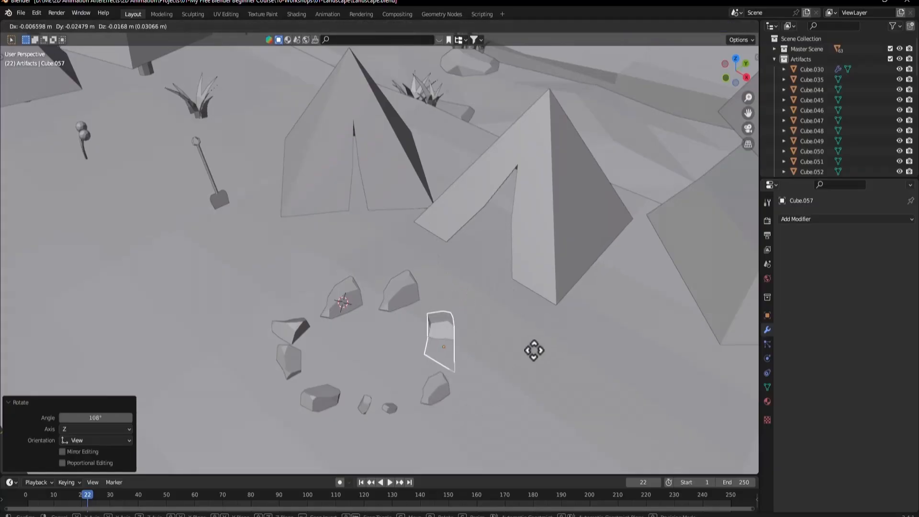
{"action": "left_click", "coordinate": [530, 345]}
{"action": "middle_click_drag", "start_coordinate": [529, 345], "coordinate": [400, 252]}
- Rotate the neighbouring back rock by 74° from the top view and 79.4° in perspective, and scale it to 0.664
{"action": "left_click", "coordinate": [398, 253]}
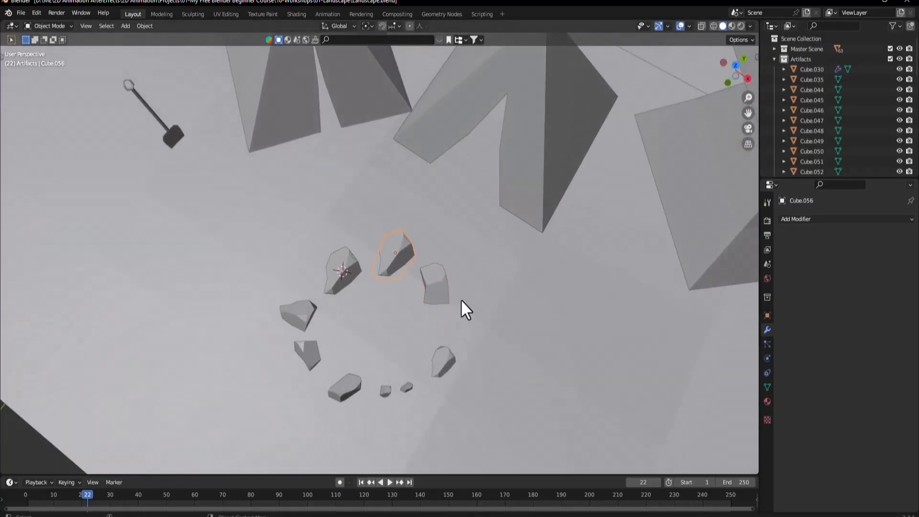
{"action": "key", "text": "KP_7"}
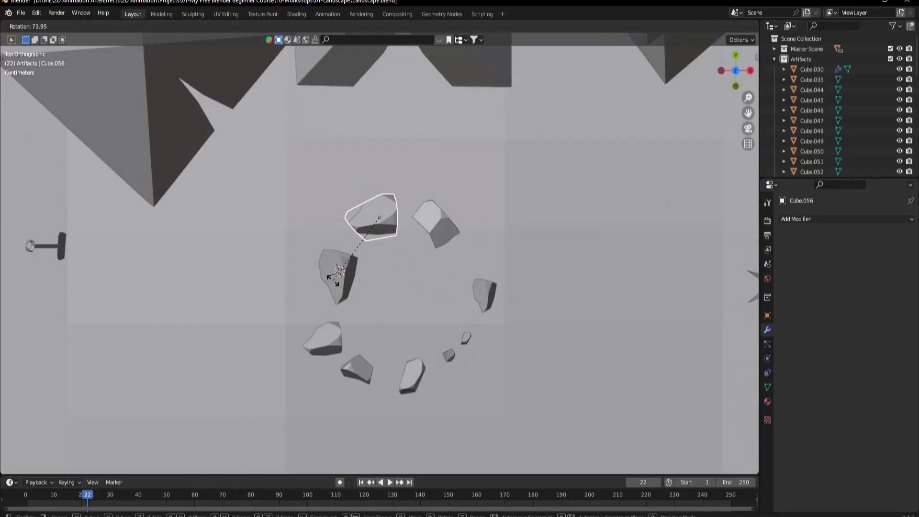
{"action": "left_click", "coordinate": [393, 224]}
{"action": "middle_click_drag", "start_coordinate": [394, 224], "coordinate": [413, 275]}
{"action": "key", "text": "r"}
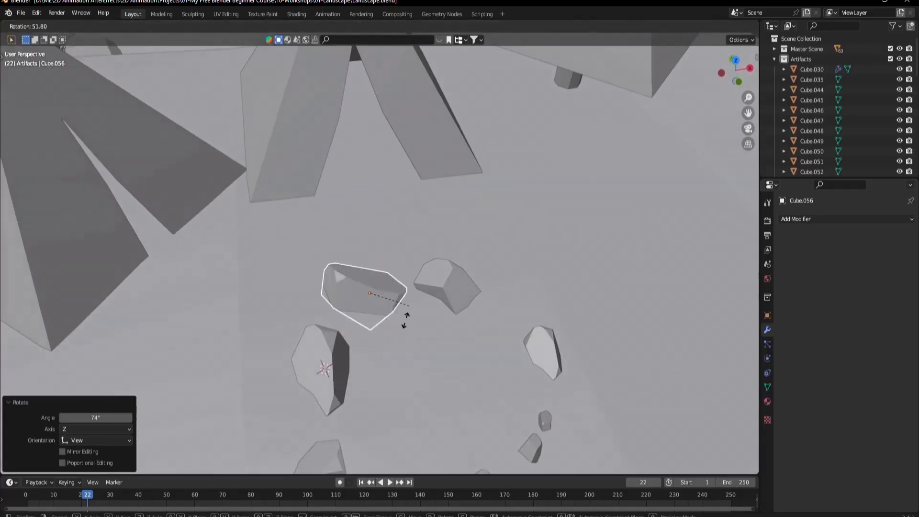
{"action": "left_click", "coordinate": [415, 337]}
{"action": "key", "text": "s"}
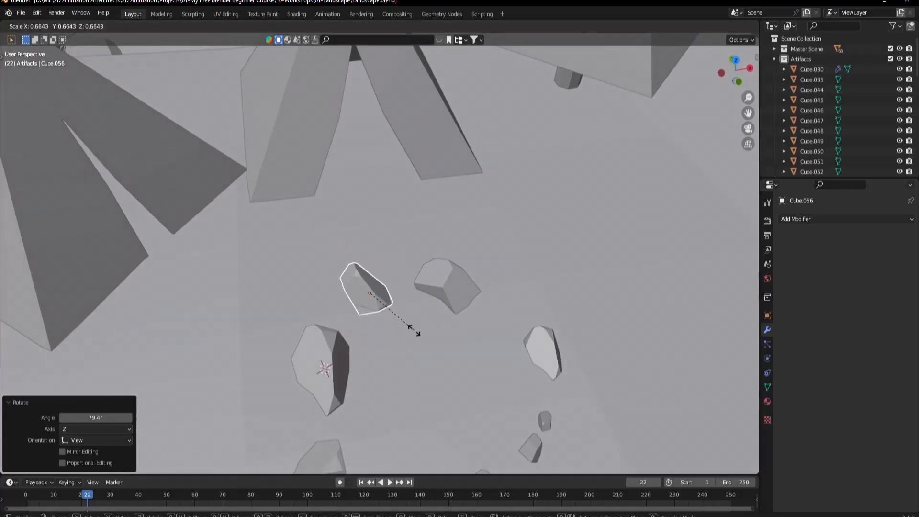
{"action": "left_click", "coordinate": [413, 330]}
- Check the reference campfire and move the ring's two back rocks closer to its centre from the top view
{"action": "scroll", "coordinate": [375, 300], "scroll_direction": "down", "scroll_amount": 4}
{"action": "middle_click_drag", "start_coordinate": [374, 327], "coordinate": [403, 355]}
{"action": "left_click", "coordinate": [691, 516]}
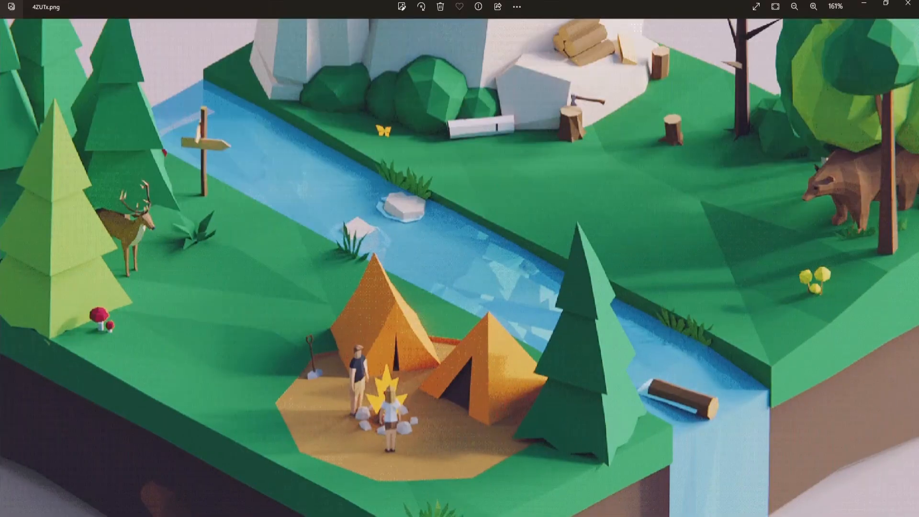
{"action": "left_click", "coordinate": [691, 516]}
{"action": "scroll", "coordinate": [415, 293], "scroll_direction": "up", "scroll_amount": 3}
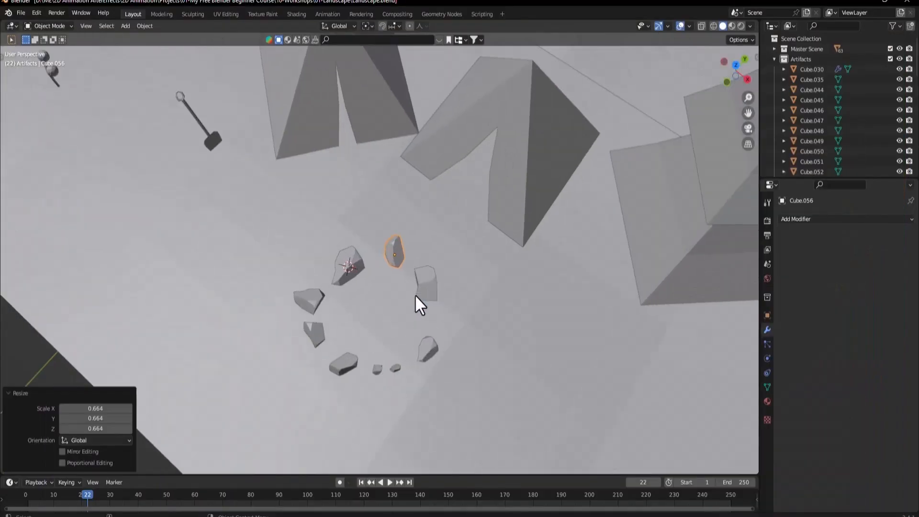
{"action": "key", "text": "KP_7"}
{"action": "left_click", "coordinate": [423, 248]}
{"action": "key", "text": "g"}
{"action": "left_click", "coordinate": [420, 280]}
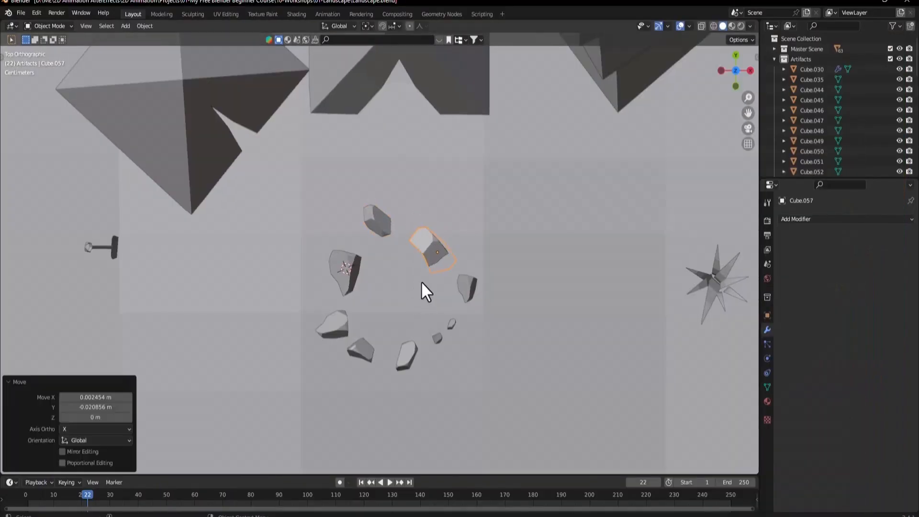
{"action": "left_click", "coordinate": [389, 239]}
{"action": "key", "text": "g"}
{"action": "left_click", "coordinate": [391, 261]}
- Move the ring's right-hand rock and the two pebbles beside it inward
{"action": "left_click", "coordinate": [468, 295]}
{"action": "key", "text": "g"}
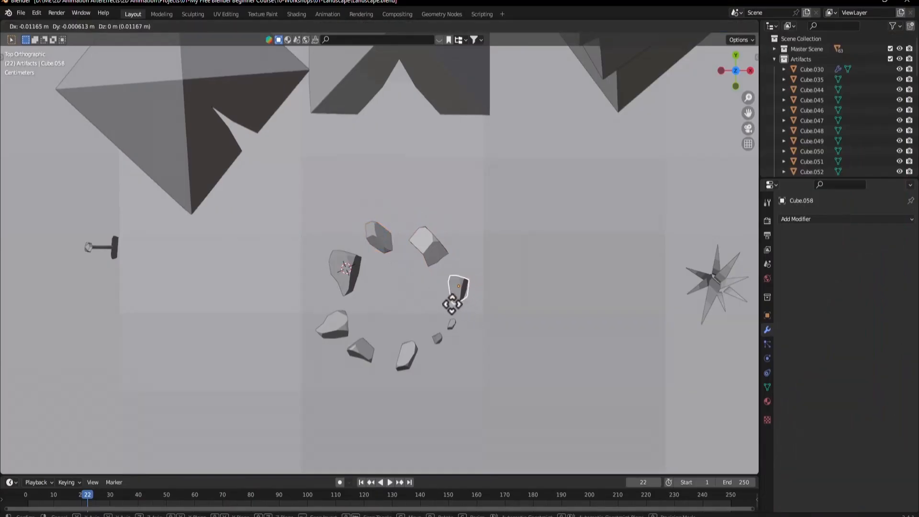
{"action": "left_click", "coordinate": [450, 302]}
{"action": "left_click", "coordinate": [450, 328]}
{"action": "key", "text": "g"}
{"action": "left_click", "coordinate": [434, 319]}
{"action": "left_click", "coordinate": [436, 340]}
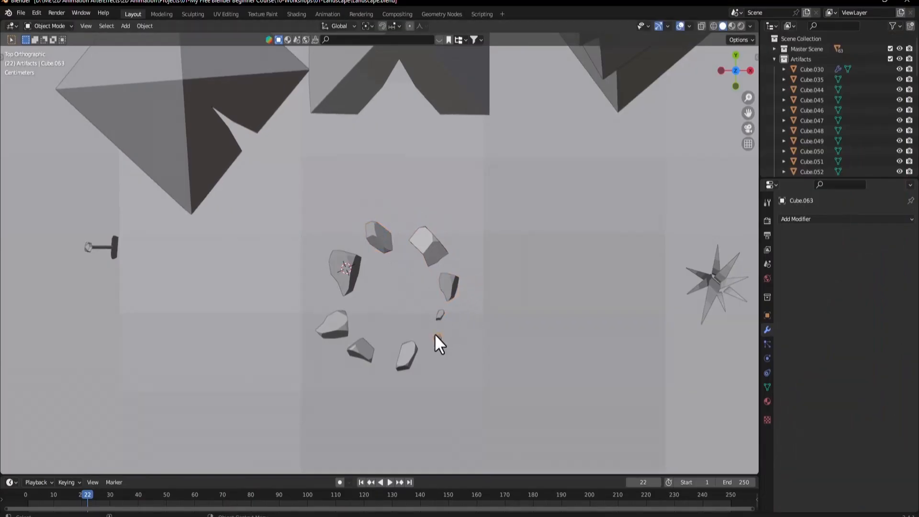
{"action": "key", "text": "g"}
{"action": "left_click", "coordinate": [425, 325]}
- Move the front rock and the two front-left rocks inward to tighten the ring
{"action": "left_click", "coordinate": [404, 353]}
{"action": "key", "text": "g"}
{"action": "left_click", "coordinate": [398, 338]}
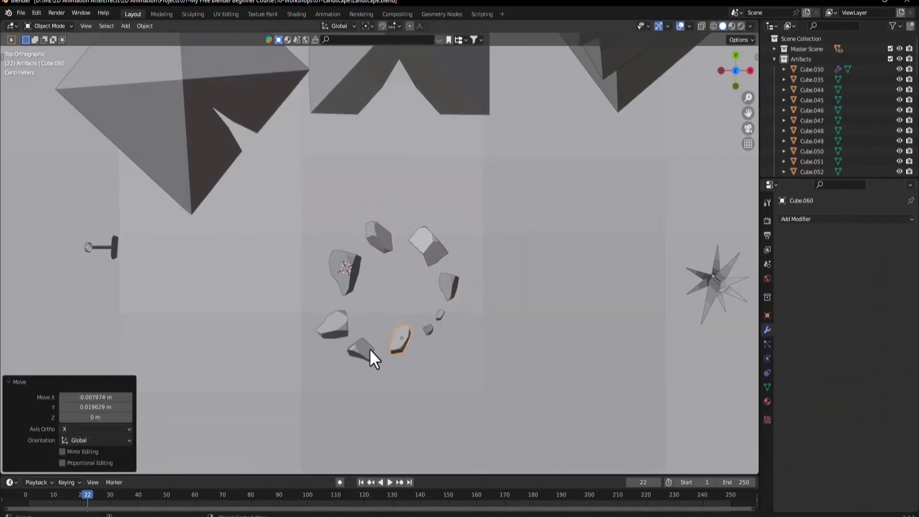
{"action": "left_click", "coordinate": [369, 349]}
{"action": "key", "text": "g"}
{"action": "left_click", "coordinate": [375, 322]}
{"action": "left_click", "coordinate": [343, 318]}
{"action": "key", "text": "g"}
{"action": "left_click", "coordinate": [361, 295]}
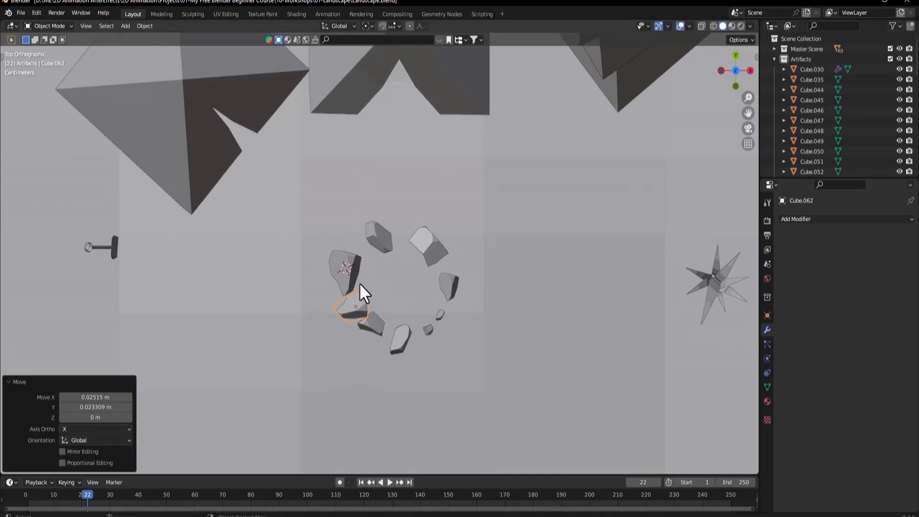
- Move the large left rock into the ring and scale it to 0.669
{"action": "left_click", "coordinate": [358, 282]}
{"action": "key", "text": "g"}
{"action": "left_click", "coordinate": [385, 269]}
{"action": "key", "text": "s"}
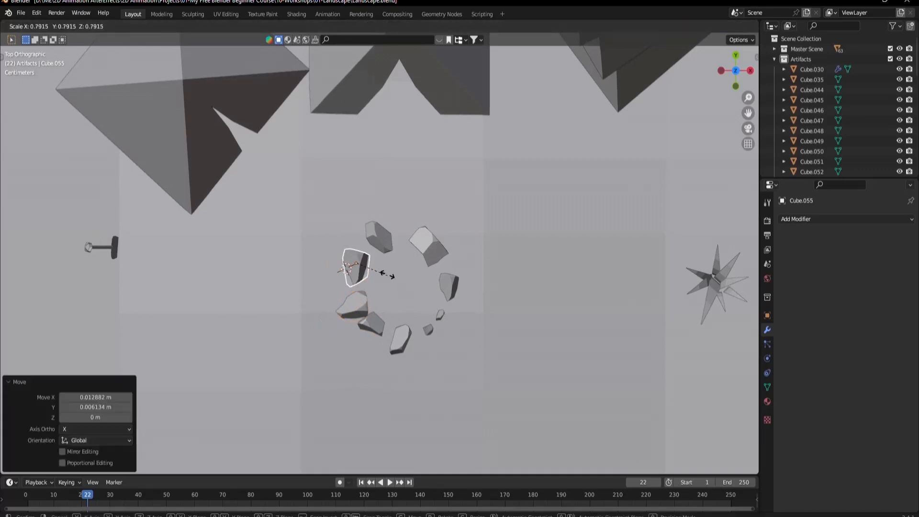
{"action": "left_click", "coordinate": [380, 272]}
- Select all the campfire rocks, move the whole ring slightly closer to the tents and deselect it
{"action": "middle_click_drag", "start_coordinate": [381, 272], "coordinate": [386, 251]}
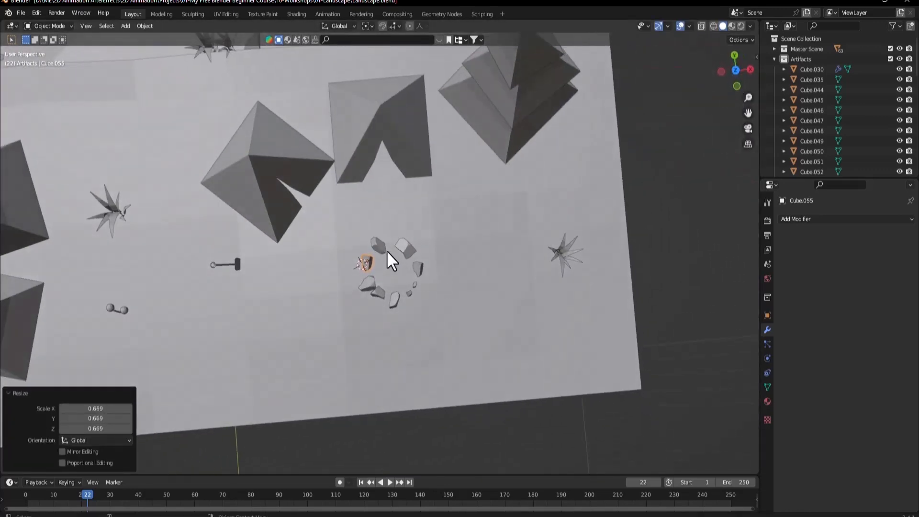
{"action": "left_click", "coordinate": [380, 247], "text": "shift"}
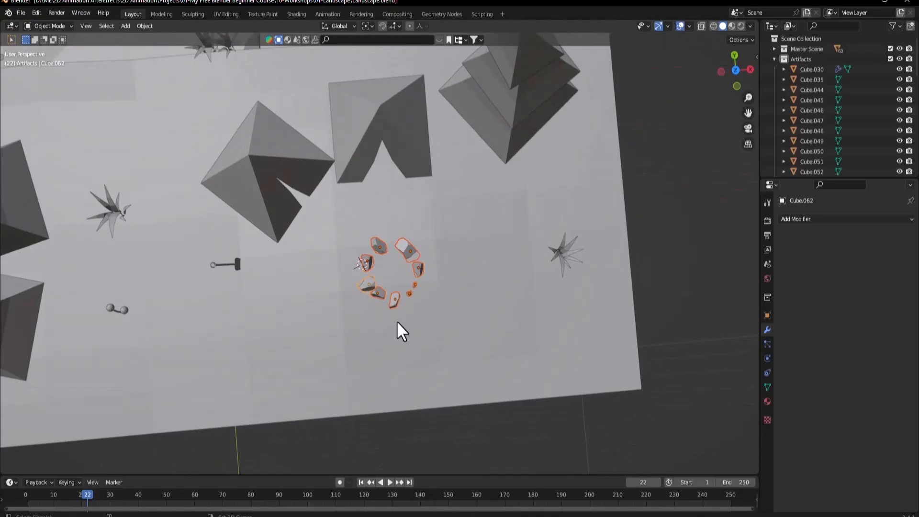
{"action": "key", "text": "g"}
{"action": "left_click", "coordinate": [385, 306]}
{"action": "middle_click_drag", "start_coordinate": [384, 304], "coordinate": [413, 243]}
{"action": "left_click", "coordinate": [683, 314]}
{"action": "scroll", "coordinate": [508, 281], "scroll_direction": "down", "scroll_amount": 5}
{"action": "mouse_move", "coordinate": [417, 194]}
{"action": "middle_mouse_down"}
{"action": "mouse_move", "coordinate": [404, 235]}
{"action": "mouse_move", "coordinate": [415, 206]}
{"action": "middle_mouse_up"}
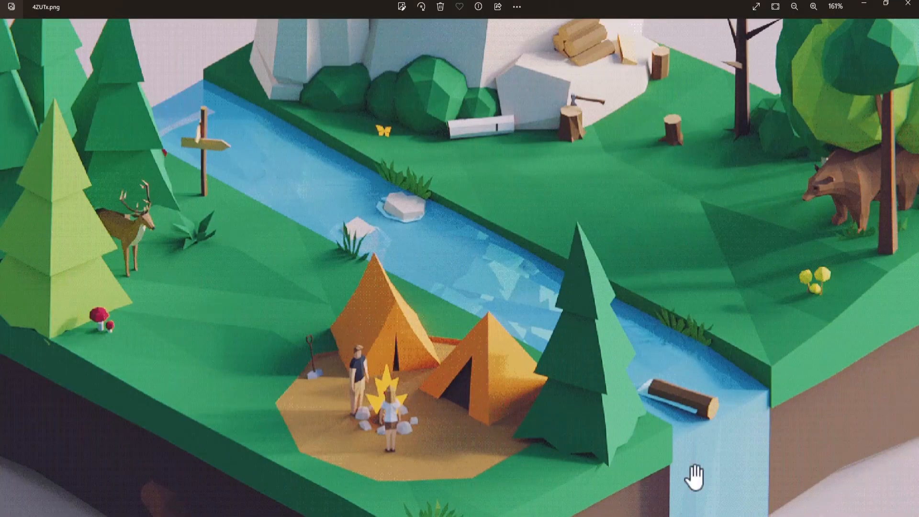
- Switch to the reference image and examine the trees, riverbanks, campsite and mountain base for remaining props
{"action": "left_click_drag", "start_coordinate": [584, 257], "coordinate": [587, 271]}
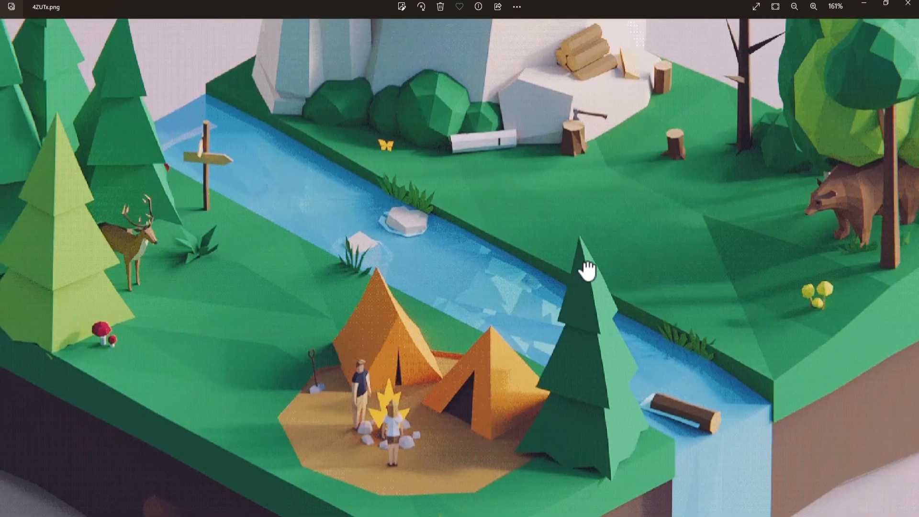
{"action": "left_click_drag", "start_coordinate": [534, 219], "coordinate": [656, 508]}
{"action": "left_click_drag", "start_coordinate": [505, 275], "coordinate": [536, 346]}
{"action": "left_click_drag", "start_coordinate": [587, 140], "coordinate": [609, 102]}
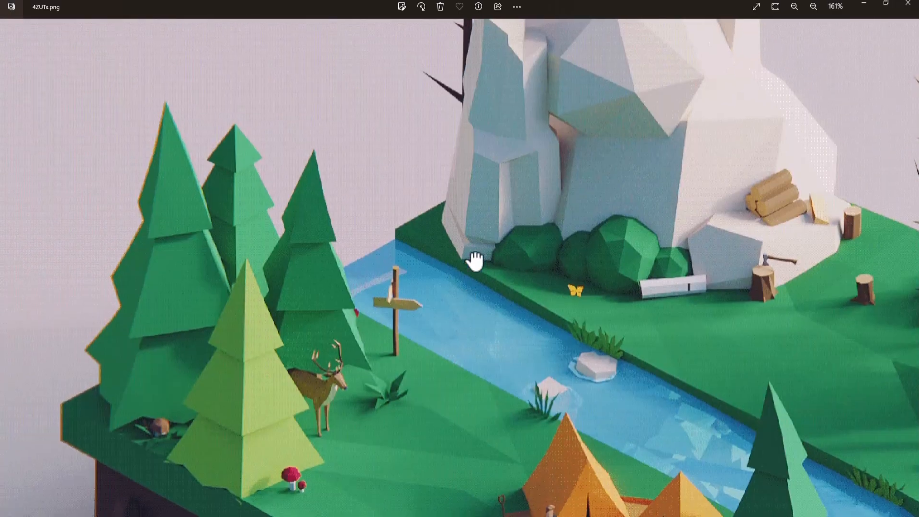
{"action": "left_click_drag", "start_coordinate": [474, 260], "coordinate": [478, 249]}
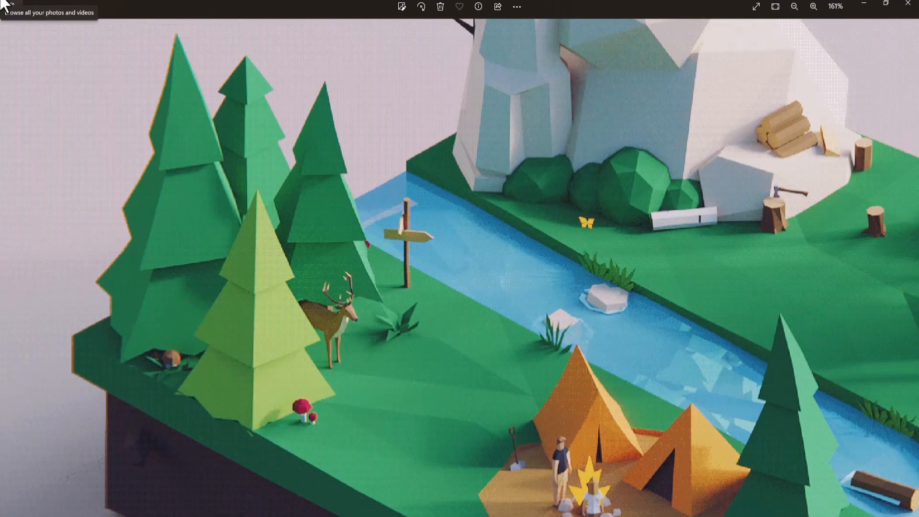
{"action": "scroll", "coordinate": [459, 268], "scroll_direction": "down", "scroll_amount": 6}
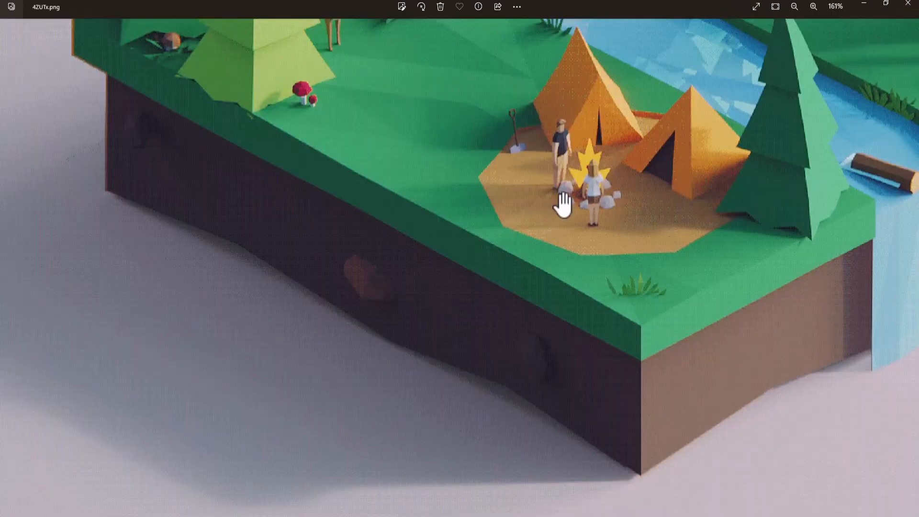
{"action": "scroll", "coordinate": [495, 194], "scroll_direction": "up", "scroll_amount": 6}
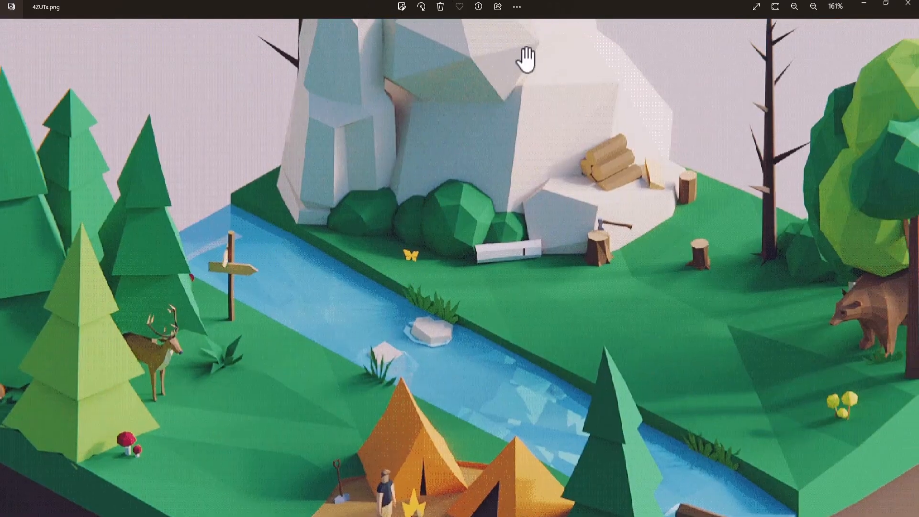
{"action": "left_click_drag", "start_coordinate": [527, 59], "coordinate": [435, 179]}
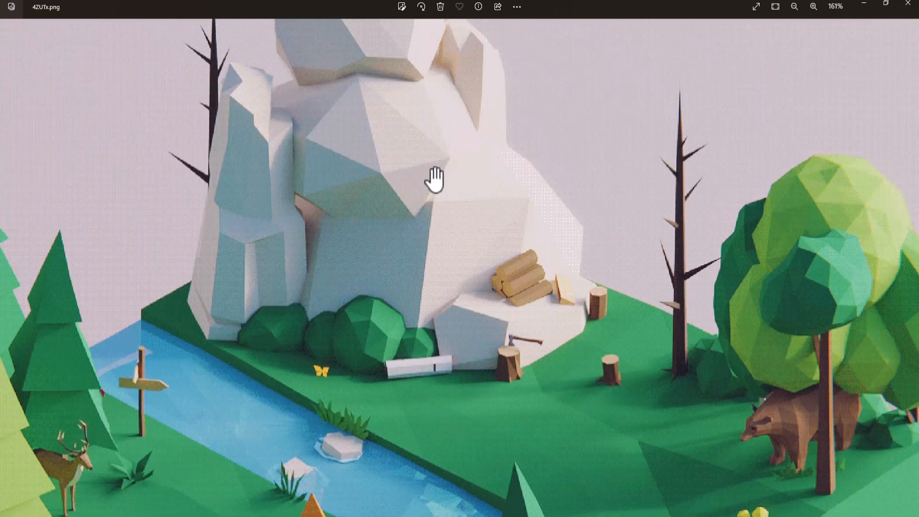
{"action": "left_click_drag", "start_coordinate": [766, 460], "coordinate": [775, 254]}
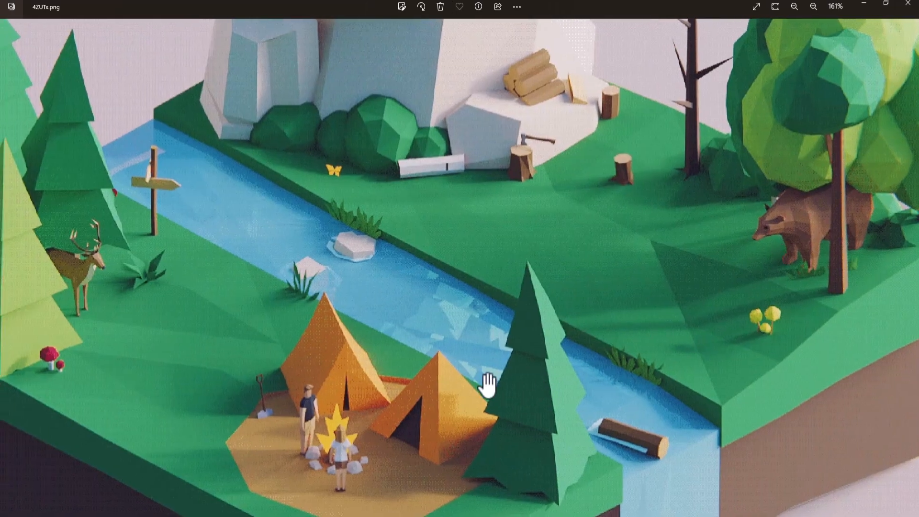
{"action": "left_click_drag", "start_coordinate": [302, 251], "coordinate": [402, 254]}
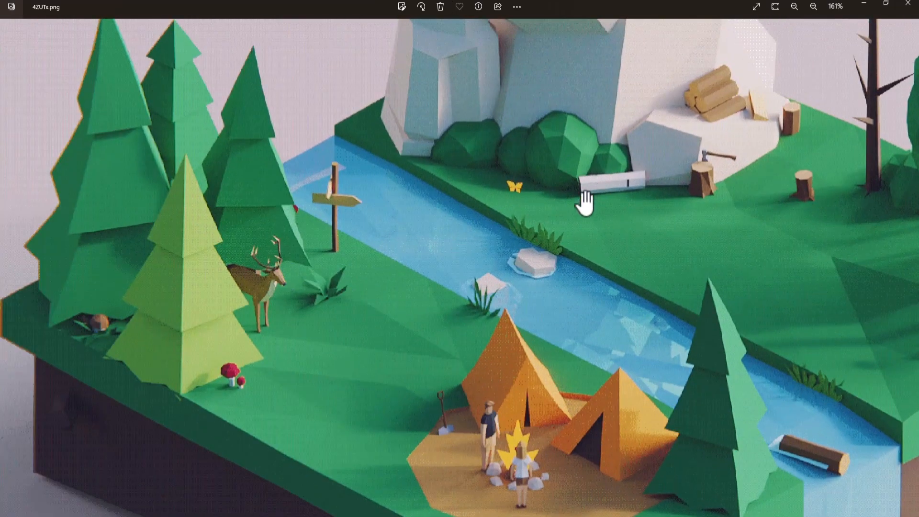
{"action": "left_click_drag", "start_coordinate": [585, 201], "coordinate": [467, 363]}
{"action": "left_click_drag", "start_coordinate": [500, 171], "coordinate": [444, 303]}
- Examine the animal on the mountain peak, the campfire figures and the overall scene in the reference image
{"action": "scroll", "coordinate": [369, 123], "scroll_direction": "up", "scroll_amount": 5}
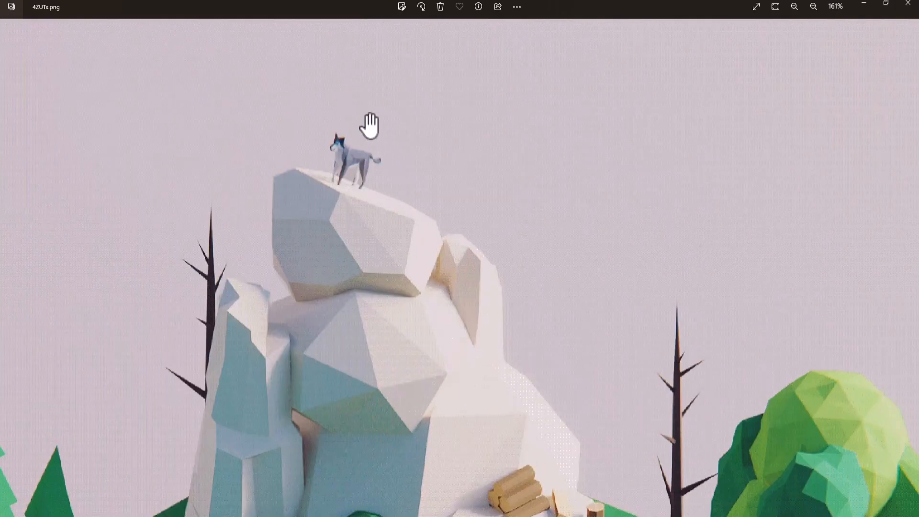
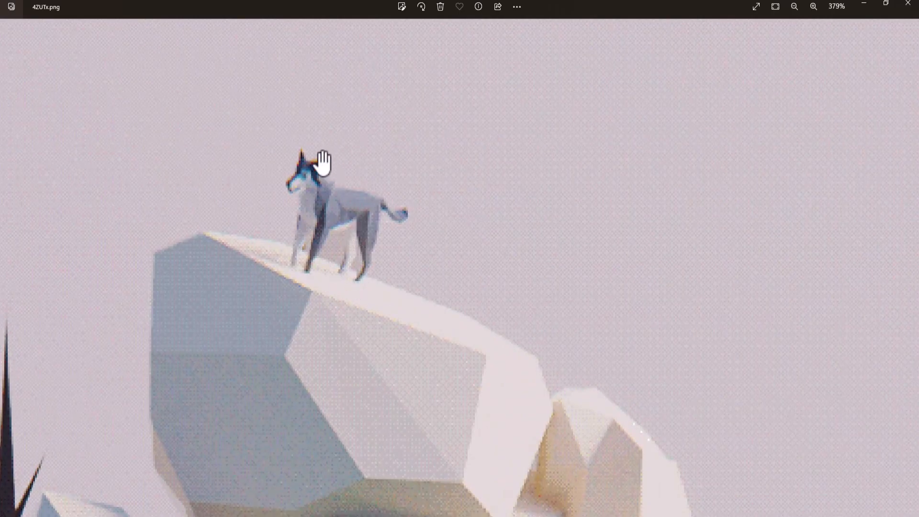
{"action": "left_click_drag", "start_coordinate": [384, 294], "coordinate": [373, 236]}
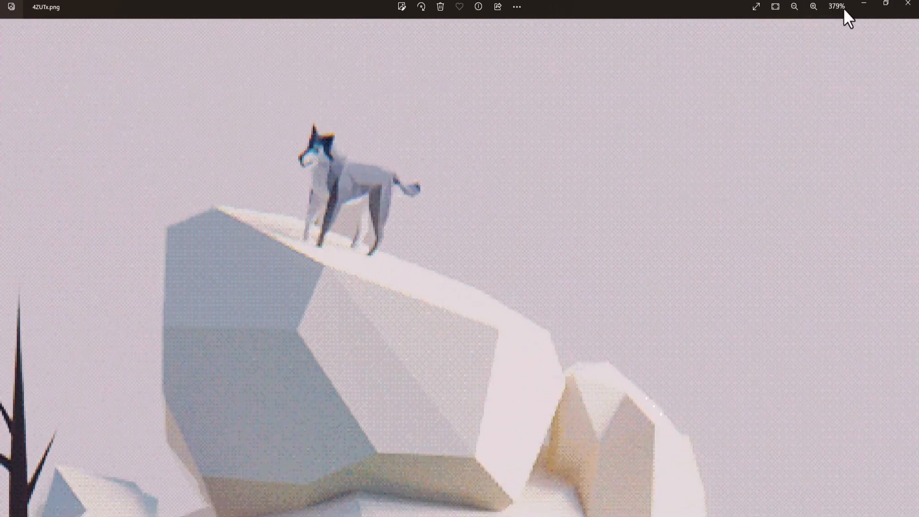
{"action": "scroll", "coordinate": [550, 224], "scroll_direction": "down", "scroll_amount": 8}
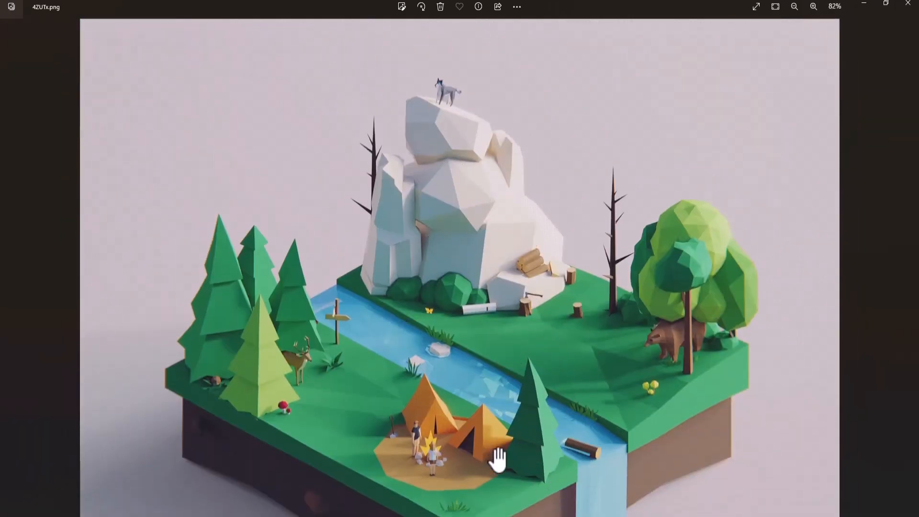
{"action": "scroll", "coordinate": [466, 427], "scroll_direction": "up", "scroll_amount": 10}
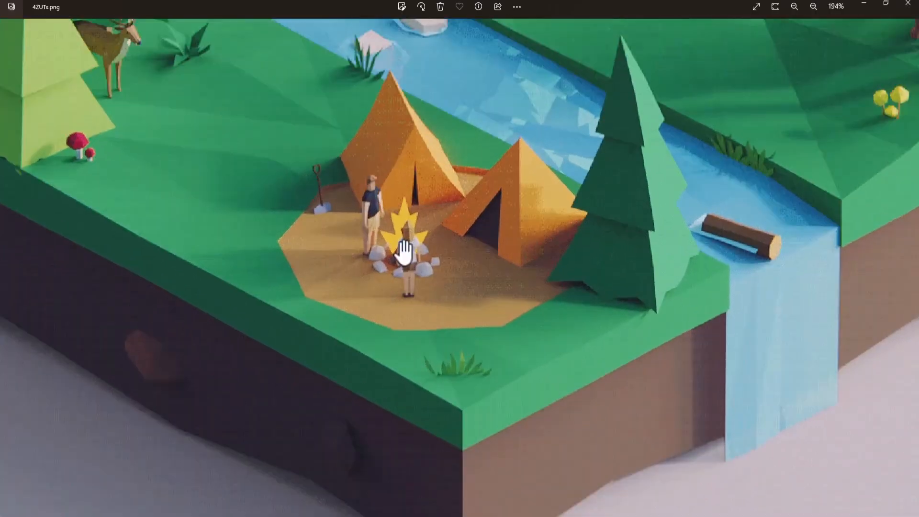
{"action": "scroll", "coordinate": [386, 272], "scroll_direction": "down", "scroll_amount": 10}
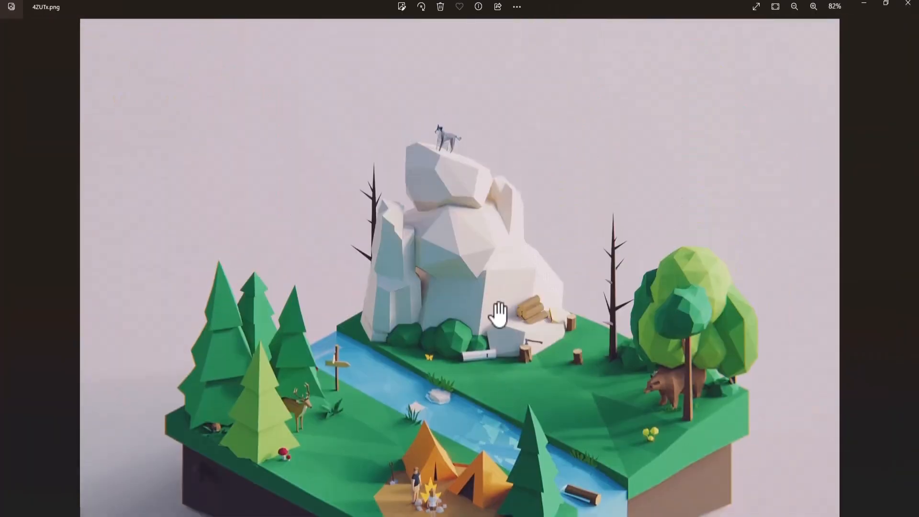
{"action": "left_click_drag", "start_coordinate": [498, 313], "coordinate": [585, 165]}
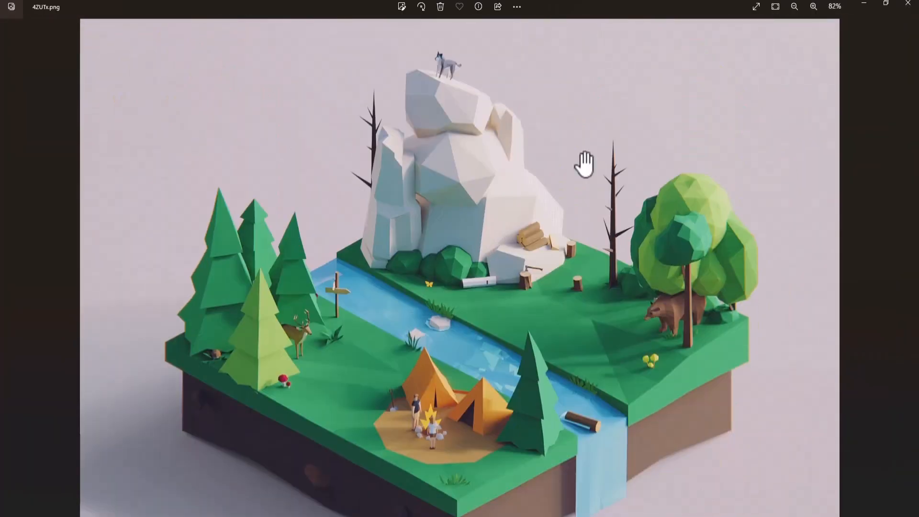
- Return to the Blender scene and switch the viewport to Material Preview shading
{"action": "left_click", "coordinate": [863, 3]}
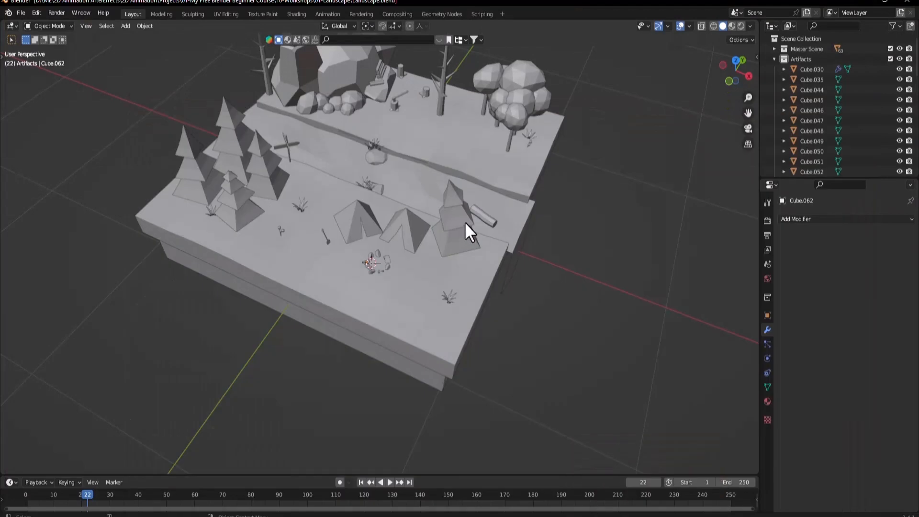
{"action": "mouse_move", "coordinate": [480, 217]}
{"action": "middle_mouse_down"}
{"action": "mouse_move", "coordinate": [525, 285]}
{"action": "mouse_move", "coordinate": [482, 256]}
{"action": "middle_mouse_up"}
{"action": "key", "text": "z"}
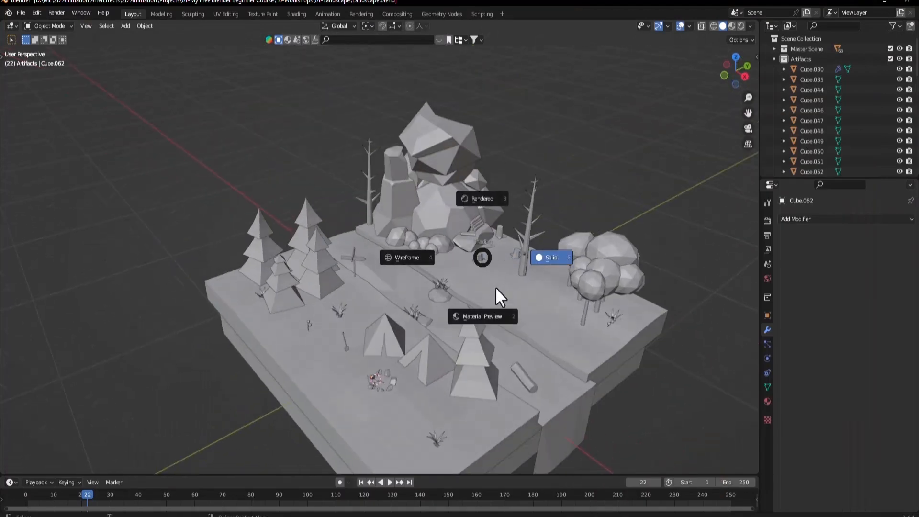
{"action": "left_click", "coordinate": [476, 421]}
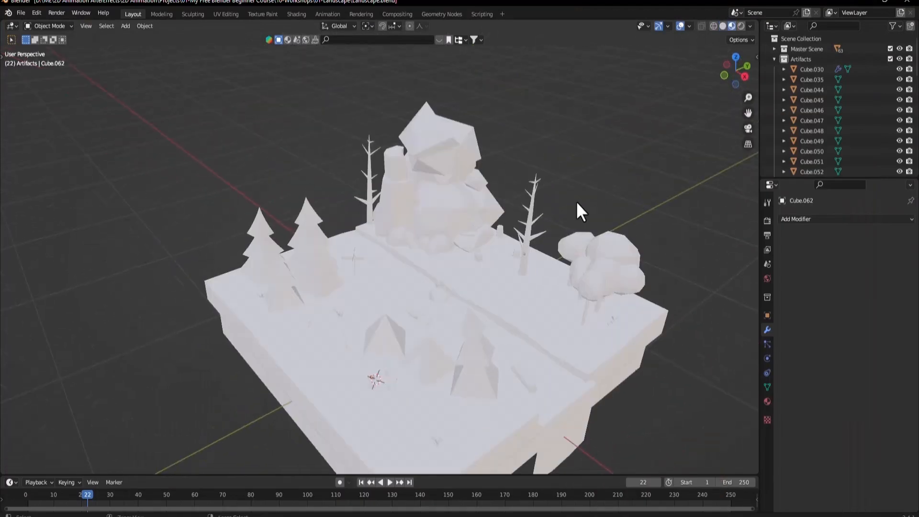
- Save the file and collapse the Artifacts collection in the scene hierarchy
{"action": "key", "text": "ctrl+s"}
{"action": "left_click", "coordinate": [774, 60]}
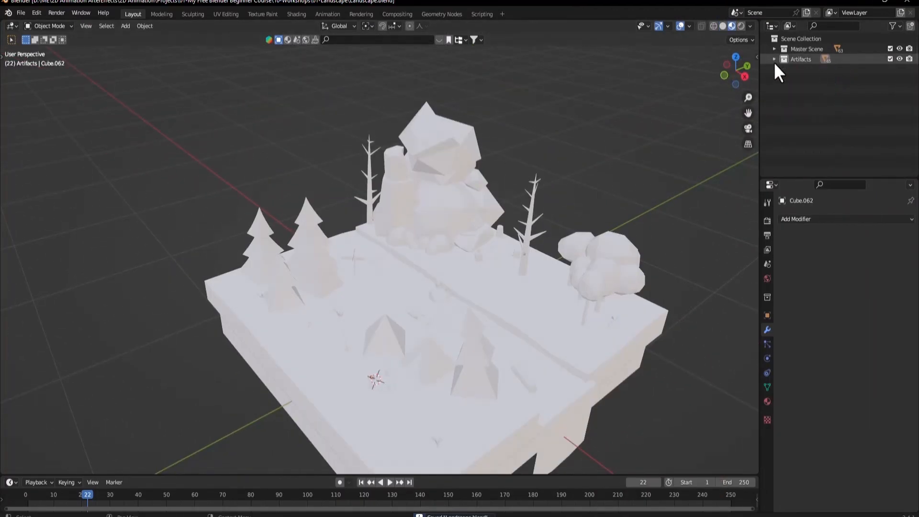
{"action": "middle_click_drag", "start_coordinate": [546, 237], "coordinate": [707, 268]}
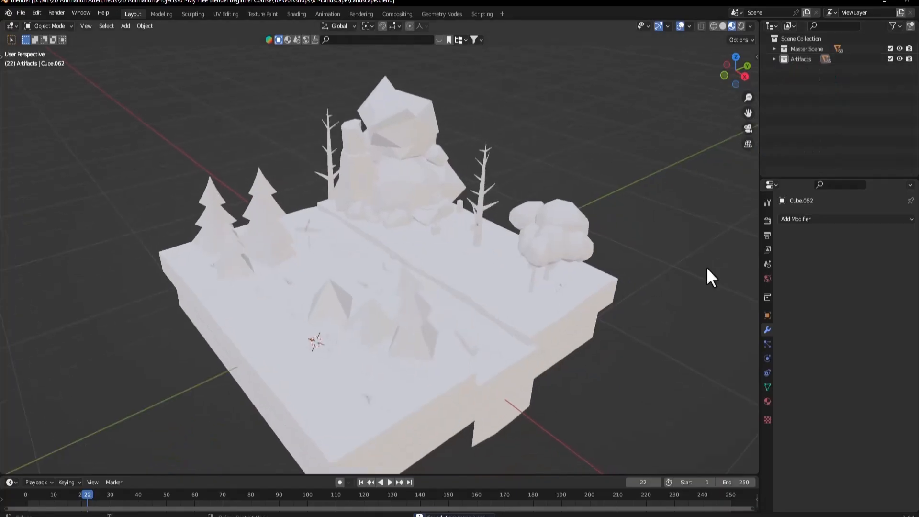
- Keep Eevee as the render engine and enable Ambient Occlusion, Bloom and Screen Space Reflections
{"action": "left_click", "coordinate": [767, 221]}
{"action": "left_click", "coordinate": [846, 220]}
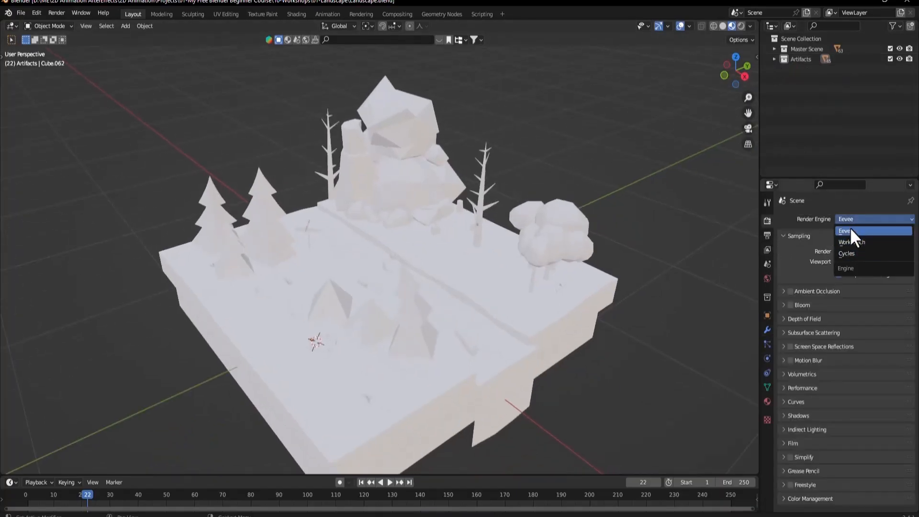
{"action": "left_click", "coordinate": [850, 230]}
{"action": "left_click", "coordinate": [791, 291]}
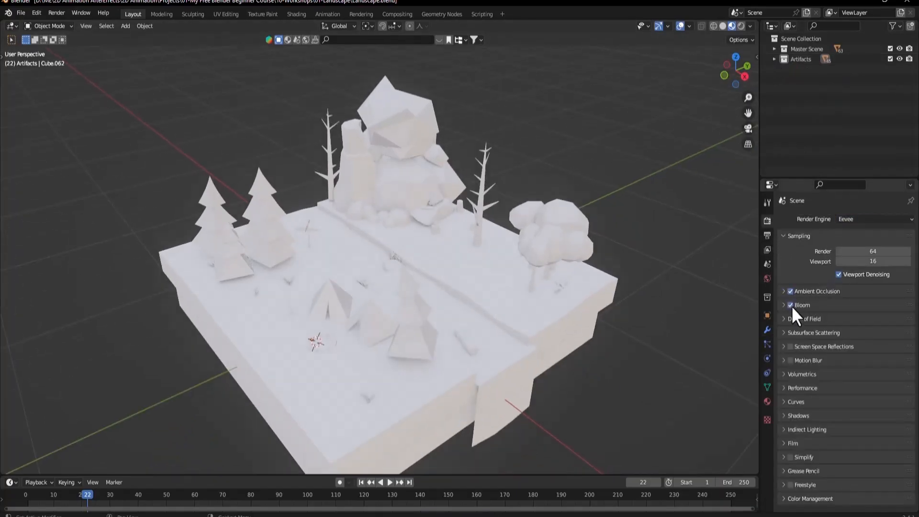
{"action": "left_click", "coordinate": [783, 347]}
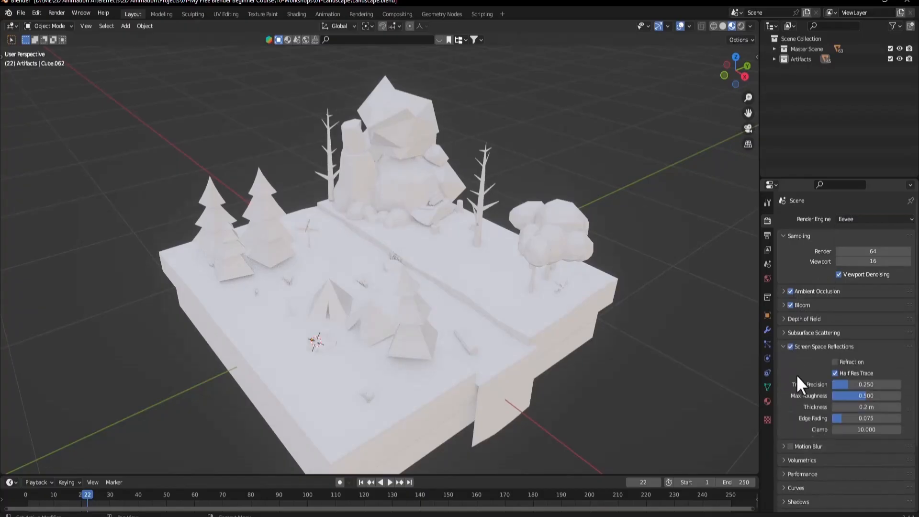
{"action": "left_click", "coordinate": [785, 346]}
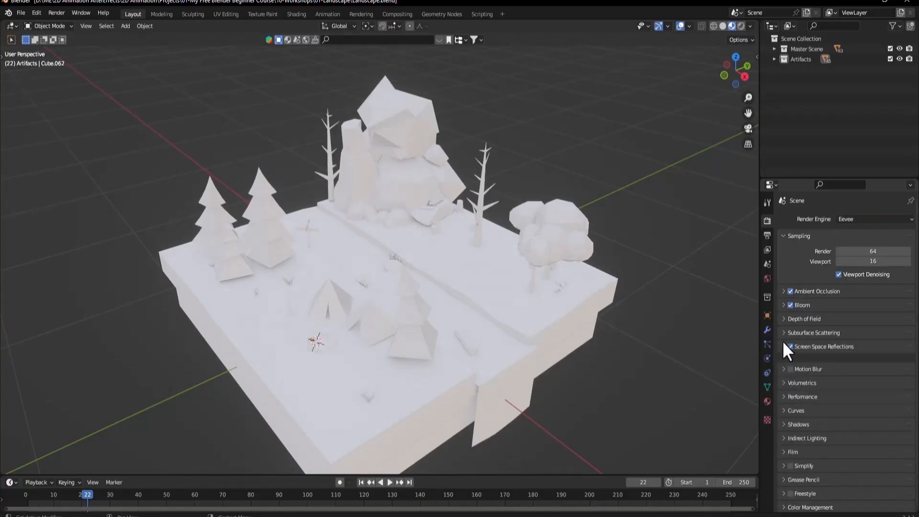
{"action": "left_click", "coordinate": [788, 332]}
{"action": "left_click", "coordinate": [788, 332]}
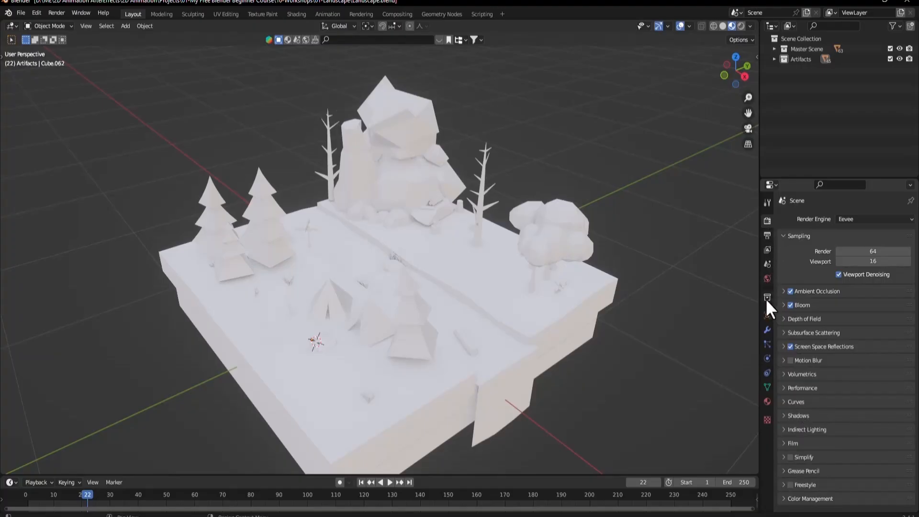
{"action": "left_click", "coordinate": [767, 312]}
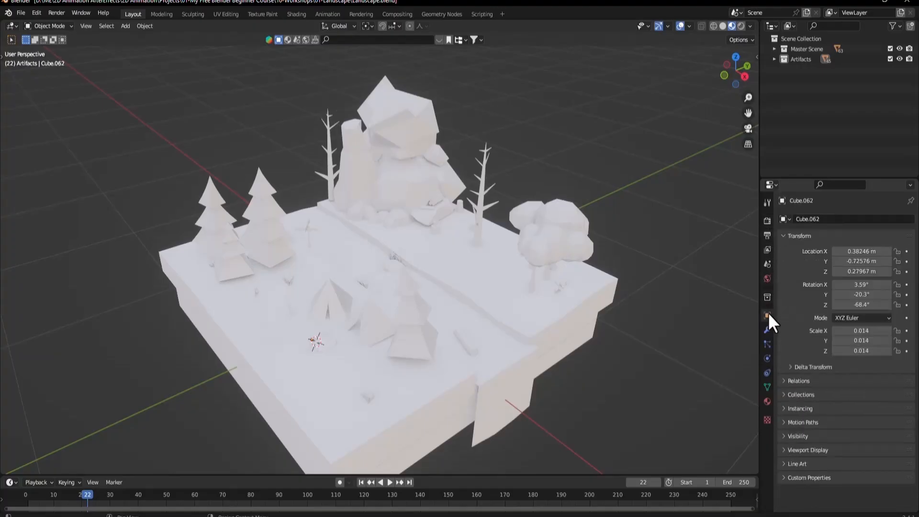
{"action": "left_click", "coordinate": [768, 278]}
{"action": "left_click", "coordinate": [767, 220]}
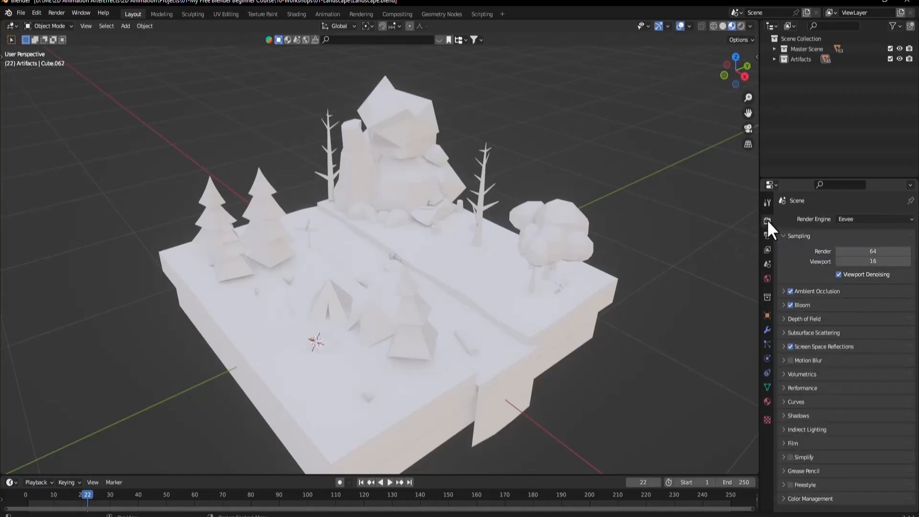
{"action": "left_click", "coordinate": [718, 516]}
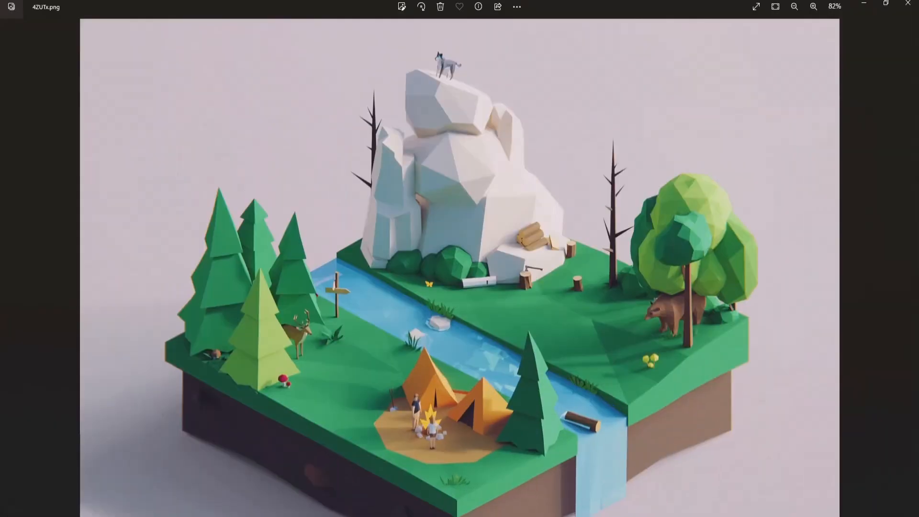
{"action": "key", "text": "alt+Tab"}
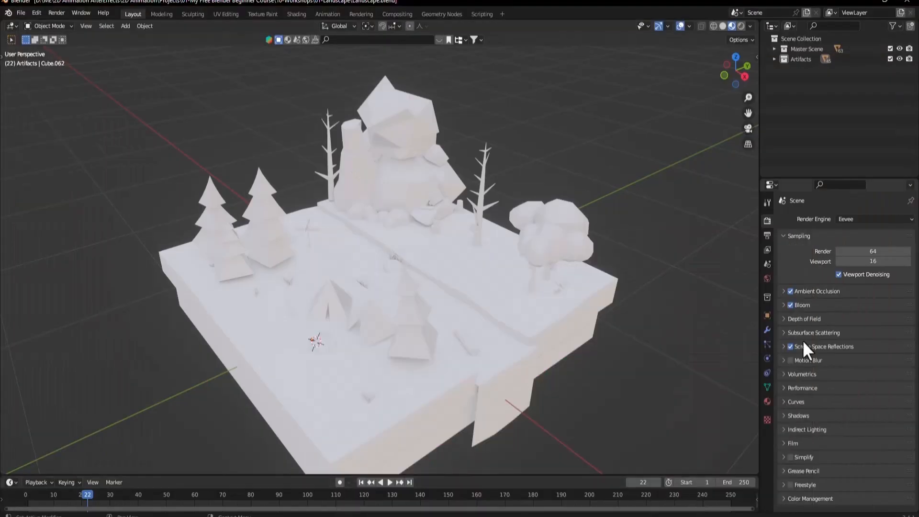
- Assign an Environment Texture to the world background color and open the image browser for it
{"action": "left_click", "coordinate": [767, 279]}
{"action": "left_click", "coordinate": [836, 288]}
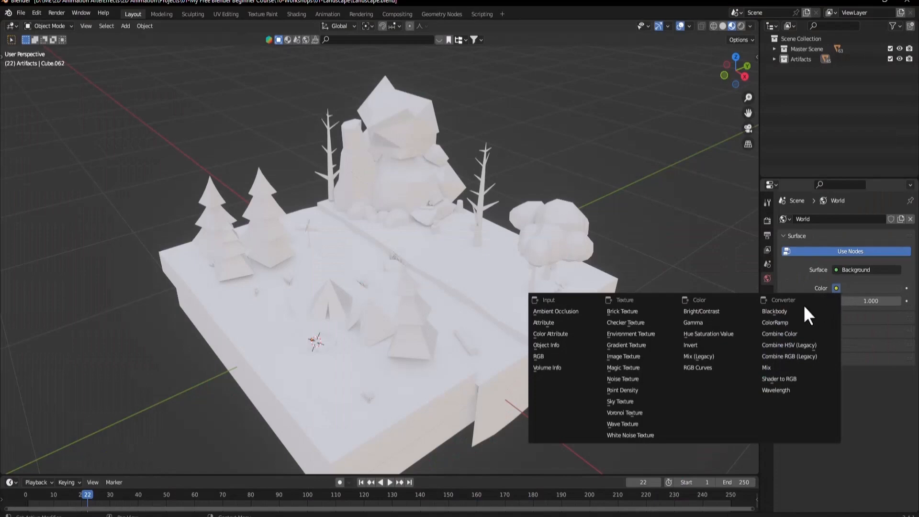
{"action": "left_click", "coordinate": [634, 328]}
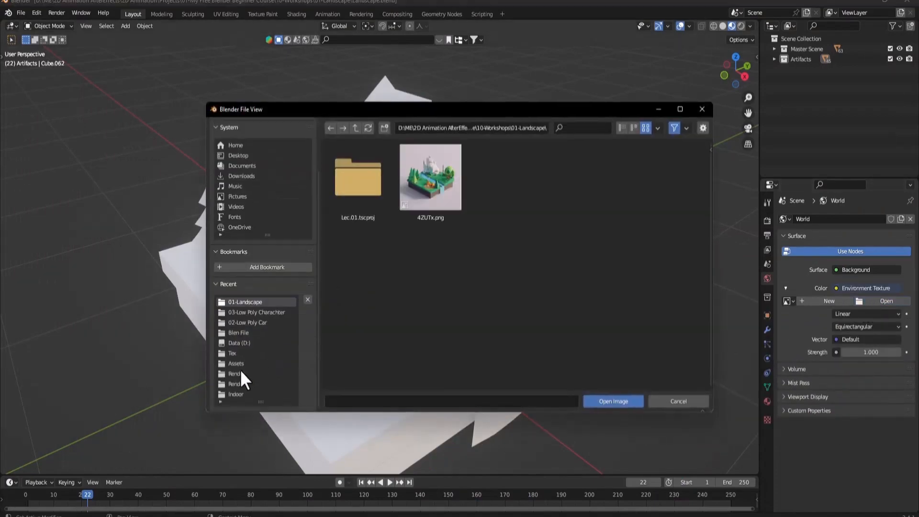
- Load chinese_garden_4k.hdr from the HDRI Advanced Outdoor folder as the world's environment image
{"action": "left_click", "coordinate": [231, 393]}
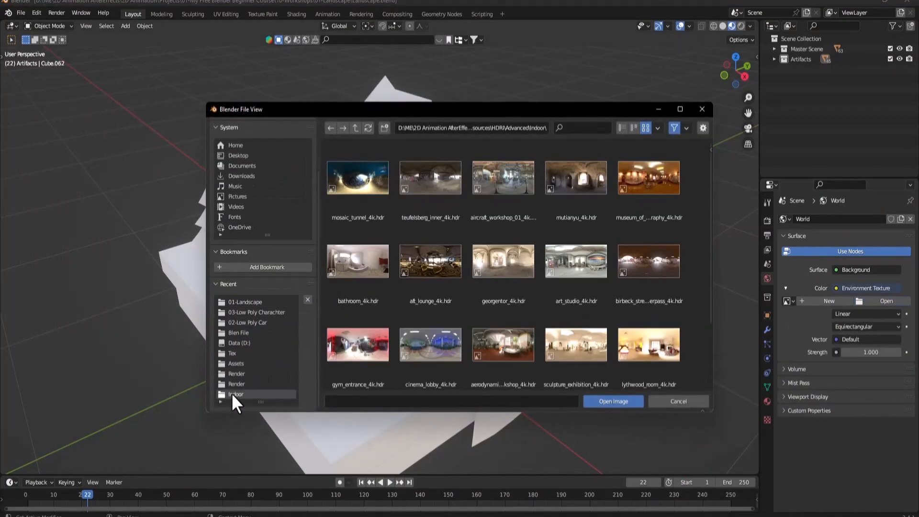
{"action": "left_click", "coordinate": [236, 385]}
{"action": "left_click", "coordinate": [235, 392]}
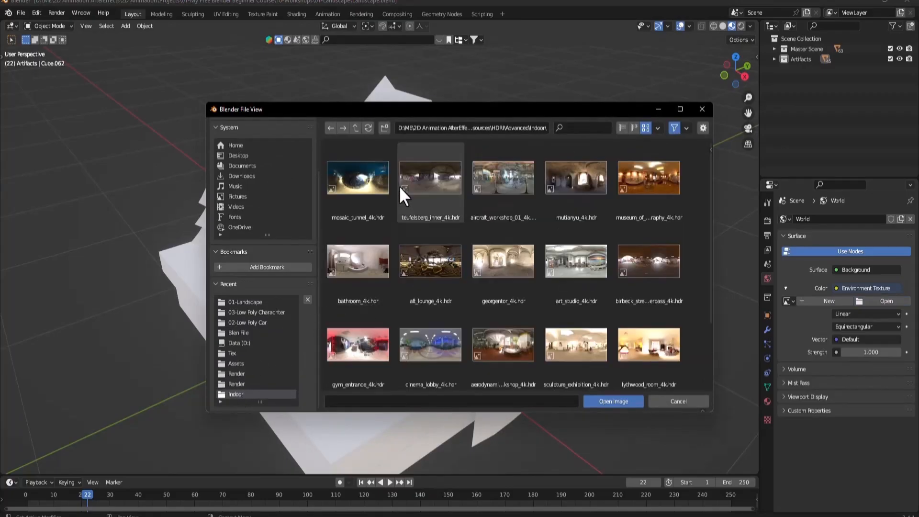
{"action": "left_click", "coordinate": [357, 129]}
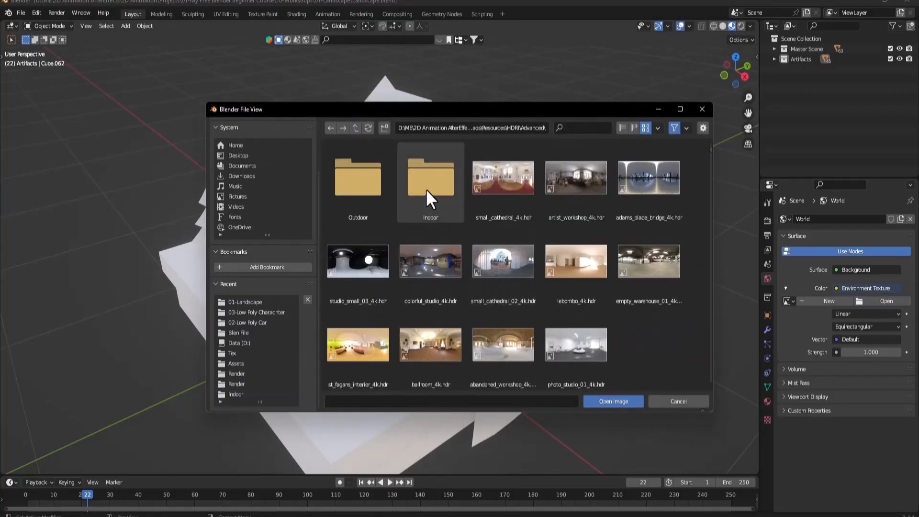
{"action": "left_click", "coordinate": [357, 183]}
{"action": "left_click", "coordinate": [357, 183]}
{"action": "scroll", "coordinate": [507, 268], "scroll_direction": "down", "scroll_amount": 3}
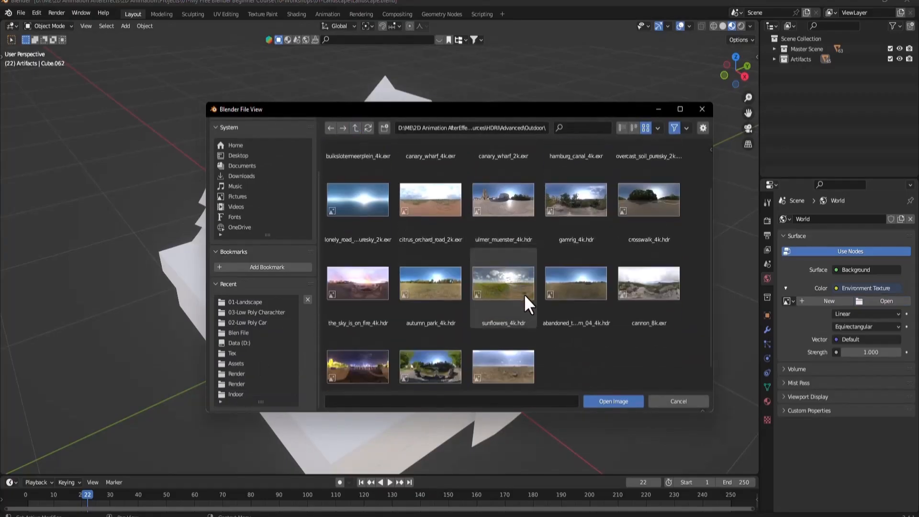
{"action": "double_click", "coordinate": [438, 344]}
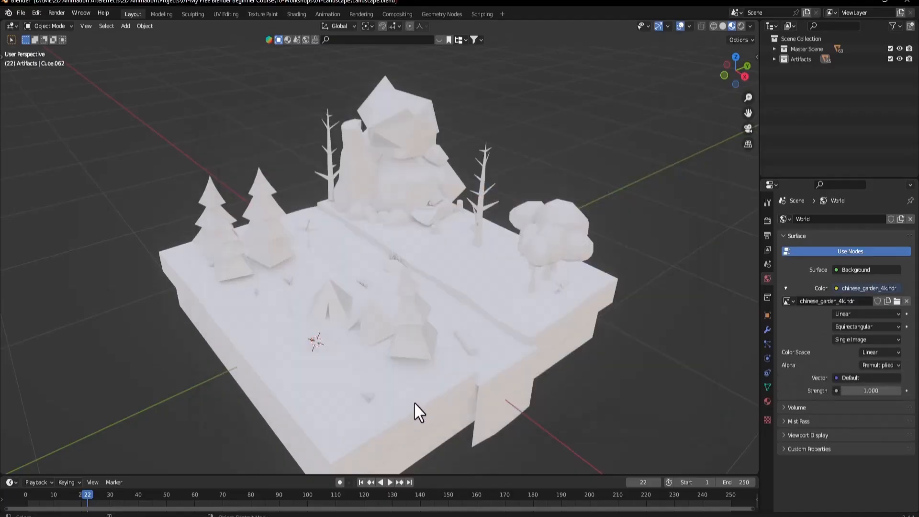
- Switch the viewport to Rendered shading and make the render film background transparent
{"action": "key", "text": "z"}
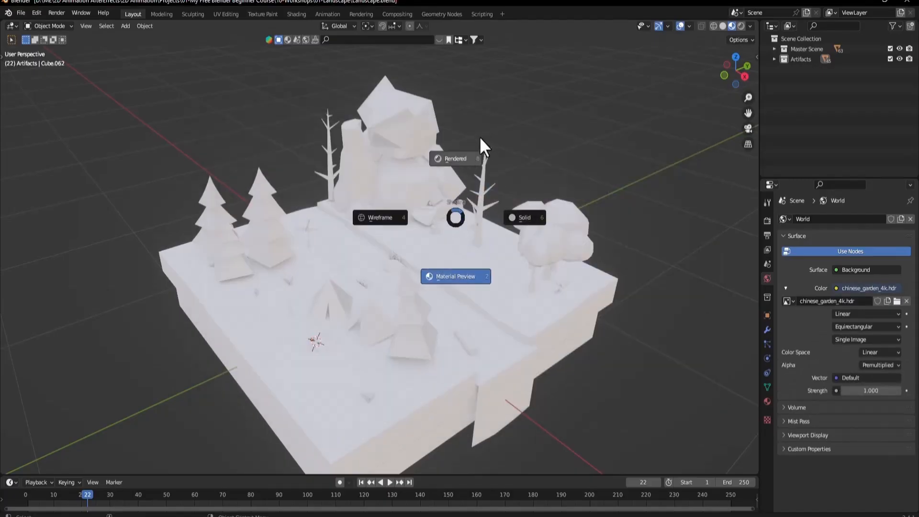
{"action": "left_click", "coordinate": [483, 183]}
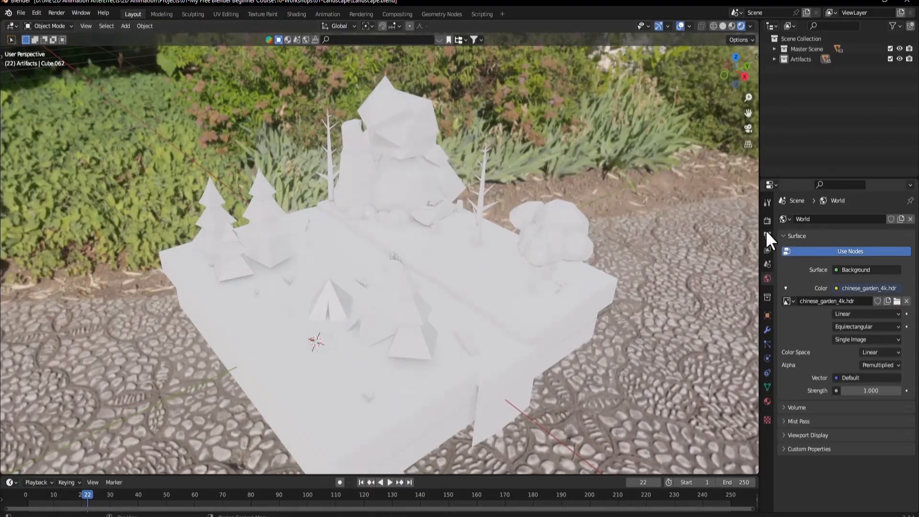
{"action": "left_click", "coordinate": [767, 234]}
{"action": "left_click", "coordinate": [768, 219]}
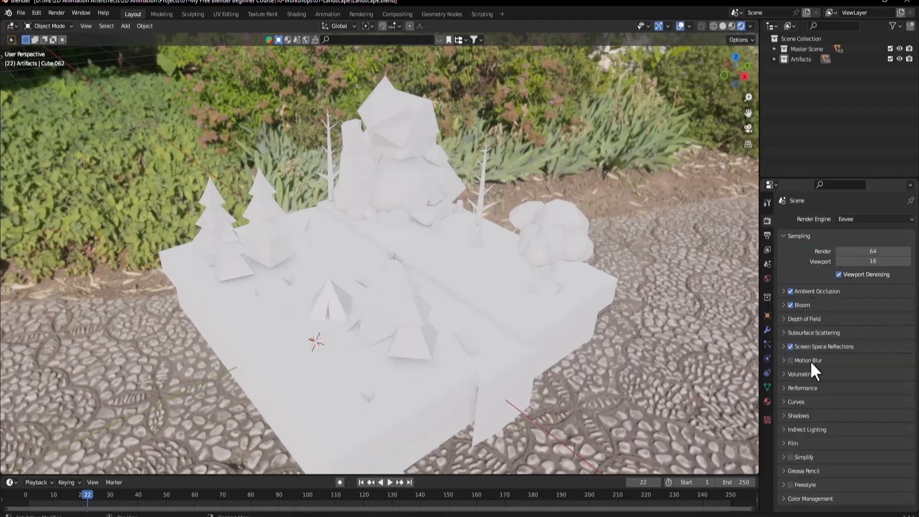
{"action": "left_click", "coordinate": [787, 443]}
{"action": "scroll", "coordinate": [809, 426], "scroll_direction": "down", "scroll_amount": 2}
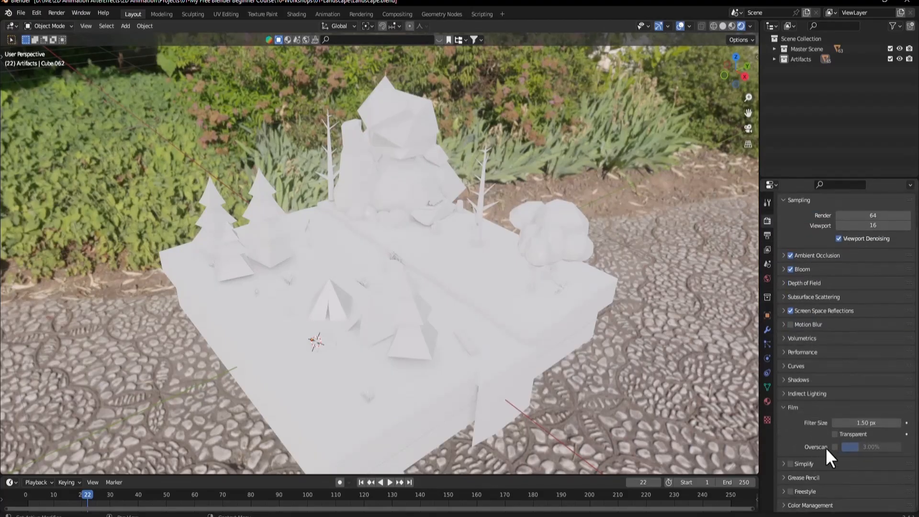
{"action": "left_click", "coordinate": [834, 434]}
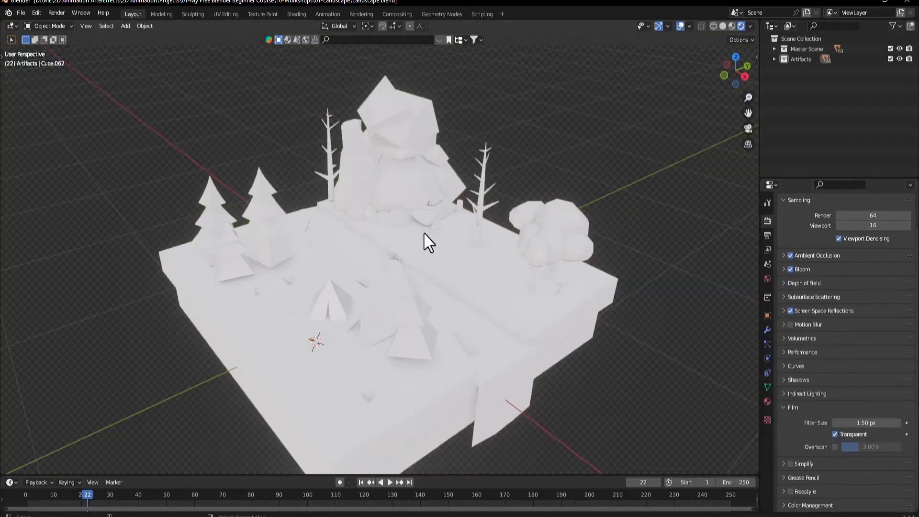
- Set the world environment lighting strength to 0.5
{"action": "middle_click_drag", "start_coordinate": [423, 242], "coordinate": [455, 281]}
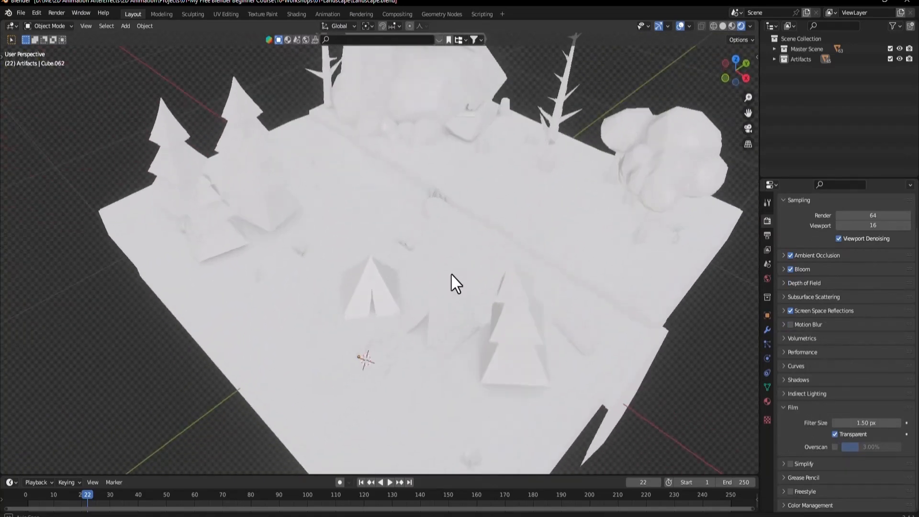
{"action": "scroll", "coordinate": [471, 224], "scroll_direction": "down", "scroll_amount": 3}
{"action": "scroll", "coordinate": [420, 205], "scroll_direction": "up", "scroll_amount": 3}
{"action": "middle_click_drag", "start_coordinate": [403, 159], "coordinate": [447, 254], "text": "shift"}
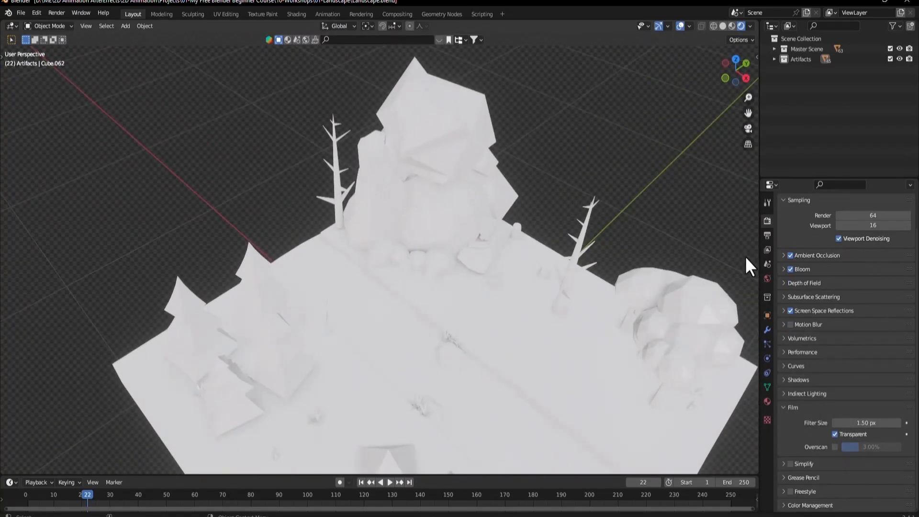
{"action": "left_click", "coordinate": [767, 279]}
{"action": "left_click", "coordinate": [868, 391]}
{"action": "key", "text": "BackSpace"}
{"action": "type", "text": "0.5"}
{"action": "key", "text": "Return"}
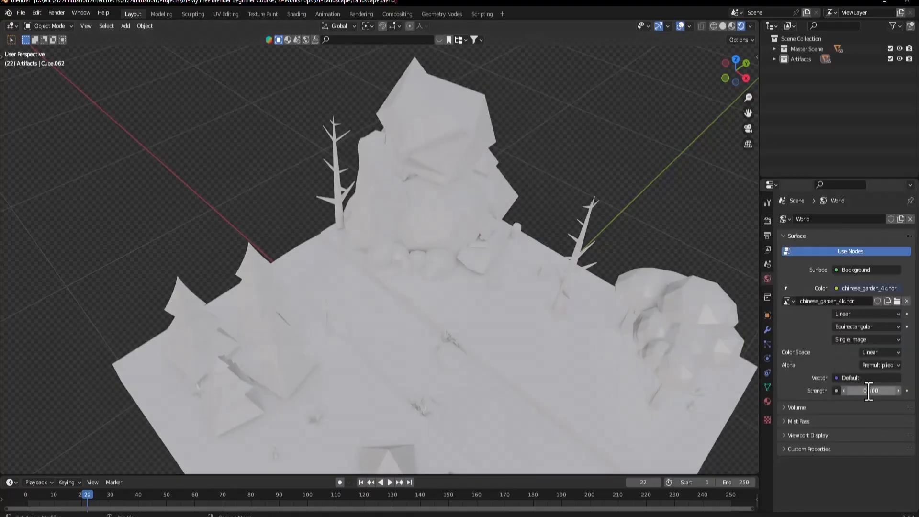
- Check the mountain's color in the reference image and add a new material to the mountain's topmost rock
{"action": "scroll", "coordinate": [481, 199], "scroll_direction": "down", "scroll_amount": 4}
{"action": "scroll", "coordinate": [457, 232], "scroll_direction": "up", "scroll_amount": 6}
{"action": "middle_click_drag", "start_coordinate": [454, 240], "coordinate": [460, 191]}
{"action": "left_click", "coordinate": [493, 516]}
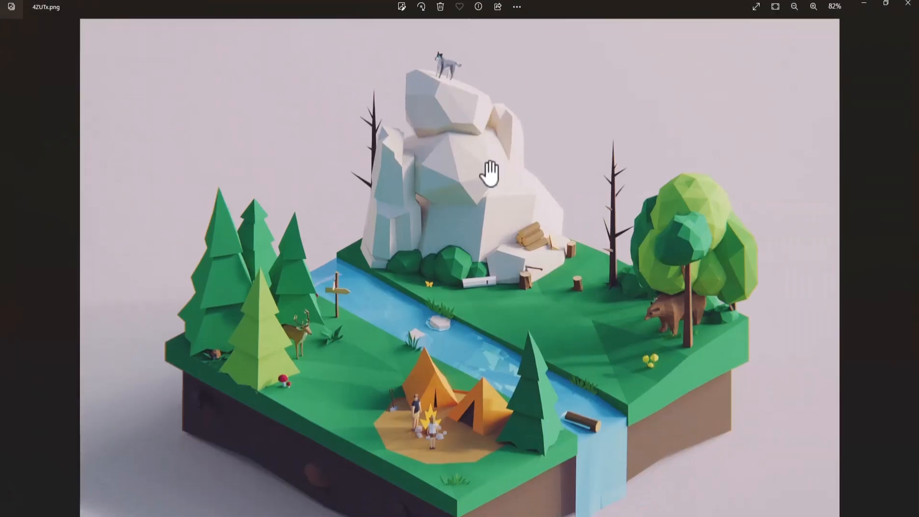
{"action": "key", "text": "alt+Tab"}
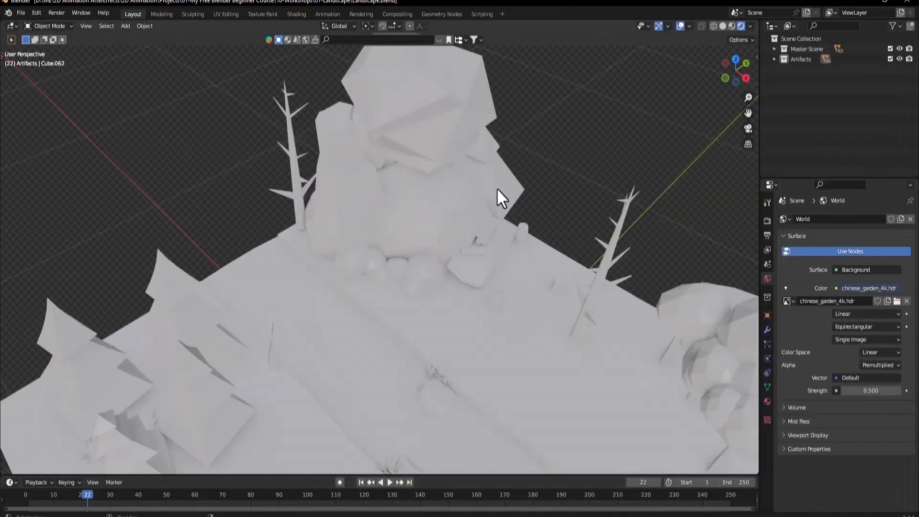
{"action": "middle_click_drag", "start_coordinate": [496, 195], "coordinate": [369, 134]}
{"action": "left_click", "coordinate": [369, 134]}
{"action": "left_click", "coordinate": [767, 401]}
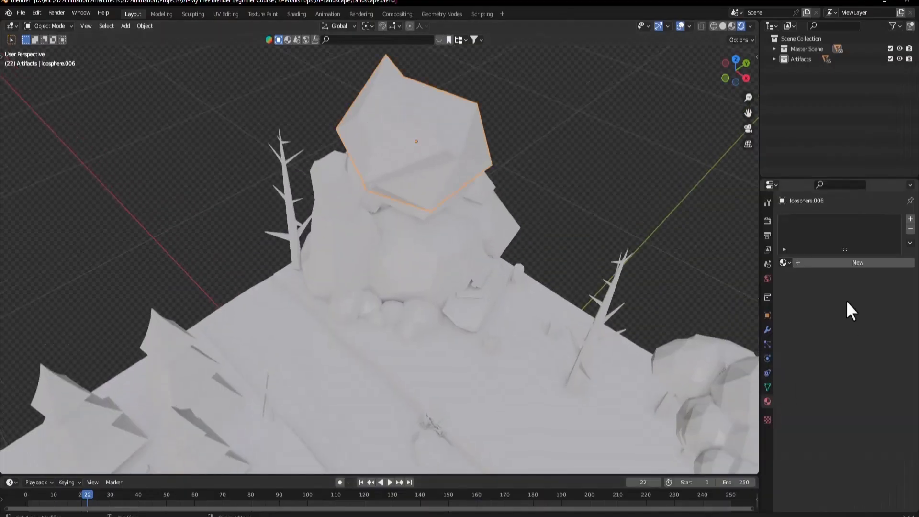
{"action": "left_click", "coordinate": [834, 260]}
{"action": "double_click", "coordinate": [809, 219]}
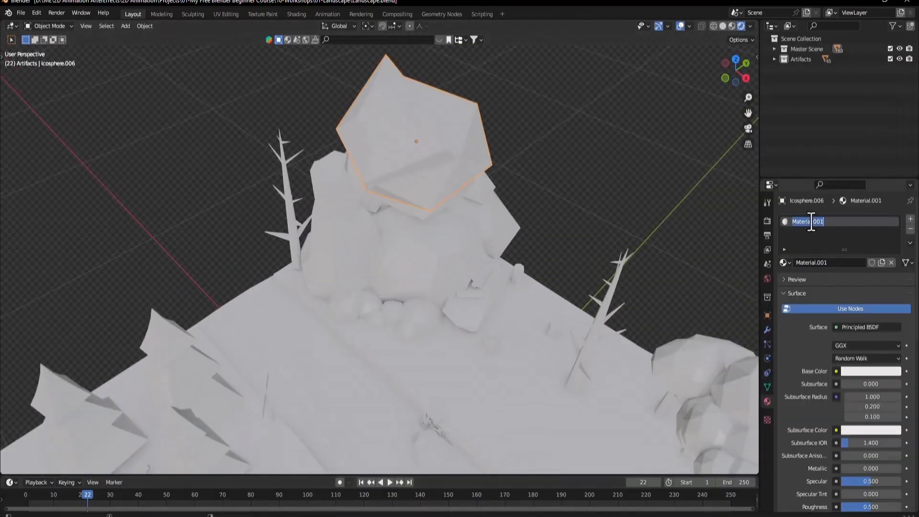
{"action": "type", "text": "Cr"}
{"action": "key", "text": "Return"}
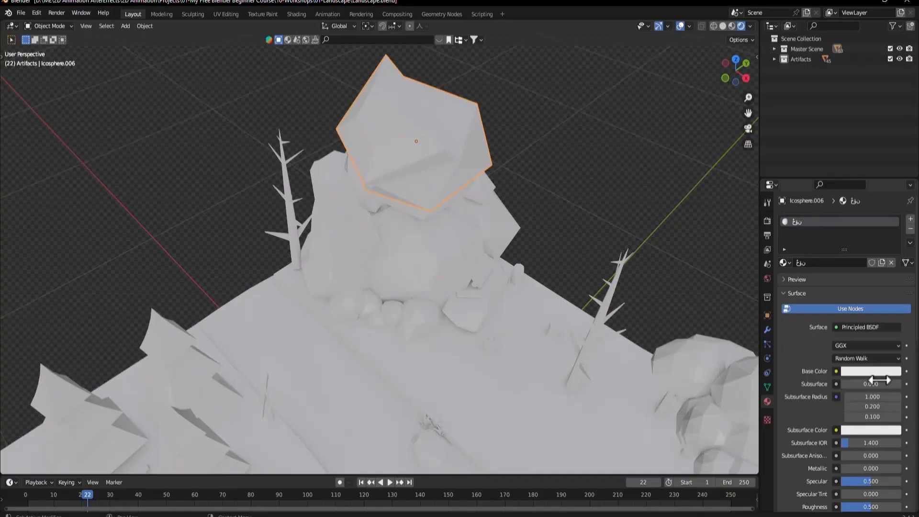
- Rename the topmost rock's material to Rock
{"action": "double_click", "coordinate": [798, 219]}
{"action": "double_click", "coordinate": [803, 221]}
{"action": "type", "text": "Rock"}
{"action": "key", "text": "Return"}
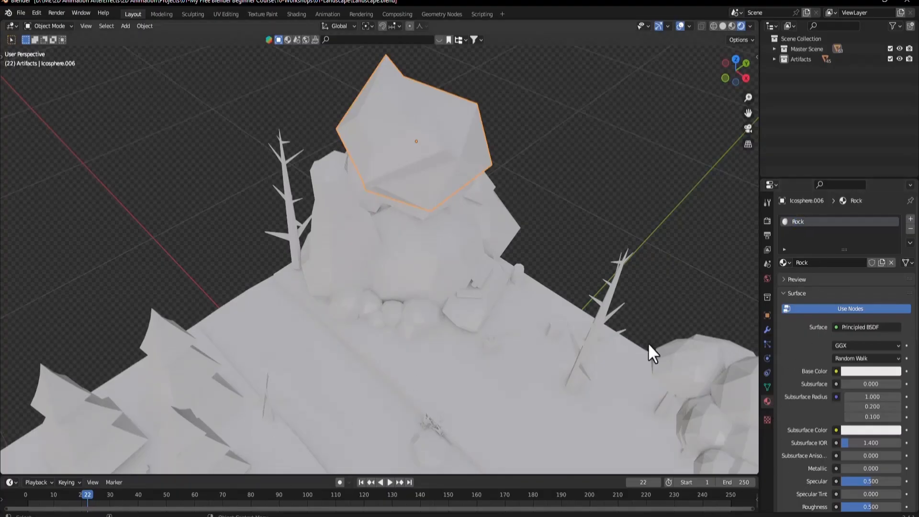
- Open the reference image 4ZUTx.png in the web browser and close the other browser tabs
{"action": "left_click", "coordinate": [854, 371]}
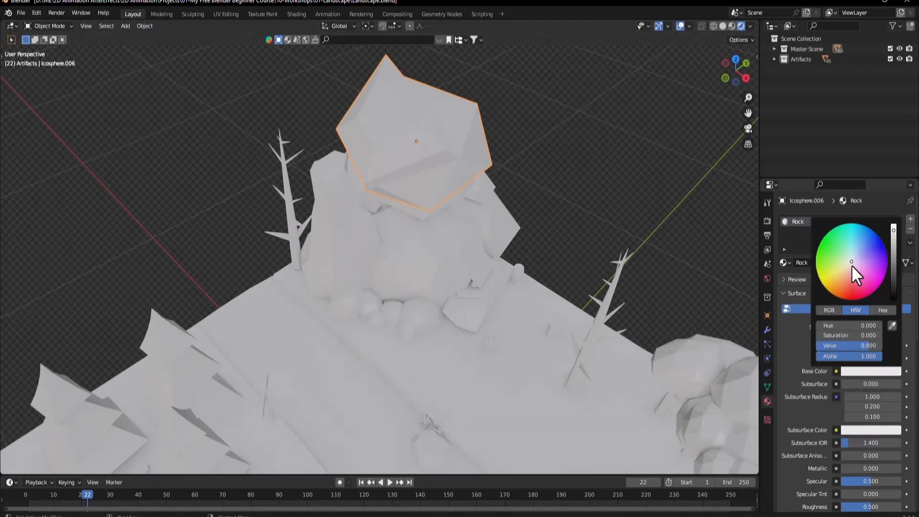
{"action": "left_click", "coordinate": [691, 500]}
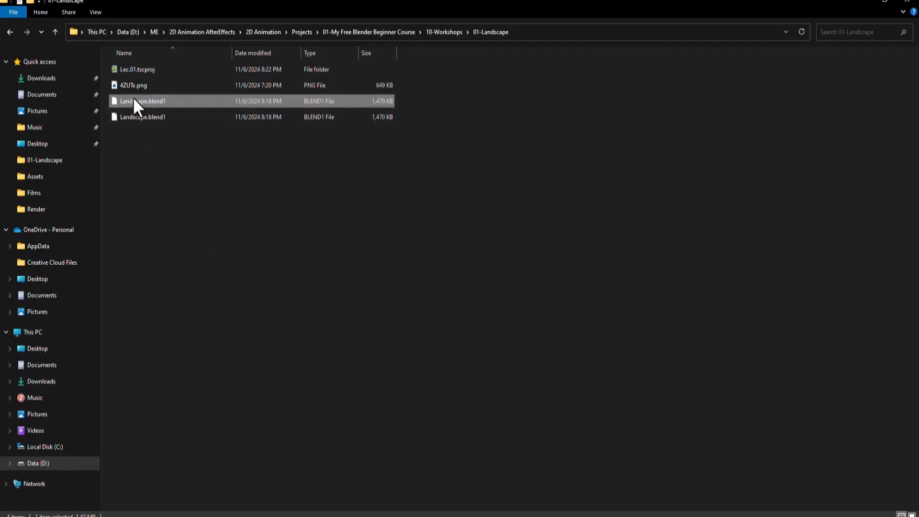
{"action": "left_click_drag", "start_coordinate": [133, 85], "coordinate": [240, 4]}
{"action": "left_click", "coordinate": [115, 4]}
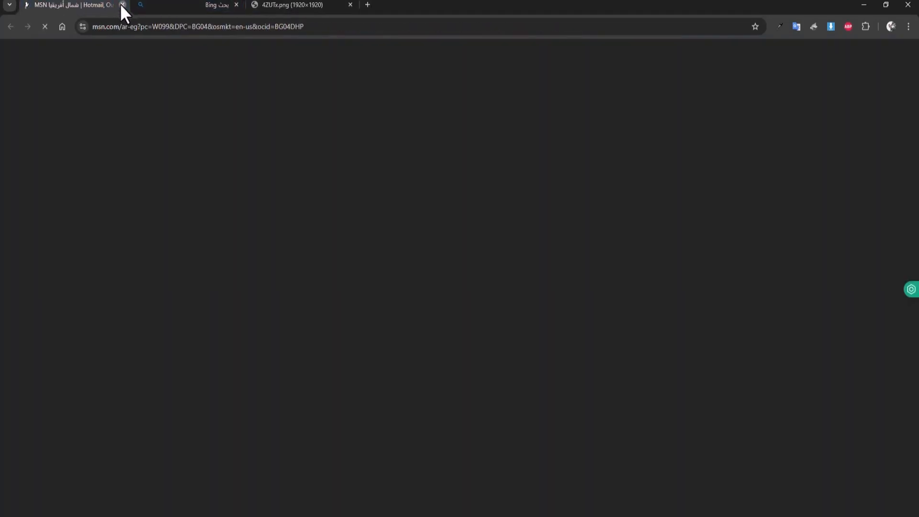
{"action": "left_click", "coordinate": [122, 4]}
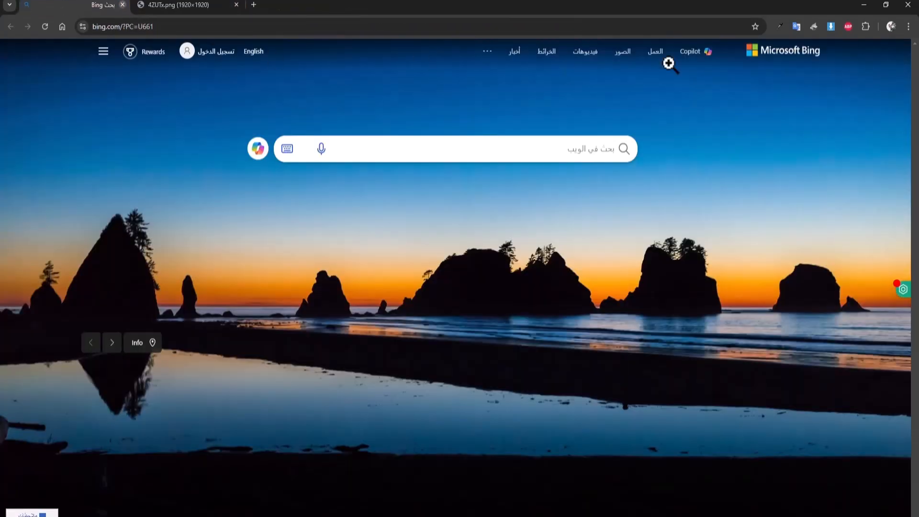
{"action": "left_click", "coordinate": [123, 4]}
{"action": "left_click", "coordinate": [779, 28]}
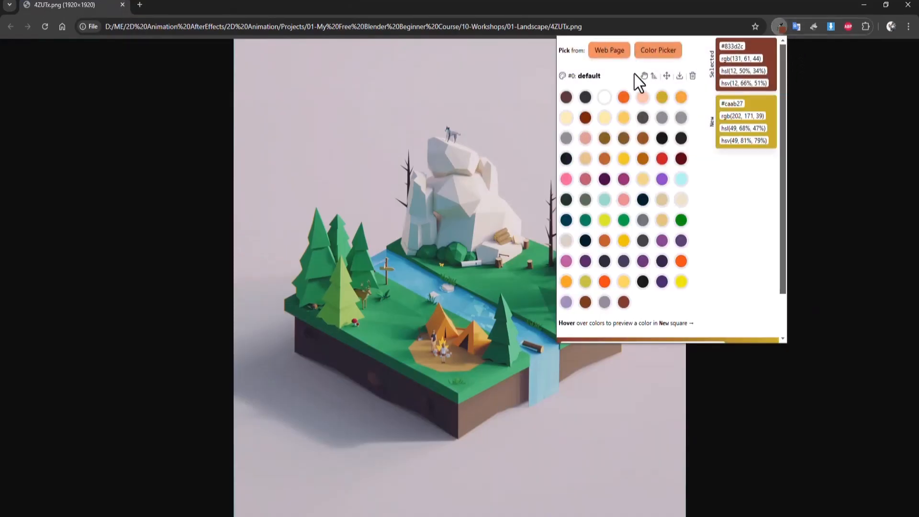
{"action": "left_click", "coordinate": [658, 53]}
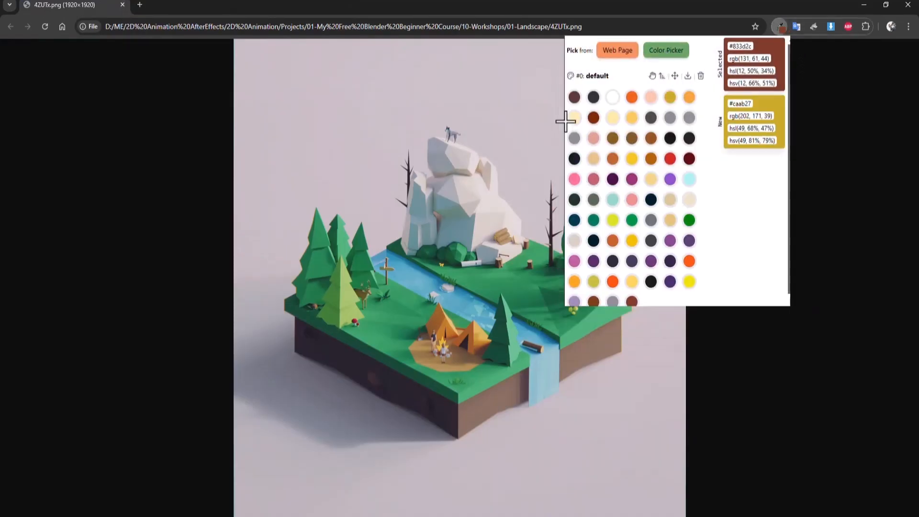
{"action": "left_click", "coordinate": [466, 160]}
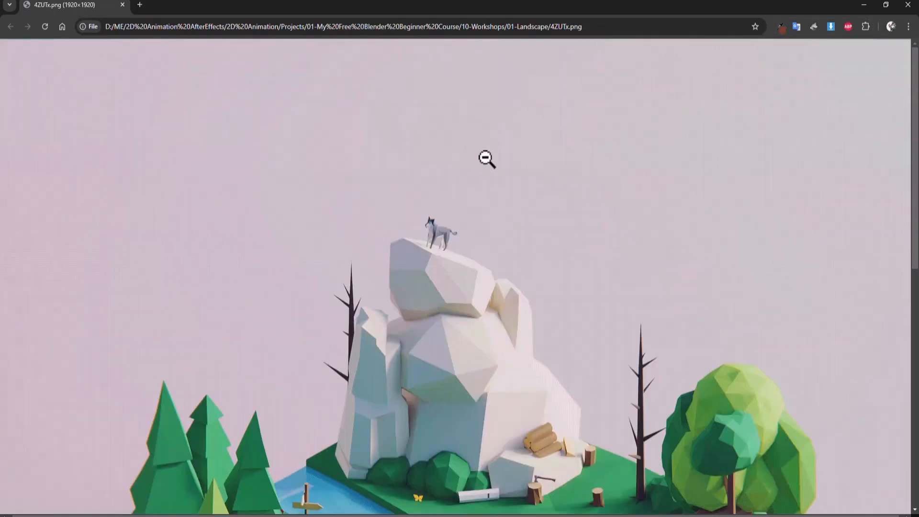
{"action": "left_click", "coordinate": [428, 263]}
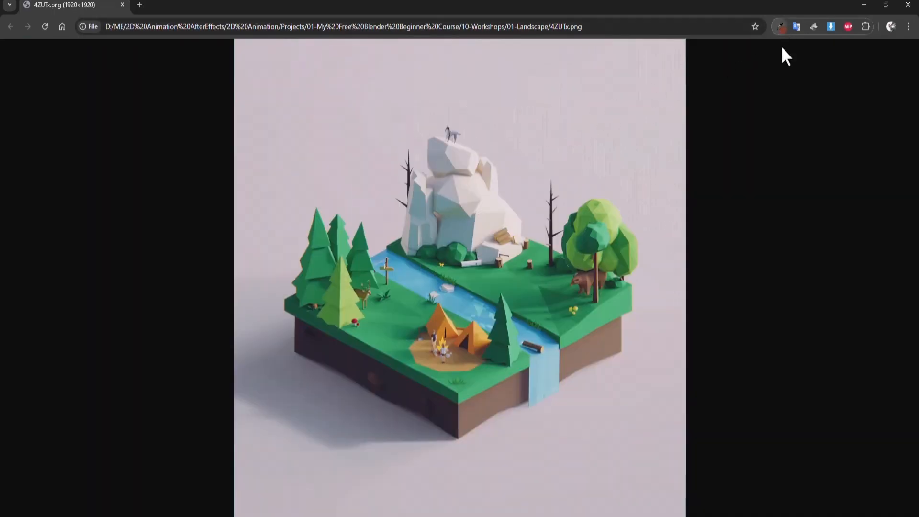
- Sample the mountain rock's color from the reference image with the Eye Dropper extension and copy its hex code #d2c9c4
{"action": "left_click", "coordinate": [780, 26]}
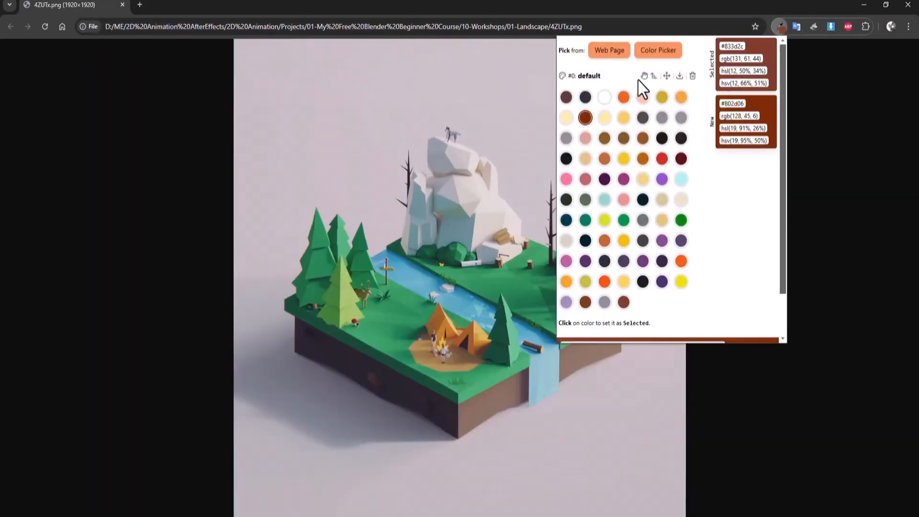
{"action": "left_click", "coordinate": [654, 53]}
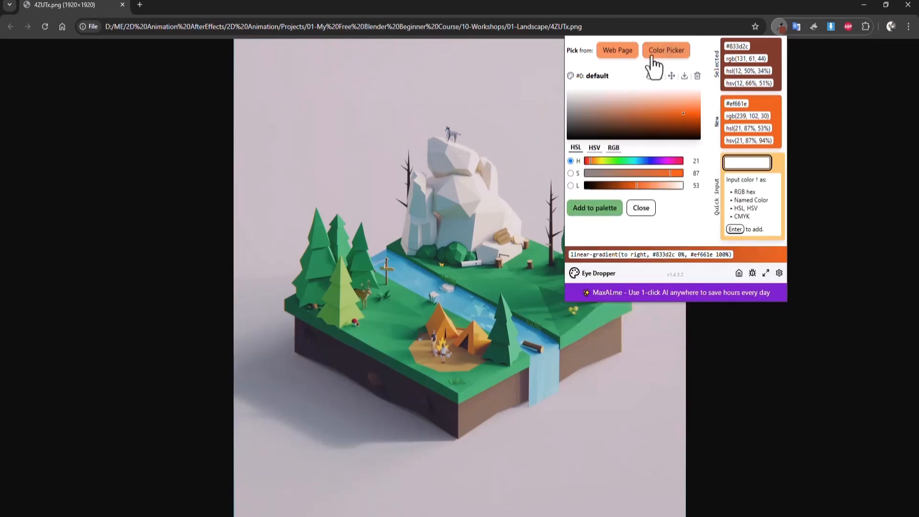
{"action": "left_click", "coordinate": [654, 52]}
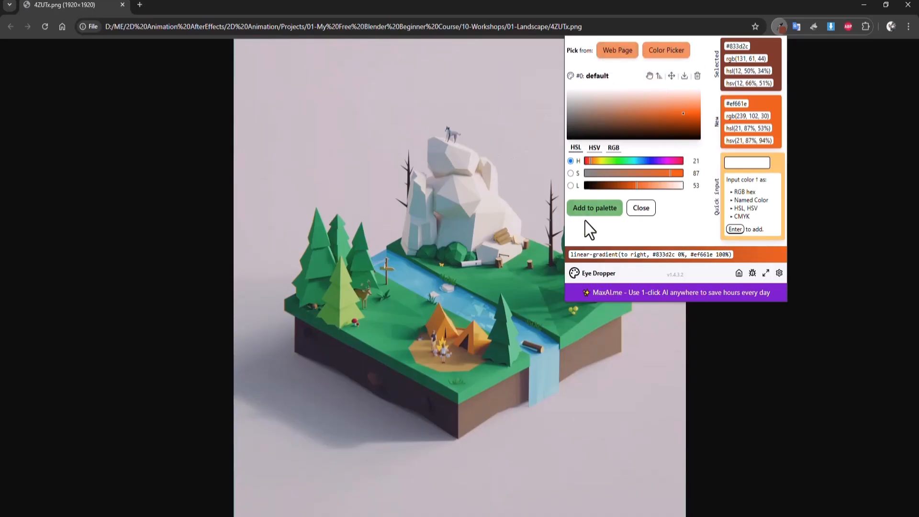
{"action": "left_click", "coordinate": [611, 55]}
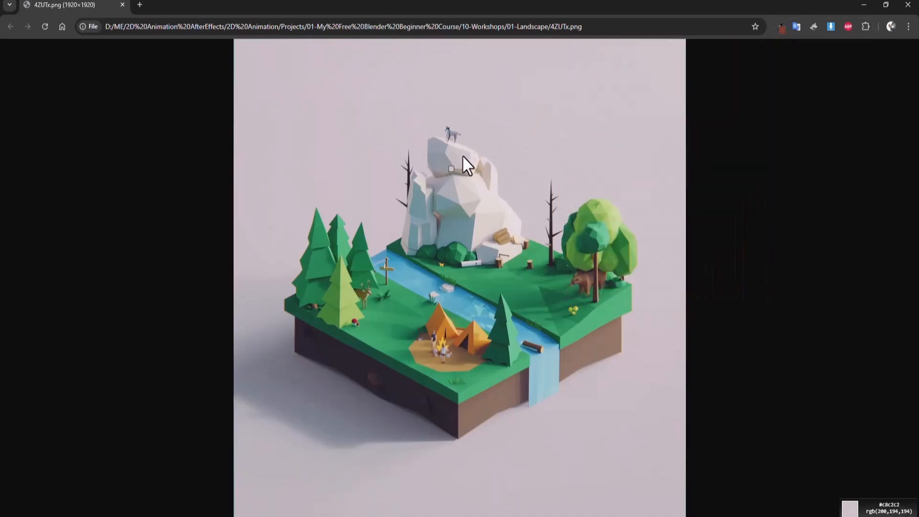
{"action": "left_click", "coordinate": [467, 192]}
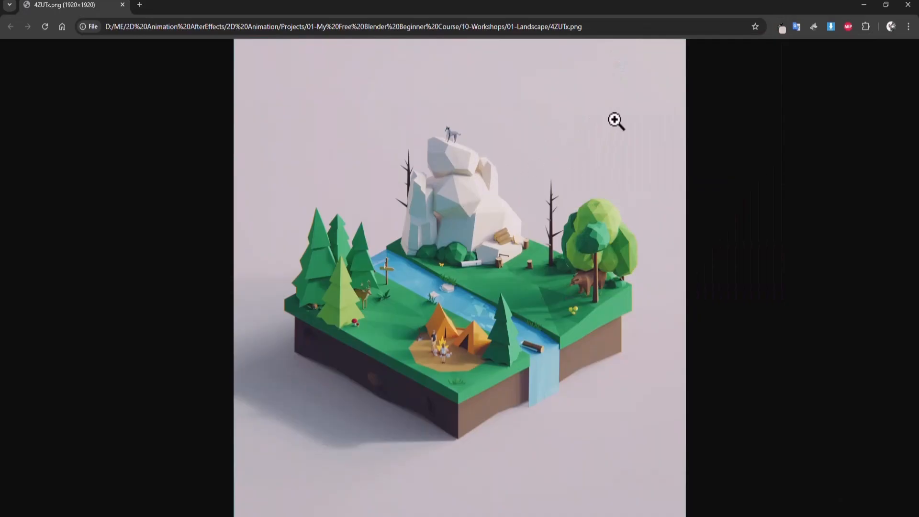
{"action": "left_click", "coordinate": [778, 30]}
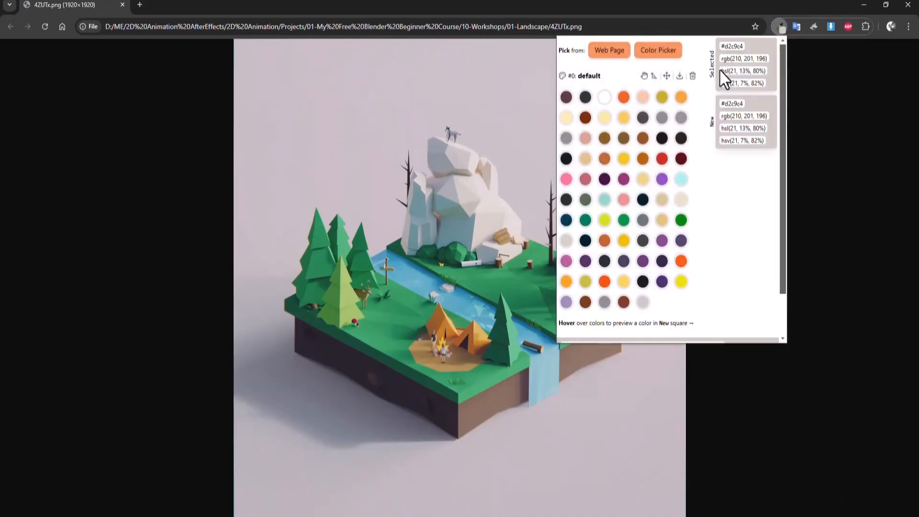
{"action": "left_click", "coordinate": [735, 50]}
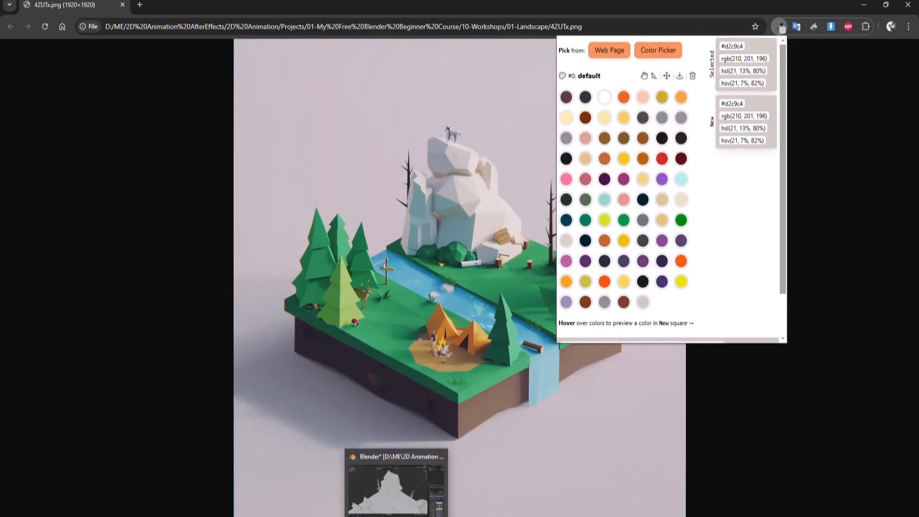
- Switch to Blender and set the Rock material's base color to hex #d2c9c4
{"action": "left_click", "coordinate": [397, 484]}
{"action": "left_click", "coordinate": [859, 372]}
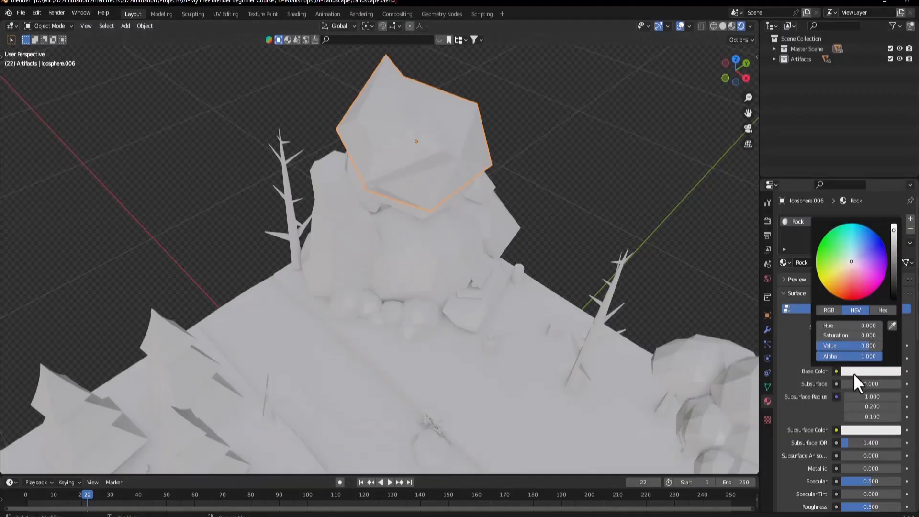
{"action": "left_click", "coordinate": [885, 312]}
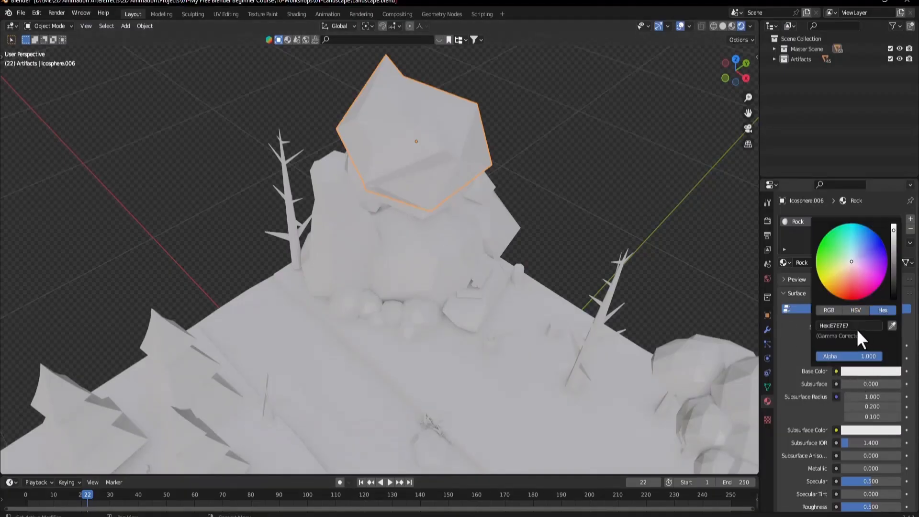
{"action": "left_click", "coordinate": [856, 327]}
{"action": "type", "text": "#d2c9c4"}
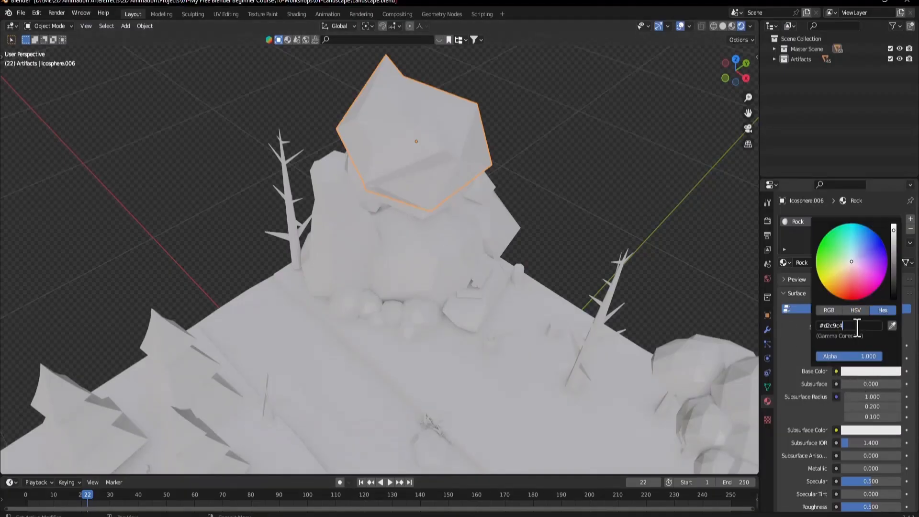
{"action": "key", "text": "Return"}
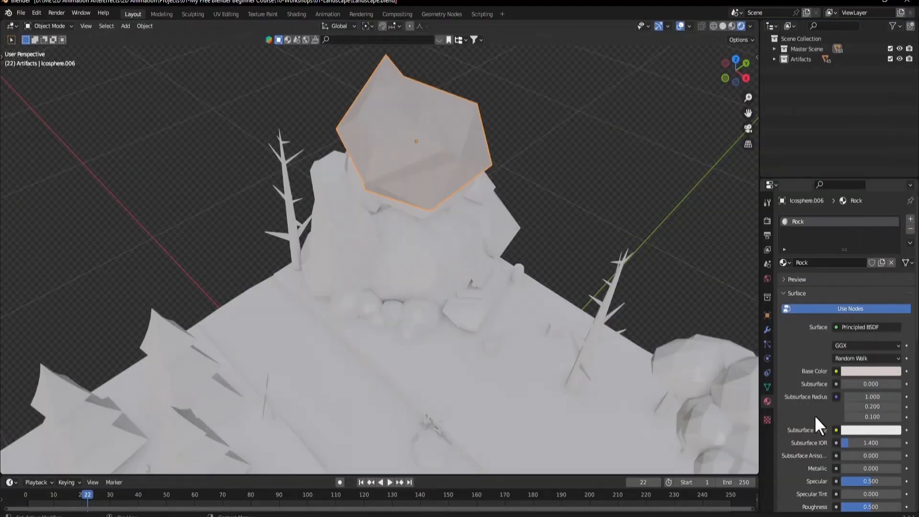
{"action": "scroll", "coordinate": [814, 415], "scroll_direction": "down", "scroll_amount": 3}
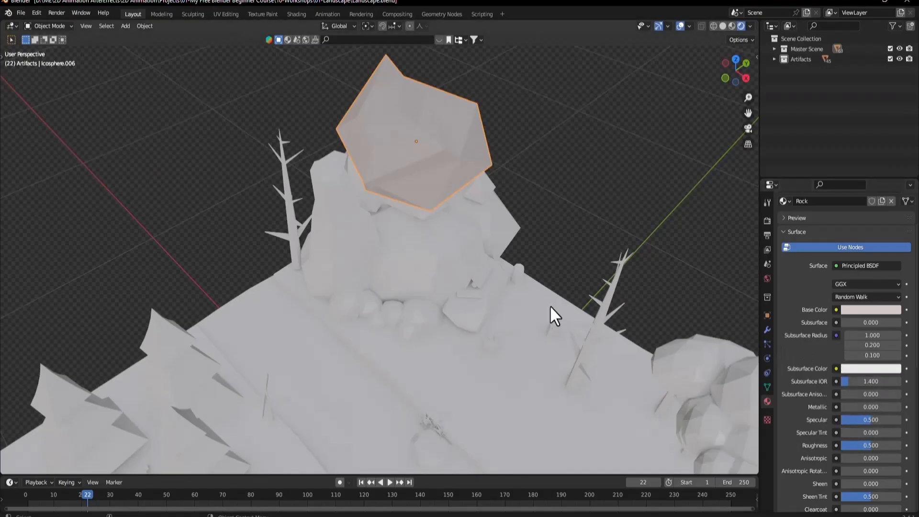
{"action": "middle_click_drag", "start_coordinate": [505, 285], "coordinate": [492, 308]}
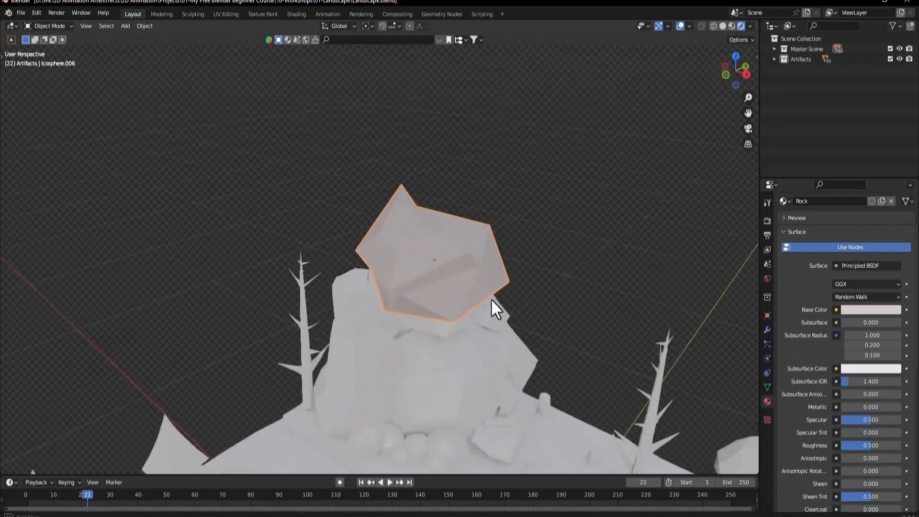
{"action": "middle_click_drag", "start_coordinate": [476, 349], "coordinate": [560, 173]}
{"action": "left_click_drag", "start_coordinate": [495, 234], "coordinate": [358, 330]}
{"action": "scroll", "coordinate": [558, 342], "scroll_direction": "up", "scroll_amount": 3}
{"action": "scroll", "coordinate": [504, 355], "scroll_direction": "up", "scroll_amount": 2}
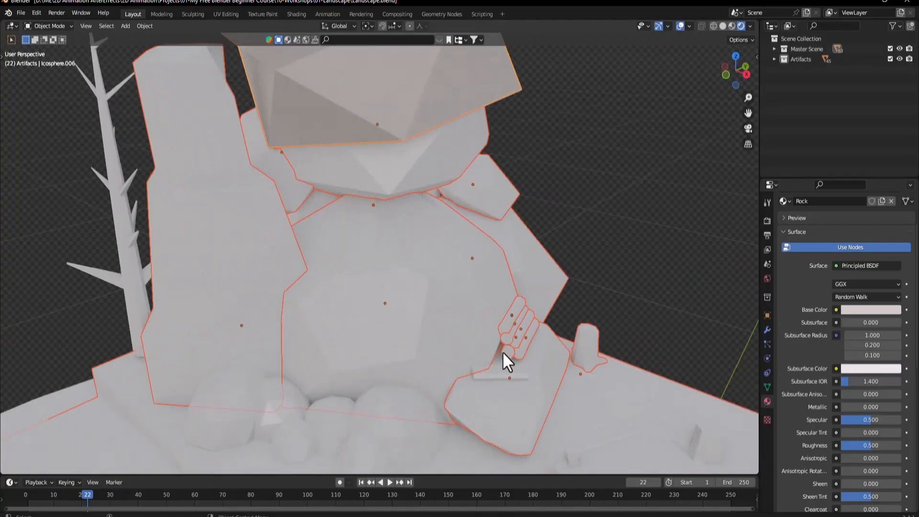
{"action": "left_click", "coordinate": [521, 318]}
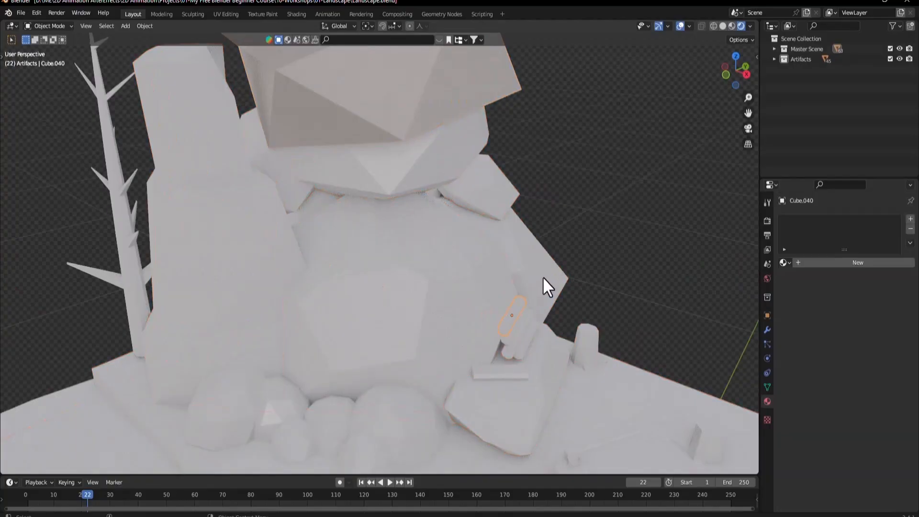
{"action": "scroll", "coordinate": [527, 297], "scroll_direction": "down", "scroll_amount": 3}
{"action": "scroll", "coordinate": [381, 294], "scroll_direction": "down", "scroll_amount": 3}
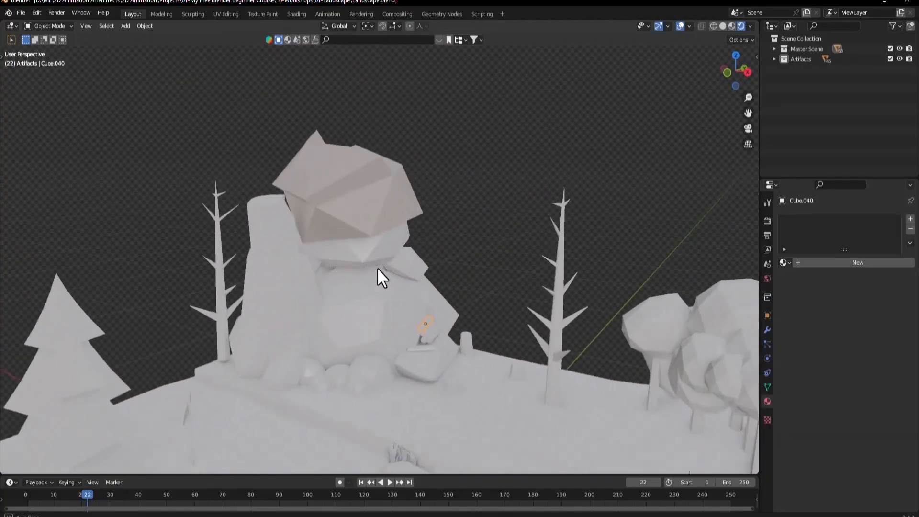
- Select the mountain's rocks without the ground, make the topmost rock active, and link its Rock material to them
{"action": "left_click_drag", "start_coordinate": [438, 156], "coordinate": [287, 316]}
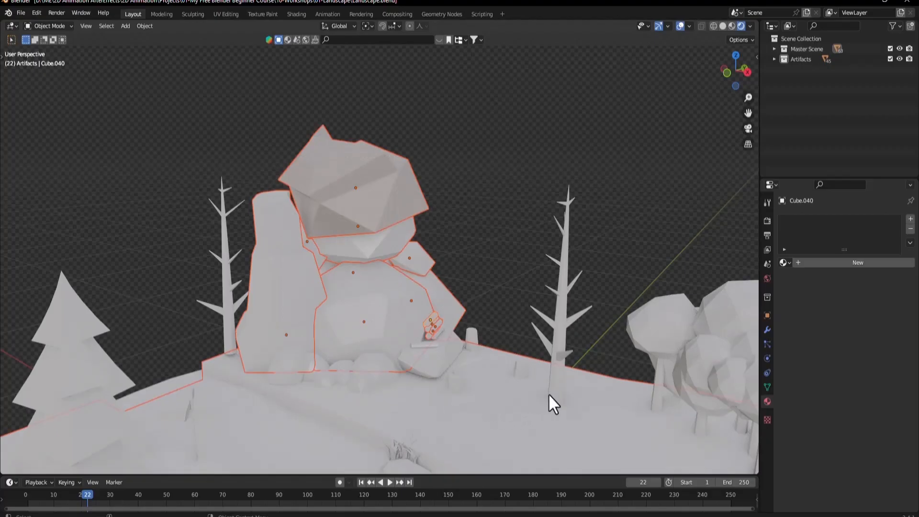
{"action": "left_click", "coordinate": [639, 414], "text": "shift"}
{"action": "left_click", "coordinate": [616, 390], "text": "shift"}
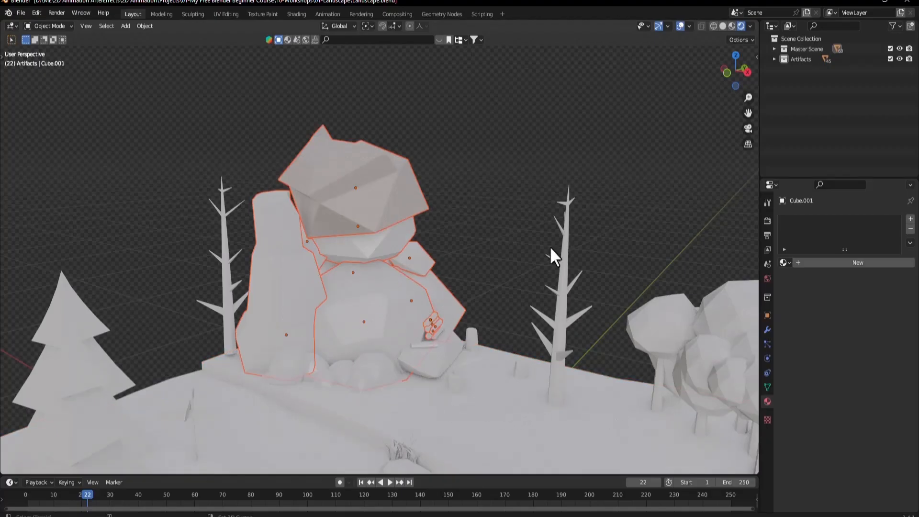
{"action": "left_click", "coordinate": [393, 176], "text": "shift"}
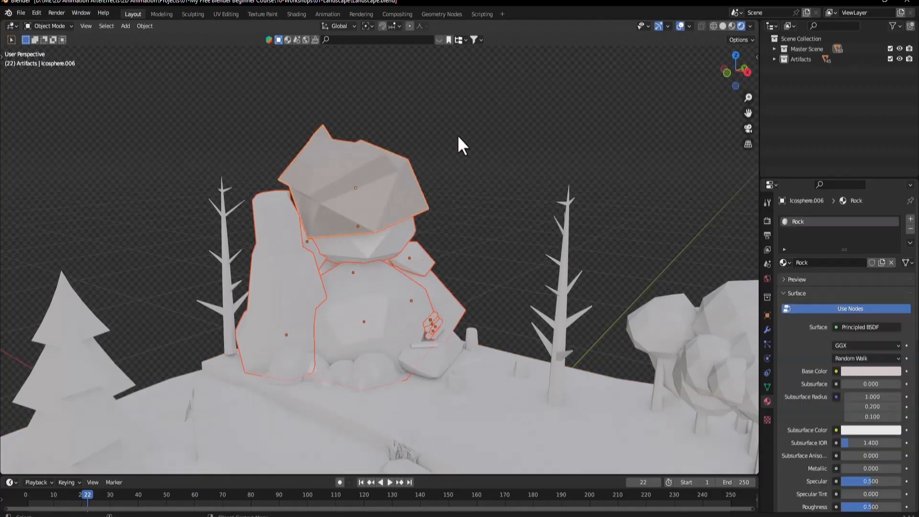
{"action": "key", "text": "ctrl+l"}
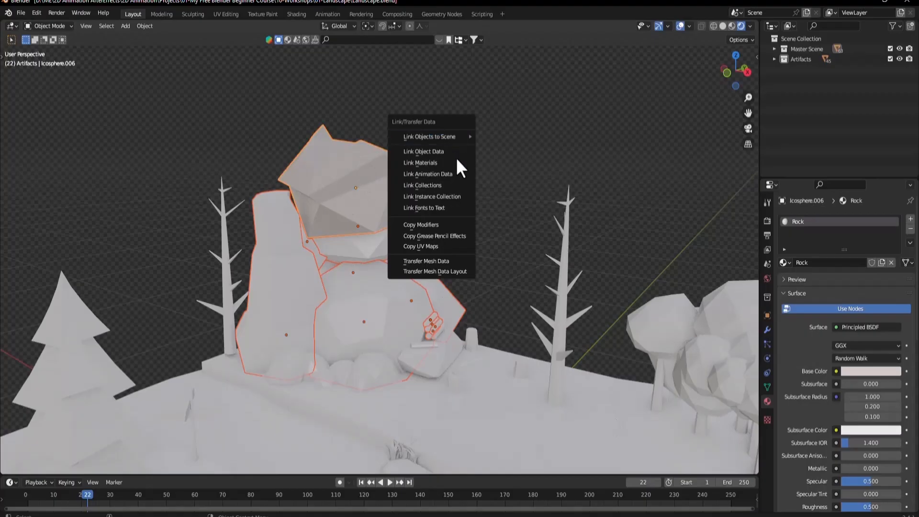
{"action": "left_click", "coordinate": [431, 163]}
{"action": "left_click", "coordinate": [383, 176]}
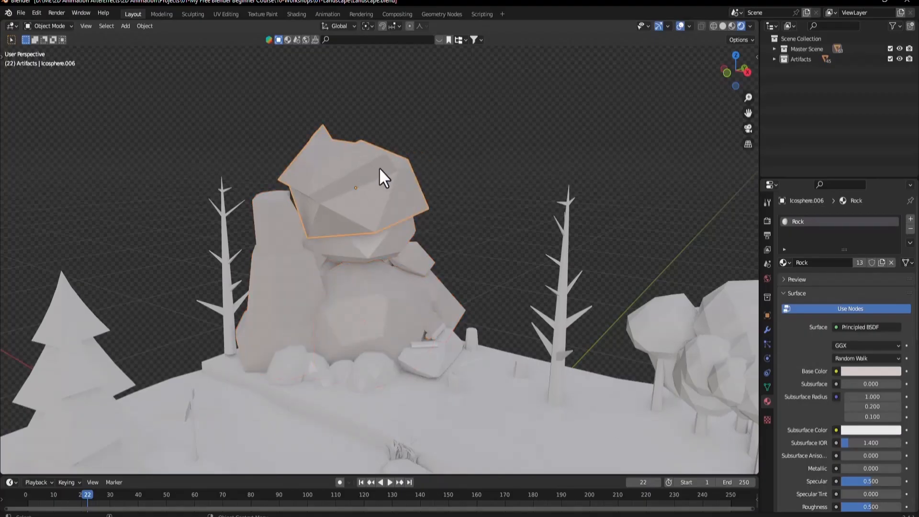
- Link the Rock material from the mountain's large central rock to the flat rock under the logs at its base
{"action": "middle_click_drag", "start_coordinate": [390, 240], "coordinate": [414, 301]}
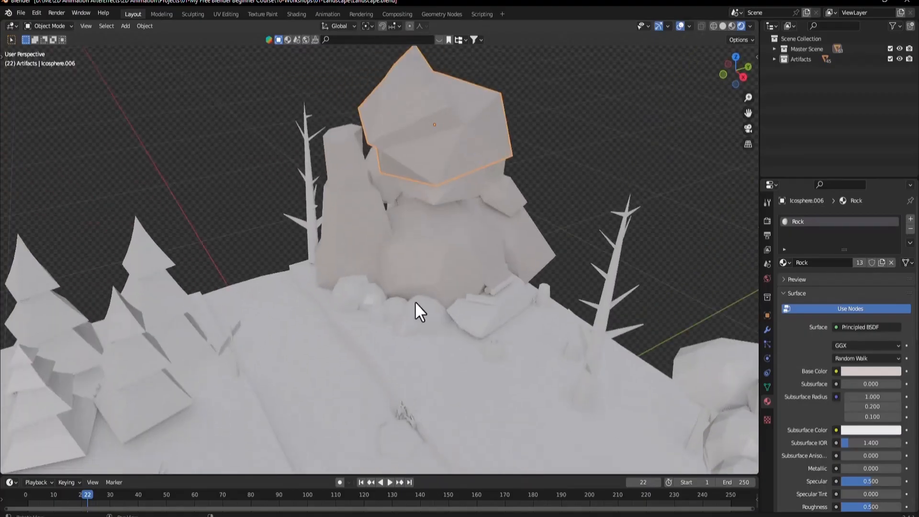
{"action": "scroll", "coordinate": [414, 300], "scroll_direction": "up", "scroll_amount": 4}
{"action": "left_click", "coordinate": [461, 352]}
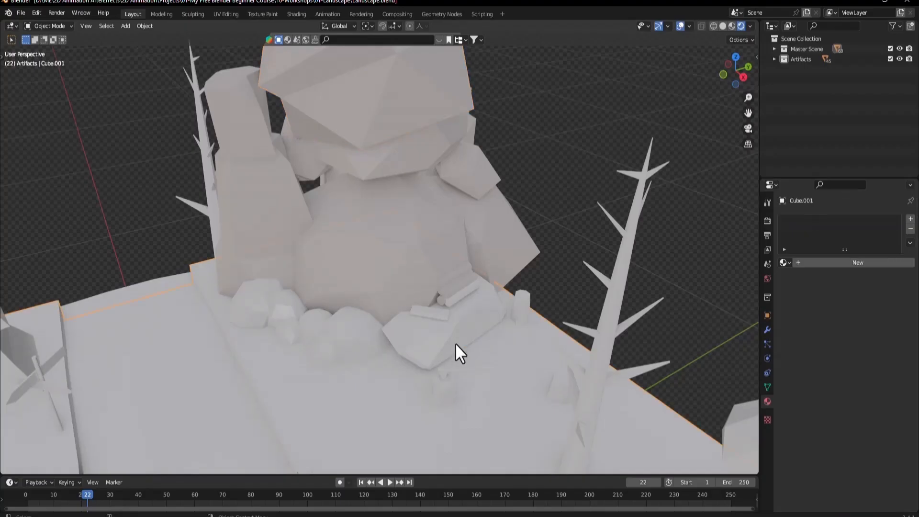
{"action": "left_click", "coordinate": [457, 364]}
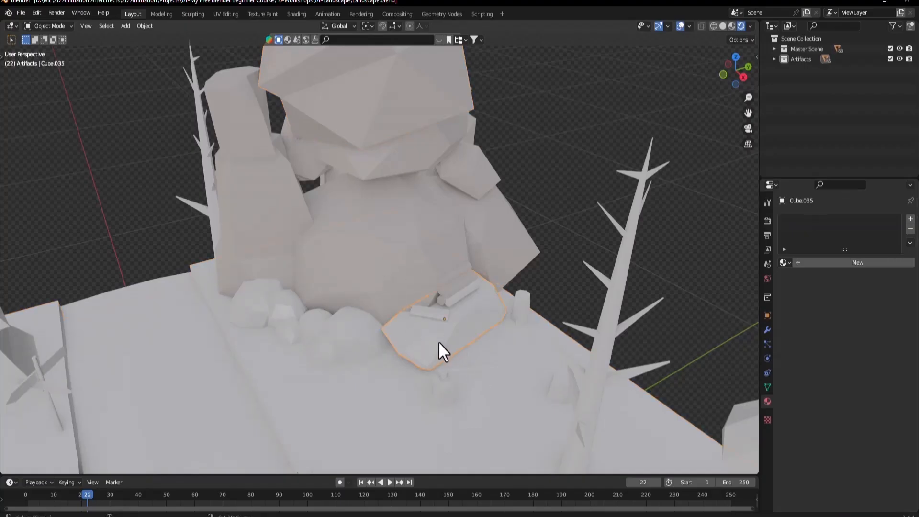
{"action": "left_click", "coordinate": [370, 245], "text": "shift"}
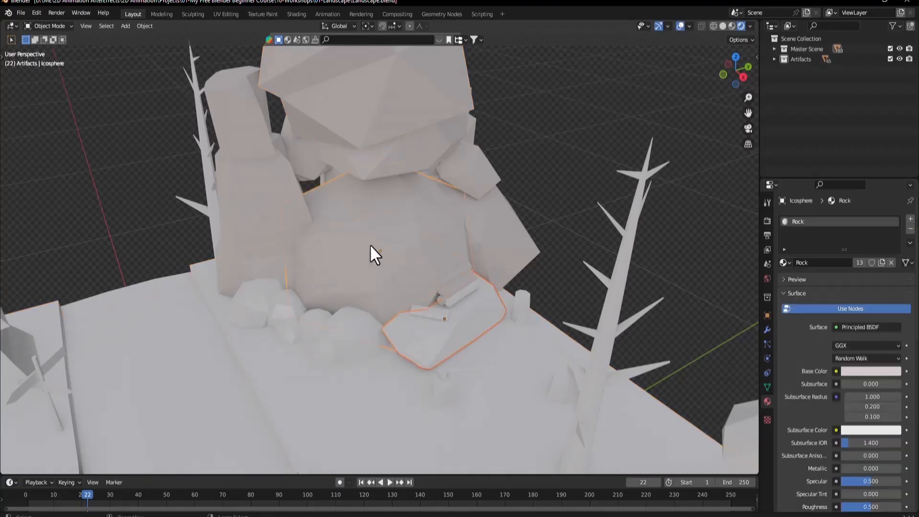
{"action": "key", "text": "ctrl+l"}
{"action": "left_click", "coordinate": [373, 241]}
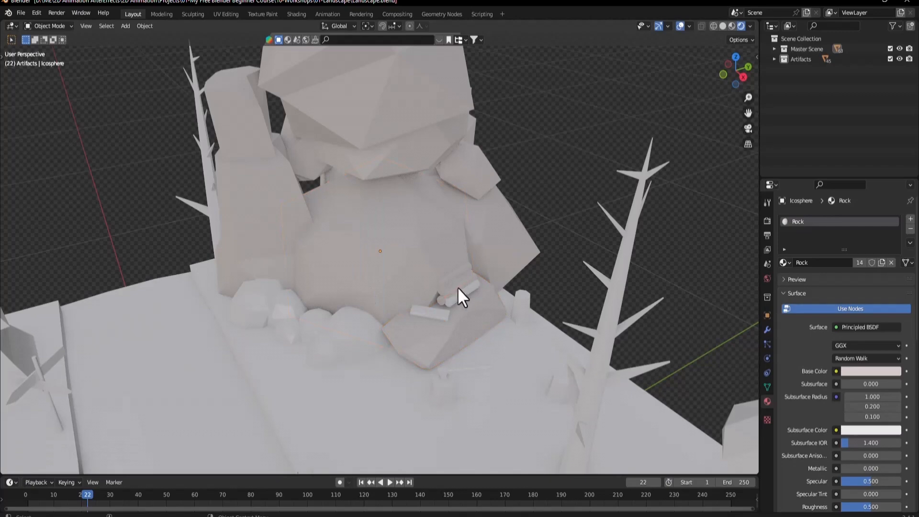
- Select the inner log of the stack lying on the flat rock at the mountain's base
{"action": "scroll", "coordinate": [458, 287], "scroll_direction": "up", "scroll_amount": 5}
{"action": "left_click", "coordinate": [510, 327]}
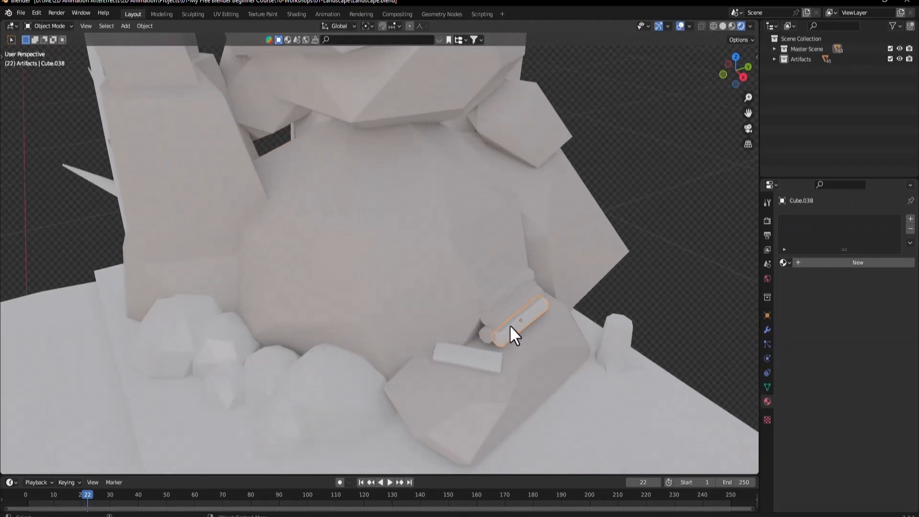
{"action": "left_click", "coordinate": [504, 311]}
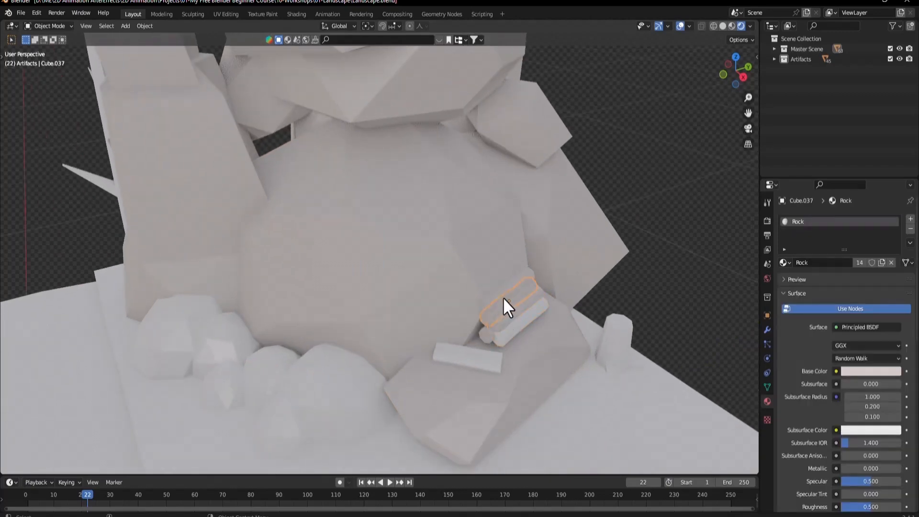
{"action": "left_click", "coordinate": [483, 335]}
{"action": "middle_click_drag", "start_coordinate": [484, 334], "coordinate": [614, 304]}
{"action": "scroll", "coordinate": [462, 269], "scroll_direction": "down", "scroll_amount": 5}
{"action": "scroll", "coordinate": [412, 284], "scroll_direction": "down", "scroll_amount": 3}
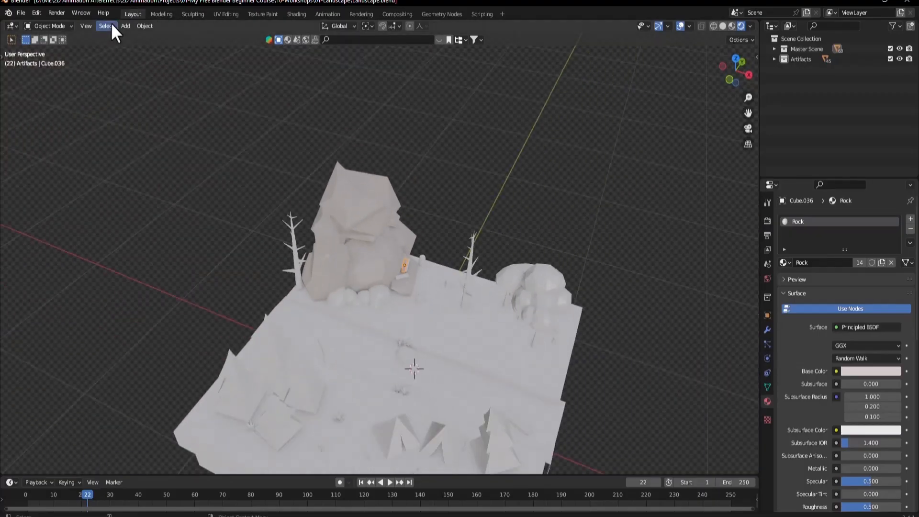
{"action": "left_click", "coordinate": [86, 25]}
{"action": "mouse_move", "coordinate": [121, 175]}
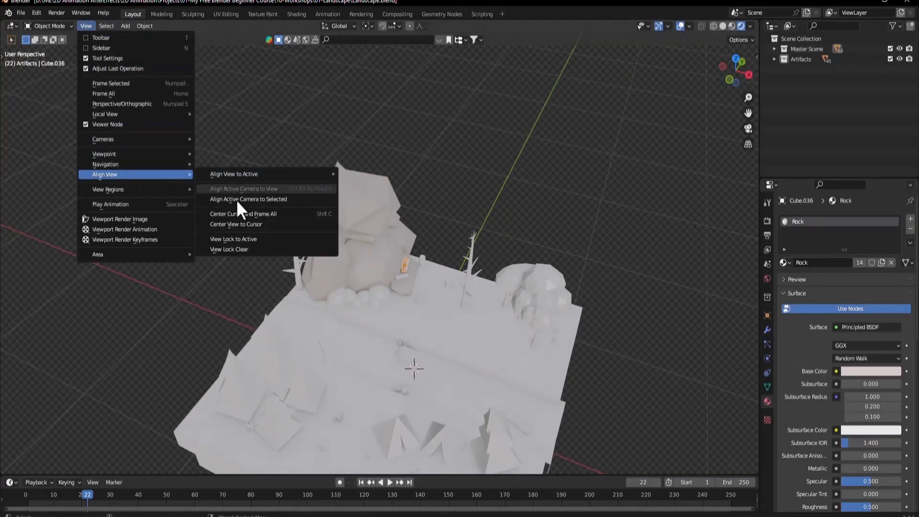
{"action": "left_click", "coordinate": [235, 224]}
{"action": "scroll", "coordinate": [462, 288], "scroll_direction": "up", "scroll_amount": 8}
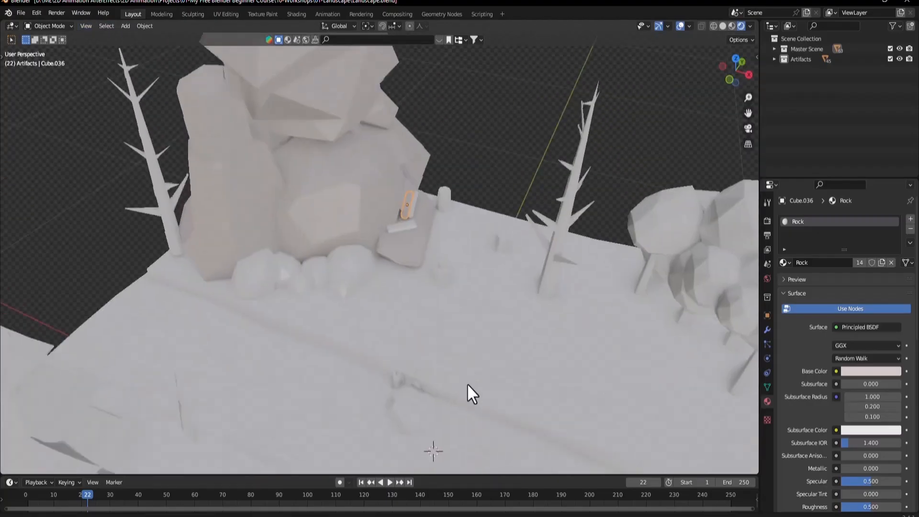
- Switch to the browser, sample the bush's green from the reference image with the Eye Dropper extension, and copy its hex code #48a879
{"action": "left_click", "coordinate": [646, 516]}
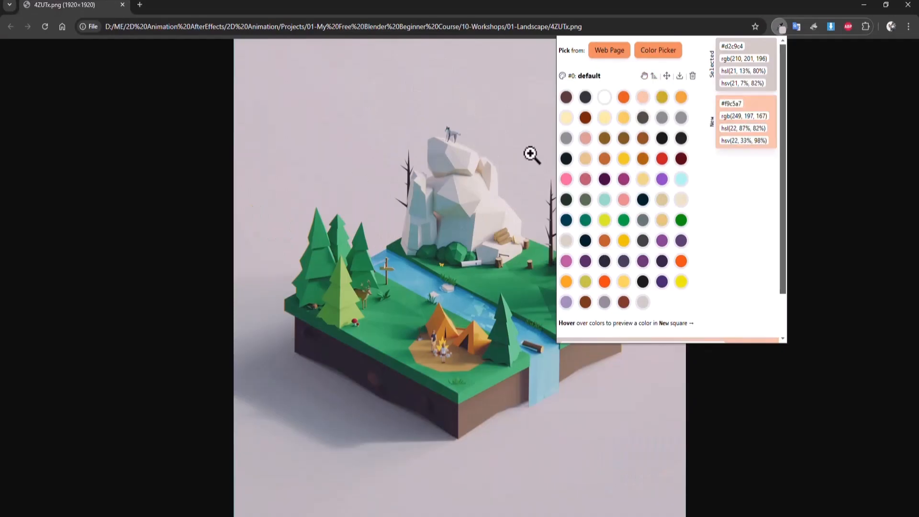
{"action": "left_click", "coordinate": [620, 53]}
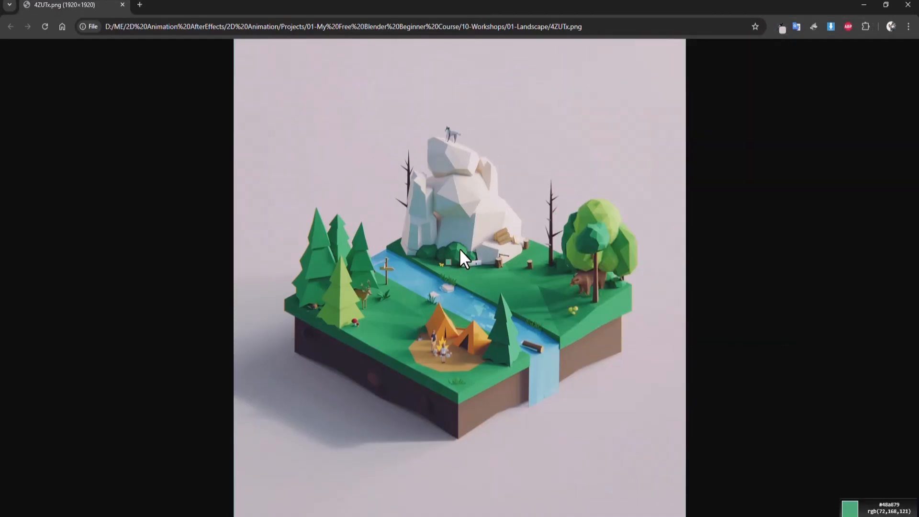
{"action": "left_click", "coordinate": [460, 250]}
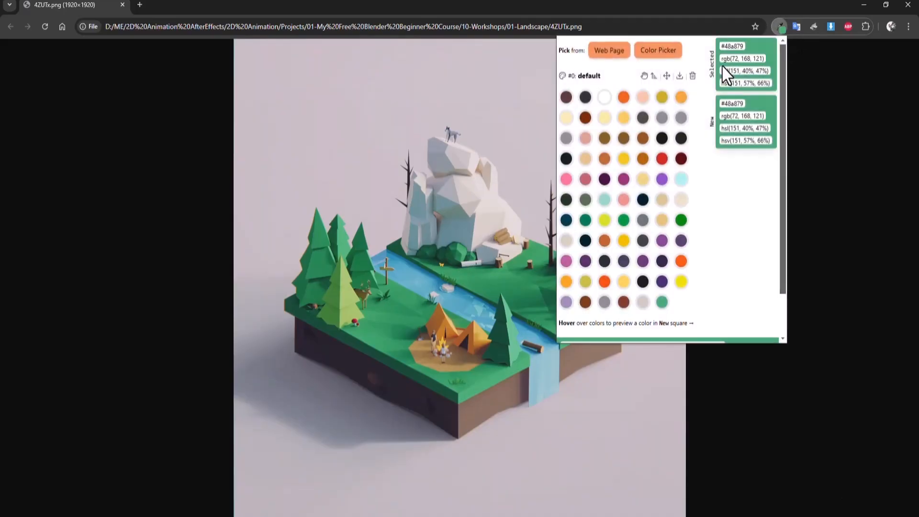
{"action": "left_click", "coordinate": [742, 149]}
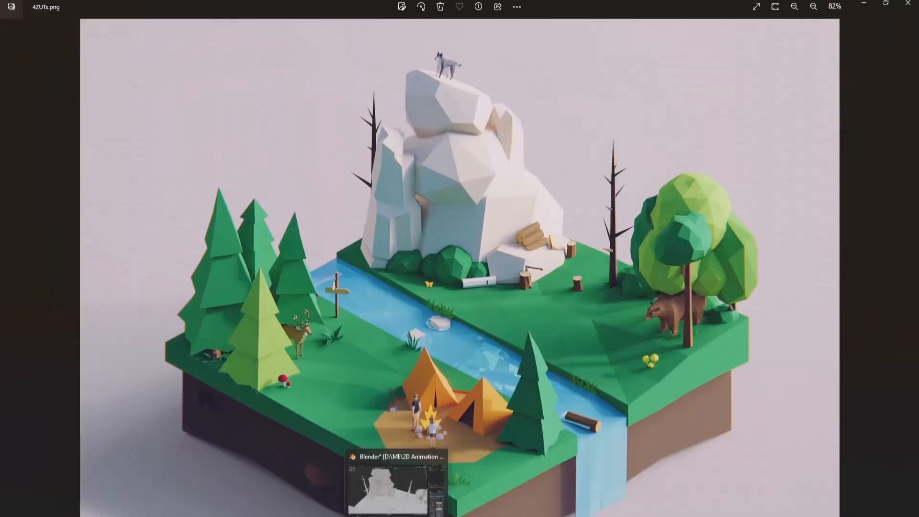
- Switch to Blender, make a separate copy of the selected log's Rock material, and rename the copy Green
{"action": "left_click", "coordinate": [399, 516]}
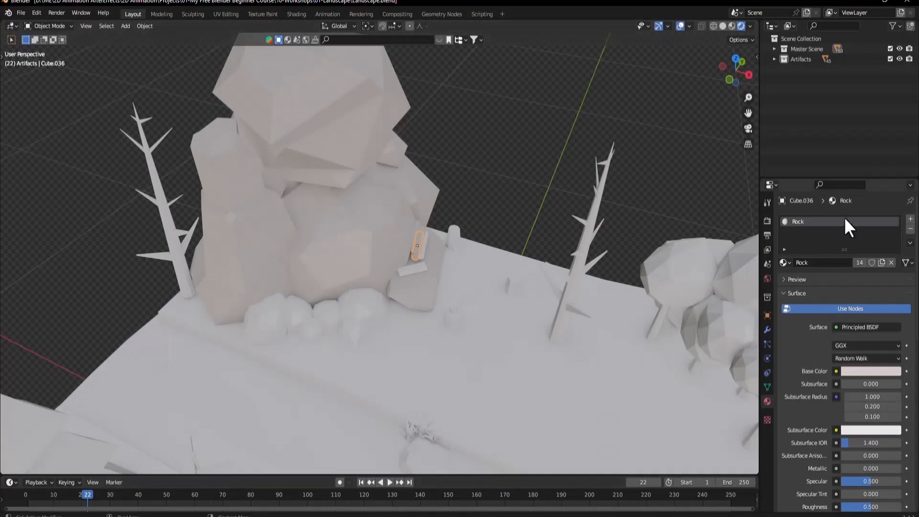
{"action": "left_click", "coordinate": [881, 263]}
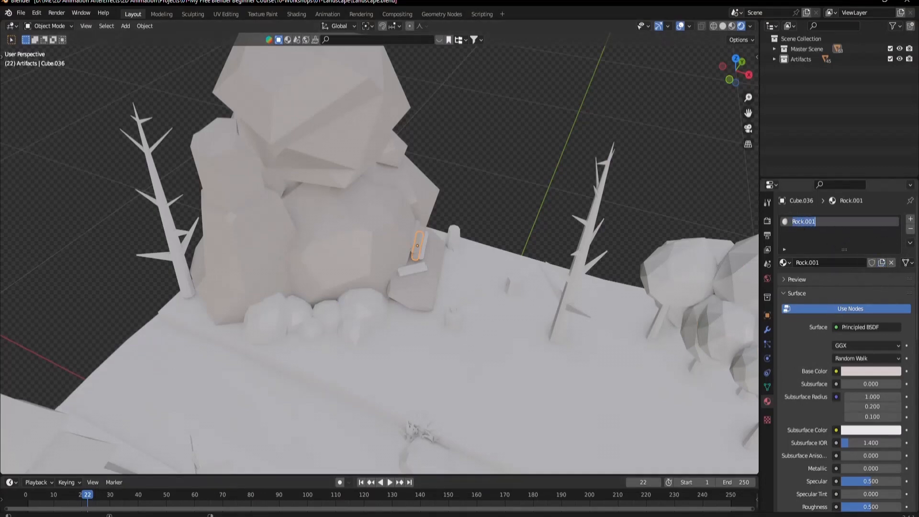
{"action": "type", "text": "Green"}
{"action": "key", "text": "Return"}
- Set the Green material's base color to hex #48a879
{"action": "left_click", "coordinate": [867, 371]}
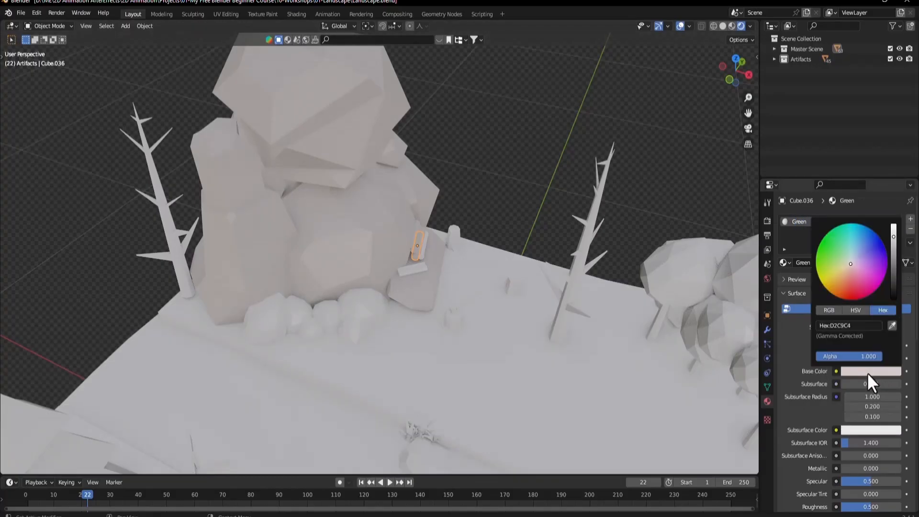
{"action": "left_click", "coordinate": [867, 326]}
{"action": "key", "text": "ctrl+v"}
{"action": "key", "text": "Return"}
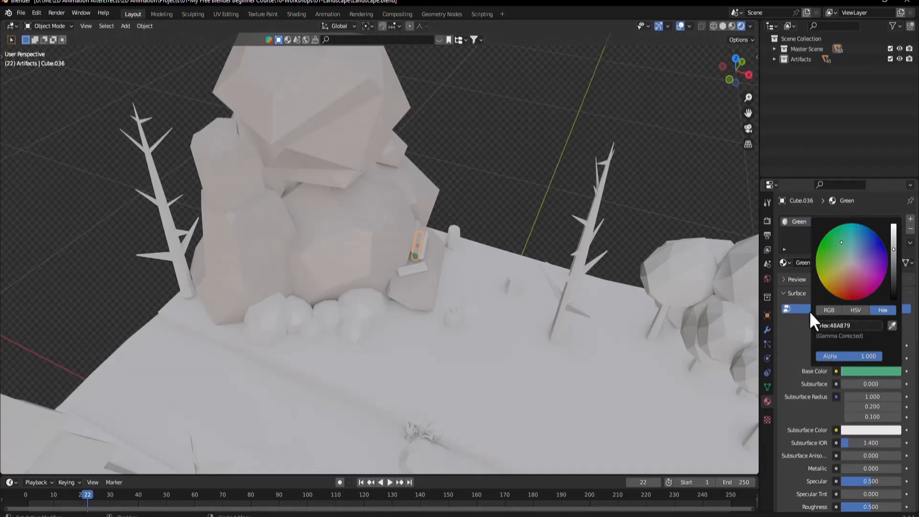
- Select the six bushes at the mountain's base, make the green log active, and link its Green material to them
{"action": "scroll", "coordinate": [427, 233], "scroll_direction": "up", "scroll_amount": 3}
{"action": "middle_click_drag", "start_coordinate": [452, 254], "coordinate": [300, 139]}
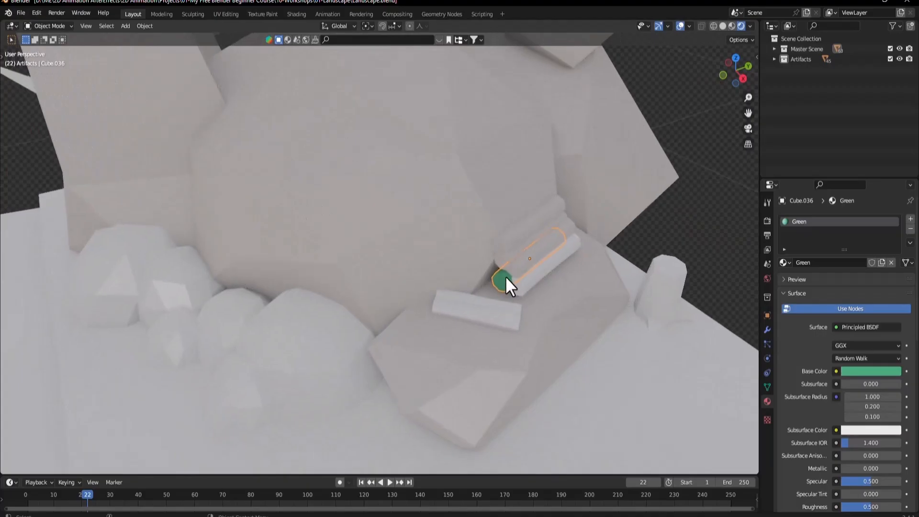
{"action": "left_click", "coordinate": [312, 329]}
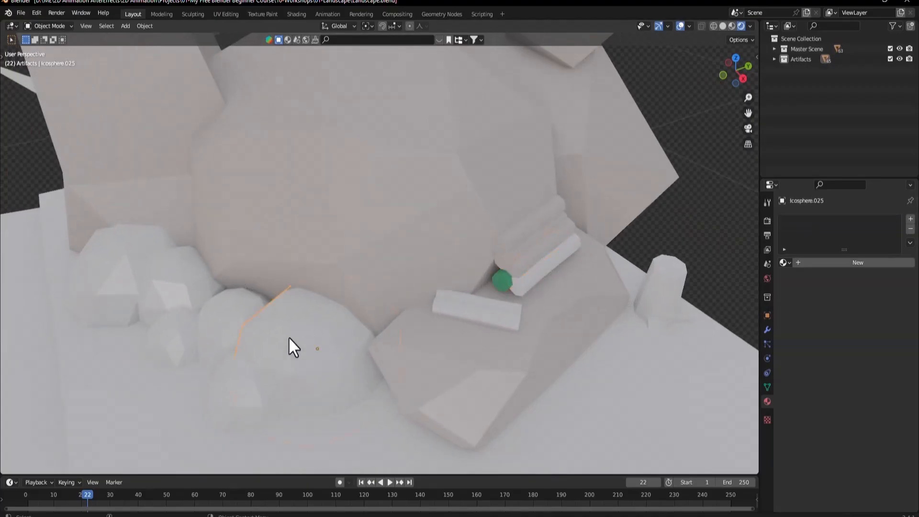
{"action": "left_click", "coordinate": [225, 392], "text": "shift"}
{"action": "left_click", "coordinate": [210, 302], "text": "shift"}
{"action": "left_click", "coordinate": [174, 334], "text": "shift"}
{"action": "left_click", "coordinate": [176, 287], "text": "shift"}
{"action": "left_click", "coordinate": [499, 278], "text": "shift"}
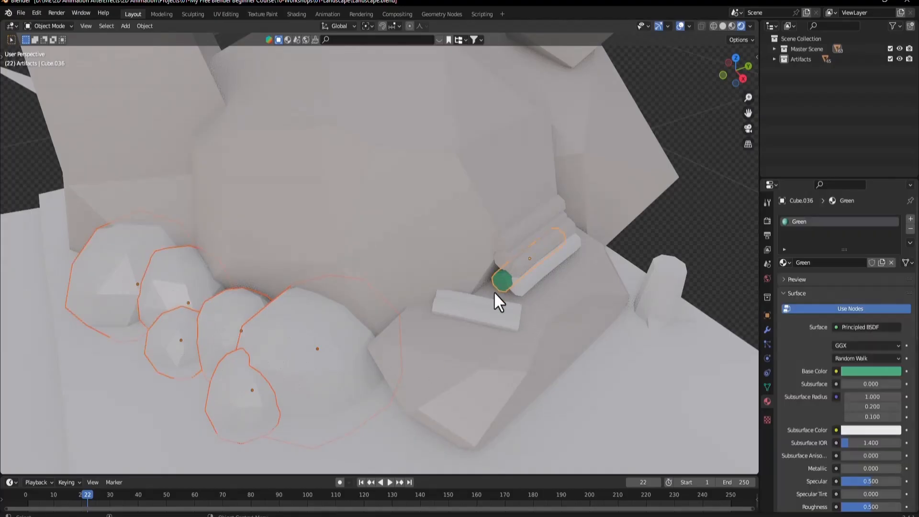
{"action": "key", "text": "ctrl+l"}
{"action": "left_click", "coordinate": [493, 293]}
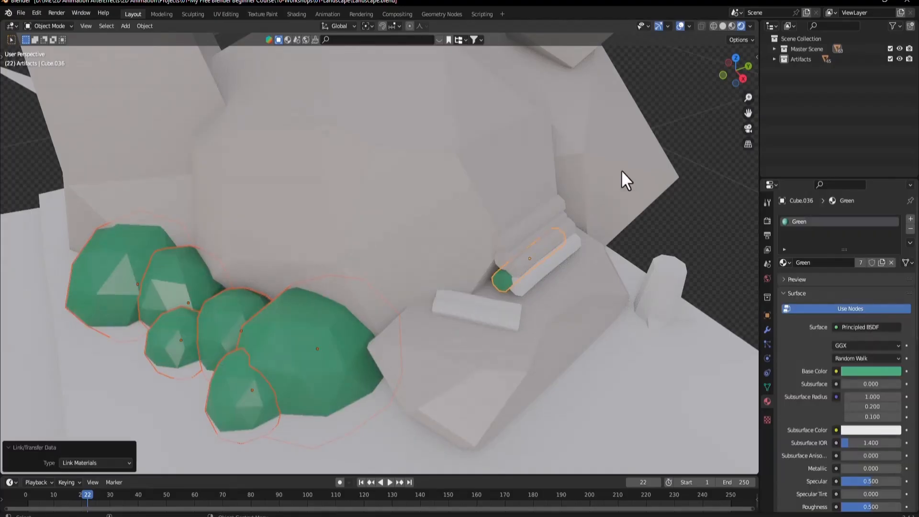
- Examine the colors of the pine trees in the reference image in Photos and return to the Blender scene
{"action": "scroll", "coordinate": [627, 169], "scroll_direction": "down", "scroll_amount": 4}
{"action": "scroll", "coordinate": [630, 168], "scroll_direction": "down", "scroll_amount": 5}
{"action": "middle_click_drag", "start_coordinate": [422, 247], "coordinate": [459, 288]}
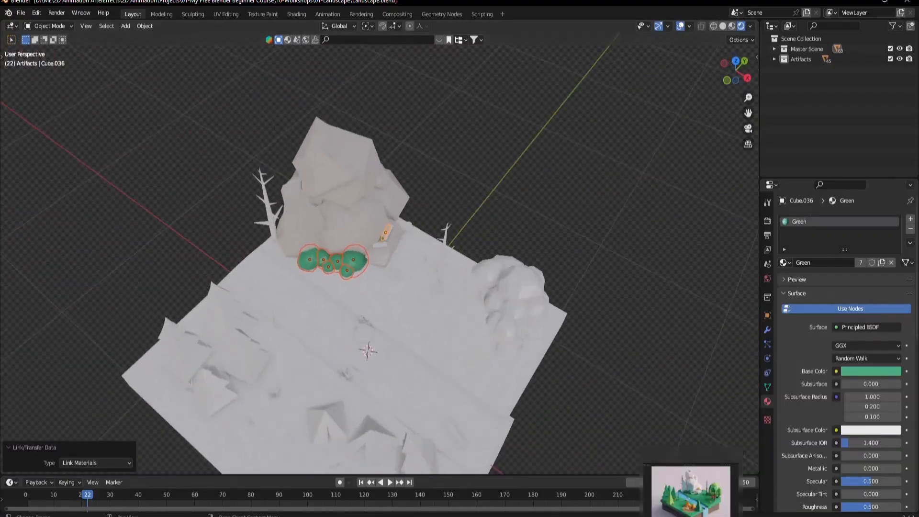
{"action": "left_click", "coordinate": [691, 516]}
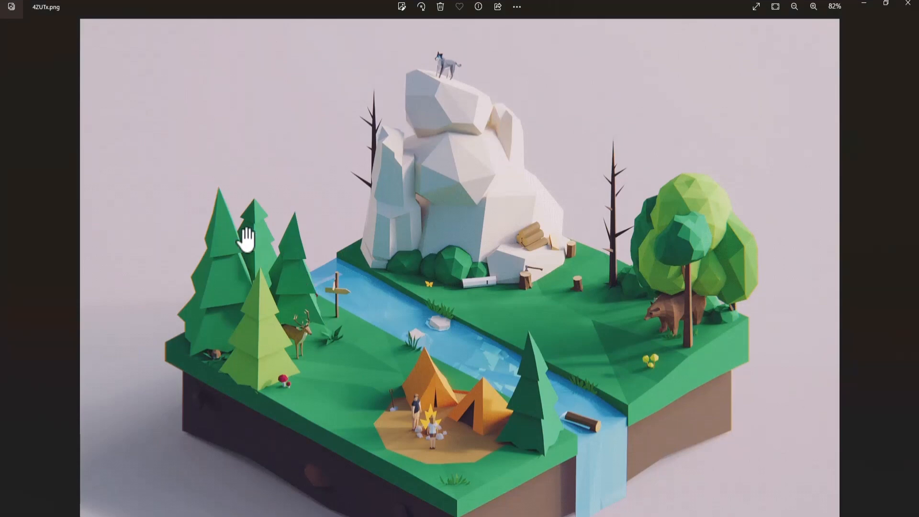
{"action": "left_click", "coordinate": [691, 516]}
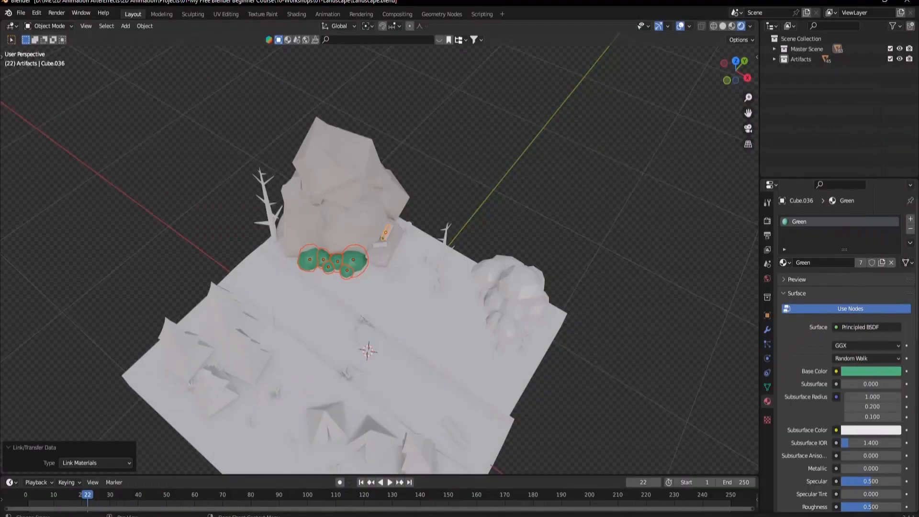
- Select all tiers of the two outer pines in the rear group and link the Green material to them from the leftmost bush
{"action": "middle_click_drag", "start_coordinate": [318, 323], "coordinate": [428, 224], "text": "shift"}
{"action": "scroll", "coordinate": [411, 240], "scroll_direction": "up", "scroll_amount": 4}
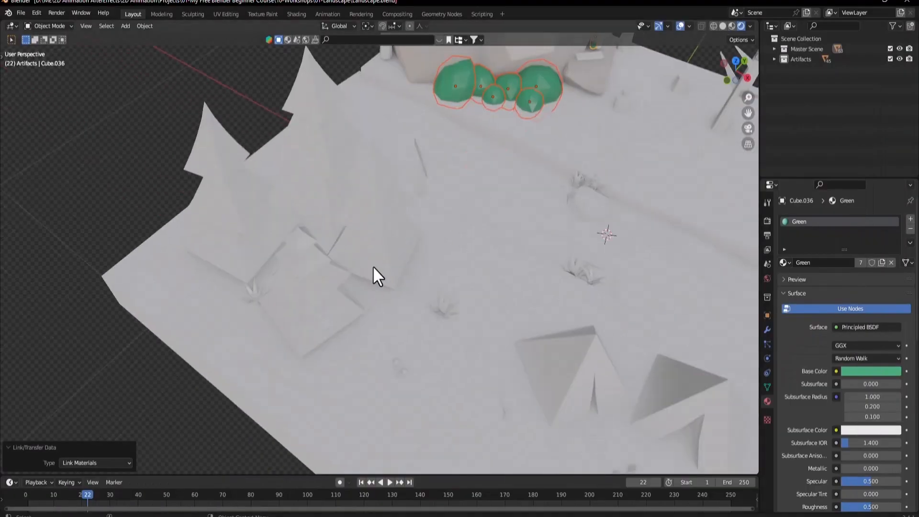
{"action": "left_click", "coordinate": [375, 213]}
{"action": "scroll", "coordinate": [373, 192], "scroll_direction": "up", "scroll_amount": 2}
{"action": "left_click", "coordinate": [373, 165], "text": "shift"}
{"action": "left_click", "coordinate": [250, 237], "text": "shift"}
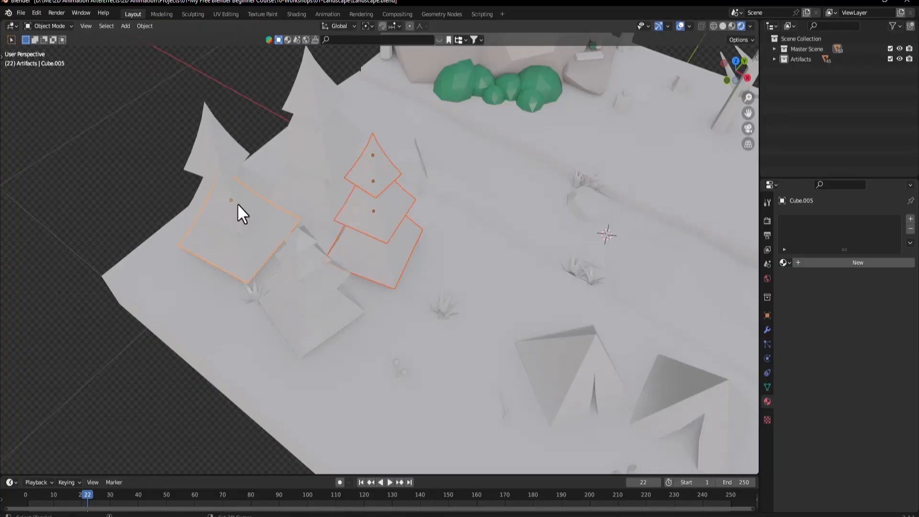
{"action": "left_click", "coordinate": [237, 203], "text": "shift"}
{"action": "left_click", "coordinate": [220, 158], "text": "shift"}
{"action": "left_click", "coordinate": [470, 77], "text": "shift"}
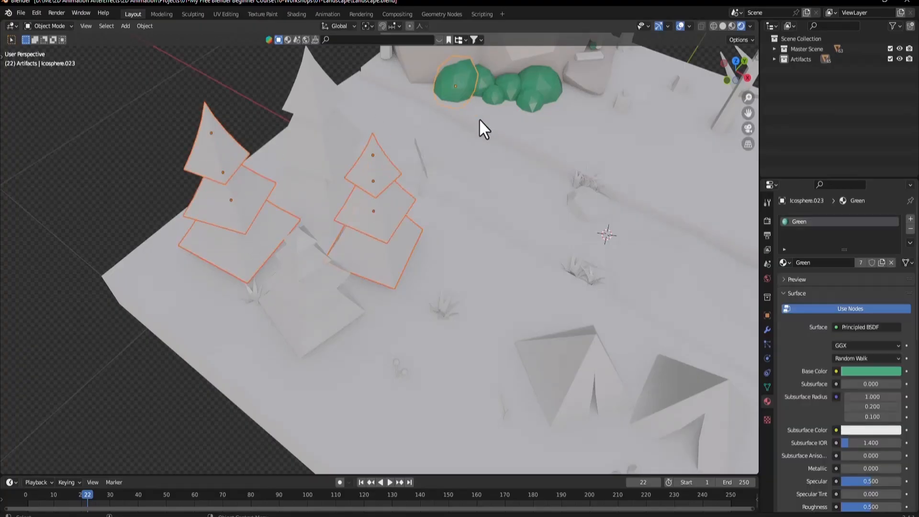
{"action": "key", "text": "ctrl+l"}
{"action": "left_click", "coordinate": [480, 127]}
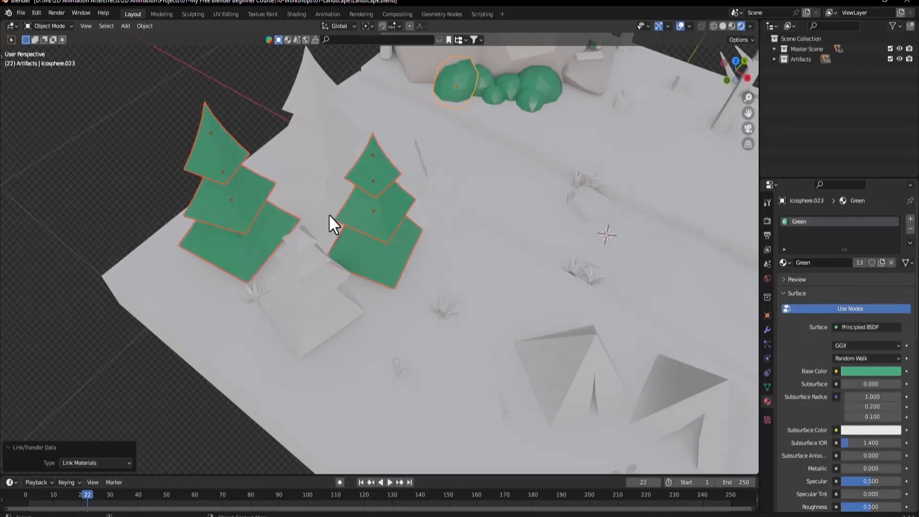
- Assign Green to the bottom tier of the tall rear pine and turn it into a separate material copy named White Green
{"action": "left_click", "coordinate": [330, 196]}
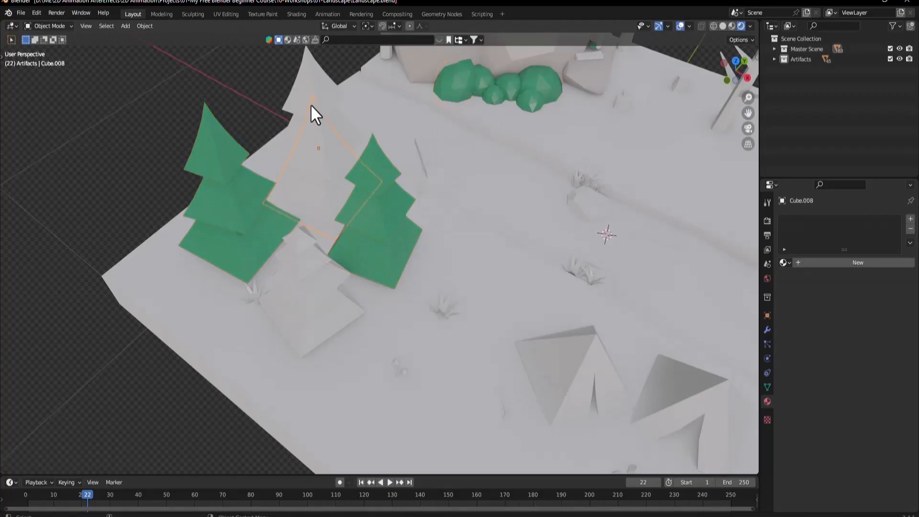
{"action": "left_click", "coordinate": [784, 262]}
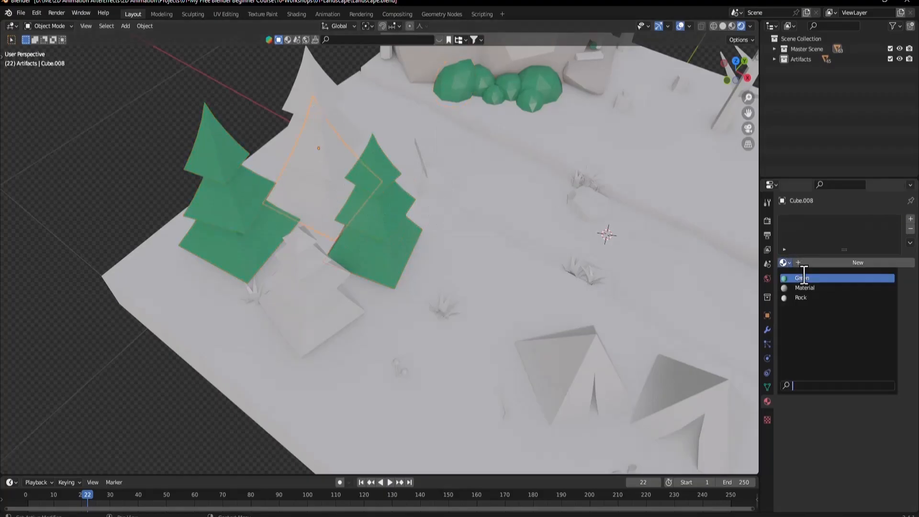
{"action": "left_click", "coordinate": [828, 278]}
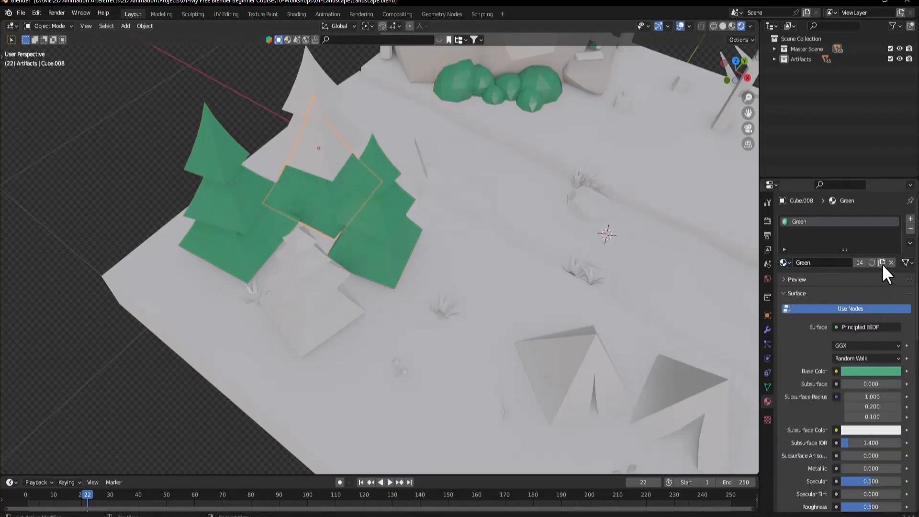
{"action": "left_click", "coordinate": [882, 262]}
{"action": "double_click", "coordinate": [812, 220]}
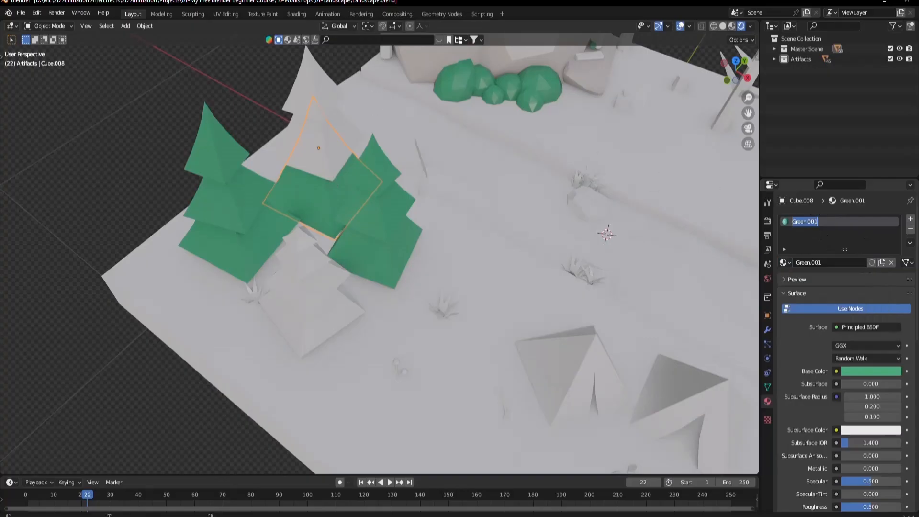
{"action": "type", "text": "White Gr"}
{"action": "key", "text": "Return"}
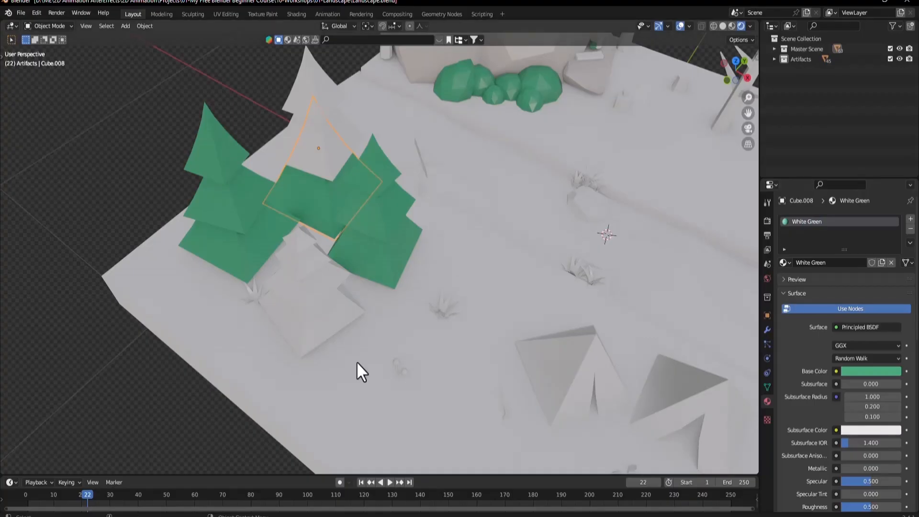
- Switch to the browser, sample the light green pine's color from the reference image with Eye Dropper, and copy its hex code #a7c36f
{"action": "left_click", "coordinate": [380, 516]}
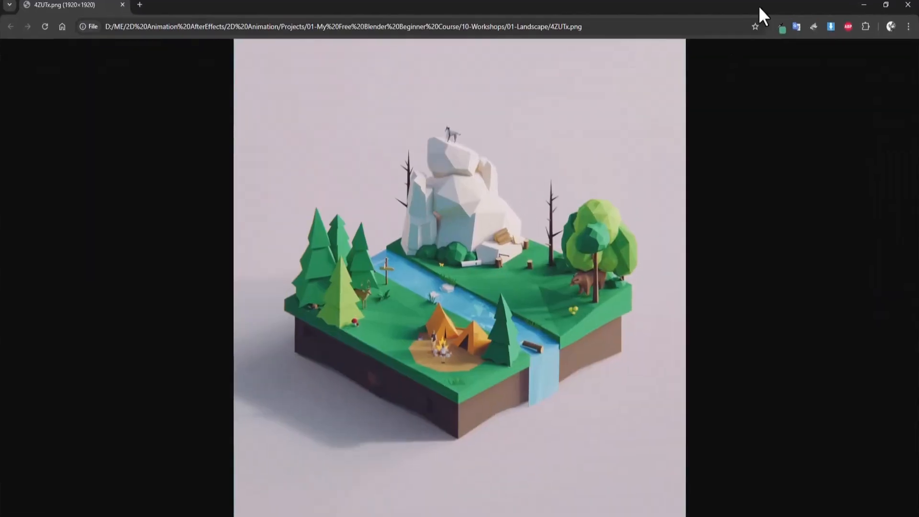
{"action": "left_click", "coordinate": [778, 29]}
{"action": "left_click", "coordinate": [610, 49]}
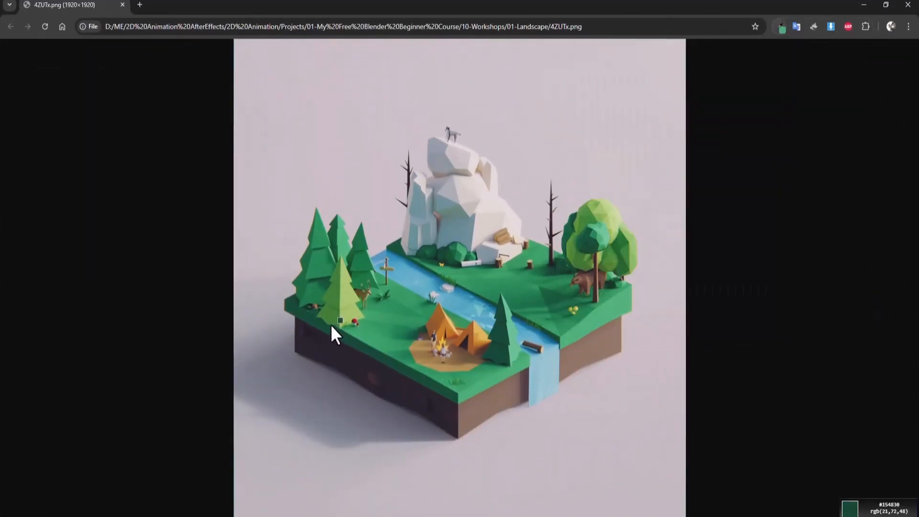
{"action": "left_click", "coordinate": [345, 302]}
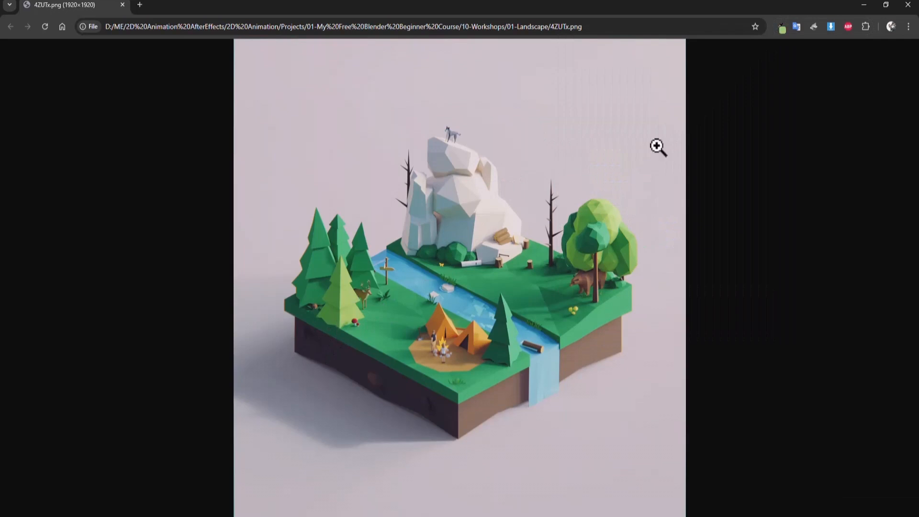
{"action": "left_click", "coordinate": [781, 34]}
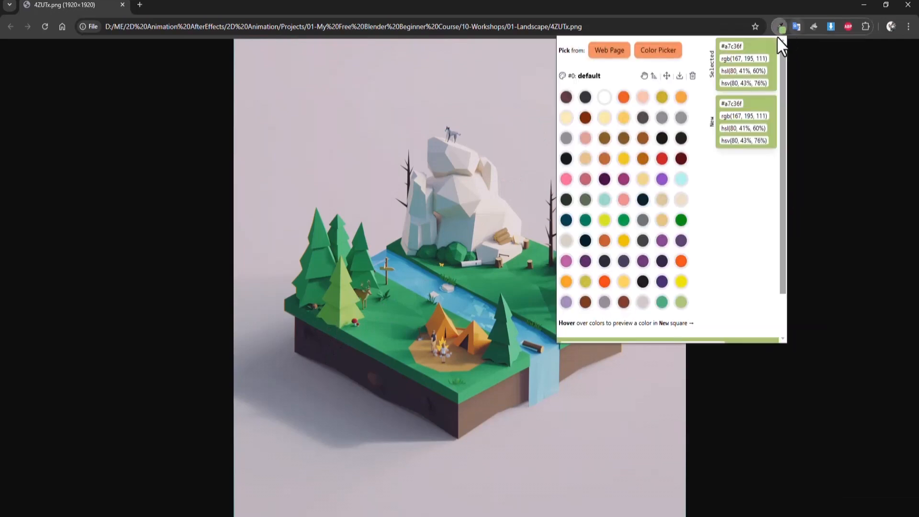
- Return to Blender and set the White Green material's base color to hex #a7c36f
{"action": "left_click", "coordinate": [871, 2]}
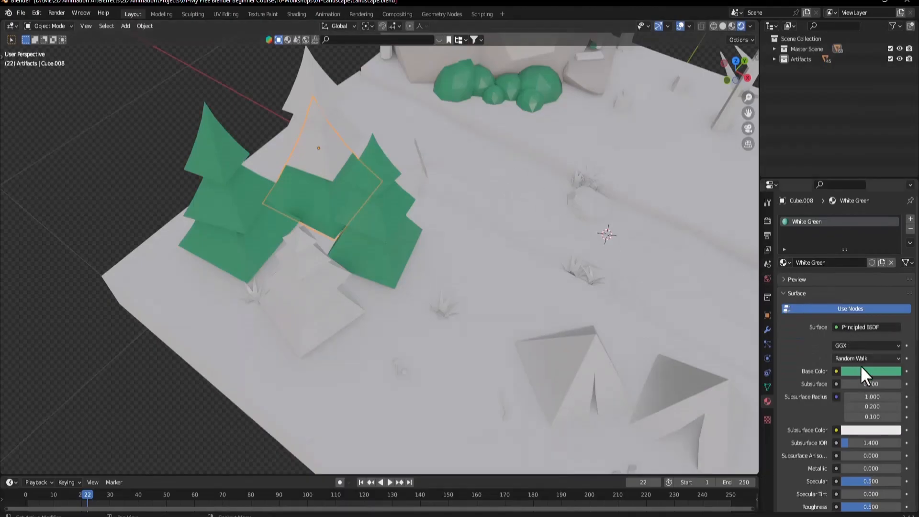
{"action": "left_click", "coordinate": [861, 369]}
{"action": "type", "text": "#a7c36f"}
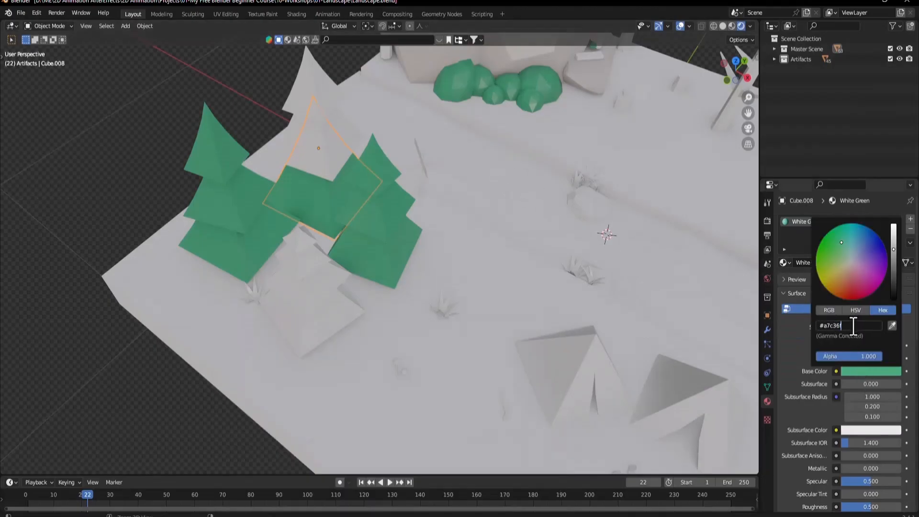
{"action": "key", "text": "Return"}
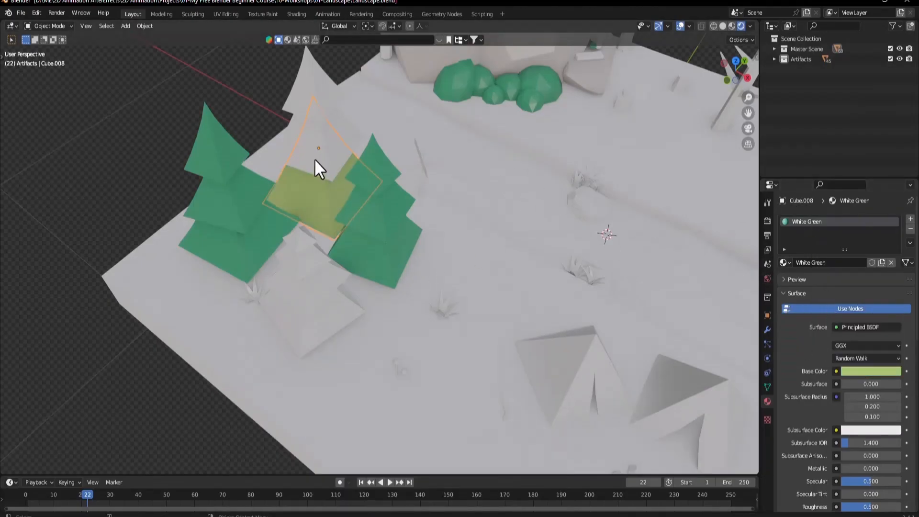
- Select all tiers of the small front pine and the tall rear pine, and link White Green from the rear pine's bottom tier
{"action": "left_click", "coordinate": [328, 311]}
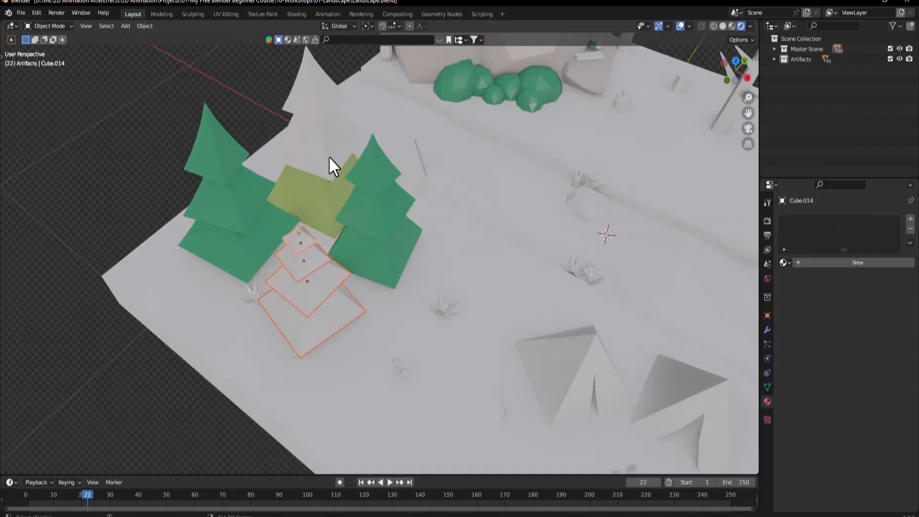
{"action": "left_click", "coordinate": [316, 117], "text": "shift"}
{"action": "left_click", "coordinate": [314, 209], "text": "shift"}
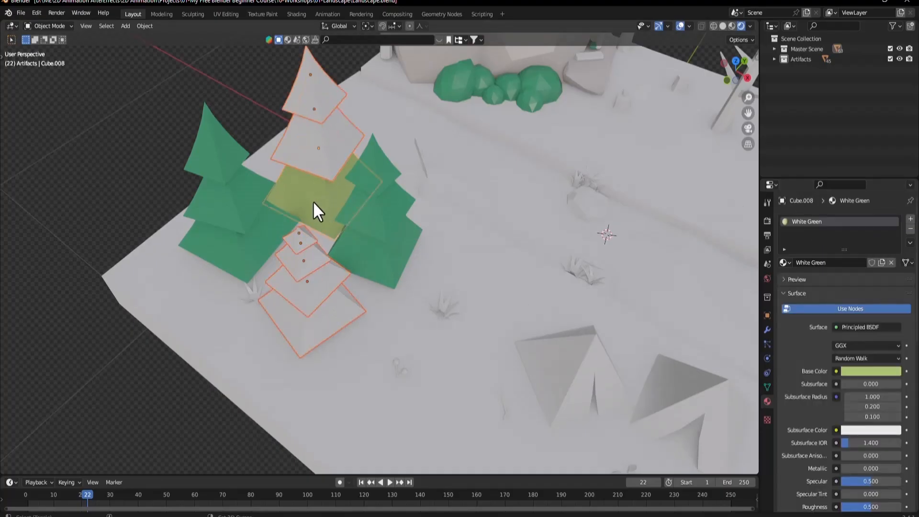
{"action": "key", "text": "ctrl+l"}
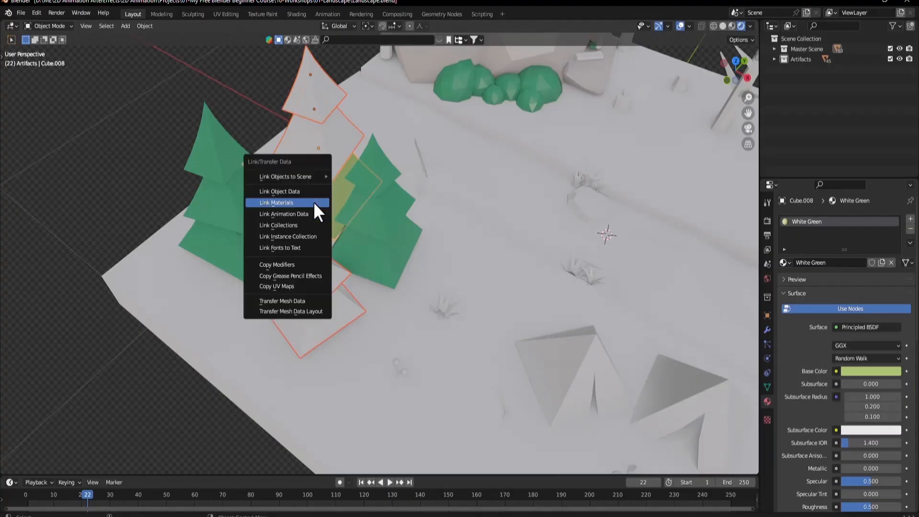
{"action": "left_click", "coordinate": [313, 203]}
- Select five round crowns in the tree cluster beyond the tents and link the Green material to them from a green pine
{"action": "middle_click_drag", "start_coordinate": [509, 132], "coordinate": [137, 262], "text": "shift"}
{"action": "middle_click_drag", "start_coordinate": [293, 258], "coordinate": [345, 230]}
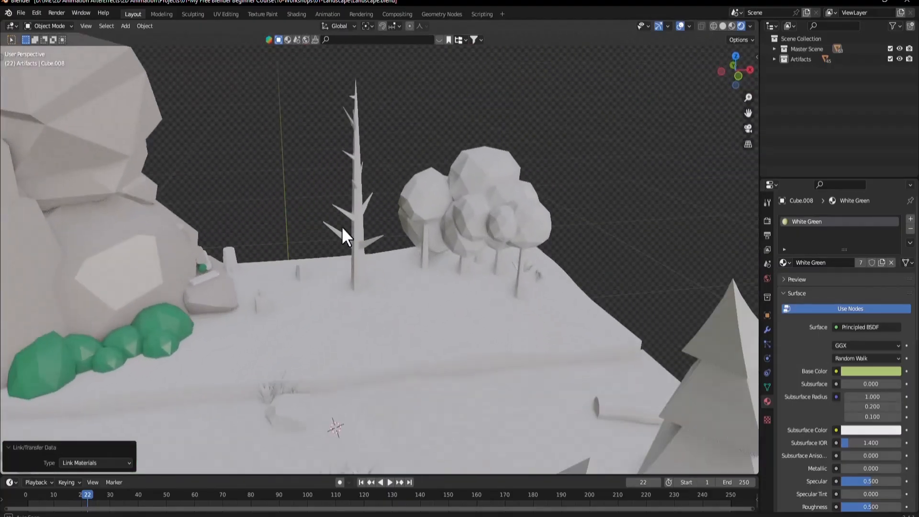
{"action": "left_click", "coordinate": [510, 201]}
{"action": "left_click", "coordinate": [507, 189], "text": "shift"}
{"action": "left_click", "coordinate": [483, 180], "text": "shift"}
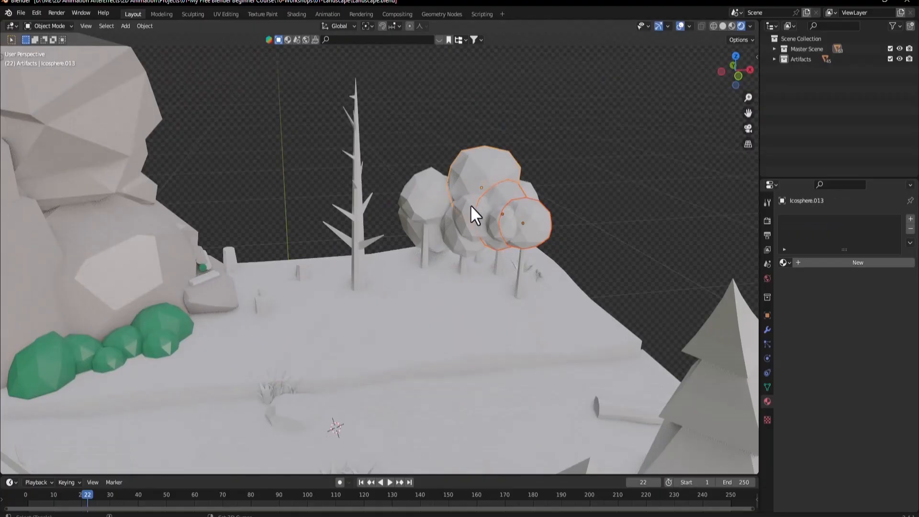
{"action": "left_click", "coordinate": [468, 211], "text": "shift"}
{"action": "left_click", "coordinate": [409, 207], "text": "shift"}
{"action": "middle_click_drag", "start_coordinate": [456, 216], "coordinate": [463, 174]}
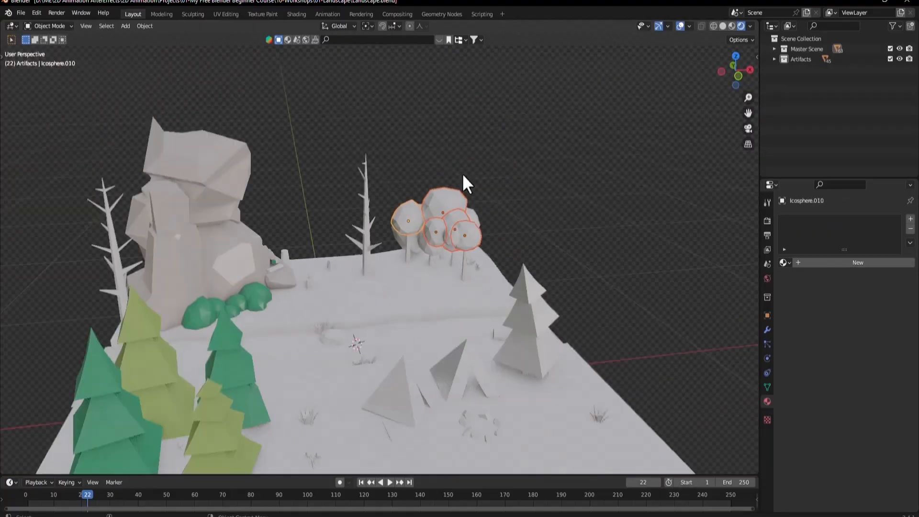
{"action": "left_click", "coordinate": [110, 373], "text": "shift"}
{"action": "key", "text": "ctrl+l"}
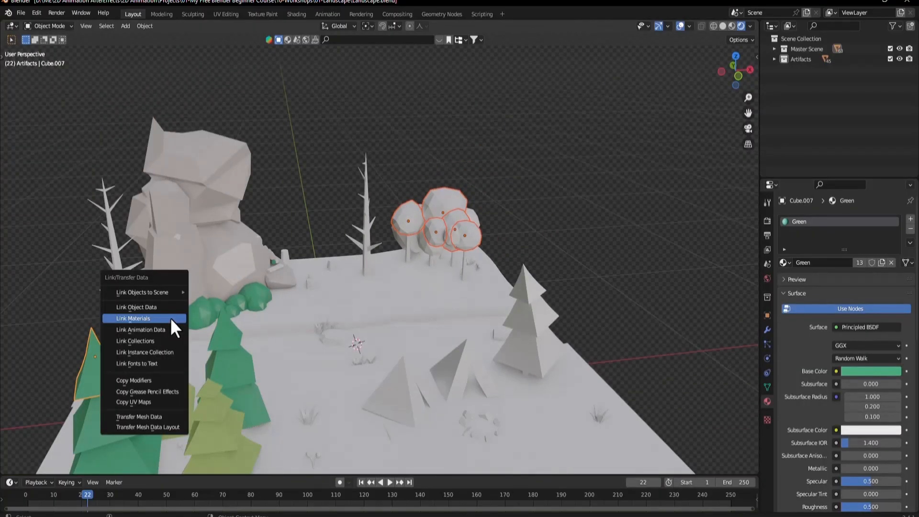
{"action": "left_click", "coordinate": [170, 318]}
- Select the remaining uncolored round crowns in the cluster, link White Green to them from the tall light pine, and clear the selection
{"action": "scroll", "coordinate": [456, 202], "scroll_direction": "up", "scroll_amount": 4}
{"action": "left_click", "coordinate": [458, 234]}
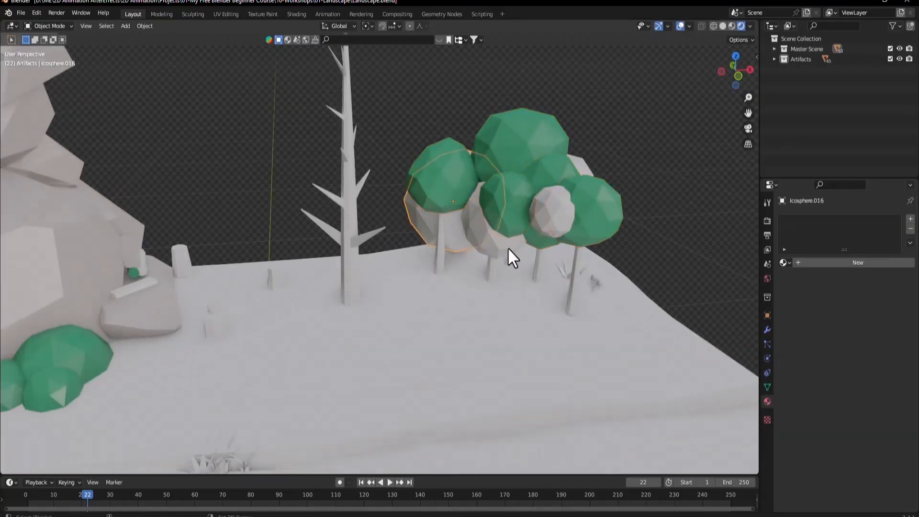
{"action": "left_click", "coordinate": [507, 247], "text": "shift"}
{"action": "left_click", "coordinate": [567, 198], "text": "shift"}
{"action": "left_click", "coordinate": [587, 166], "text": "shift"}
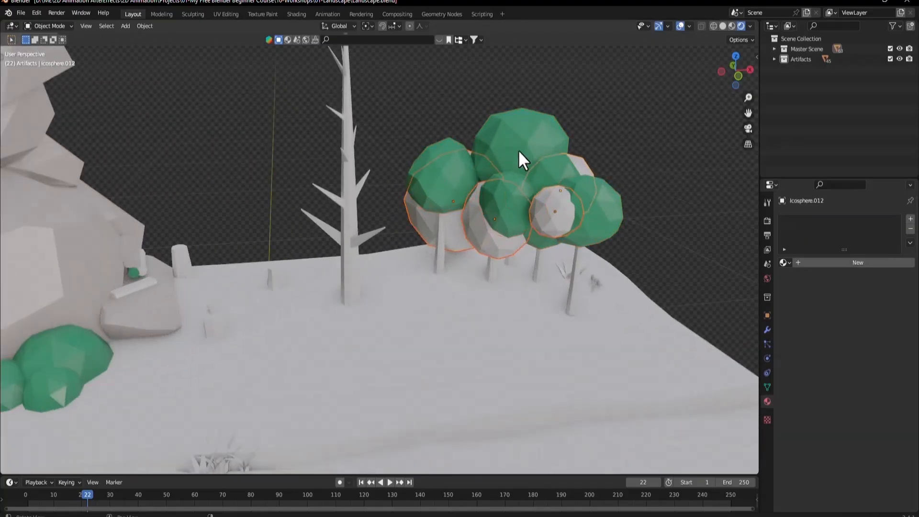
{"action": "middle_click_drag", "start_coordinate": [518, 151], "coordinate": [410, 185]}
{"action": "scroll", "coordinate": [431, 191], "scroll_direction": "down", "scroll_amount": 4}
{"action": "middle_click_drag", "start_coordinate": [492, 233], "coordinate": [475, 213]}
{"action": "middle_click_drag", "start_coordinate": [542, 296], "coordinate": [519, 272]}
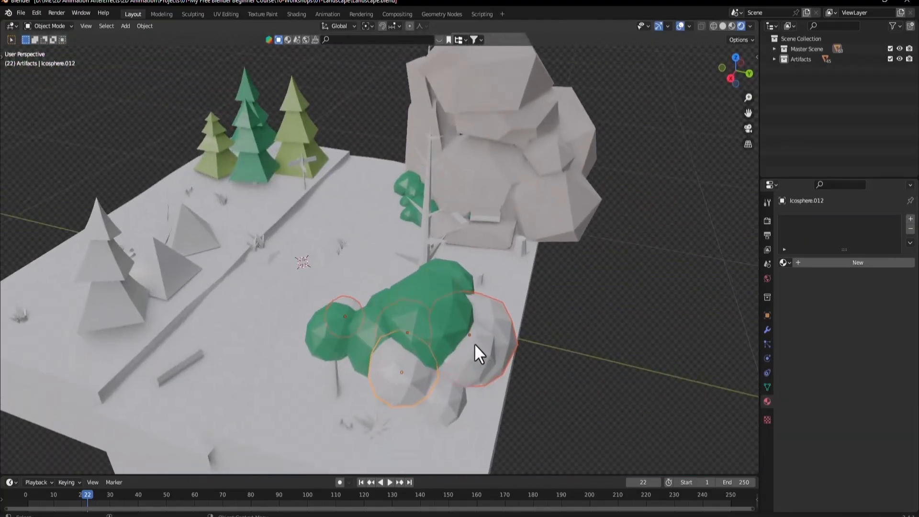
{"action": "left_click", "coordinate": [463, 371], "text": "shift"}
{"action": "left_click", "coordinate": [447, 389], "text": "shift"}
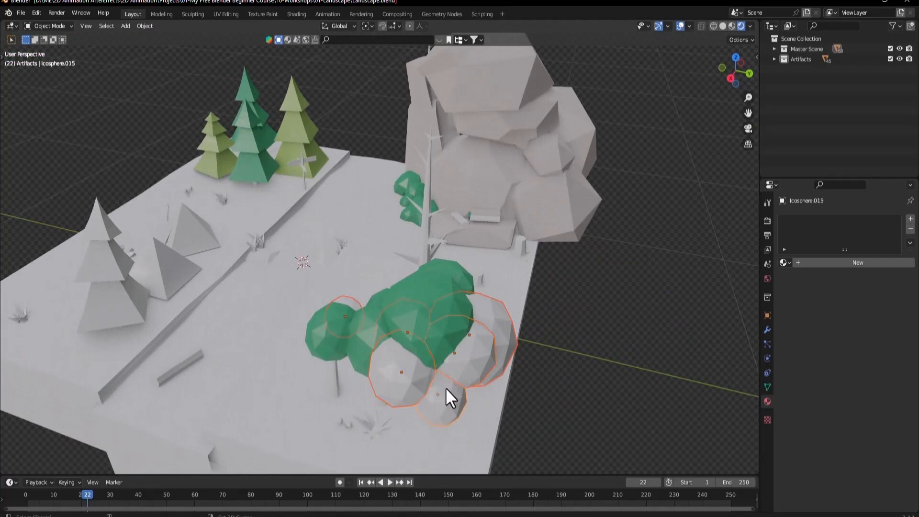
{"action": "left_click", "coordinate": [283, 131], "text": "shift"}
{"action": "key", "text": "ctrl+l"}
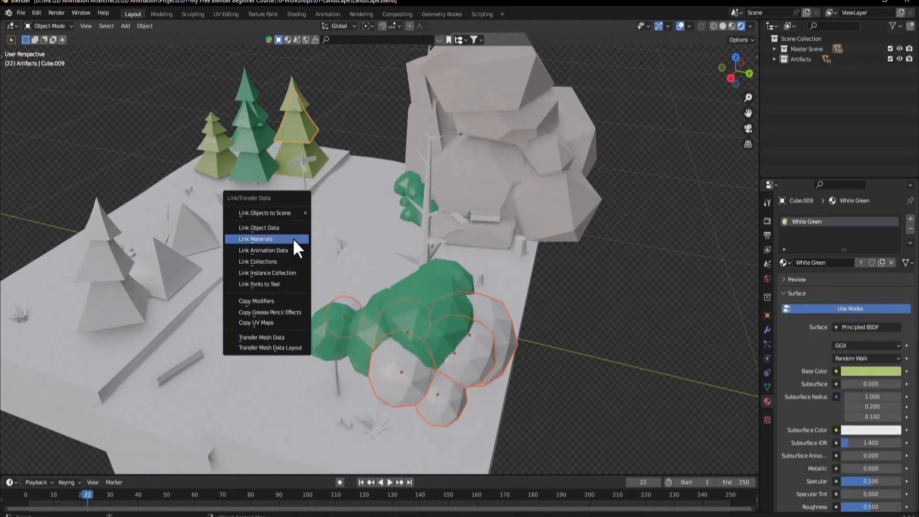
{"action": "left_click", "coordinate": [293, 242]}
{"action": "middle_click_drag", "start_coordinate": [459, 210], "coordinate": [542, 189]}
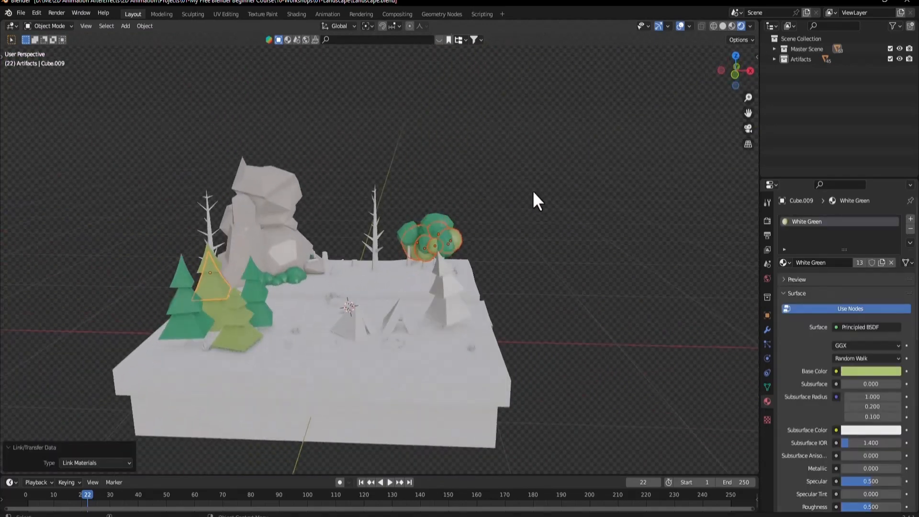
{"action": "left_click", "coordinate": [533, 190]}
{"action": "scroll", "coordinate": [487, 265], "scroll_direction": "up", "scroll_amount": 3}
{"action": "scroll", "coordinate": [501, 263], "scroll_direction": "down", "scroll_amount": 3}
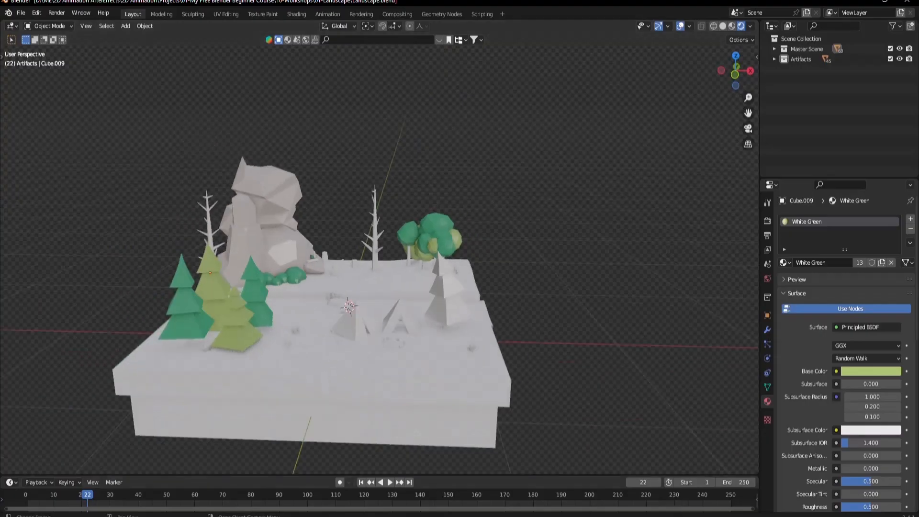
- Switch to the browser, sample the brown of the tree stump near the rocks with Eye Dropper, and return to Blender
{"action": "left_click", "coordinate": [355, 516]}
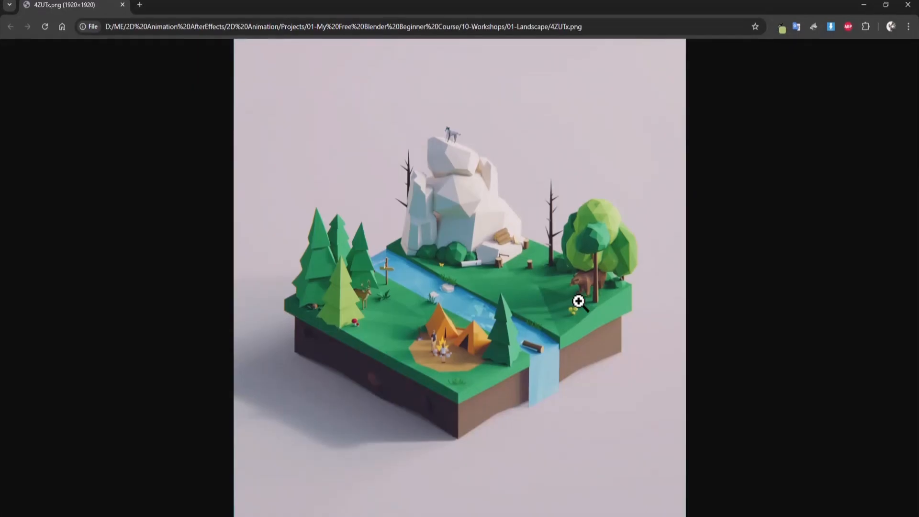
{"action": "left_click", "coordinate": [407, 312]}
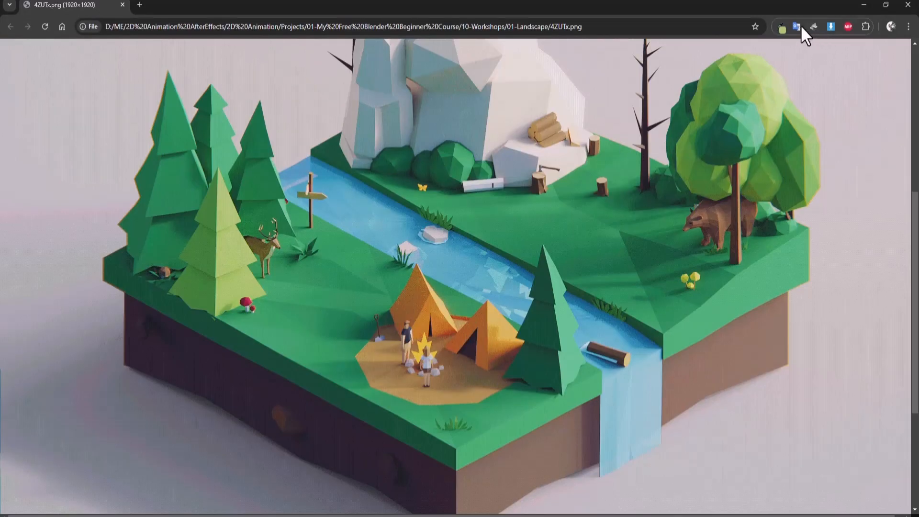
{"action": "left_click", "coordinate": [784, 27]}
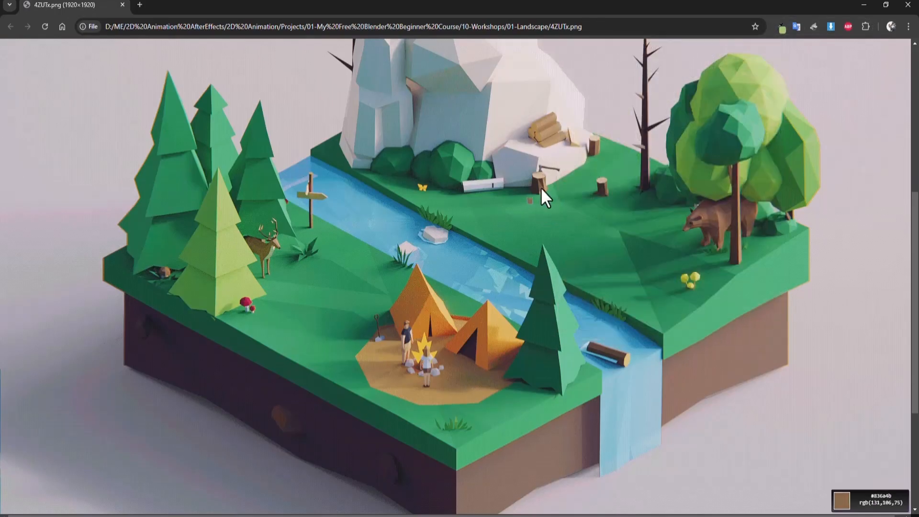
{"action": "left_click", "coordinate": [542, 187]}
{"action": "left_click", "coordinate": [861, 6]}
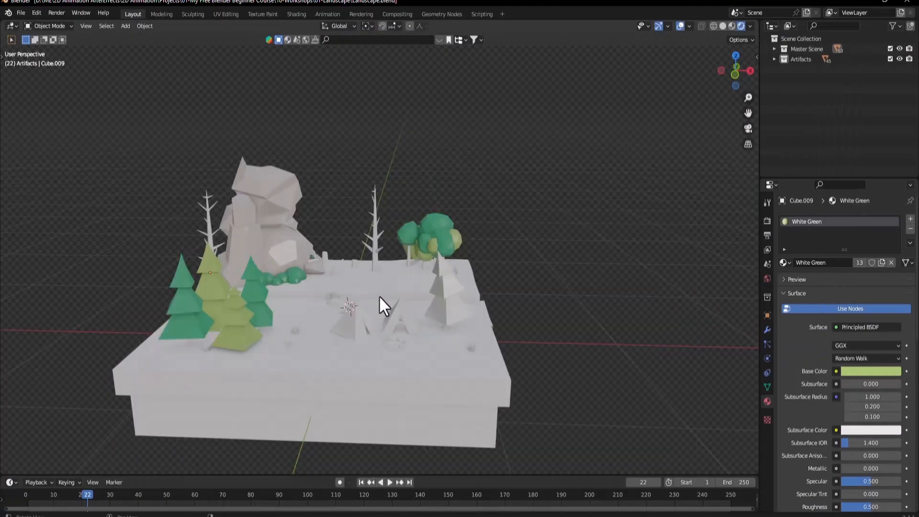
- Select the trunk of the small light green pine and give it a new material named Wood
{"action": "middle_click_drag", "start_coordinate": [378, 295], "coordinate": [341, 308]}
{"action": "scroll", "coordinate": [311, 326], "scroll_direction": "up", "scroll_amount": 5}
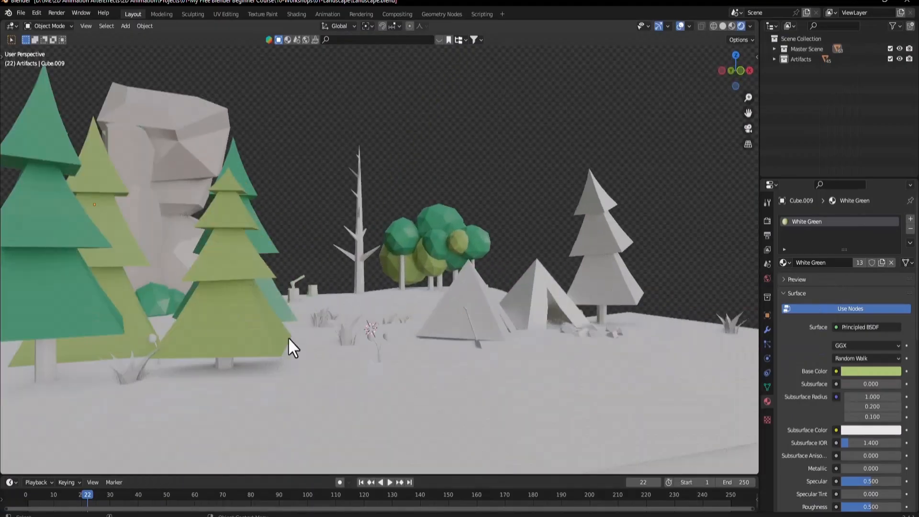
{"action": "left_click", "coordinate": [224, 370]}
{"action": "left_click", "coordinate": [223, 363]}
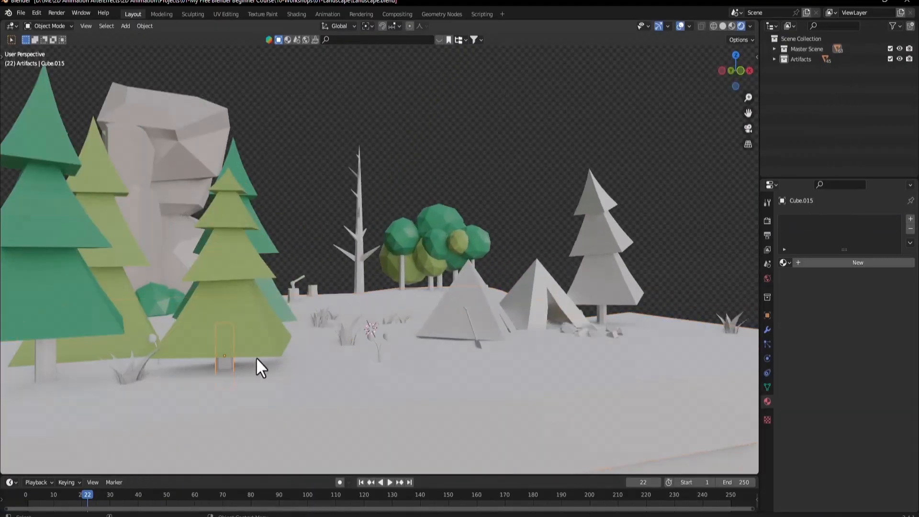
{"action": "left_click", "coordinate": [783, 263]}
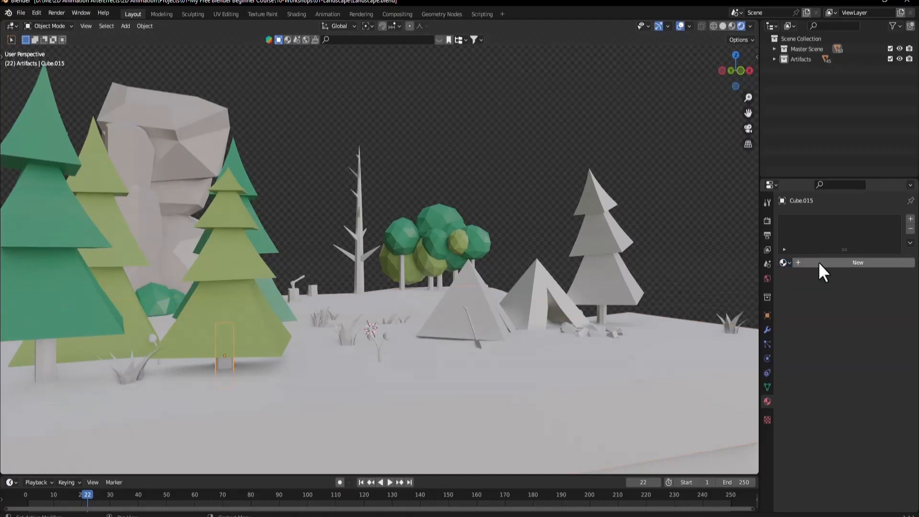
{"action": "left_click", "coordinate": [813, 262]}
{"action": "double_click", "coordinate": [806, 222]}
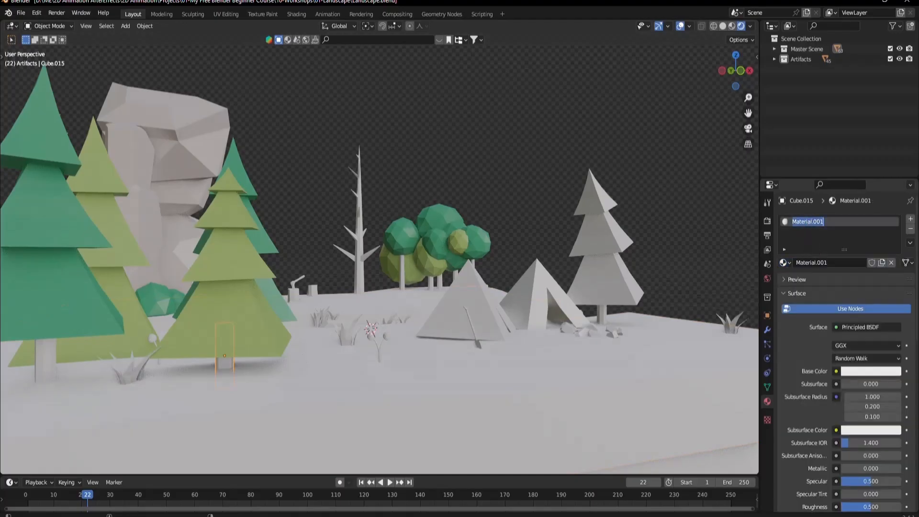
{"action": "type", "text": "E"}
{"action": "key", "text": "BackSpace"}
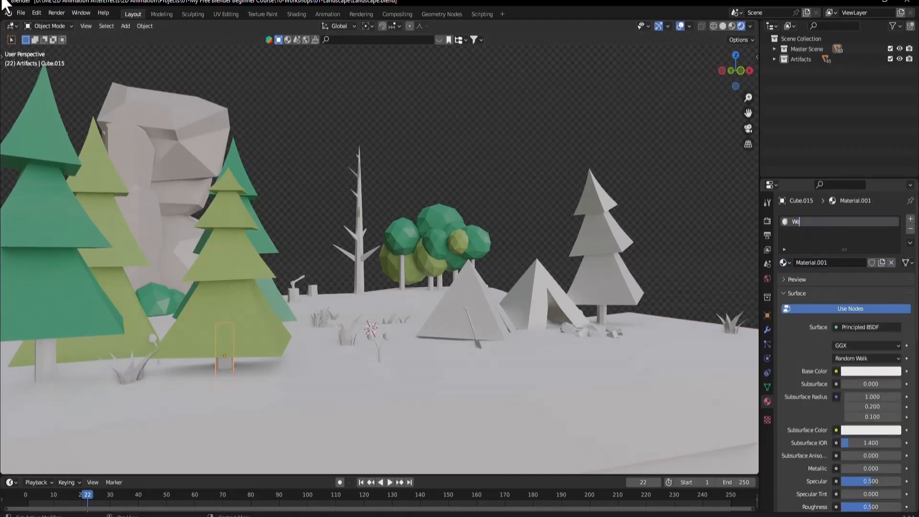
{"action": "key", "text": "Return"}
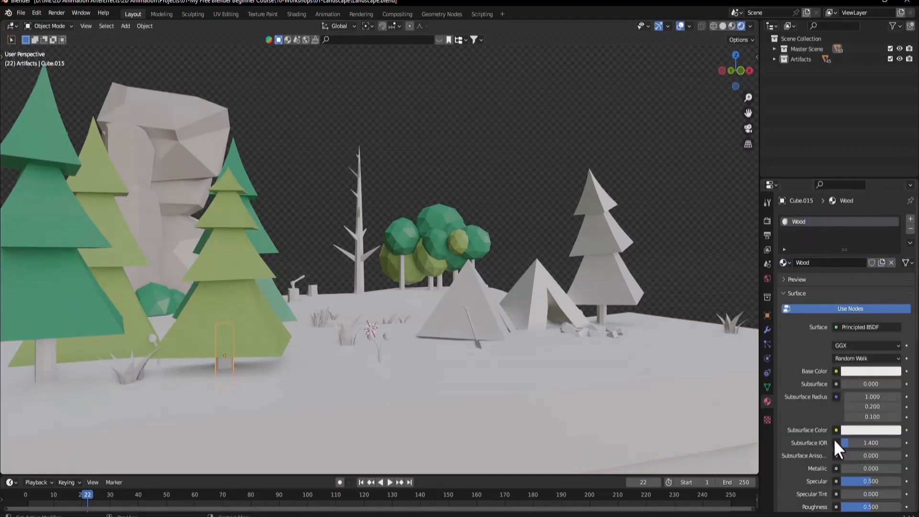
- Set the Wood material's base color to hex #a7c36f
{"action": "left_click", "coordinate": [869, 372]}
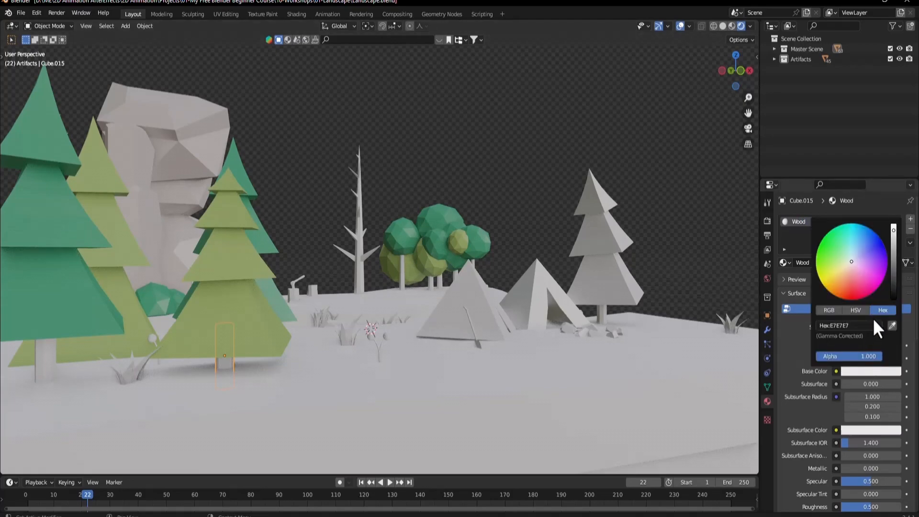
{"action": "left_click", "coordinate": [873, 325]}
{"action": "type", "text": "#a7c36f"}
{"action": "key", "text": "Return"}
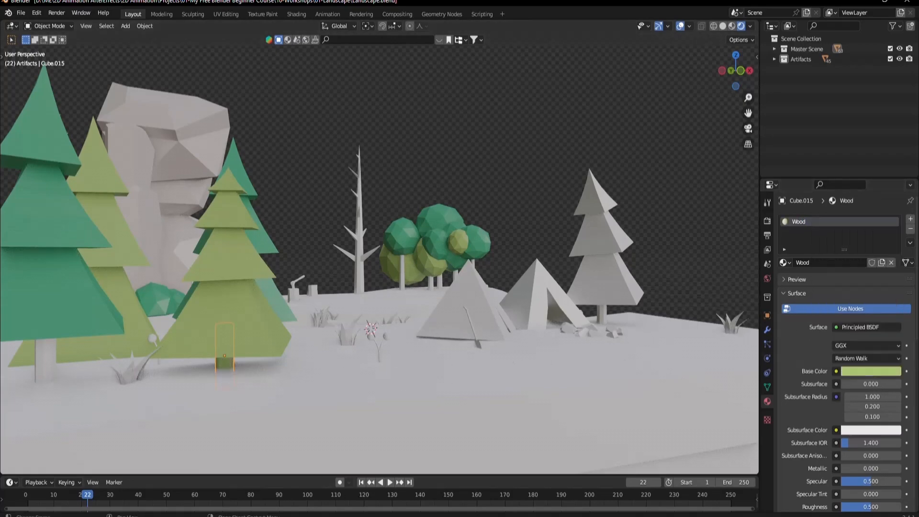
- Copy the sampled hex #836a4b from Eye Dropper in the browser and set it as the Wood material's base color in Blender
{"action": "left_click", "coordinate": [355, 486]}
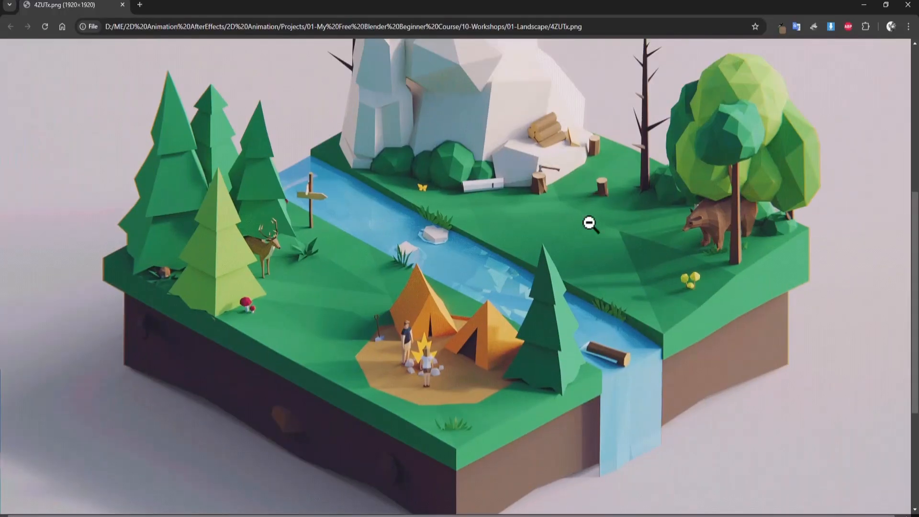
{"action": "left_click", "coordinate": [780, 27]}
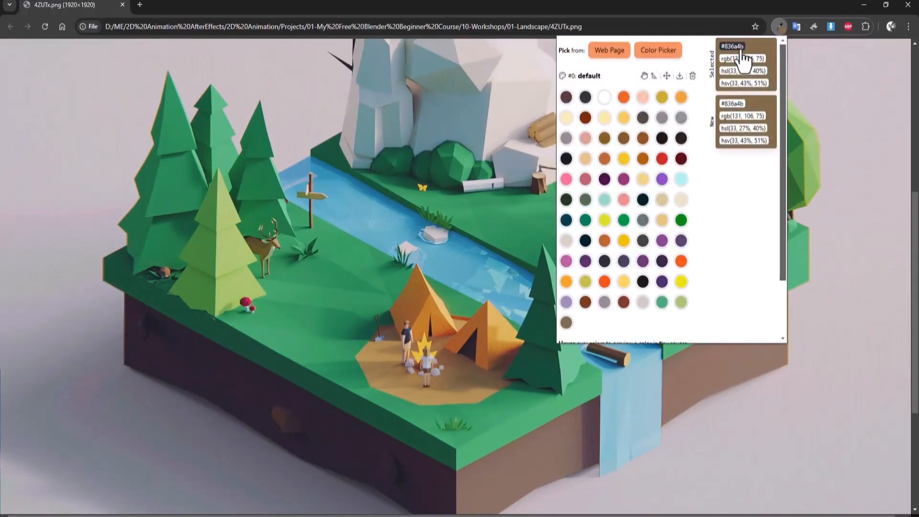
{"action": "left_click", "coordinate": [864, 4]}
{"action": "left_click", "coordinate": [873, 371]}
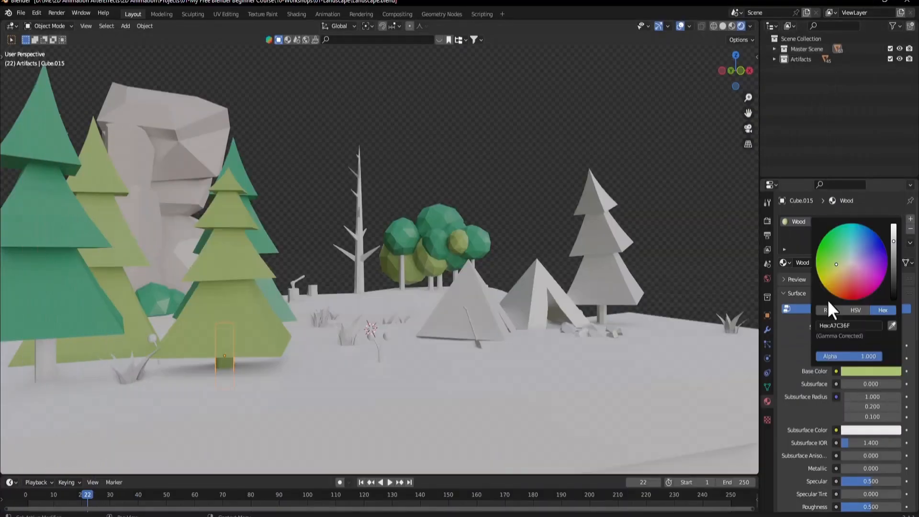
{"action": "left_click", "coordinate": [861, 326]}
{"action": "type", "text": "#836a4b"}
{"action": "key", "text": "Return"}
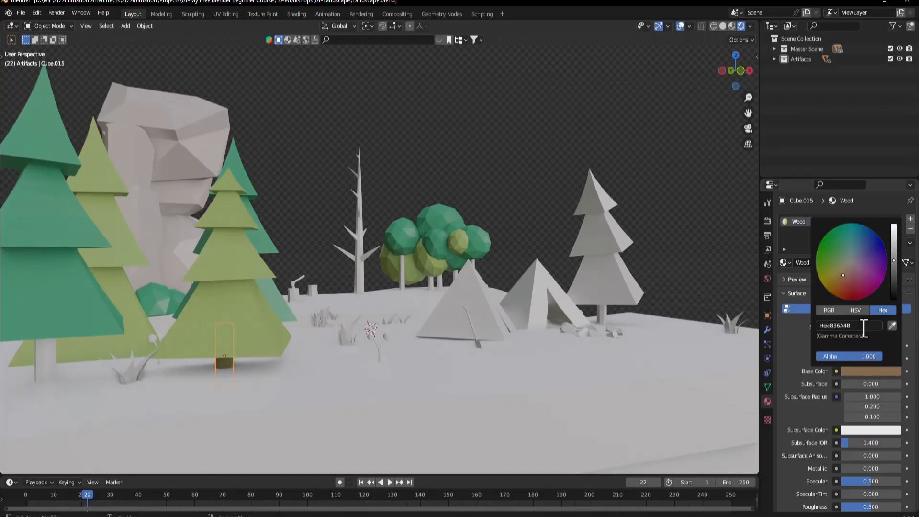
- Select the rear dark green pine's trunk, the two bare trees and the four trunks of the round-canopy trees
{"action": "middle_click_drag", "start_coordinate": [123, 365], "coordinate": [283, 404]}
{"action": "left_click", "coordinate": [216, 336]}
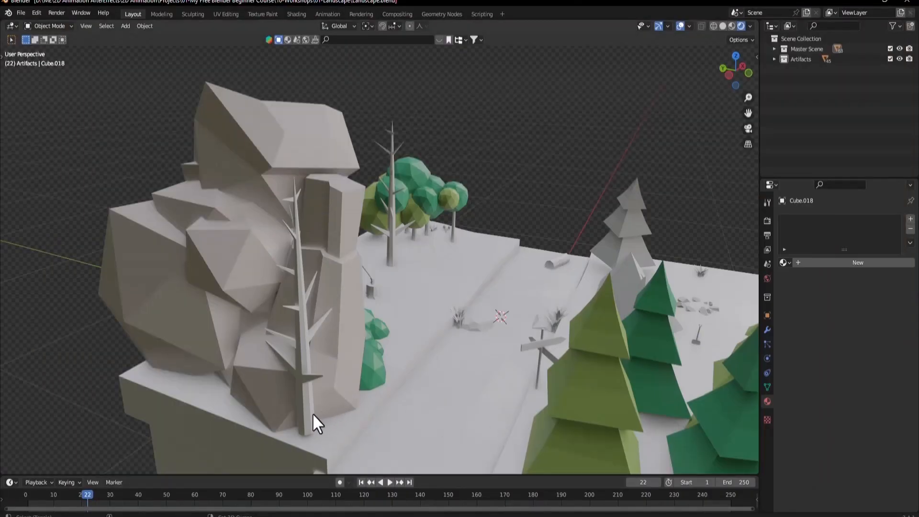
{"action": "left_click", "coordinate": [314, 415]}
{"action": "left_click", "coordinate": [400, 263], "text": "shift"}
{"action": "left_click", "coordinate": [454, 231], "text": "shift"}
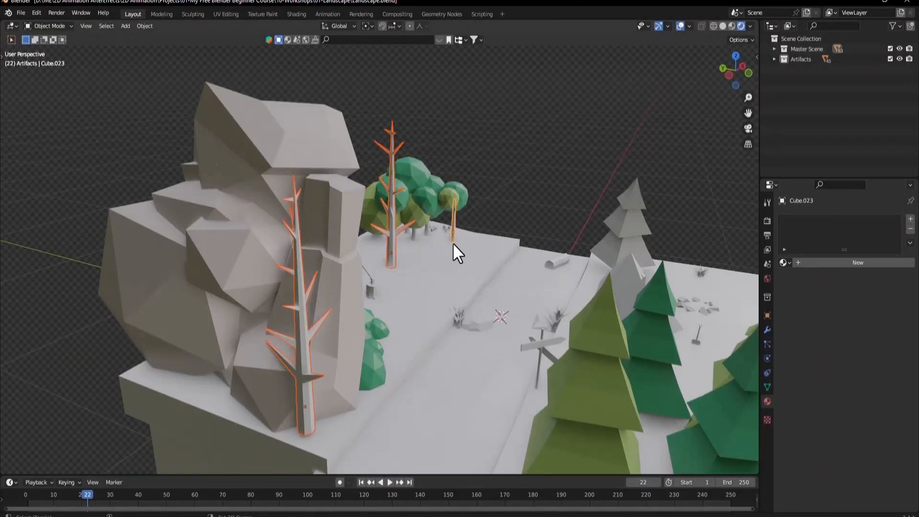
{"action": "scroll", "coordinate": [454, 240], "scroll_direction": "up", "scroll_amount": 3}
{"action": "left_click", "coordinate": [458, 218], "text": "shift"}
{"action": "left_click", "coordinate": [427, 217], "text": "shift"}
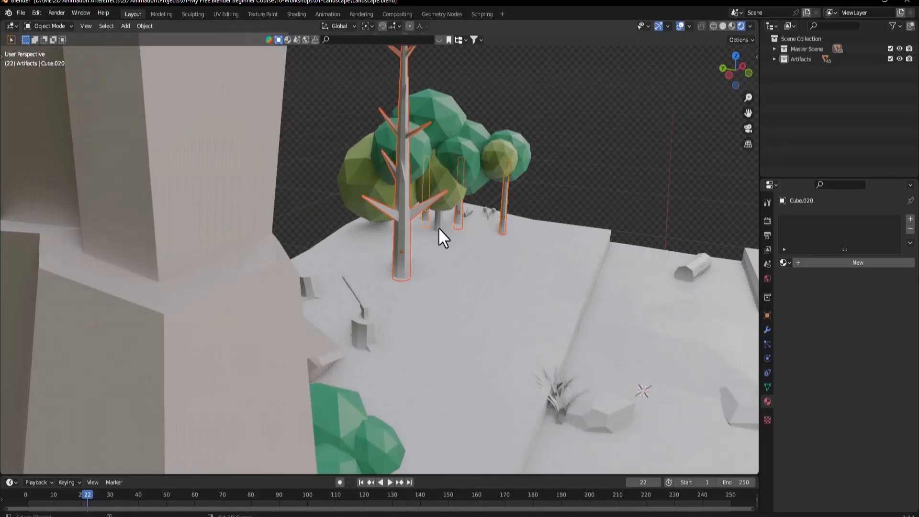
{"action": "left_click", "coordinate": [438, 227], "text": "shift"}
- Add the front dark green pine's trunk to the selection and link the small light green pine trunk's Wood material to all selected objects
{"action": "scroll", "coordinate": [453, 287], "scroll_direction": "down", "scroll_amount": 4}
{"action": "middle_click_drag", "start_coordinate": [458, 300], "coordinate": [245, 289]}
{"action": "scroll", "coordinate": [245, 289], "scroll_direction": "up", "scroll_amount": 6}
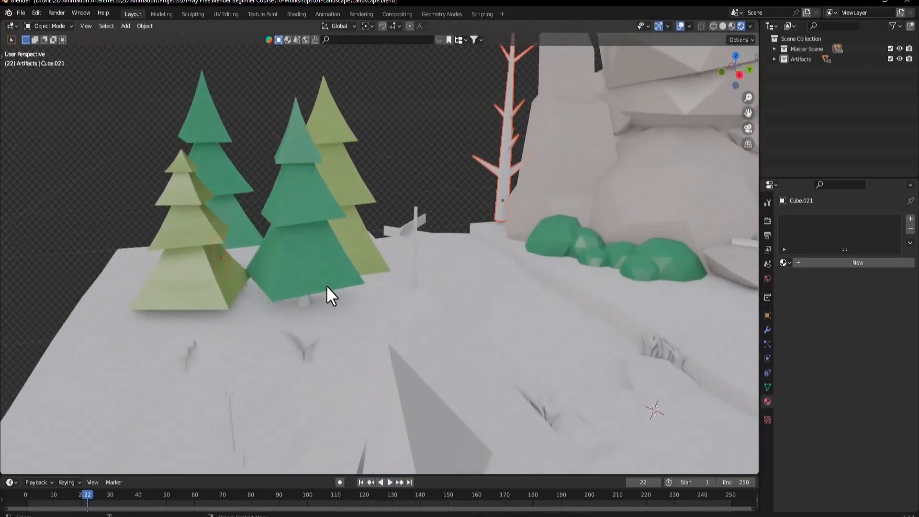
{"action": "scroll", "coordinate": [327, 287], "scroll_direction": "up", "scroll_amount": 2}
{"action": "left_click", "coordinate": [257, 331], "text": "shift"}
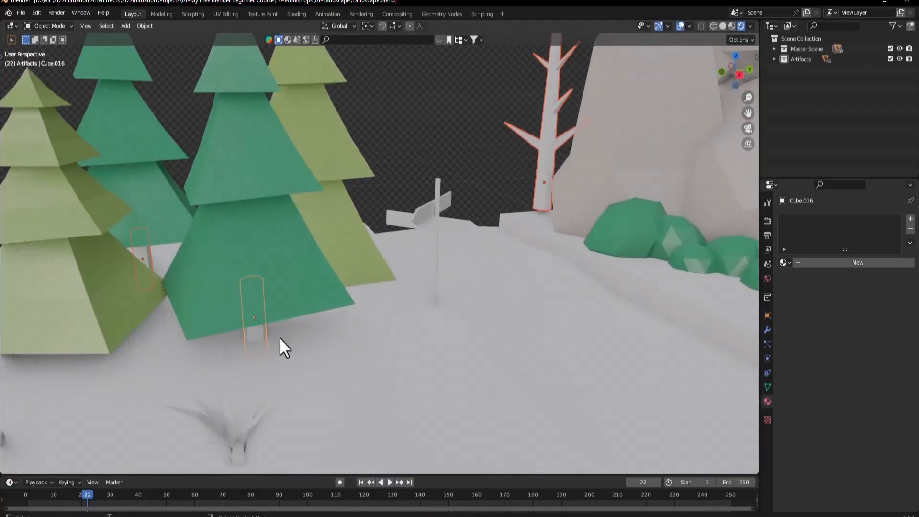
{"action": "middle_click_drag", "start_coordinate": [280, 337], "coordinate": [593, 203]}
{"action": "left_click", "coordinate": [295, 223], "text": "shift"}
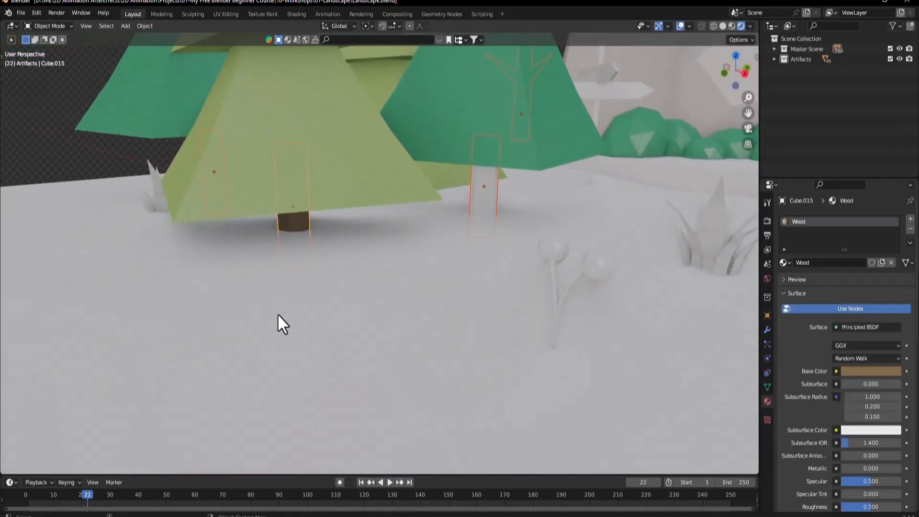
{"action": "key", "text": "ctrl+l"}
{"action": "left_click", "coordinate": [278, 315]}
- Raise the lowest foliage tier of the tall light green pine along Z in two moves, the second about 0.05 m, to expose its trunk
{"action": "middle_click_drag", "start_coordinate": [489, 284], "coordinate": [450, 455], "text": "alt"}
{"action": "middle_click_drag", "start_coordinate": [279, 296], "coordinate": [431, 229]}
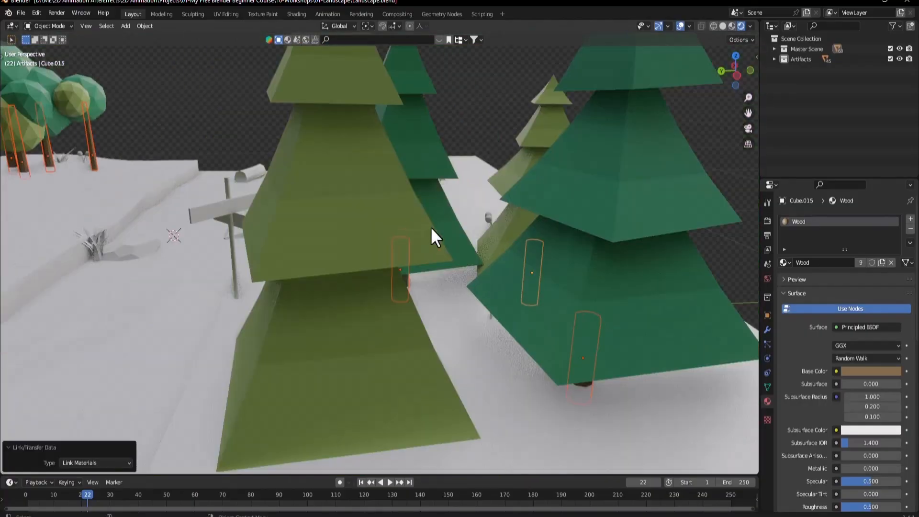
{"action": "left_click", "coordinate": [334, 323]}
{"action": "left_click", "coordinate": [329, 323]}
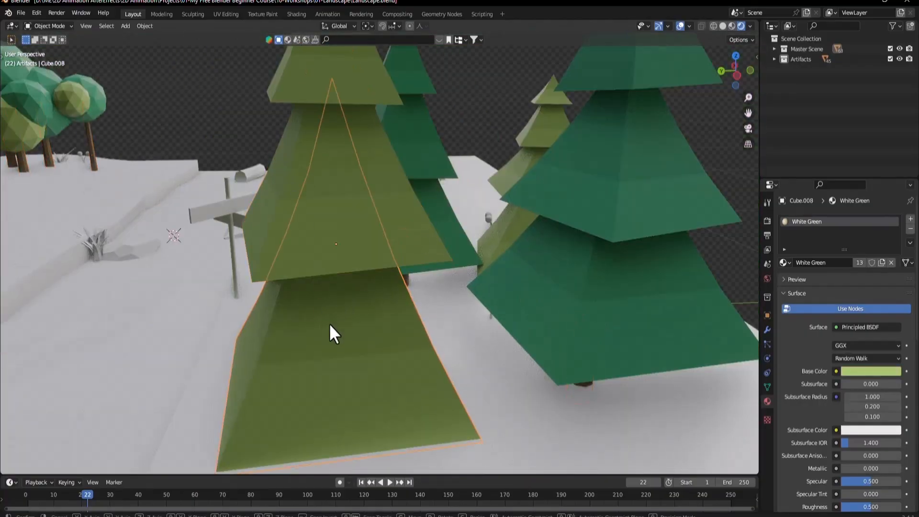
{"action": "key", "text": "g"}
{"action": "key", "text": "z"}
{"action": "left_click", "coordinate": [332, 299]}
{"action": "scroll", "coordinate": [320, 322], "scroll_direction": "down", "scroll_amount": 4}
{"action": "middle_click_drag", "start_coordinate": [320, 324], "coordinate": [337, 289]}
{"action": "key", "text": "g"}
{"action": "key", "text": "z"}
{"action": "left_click", "coordinate": [337, 237]}
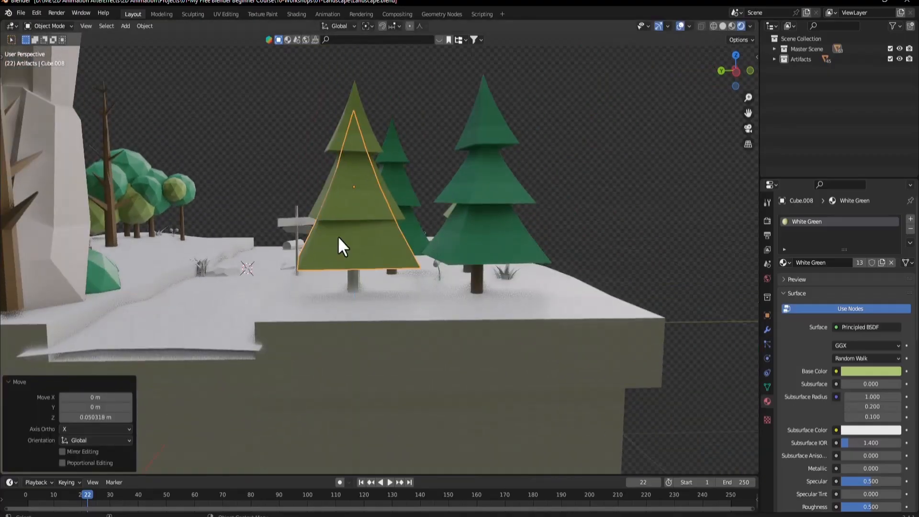
- Raise the middle foliage tier of the tall light green pine slightly along Z
{"action": "left_click", "coordinate": [359, 241]}
{"action": "key", "text": "g"}
{"action": "key", "text": "z"}
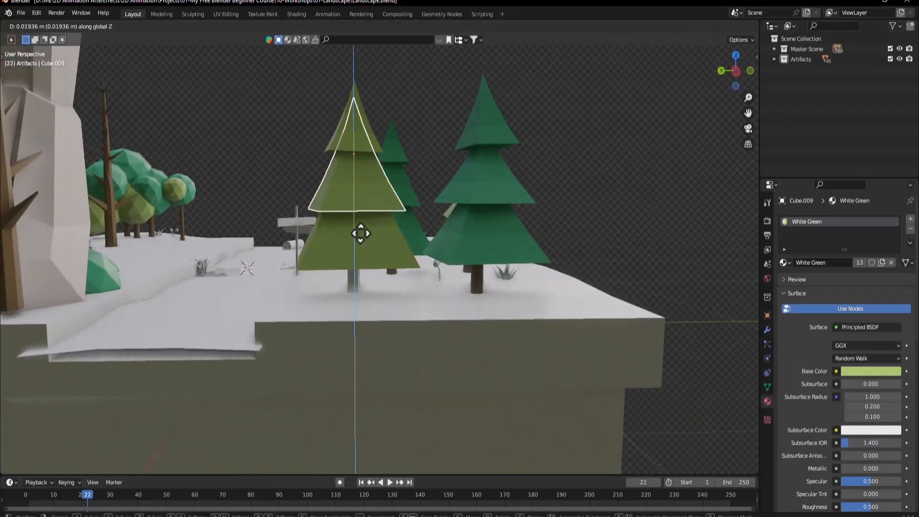
{"action": "left_click", "coordinate": [361, 228]}
- Link the Wood material from the neighbouring dark green pine's trunk to the tall light green pine's trunk
{"action": "left_click", "coordinate": [470, 289]}
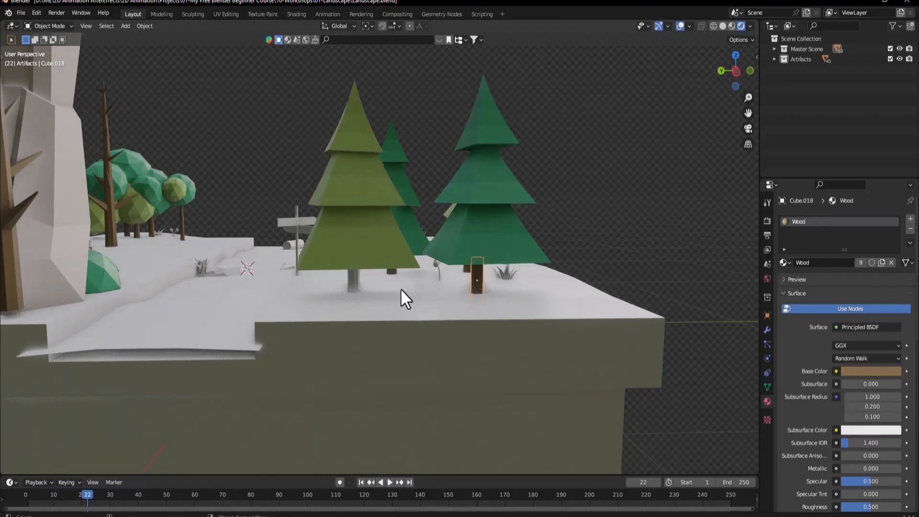
{"action": "left_click", "coordinate": [354, 283]}
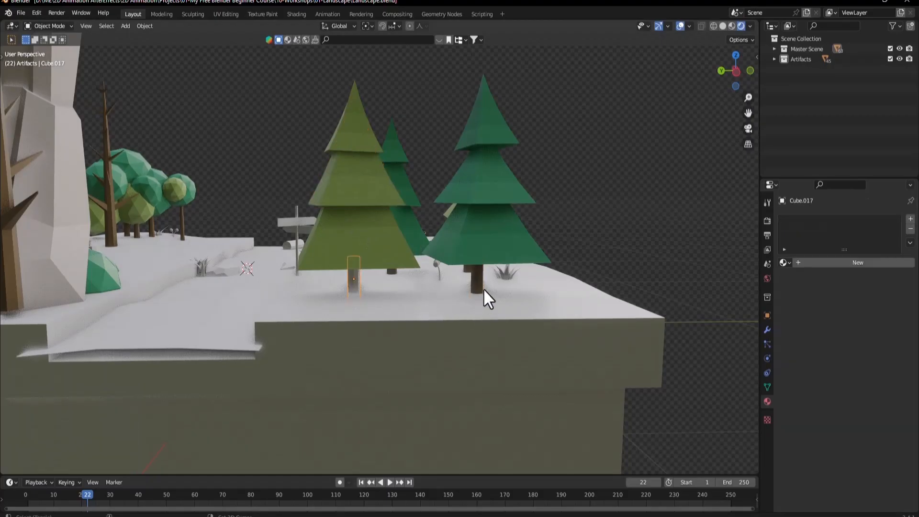
{"action": "key", "text": "ctrl+l"}
{"action": "left_click", "coordinate": [468, 314]}
{"action": "middle_click_drag", "start_coordinate": [553, 193], "coordinate": [413, 217]}
{"action": "scroll", "coordinate": [413, 218], "scroll_direction": "up", "scroll_amount": 6}
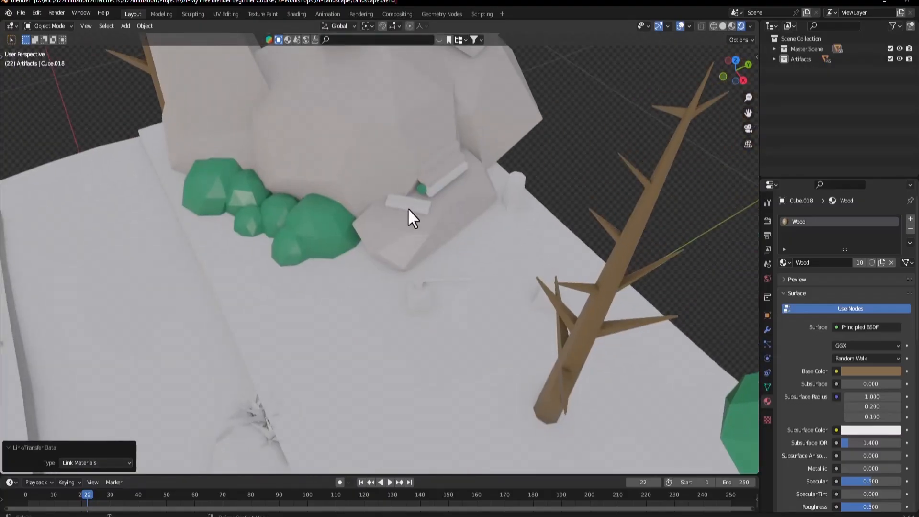
- Link the dead tree's Wood material to the stacked logs, the split log pieces on the rock and the three tree stumps
{"action": "left_click", "coordinate": [409, 210]}
{"action": "key", "text": "KP_Decimal"}
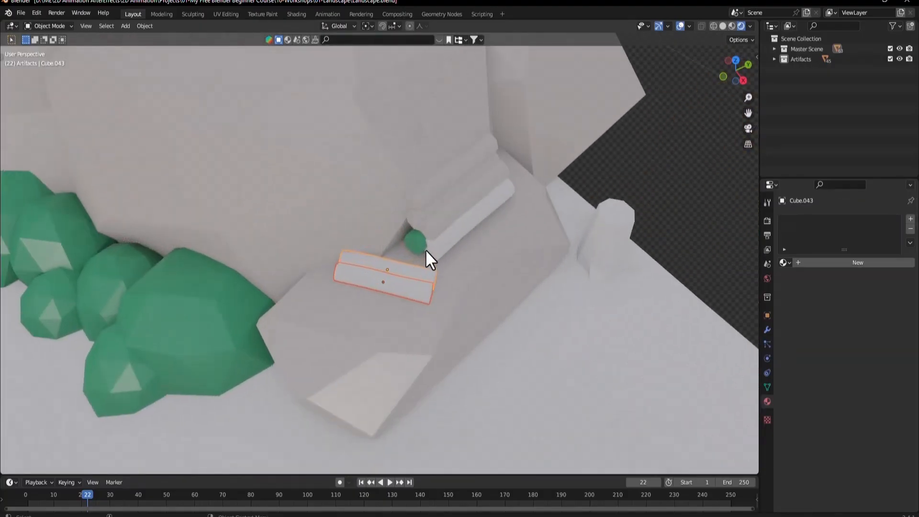
{"action": "left_click", "coordinate": [425, 235], "text": "shift"}
{"action": "left_click", "coordinate": [434, 212], "text": "shift"}
{"action": "left_click", "coordinate": [434, 187], "text": "shift"}
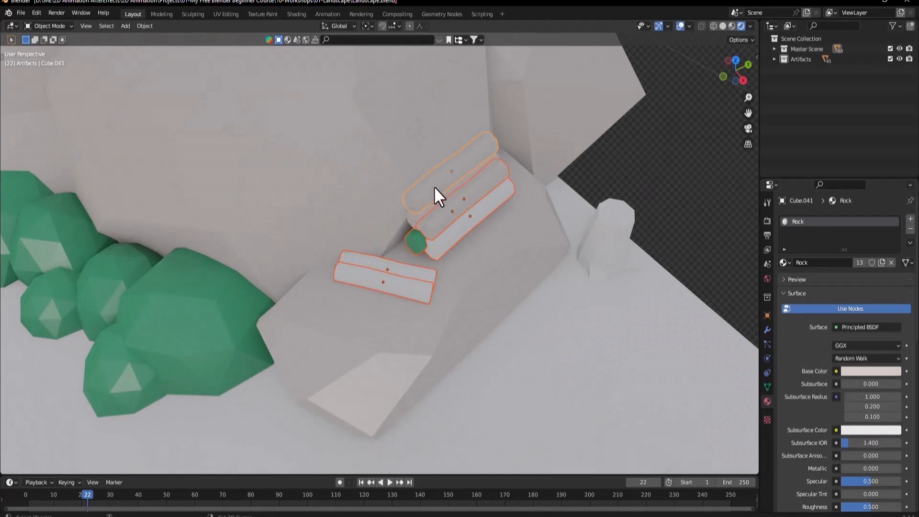
{"action": "left_click", "coordinate": [412, 218], "text": "shift"}
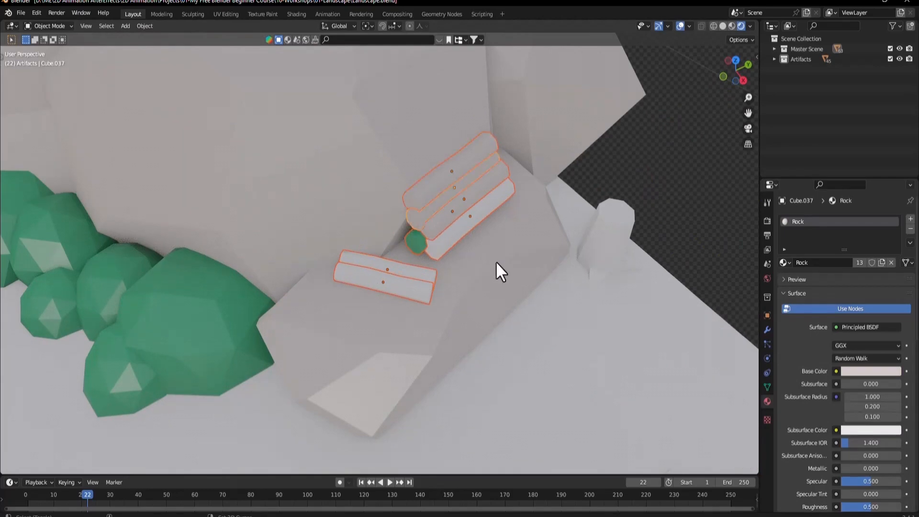
{"action": "left_click", "coordinate": [616, 233], "text": "shift"}
{"action": "scroll", "coordinate": [534, 214], "scroll_direction": "down", "scroll_amount": 3}
{"action": "left_click", "coordinate": [530, 367], "text": "shift"}
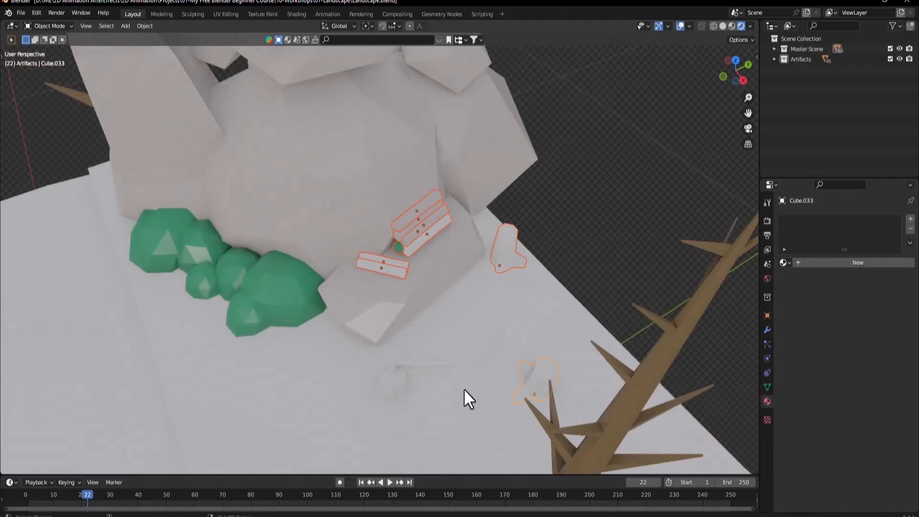
{"action": "left_click", "coordinate": [393, 383], "text": "shift"}
{"action": "middle_click_drag", "start_coordinate": [530, 405], "coordinate": [525, 334], "text": "shift"}
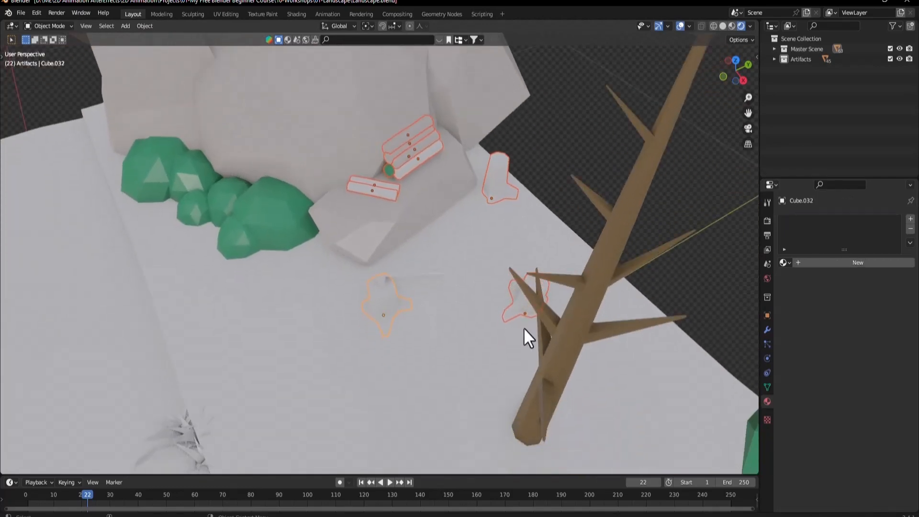
{"action": "left_click", "coordinate": [568, 369], "text": "shift"}
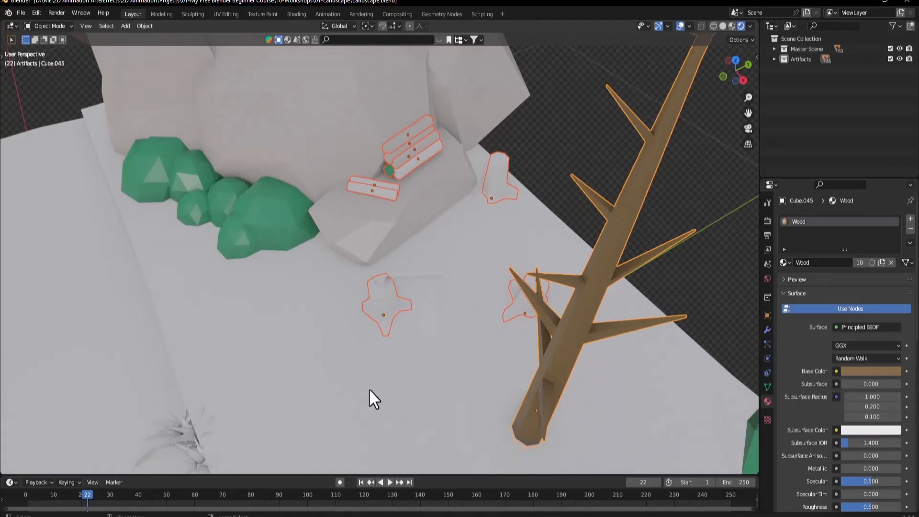
{"action": "key", "text": "ctrl+l"}
{"action": "left_click", "coordinate": [369, 390]}
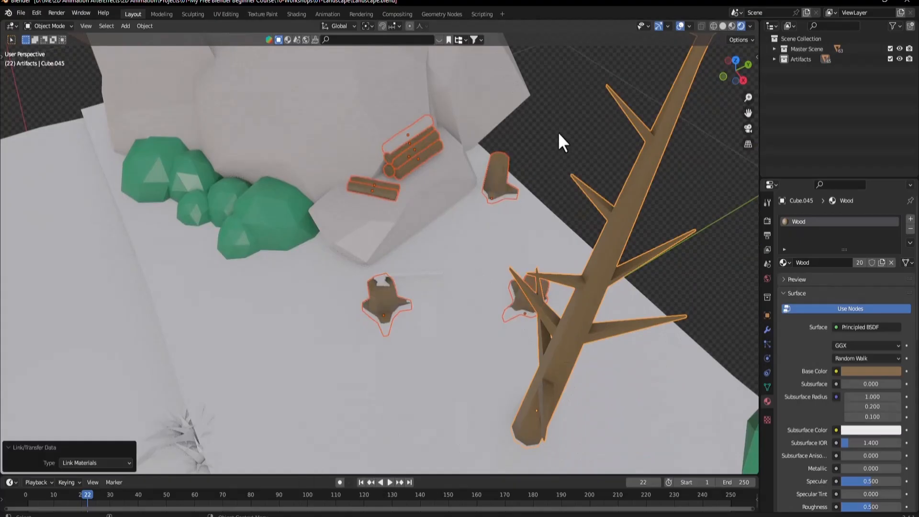
- Try to link the dead tree's Wood material to the top log of the stack again
{"action": "left_click", "coordinate": [402, 145]}
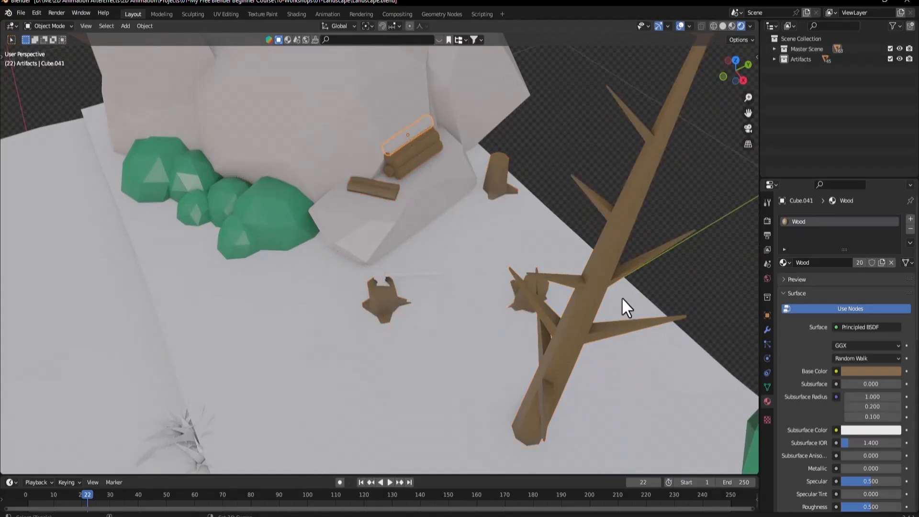
{"action": "left_click", "coordinate": [569, 331], "text": "shift"}
{"action": "key", "text": "ctrl+l"}
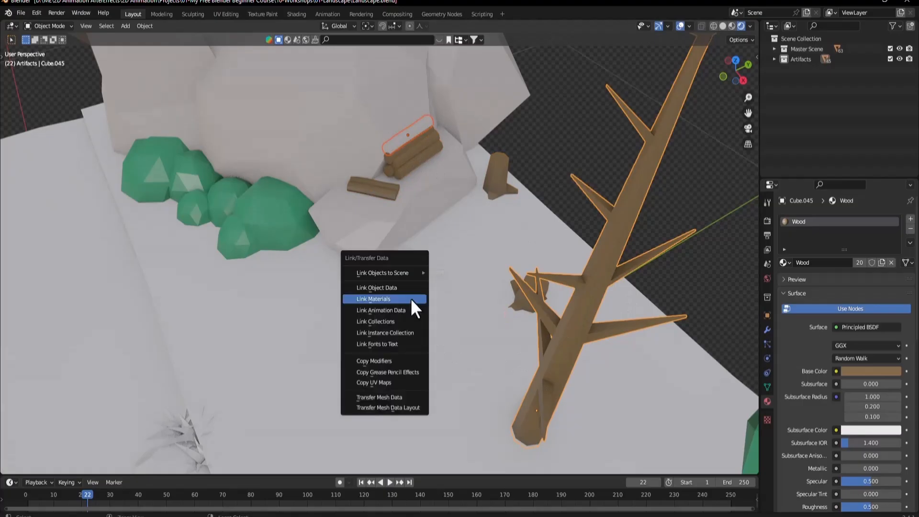
{"action": "left_click", "coordinate": [410, 298]}
- Remove the Wood material slot from the selected top log of the stack (Cube.041)
{"action": "left_click", "coordinate": [387, 140]}
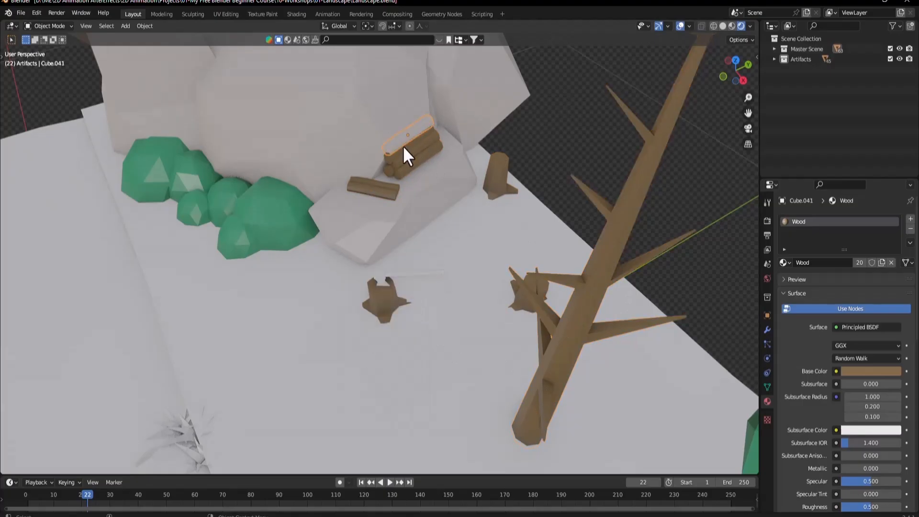
{"action": "middle_click_drag", "start_coordinate": [395, 184], "coordinate": [398, 272], "text": "shift"}
{"action": "scroll", "coordinate": [401, 204], "scroll_direction": "up", "scroll_amount": 5}
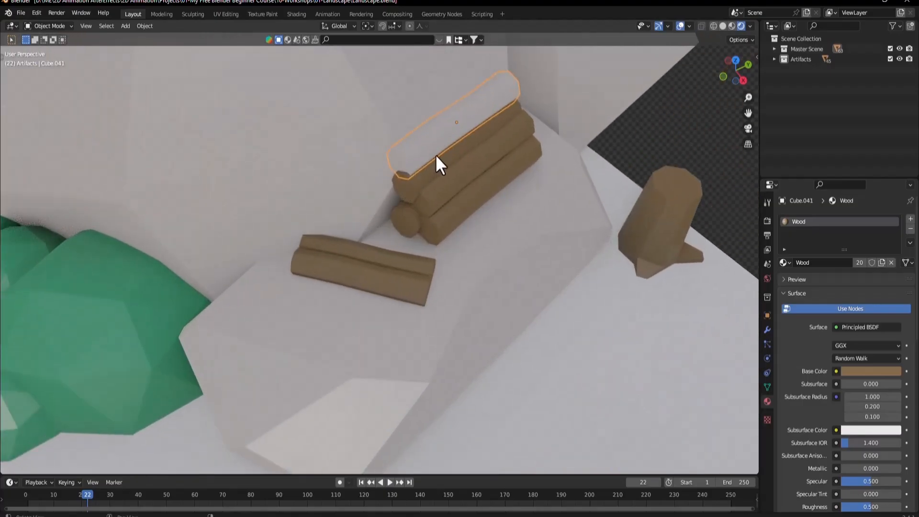
{"action": "middle_click_drag", "start_coordinate": [435, 155], "coordinate": [480, 126]}
{"action": "left_click", "coordinate": [911, 229]}
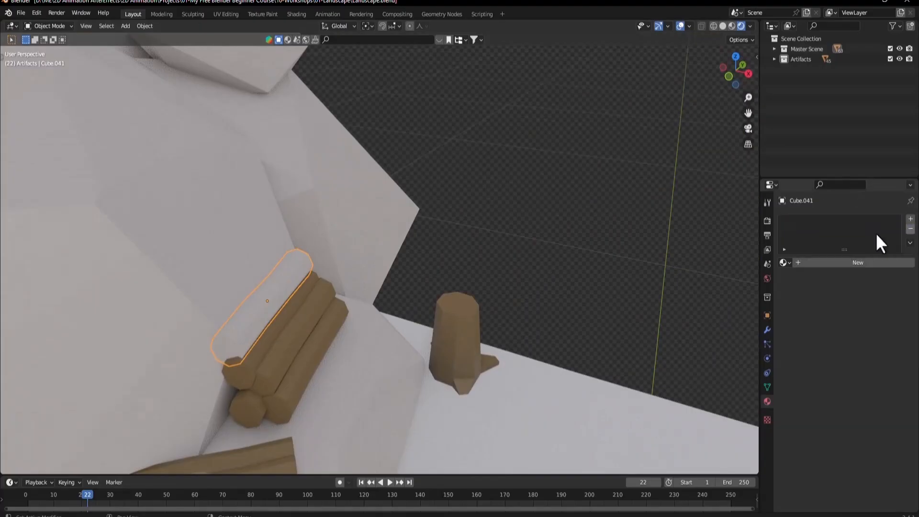
- Replace the Rock material with Wood on the overlapping top log (Cube.040)
{"action": "left_click", "coordinate": [261, 320]}
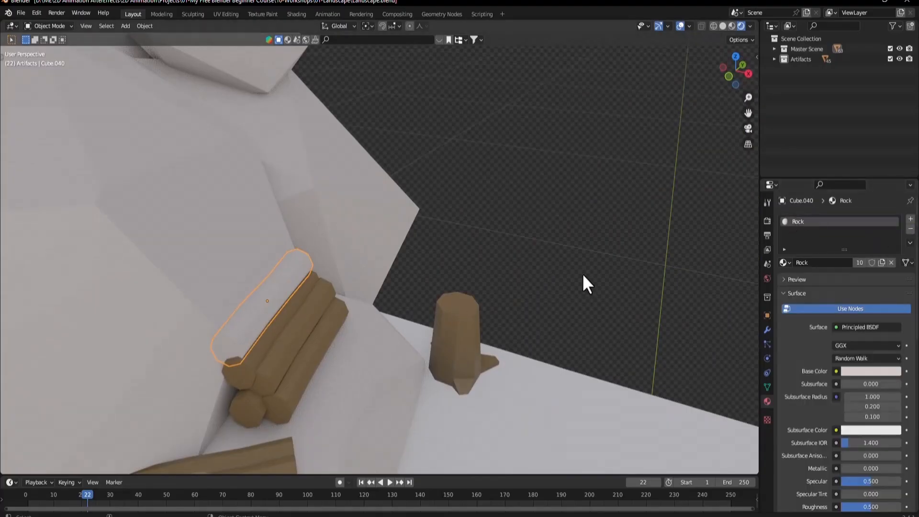
{"action": "left_click", "coordinate": [910, 229]}
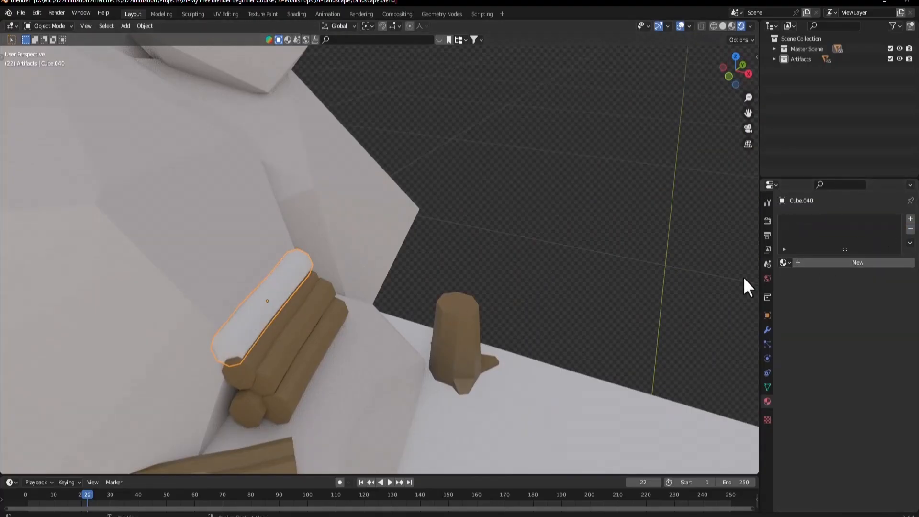
{"action": "left_click", "coordinate": [785, 263]}
{"action": "left_click", "coordinate": [801, 317]}
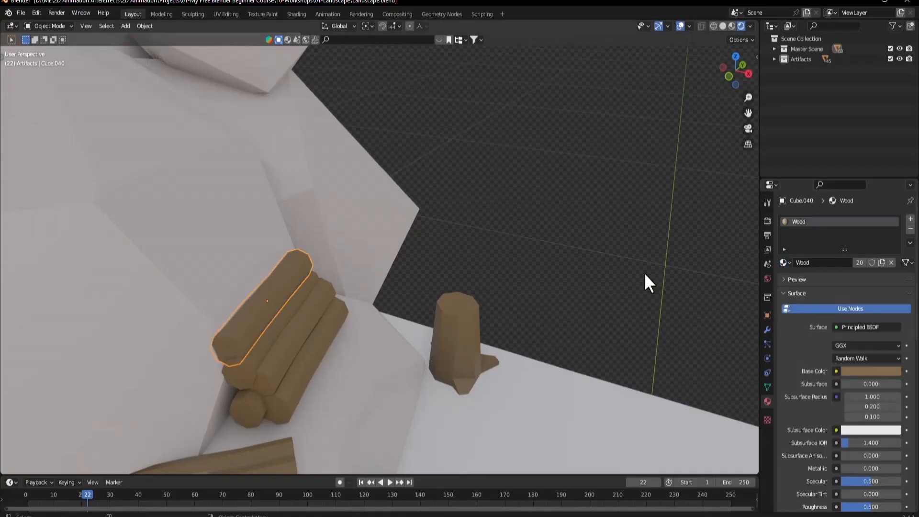
- Enter Edit Mode on the axe stuck in the stump and switch to face selection
{"action": "scroll", "coordinate": [515, 201], "scroll_direction": "down", "scroll_amount": 3}
{"action": "scroll", "coordinate": [512, 206], "scroll_direction": "down", "scroll_amount": 5}
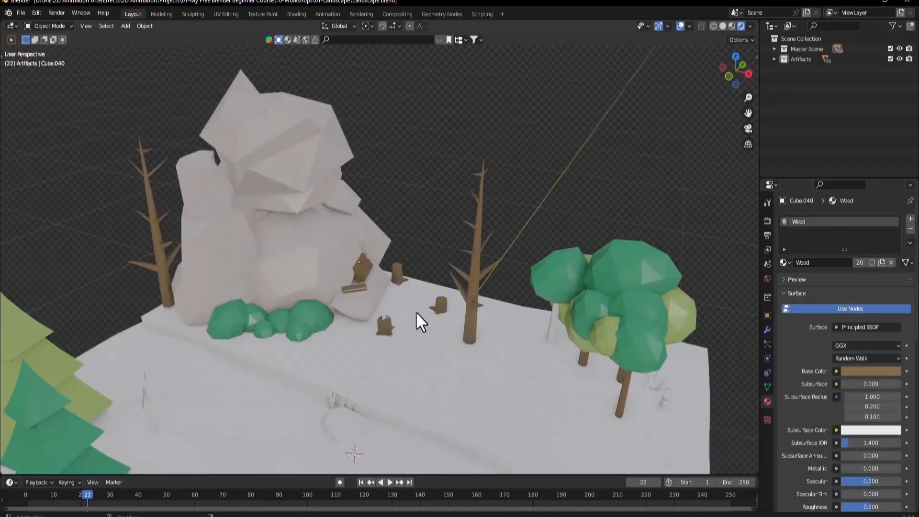
{"action": "scroll", "coordinate": [417, 314], "scroll_direction": "up", "scroll_amount": 6}
{"action": "left_click", "coordinate": [365, 383]}
{"action": "key", "text": "Tab"}
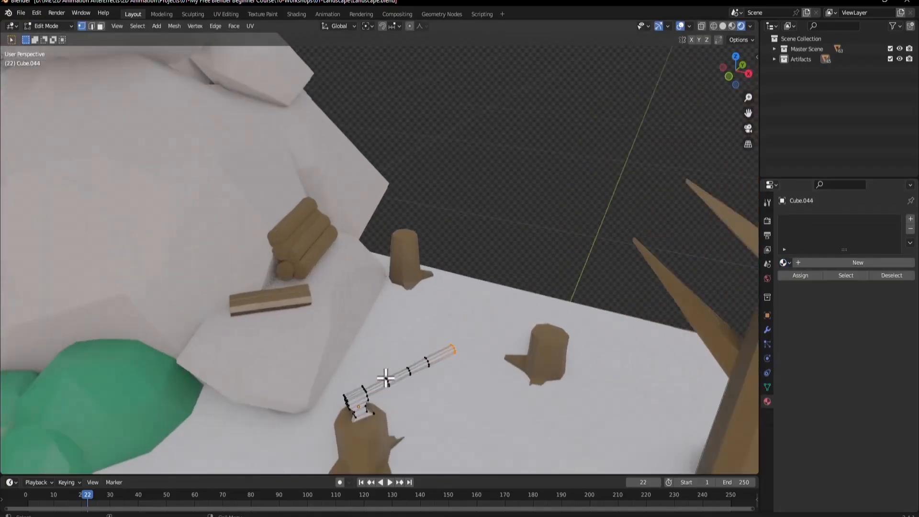
{"action": "scroll", "coordinate": [386, 379], "scroll_direction": "up", "scroll_amount": 2}
{"action": "key", "text": "3"}
{"action": "left_click_drag", "start_coordinate": [461, 354], "coordinate": [537, 435]}
{"action": "scroll", "coordinate": [246, 279], "scroll_direction": "down", "scroll_amount": 3}
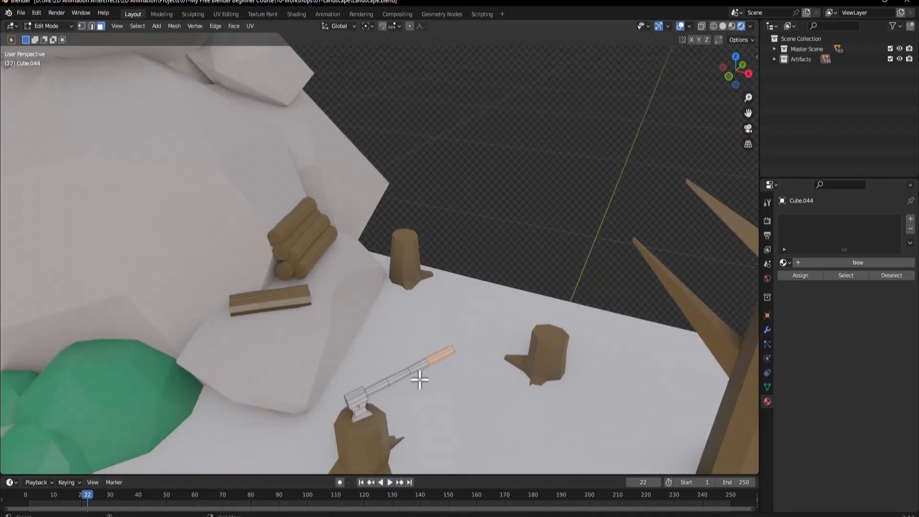
{"action": "middle_click_drag", "start_coordinate": [185, 381], "coordinate": [472, 359]}
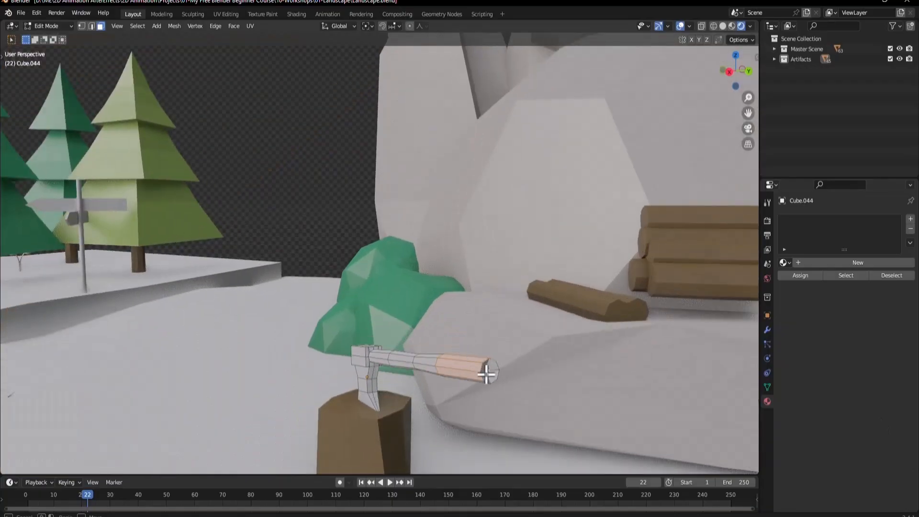
- Select all faces of the axe handle, from the end cap up to the axe head
{"action": "left_click", "coordinate": [489, 370]}
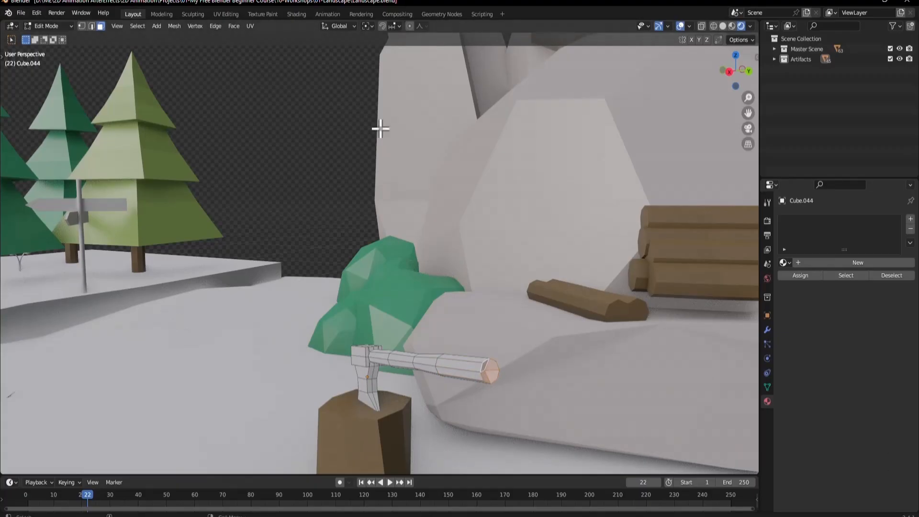
{"action": "middle_click_drag", "start_coordinate": [458, 313], "coordinate": [498, 353]}
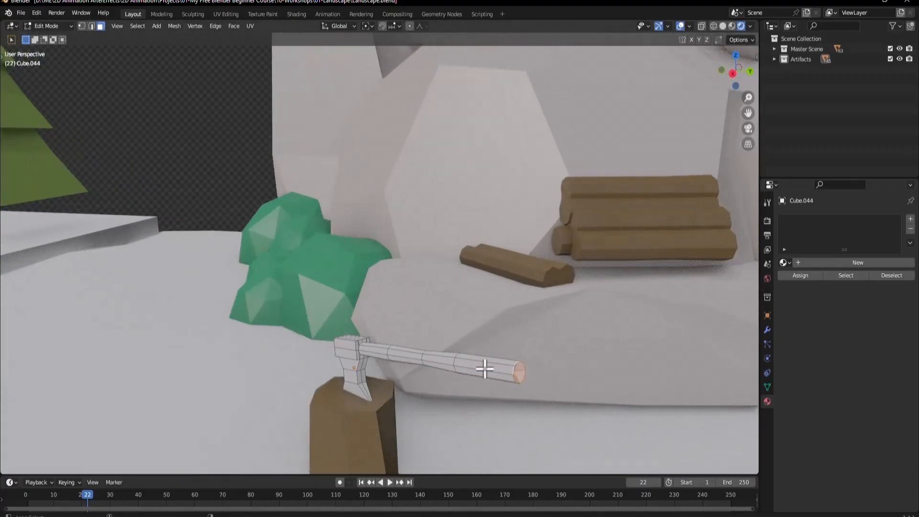
{"action": "left_click", "coordinate": [492, 369], "text": "alt+shift"}
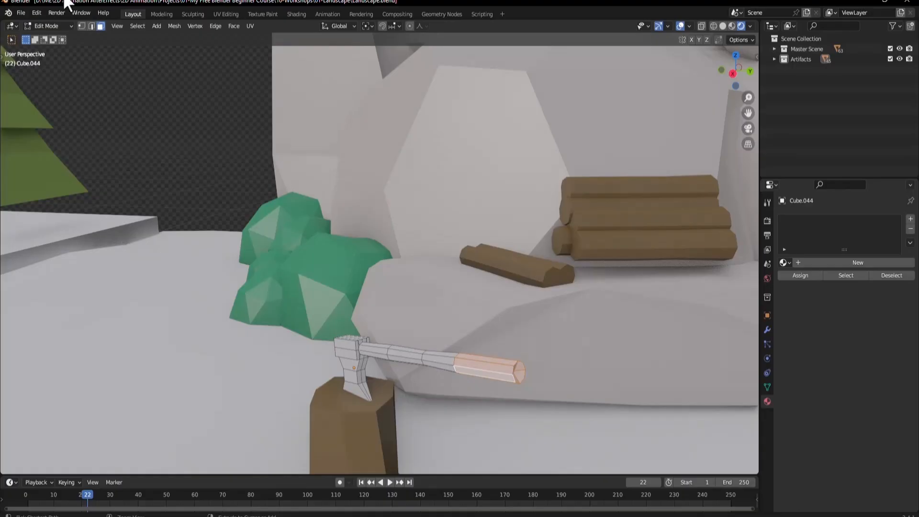
{"action": "left_click", "coordinate": [439, 364], "text": "alt+shift"}
{"action": "left_click", "coordinate": [406, 363], "text": "alt+shift"}
{"action": "left_click", "coordinate": [383, 364], "text": "alt+shift"}
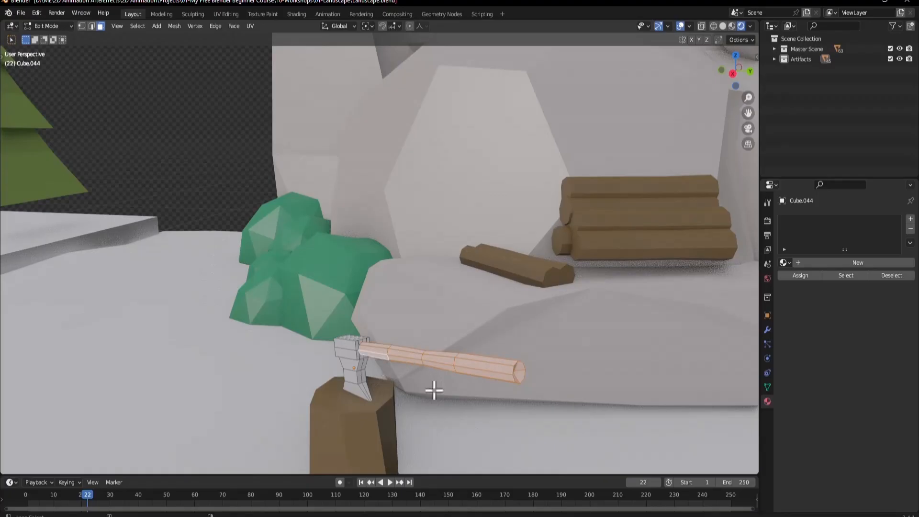
- Add two material slots to the axe and apply Wood from the second slot to the selected handle faces
{"action": "left_click", "coordinate": [786, 262]}
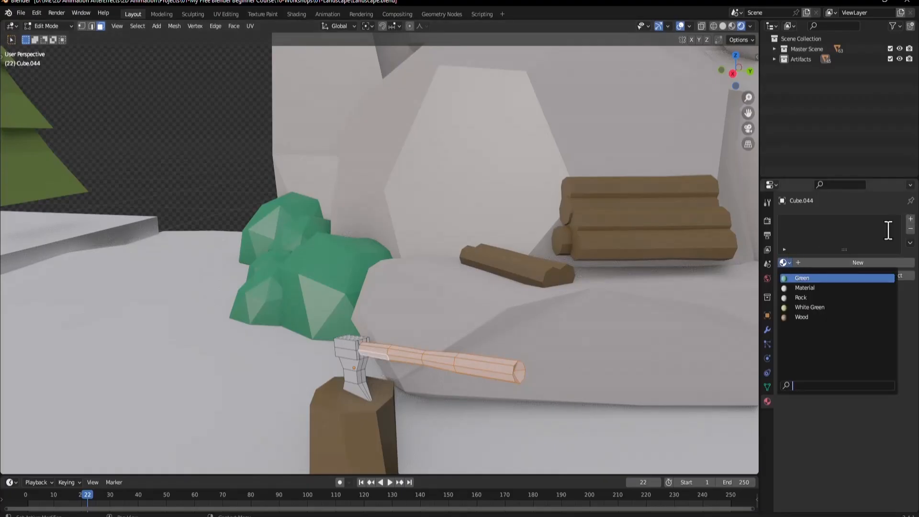
{"action": "left_click", "coordinate": [910, 219]}
{"action": "left_click", "coordinate": [911, 219]}
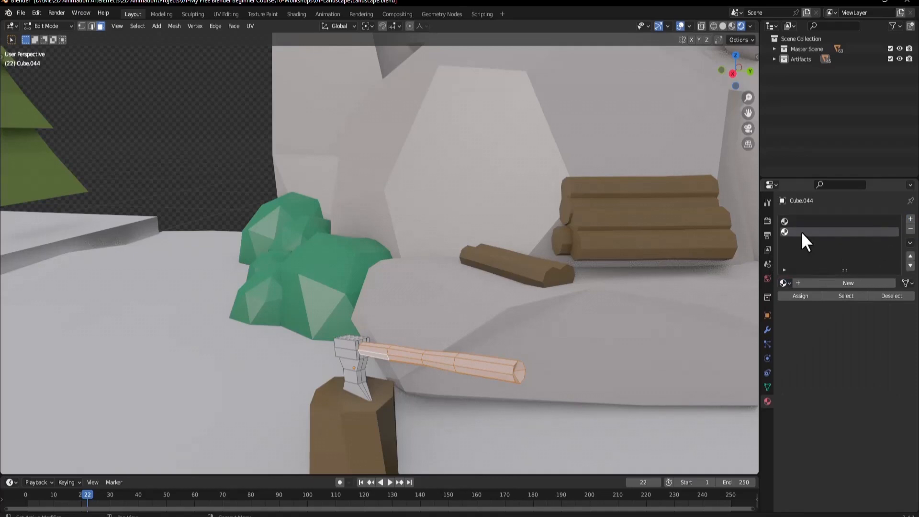
{"action": "left_click", "coordinate": [787, 283]}
{"action": "left_click", "coordinate": [809, 338]}
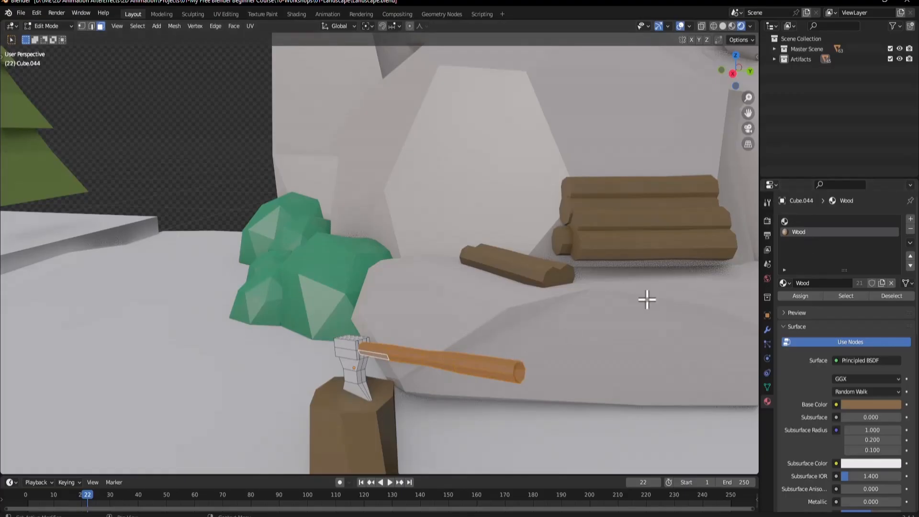
- Create a new material in the axe's first slot with a grey base color and Metallic 0.575, then return to Object Mode
{"action": "scroll", "coordinate": [366, 372], "scroll_direction": "up", "scroll_amount": 1}
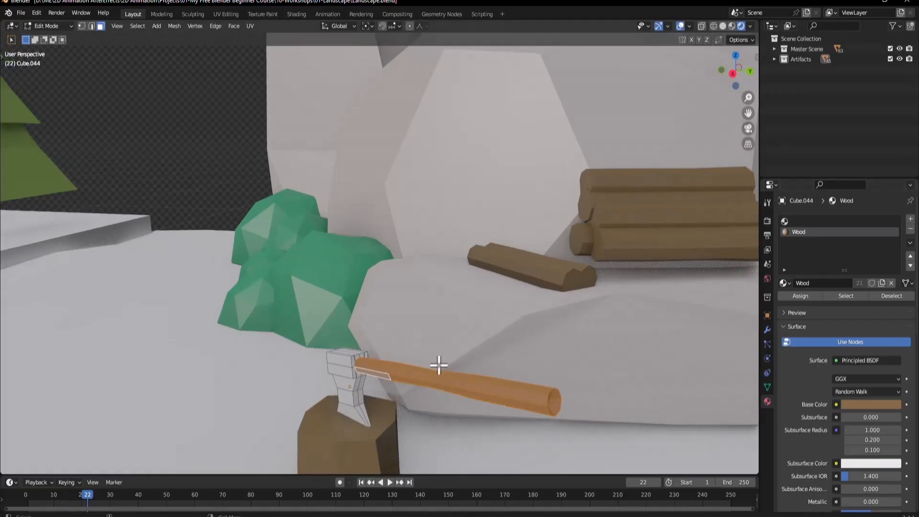
{"action": "left_click", "coordinate": [814, 221]}
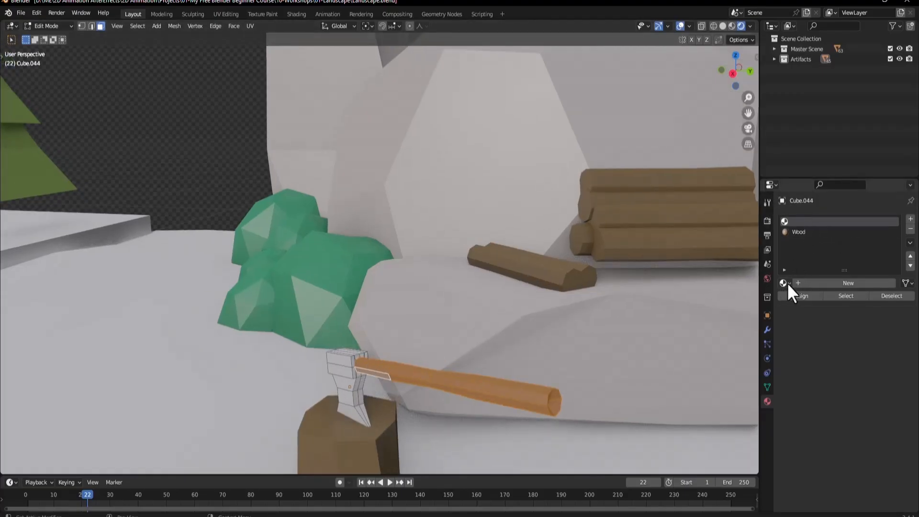
{"action": "left_click", "coordinate": [810, 285]}
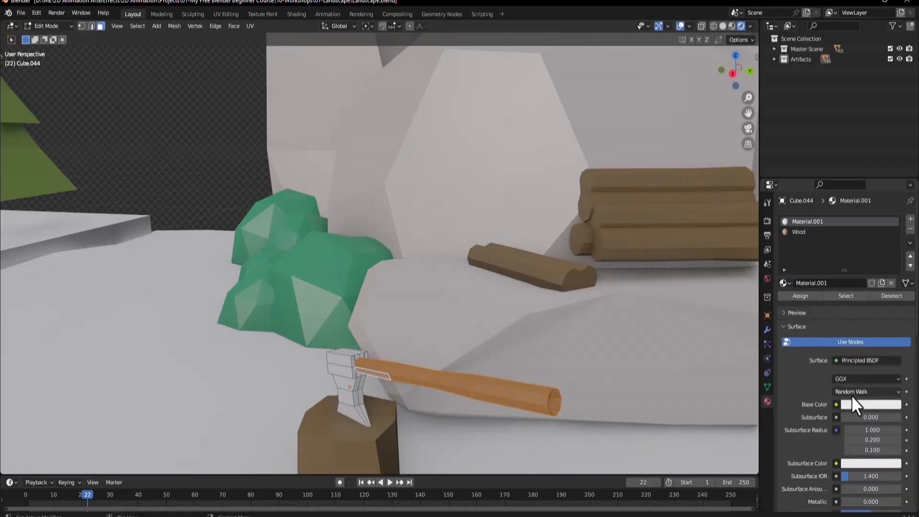
{"action": "left_click", "coordinate": [853, 405]}
{"action": "left_click_drag", "start_coordinate": [893, 265], "coordinate": [893, 282]}
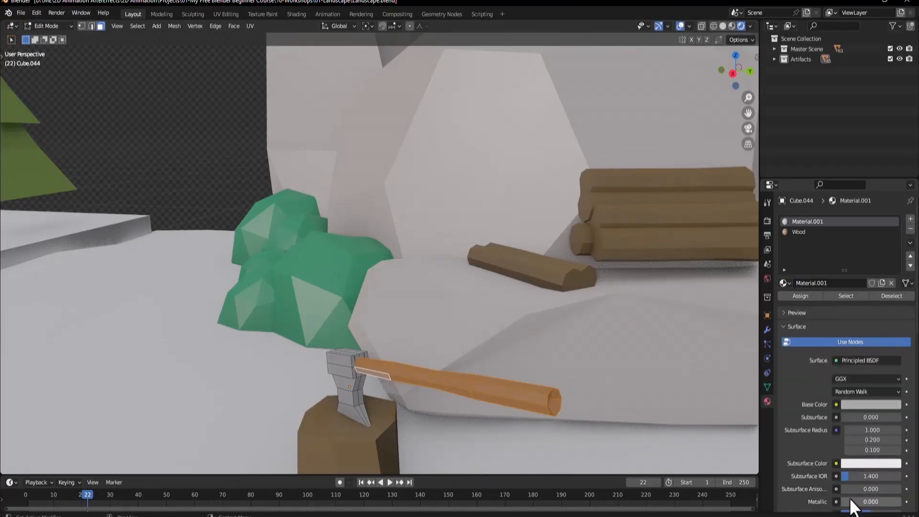
{"action": "left_click_drag", "start_coordinate": [850, 501], "coordinate": [880, 502]}
{"action": "key", "text": "Tab"}
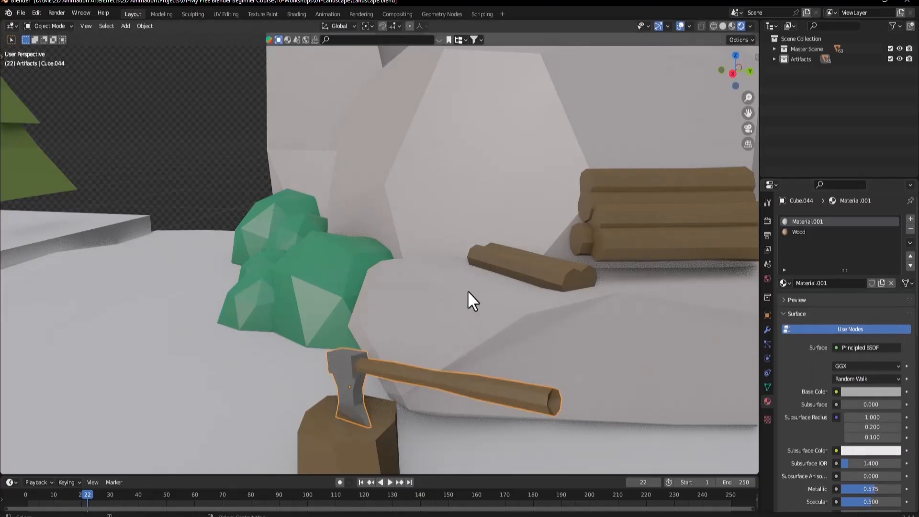
- Inspect the dead tree's material and look over the landscape for objects that are still uncolored
{"action": "middle_click_drag", "start_coordinate": [467, 291], "coordinate": [435, 315]}
{"action": "scroll", "coordinate": [540, 186], "scroll_direction": "down", "scroll_amount": 4}
{"action": "left_click", "coordinate": [539, 195]}
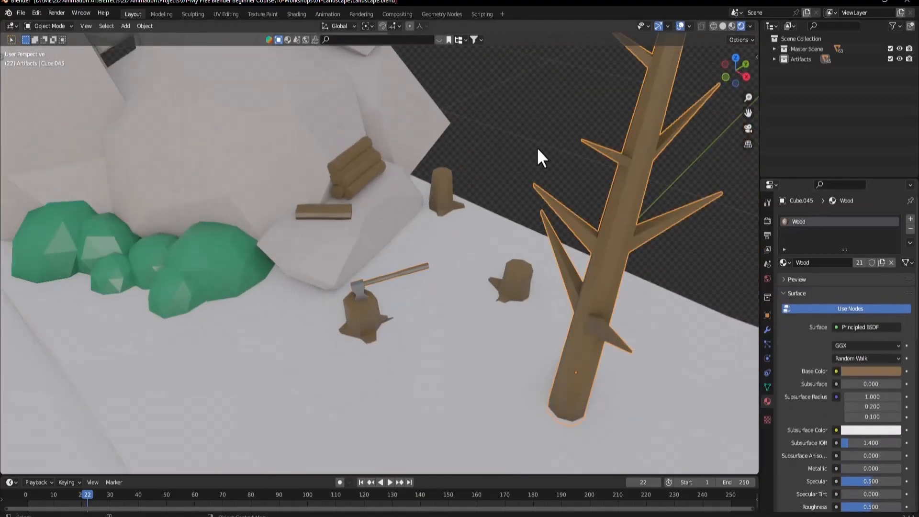
{"action": "scroll", "coordinate": [545, 190], "scroll_direction": "down", "scroll_amount": 3}
{"action": "scroll", "coordinate": [525, 197], "scroll_direction": "down", "scroll_amount": 4}
{"action": "middle_click_drag", "start_coordinate": [511, 230], "coordinate": [308, 297]}
{"action": "scroll", "coordinate": [405, 247], "scroll_direction": "up", "scroll_amount": 5}
{"action": "middle_click_drag", "start_coordinate": [405, 247], "coordinate": [343, 265]}
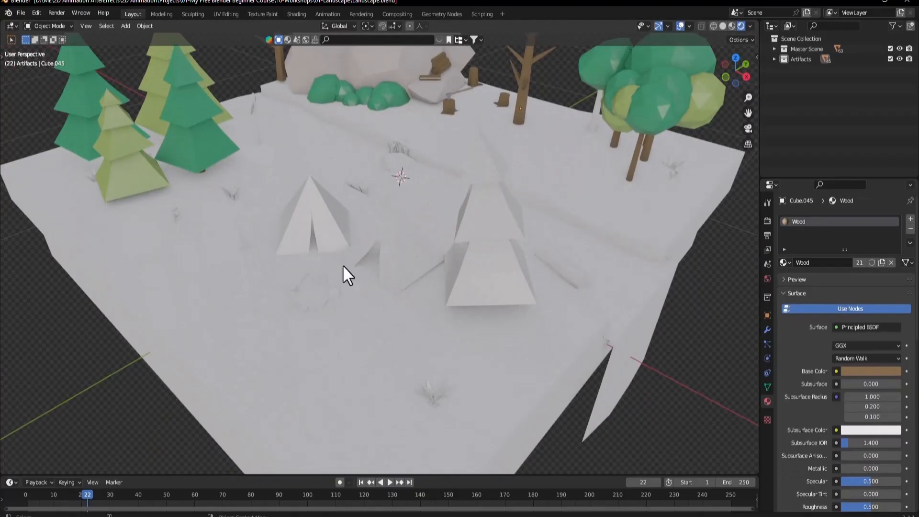
- Link the Green material from a dark green pine to the three white foliage tiers of the pine beside the tents
{"action": "left_click", "coordinate": [175, 144]}
{"action": "left_click", "coordinate": [475, 269], "text": "shift"}
{"action": "left_click", "coordinate": [478, 221], "text": "shift"}
{"action": "left_click", "coordinate": [486, 152], "text": "shift"}
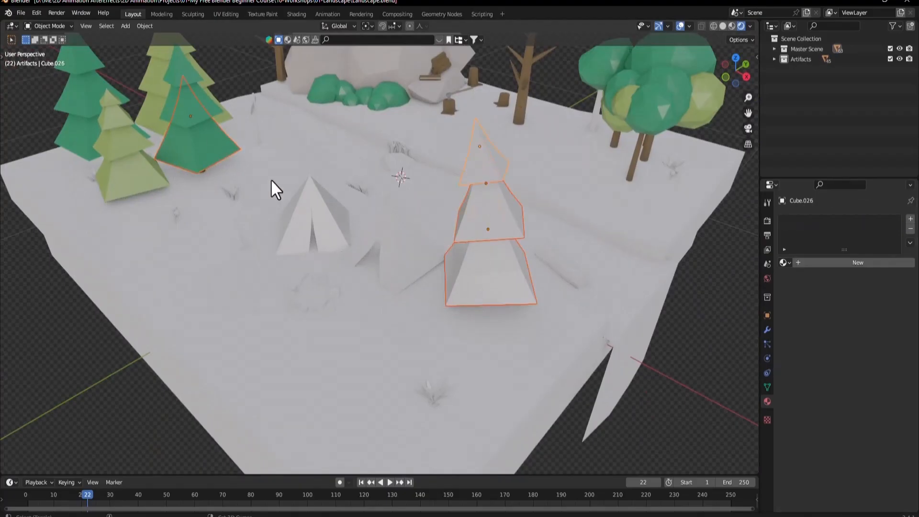
{"action": "left_click", "coordinate": [192, 147], "text": "shift"}
{"action": "key", "text": "ctrl+l"}
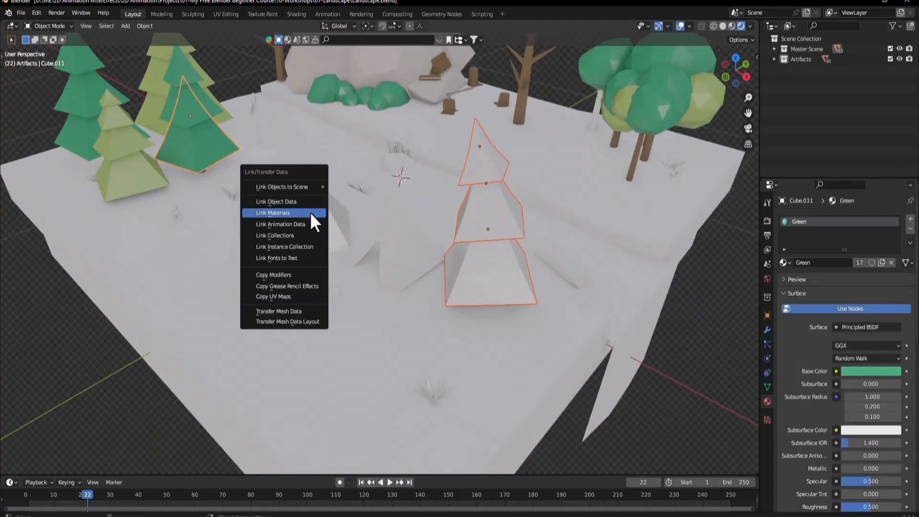
{"action": "left_click", "coordinate": [309, 212]}
- Link the Wood material from the dead tree to the trunk of the pine beside the tents
{"action": "middle_click_drag", "start_coordinate": [507, 297], "coordinate": [524, 136]}
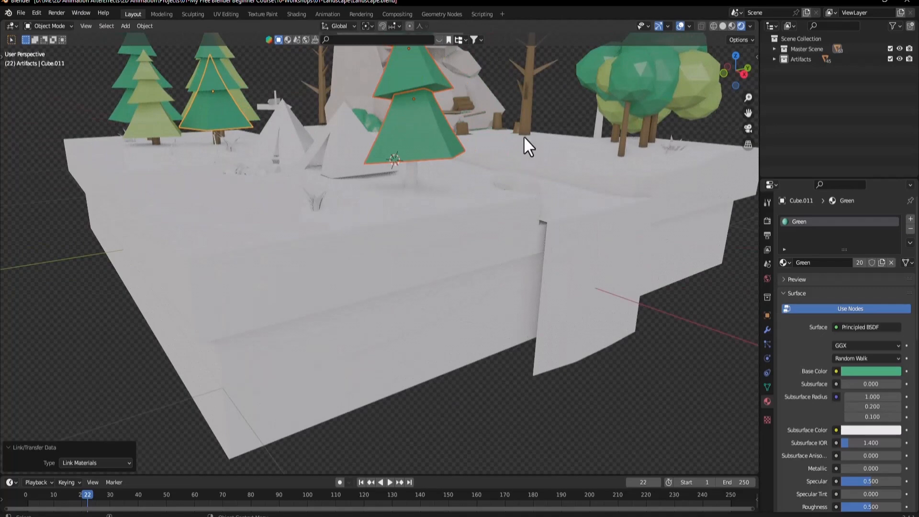
{"action": "left_click", "coordinate": [410, 178]}
{"action": "left_click", "coordinate": [511, 119], "text": "shift"}
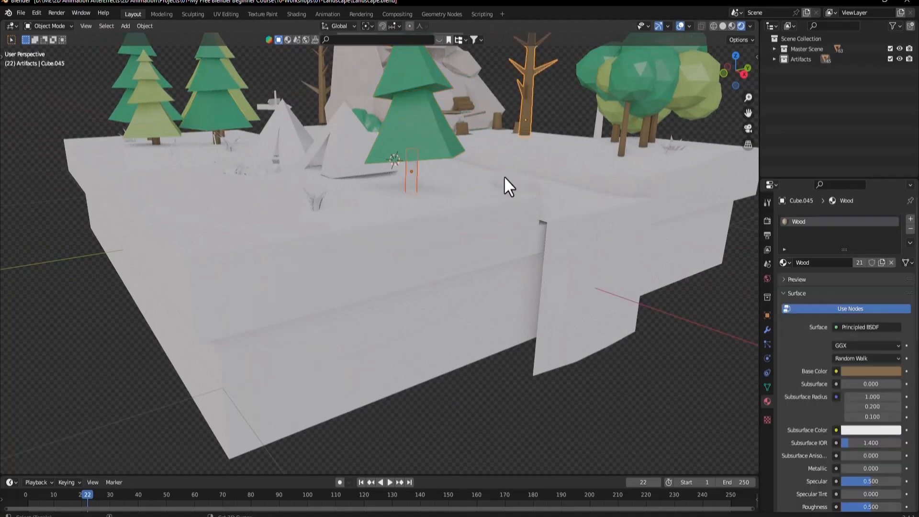
{"action": "key", "text": "ctrl+l"}
{"action": "left_click", "coordinate": [498, 189]}
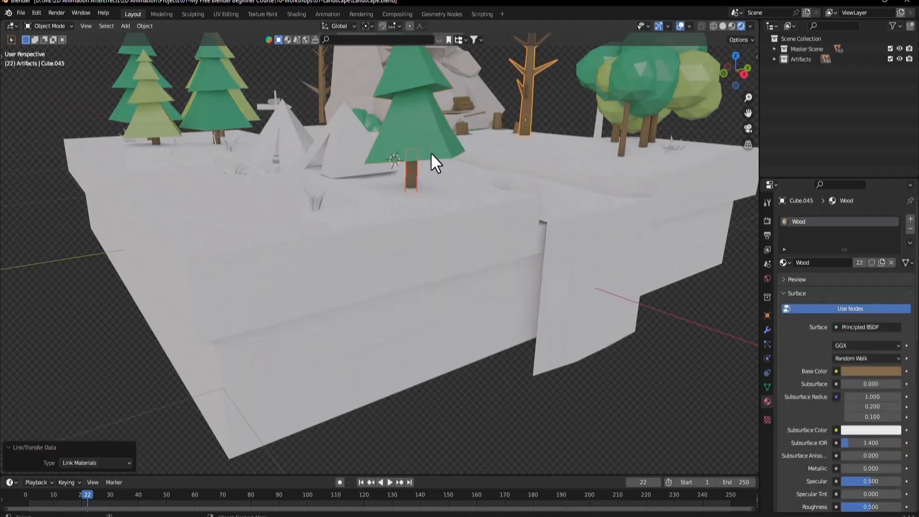
- Link the Green material from a dark green pine to the landscape's top ground surface
{"action": "middle_click_drag", "start_coordinate": [425, 180], "coordinate": [386, 319]}
{"action": "left_click", "coordinate": [394, 331]}
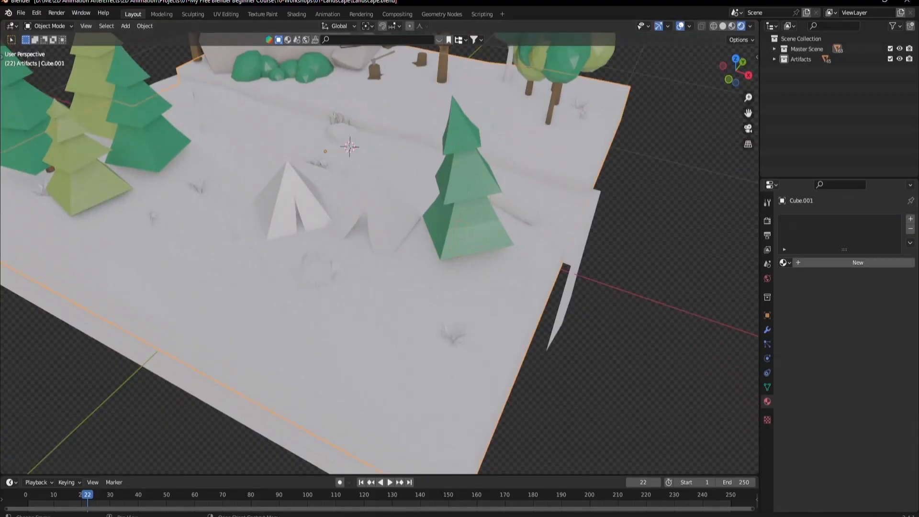
{"action": "key", "text": "alt+Tab"}
{"action": "key", "text": "alt+Tab"}
{"action": "left_click", "coordinate": [147, 146], "text": "shift"}
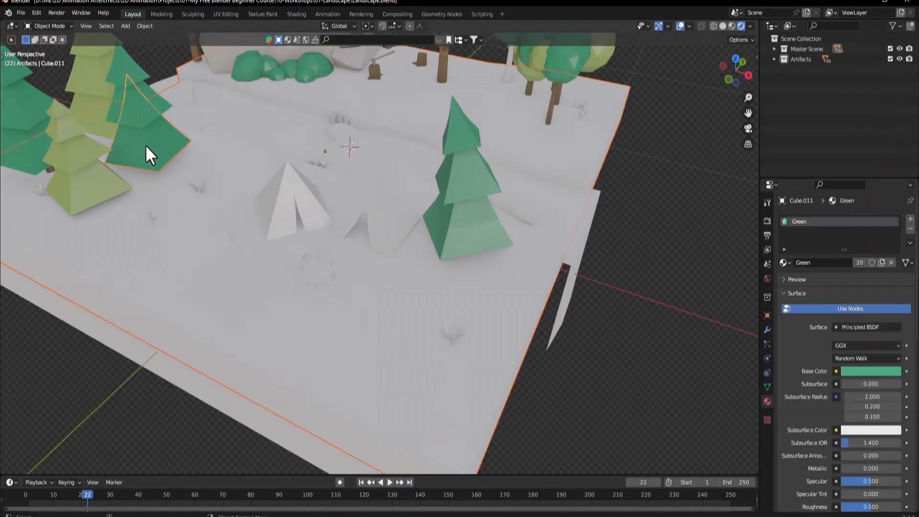
{"action": "key", "text": "ctrl+l"}
{"action": "left_click", "coordinate": [146, 144]}
- Create a new material on the river and waterfall object and name it Water
{"action": "middle_click_drag", "start_coordinate": [146, 144], "coordinate": [343, 240]}
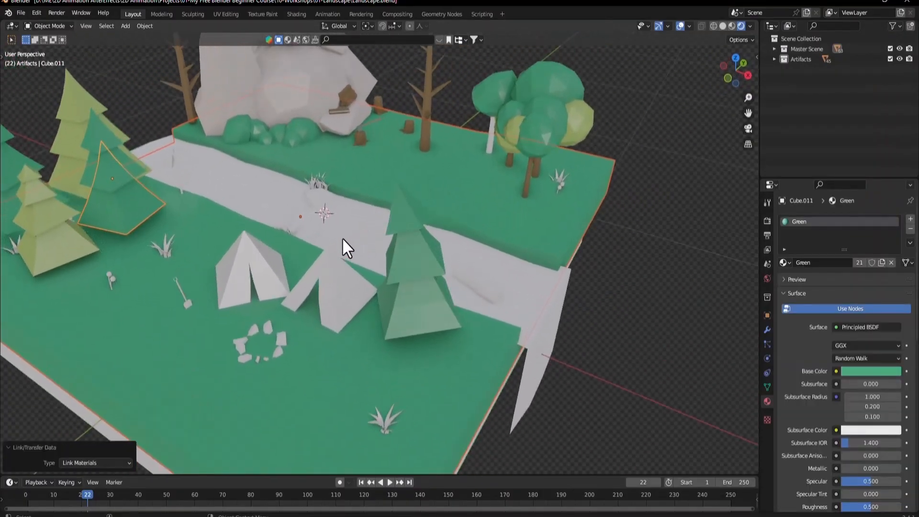
{"action": "left_click", "coordinate": [546, 300]}
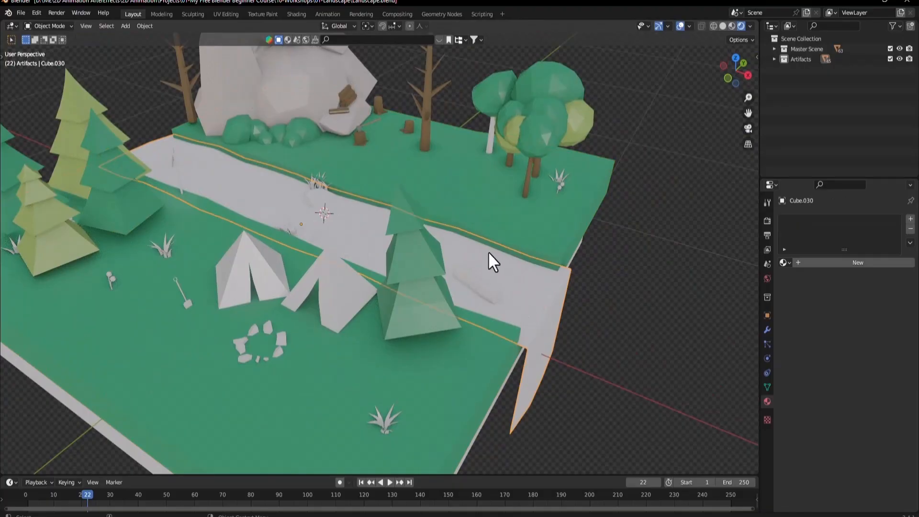
{"action": "left_click", "coordinate": [837, 263]}
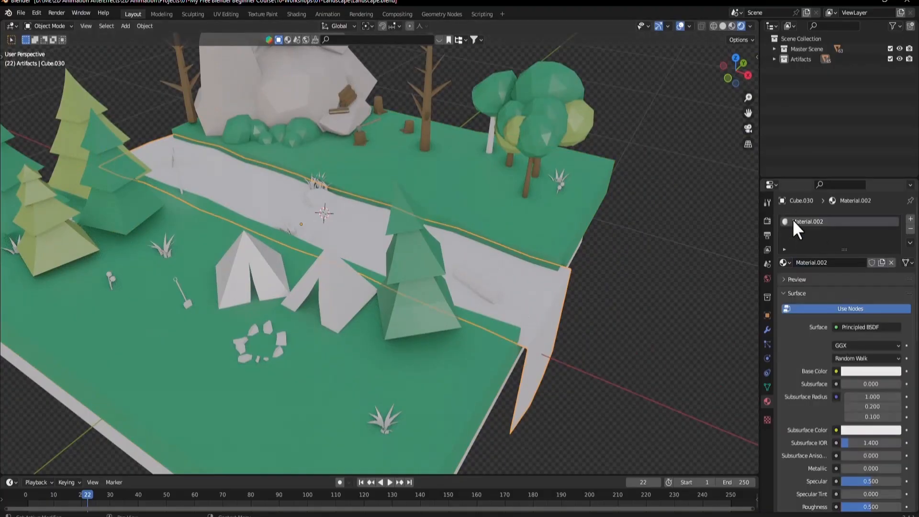
{"action": "double_click", "coordinate": [795, 222]}
{"action": "type", "text": "Water"}
{"action": "key", "text": "Return"}
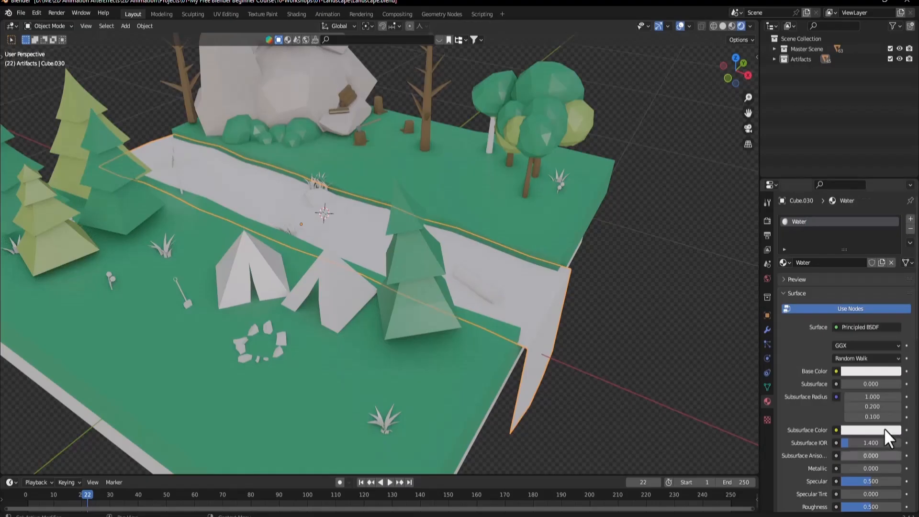
- Switch to Chrome, sample the river blue #56aabb from the reference image 4ZUTx.png, and return to Blender
{"action": "left_click", "coordinate": [694, 495]}
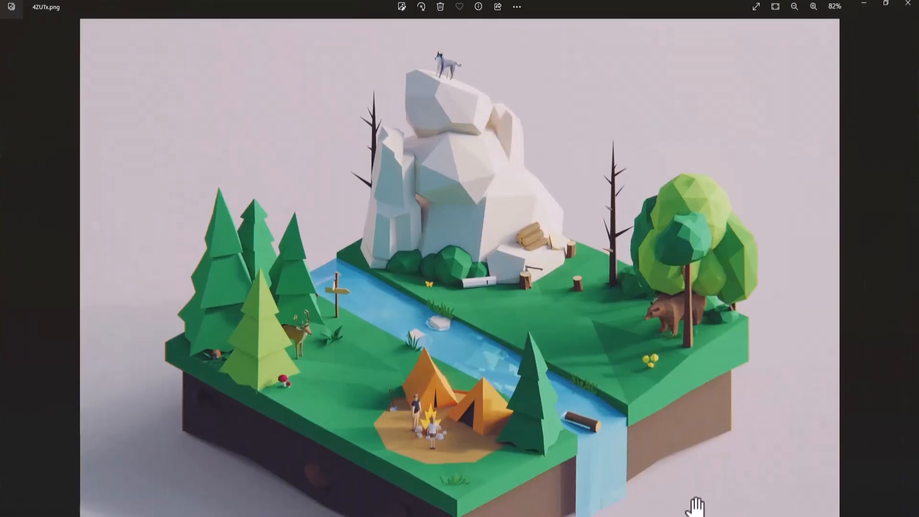
{"action": "mouse_move", "coordinate": [354, 514]}
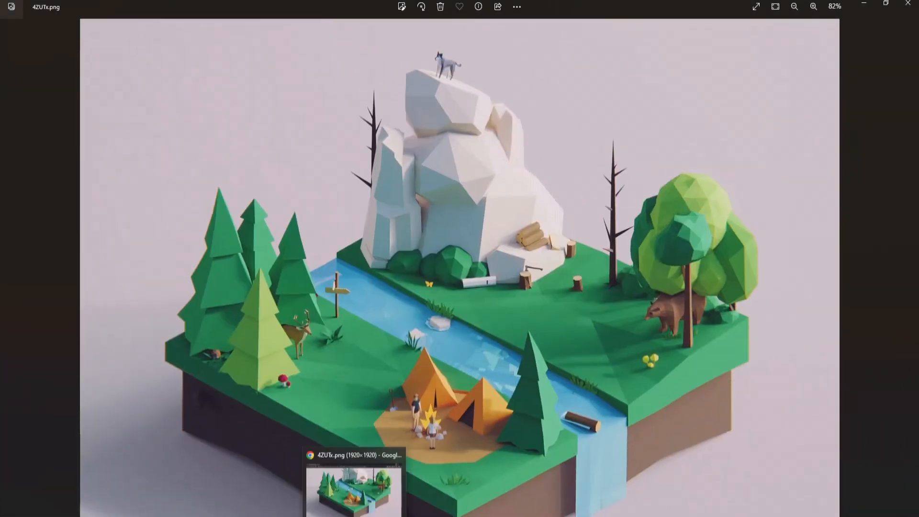
{"action": "left_click", "coordinate": [354, 485]}
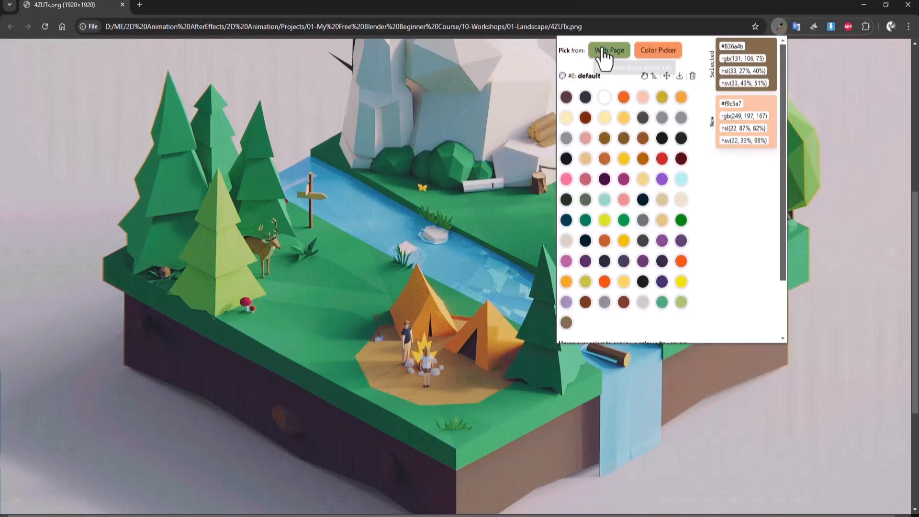
{"action": "left_click", "coordinate": [602, 52]}
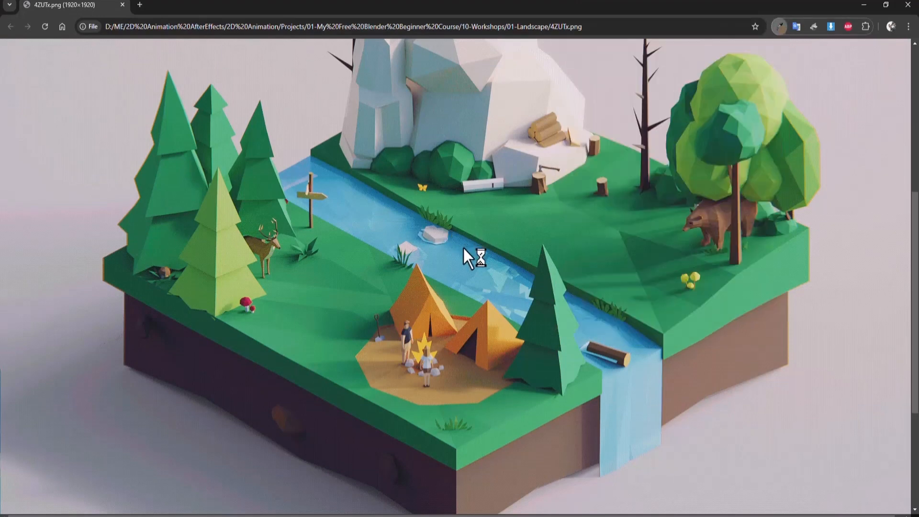
{"action": "left_click", "coordinate": [483, 283]}
{"action": "left_click", "coordinate": [783, 27]}
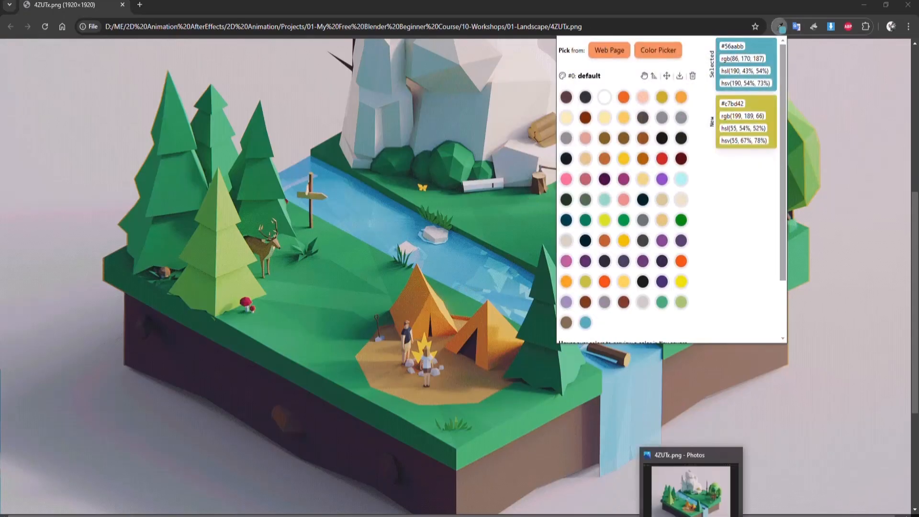
{"action": "left_click", "coordinate": [397, 515]}
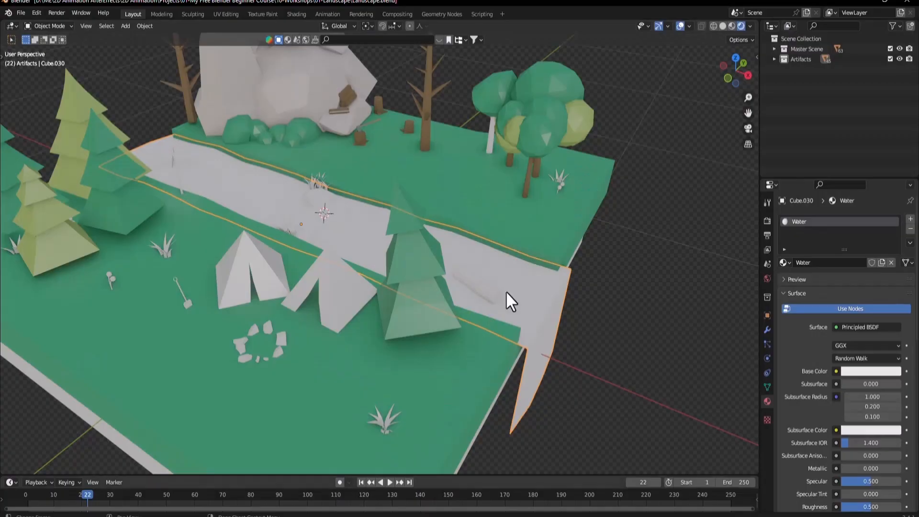
- Set the Water material's base color to the sampled blue #56aabb and reduce its Roughness
{"action": "left_click", "coordinate": [853, 371]}
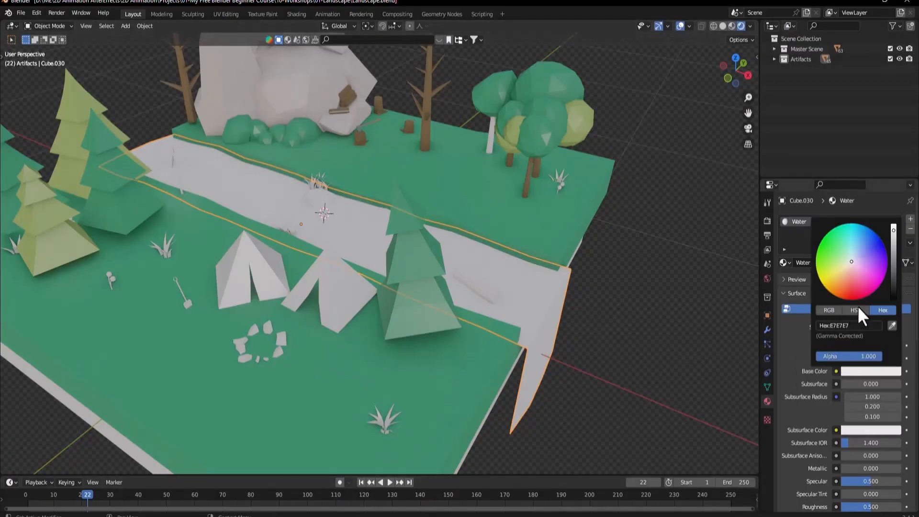
{"action": "left_click", "coordinate": [871, 326]}
{"action": "key", "text": "ctrl+v"}
{"action": "key", "text": "Return"}
{"action": "scroll", "coordinate": [835, 410], "scroll_direction": "down", "scroll_amount": 5}
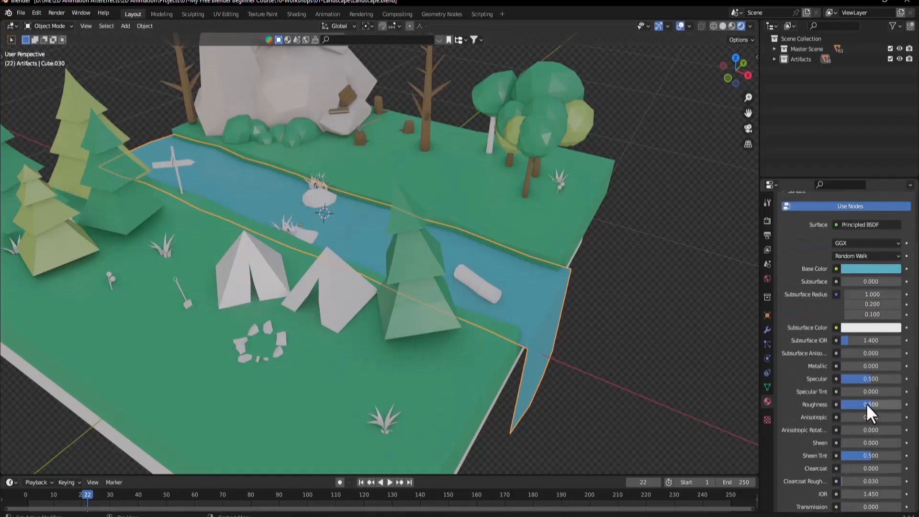
{"action": "left_click_drag", "start_coordinate": [866, 403], "coordinate": [845, 403]}
{"action": "left_click_drag", "start_coordinate": [845, 403], "coordinate": [843, 403]}
- Link the Wood material from the dead tree to the floating log and the signpost pieces, then clear the selection
{"action": "left_click", "coordinate": [479, 292]}
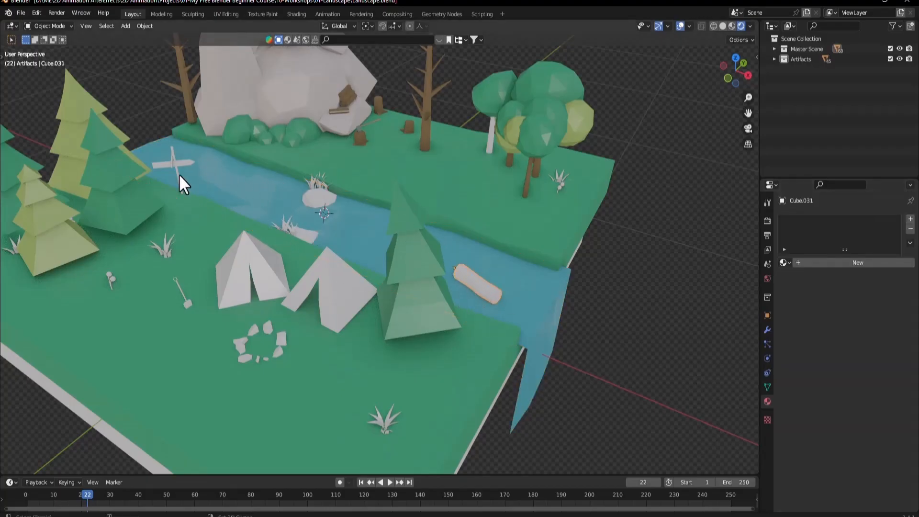
{"action": "left_click", "coordinate": [159, 163]}
{"action": "left_click", "coordinate": [189, 91], "text": "shift"}
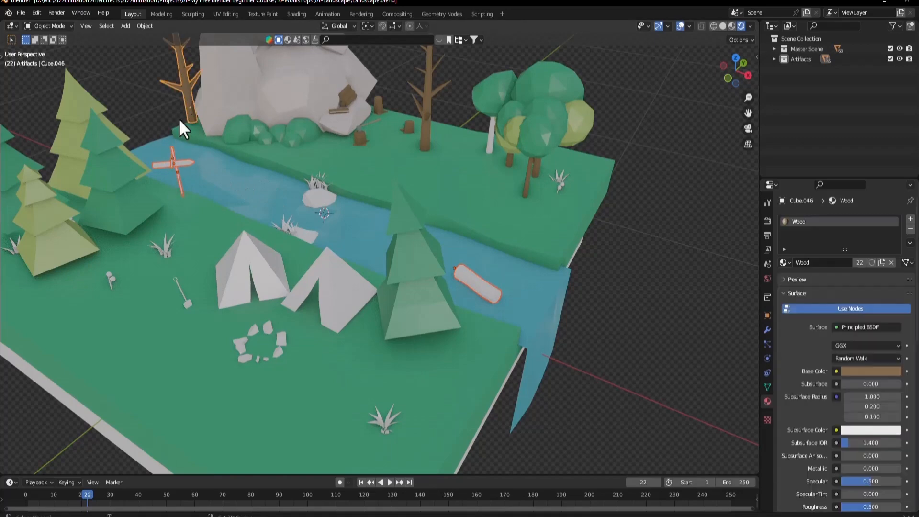
{"action": "key", "text": "ctrl+l"}
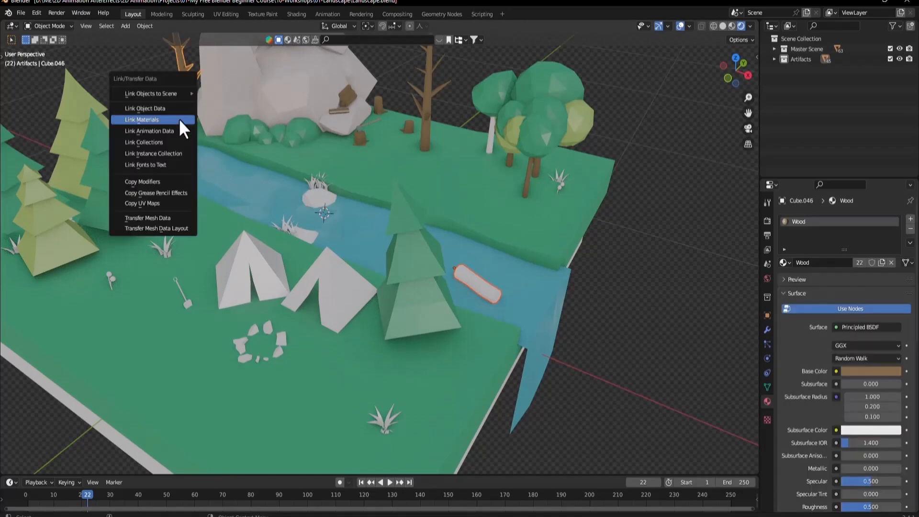
{"action": "left_click", "coordinate": [179, 119]}
{"action": "left_click", "coordinate": [683, 396]}
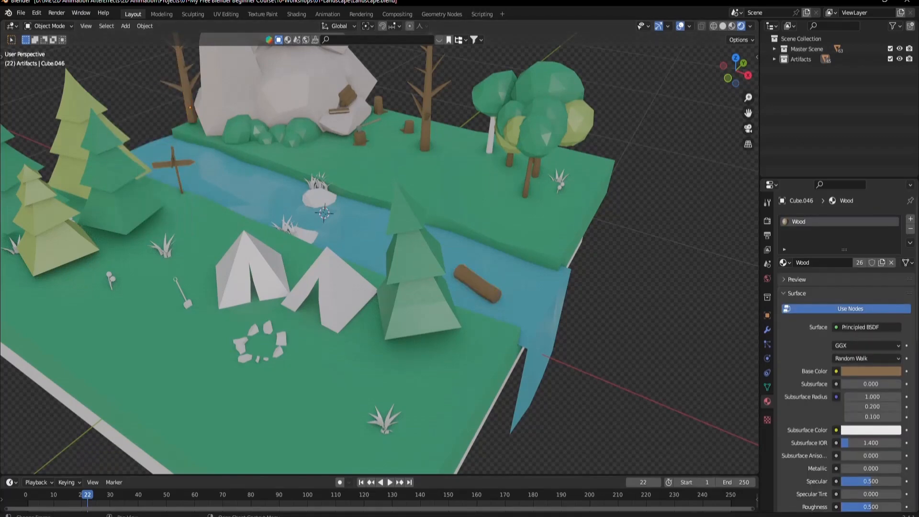
- Check the reference image and inspect the materials of the signpost's post and board
{"action": "left_click", "coordinate": [692, 516]}
{"action": "left_click", "coordinate": [691, 516]}
{"action": "middle_click_drag", "start_coordinate": [383, 172], "coordinate": [463, 206], "text": "shift"}
{"action": "scroll", "coordinate": [233, 214], "scroll_direction": "up", "scroll_amount": 2}
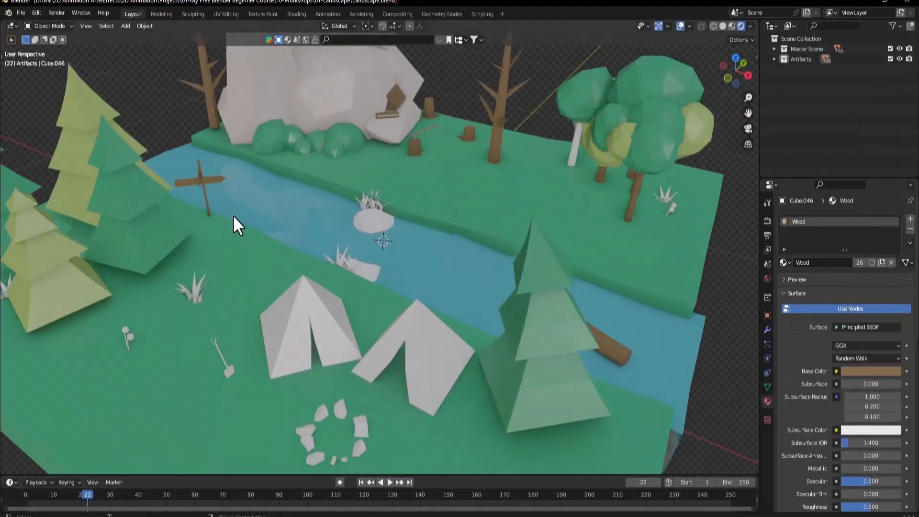
{"action": "left_click", "coordinate": [208, 202]}
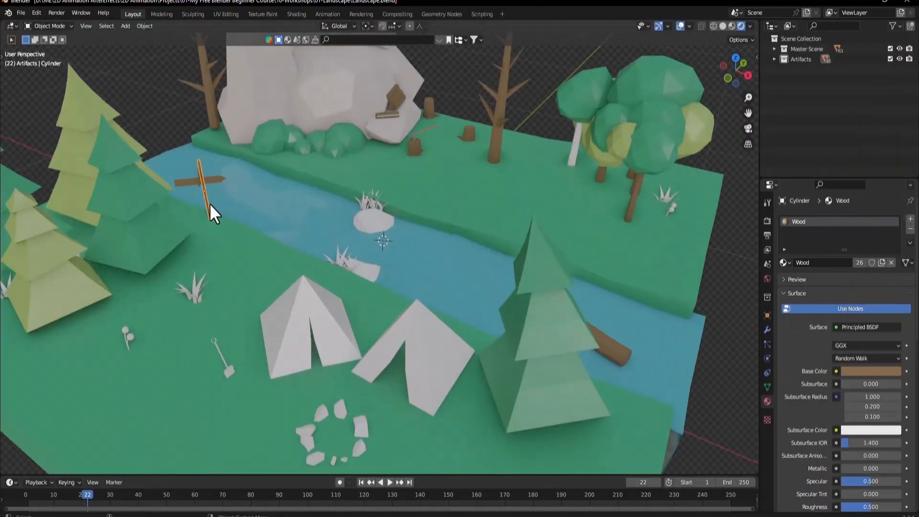
{"action": "left_click", "coordinate": [218, 180]}
{"action": "middle_click_drag", "start_coordinate": [415, 255], "coordinate": [392, 274]}
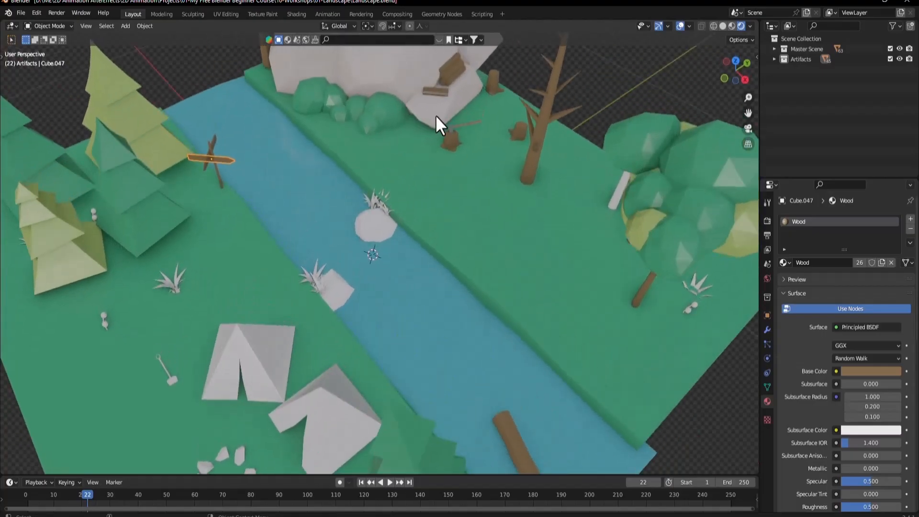
- Link the Rock material from the large rock formation to the two stones in the river
{"action": "left_click", "coordinate": [377, 226]}
{"action": "left_click", "coordinate": [345, 289], "text": "shift"}
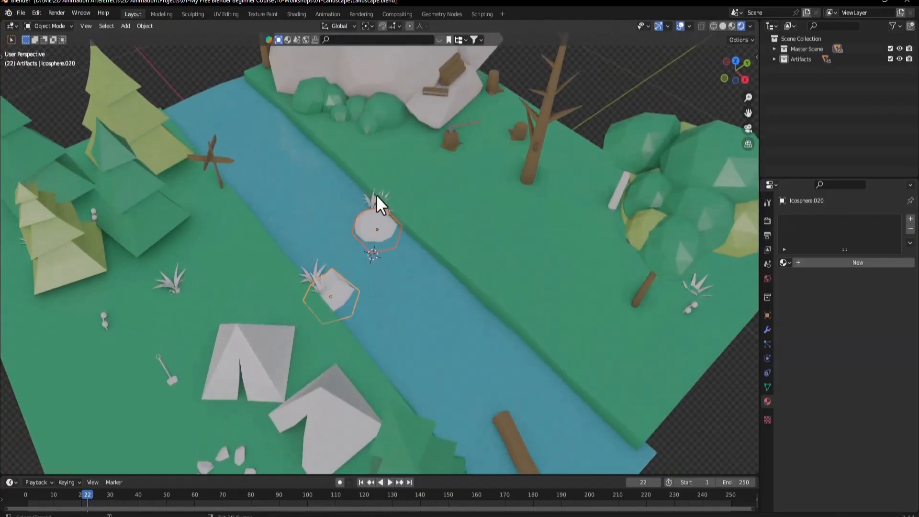
{"action": "left_click", "coordinate": [405, 69], "text": "shift"}
{"action": "key", "text": "ctrl+l"}
{"action": "left_click", "coordinate": [415, 257]}
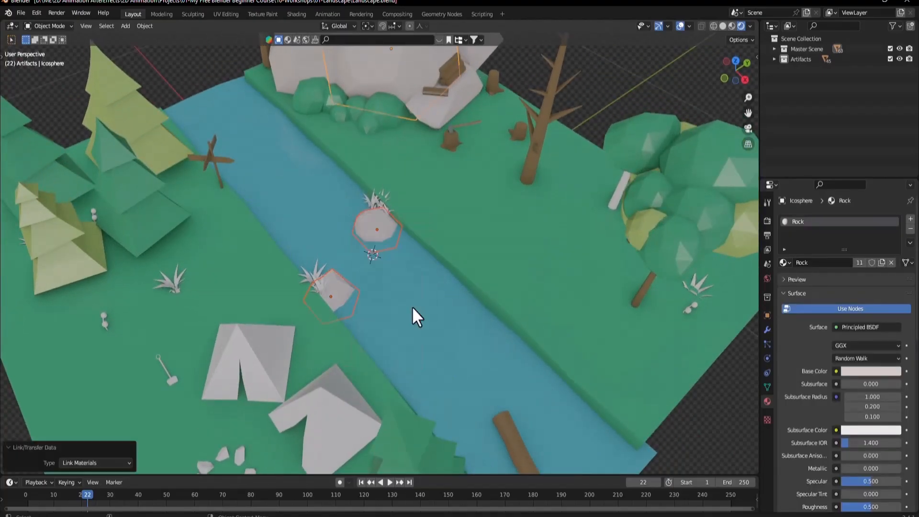
- Lower the tent nearest the pine along the global Z axis by about 0.02 m
{"action": "scroll", "coordinate": [364, 267], "scroll_direction": "down", "scroll_amount": 4}
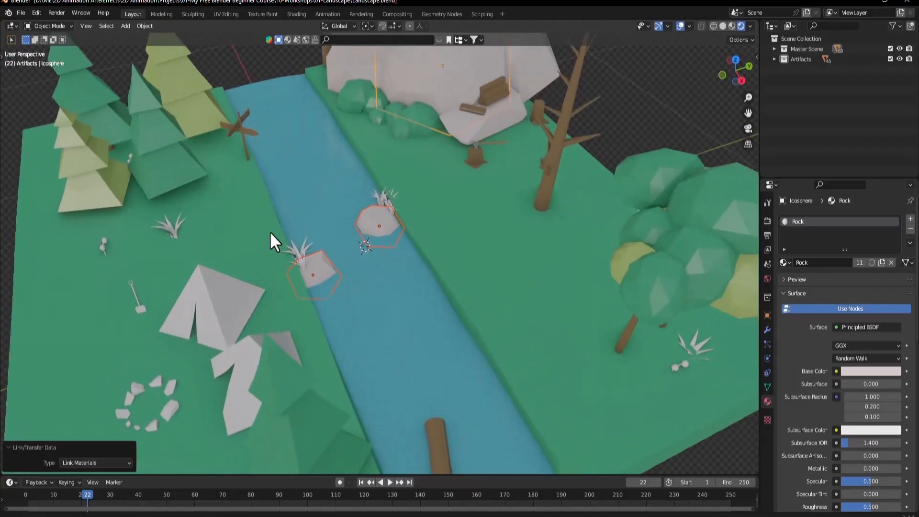
{"action": "scroll", "coordinate": [338, 211], "scroll_direction": "up", "scroll_amount": 6}
{"action": "scroll", "coordinate": [338, 211], "scroll_direction": "up", "scroll_amount": 2}
{"action": "left_click", "coordinate": [376, 197]}
{"action": "key", "text": "g"}
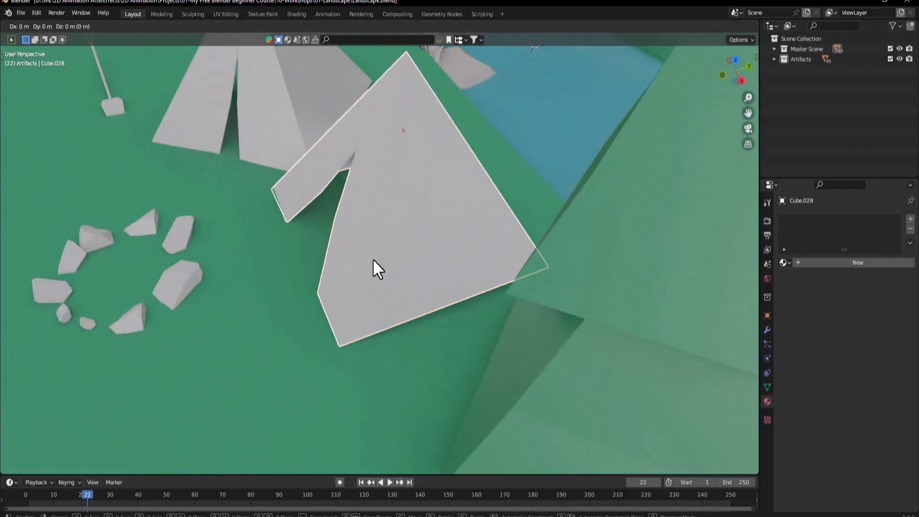
{"action": "key", "text": "z"}
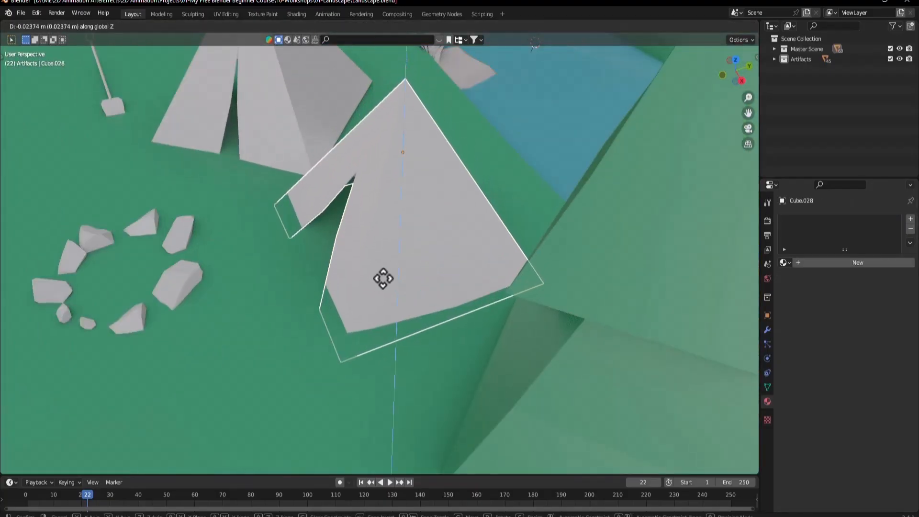
{"action": "left_click", "coordinate": [385, 276]}
- Lower the other tent, nearer the shovel, along the global Z axis by about 0.012 m
{"action": "left_click", "coordinate": [274, 107]}
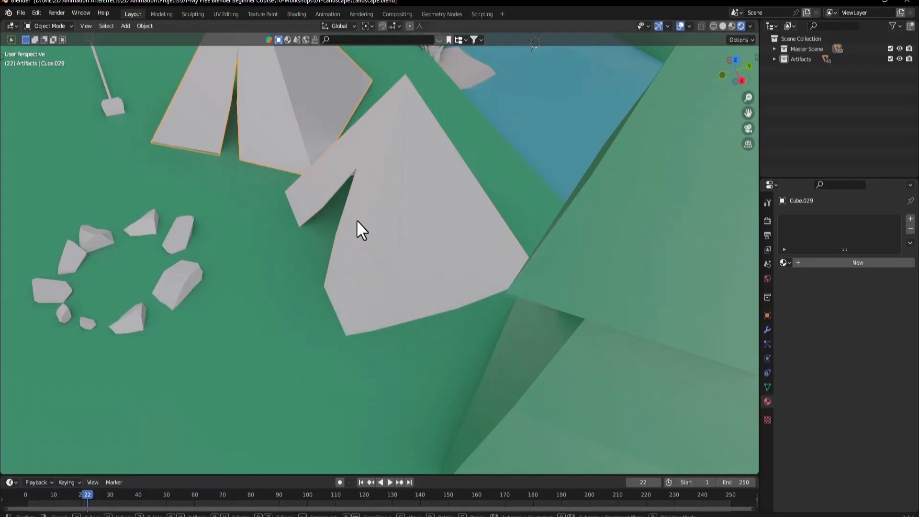
{"action": "key", "text": "g"}
{"action": "key", "text": "z"}
{"action": "left_click", "coordinate": [360, 235]}
{"action": "scroll", "coordinate": [288, 197], "scroll_direction": "down", "scroll_amount": 4}
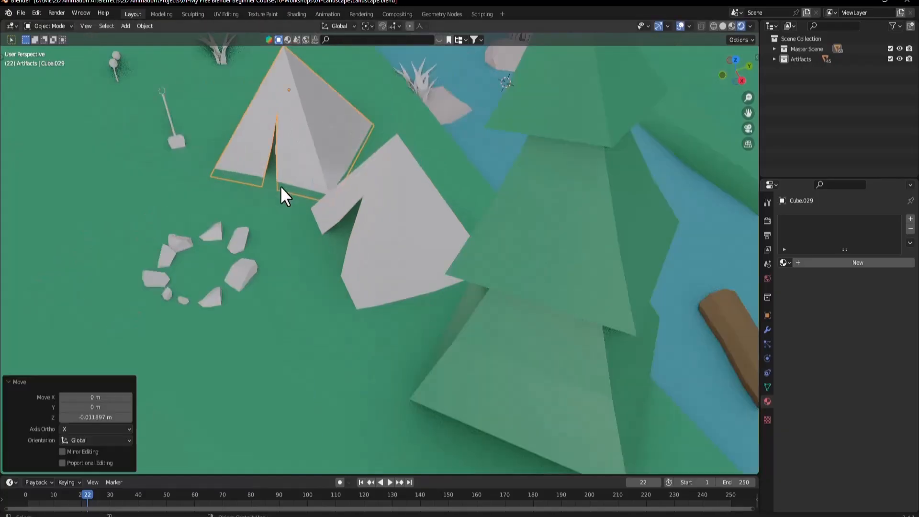
- Select the tent nearest the pine and copy the color code of the orange tent, #d7b45a, from the reference image in the browser
{"action": "left_click", "coordinate": [111, 354]}
{"action": "scroll", "coordinate": [368, 268], "scroll_direction": "up", "scroll_amount": 5}
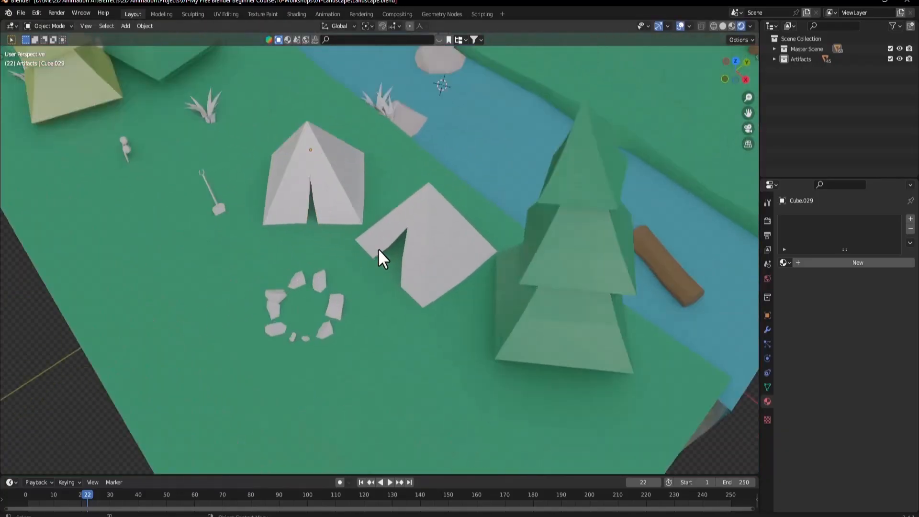
{"action": "left_click", "coordinate": [479, 239]}
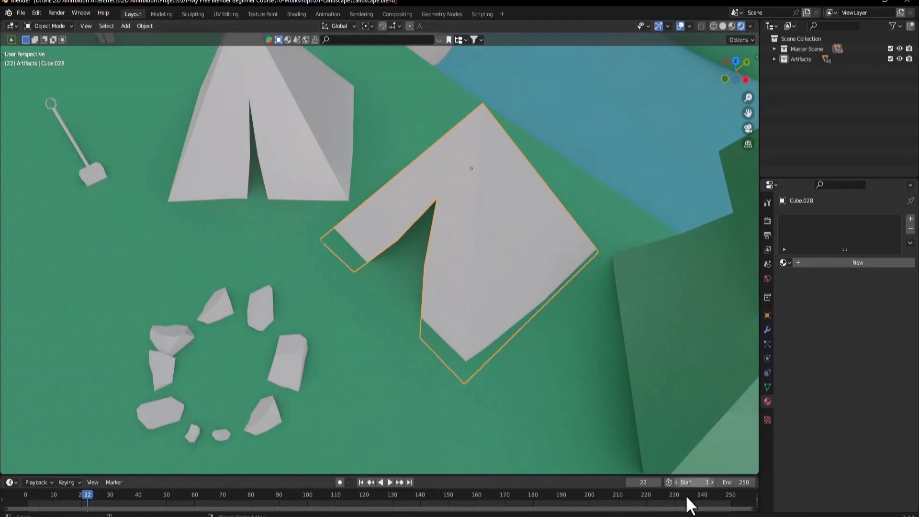
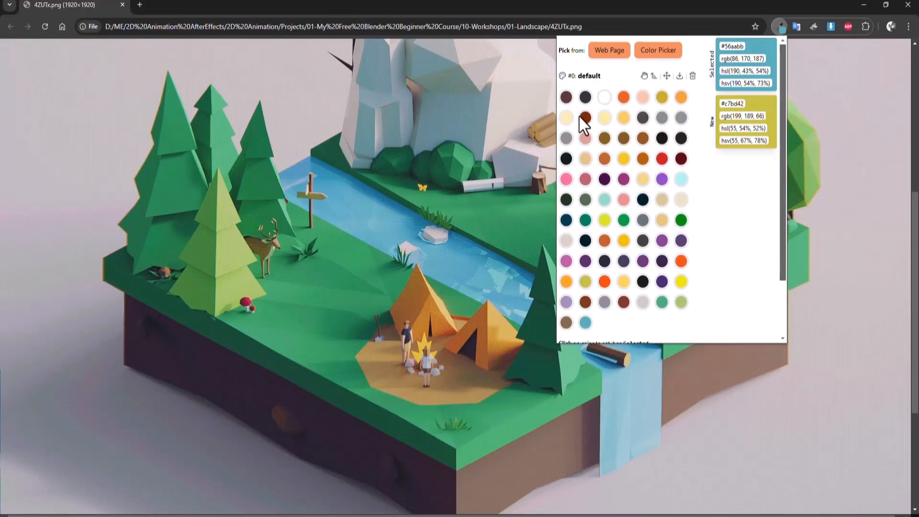
{"action": "left_click", "coordinate": [621, 56]}
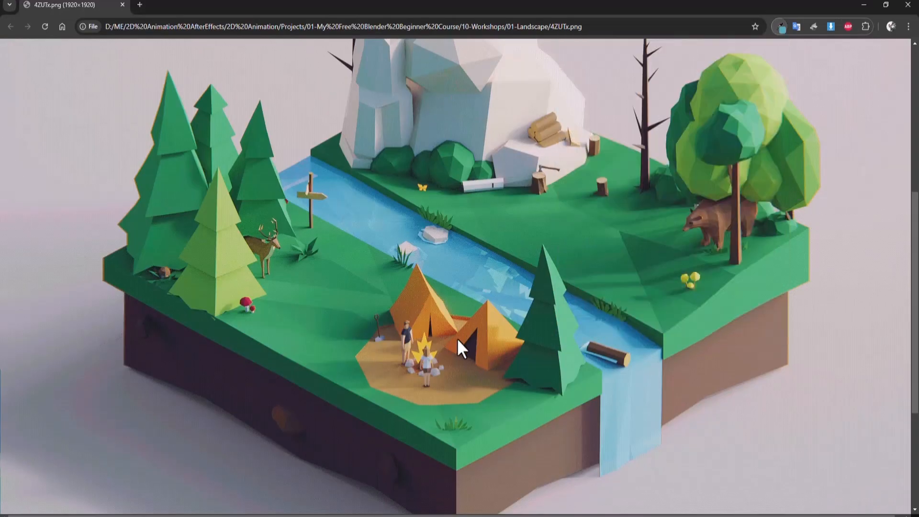
{"action": "left_click", "coordinate": [489, 317]}
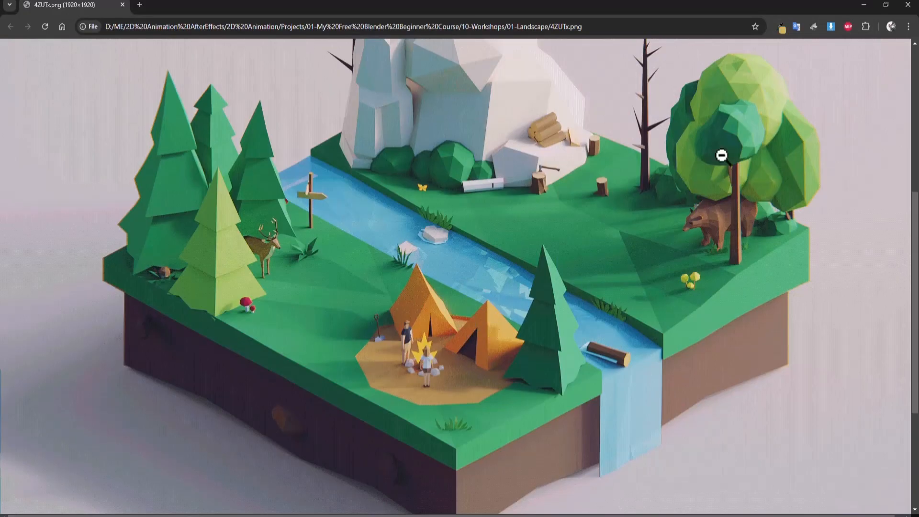
{"action": "left_click", "coordinate": [782, 28]}
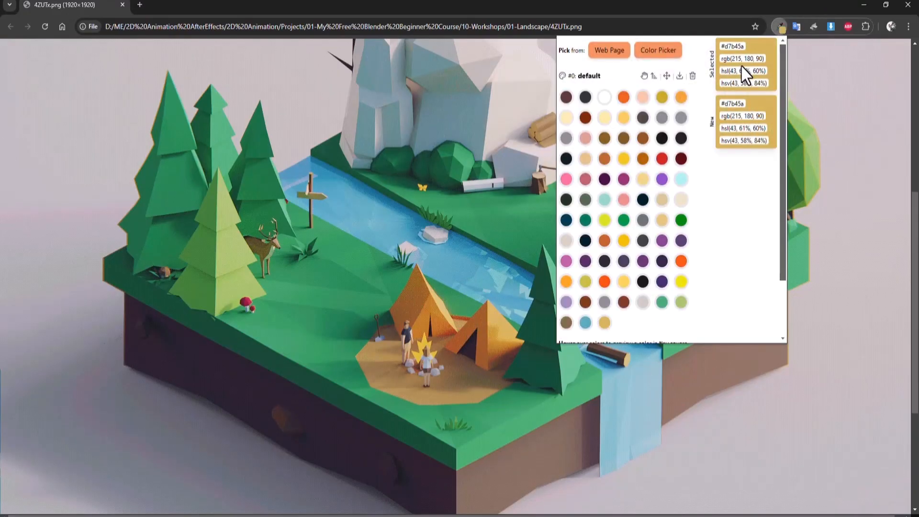
{"action": "left_click", "coordinate": [742, 58]}
{"action": "left_click", "coordinate": [862, 4]}
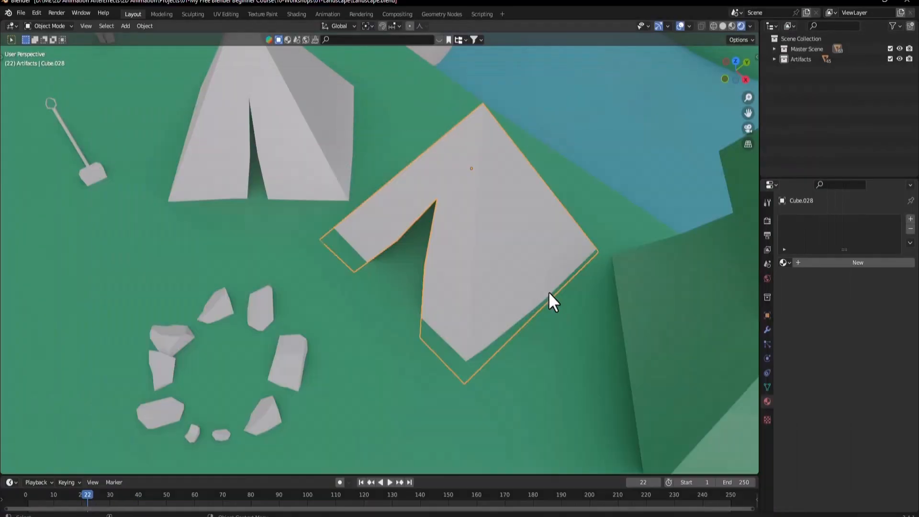
- Create a new material named Tent on the tent nearest the pine and use the copied color code as its base color
{"action": "left_click", "coordinate": [827, 263]}
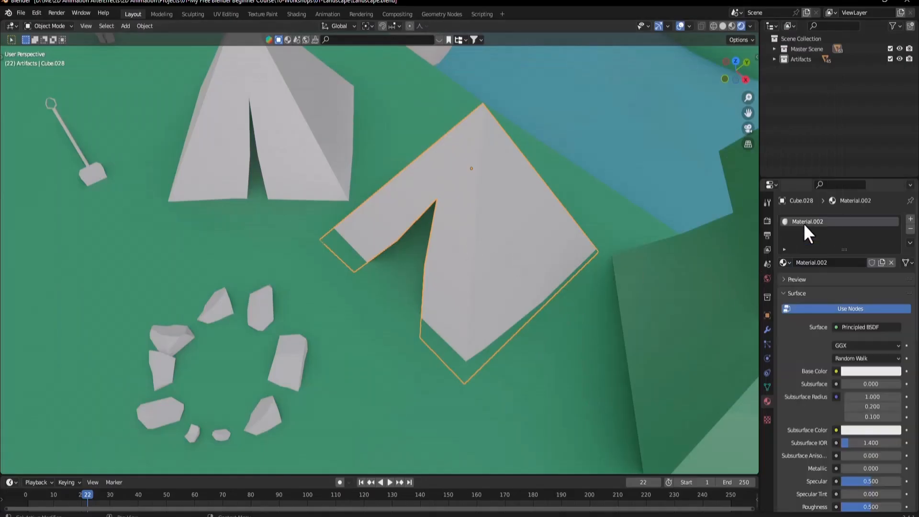
{"action": "double_click", "coordinate": [806, 221]}
{"action": "type", "text": "Tent"}
{"action": "key", "text": "Return"}
{"action": "left_click", "coordinate": [852, 371]}
{"action": "left_click", "coordinate": [869, 325]}
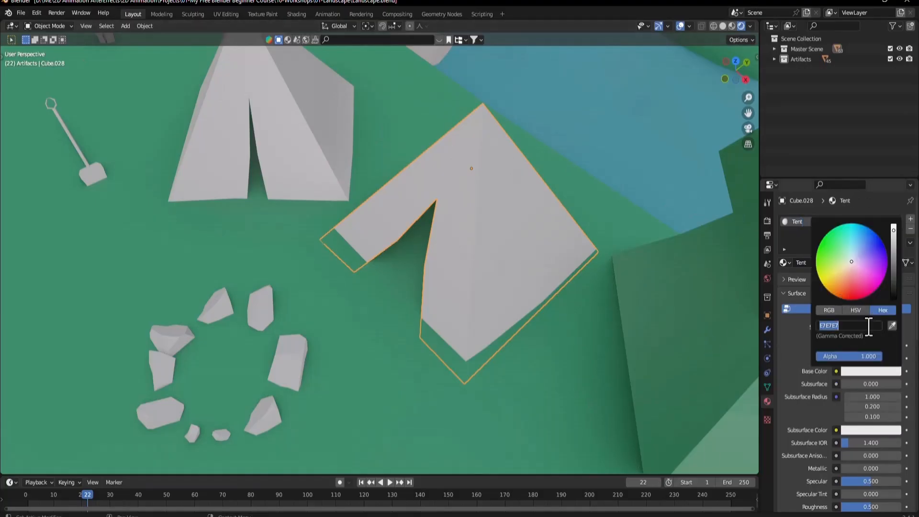
{"action": "key", "text": "ctrl+v"}
{"action": "key", "text": "Return"}
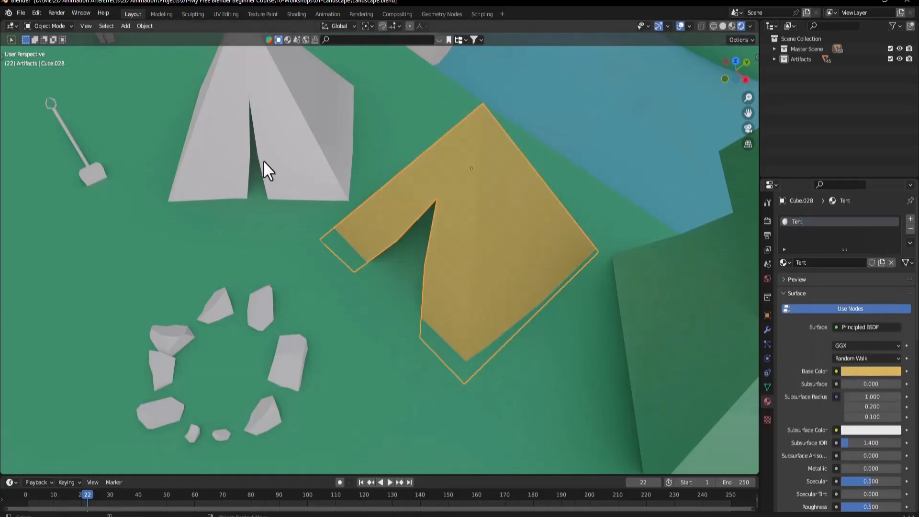
- Link the Tent material from the colored tent to the other tent nearer the shovel
{"action": "left_click", "coordinate": [280, 117]}
{"action": "left_click", "coordinate": [459, 211], "text": "shift"}
{"action": "key", "text": "ctrl+l"}
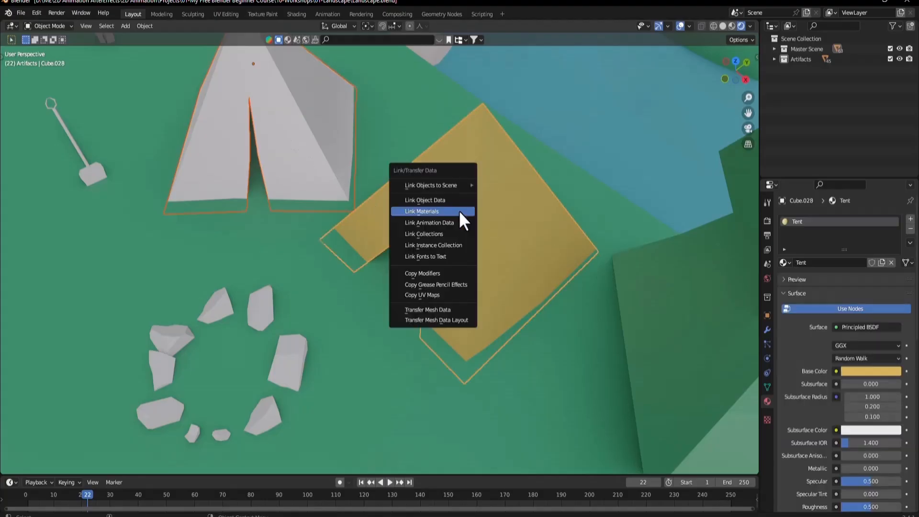
{"action": "left_click", "coordinate": [459, 210]}
{"action": "scroll", "coordinate": [457, 260], "scroll_direction": "down", "scroll_amount": 3}
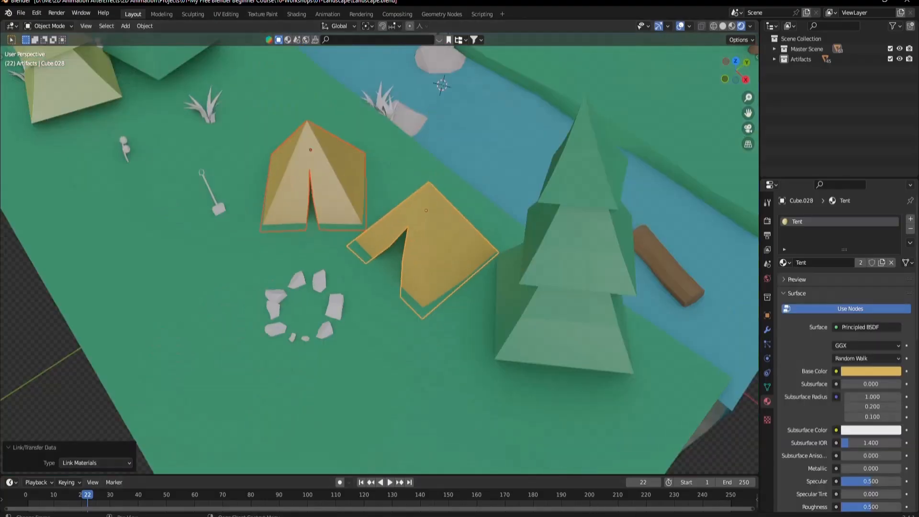
- Link the Rock material from the riverbank stone behind the tents to all the stones of the campfire ring
{"action": "left_click", "coordinate": [684, 516]}
{"action": "left_click", "coordinate": [685, 516]}
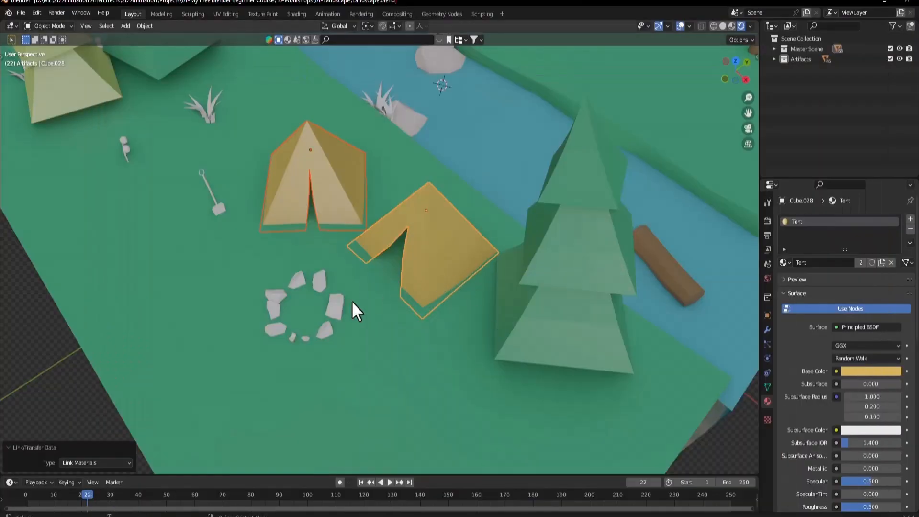
{"action": "left_click", "coordinate": [330, 308]}
{"action": "left_click", "coordinate": [321, 275], "text": "shift"}
{"action": "left_click", "coordinate": [296, 283], "text": "shift"}
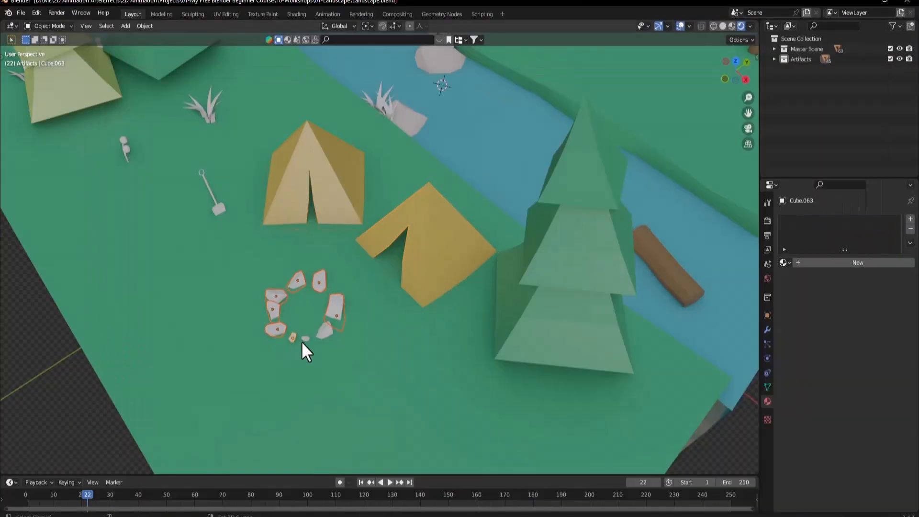
{"action": "left_click", "coordinate": [411, 115], "text": "shift"}
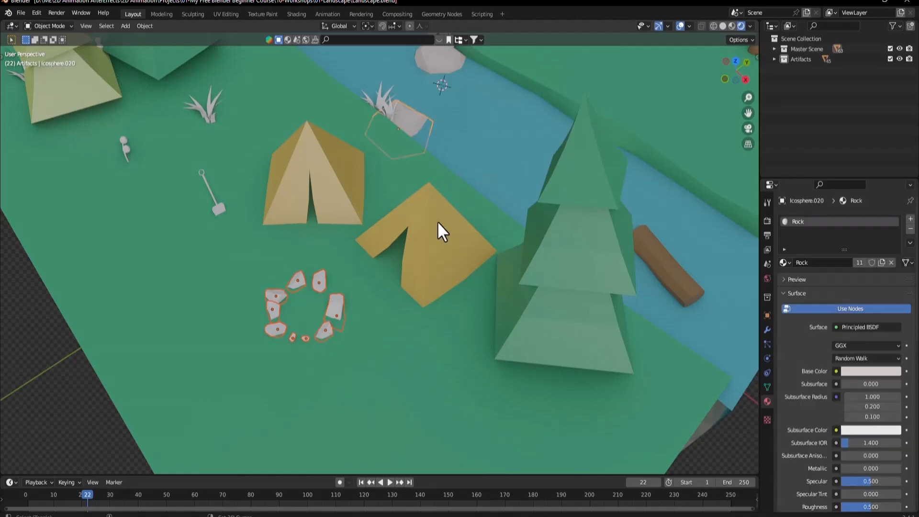
{"action": "key", "text": "ctrl+l"}
{"action": "left_click", "coordinate": [428, 225]}
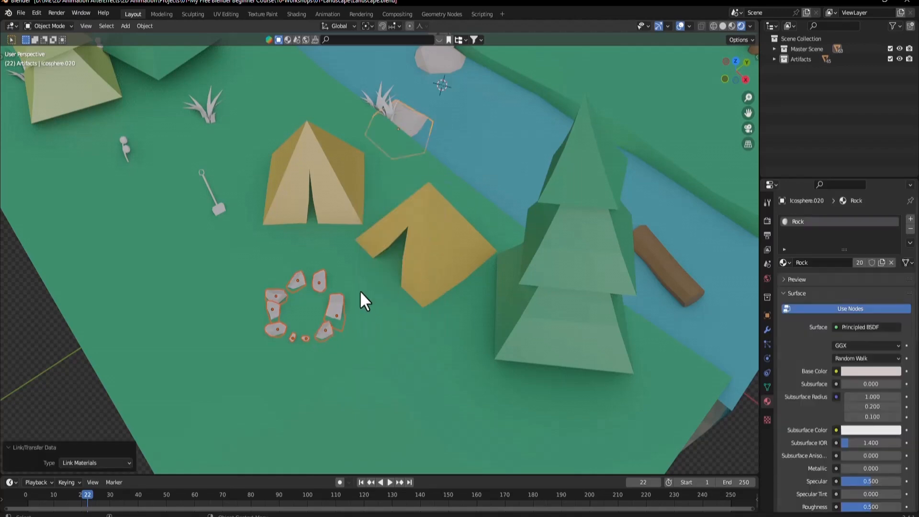
- Apply the existing Wood material to the shovel beside the tent
{"action": "middle_click_drag", "start_coordinate": [274, 247], "coordinate": [358, 264], "text": "shift"}
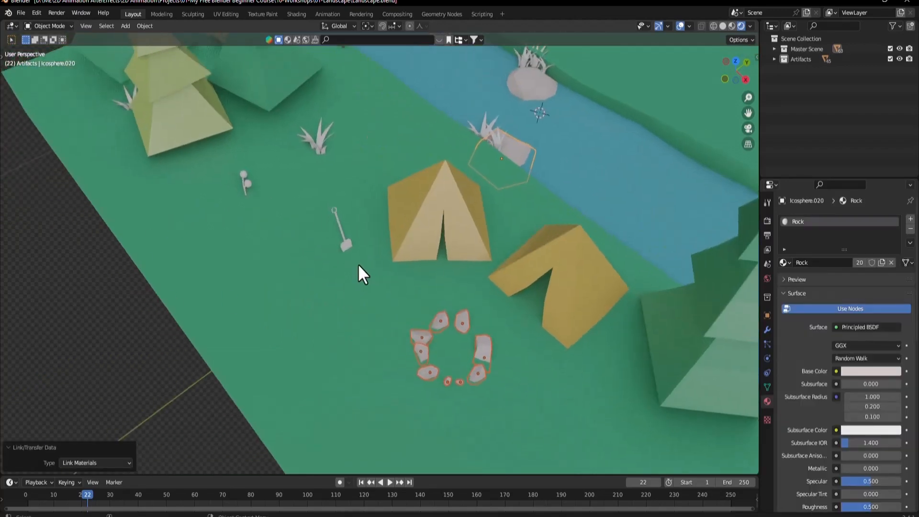
{"action": "scroll", "coordinate": [357, 262], "scroll_direction": "up", "scroll_amount": 5}
{"action": "left_click", "coordinate": [301, 237]}
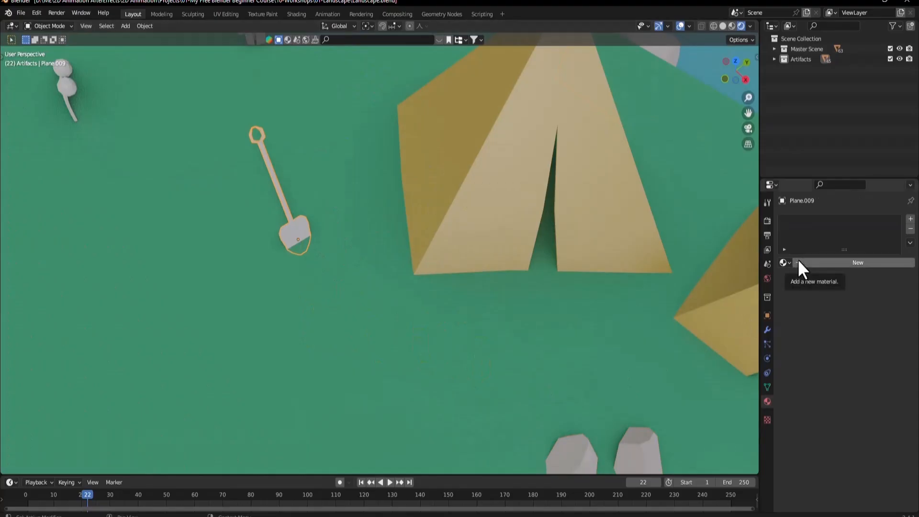
{"action": "mouse_move", "coordinate": [725, 491]}
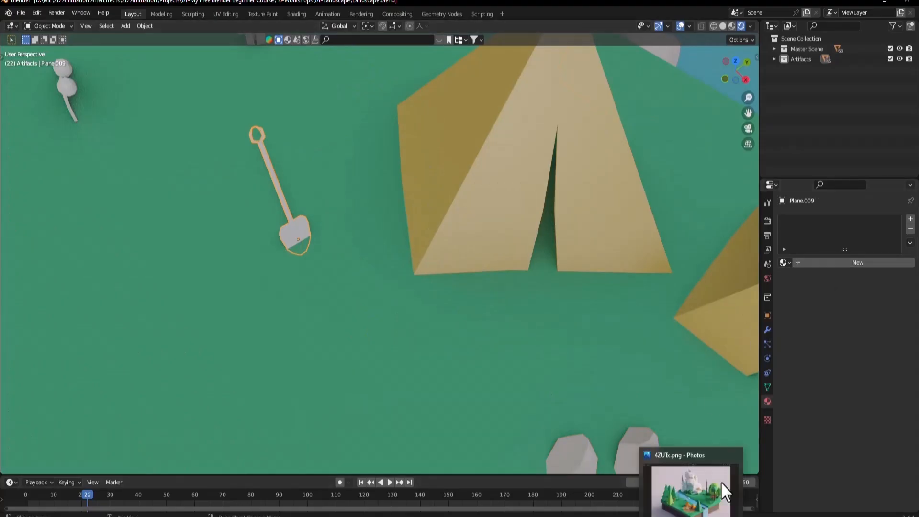
{"action": "left_click", "coordinate": [785, 262]}
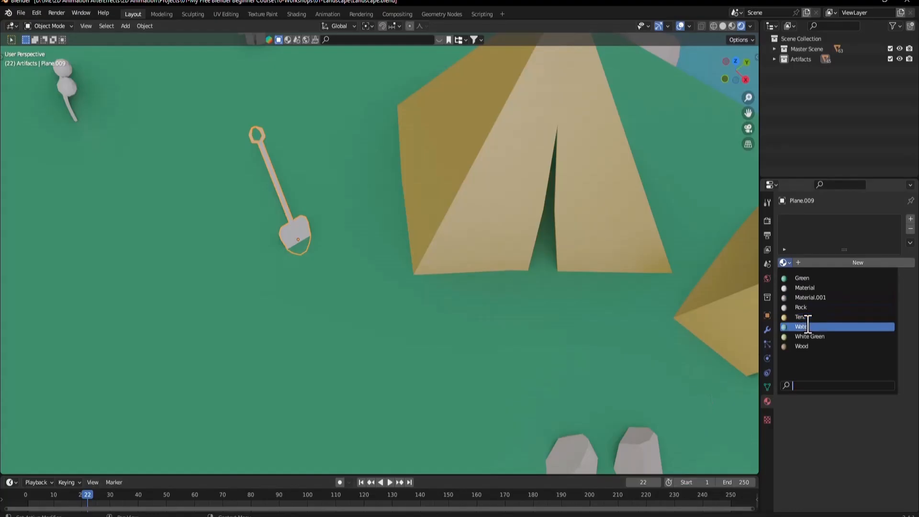
{"action": "left_click", "coordinate": [802, 346]}
- Enter Edit Mode on the shovel, isolate it in local view and select all the faces of its blade
{"action": "key", "text": "Tab"}
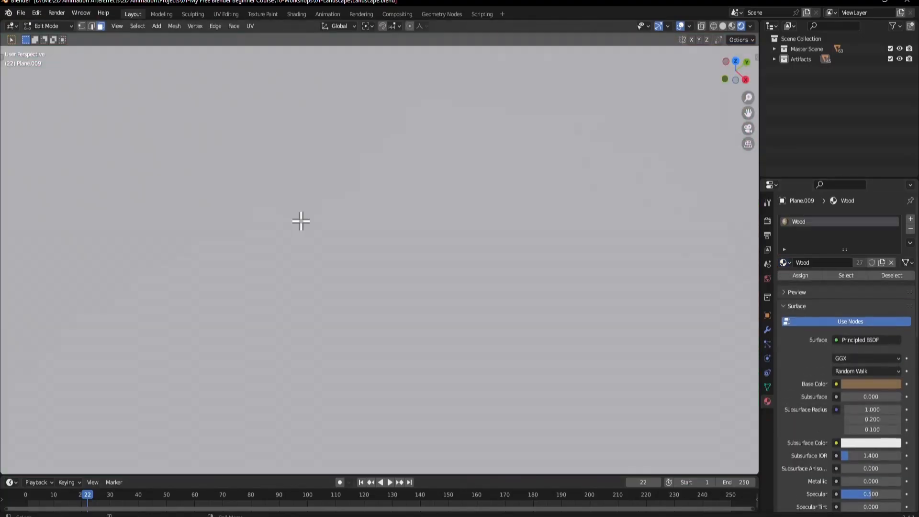
{"action": "left_click", "coordinate": [105, 180]}
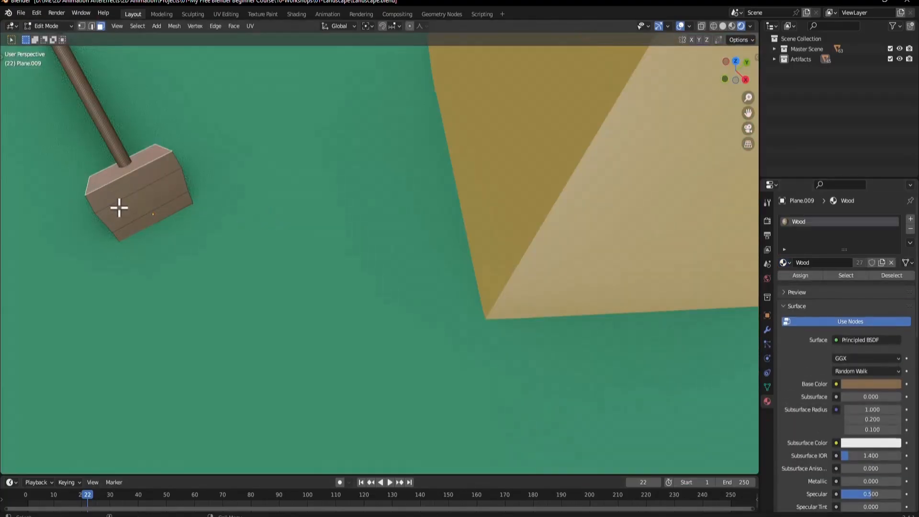
{"action": "left_click", "coordinate": [121, 195], "text": "shift"}
{"action": "left_click", "coordinate": [128, 212], "text": "shift"}
{"action": "left_click", "coordinate": [136, 228], "text": "shift"}
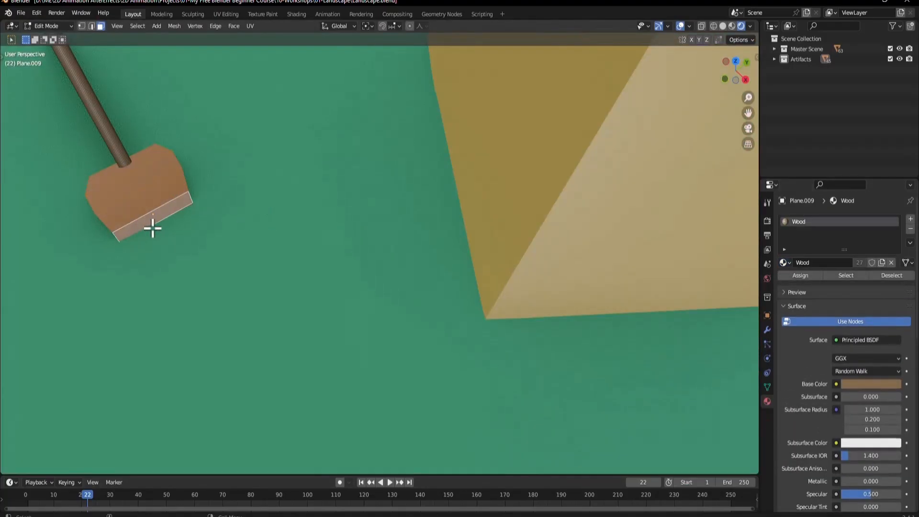
{"action": "key", "text": "KP_Divide"}
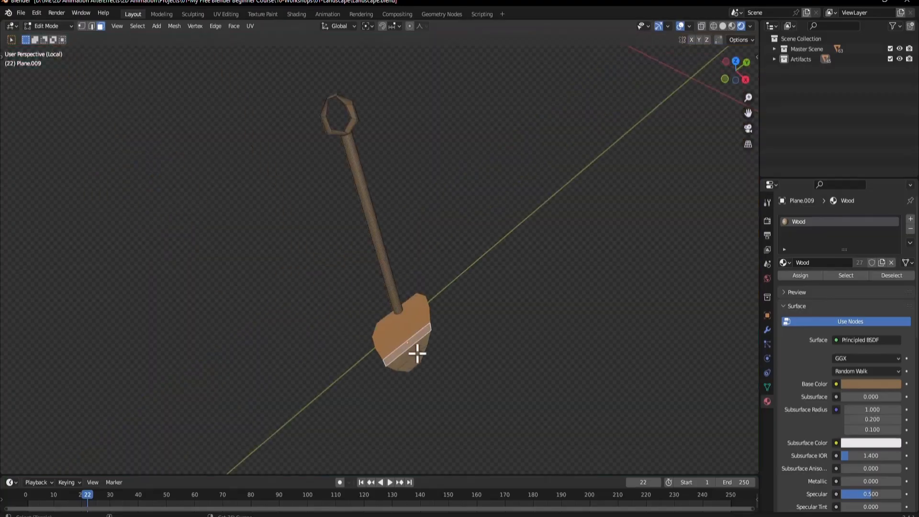
{"action": "left_click", "coordinate": [417, 354], "text": "shift"}
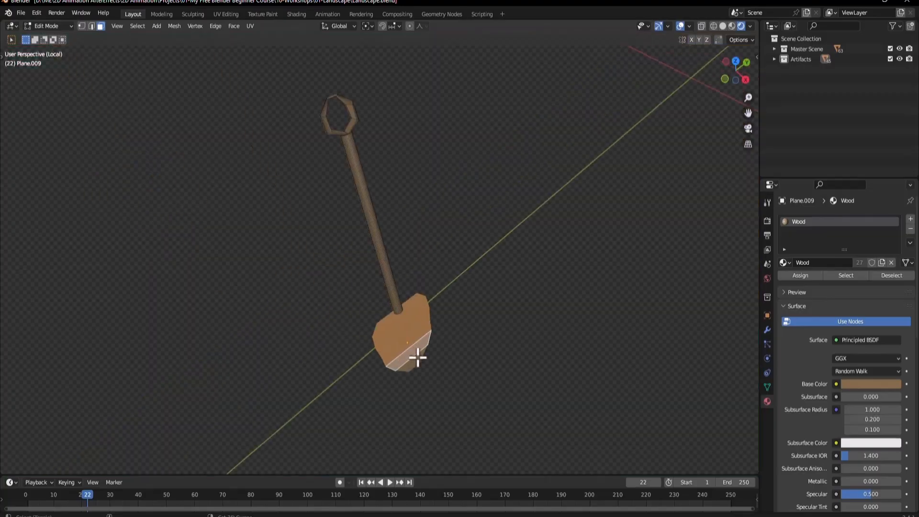
- Swap the shovel's material to Material.001, rename that material Steel, and set the slot back to Wood
{"action": "left_click", "coordinate": [785, 262]}
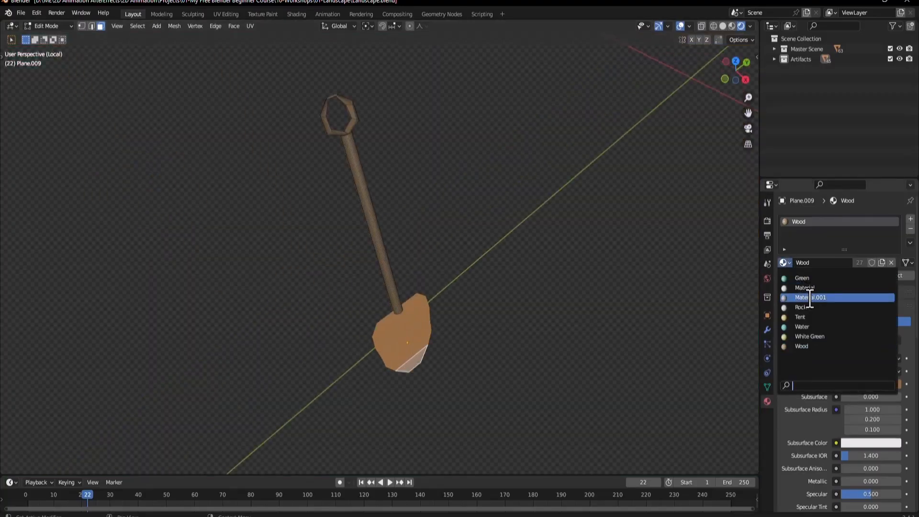
{"action": "left_click", "coordinate": [810, 298]}
{"action": "double_click", "coordinate": [813, 222]}
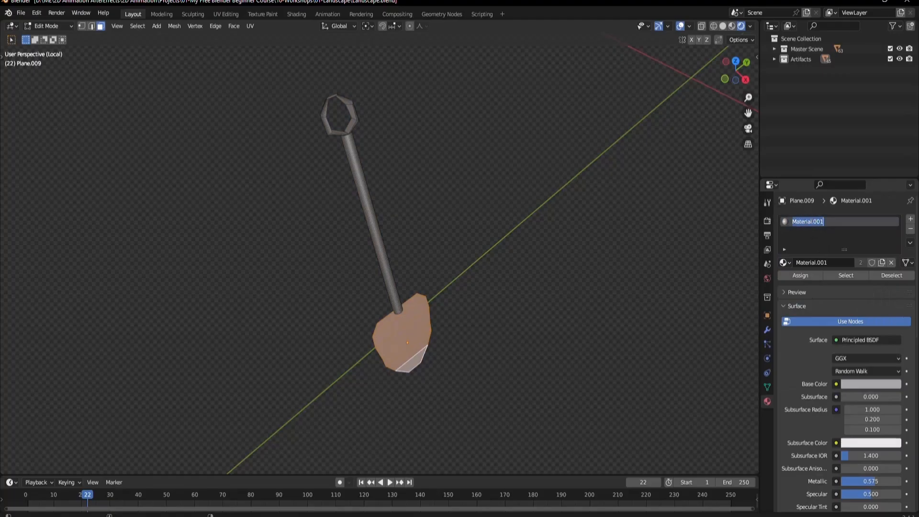
{"action": "type", "text": "Steel"}
{"action": "key", "text": "Return"}
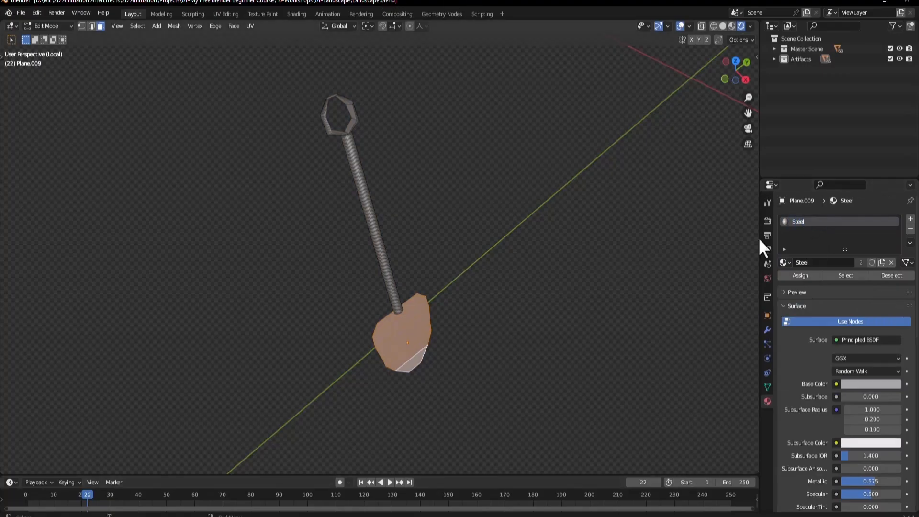
{"action": "left_click", "coordinate": [785, 263]}
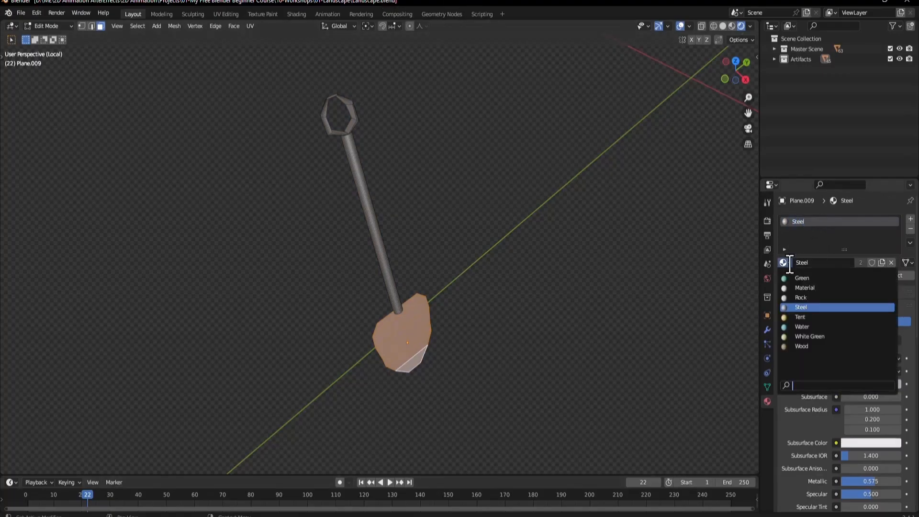
{"action": "left_click", "coordinate": [804, 347]}
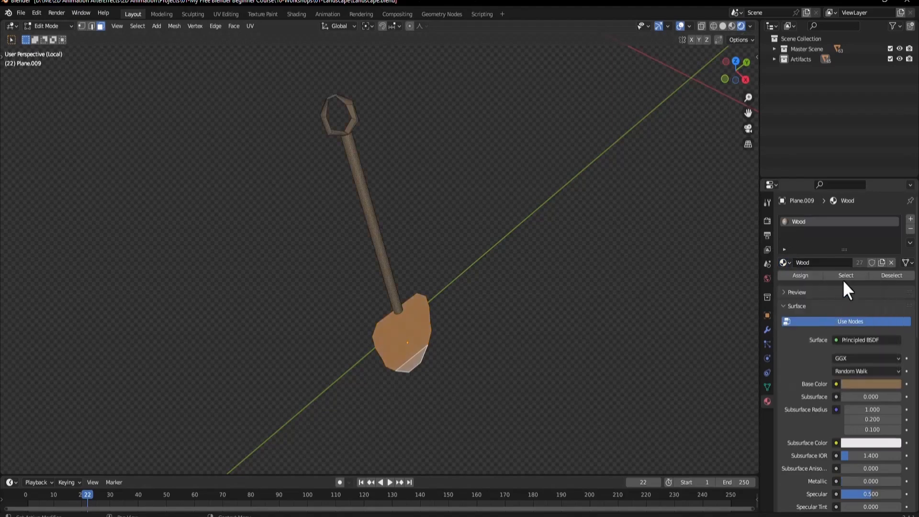
- Add a second material slot with Steel to the shovel, assign it to the selected blade faces, and return to the full scene
{"action": "left_click", "coordinate": [910, 219]}
{"action": "left_click", "coordinate": [785, 282]}
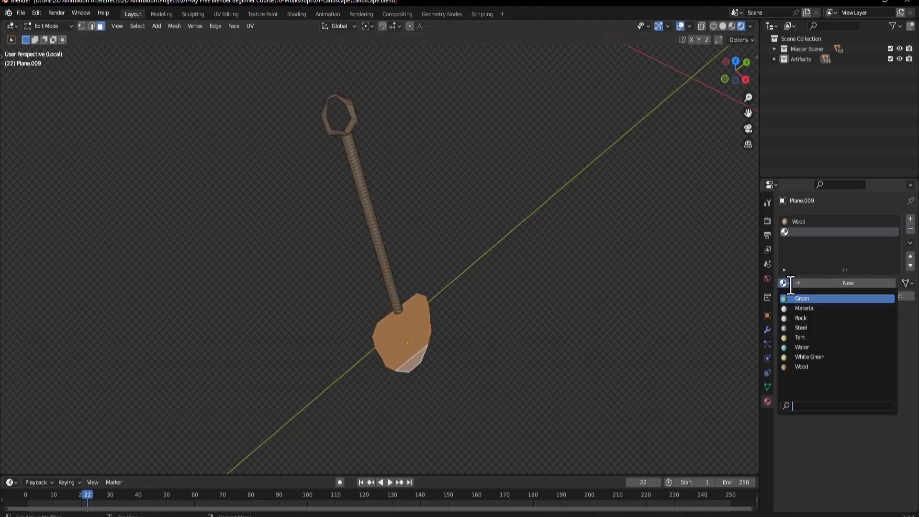
{"action": "left_click", "coordinate": [806, 328]}
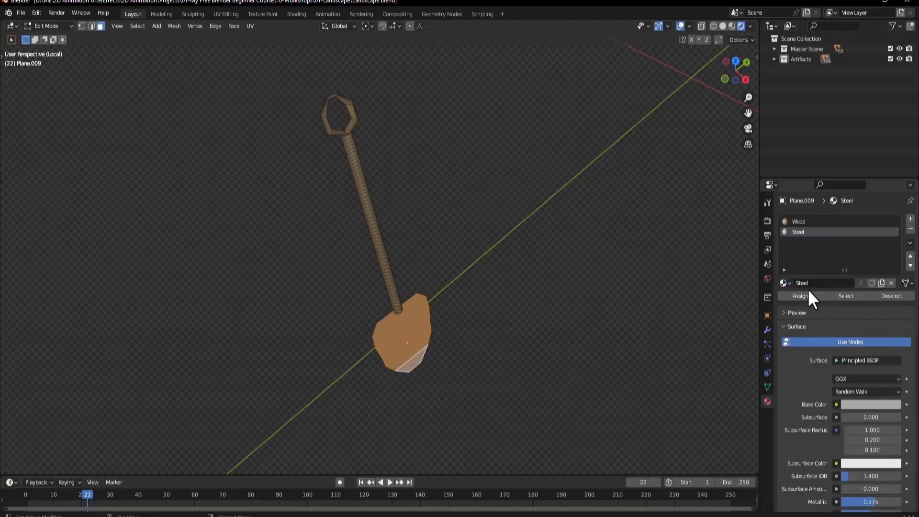
{"action": "left_click", "coordinate": [811, 294]}
{"action": "key", "text": "Tab"}
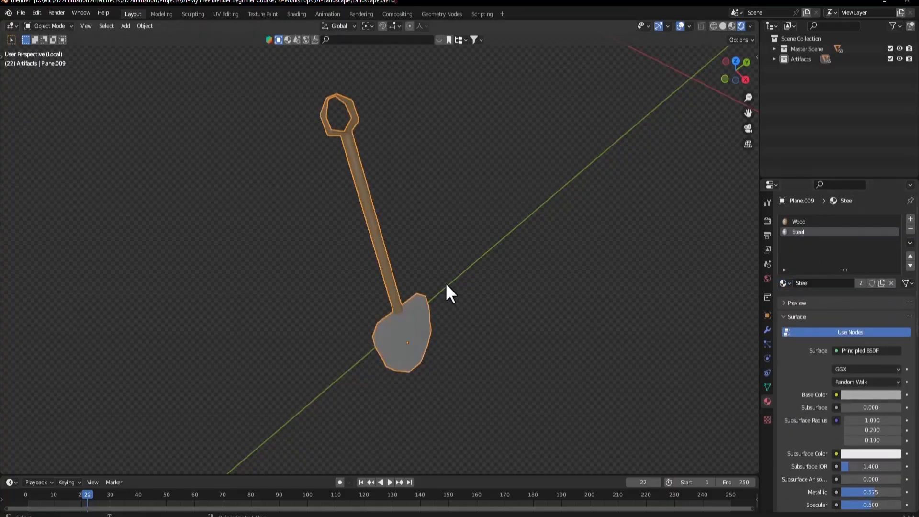
{"action": "key", "text": "KP_Divide"}
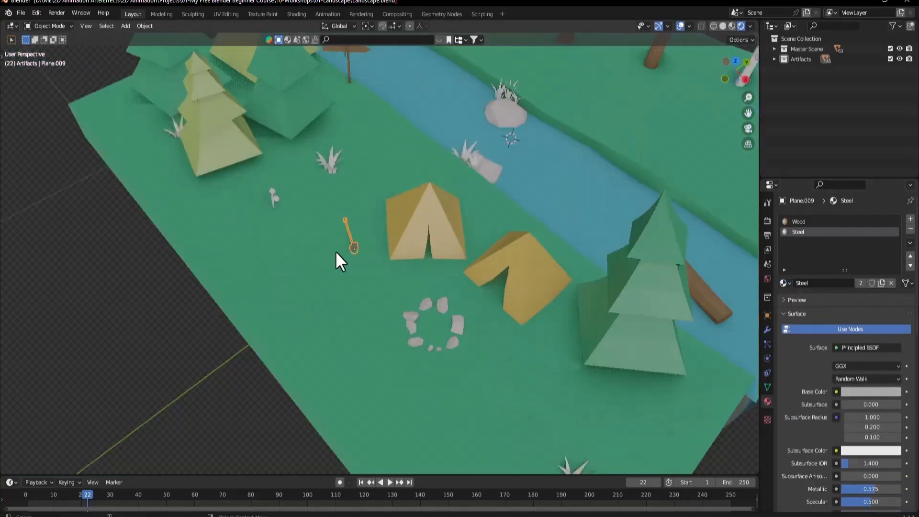
- Apply the existing Green material to the grass tuft between the pines and the tents
{"action": "left_click", "coordinate": [211, 322]}
{"action": "scroll", "coordinate": [330, 289], "scroll_direction": "up", "scroll_amount": 4}
{"action": "scroll", "coordinate": [354, 287], "scroll_direction": "down", "scroll_amount": 3}
{"action": "middle_click_drag", "start_coordinate": [368, 260], "coordinate": [391, 330], "text": "shift"}
{"action": "scroll", "coordinate": [345, 227], "scroll_direction": "up", "scroll_amount": 5}
{"action": "left_click", "coordinate": [333, 206]}
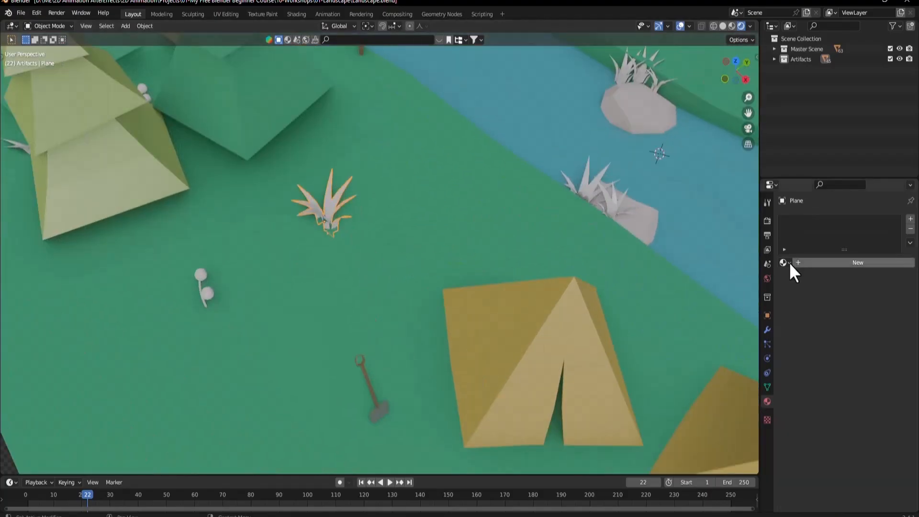
{"action": "left_click", "coordinate": [786, 263]}
{"action": "left_click", "coordinate": [802, 278]}
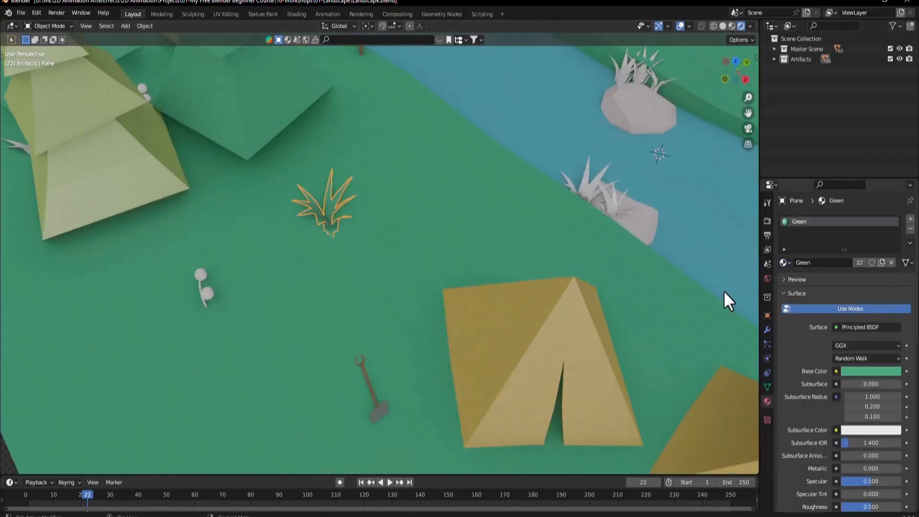
- Link the Green material from that tuft to the grass tufts at the river rocks, by the pines and by the round trees
{"action": "left_click", "coordinate": [591, 176]}
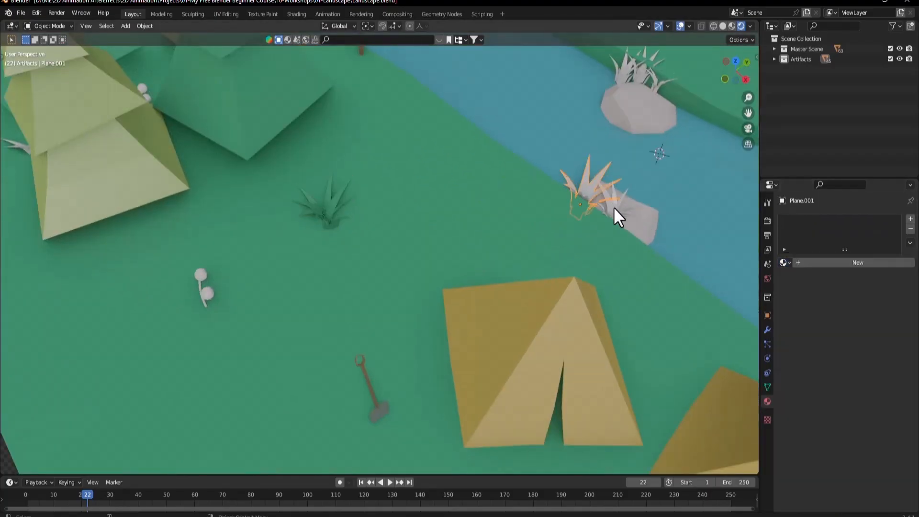
{"action": "left_click", "coordinate": [629, 69], "text": "shift"}
{"action": "middle_click_drag", "start_coordinate": [415, 240], "coordinate": [410, 226]}
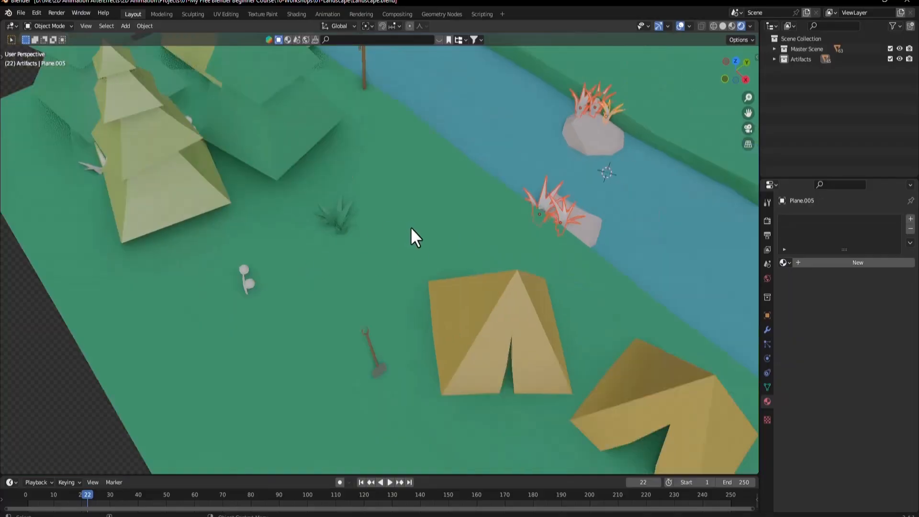
{"action": "scroll", "coordinate": [410, 226], "scroll_direction": "down", "scroll_amount": 3}
{"action": "middle_click_drag", "start_coordinate": [581, 194], "coordinate": [202, 268]}
{"action": "middle_click_drag", "start_coordinate": [570, 301], "coordinate": [503, 191]}
{"action": "left_click", "coordinate": [206, 213], "text": "shift"}
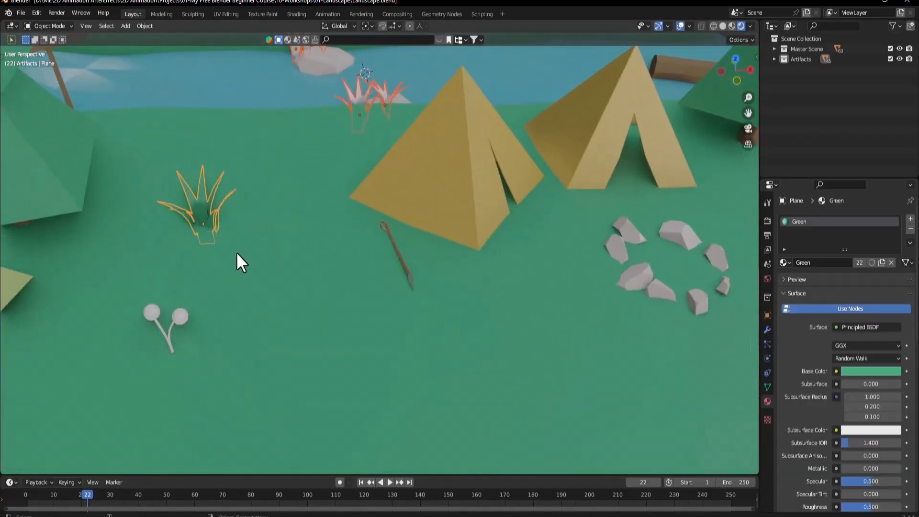
{"action": "key", "text": "ctrl+l"}
{"action": "left_click", "coordinate": [238, 252]}
{"action": "scroll", "coordinate": [364, 262], "scroll_direction": "down", "scroll_amount": 5}
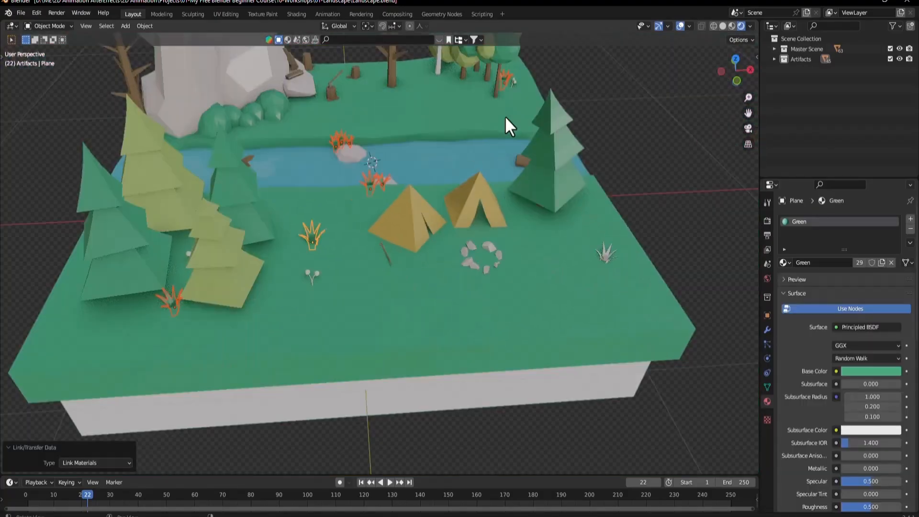
- Link the Wood material from the bare tree to the uncolored trunk beside the round trees
{"action": "middle_click_drag", "start_coordinate": [504, 115], "coordinate": [368, 174]}
{"action": "scroll", "coordinate": [368, 174], "scroll_direction": "up", "scroll_amount": 6}
{"action": "left_click", "coordinate": [390, 162]}
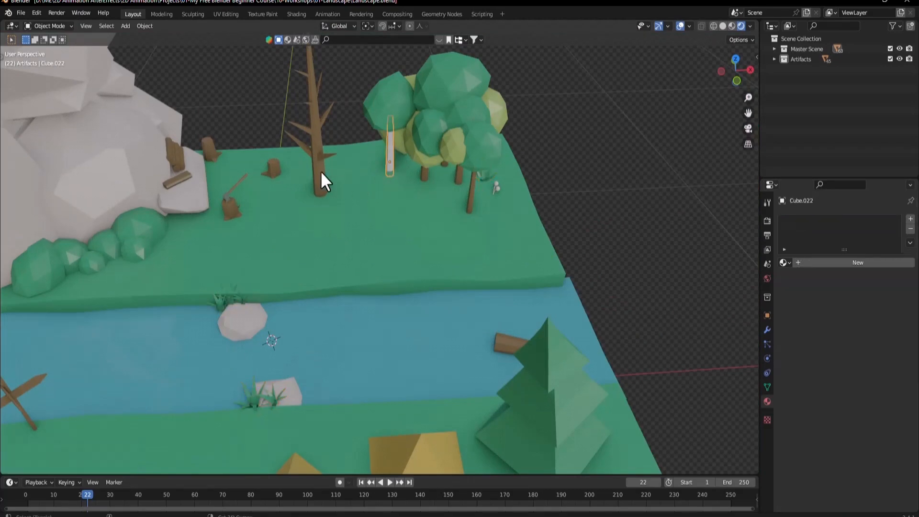
{"action": "left_click", "coordinate": [320, 171], "text": "shift"}
{"action": "key", "text": "ctrl+l"}
{"action": "left_click", "coordinate": [331, 192]}
{"action": "scroll", "coordinate": [410, 174], "scroll_direction": "down", "scroll_amount": 5}
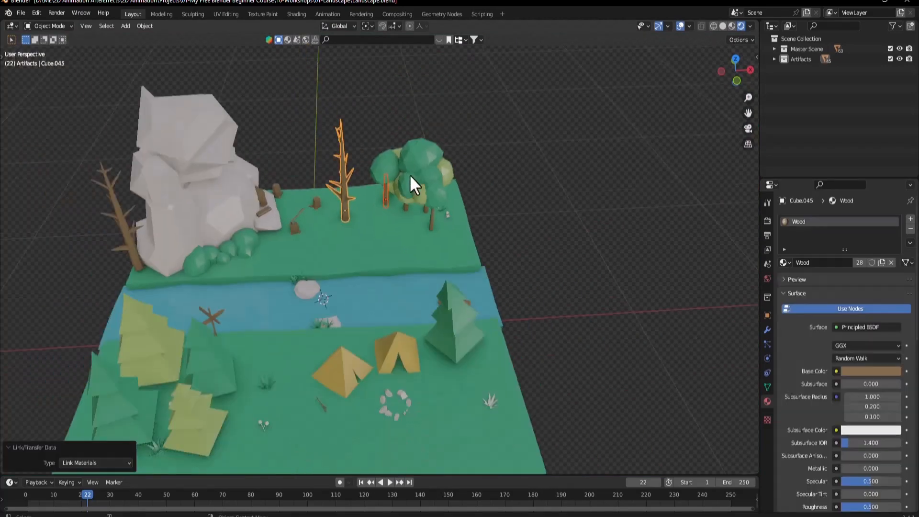
- Link the Green material from the tuft near the shovel to the uncolored grass tuft at the front corner of the ground
{"action": "middle_click_drag", "start_coordinate": [409, 175], "coordinate": [402, 249]}
{"action": "scroll", "coordinate": [348, 271], "scroll_direction": "up", "scroll_amount": 4}
{"action": "scroll", "coordinate": [393, 323], "scroll_direction": "up", "scroll_amount": 2}
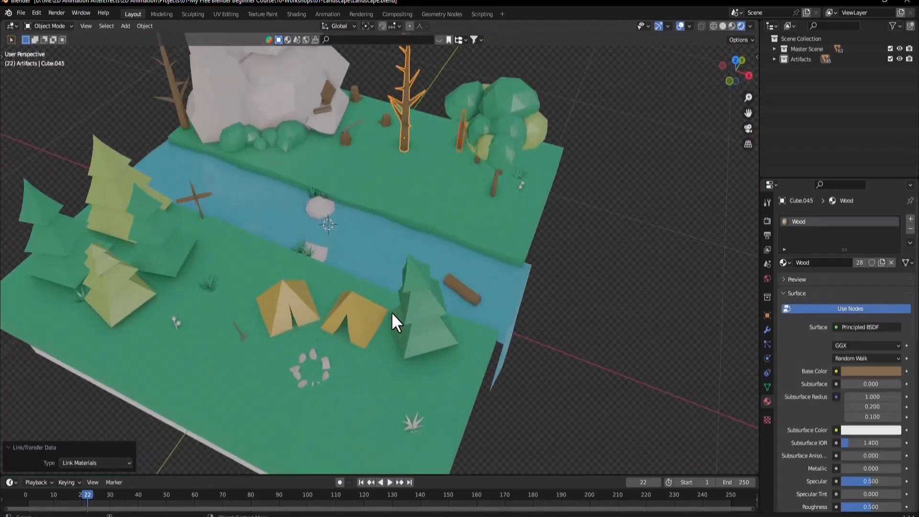
{"action": "left_click", "coordinate": [412, 424]}
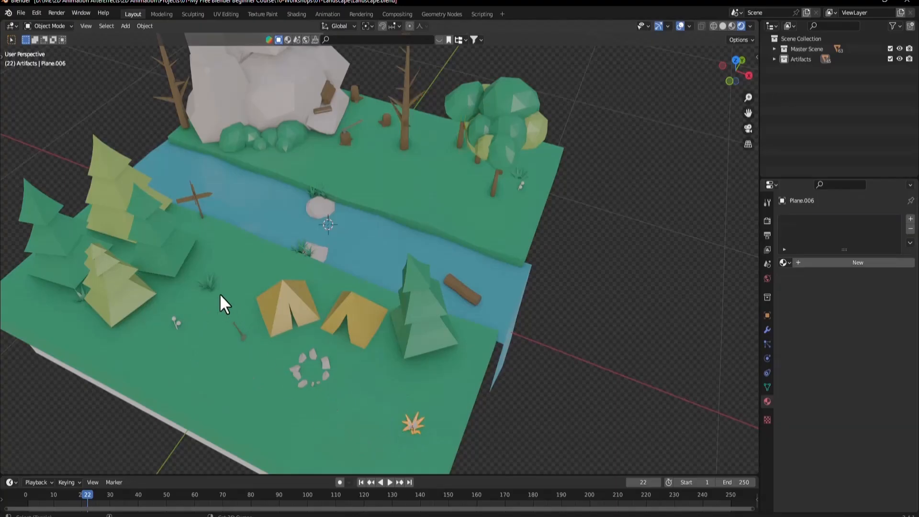
{"action": "left_click", "coordinate": [209, 283], "text": "shift"}
{"action": "key", "text": "ctrl+l"}
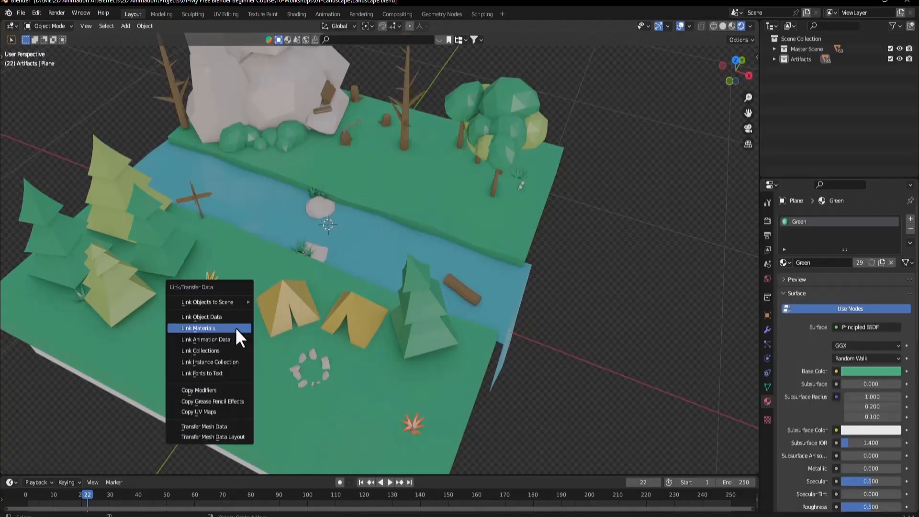
{"action": "left_click", "coordinate": [235, 327]}
- Create a material named red on one ball of the small plant near the shovel and give it a pinkish-red base color
{"action": "scroll", "coordinate": [193, 342], "scroll_direction": "up", "scroll_amount": 5}
{"action": "middle_click_drag", "start_coordinate": [401, 211], "coordinate": [478, 231], "text": "shift"}
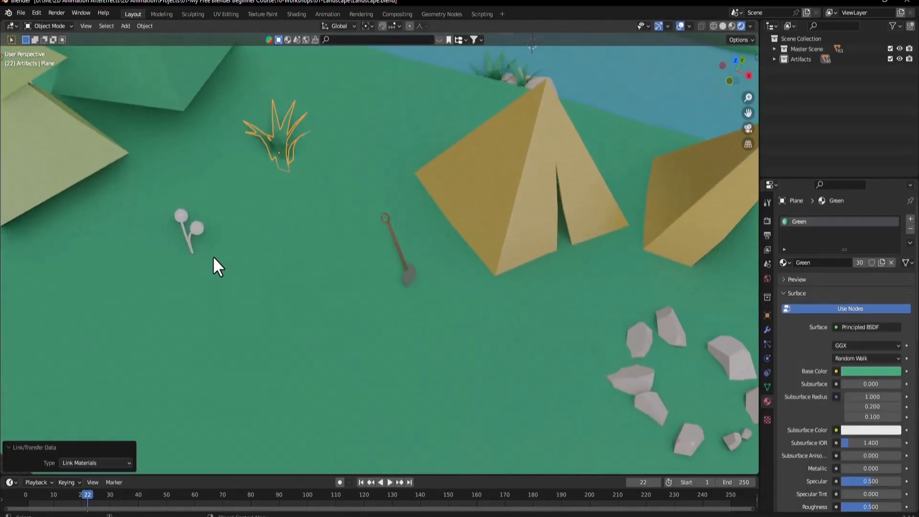
{"action": "left_click", "coordinate": [190, 245]}
{"action": "left_click", "coordinate": [195, 224]}
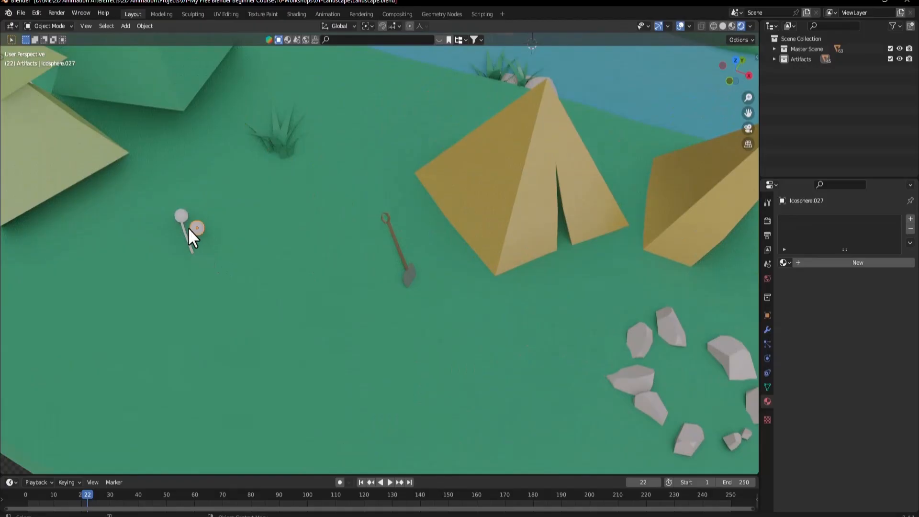
{"action": "left_click", "coordinate": [802, 263]}
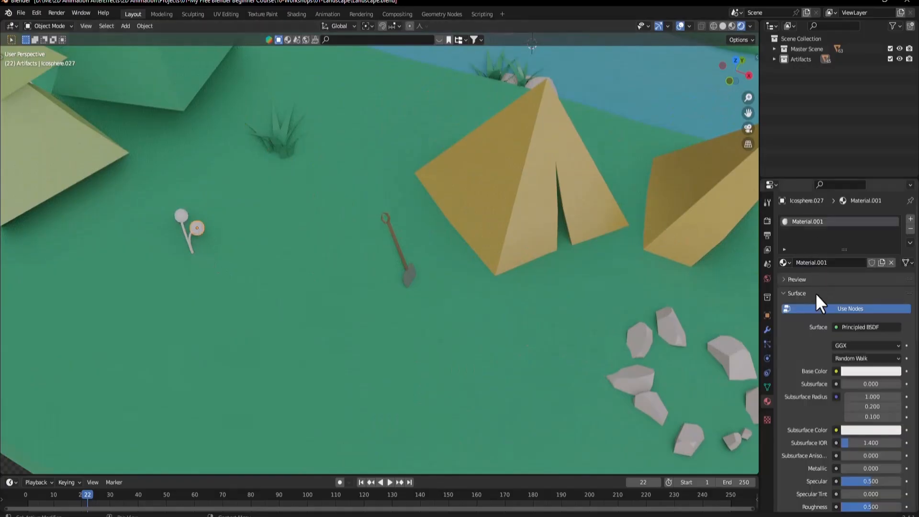
{"action": "double_click", "coordinate": [806, 222]}
{"action": "type", "text": "red"}
{"action": "key", "text": "Return"}
{"action": "left_click", "coordinate": [868, 372]}
{"action": "mouse_move", "coordinate": [865, 277]}
{"action": "left_mouse_down"}
{"action": "mouse_move", "coordinate": [852, 281]}
{"action": "mouse_move", "coordinate": [862, 294]}
{"action": "left_mouse_up"}
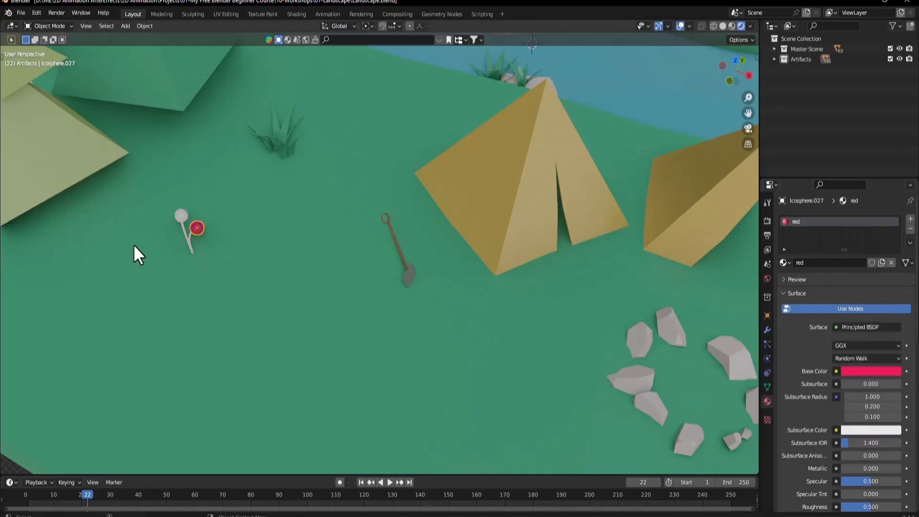
- Link the red material to the other ball of the small plant near the shovel
{"action": "left_click", "coordinate": [182, 218]}
{"action": "left_click", "coordinate": [199, 229], "text": "shift"}
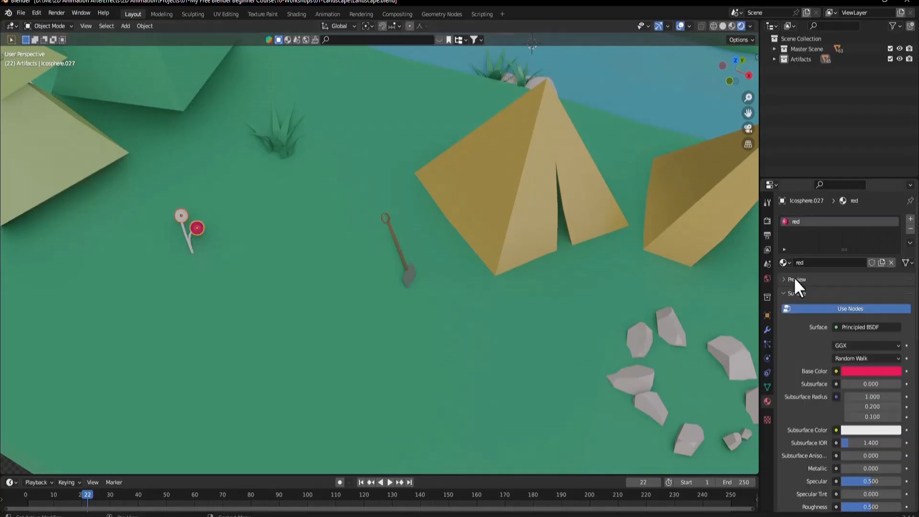
{"action": "key", "text": "ctrl+l"}
{"action": "left_click", "coordinate": [520, 267]}
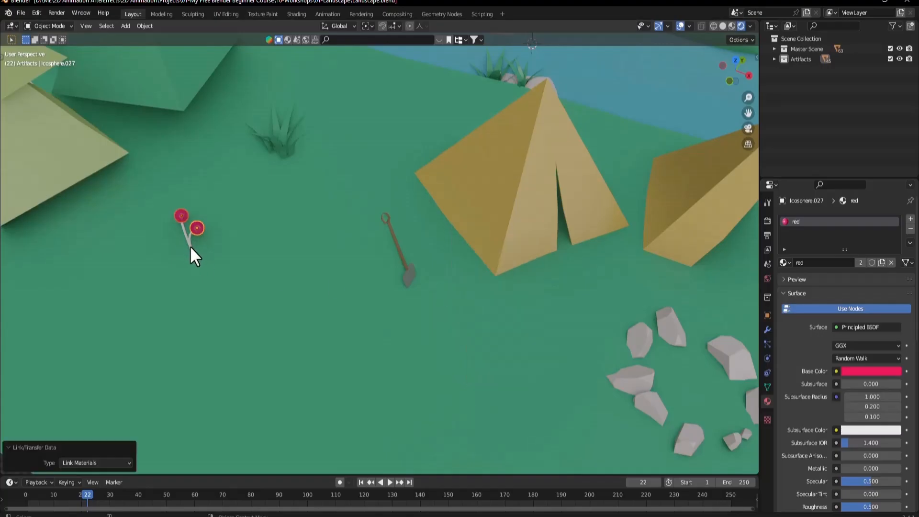
- Select the small plant's stem and check the reference image 4ZUTx.png for its color
{"action": "left_click", "coordinate": [186, 234]}
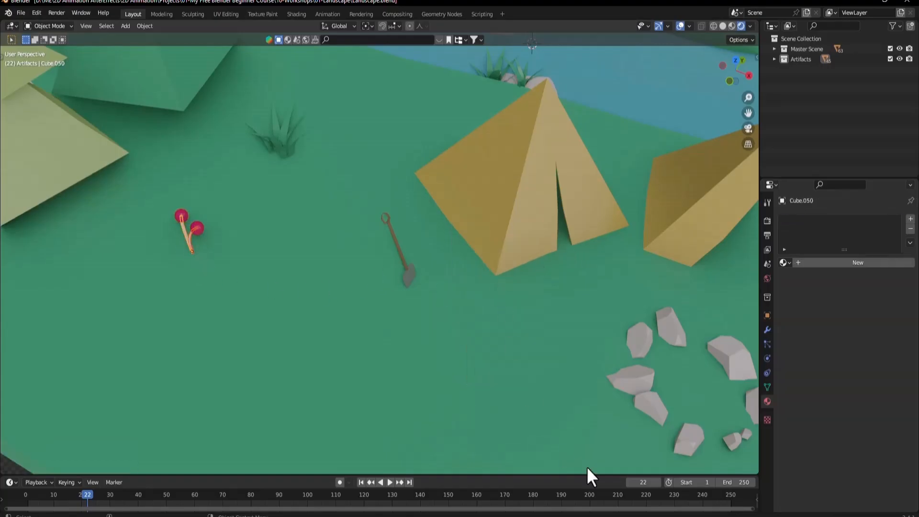
{"action": "left_click", "coordinate": [594, 516]}
{"action": "left_click", "coordinate": [594, 516]}
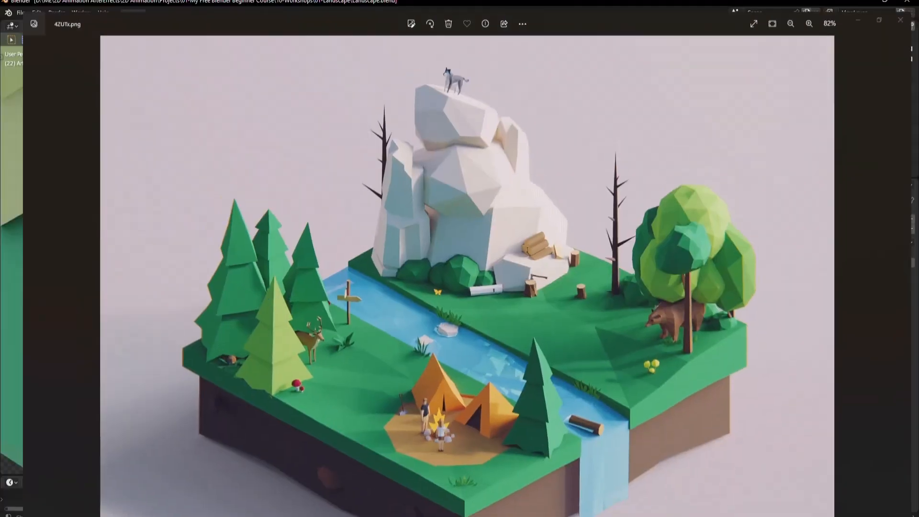
{"action": "left_click", "coordinate": [297, 294]}
{"action": "scroll", "coordinate": [376, 281], "scroll_direction": "down", "scroll_amount": 8}
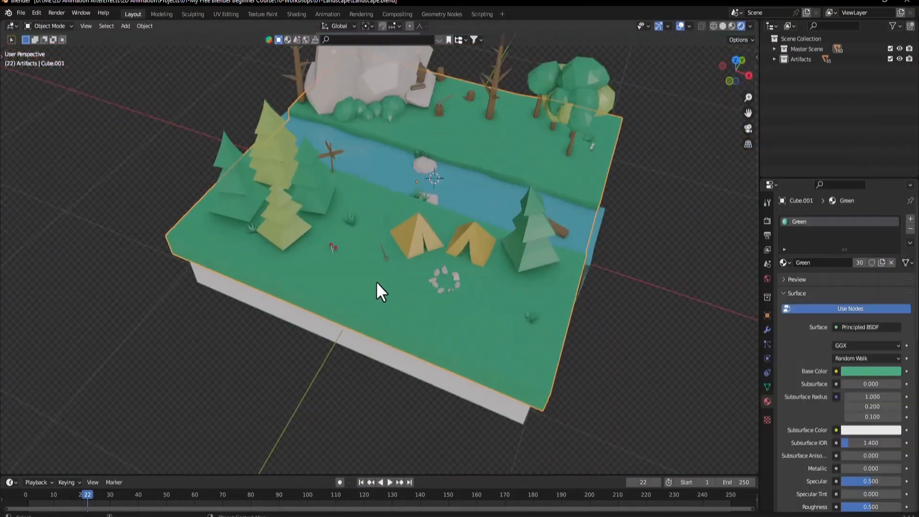
{"action": "scroll", "coordinate": [431, 296], "scroll_direction": "up", "scroll_amount": 3}
{"action": "scroll", "coordinate": [478, 302], "scroll_direction": "up", "scroll_amount": 3}
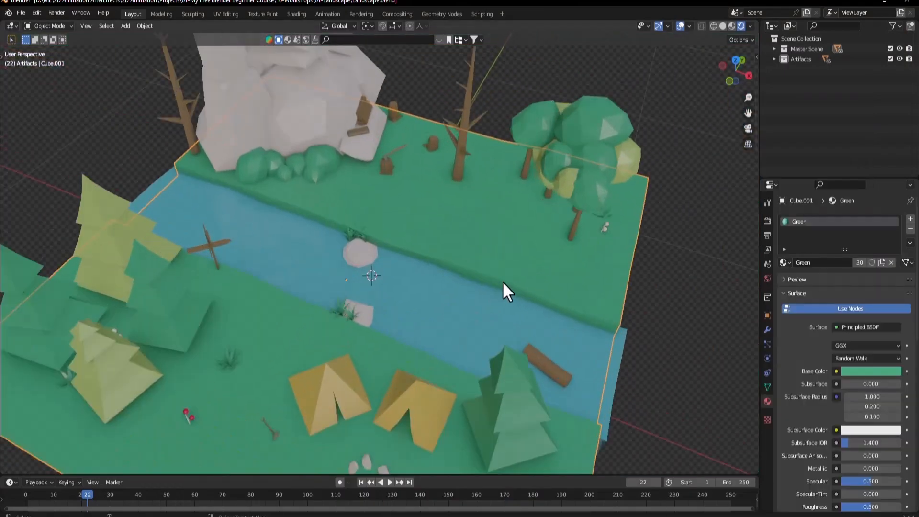
- Link the red material from the plant near the shovel to the balls of the small plant beside the round trees
{"action": "left_click", "coordinate": [606, 229]}
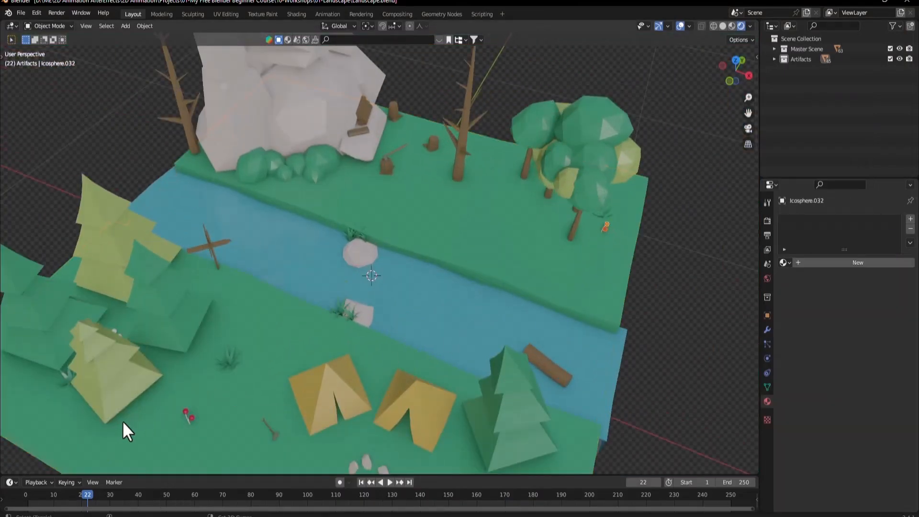
{"action": "left_click", "coordinate": [184, 414]}
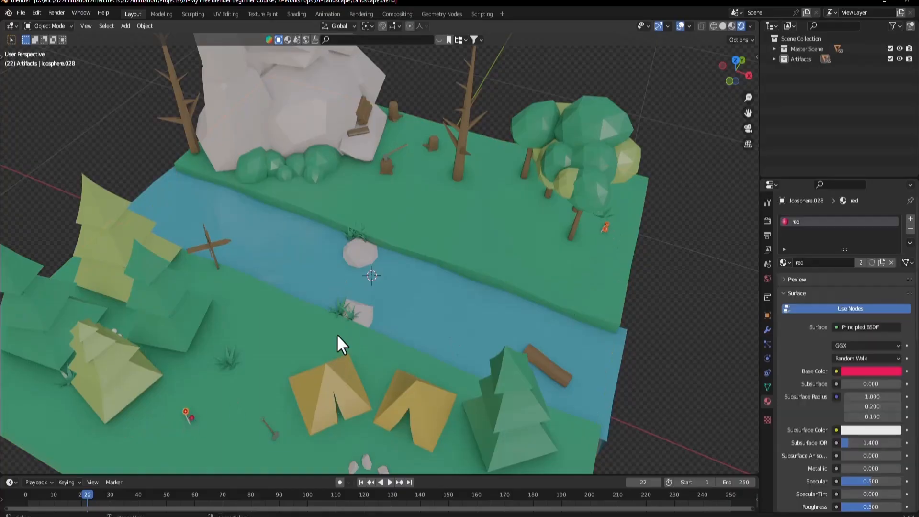
{"action": "key", "text": "ctrl+l"}
{"action": "left_click", "coordinate": [338, 401]}
{"action": "middle_click_drag", "start_coordinate": [677, 328], "coordinate": [451, 312]}
{"action": "middle_click_drag", "start_coordinate": [442, 256], "coordinate": [435, 400], "text": "shift"}
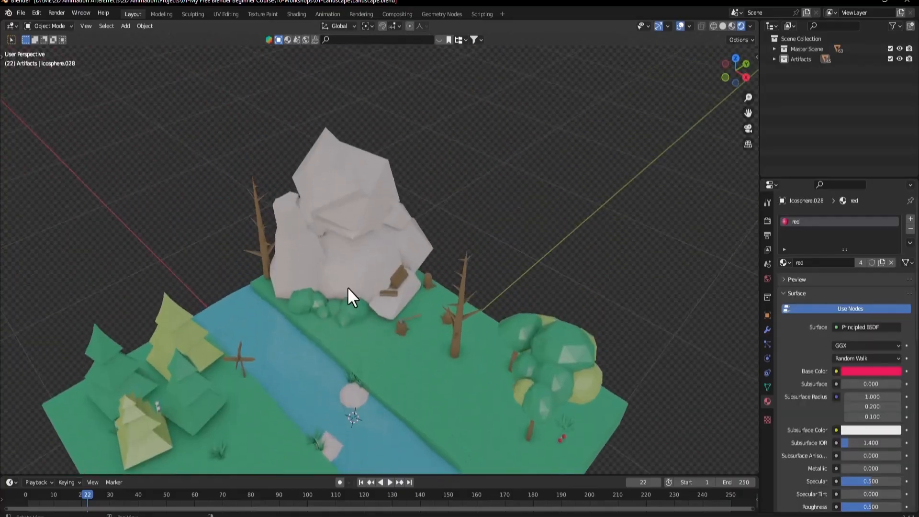
{"action": "middle_click_drag", "start_coordinate": [342, 305], "coordinate": [363, 216], "text": "shift"}
{"action": "scroll", "coordinate": [350, 277], "scroll_direction": "down", "scroll_amount": 3}
{"action": "scroll", "coordinate": [351, 282], "scroll_direction": "up", "scroll_amount": 5}
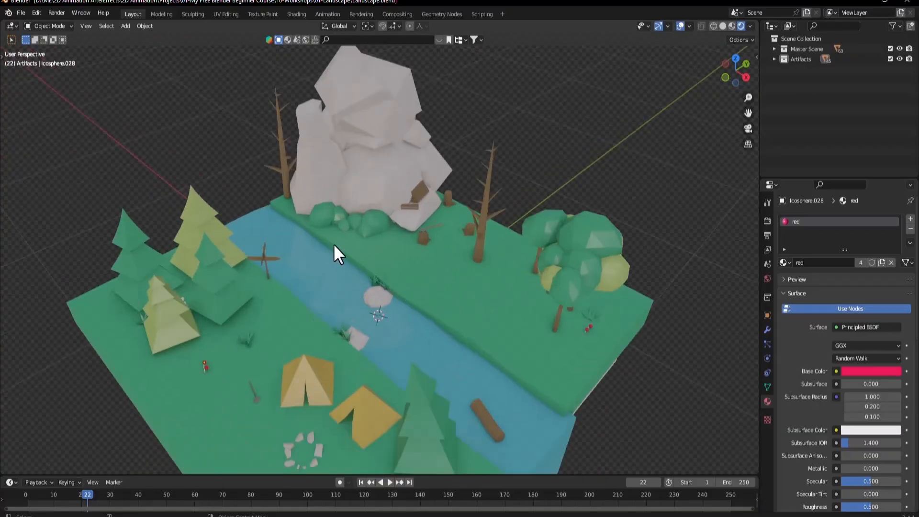
- Compare the colored landscape with the reference image 4ZUTx.png
{"action": "key", "text": "alt+Tab"}
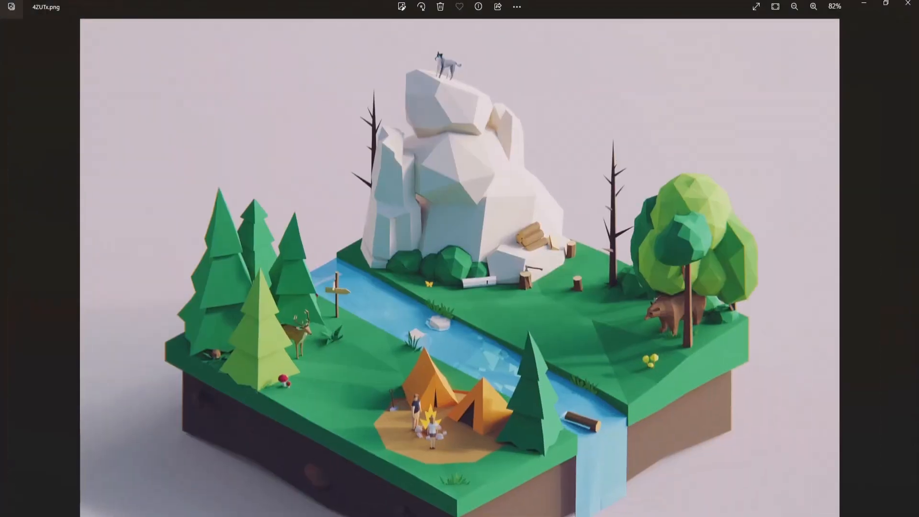
{"action": "key", "text": "alt+Tab"}
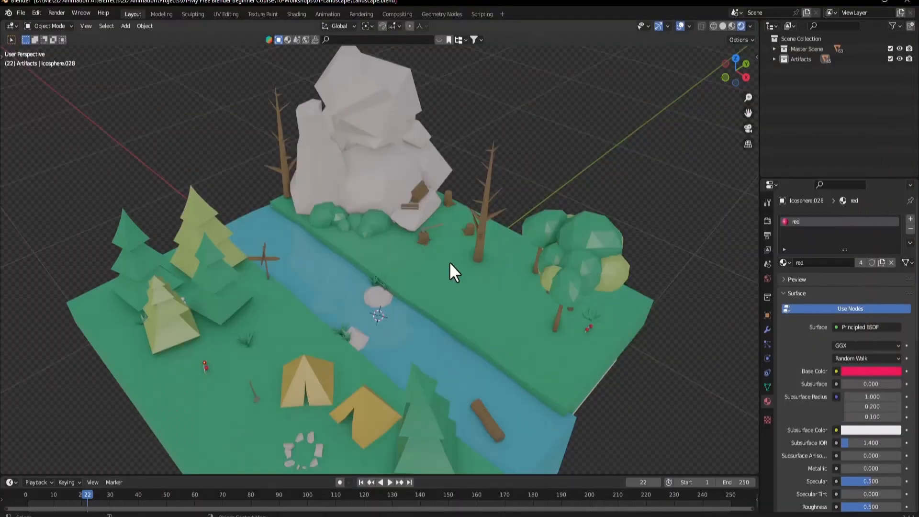
{"action": "scroll", "coordinate": [449, 261], "scroll_direction": "up", "scroll_amount": 5}
{"action": "key", "text": "alt+Tab"}
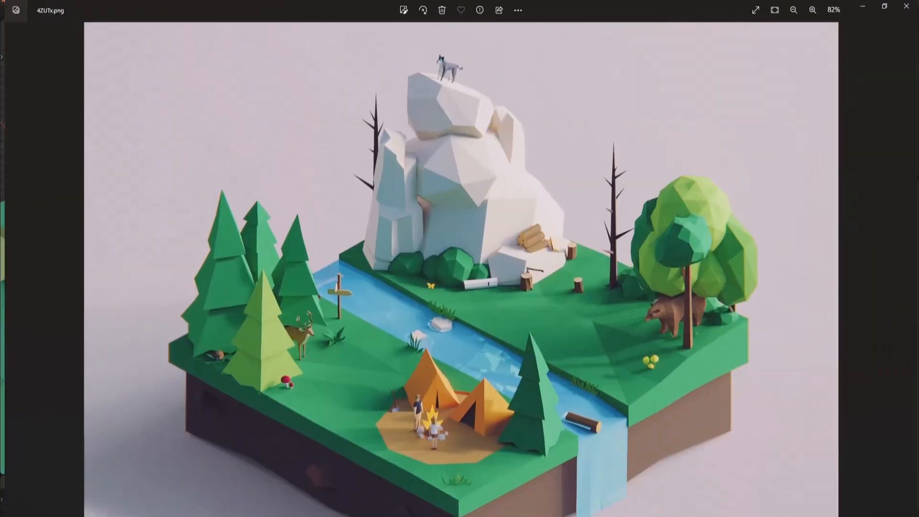
{"action": "key", "text": "alt+Tab"}
{"action": "scroll", "coordinate": [534, 299], "scroll_direction": "down", "scroll_amount": 6}
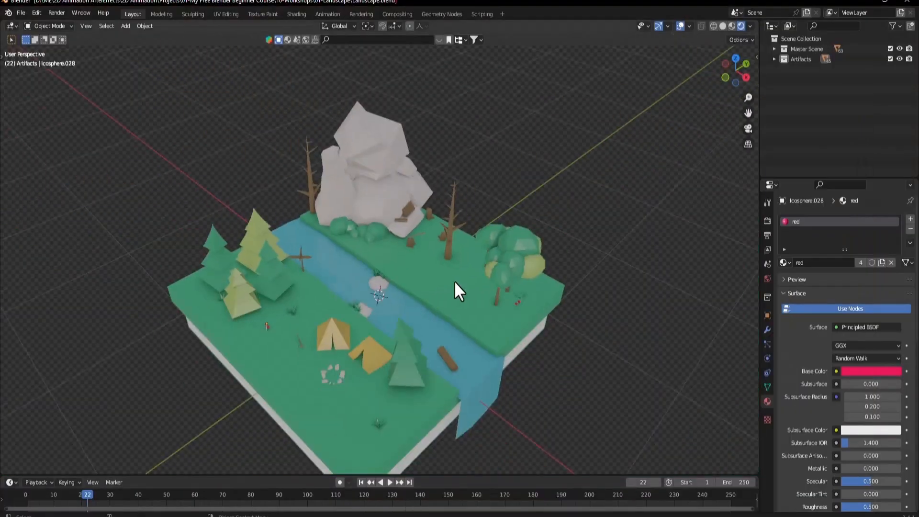
{"action": "middle_click_drag", "start_coordinate": [455, 289], "coordinate": [679, 154]}
{"action": "scroll", "coordinate": [473, 282], "scroll_direction": "up", "scroll_amount": 6}
{"action": "scroll", "coordinate": [449, 306], "scroll_direction": "down", "scroll_amount": 4}
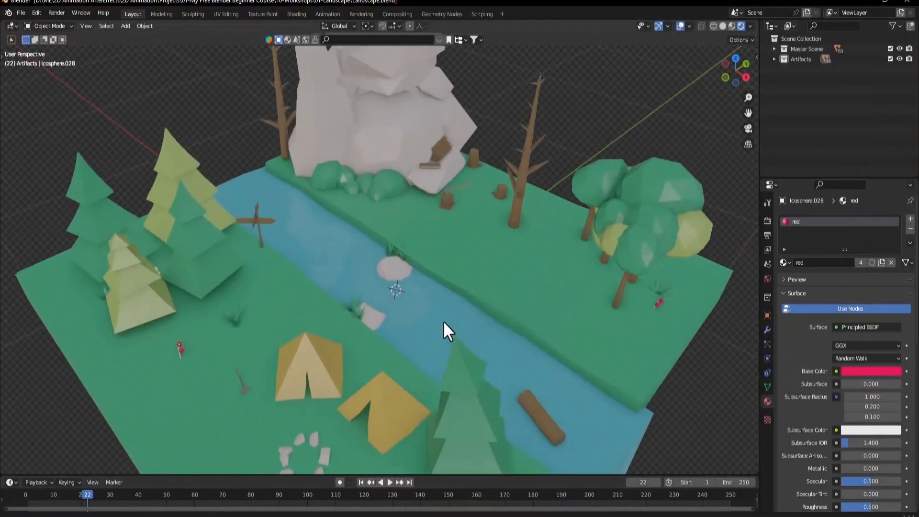
- Set the world background strength to 1
{"action": "left_click", "coordinate": [767, 221]}
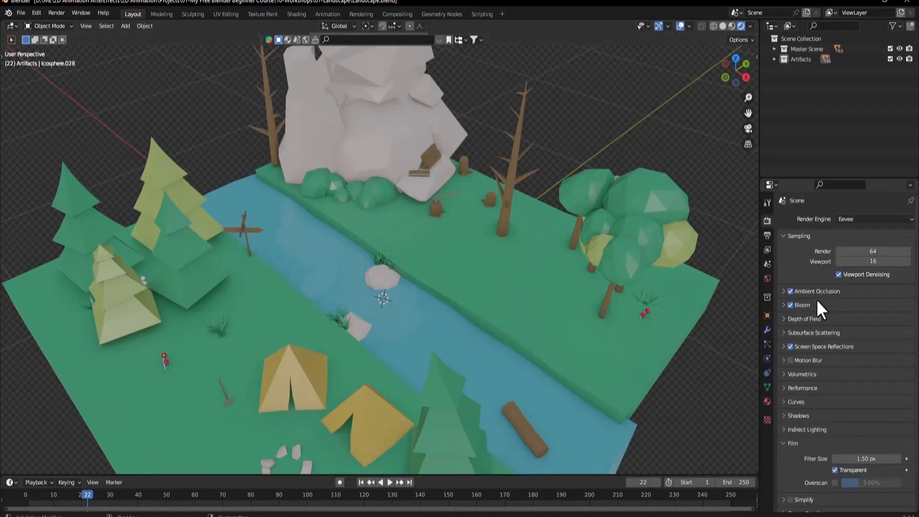
{"action": "left_click", "coordinate": [767, 264]}
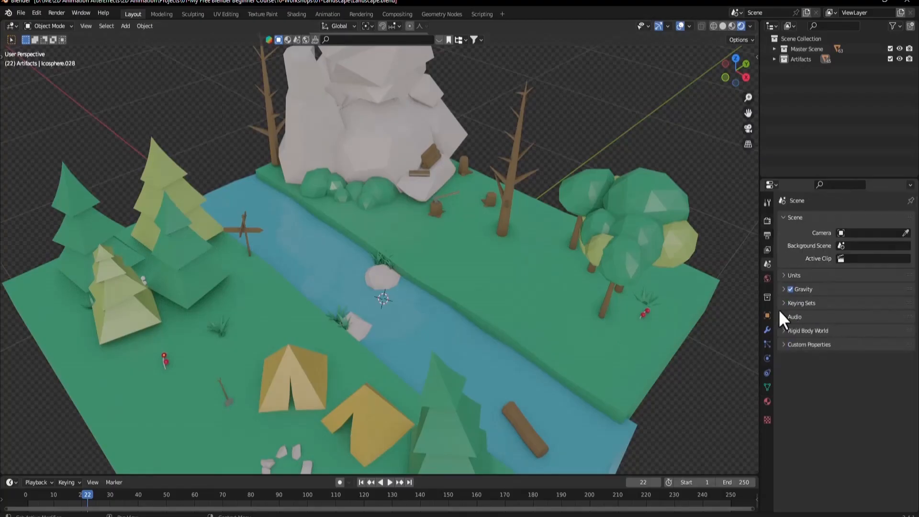
{"action": "left_click", "coordinate": [767, 278]}
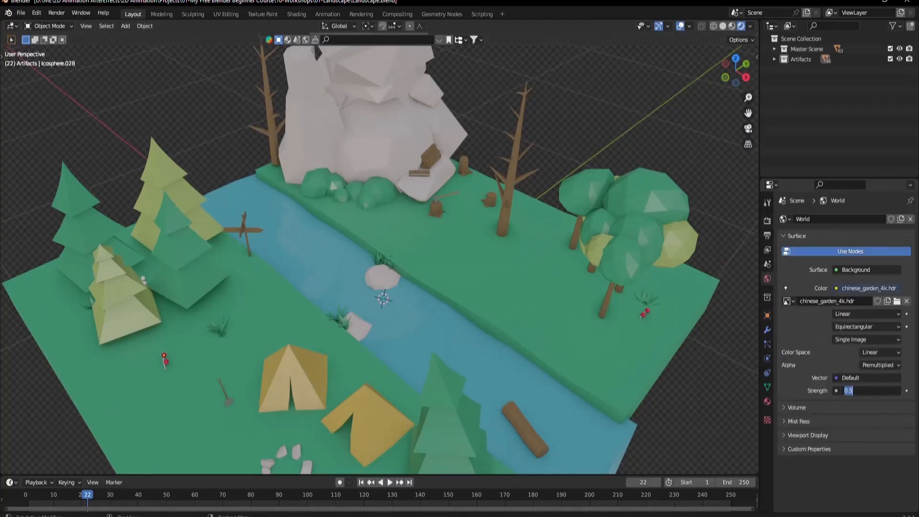
{"action": "scroll", "coordinate": [544, 251], "scroll_direction": "down", "scroll_amount": 5}
{"action": "scroll", "coordinate": [487, 223], "scroll_direction": "up", "scroll_amount": 5}
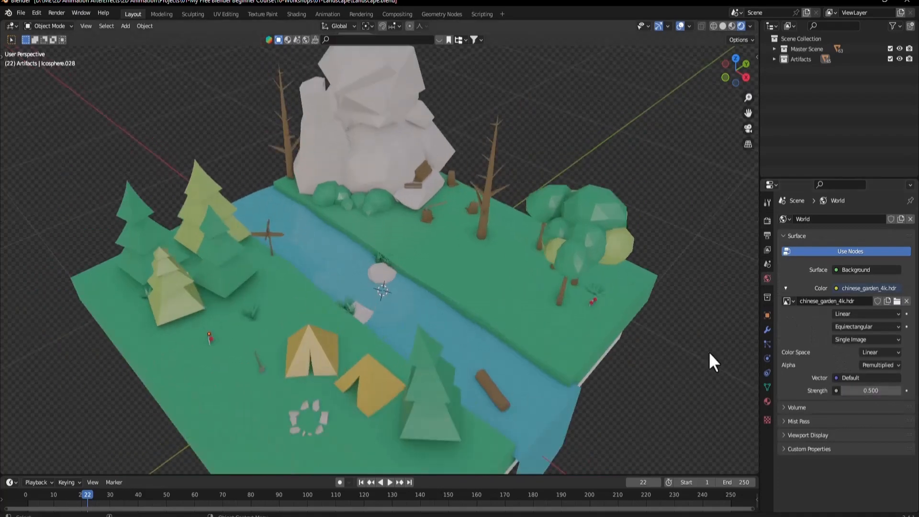
{"action": "left_click_drag", "start_coordinate": [858, 392], "coordinate": [902, 393]}
{"action": "left_click", "coordinate": [858, 392]}
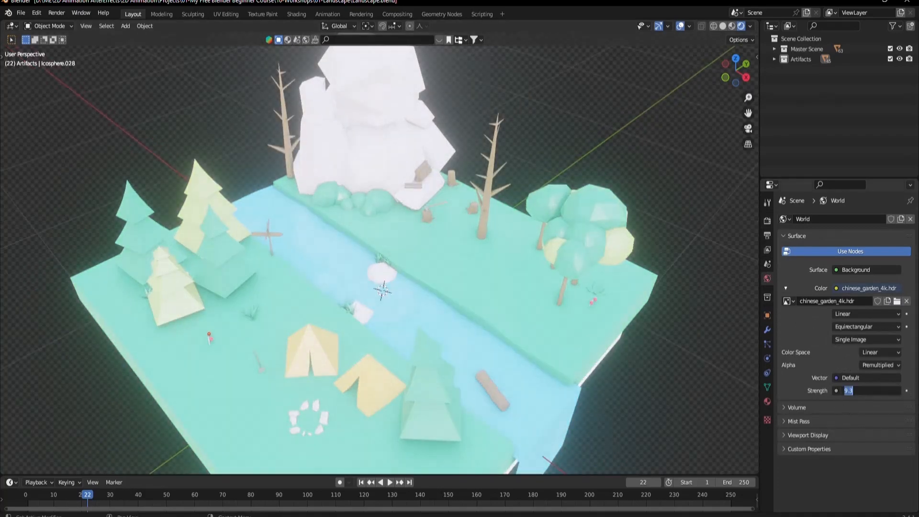
{"action": "type", "text": "1"}
{"action": "key", "text": "Return"}
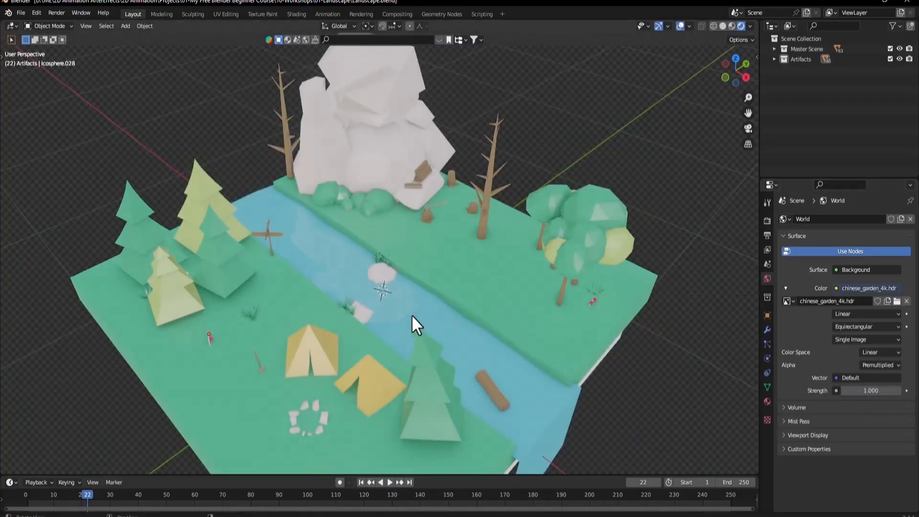
{"action": "middle_click_drag", "start_coordinate": [412, 314], "coordinate": [450, 292]}
{"action": "middle_click_drag", "start_coordinate": [486, 227], "coordinate": [519, 268]}
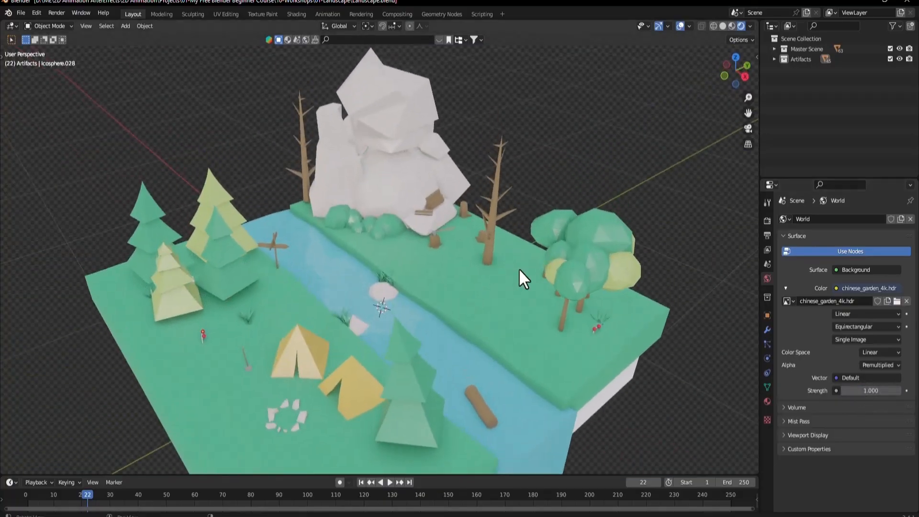
- Save the file and switch the render engine to Cycles, comparing the preview with the reference image 4ZUTx.png
{"action": "left_click", "coordinate": [767, 220]}
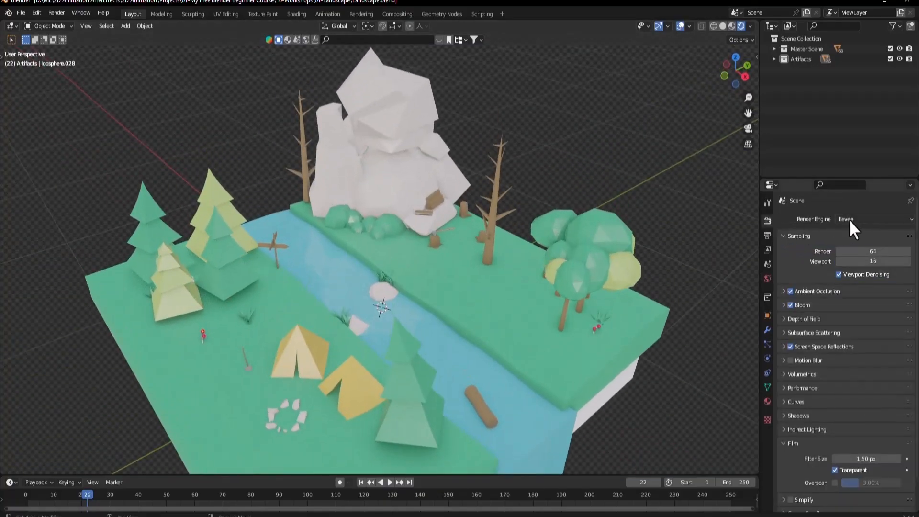
{"action": "key", "text": "ctrl+s"}
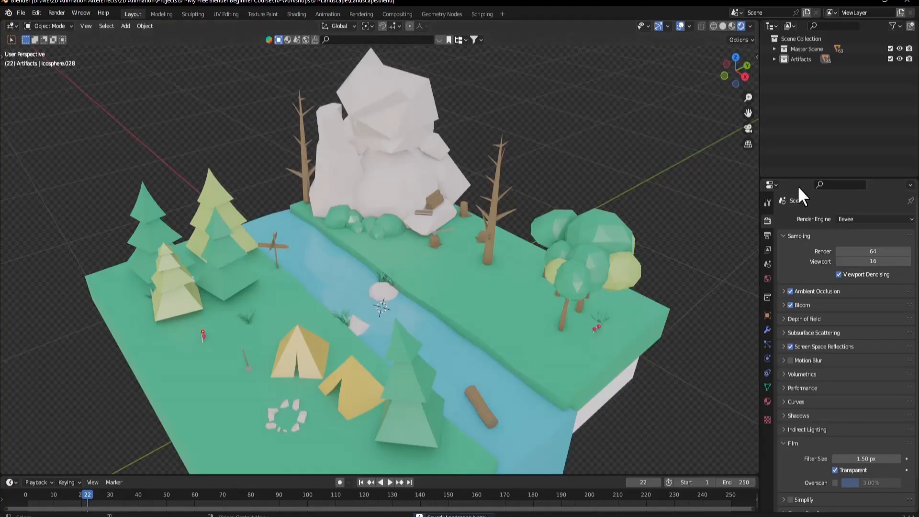
{"action": "left_click", "coordinate": [845, 219]}
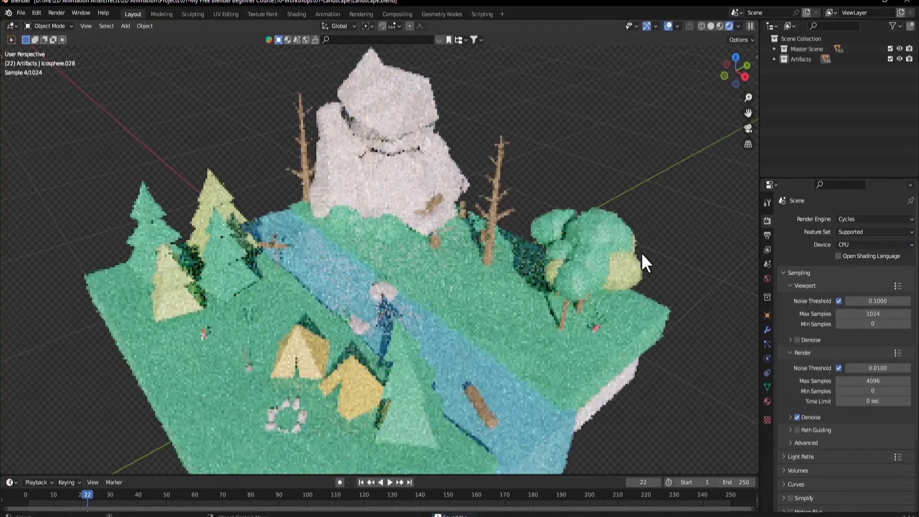
{"action": "middle_click_drag", "start_coordinate": [595, 219], "coordinate": [702, 201]}
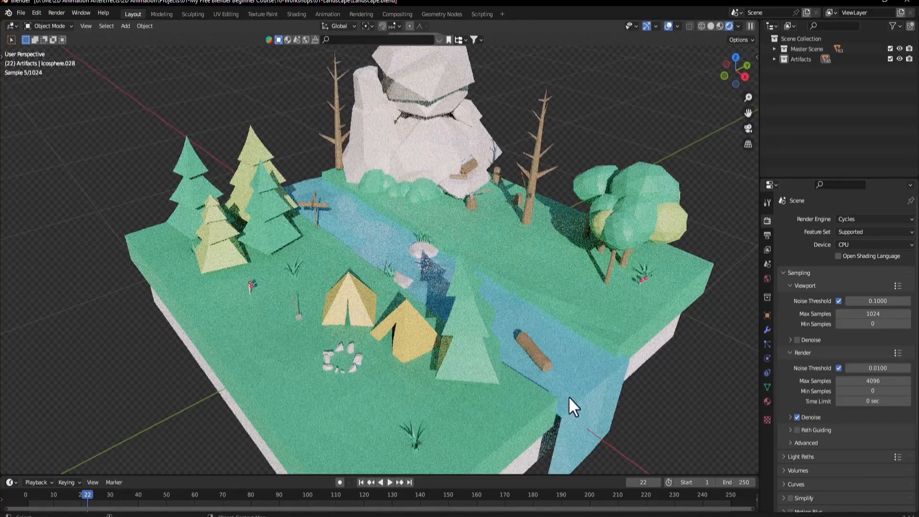
{"action": "left_click", "coordinate": [691, 516]}
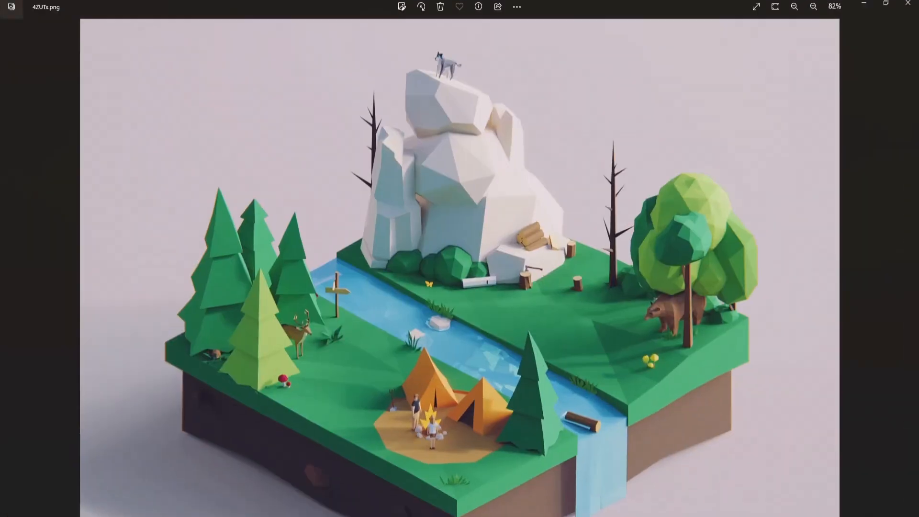
{"action": "left_click", "coordinate": [692, 515]}
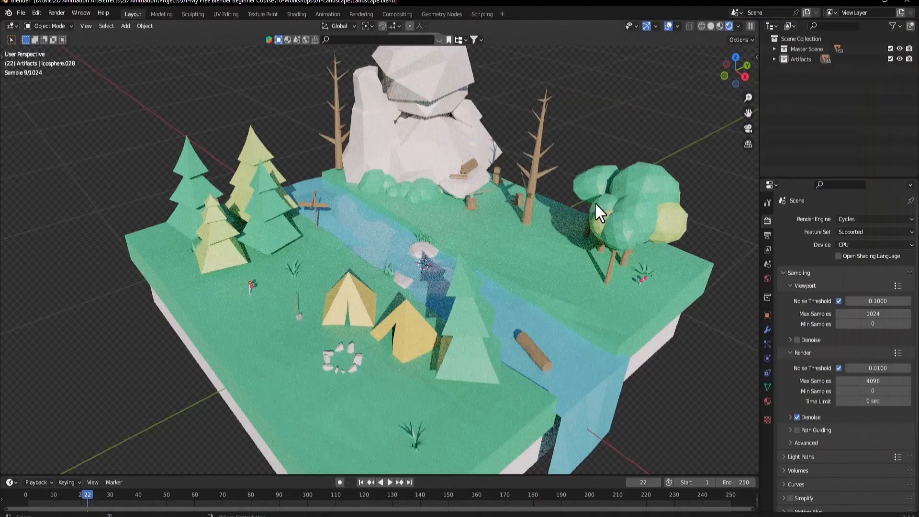
- Enable denoising for the Cycles viewport preview
{"action": "left_click", "coordinate": [768, 279]}
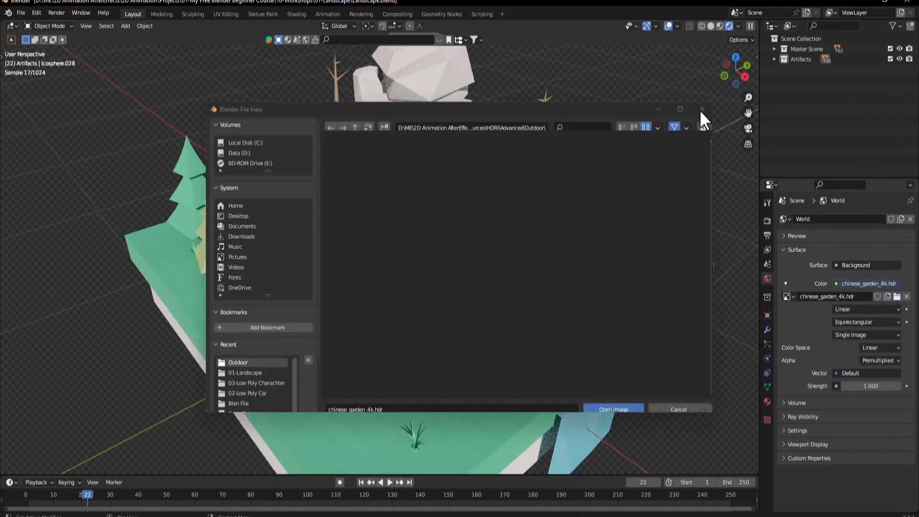
{"action": "left_click", "coordinate": [702, 109]}
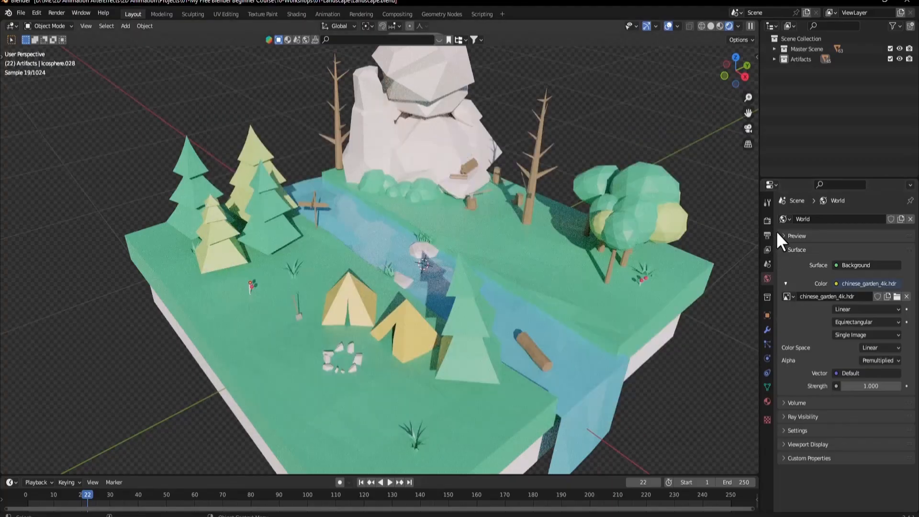
{"action": "left_click", "coordinate": [767, 221]}
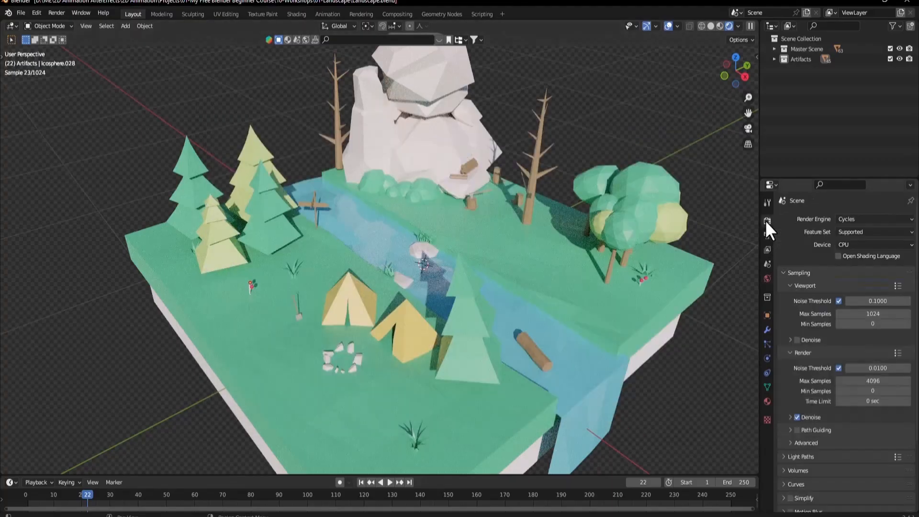
{"action": "left_click", "coordinate": [797, 340]}
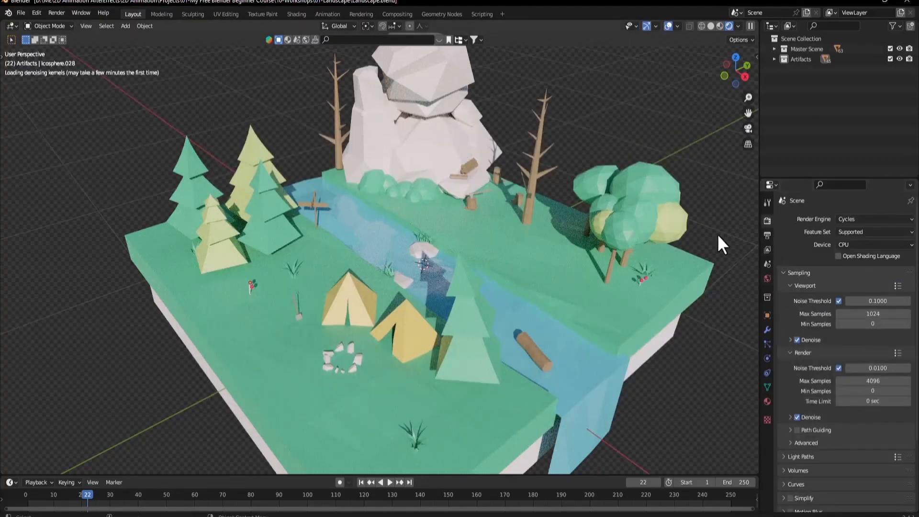
- Try citrus_orchard_road_2k.exr, hamburg_canal_4k.exr and buikslotermeerplein_4k.exr as the world's environment image, checking against the reference image 4ZUTx.png
{"action": "left_click", "coordinate": [767, 279]}
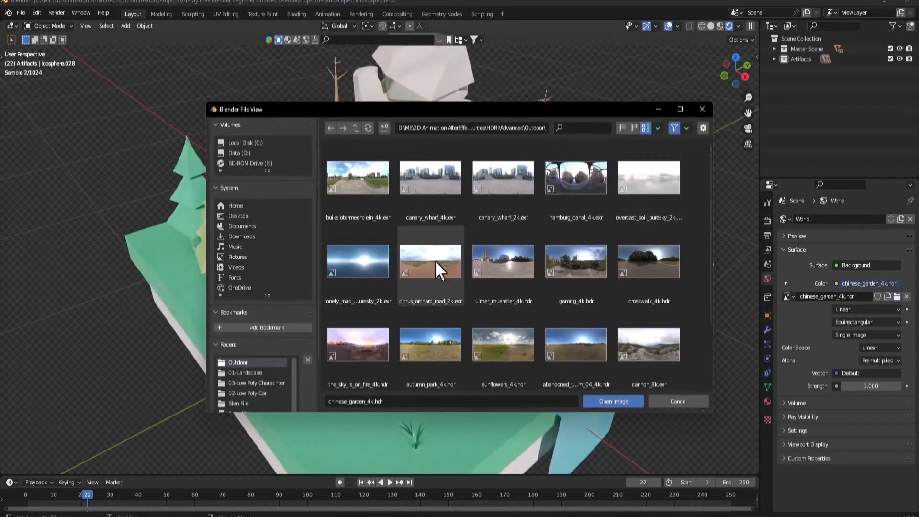
{"action": "double_click", "coordinate": [435, 260]}
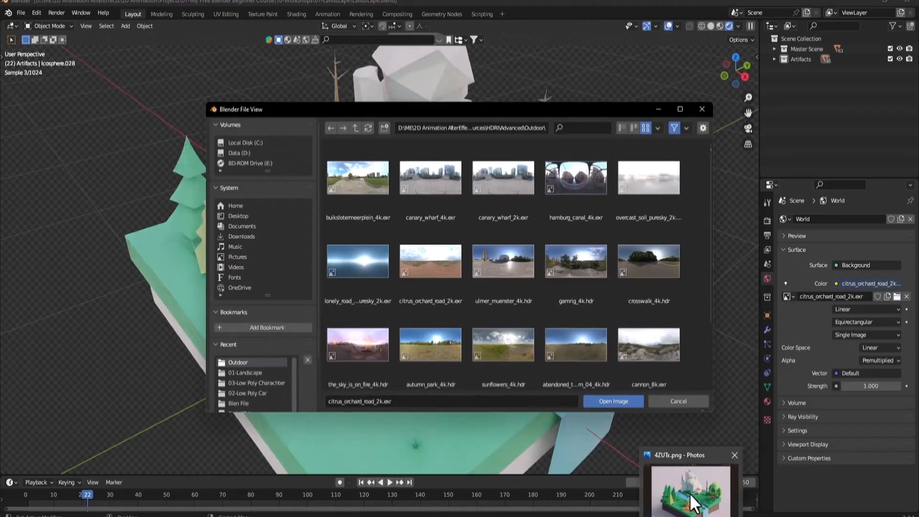
{"action": "left_click", "coordinate": [689, 493]}
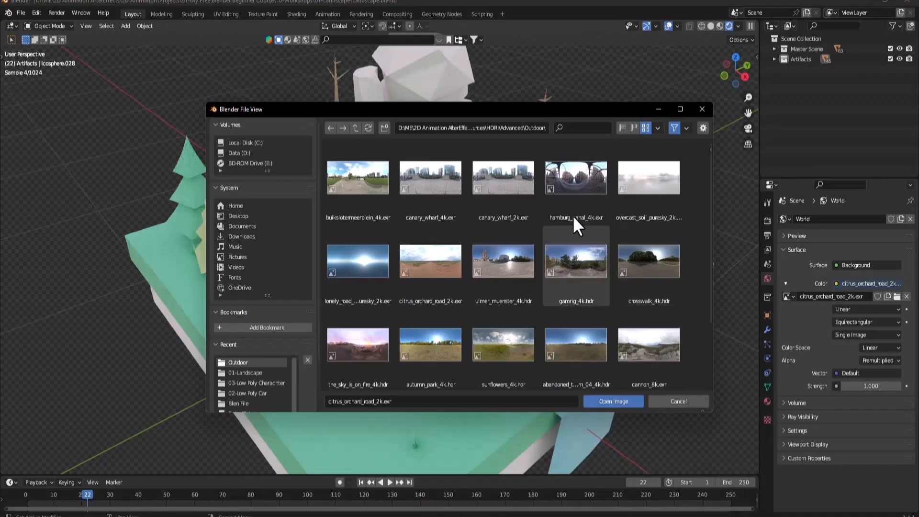
{"action": "double_click", "coordinate": [572, 197]}
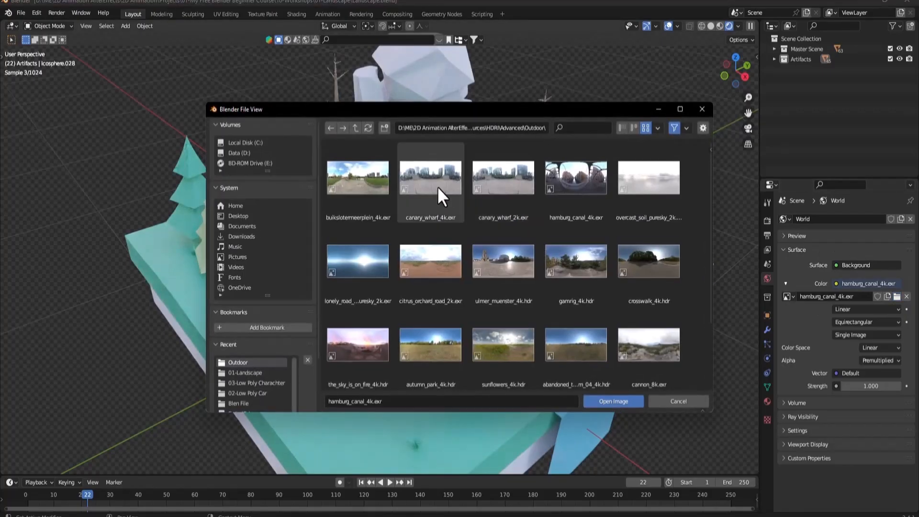
{"action": "double_click", "coordinate": [368, 175]}
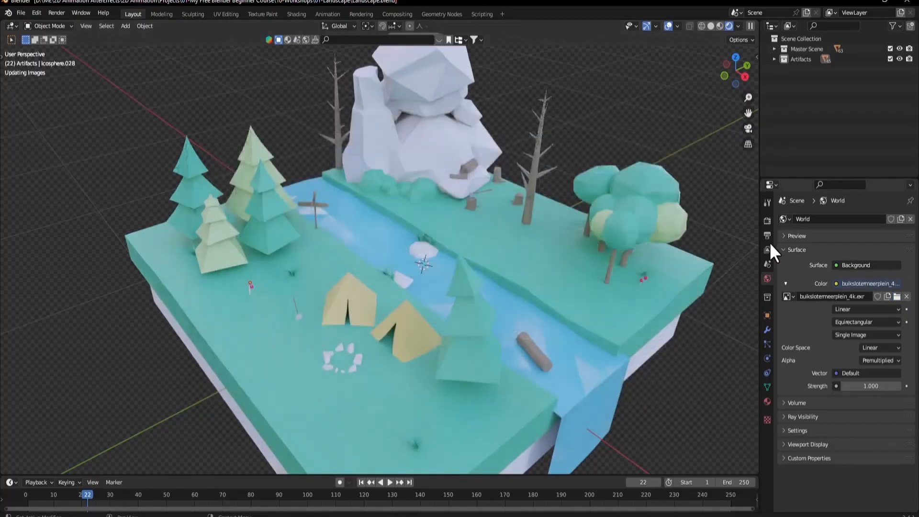
- Disable viewport denoising and try ulmer_muenster_4k.hdr as the world's environment image
{"action": "left_click", "coordinate": [767, 220]}
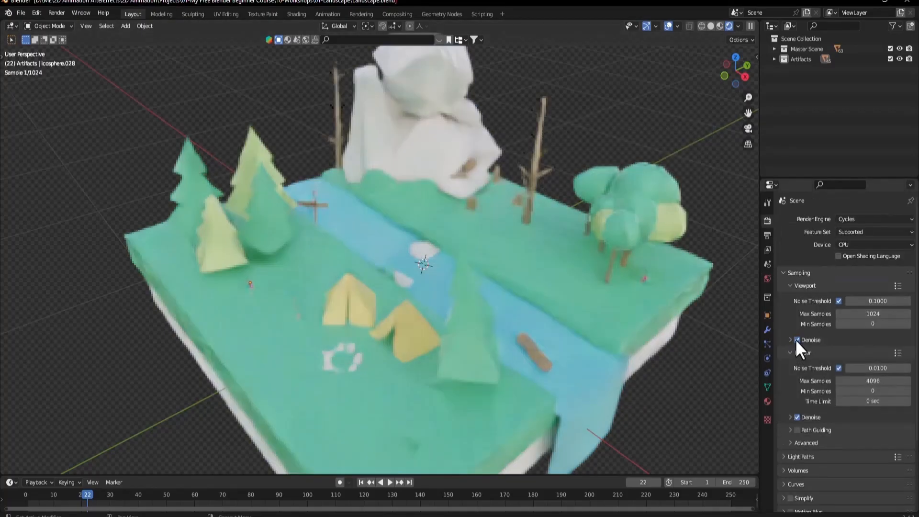
{"action": "left_click", "coordinate": [768, 279]}
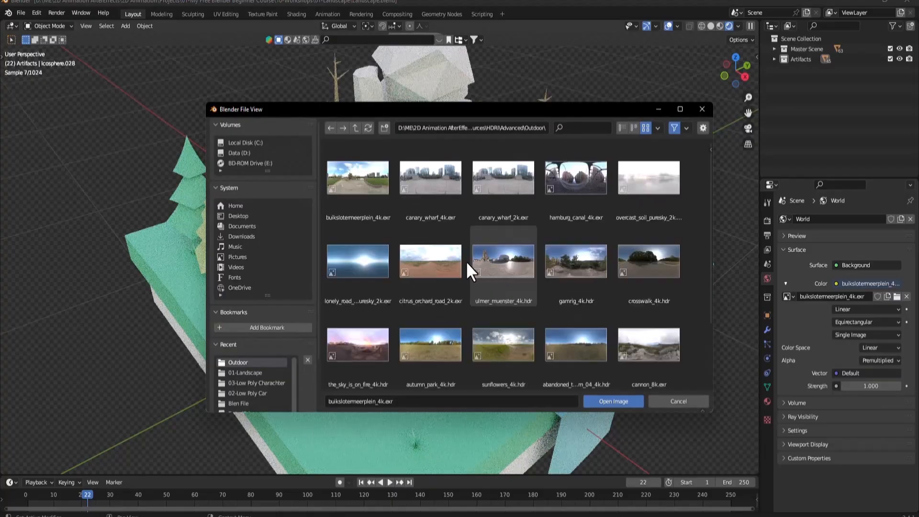
{"action": "double_click", "coordinate": [508, 266]}
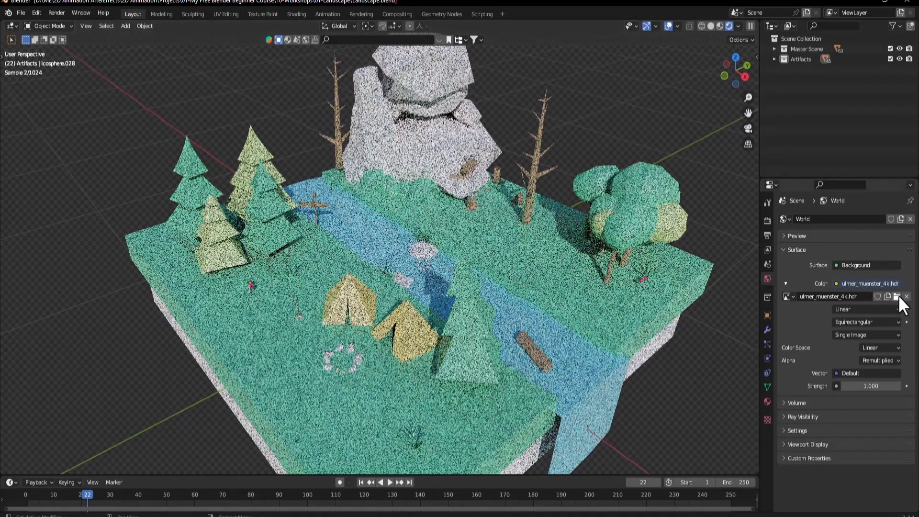
- Try crosswalk_4k.hdr and autumn_park_4k.hdr as the world's environment image, comparing the lighting with the reference image 4ZUTx.png
{"action": "left_click", "coordinate": [897, 297]}
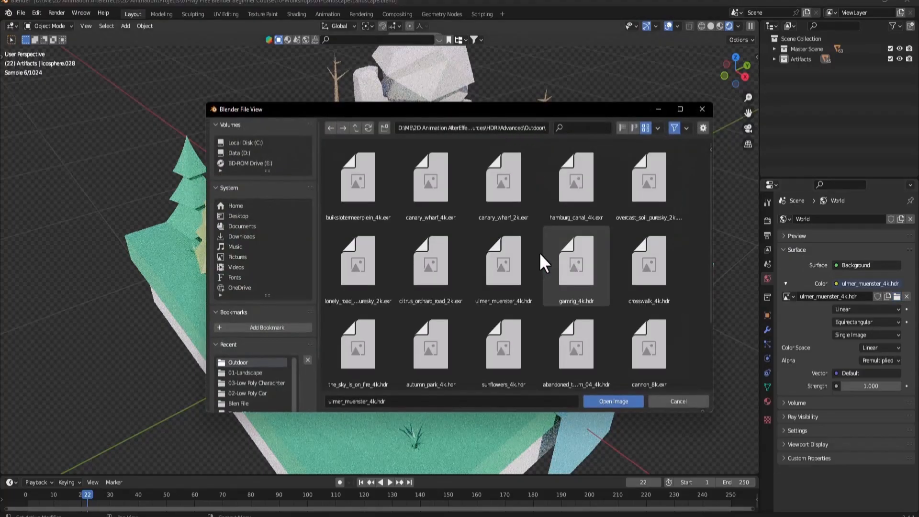
{"action": "double_click", "coordinate": [642, 262]}
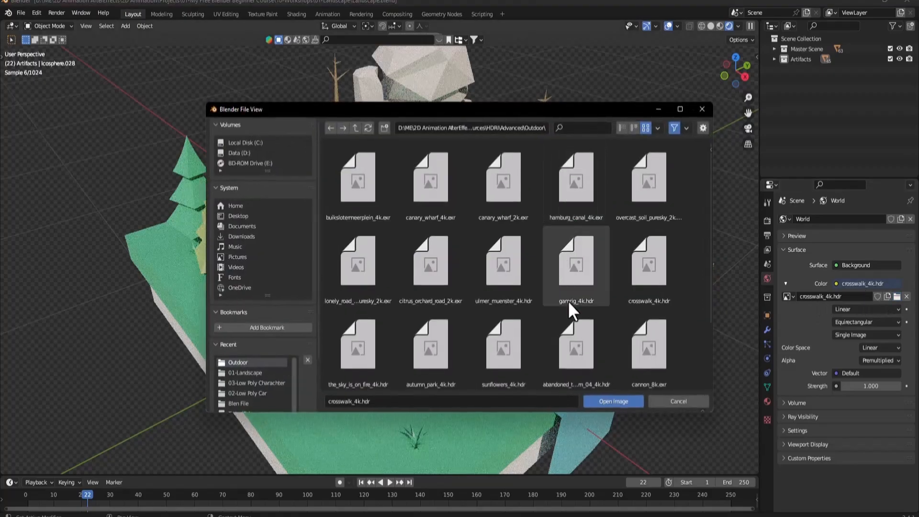
{"action": "left_click", "coordinate": [695, 515]}
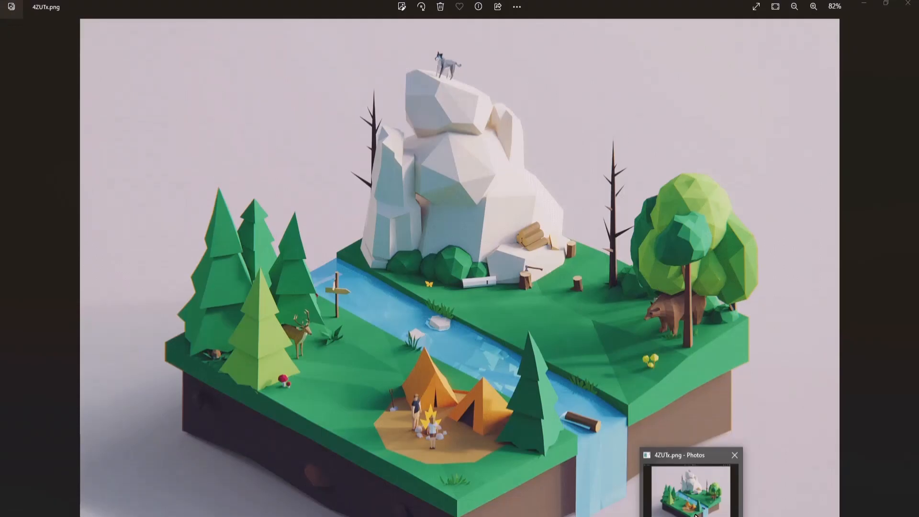
{"action": "left_click", "coordinate": [695, 515]}
{"action": "scroll", "coordinate": [622, 297], "scroll_direction": "down", "scroll_amount": 1}
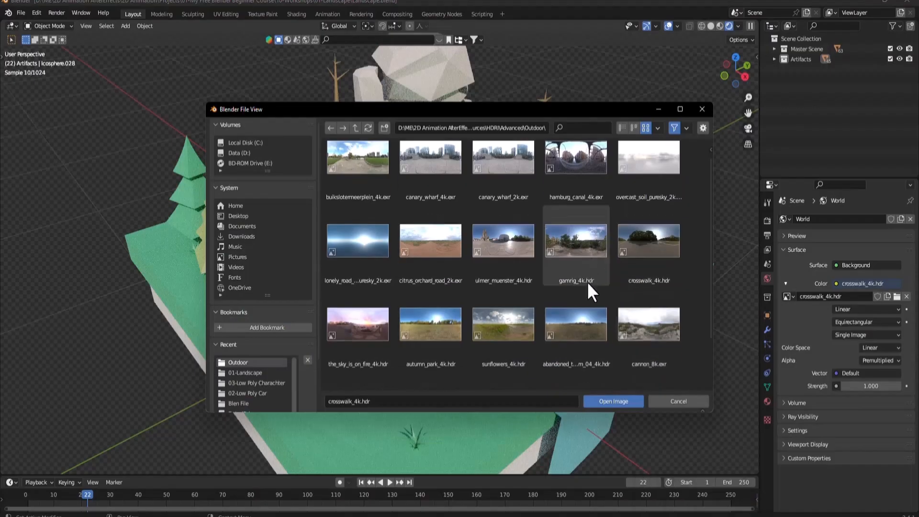
{"action": "double_click", "coordinate": [440, 334]}
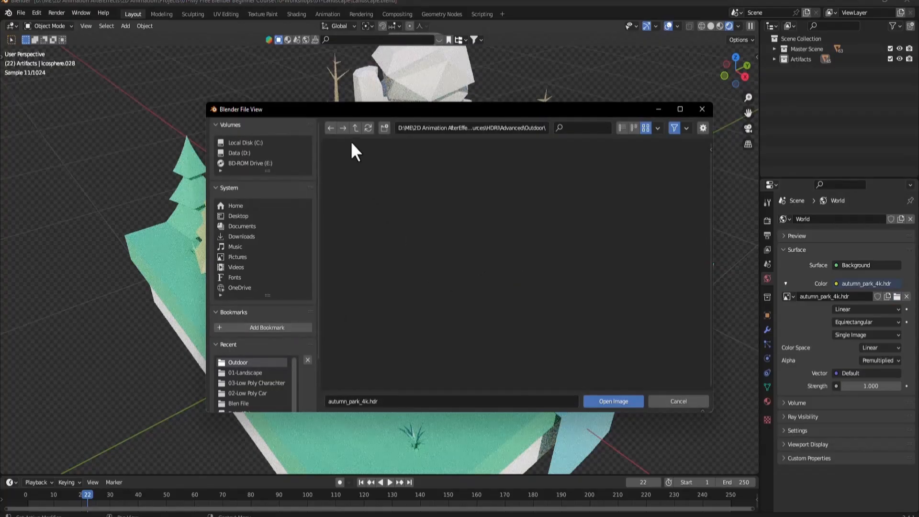
- Load sunflowers_4k.hdr as the world's environment image
{"action": "scroll", "coordinate": [514, 268], "scroll_direction": "down", "scroll_amount": 3}
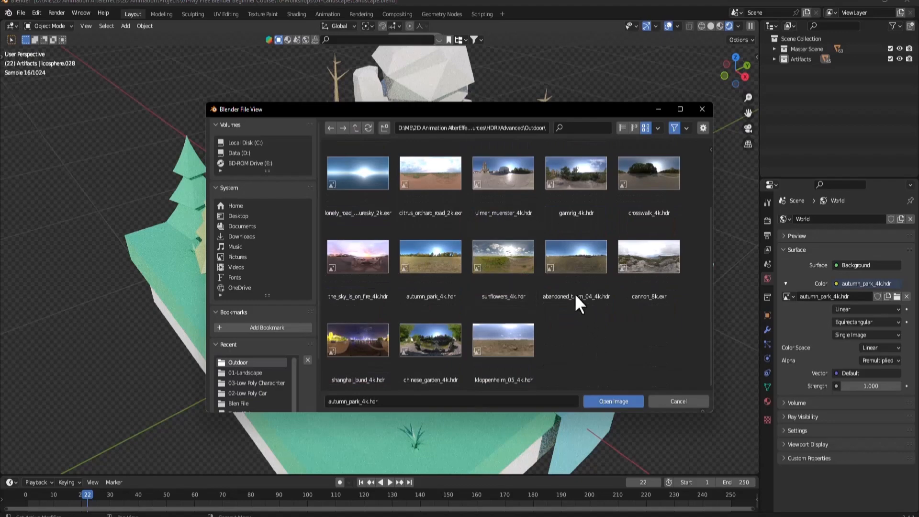
{"action": "double_click", "coordinate": [519, 261]}
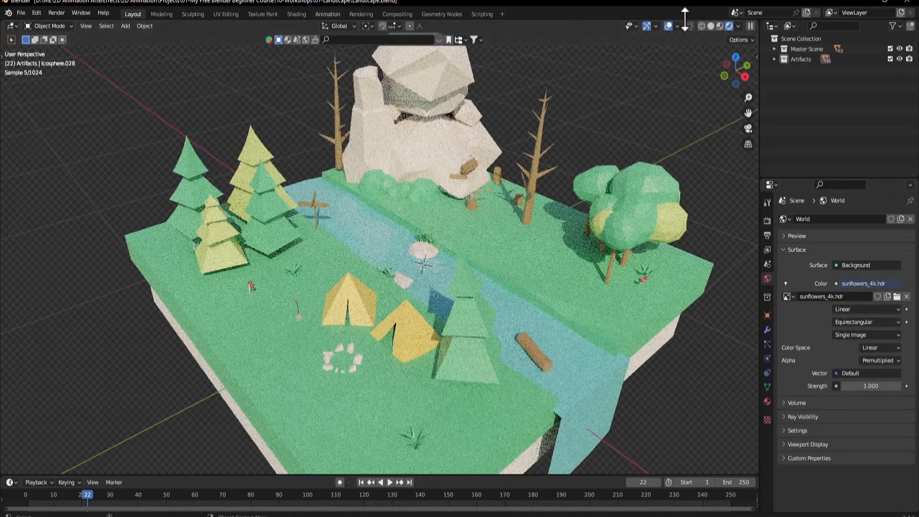
- Split the 3D viewport into two side-by-side areas and turn the new one into a Shader Editor
{"action": "mouse_move", "coordinate": [759, 22]}
{"action": "left_mouse_down"}
{"action": "mouse_move", "coordinate": [617, 36]}
{"action": "mouse_move", "coordinate": [328, 33]}
{"action": "mouse_move", "coordinate": [341, 30]}
{"action": "left_mouse_up"}
{"action": "left_click", "coordinate": [354, 26]}
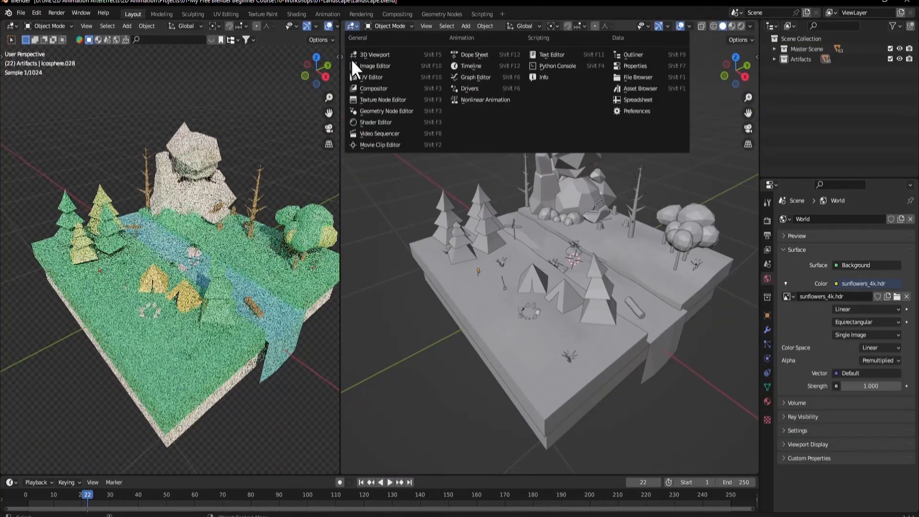
{"action": "left_click", "coordinate": [376, 123]}
{"action": "key", "text": "n"}
{"action": "middle_click_drag", "start_coordinate": [498, 260], "coordinate": [680, 205]}
- Switch the Shader Editor to the World shader and select the sunflowers_4k.hdr environment texture node
{"action": "left_click", "coordinate": [397, 26]}
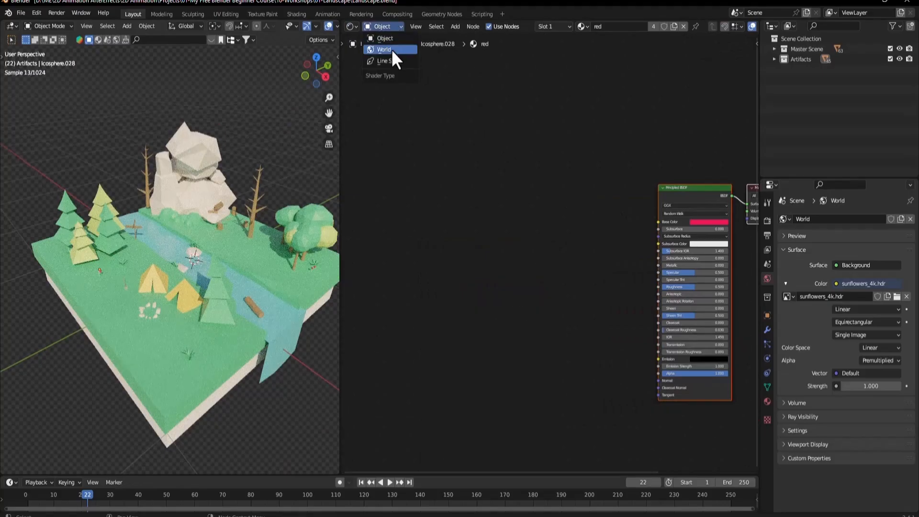
{"action": "left_click", "coordinate": [391, 48]}
{"action": "left_click", "coordinate": [622, 200]}
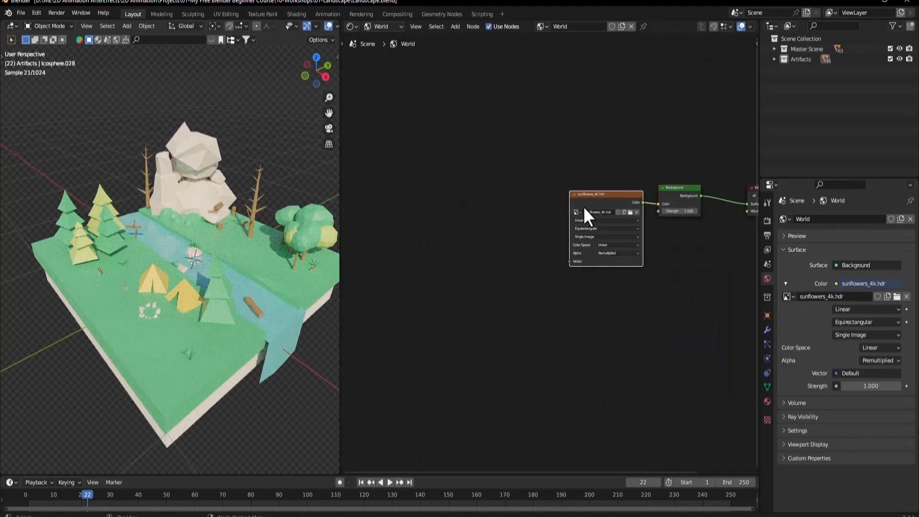
- Add Texture Coordinate and Mapping nodes feeding the sunflowers_4k.hdr environment texture with Node Wrangler
{"action": "key", "text": "ctrl+t"}
{"action": "scroll", "coordinate": [491, 144], "scroll_direction": "up", "scroll_amount": 2}
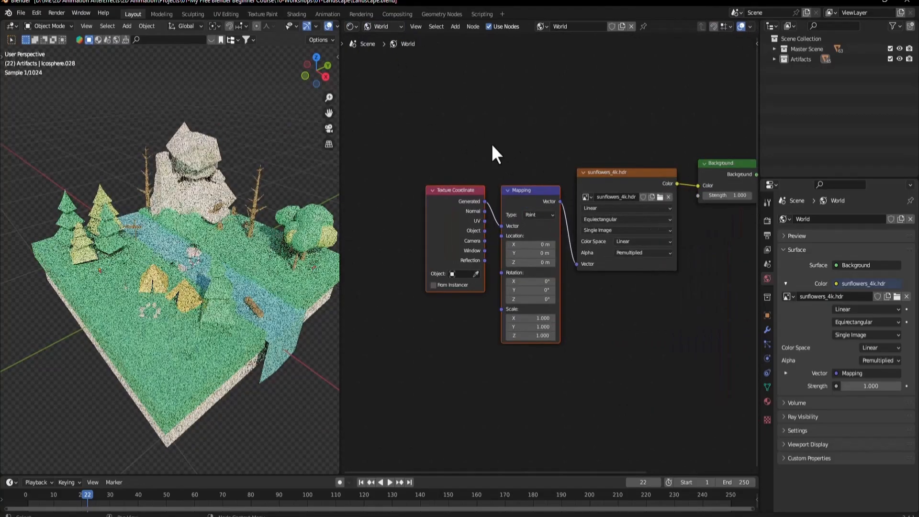
{"action": "left_click", "coordinate": [605, 180]}
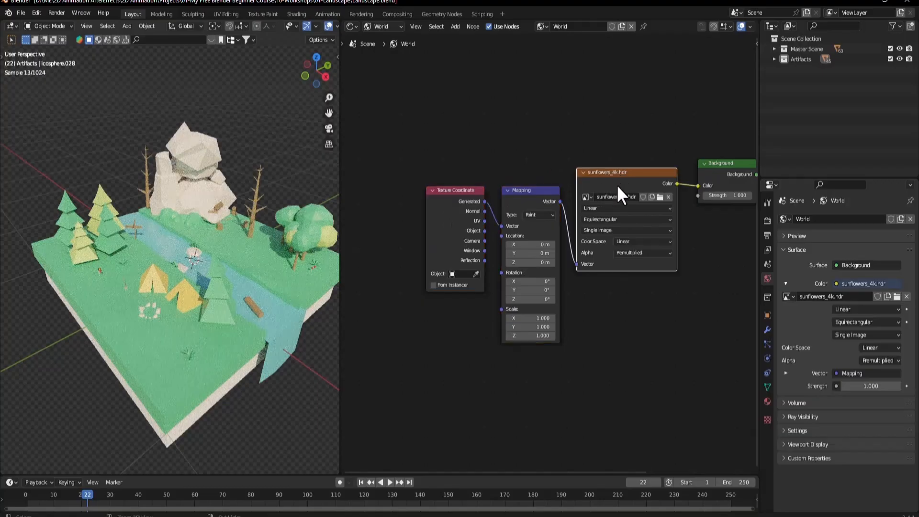
{"action": "left_click_drag", "start_coordinate": [544, 163], "coordinate": [473, 191]}
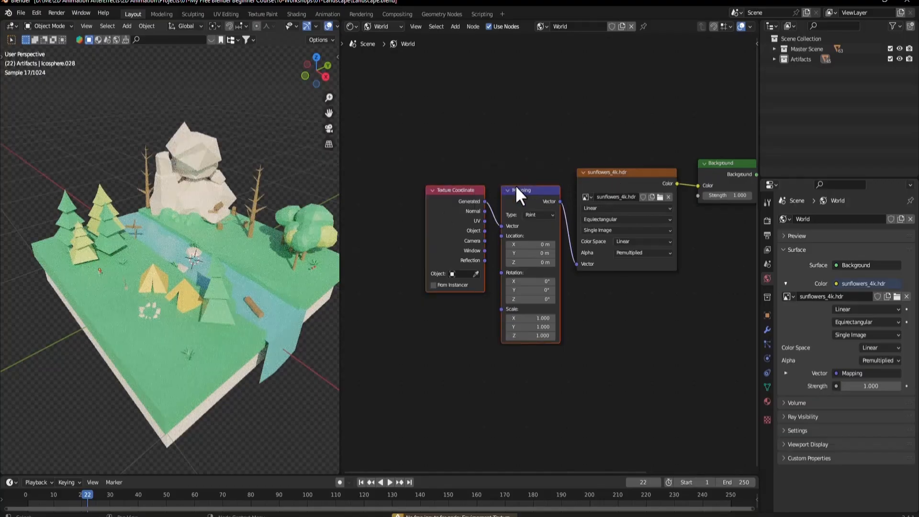
- Search the add-on preferences for "node" and check whether Node Wrangler is enabled
{"action": "left_click", "coordinate": [34, 11]}
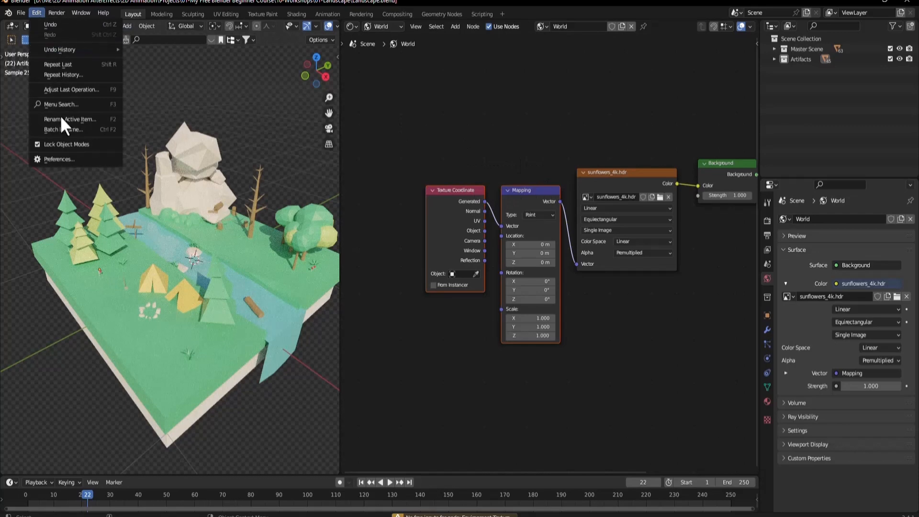
{"action": "left_click", "coordinate": [60, 149]}
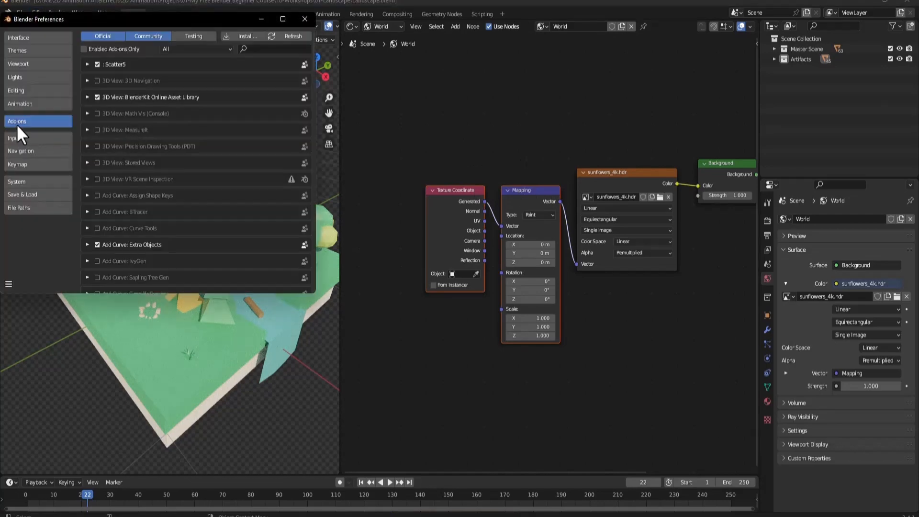
{"action": "left_click", "coordinate": [273, 49]}
{"action": "type", "text": "node"}
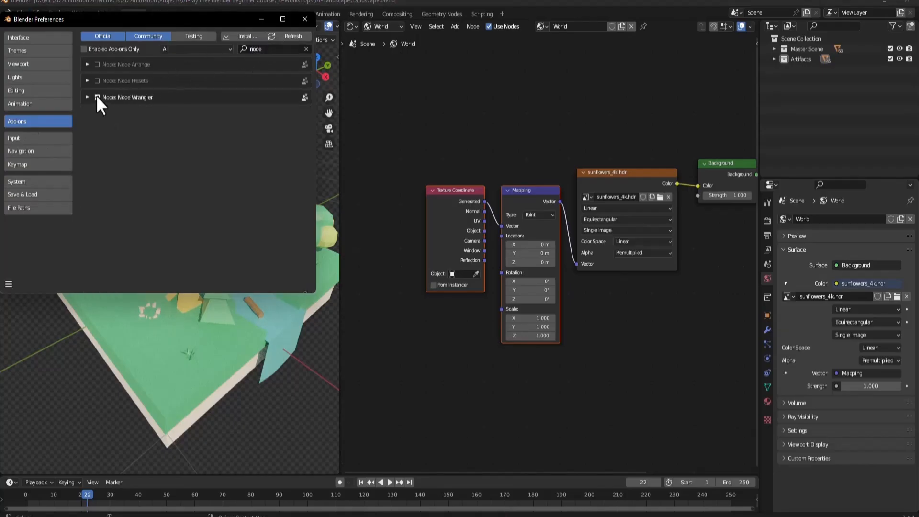
{"action": "left_click", "coordinate": [304, 18]}
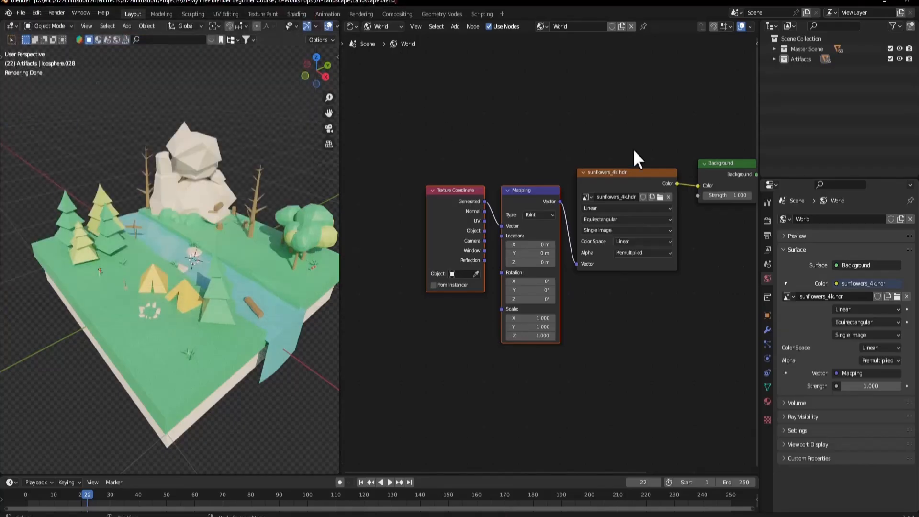
- Rotate the sunflowers_4k.hdr lighting by setting the Mapping node's rotation to about X 68.9°, Y 18.1° and Z 15.3°
{"action": "left_click", "coordinate": [622, 177]}
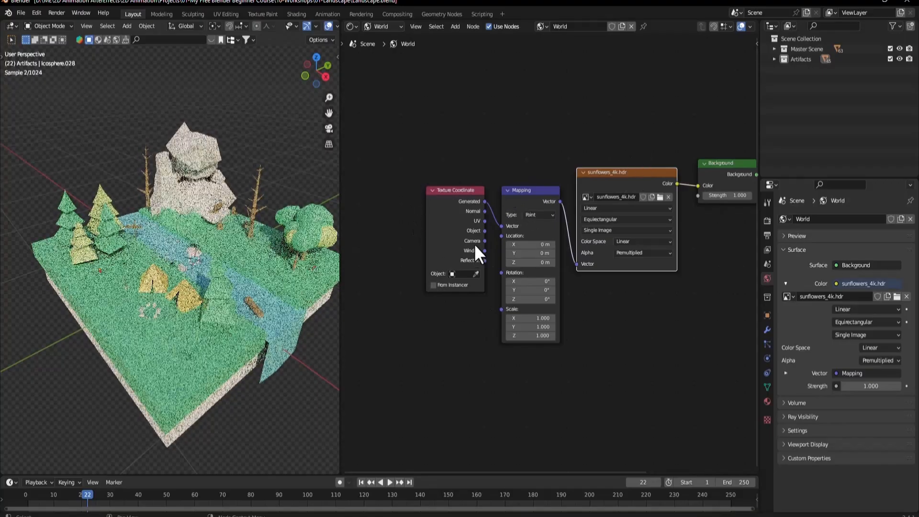
{"action": "middle_click_drag", "start_coordinate": [474, 244], "coordinate": [487, 233]}
{"action": "middle_click_drag", "start_coordinate": [228, 251], "coordinate": [217, 253]}
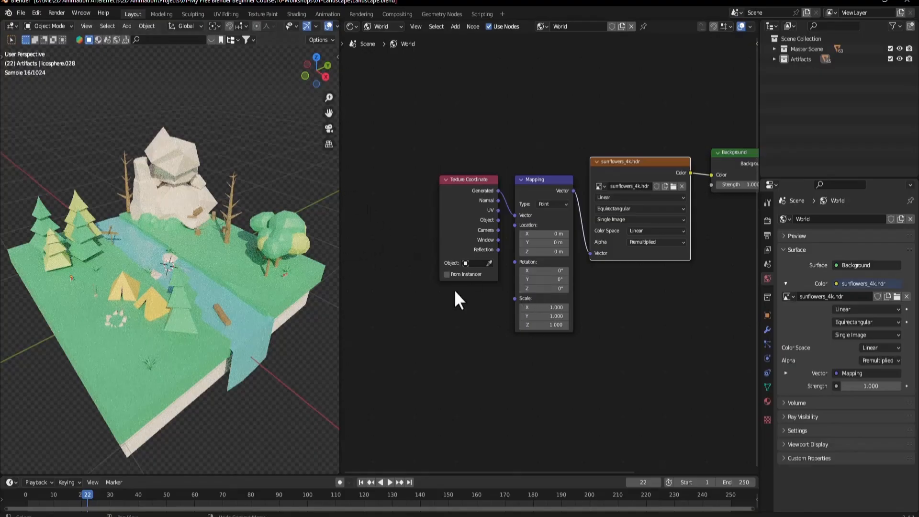
{"action": "key", "text": "Home"}
{"action": "mouse_move", "coordinate": [562, 157]}
{"action": "left_mouse_down"}
{"action": "mouse_move", "coordinate": [541, 190]}
{"action": "mouse_move", "coordinate": [550, 171]}
{"action": "left_mouse_up"}
{"action": "scroll", "coordinate": [494, 259], "scroll_direction": "up", "scroll_amount": 4}
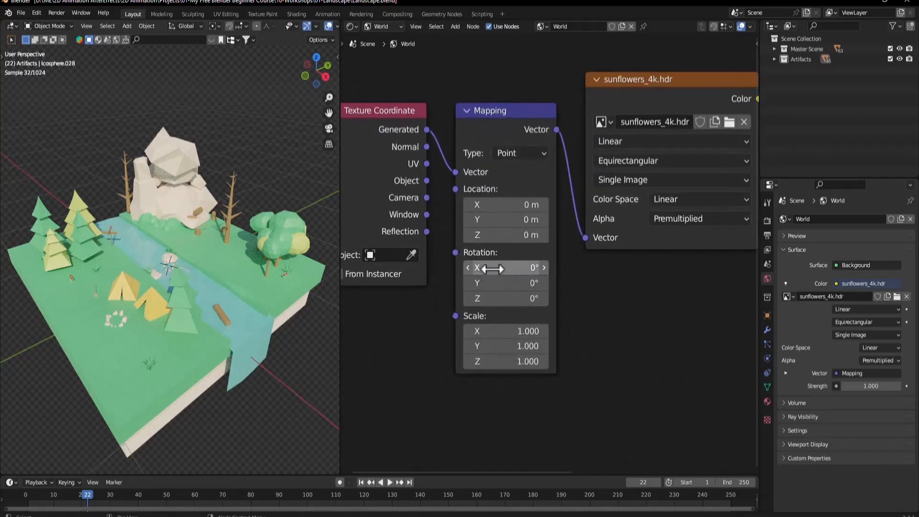
{"action": "left_click_drag", "start_coordinate": [500, 294], "coordinate": [523, 293]}
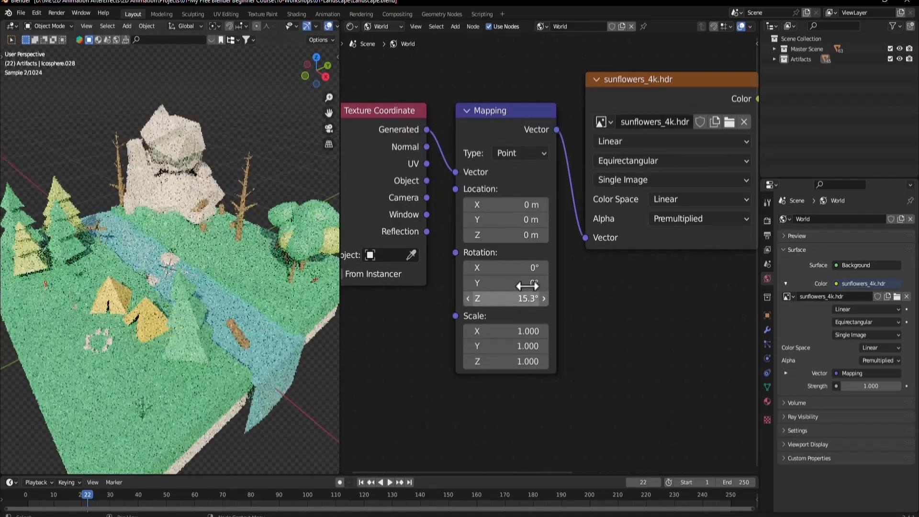
{"action": "left_click_drag", "start_coordinate": [503, 283], "coordinate": [528, 268]}
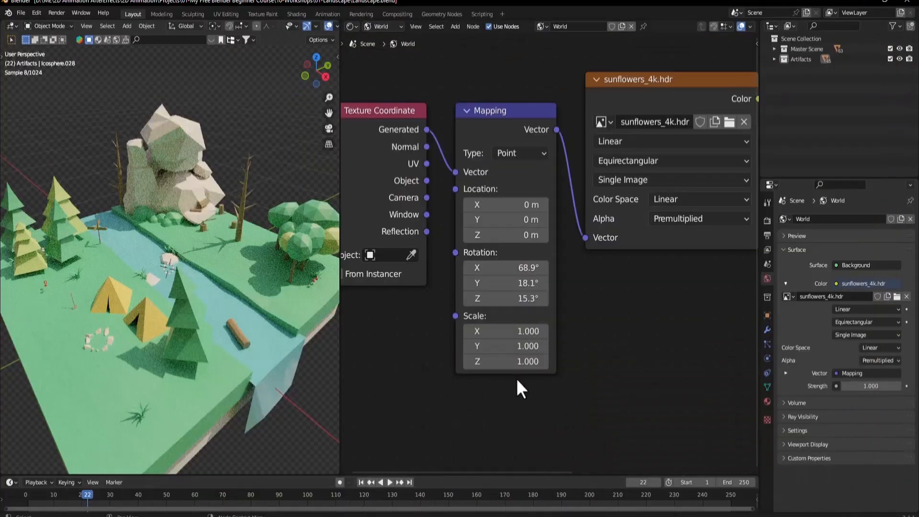
- Fine-tune the Mapping node's rotation to Y 18° and X 106°, trying X values such as 73.3°, 93.1° and 114° on the way
{"action": "left_click_drag", "start_coordinate": [527, 283], "coordinate": [488, 282]}
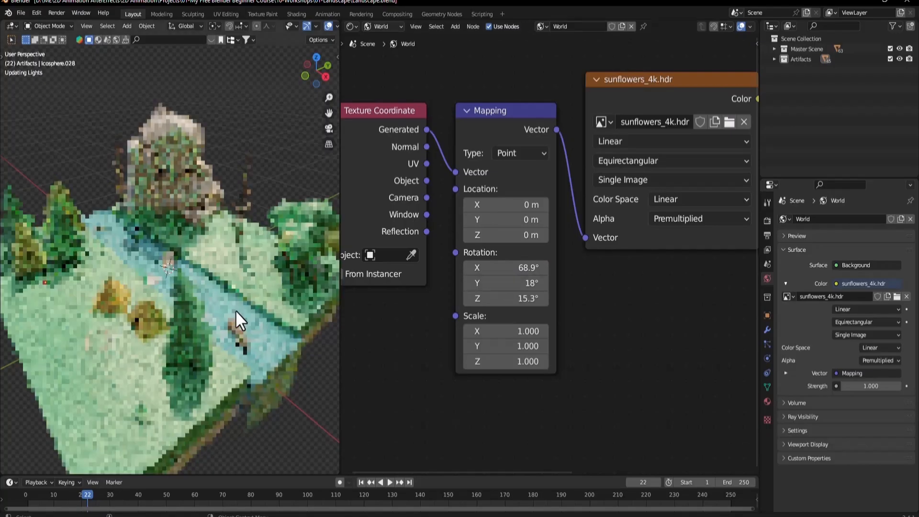
{"action": "left_click_drag", "start_coordinate": [508, 267], "coordinate": [527, 269]}
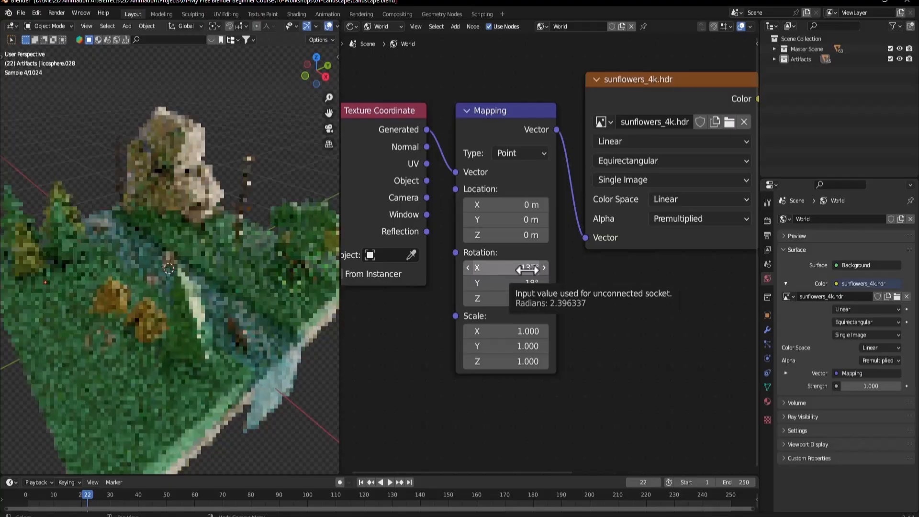
{"action": "left_click_drag", "start_coordinate": [525, 271], "coordinate": [511, 265]}
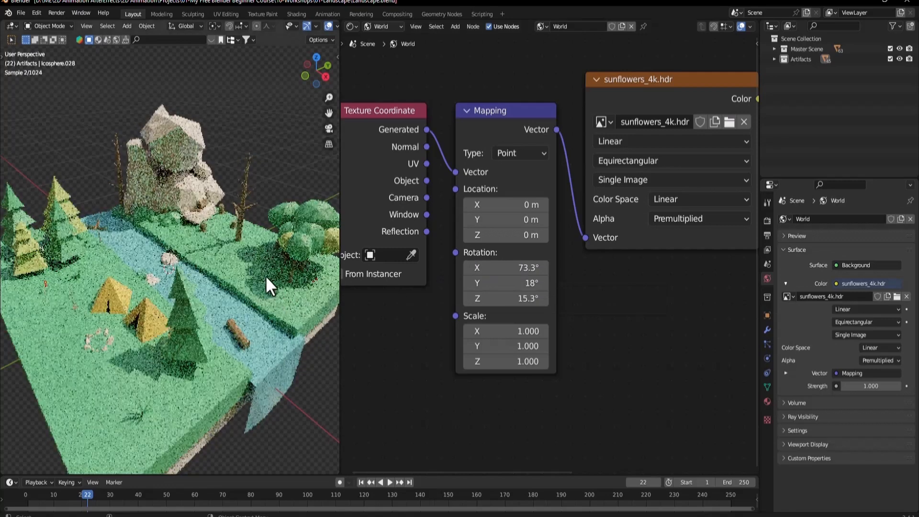
{"action": "left_click_drag", "start_coordinate": [510, 270], "coordinate": [532, 269]}
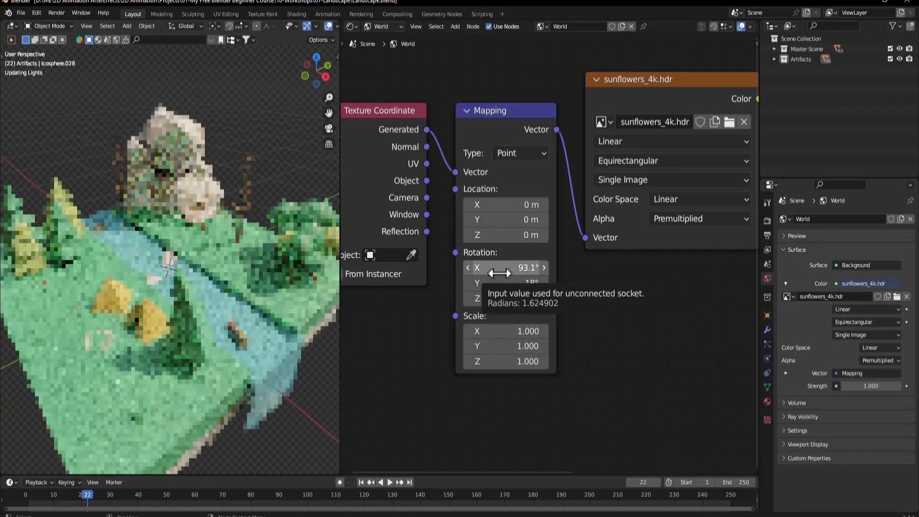
{"action": "left_click_drag", "start_coordinate": [505, 267], "coordinate": [517, 267]}
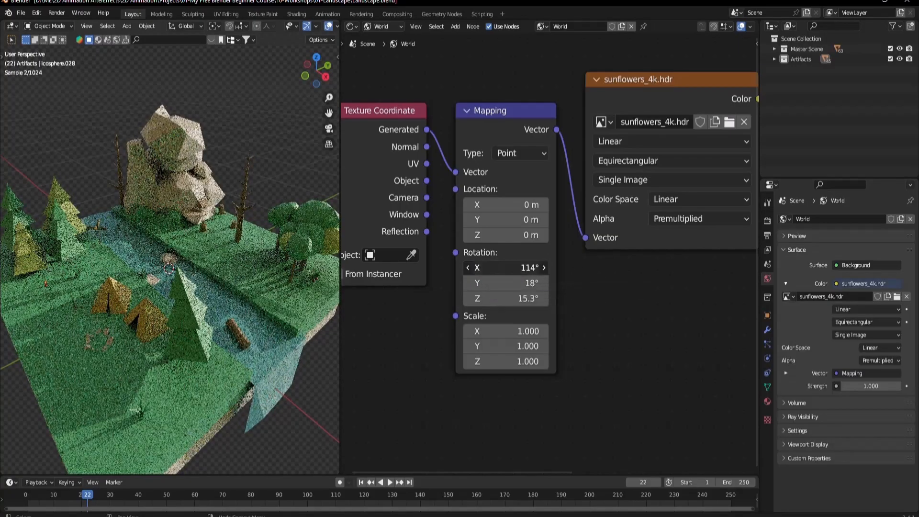
{"action": "left_click_drag", "start_coordinate": [517, 267], "coordinate": [509, 267]}
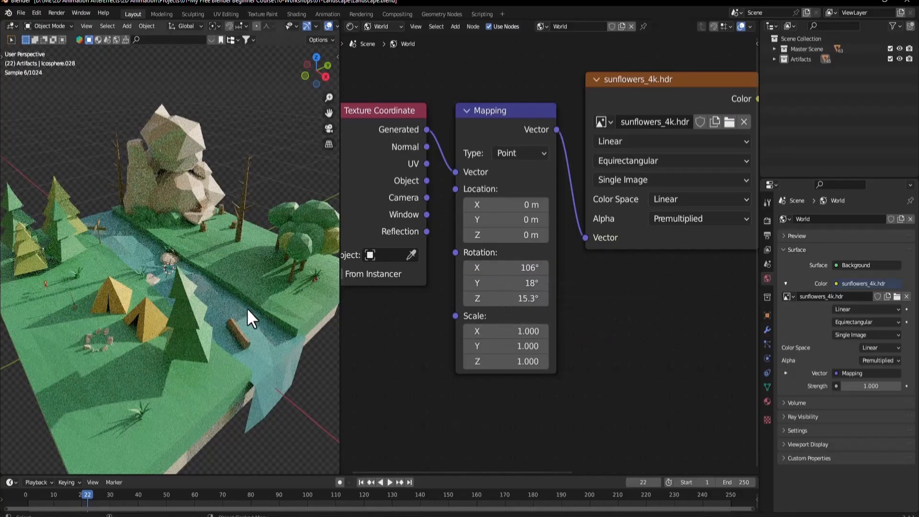
- Widen the 3D viewport and add a camera to the scene
{"action": "scroll", "coordinate": [234, 271], "scroll_direction": "down", "scroll_amount": 3}
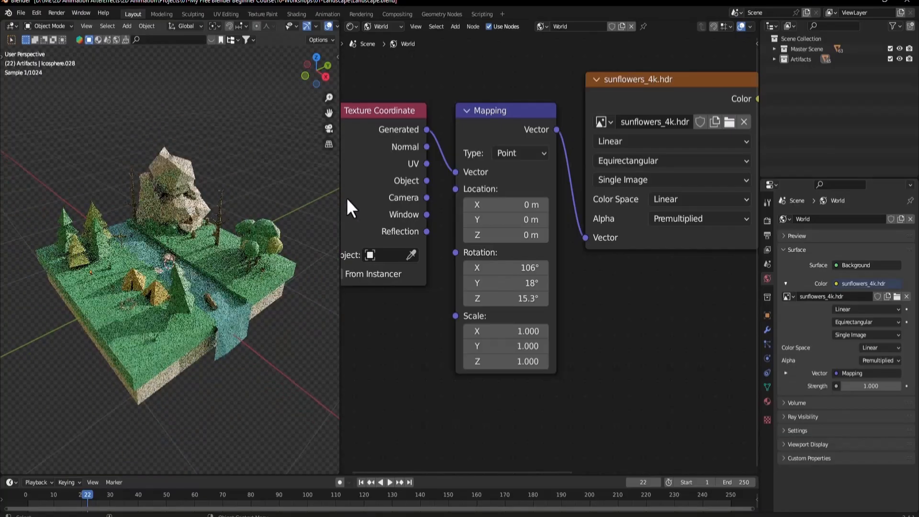
{"action": "left_click_drag", "start_coordinate": [340, 205], "coordinate": [421, 211]}
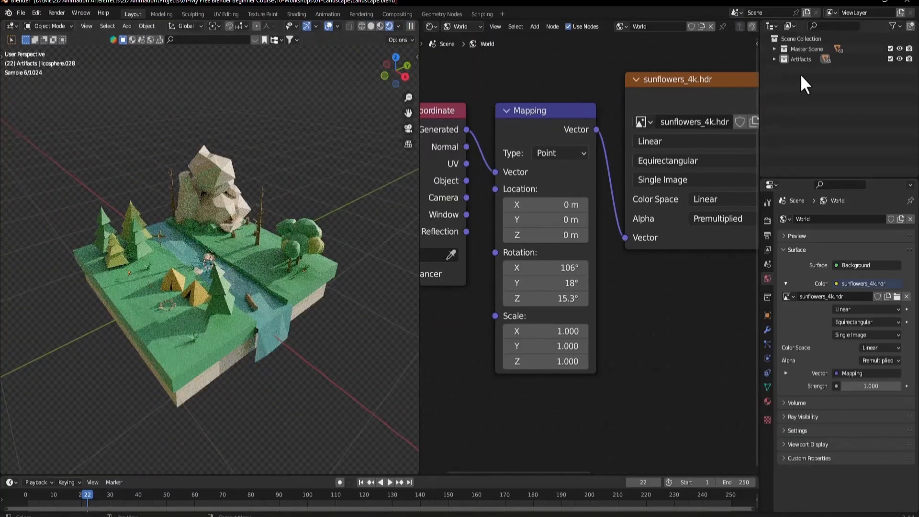
{"action": "key", "text": "shift+a"}
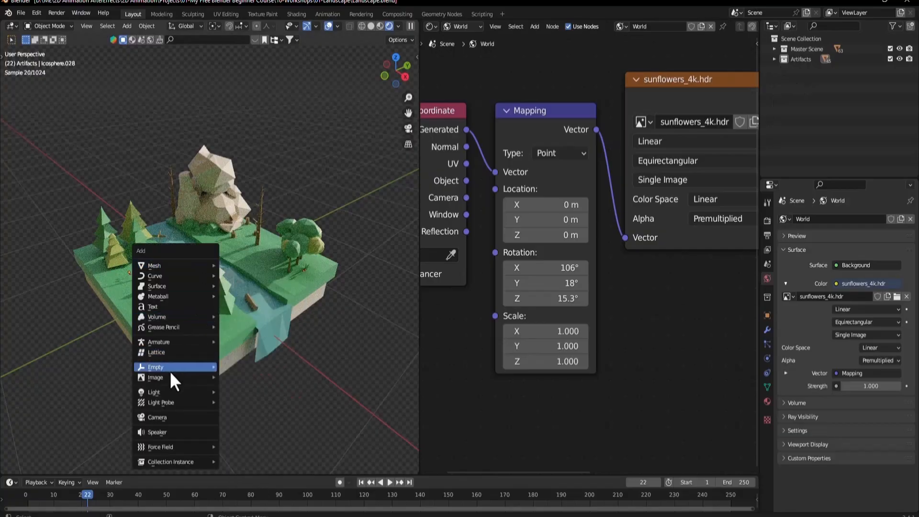
{"action": "left_click", "coordinate": [157, 417]}
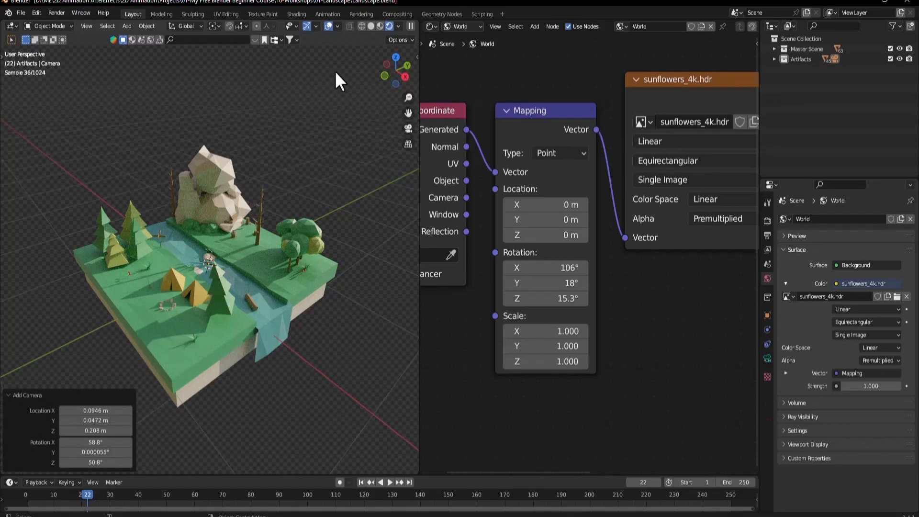
- Look through the new camera in Solid shading, with the view locks To 3D Cursor and Camera to View turned on
{"action": "key", "text": "z"}
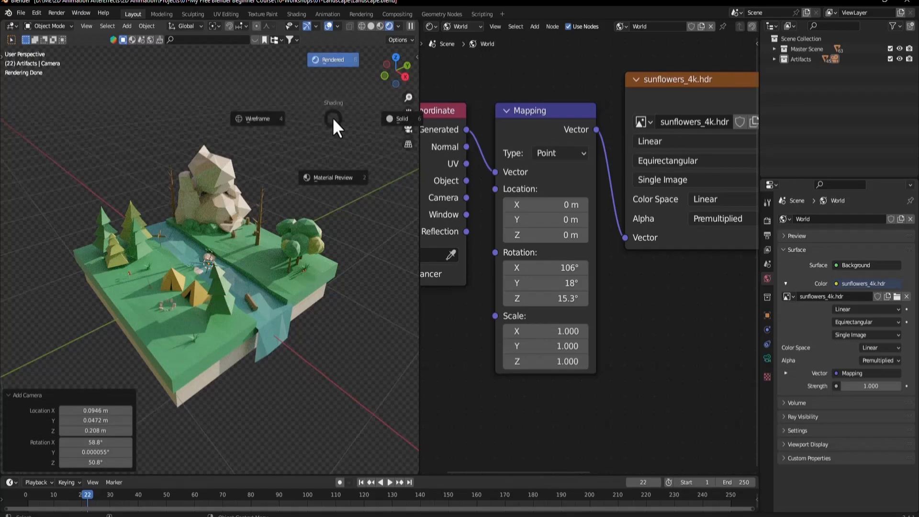
{"action": "left_click", "coordinate": [394, 118]}
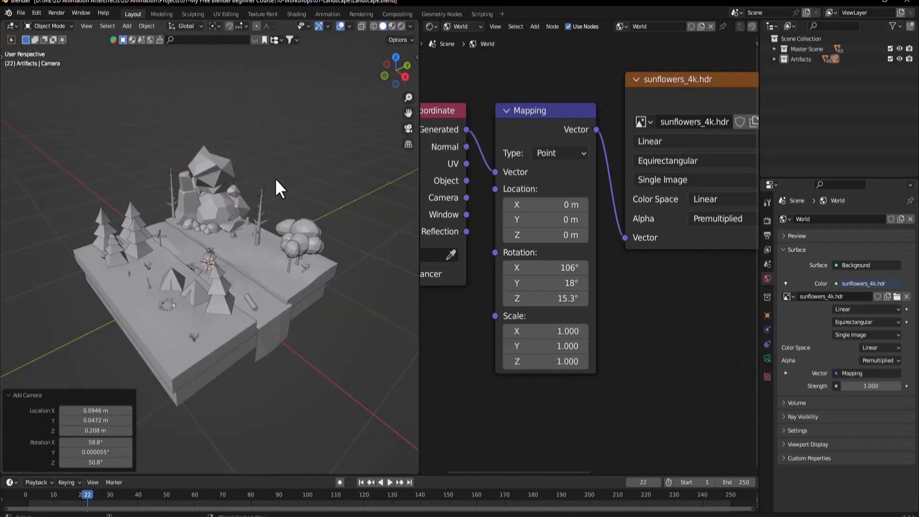
{"action": "key", "text": "KP_0"}
{"action": "key", "text": "n"}
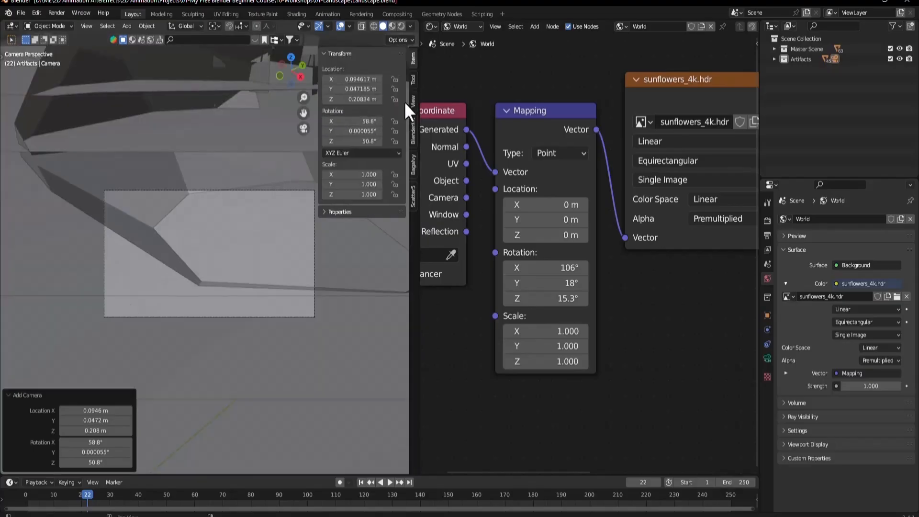
{"action": "left_click", "coordinate": [412, 100]}
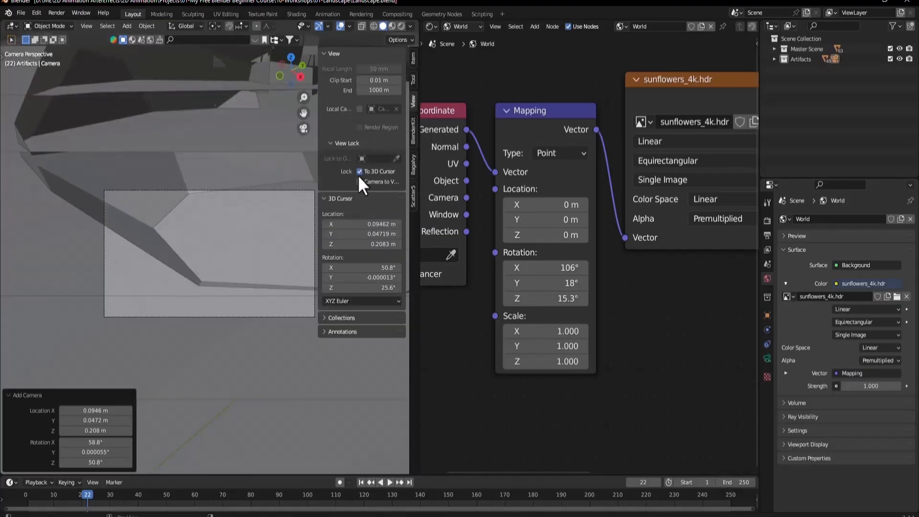
- Check the framing of the reference image 4ZUTx.png and the render's output resolution settings
{"action": "left_click", "coordinate": [692, 491]}
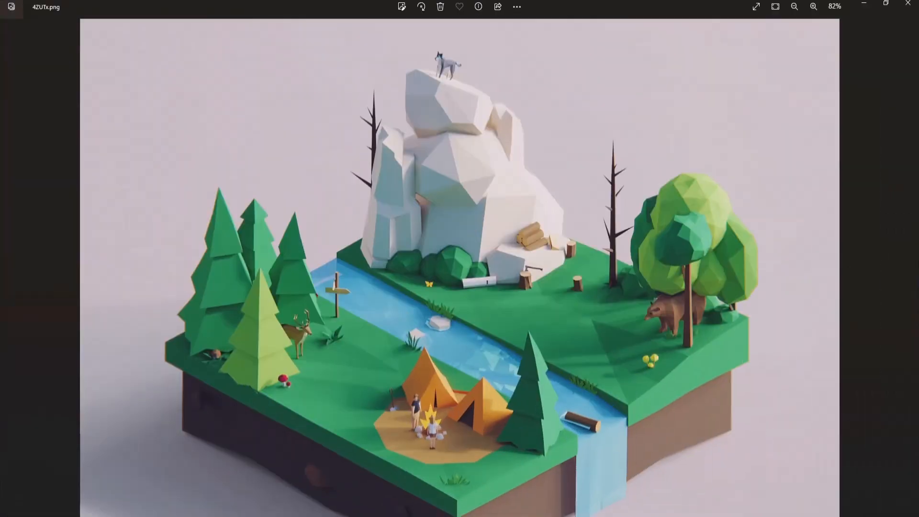
{"action": "left_click", "coordinate": [669, 515]}
{"action": "left_click", "coordinate": [767, 221]}
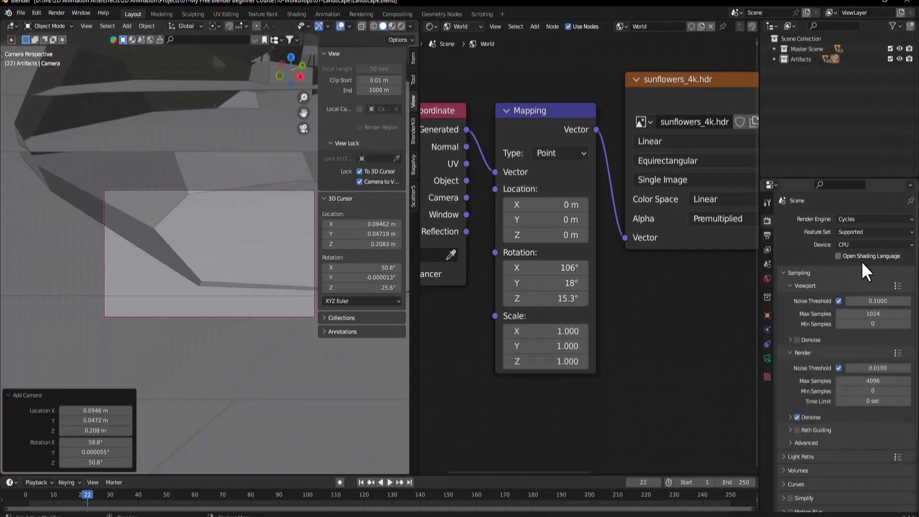
{"action": "left_click", "coordinate": [767, 235]}
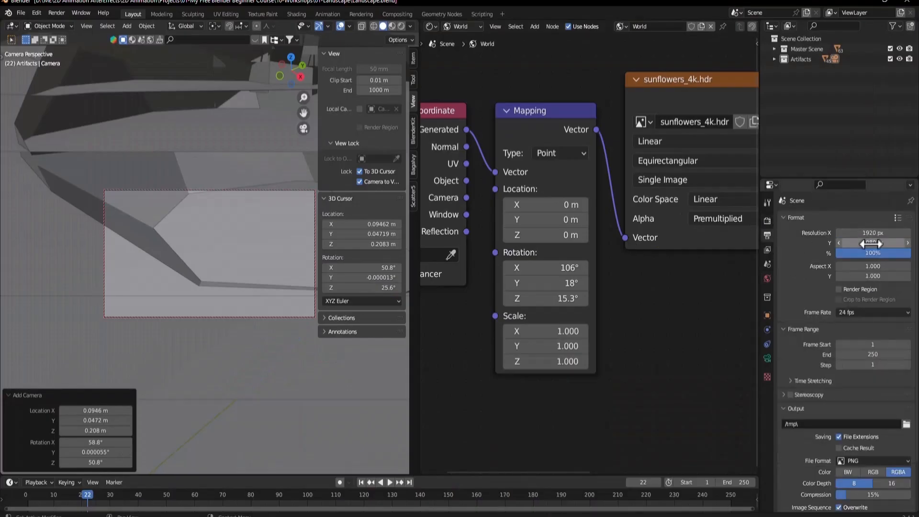
- Pull the locked camera back until the whole landscape fits inside the camera frame
{"action": "key", "text": "n"}
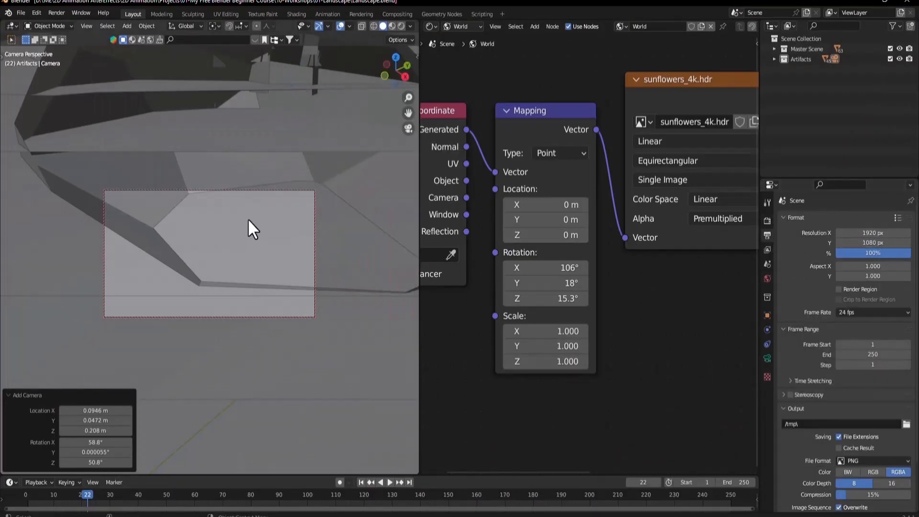
{"action": "scroll", "coordinate": [257, 240], "scroll_direction": "down", "scroll_amount": 8}
{"action": "key", "text": "n"}
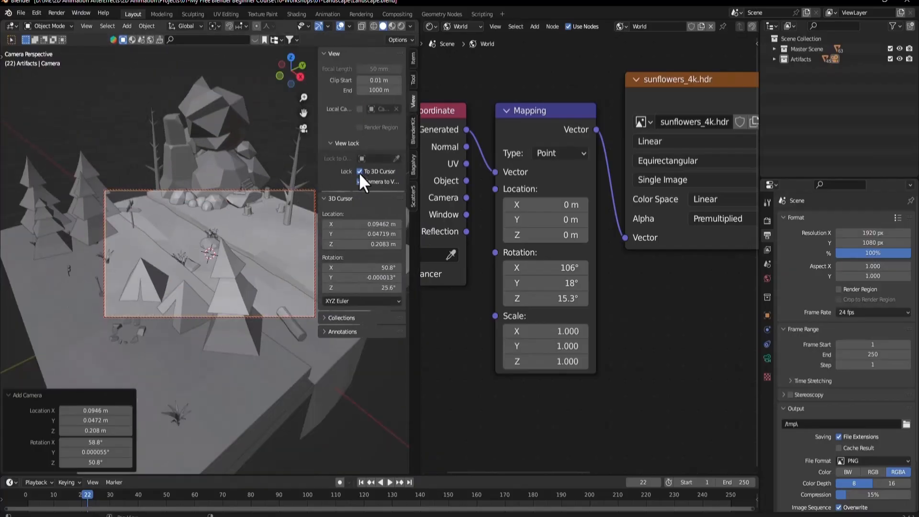
{"action": "scroll", "coordinate": [220, 235], "scroll_direction": "down", "scroll_amount": 4}
{"action": "scroll", "coordinate": [221, 239], "scroll_direction": "up", "scroll_amount": 7}
{"action": "scroll", "coordinate": [221, 239], "scroll_direction": "down", "scroll_amount": 7}
{"action": "scroll", "coordinate": [221, 238], "scroll_direction": "up", "scroll_amount": 4}
{"action": "scroll", "coordinate": [221, 238], "scroll_direction": "down", "scroll_amount": 5}
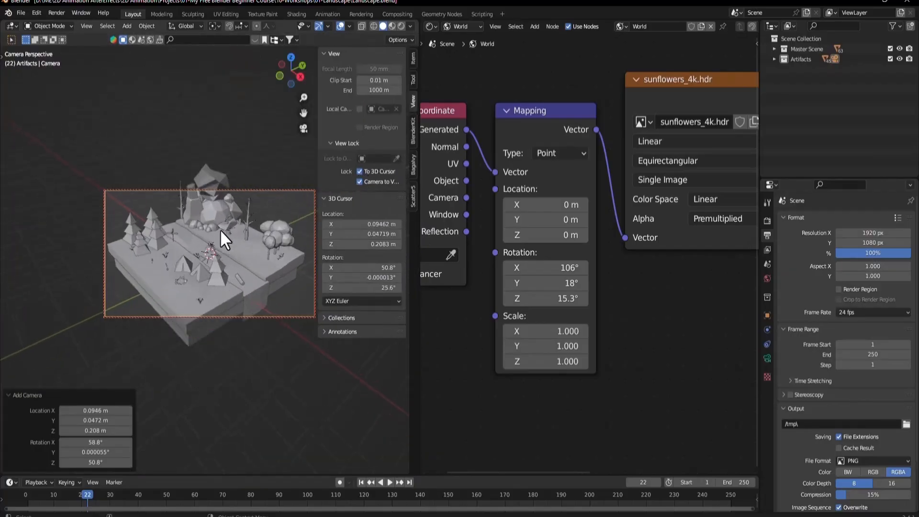
{"action": "scroll", "coordinate": [220, 229], "scroll_direction": "down", "scroll_amount": 1}
{"action": "scroll", "coordinate": [219, 228], "scroll_direction": "up", "scroll_amount": 1}
{"action": "scroll", "coordinate": [220, 228], "scroll_direction": "down", "scroll_amount": 1}
- Turn off the view locks To 3D Cursor and Camera to View to keep the camera framing fixed
{"action": "left_click", "coordinate": [357, 171]}
{"action": "left_click", "coordinate": [358, 182]}
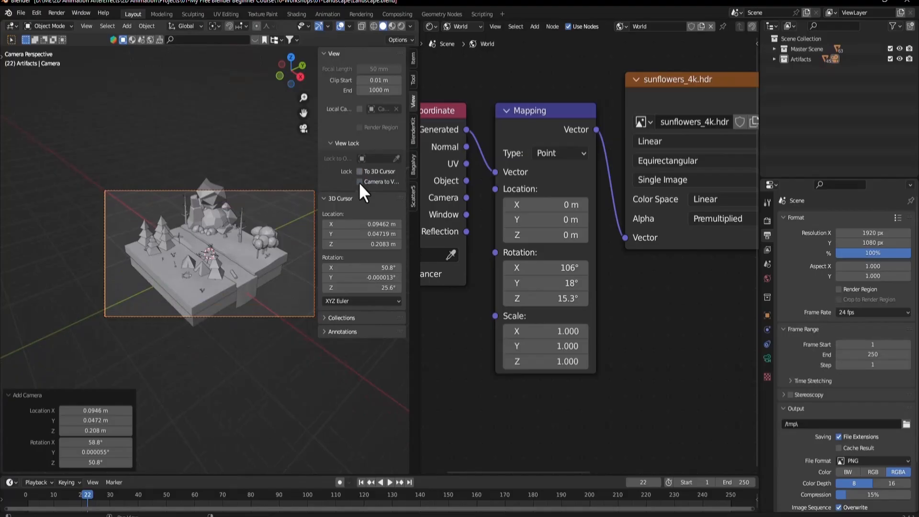
{"action": "scroll", "coordinate": [239, 236], "scroll_direction": "down", "scroll_amount": 2}
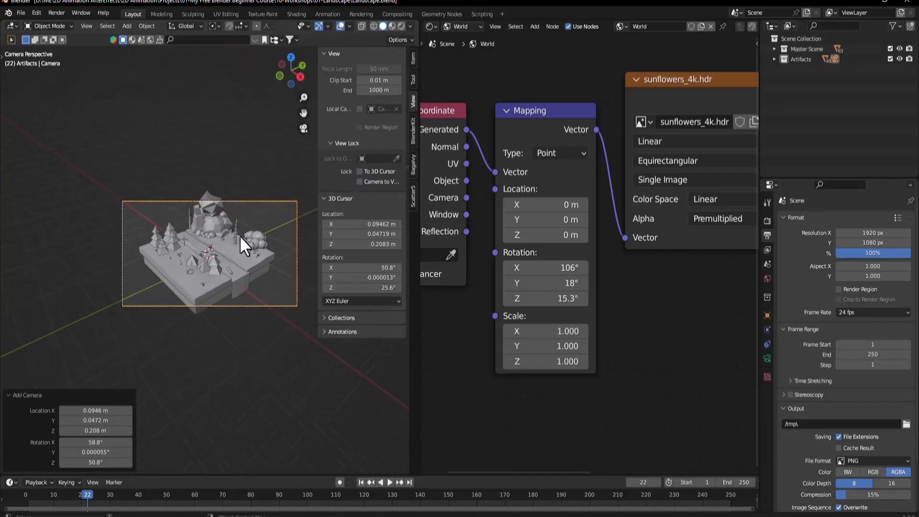
{"action": "scroll", "coordinate": [237, 237], "scroll_direction": "up", "scroll_amount": 3}
{"action": "scroll", "coordinate": [237, 236], "scroll_direction": "down", "scroll_amount": 3}
{"action": "scroll", "coordinate": [237, 237], "scroll_direction": "up", "scroll_amount": 3}
{"action": "scroll", "coordinate": [237, 236], "scroll_direction": "down", "scroll_amount": 2}
{"action": "scroll", "coordinate": [237, 236], "scroll_direction": "up", "scroll_amount": 3}
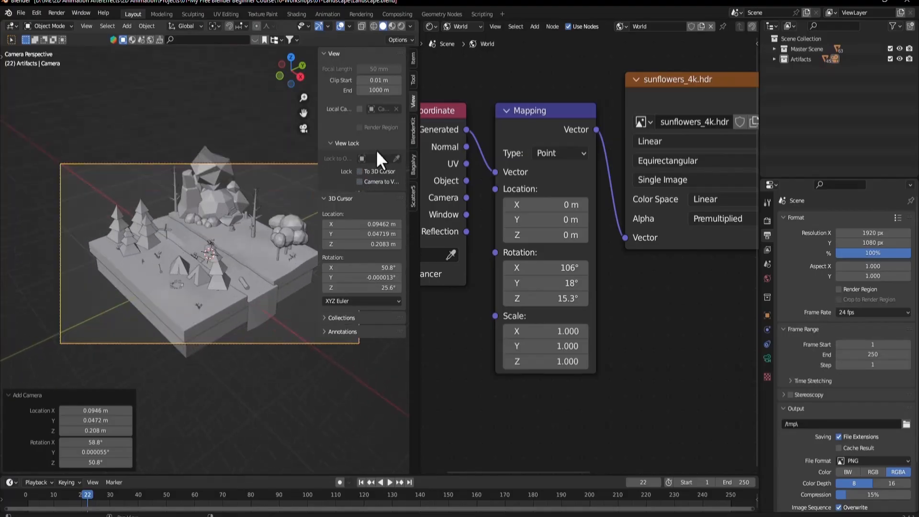
- Widen the 3D viewport and turn on the view locks To 3D Cursor and Camera to View
{"action": "scroll", "coordinate": [236, 220], "scroll_direction": "up", "scroll_amount": 3}
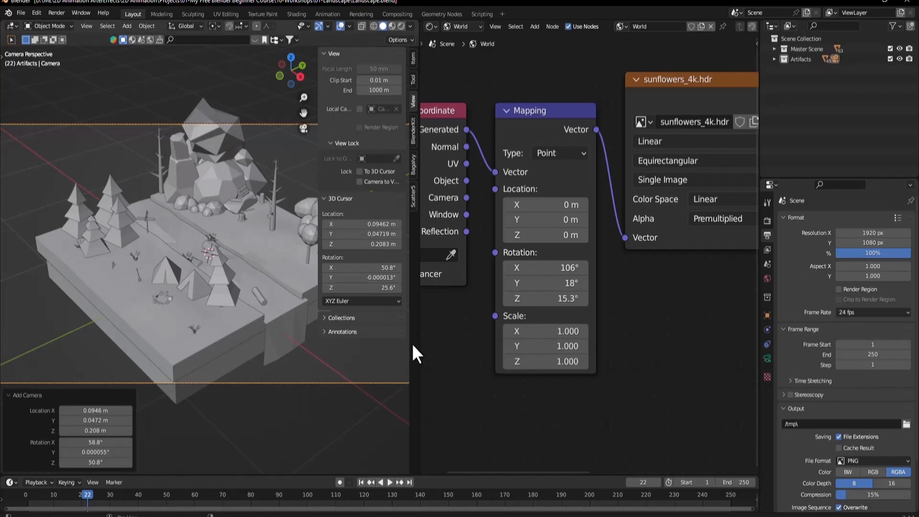
{"action": "left_click_drag", "start_coordinate": [415, 343], "coordinate": [504, 357]}
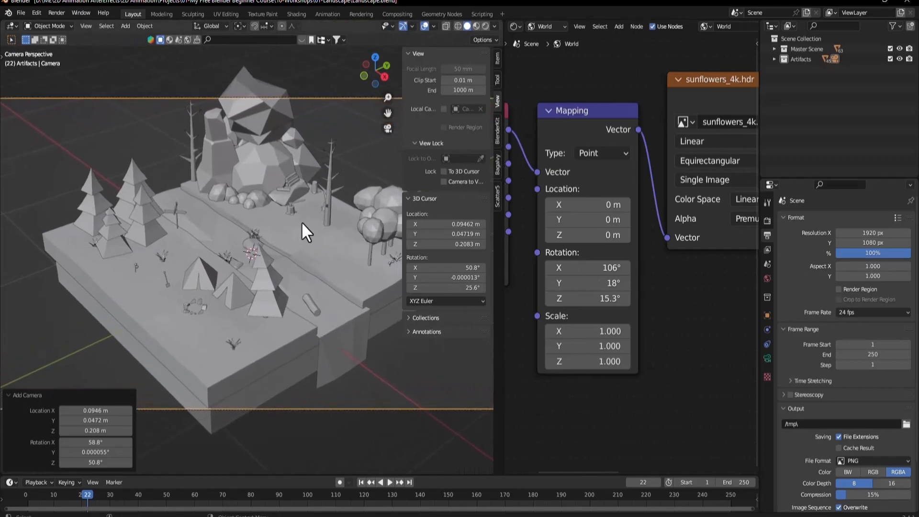
{"action": "scroll", "coordinate": [300, 222], "scroll_direction": "down", "scroll_amount": 2}
{"action": "left_click", "coordinate": [444, 171]}
{"action": "left_click", "coordinate": [443, 182]}
{"action": "key", "text": "n"}
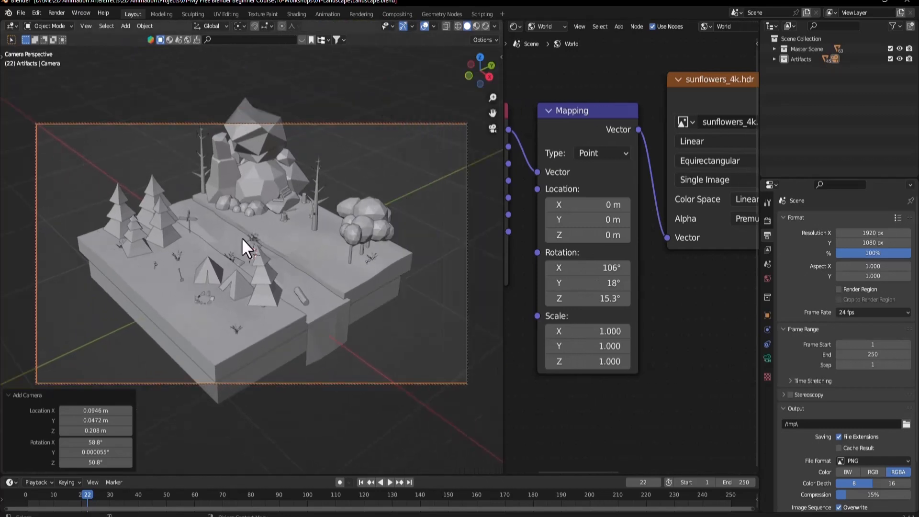
- Adjust the locked camera's distance to fit the whole landscape in the frame, comparing it with the reference image 4ZUTx.png
{"action": "scroll", "coordinate": [266, 245], "scroll_direction": "down", "scroll_amount": 3}
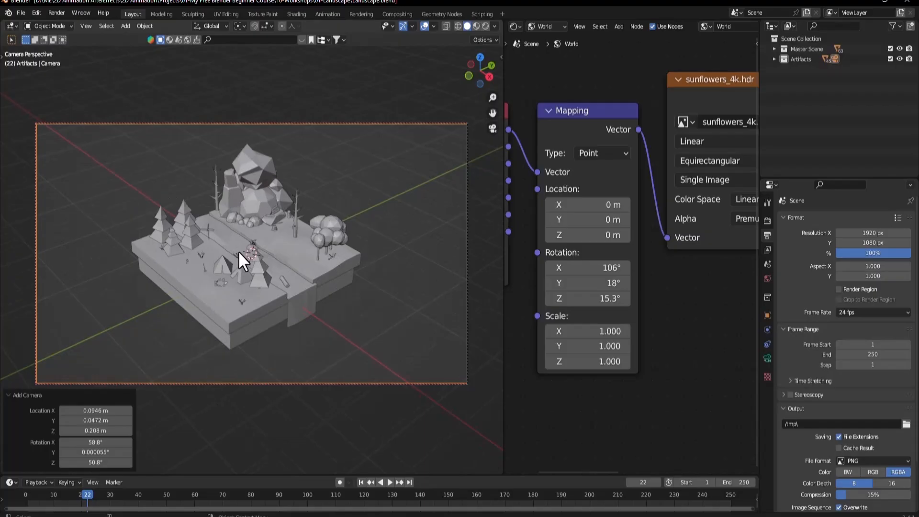
{"action": "scroll", "coordinate": [259, 234], "scroll_direction": "up", "scroll_amount": 2}
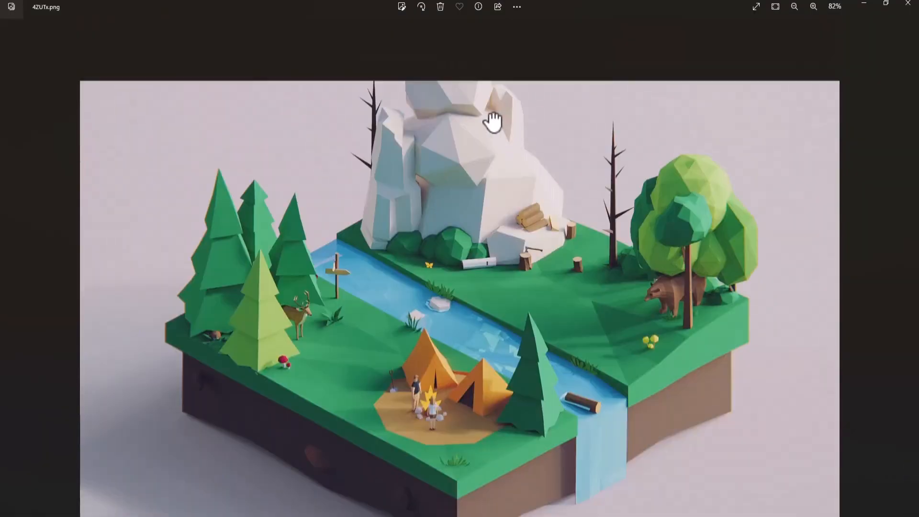
{"action": "scroll", "coordinate": [447, 172], "scroll_direction": "down", "scroll_amount": 3}
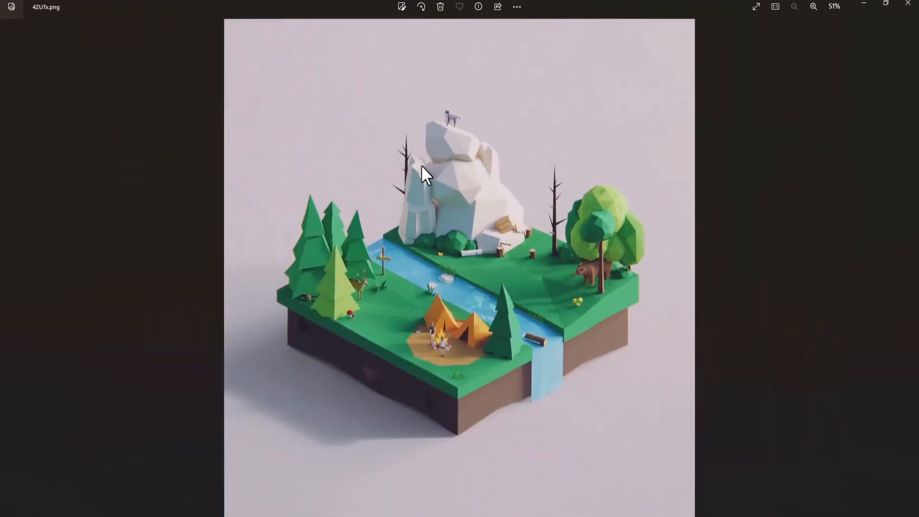
{"action": "left_click", "coordinate": [866, 4]}
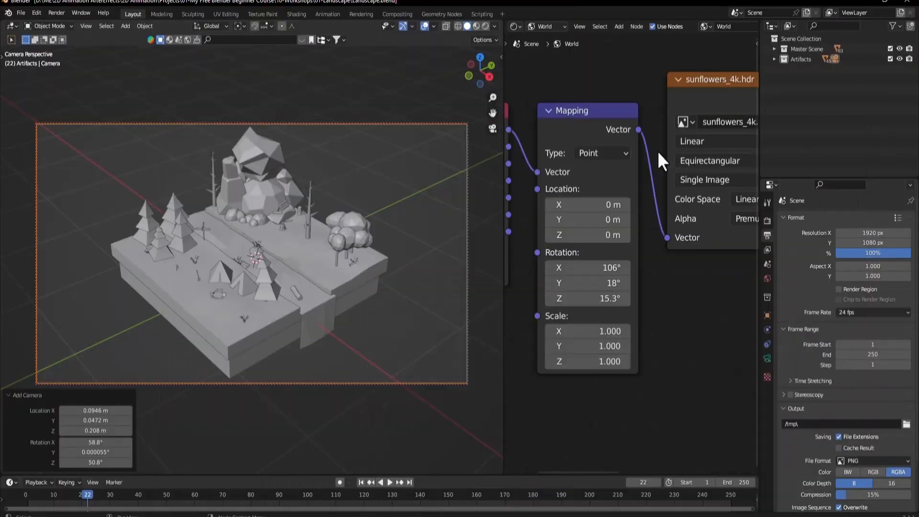
- Set the render's output Resolution Y to 1920 px for a square frame
{"action": "left_click", "coordinate": [768, 235]}
{"action": "left_click", "coordinate": [872, 242]}
{"action": "type", "text": "1920"}
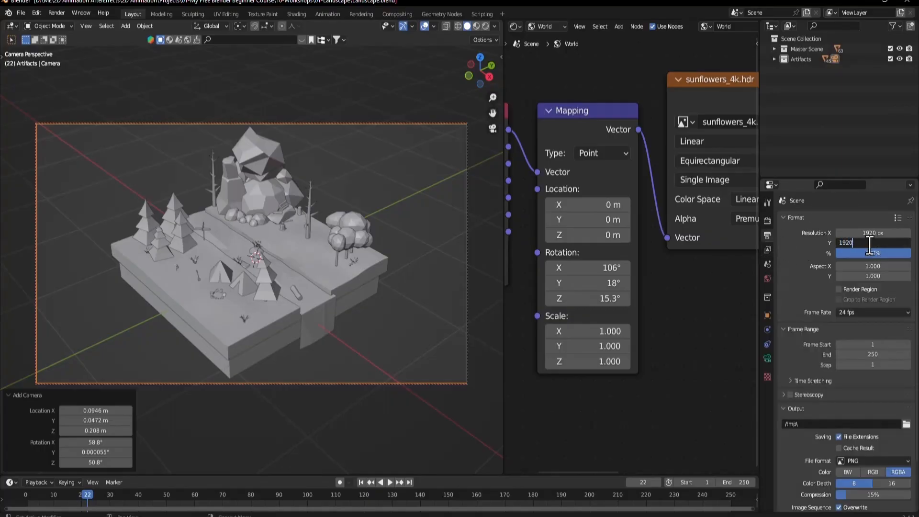
{"action": "key", "text": "Return"}
- Move the locked camera closer to the landscape, then release and restore the view locks around fitting the square frame in the viewport
{"action": "scroll", "coordinate": [222, 236], "scroll_direction": "down", "scroll_amount": 3}
{"action": "scroll", "coordinate": [223, 236], "scroll_direction": "up", "scroll_amount": 5}
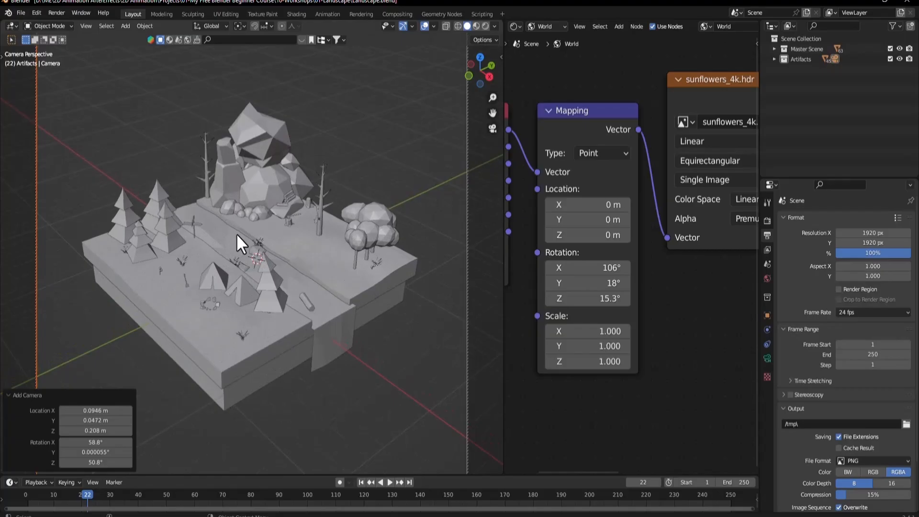
{"action": "key", "text": "n"}
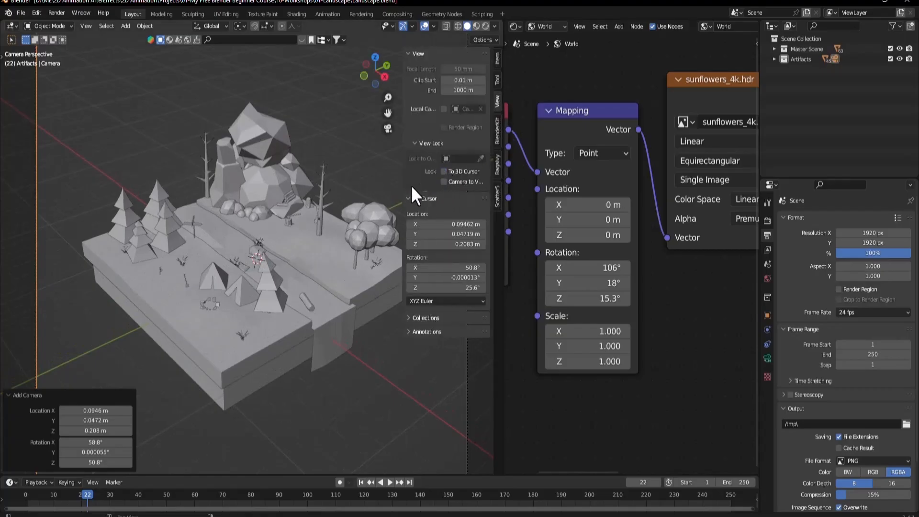
{"action": "key", "text": "n"}
{"action": "scroll", "coordinate": [323, 199], "scroll_direction": "down", "scroll_amount": 3}
{"action": "scroll", "coordinate": [287, 201], "scroll_direction": "up", "scroll_amount": 1}
{"action": "key", "text": "n"}
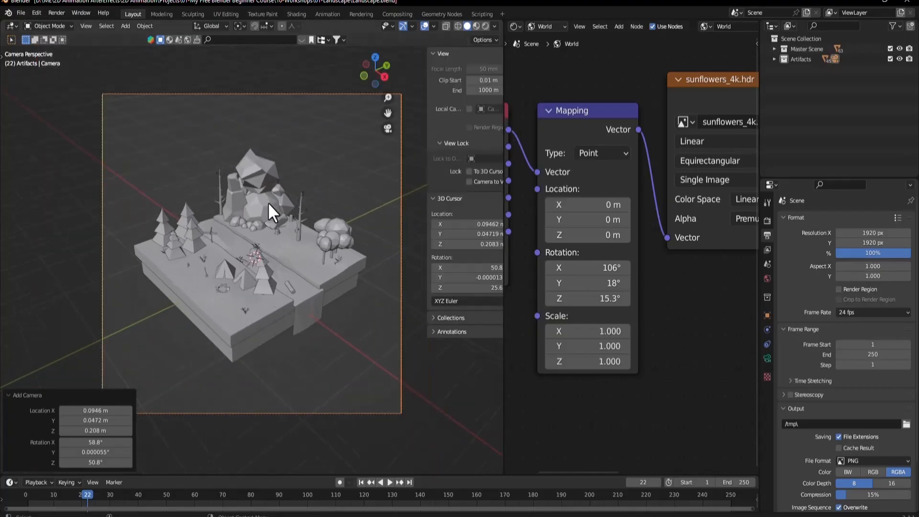
- Compare the framing with the reference image 4ZUTx.png and turn off both view locks
{"action": "mouse_move", "coordinate": [693, 513]}
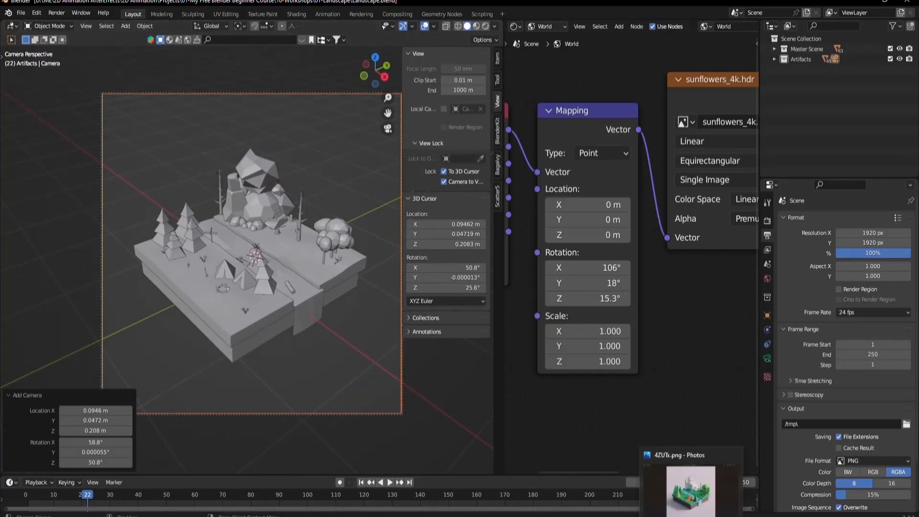
{"action": "left_click", "coordinate": [693, 481]}
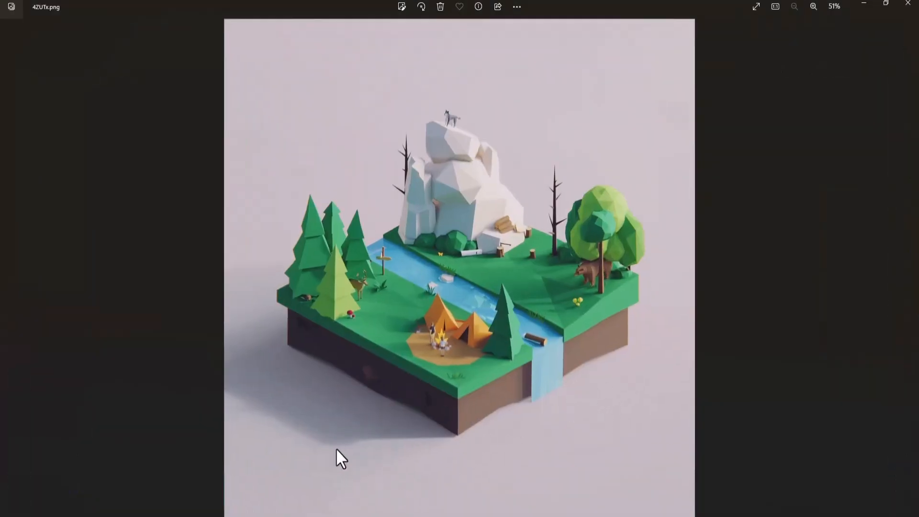
{"action": "left_click", "coordinate": [860, 4]}
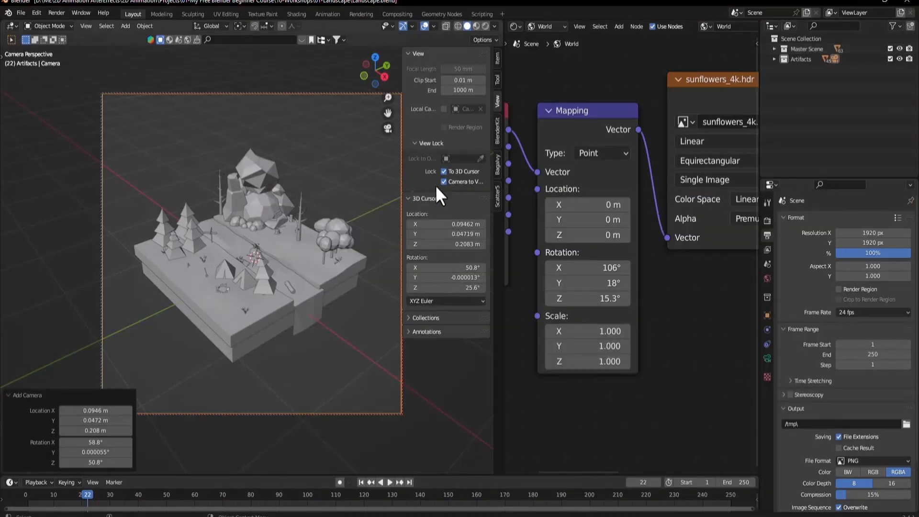
{"action": "key", "text": "n"}
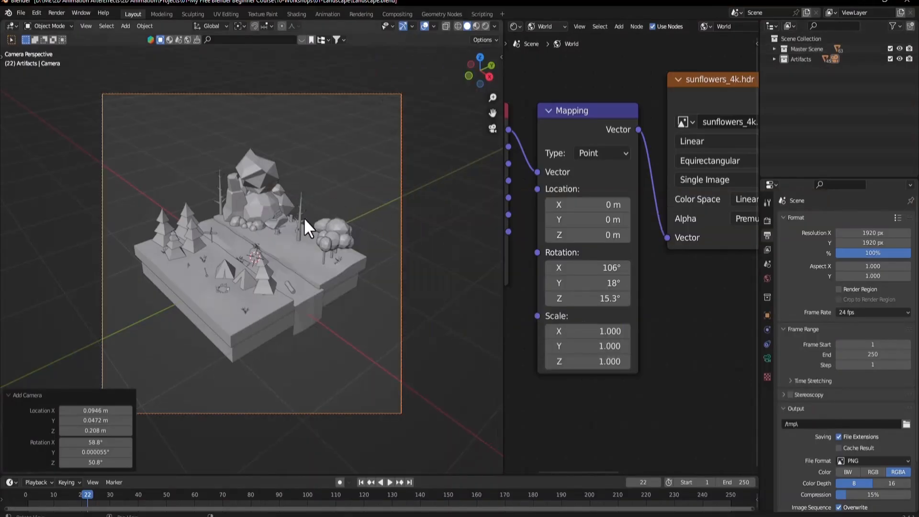
- Add a mesh plane next to the landscape and scale it up about 4.95 times as a ground surface
{"action": "middle_click_drag", "start_coordinate": [305, 219], "coordinate": [324, 231]}
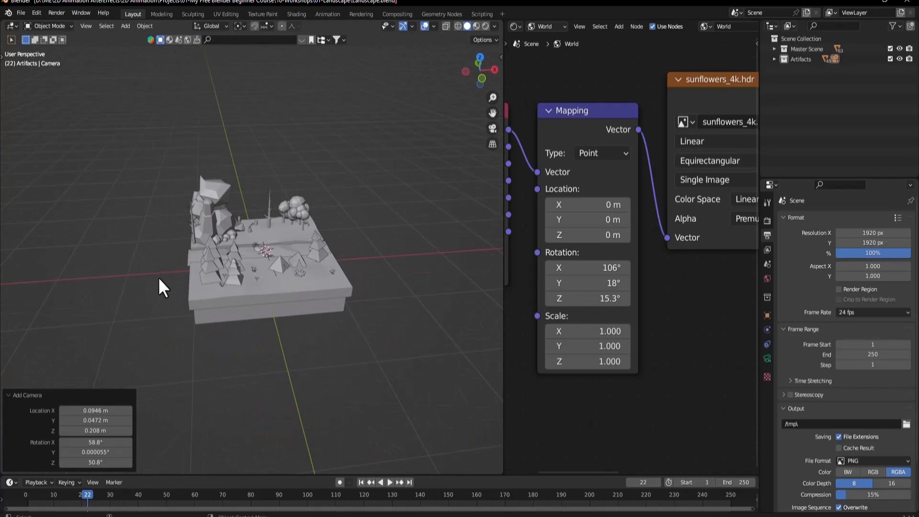
{"action": "key", "text": "shift+a"}
{"action": "mouse_move", "coordinate": [105, 115]}
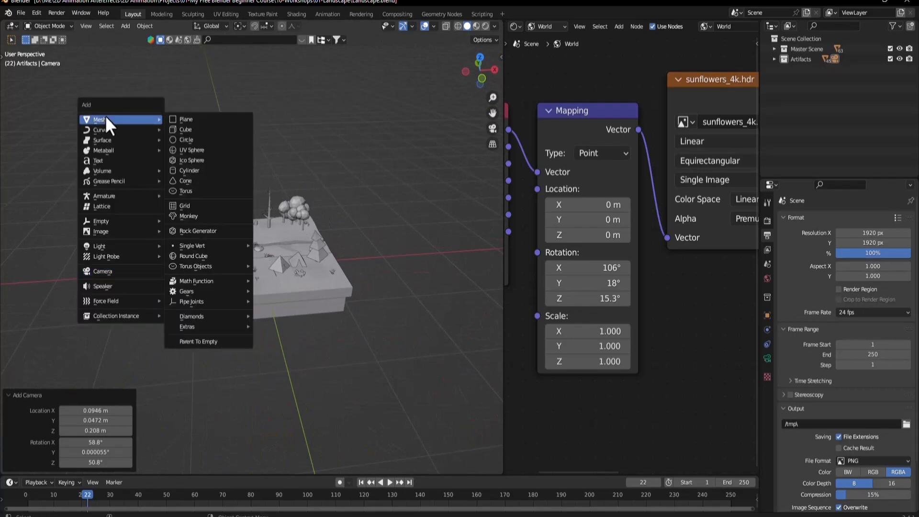
{"action": "left_click", "coordinate": [190, 119]}
{"action": "key", "text": "s"}
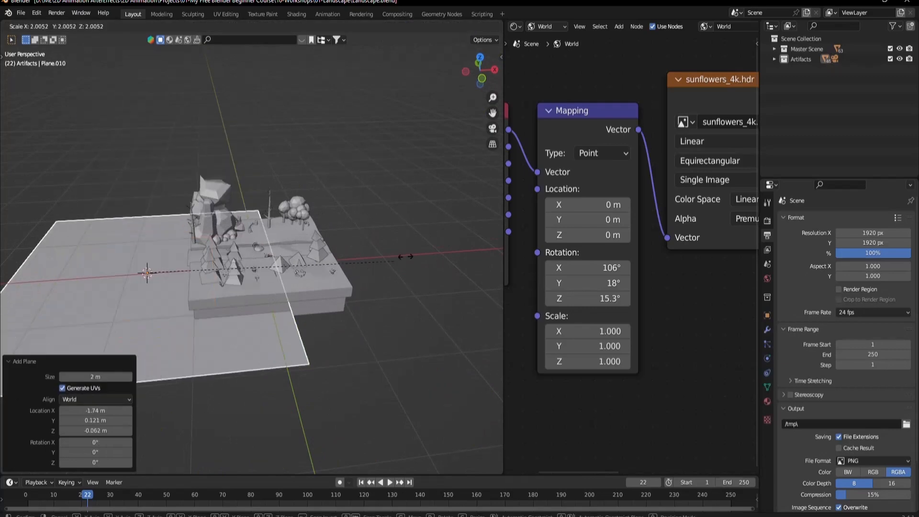
{"action": "left_click", "coordinate": [223, 231]}
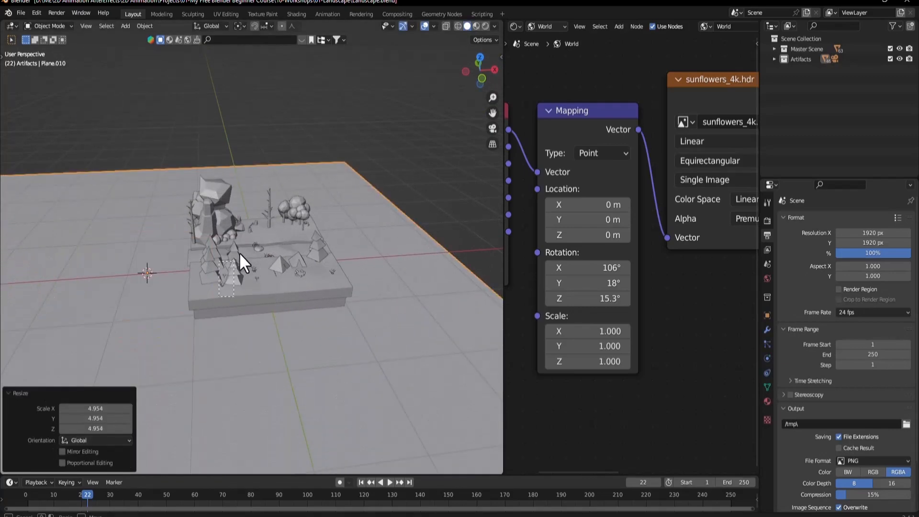
- Lower the ground plane about 0.07 m along the global Z axis beneath the landscape
{"action": "left_click", "coordinate": [238, 251]}
{"action": "middle_click_drag", "start_coordinate": [200, 311], "coordinate": [377, 216]}
{"action": "left_click", "coordinate": [373, 251]}
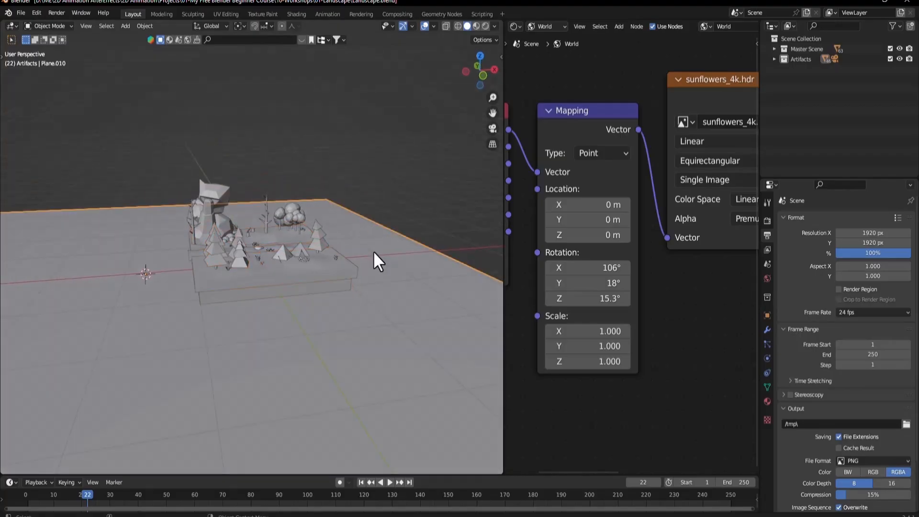
{"action": "key", "text": "g"}
{"action": "key", "text": "z"}
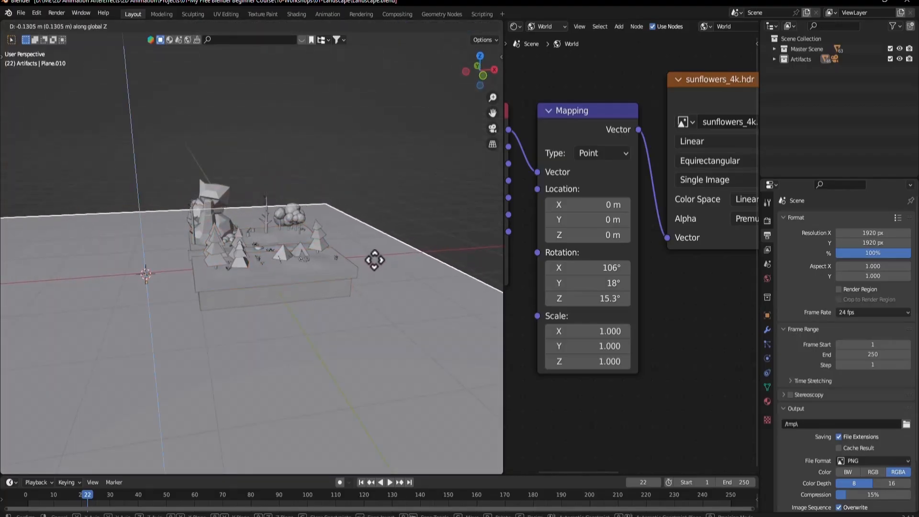
{"action": "left_click", "coordinate": [375, 259]}
- In top view, rotate the ground plane about 38° towards the camera and move it about 0.48 m in X and 0.86 m in Y
{"action": "scroll", "coordinate": [333, 247], "scroll_direction": "down", "scroll_amount": 7}
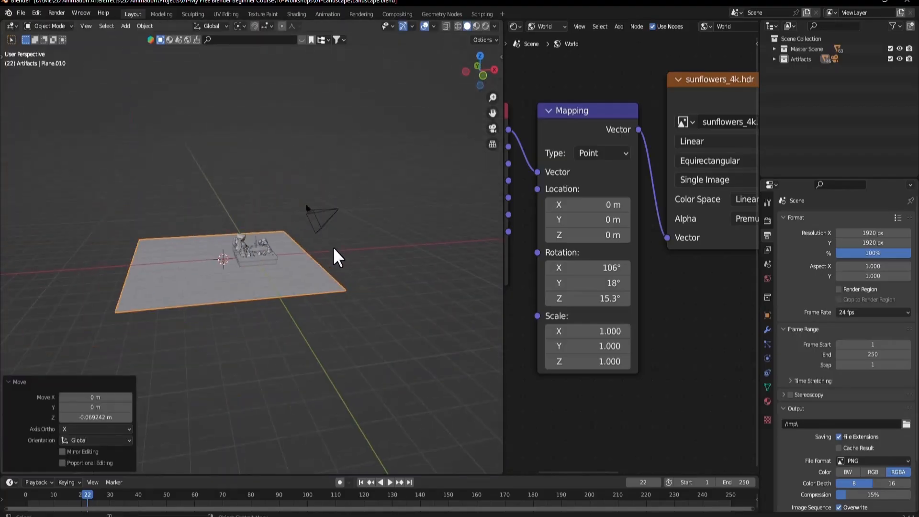
{"action": "key", "text": "KP_7"}
{"action": "scroll", "coordinate": [272, 335], "scroll_direction": "up", "scroll_amount": 3}
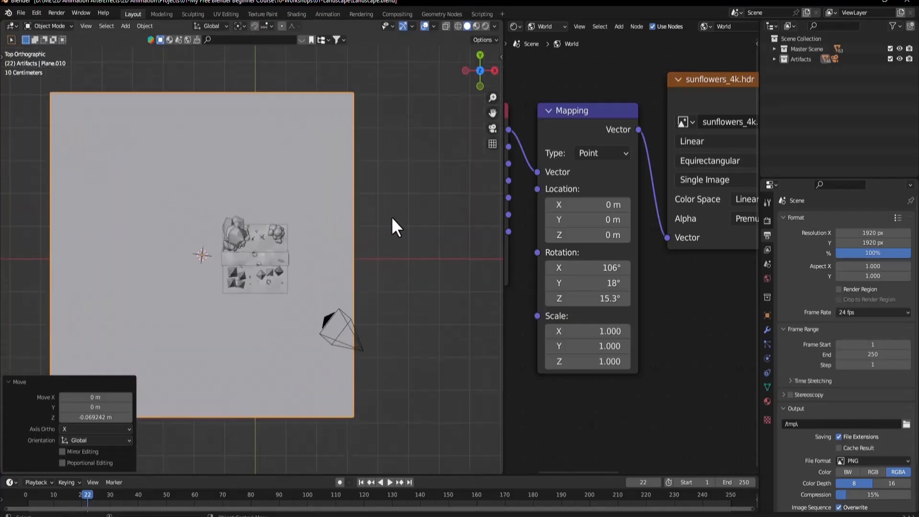
{"action": "key", "text": "r"}
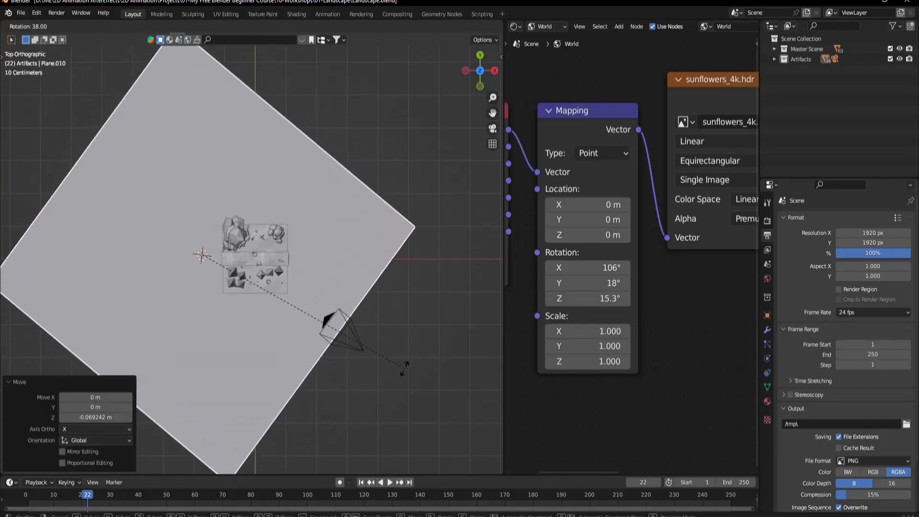
{"action": "left_click", "coordinate": [405, 368]}
{"action": "key", "text": "g"}
{"action": "left_click", "coordinate": [247, 241]}
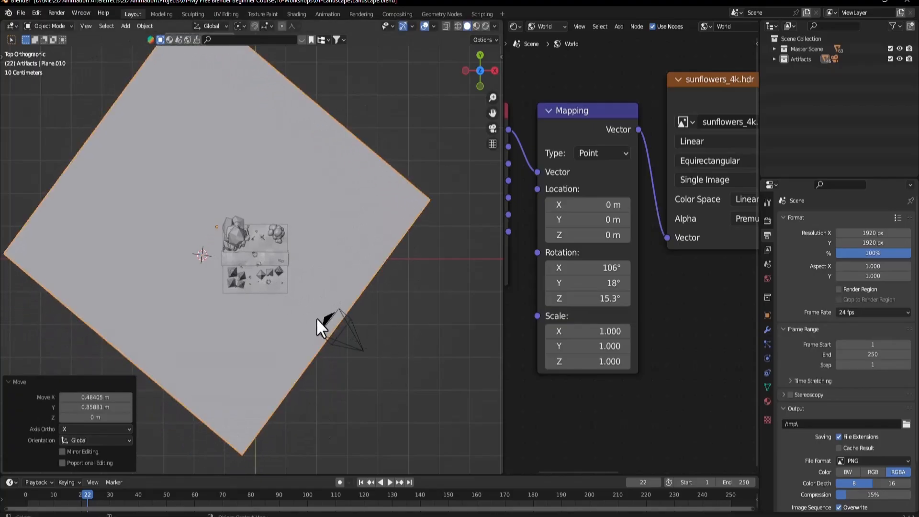
- Extrude the ground plane's edge opposite the camera straight up along Z to form a tall backdrop wall
{"action": "middle_click_drag", "start_coordinate": [158, 178], "coordinate": [267, 196]}
{"action": "key", "text": "Tab"}
{"action": "key", "text": "alt+a"}
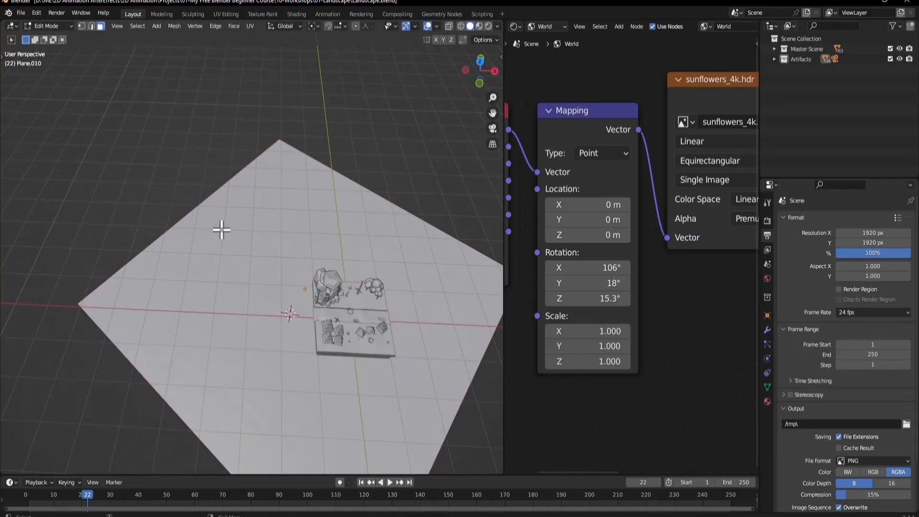
{"action": "key", "text": "2"}
{"action": "left_click", "coordinate": [205, 201]}
{"action": "key", "text": "e"}
{"action": "key", "text": "z"}
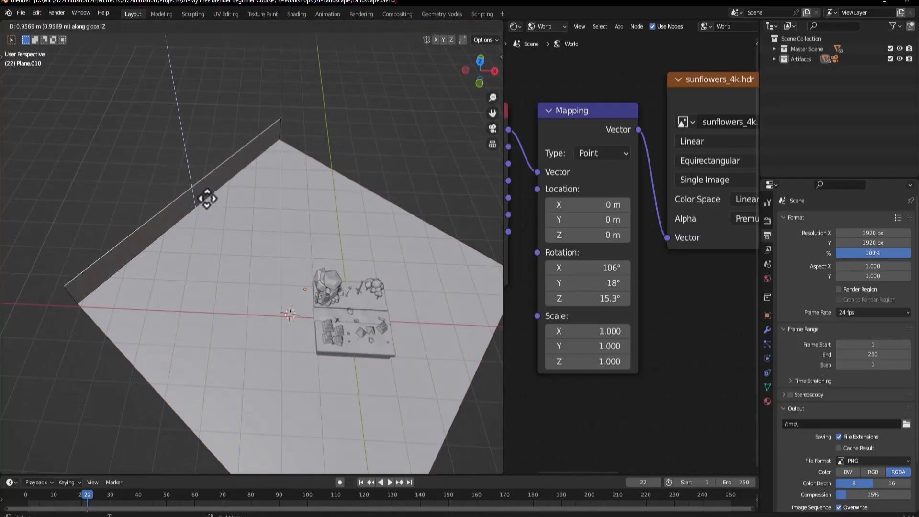
{"action": "left_click", "coordinate": [171, 36]}
- Bevel the edge between the ground and the wall with many segments into a wide smooth curve, and return to Object Mode
{"action": "left_click", "coordinate": [195, 210]}
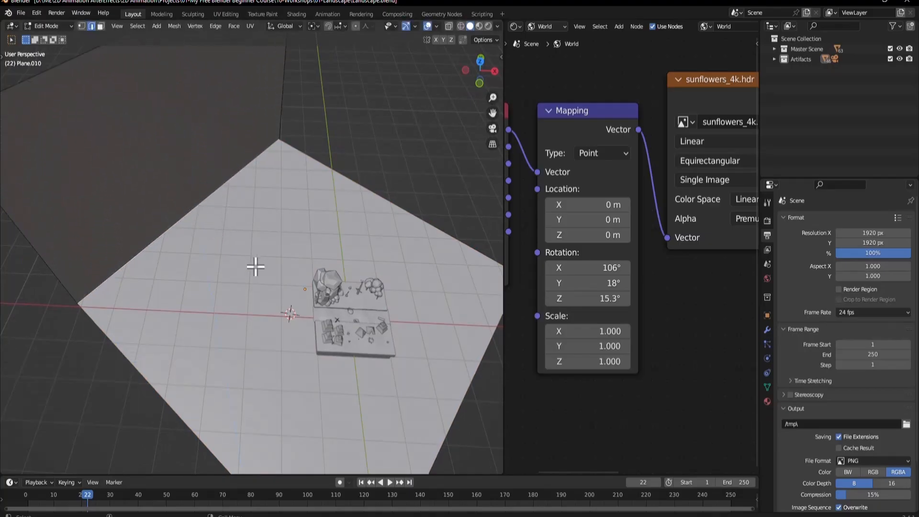
{"action": "key", "text": "ctrl+b"}
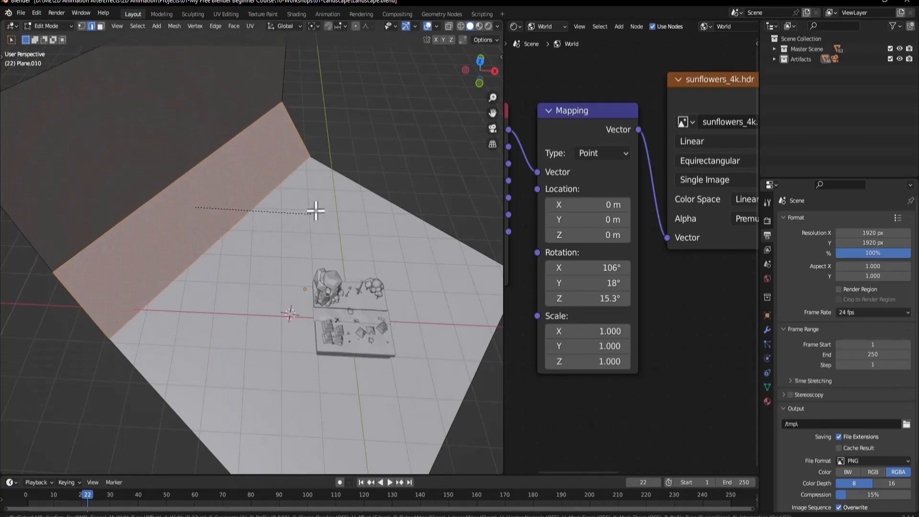
{"action": "scroll", "coordinate": [346, 202], "scroll_direction": "up", "scroll_amount": 4}
{"action": "scroll", "coordinate": [346, 202], "scroll_direction": "up", "scroll_amount": 15}
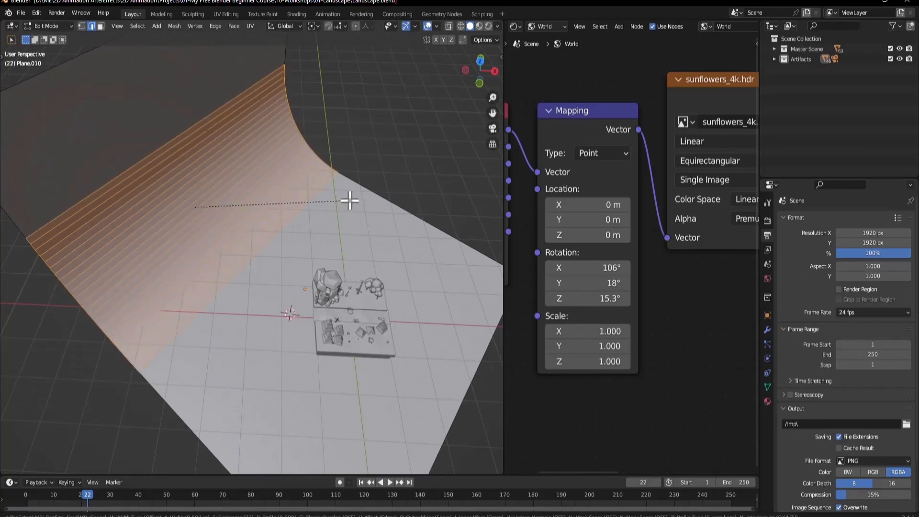
{"action": "left_click", "coordinate": [357, 223]}
{"action": "key", "text": "Tab"}
{"action": "scroll", "coordinate": [365, 169], "scroll_direction": "down", "scroll_amount": 4}
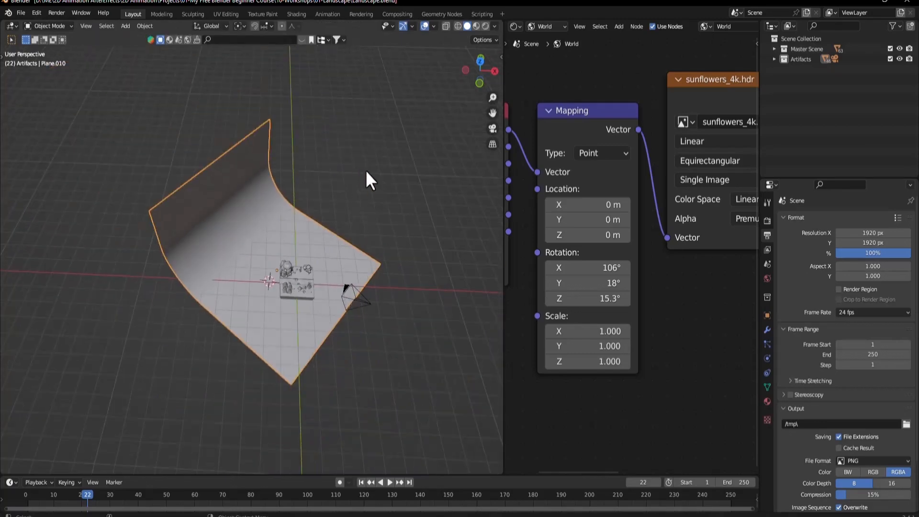
- Look through the camera and preview the landscape with its backdrop in Rendered shading
{"action": "key", "text": "KP_0"}
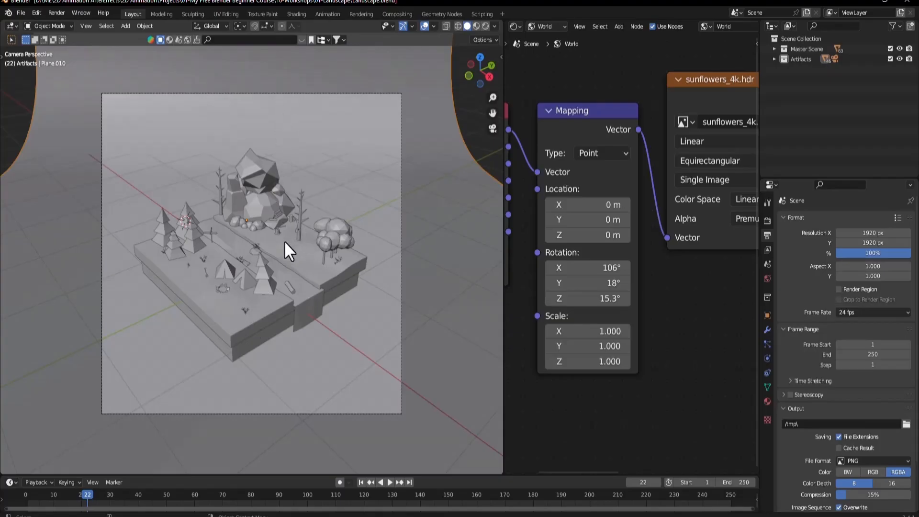
{"action": "scroll", "coordinate": [284, 249], "scroll_direction": "up", "scroll_amount": 2}
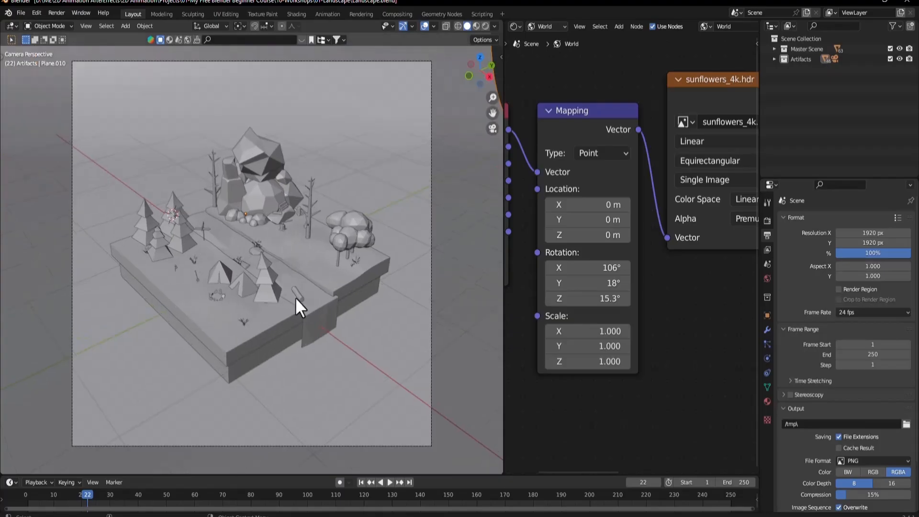
{"action": "key", "text": "z"}
{"action": "left_click", "coordinate": [335, 184]}
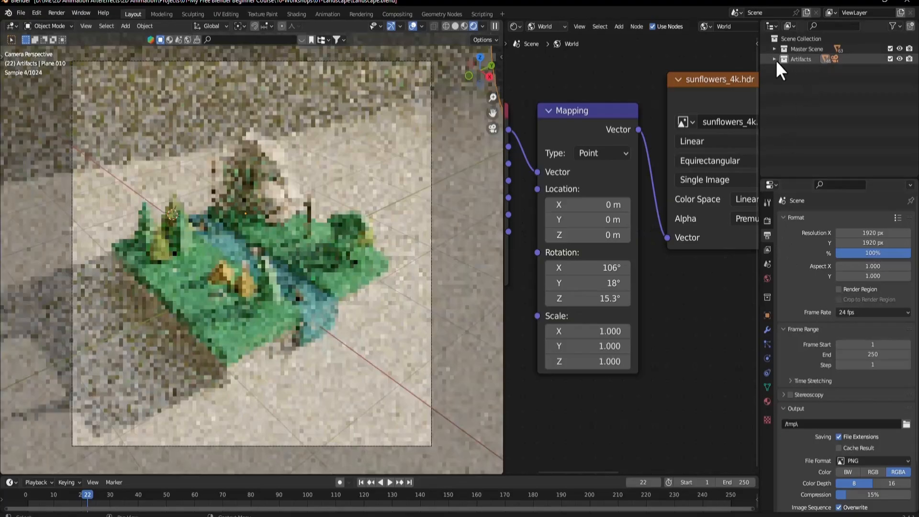
- Select the camera in the Artifacts collection
{"action": "left_click", "coordinate": [775, 59]}
{"action": "left_click", "coordinate": [809, 71]}
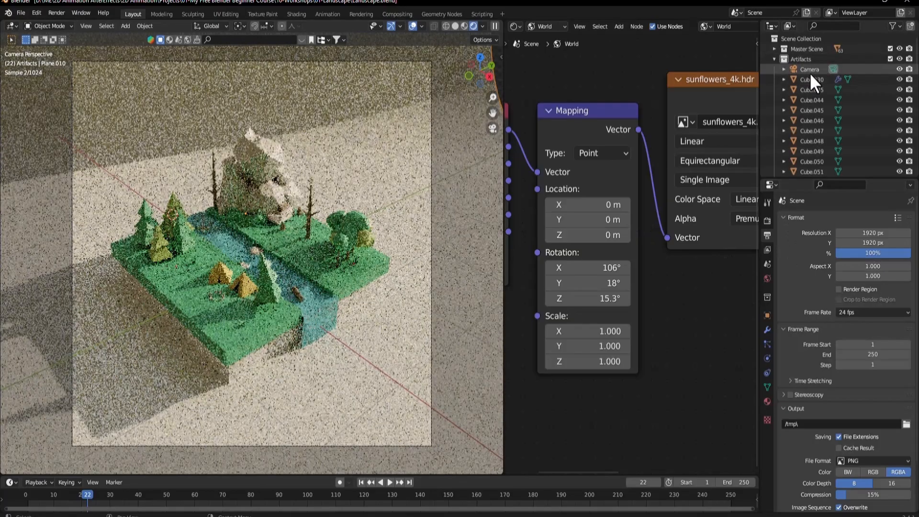
{"action": "left_click", "coordinate": [774, 60]}
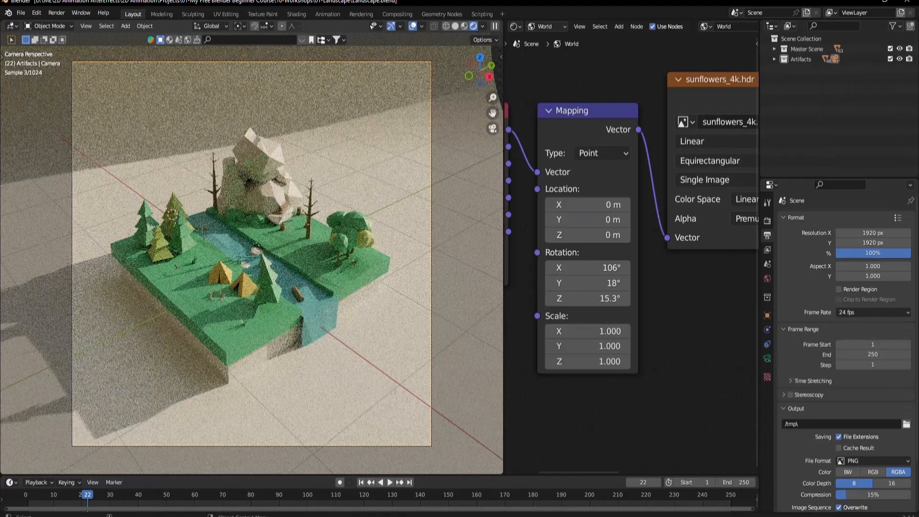
- Switch to the reference image in the browser, try the Eye Dropper extension on it, and view the whole image to compare its colors
{"action": "left_click", "coordinate": [712, 516]}
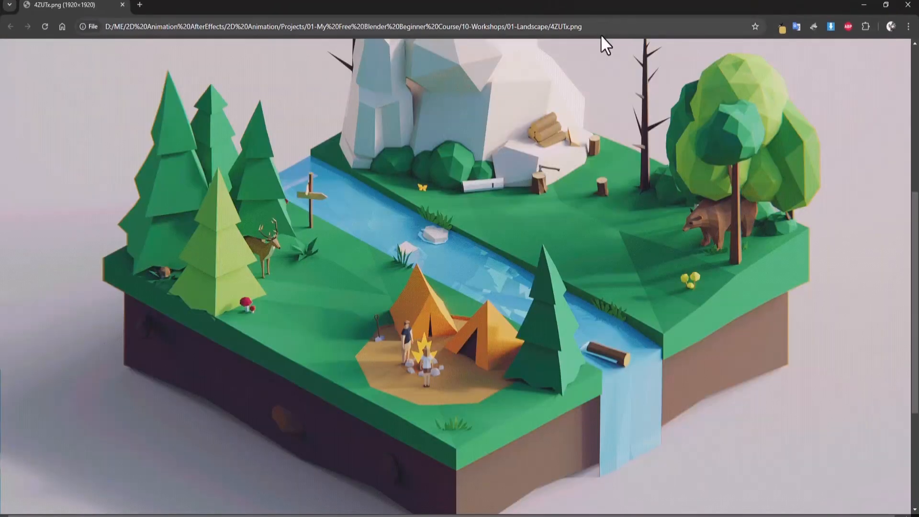
{"action": "left_click", "coordinate": [783, 29]}
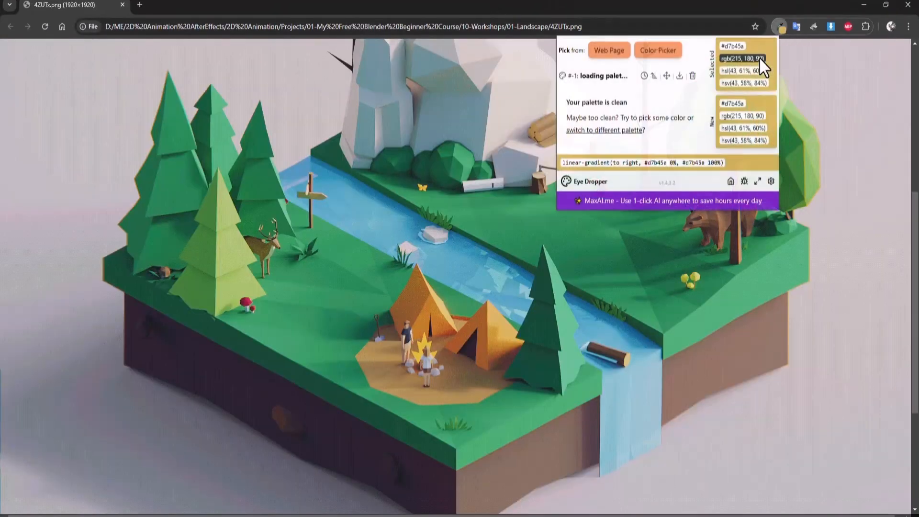
{"action": "left_click", "coordinate": [855, 106]}
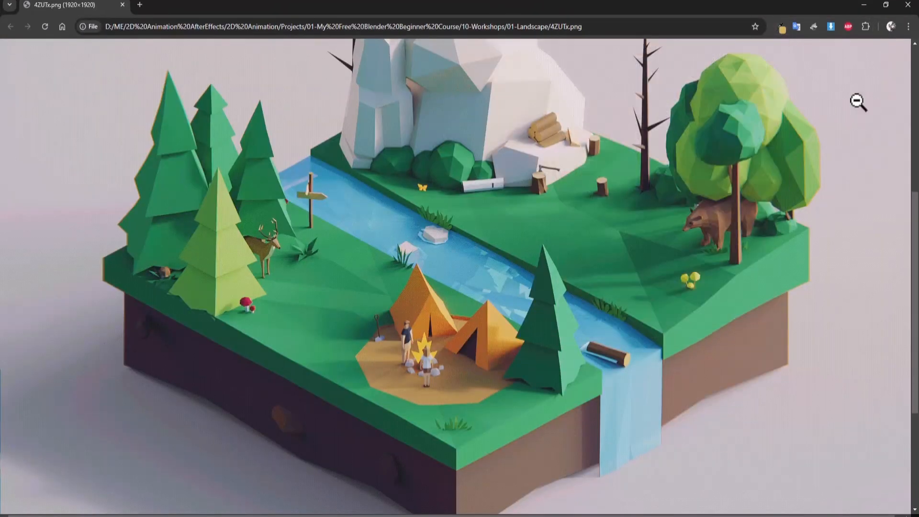
{"action": "left_click", "coordinate": [782, 28]}
{"action": "scroll", "coordinate": [546, 172], "scroll_direction": "down", "scroll_amount": 1}
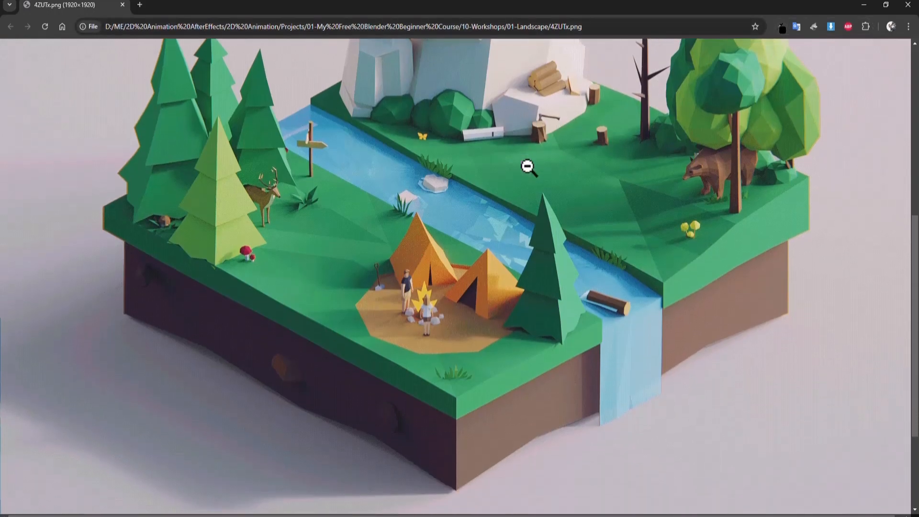
{"action": "left_click", "coordinate": [552, 172]}
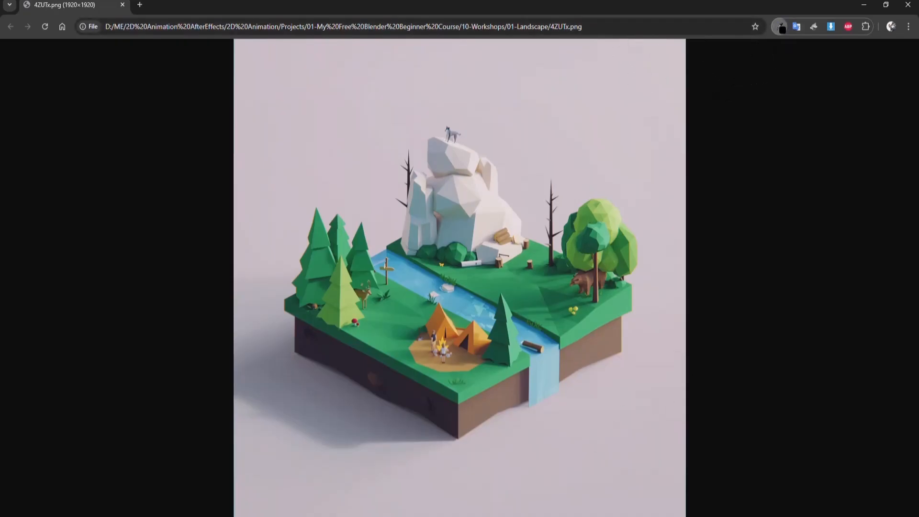
{"action": "left_click", "coordinate": [398, 479]}
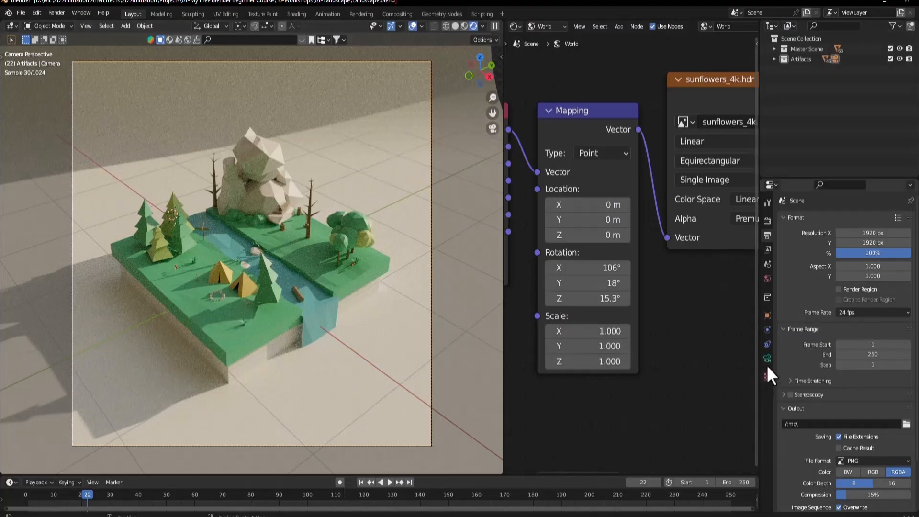
- Give the curved backdrop a new material with a pale pinkish-lilac base color
{"action": "left_click", "coordinate": [410, 158]}
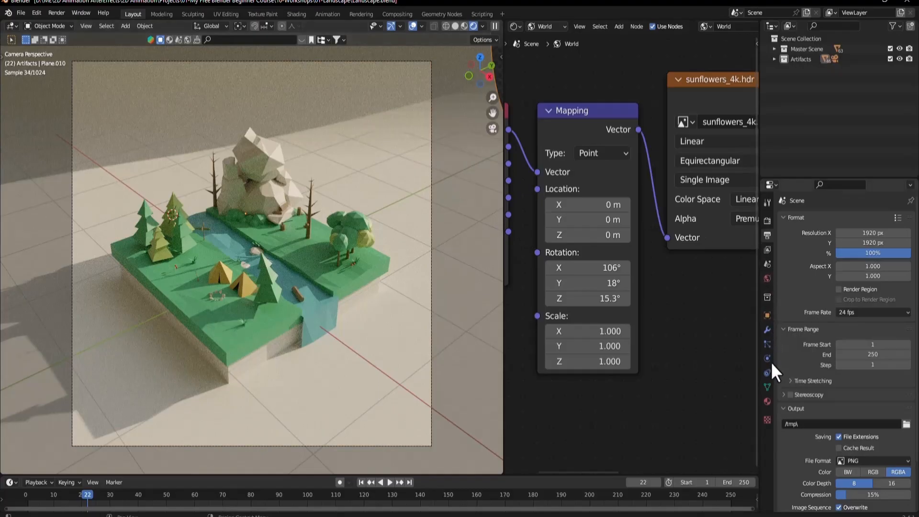
{"action": "left_click", "coordinate": [767, 402]}
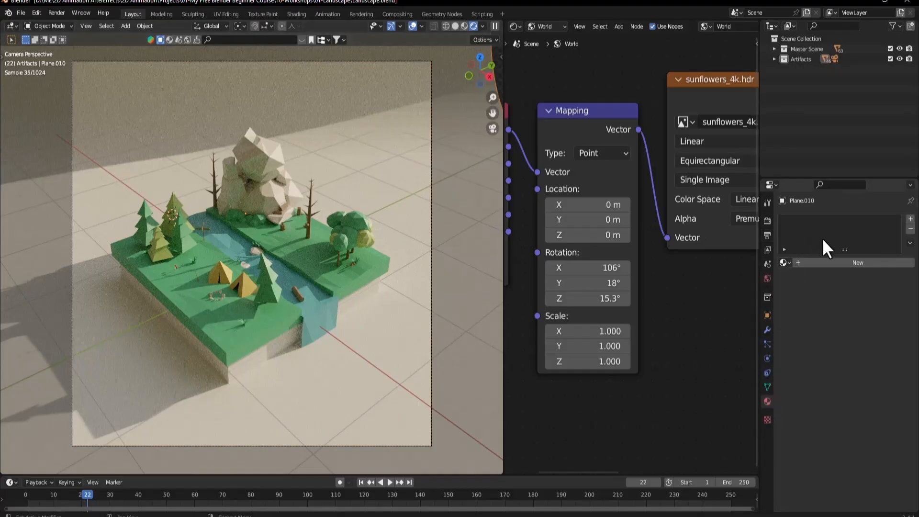
{"action": "left_click", "coordinate": [840, 263]}
{"action": "left_click", "coordinate": [864, 354]}
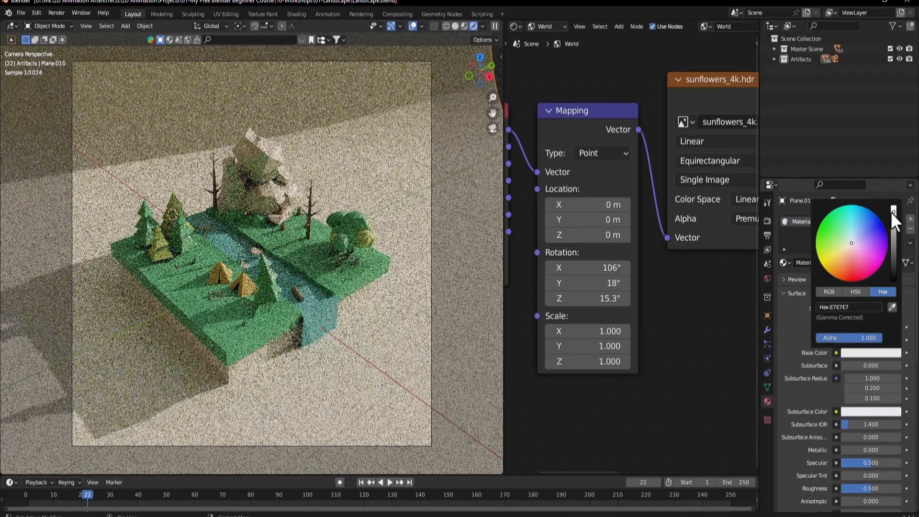
{"action": "left_click", "coordinate": [853, 239]}
{"action": "left_click_drag", "start_coordinate": [854, 239], "coordinate": [857, 244]}
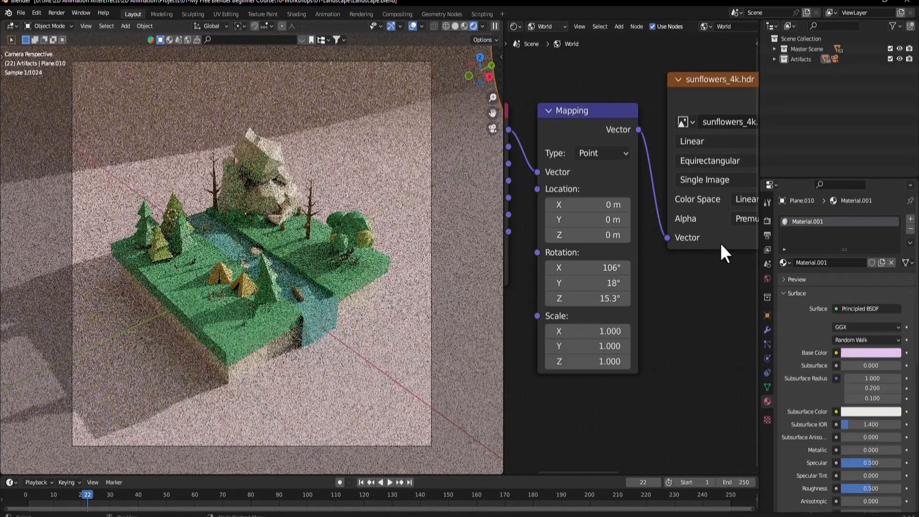
- Check the reference image's perspective and set the scene camera's focal length to 150 mm
{"action": "left_click", "coordinate": [832, 59]}
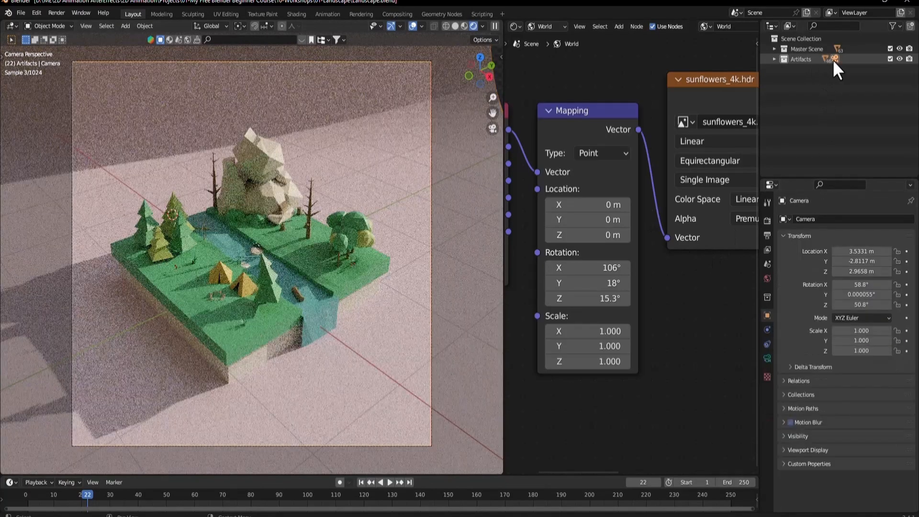
{"action": "left_click", "coordinate": [767, 359]}
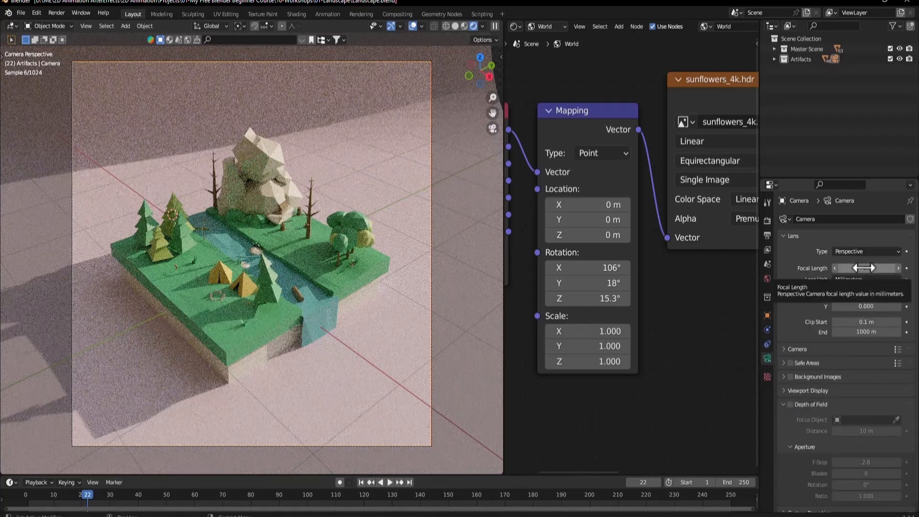
{"action": "left_click", "coordinate": [693, 486]}
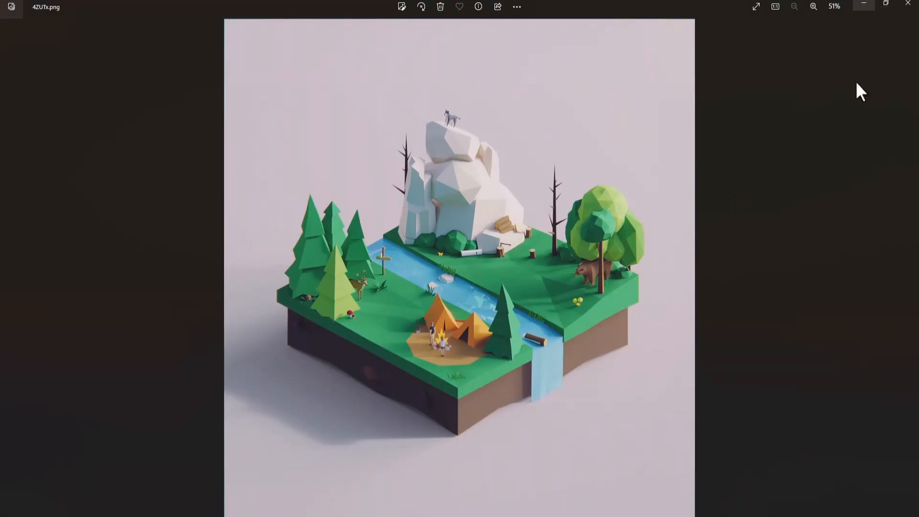
{"action": "left_click", "coordinate": [863, 4]}
{"action": "left_click", "coordinate": [853, 269]}
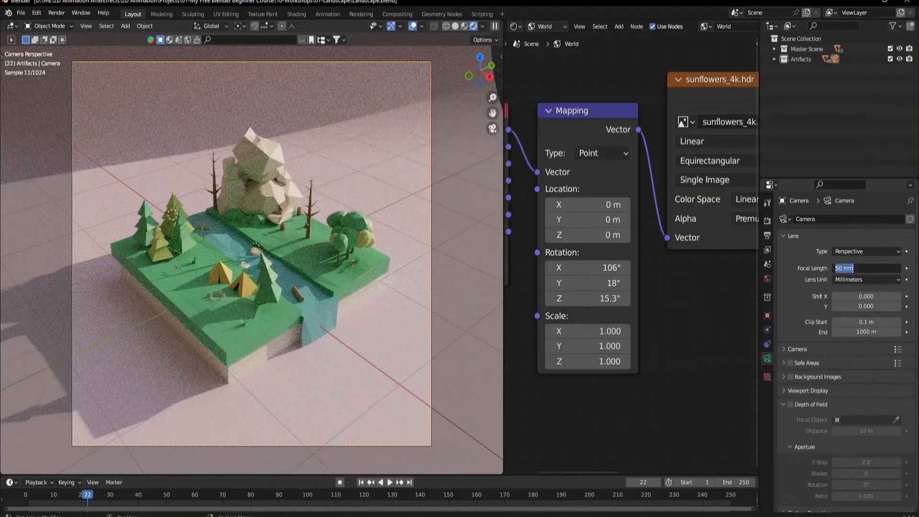
{"action": "type", "text": "150"}
{"action": "key", "text": "Return"}
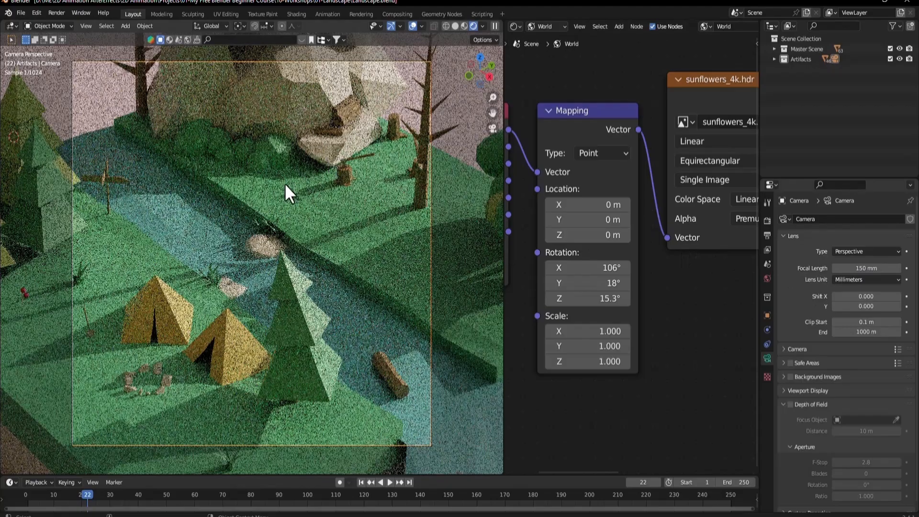
- Lock the camera to the view and pull it back until the whole landscape is centered in the square frame
{"action": "key", "text": "n"}
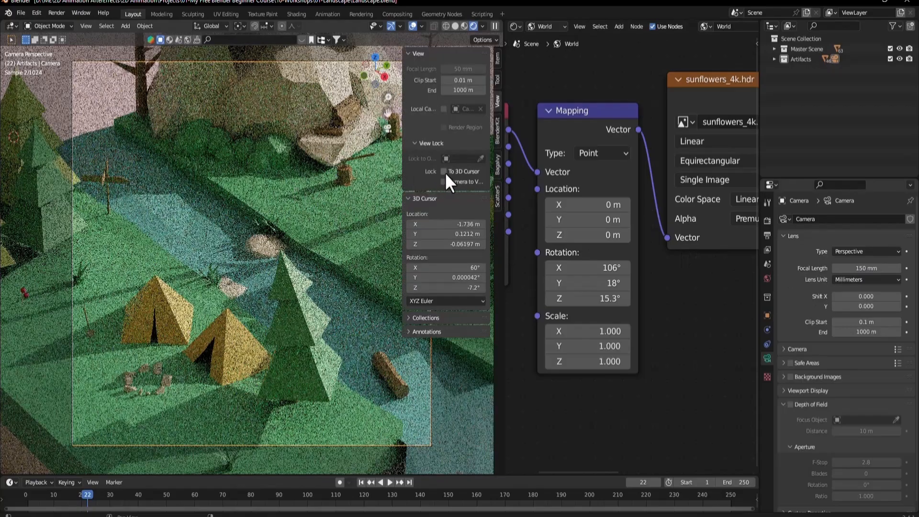
{"action": "left_click", "coordinate": [444, 182]}
{"action": "key", "text": "n"}
{"action": "scroll", "coordinate": [287, 225], "scroll_direction": "down", "scroll_amount": 8}
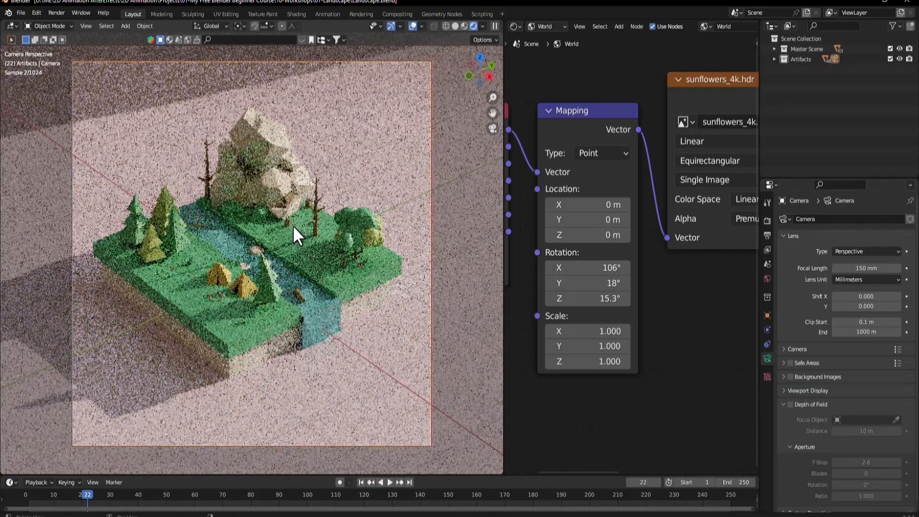
{"action": "middle_click_drag", "start_coordinate": [296, 226], "coordinate": [297, 226]}
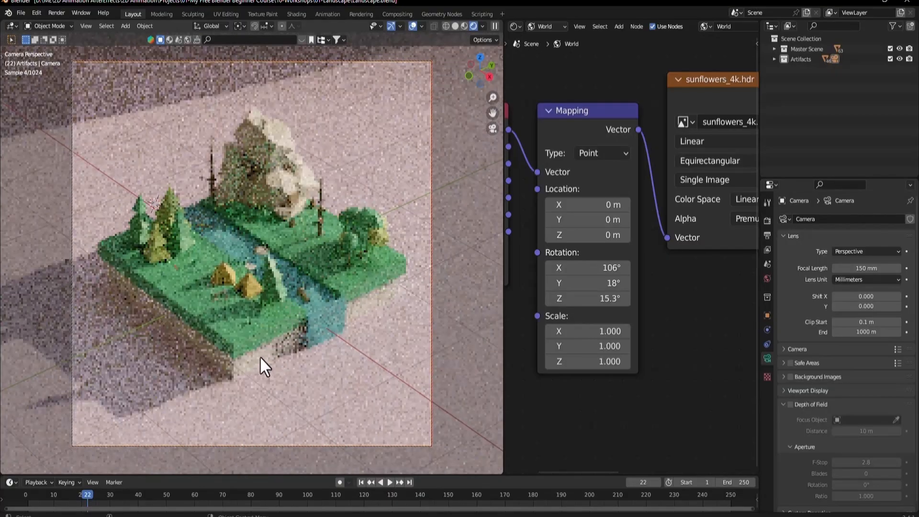
- Give the block under the grass a new material with brown base color 613924, based on the soil in the reference image
{"action": "left_click", "coordinate": [260, 357]}
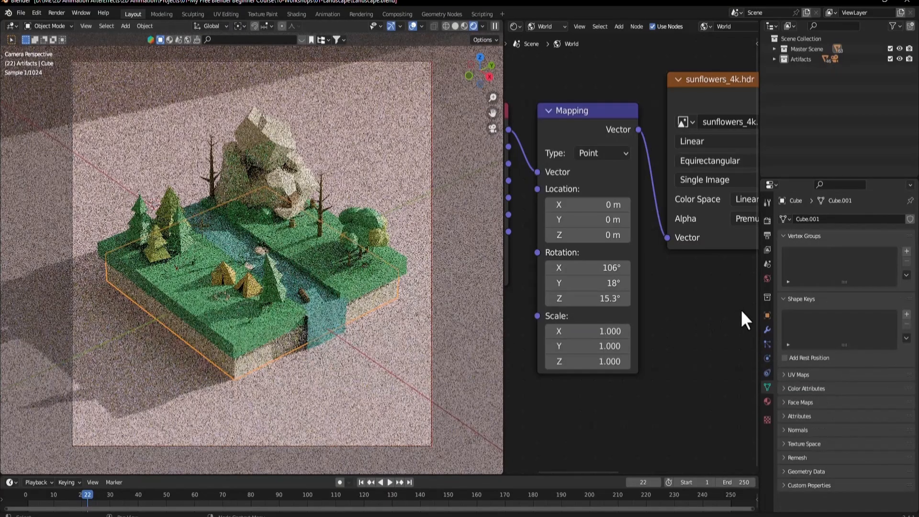
{"action": "left_click", "coordinate": [767, 404]}
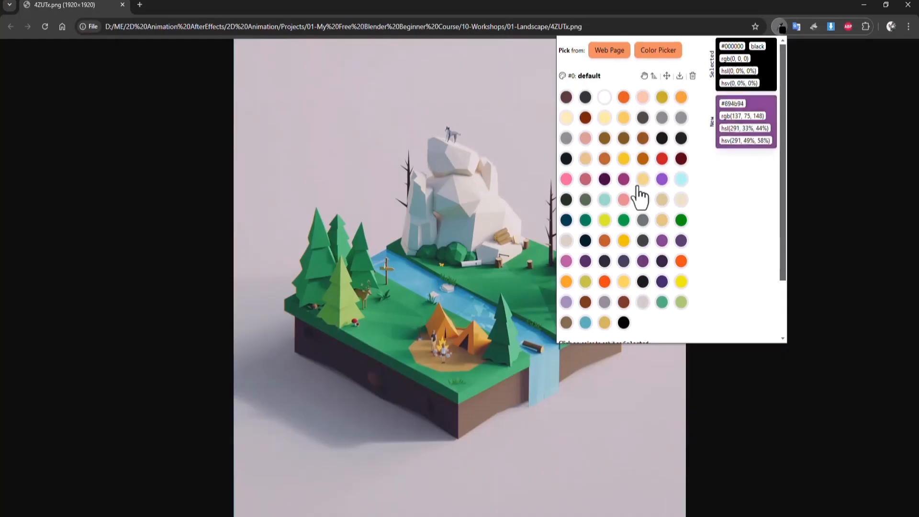
{"action": "left_click", "coordinate": [610, 51]}
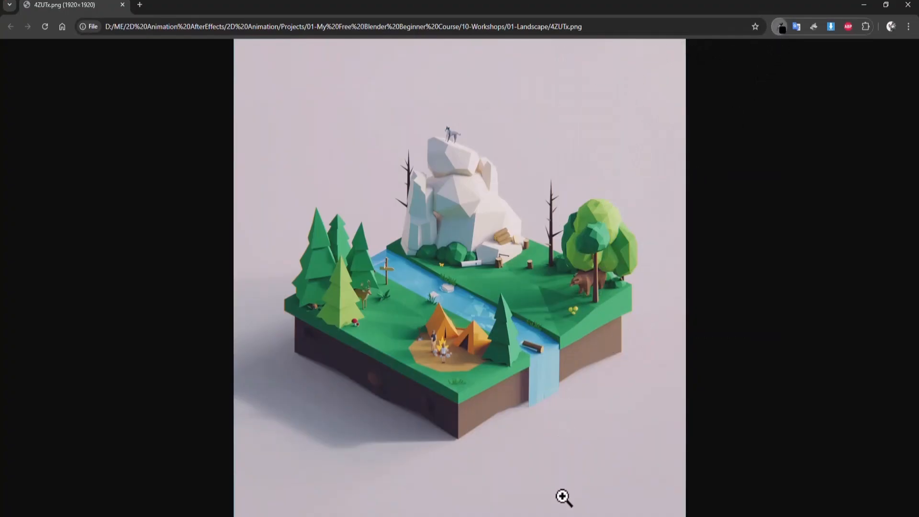
{"action": "left_click", "coordinate": [397, 516]}
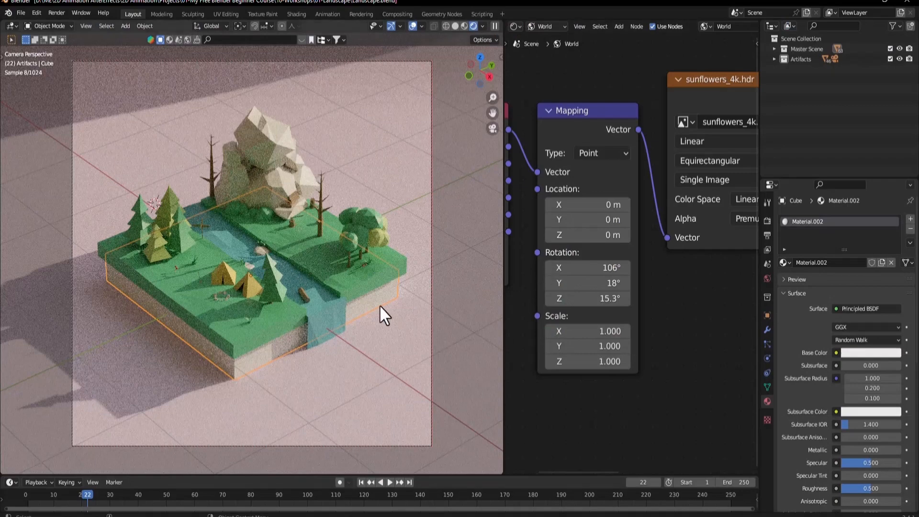
{"action": "left_click", "coordinate": [850, 352]}
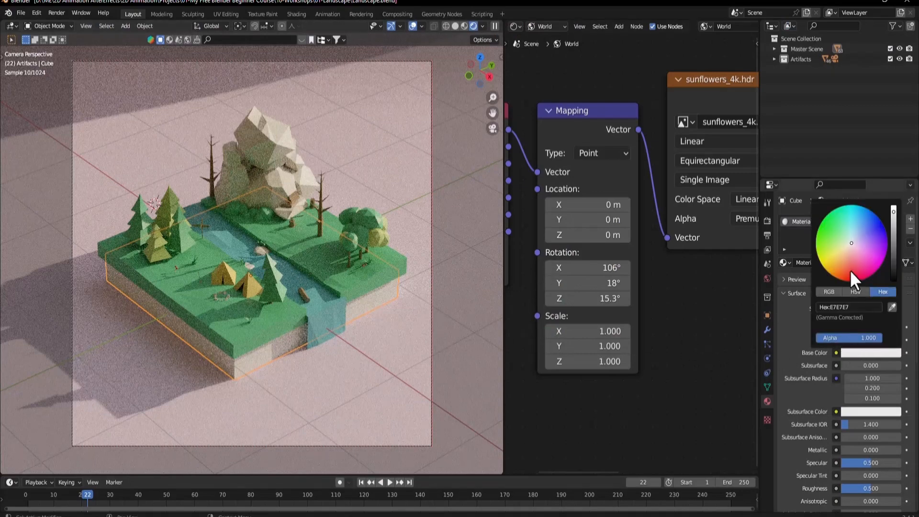
{"action": "left_click_drag", "start_coordinate": [850, 272], "coordinate": [835, 278]}
{"action": "left_click_drag", "start_coordinate": [896, 213], "coordinate": [893, 252]}
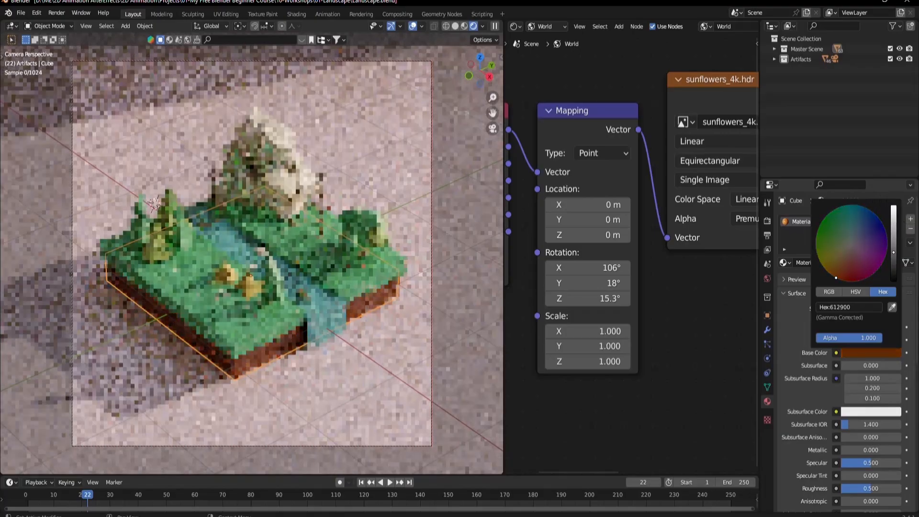
{"action": "left_click_drag", "start_coordinate": [835, 278], "coordinate": [842, 271]}
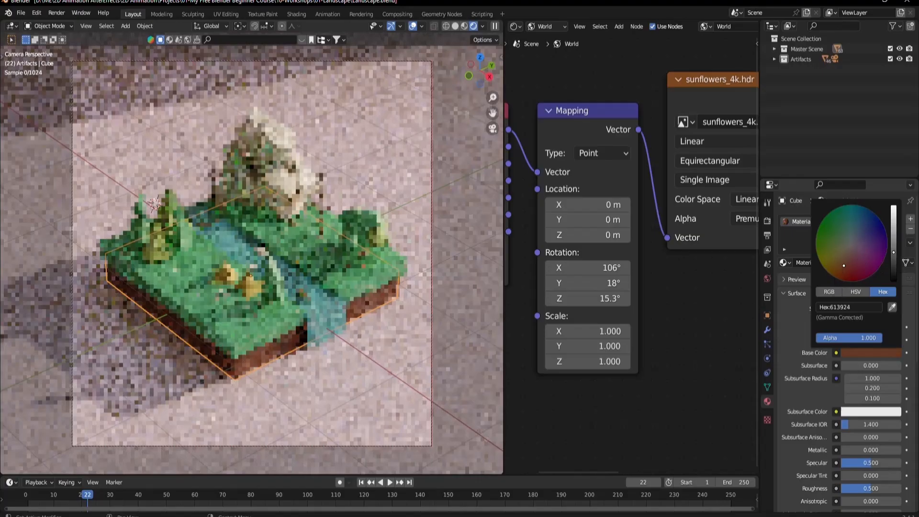
- Hide the viewport overlays and enable viewport denoising in the Cycles sampling settings
{"action": "left_click", "coordinate": [389, 185]}
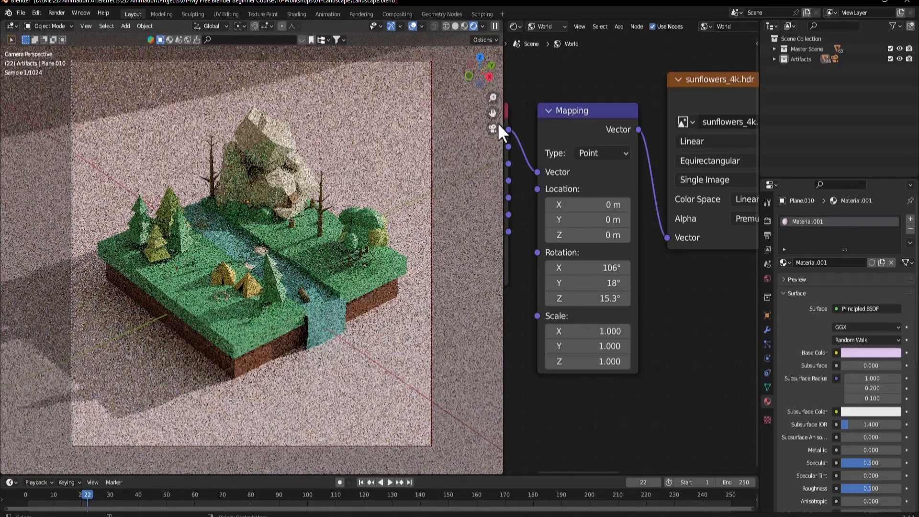
{"action": "left_click", "coordinate": [413, 27]}
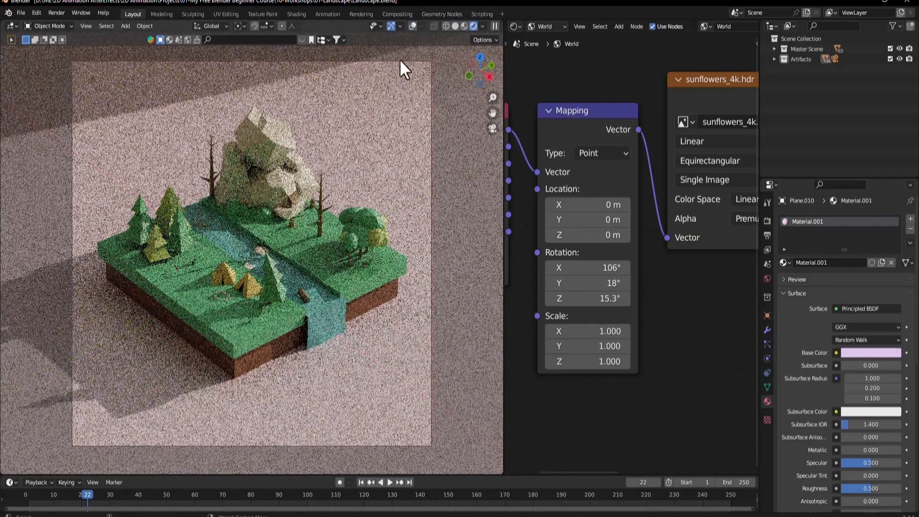
{"action": "left_click", "coordinate": [768, 221]}
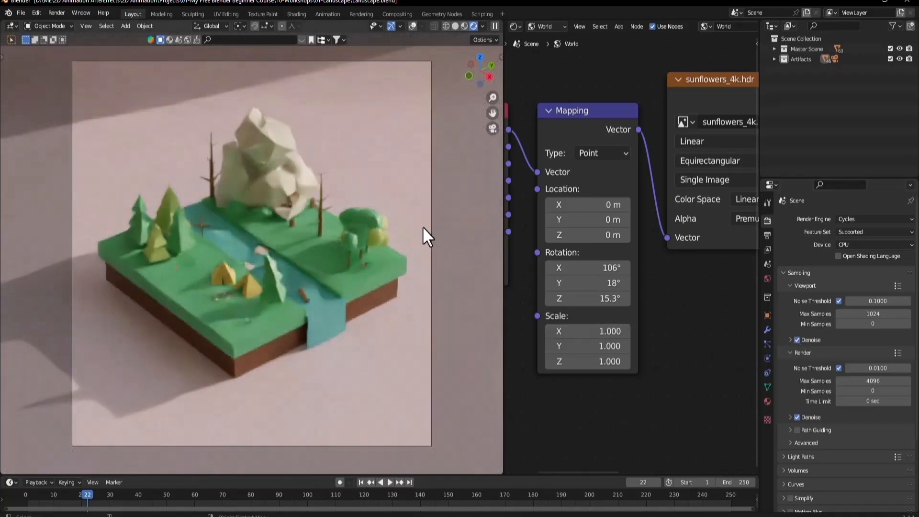
- Check the camera framing, release the camera lock from the view, and orbit outside the camera to inspect the whole curved backdrop
{"action": "key", "text": "n"}
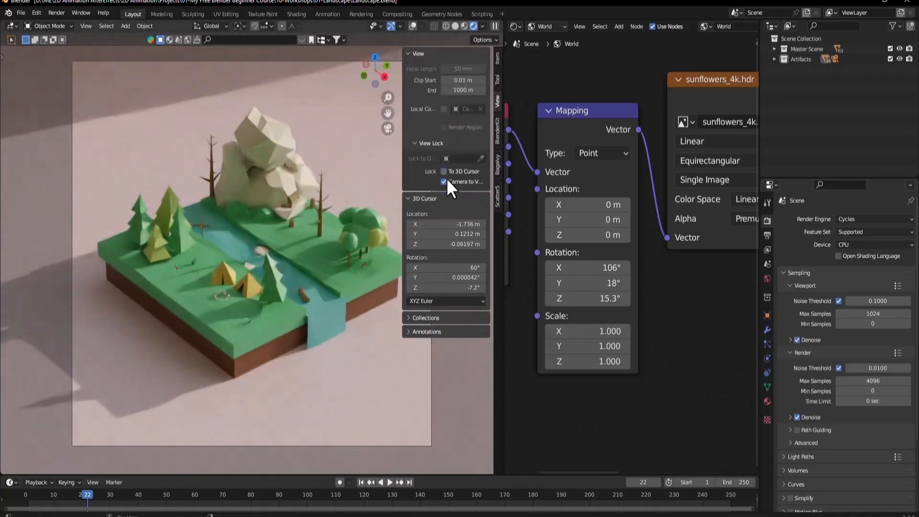
{"action": "key", "text": "n"}
{"action": "scroll", "coordinate": [331, 206], "scroll_direction": "up", "scroll_amount": 2}
{"action": "scroll", "coordinate": [331, 206], "scroll_direction": "down", "scroll_amount": 3}
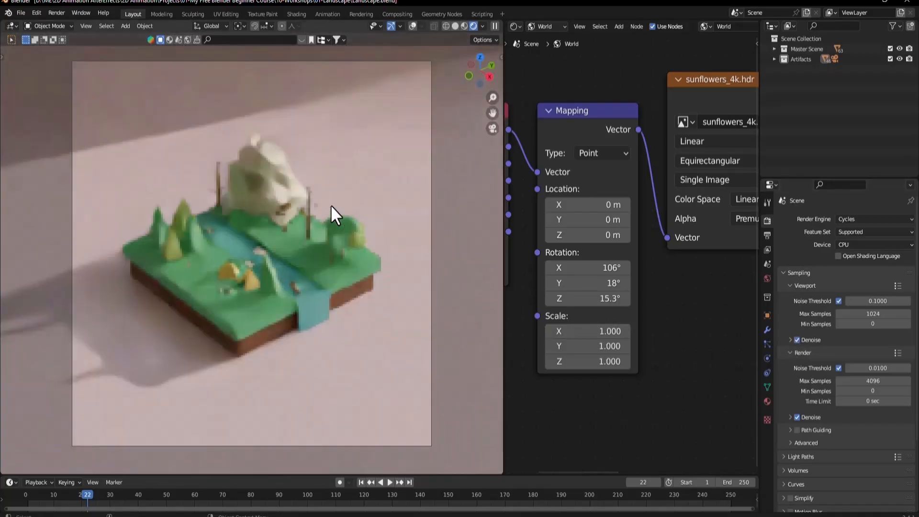
{"action": "scroll", "coordinate": [332, 205], "scroll_direction": "up", "scroll_amount": 1}
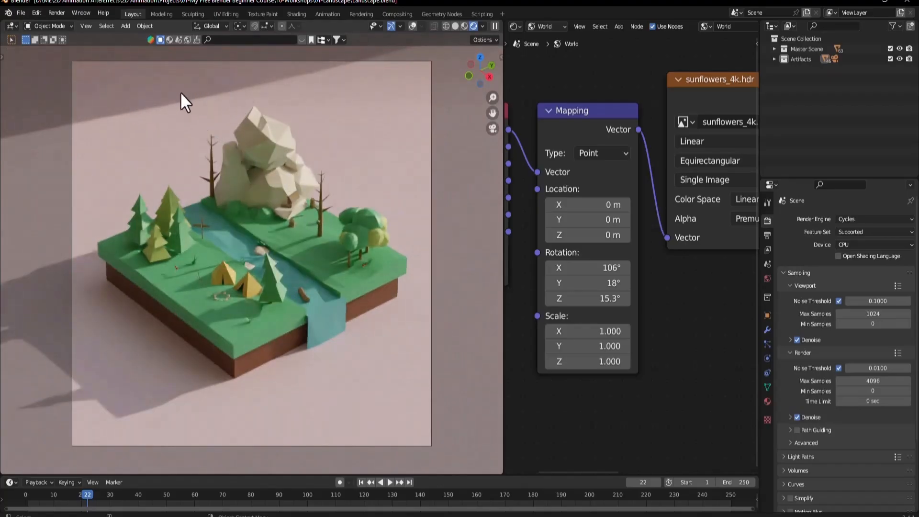
{"action": "scroll", "coordinate": [374, 230], "scroll_direction": "down", "scroll_amount": 6}
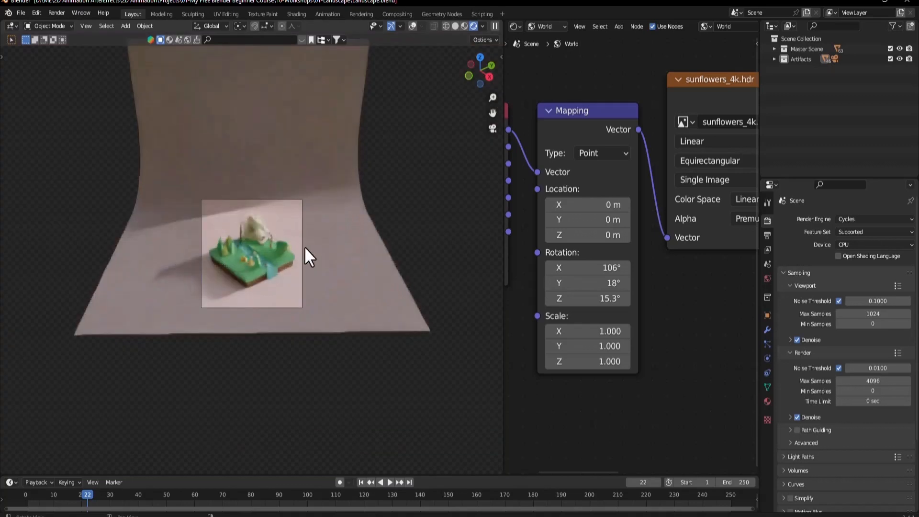
{"action": "middle_click_drag", "start_coordinate": [307, 257], "coordinate": [205, 211]}
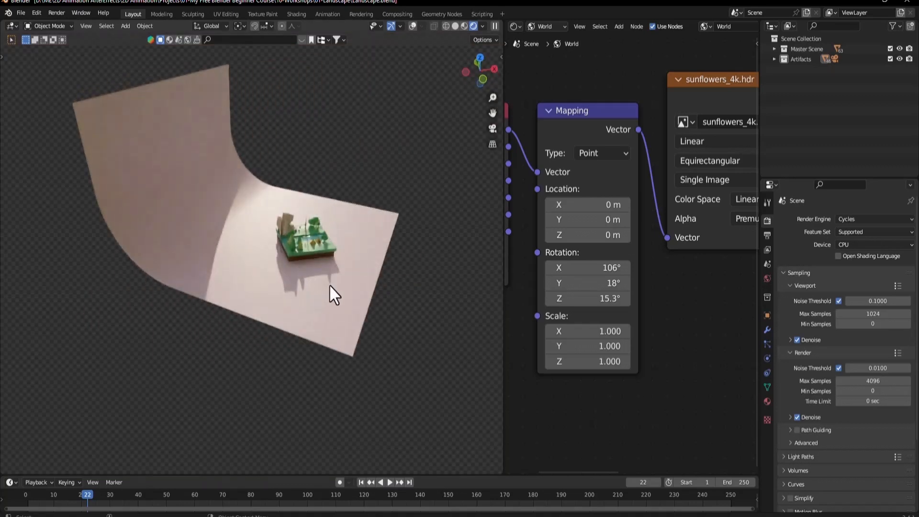
- Move the curved backdrop about -1.17 m in X and 1.16 m in Y from the top view, and shift it slightly farther the same way
{"action": "scroll", "coordinate": [340, 261], "scroll_direction": "up", "scroll_amount": 3}
{"action": "key", "text": "g"}
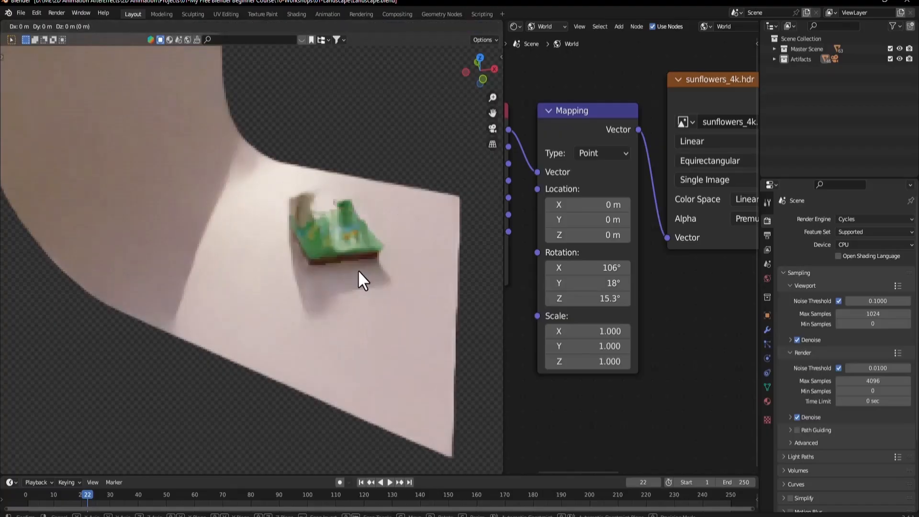
{"action": "key", "text": "Escape"}
{"action": "key", "text": "KP_7"}
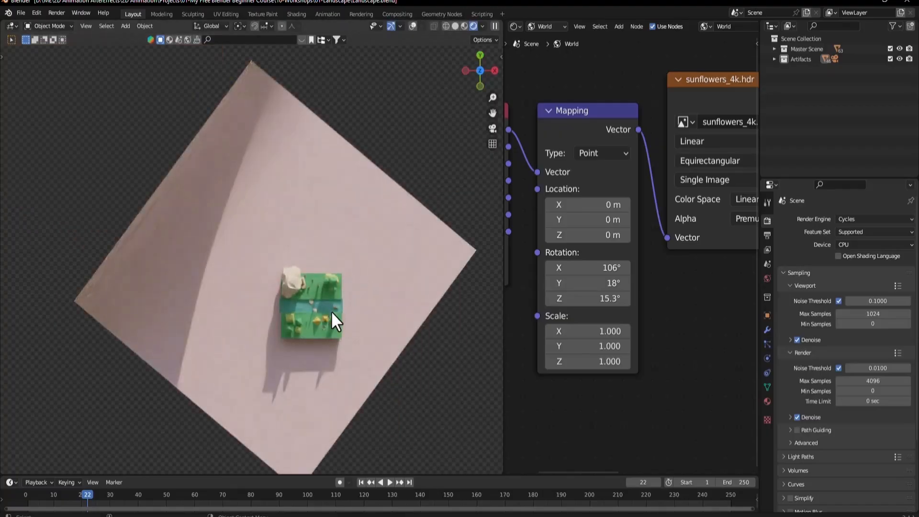
{"action": "key", "text": "g"}
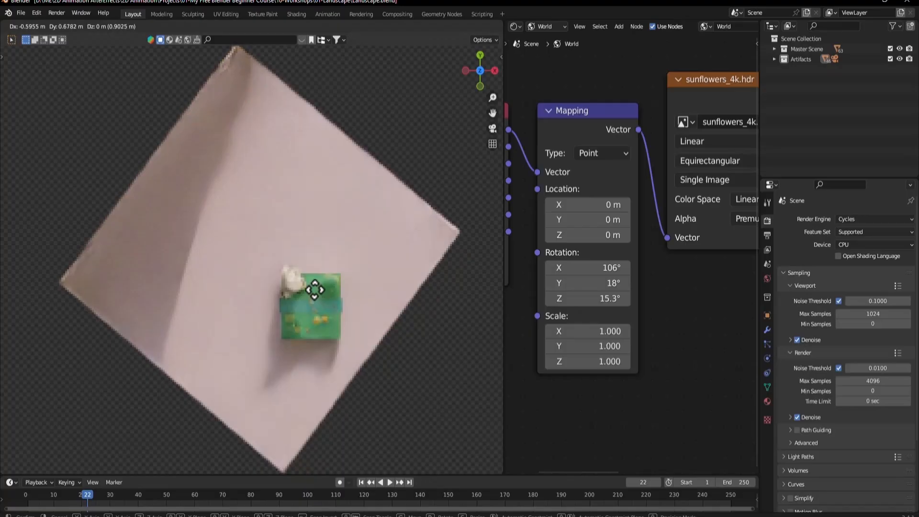
{"action": "left_click", "coordinate": [298, 274]}
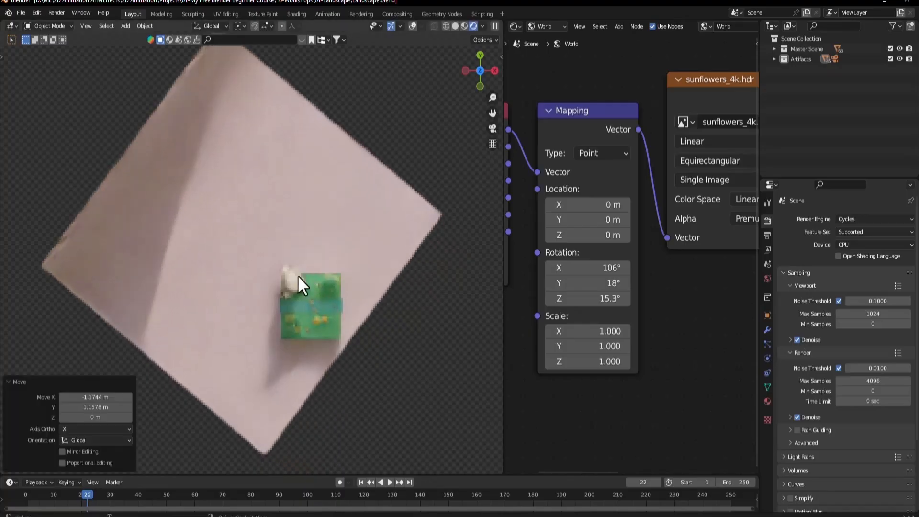
{"action": "key", "text": "KP_0"}
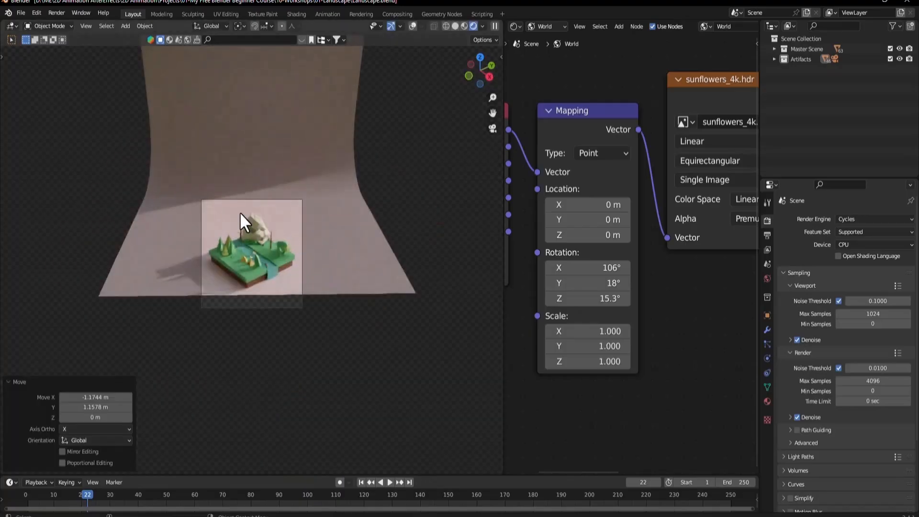
{"action": "key", "text": "KP_7"}
{"action": "key", "text": "g"}
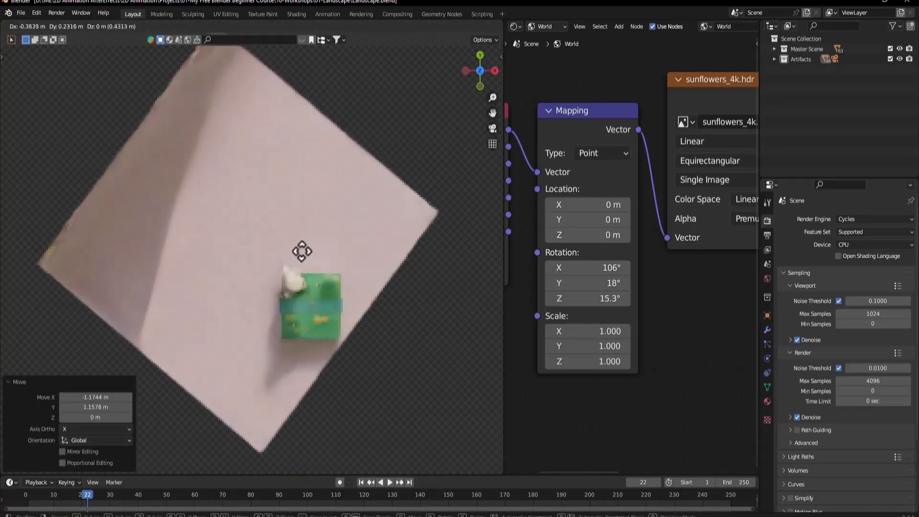
{"action": "right_click", "coordinate": [306, 246]}
- Show the overlays and move the backdrop mesh's front edge outward with Z locked, extending the floor well past the landscape
{"action": "key", "text": "Tab"}
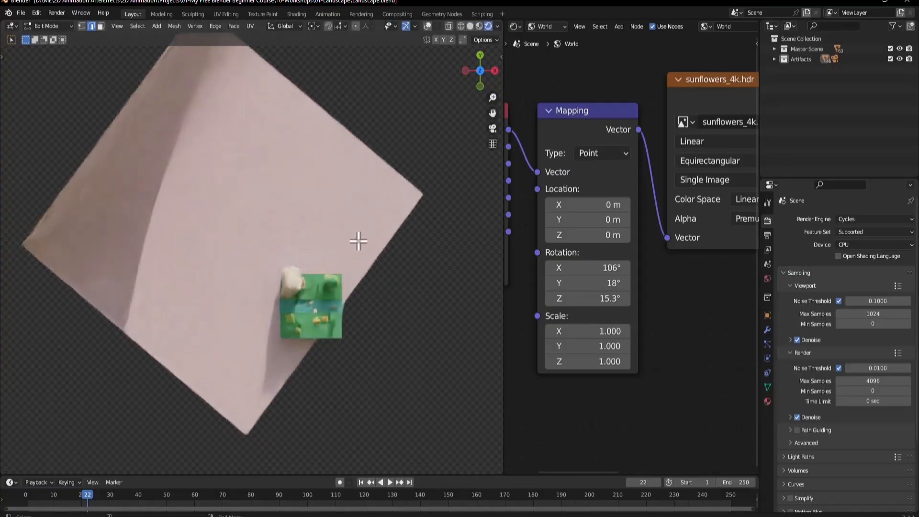
{"action": "middle_click_drag", "start_coordinate": [388, 295], "coordinate": [370, 254]}
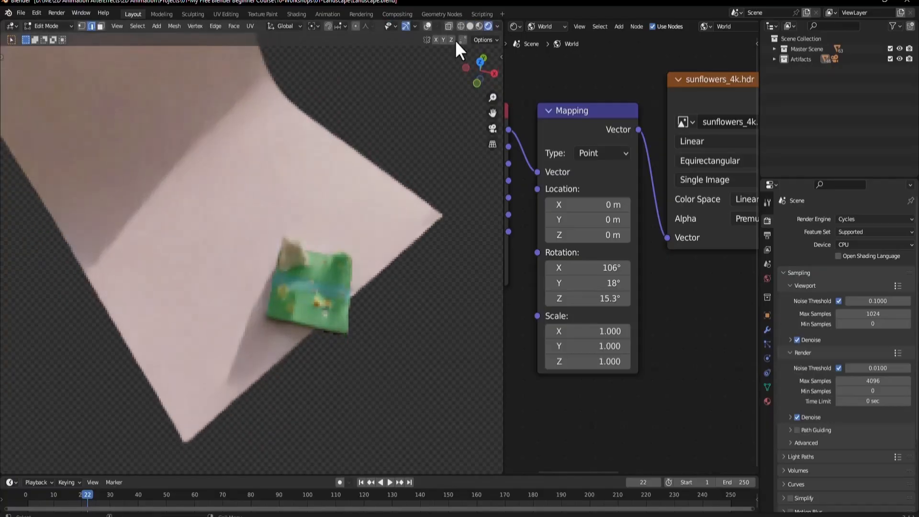
{"action": "left_click", "coordinate": [427, 26]}
{"action": "key", "text": "g"}
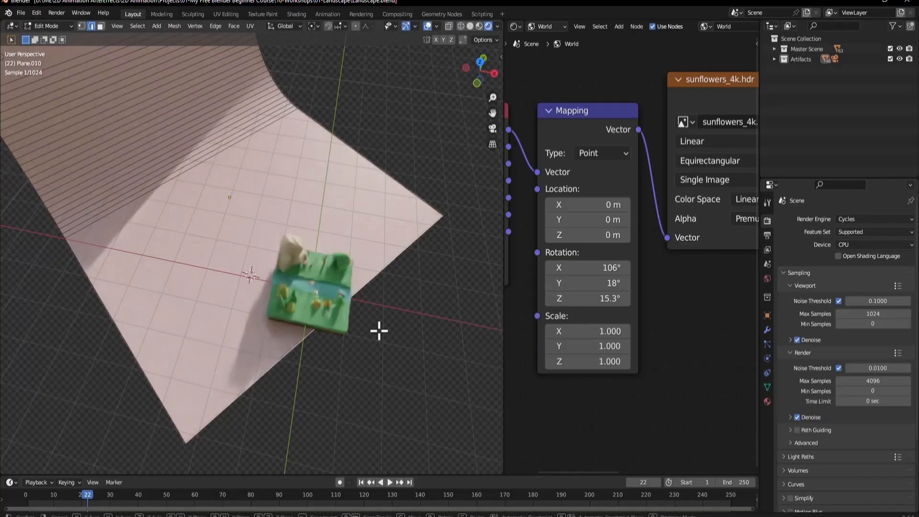
{"action": "key", "text": "shift+z"}
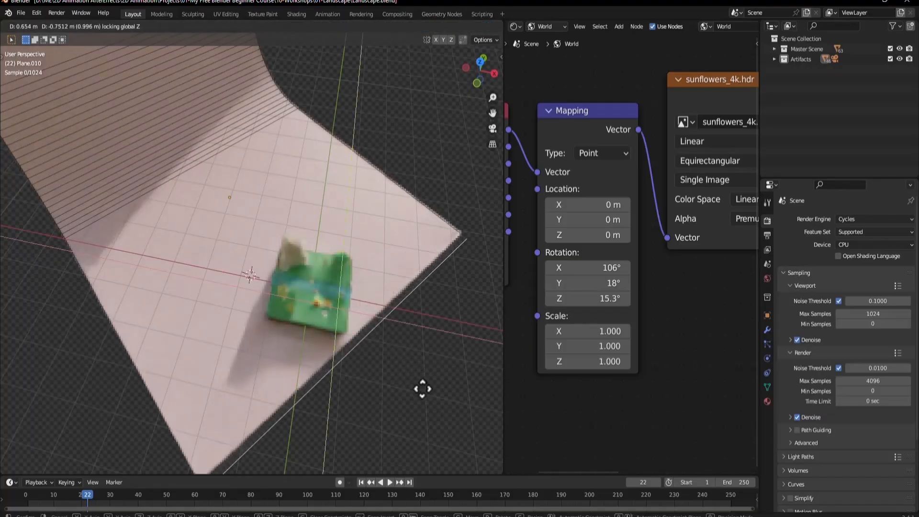
{"action": "left_click", "coordinate": [445, 403]}
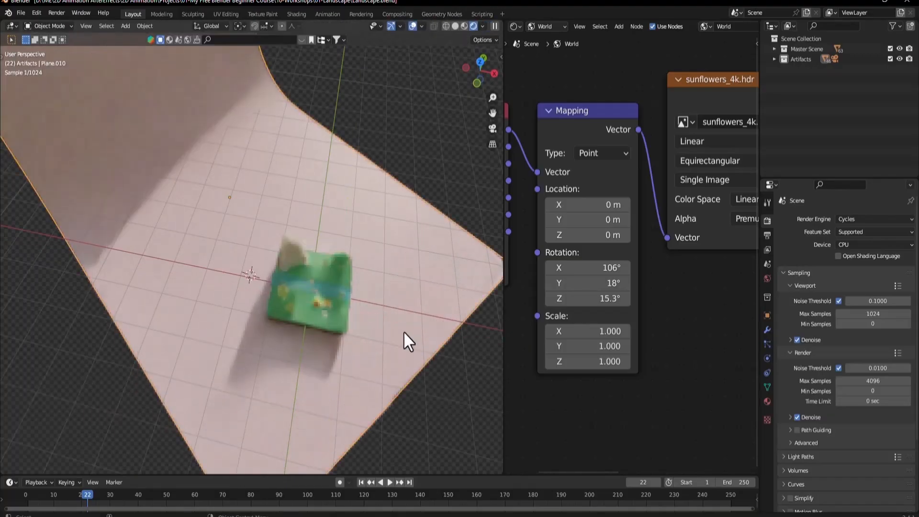
- Return to the camera view without overlays, fit the camera frame in the viewport and compare the render with the reference image
{"action": "key", "text": "KP_0"}
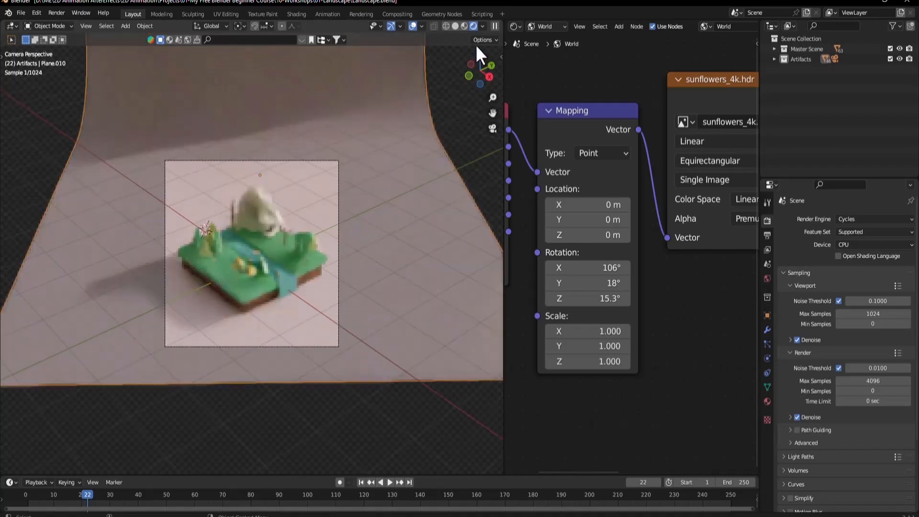
{"action": "left_click", "coordinate": [414, 26]}
{"action": "key", "text": "Home"}
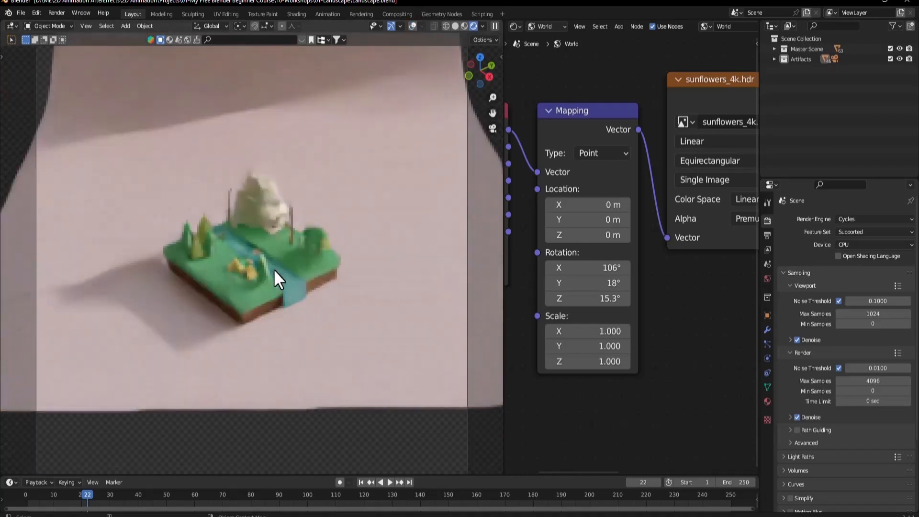
{"action": "scroll", "coordinate": [291, 261], "scroll_direction": "down", "scroll_amount": 1}
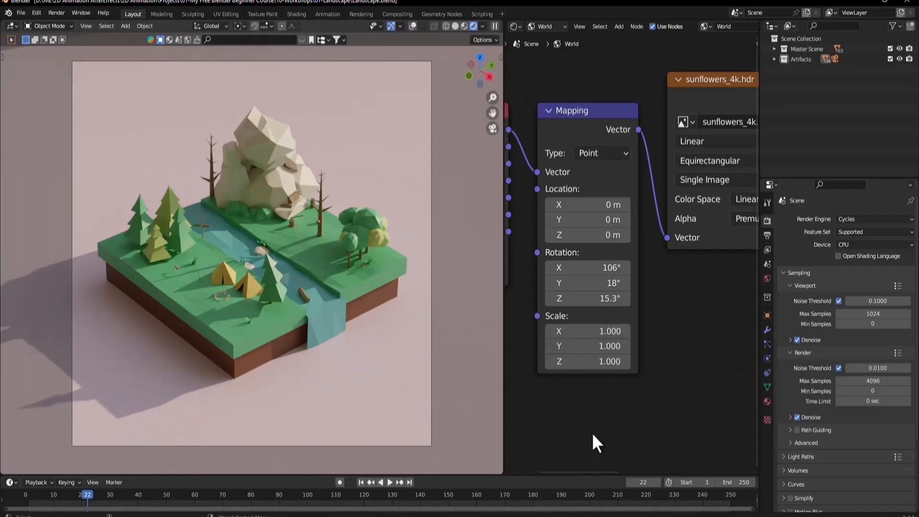
{"action": "left_click", "coordinate": [692, 516]}
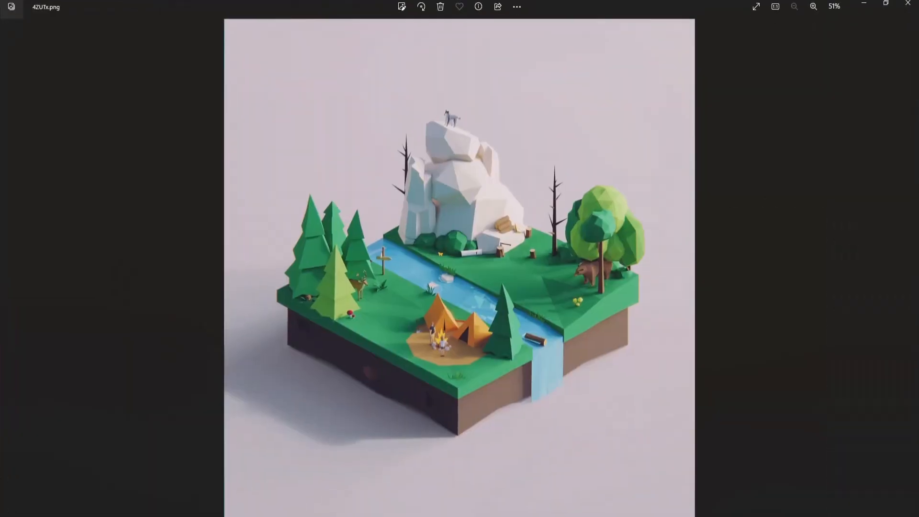
{"action": "left_click", "coordinate": [692, 516]}
- Show the overlays, set the river's Water material to IOR 1.380 and transmission 0.618, and check the water against the reference image
{"action": "scroll", "coordinate": [343, 334], "scroll_direction": "up", "scroll_amount": 2}
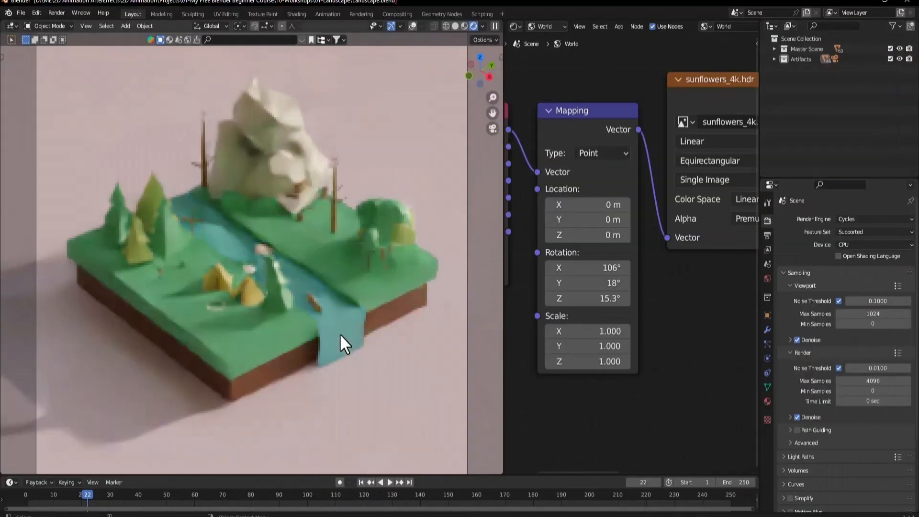
{"action": "scroll", "coordinate": [335, 332], "scroll_direction": "up", "scroll_amount": 5}
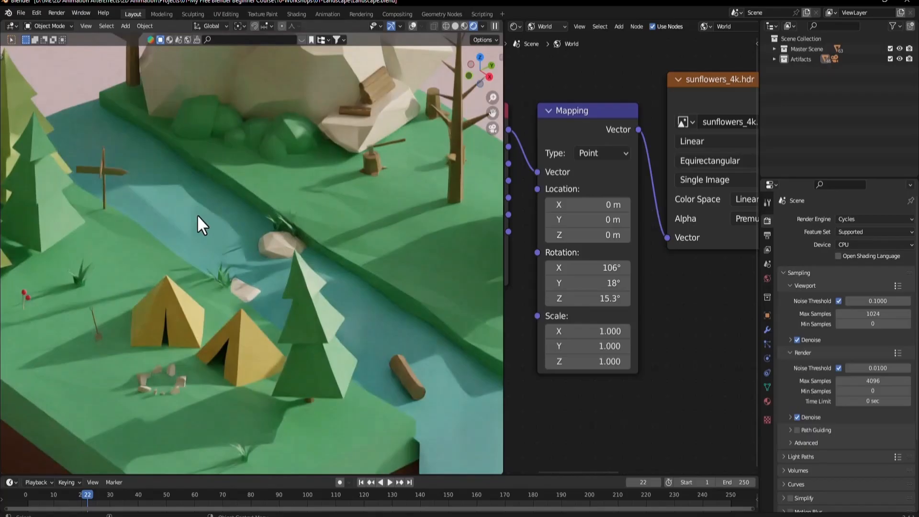
{"action": "left_click", "coordinate": [412, 27]}
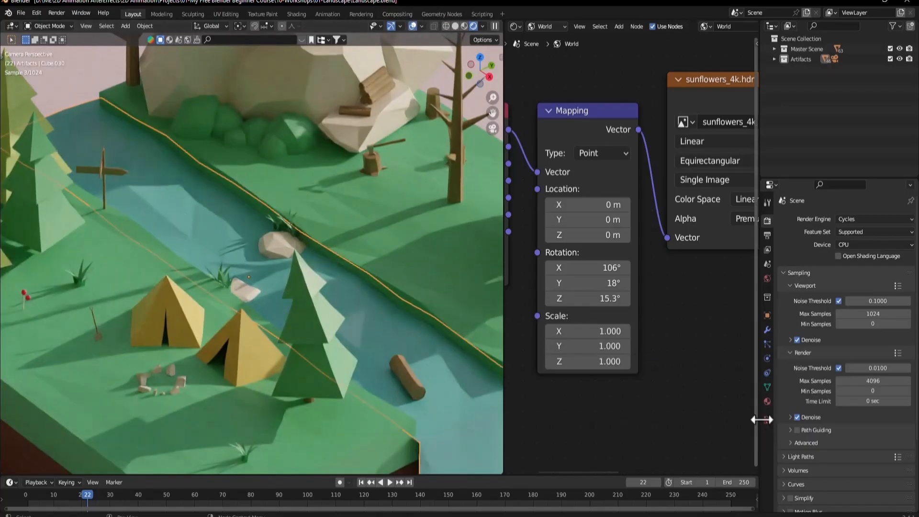
{"action": "left_click", "coordinate": [767, 402]}
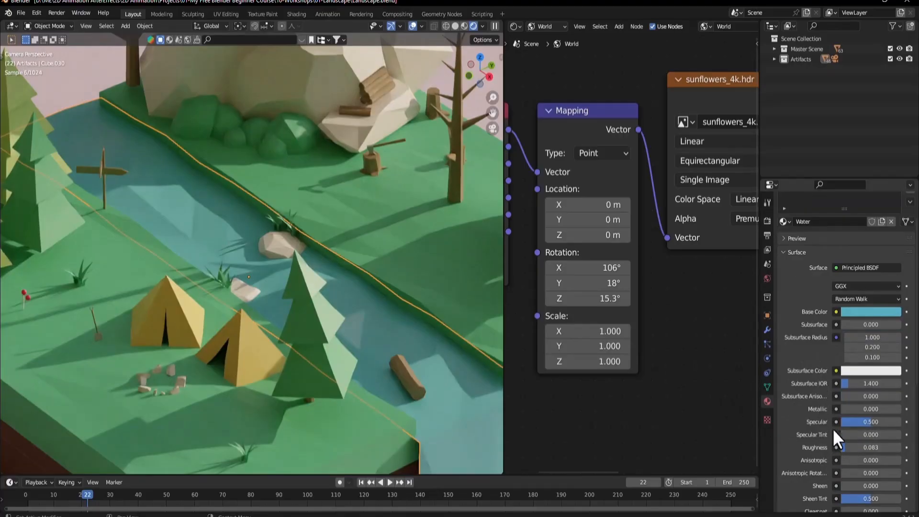
{"action": "scroll", "coordinate": [810, 399], "scroll_direction": "down", "scroll_amount": 5}
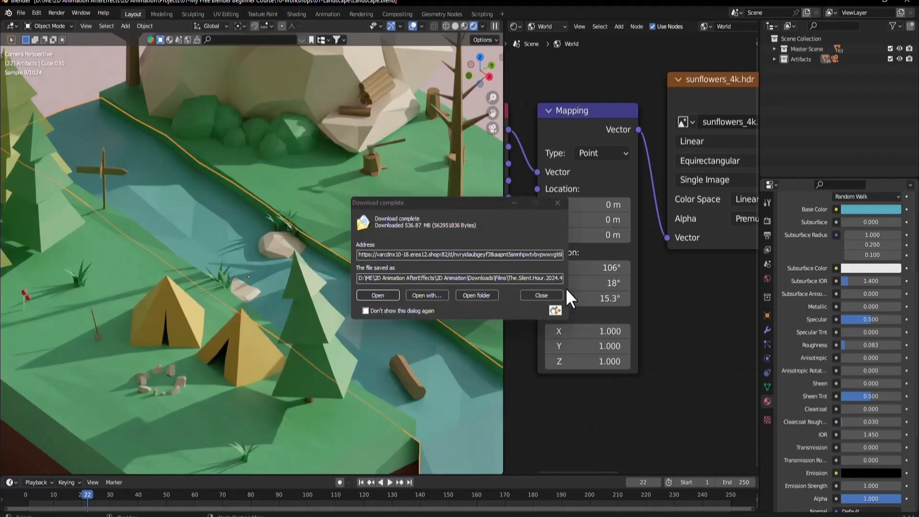
{"action": "left_click", "coordinate": [512, 203]}
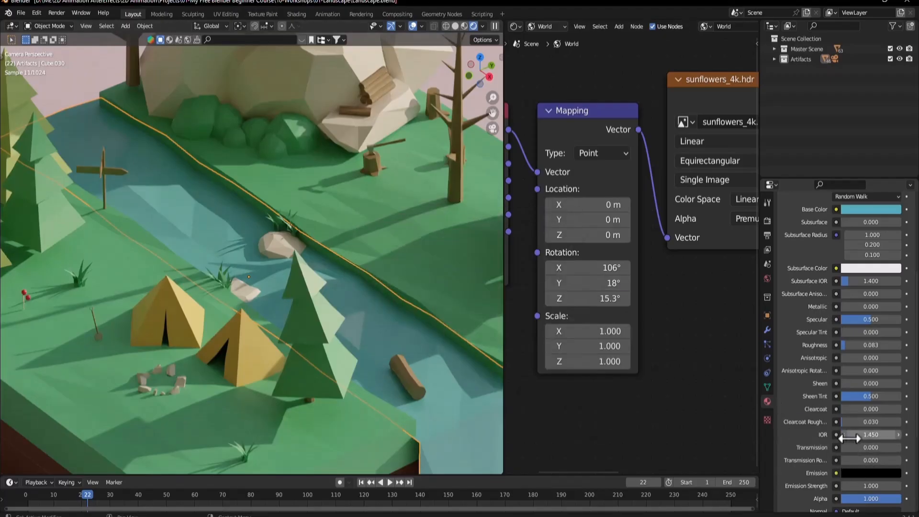
{"action": "left_click_drag", "start_coordinate": [848, 449], "coordinate": [908, 449]}
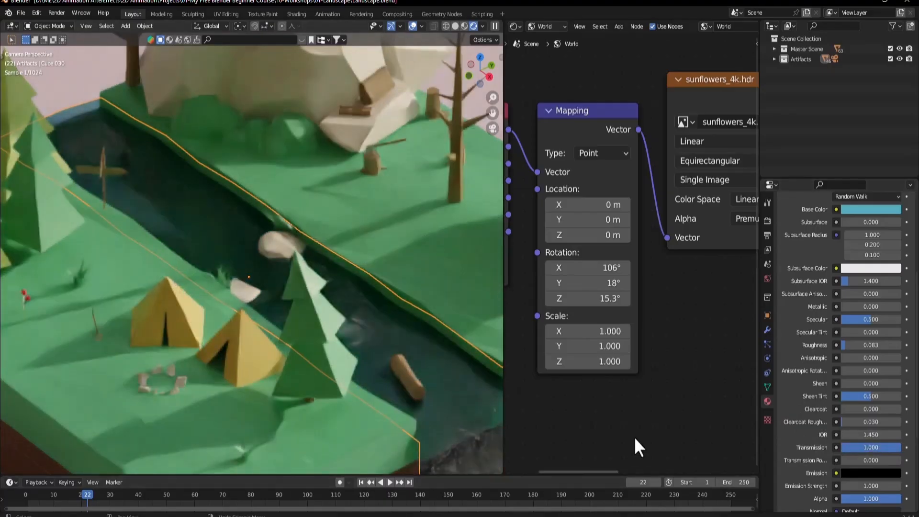
{"action": "mouse_move", "coordinate": [847, 435]}
{"action": "left_mouse_down"}
{"action": "mouse_move", "coordinate": [889, 434]}
{"action": "mouse_move", "coordinate": [844, 434]}
{"action": "mouse_move", "coordinate": [868, 447]}
{"action": "mouse_move", "coordinate": [848, 448]}
{"action": "left_mouse_up"}
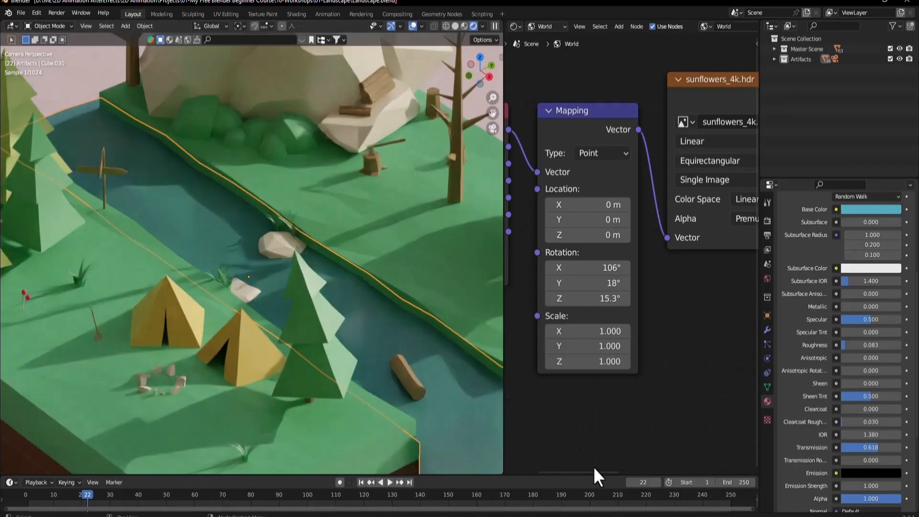
{"action": "key", "text": "alt+Tab"}
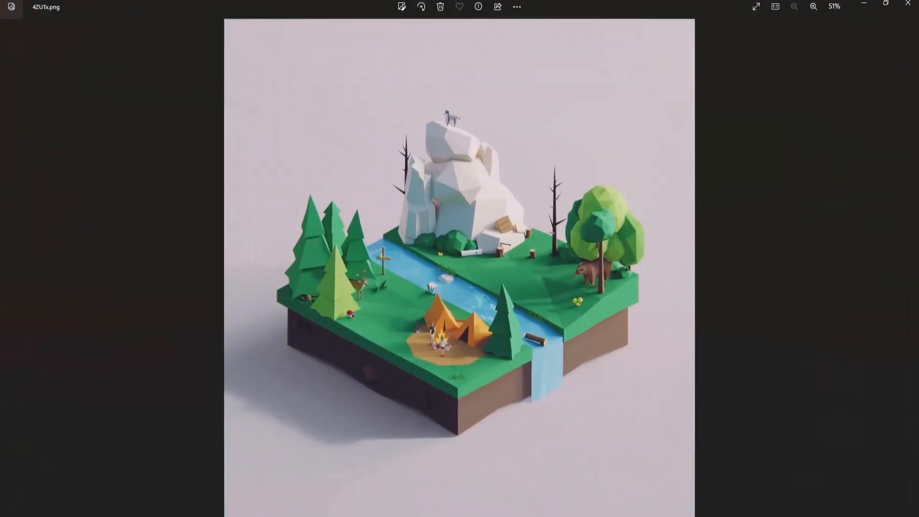
{"action": "key", "text": "alt+Tab"}
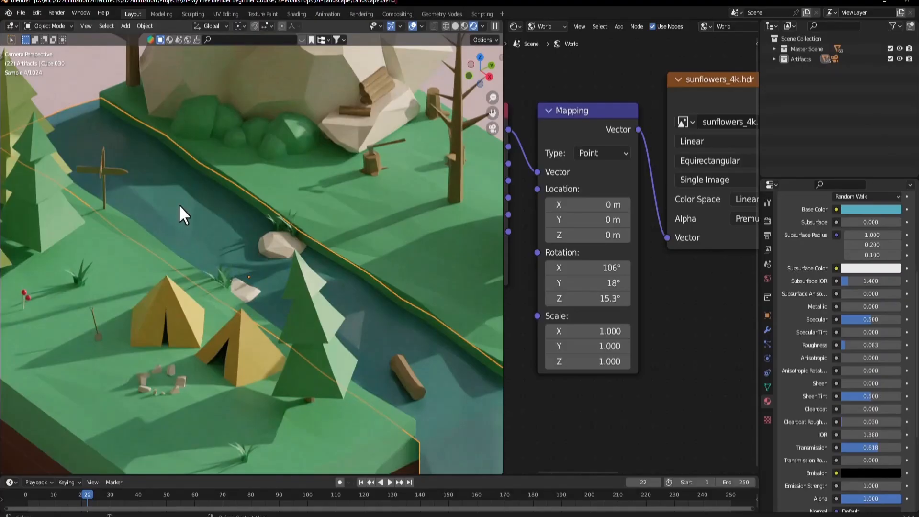
- Subdivide the whole river mesh and set the strength of its Displace modifier to 0.120
{"action": "key", "text": "Tab"}
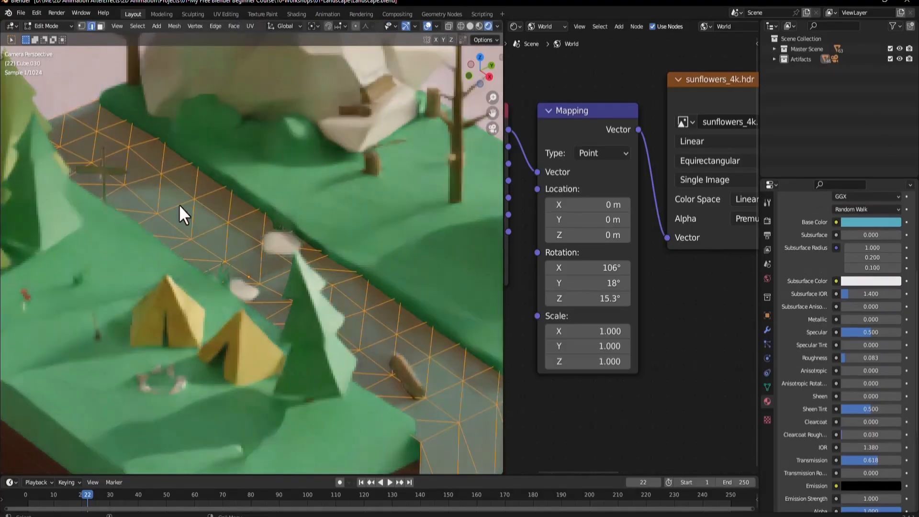
{"action": "right_click", "coordinate": [179, 204]}
{"action": "left_click", "coordinate": [139, 212]}
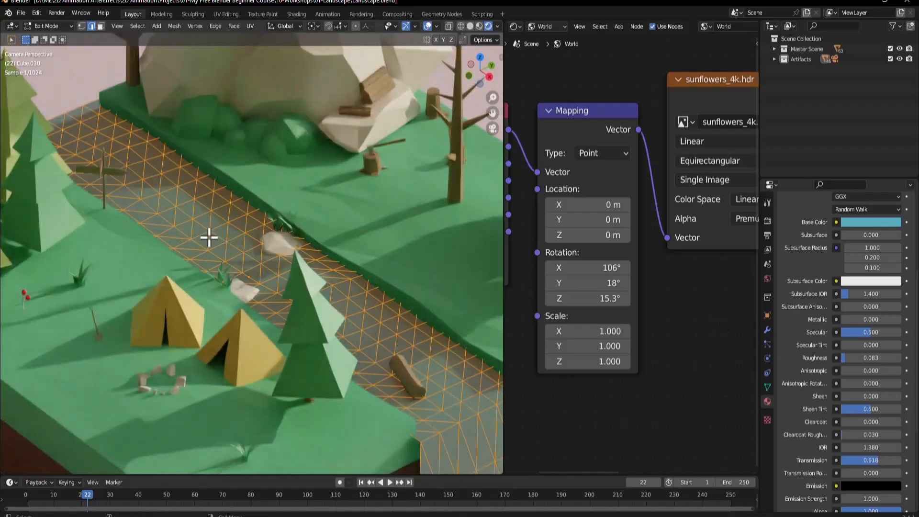
{"action": "key", "text": "Tab"}
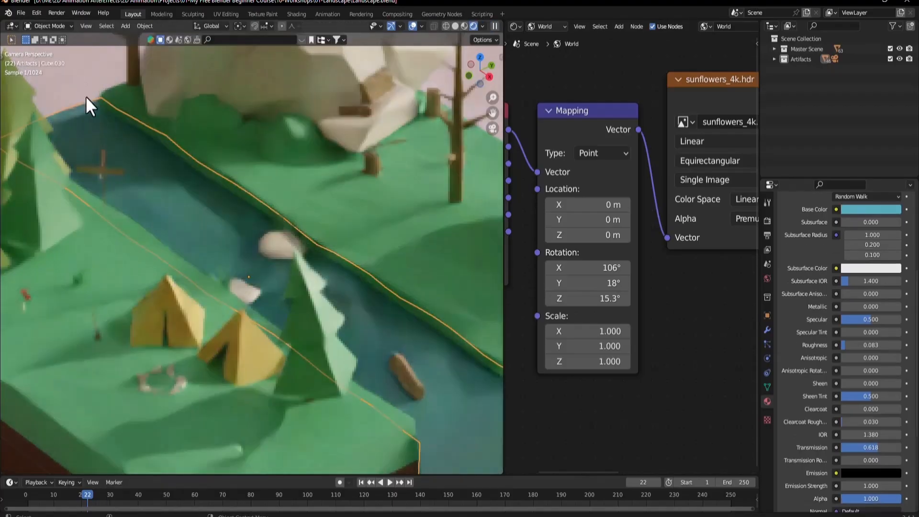
{"action": "left_click", "coordinate": [766, 328]}
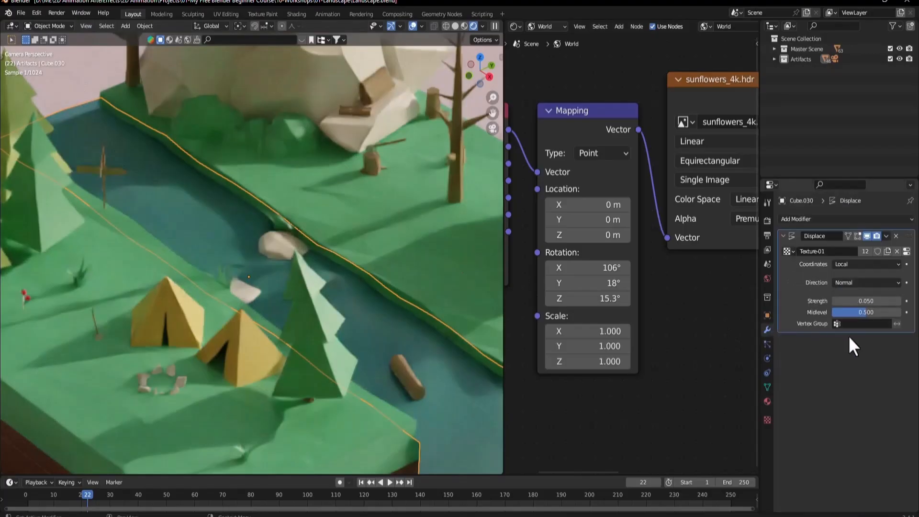
{"action": "left_click_drag", "start_coordinate": [842, 301], "coordinate": [862, 302]}
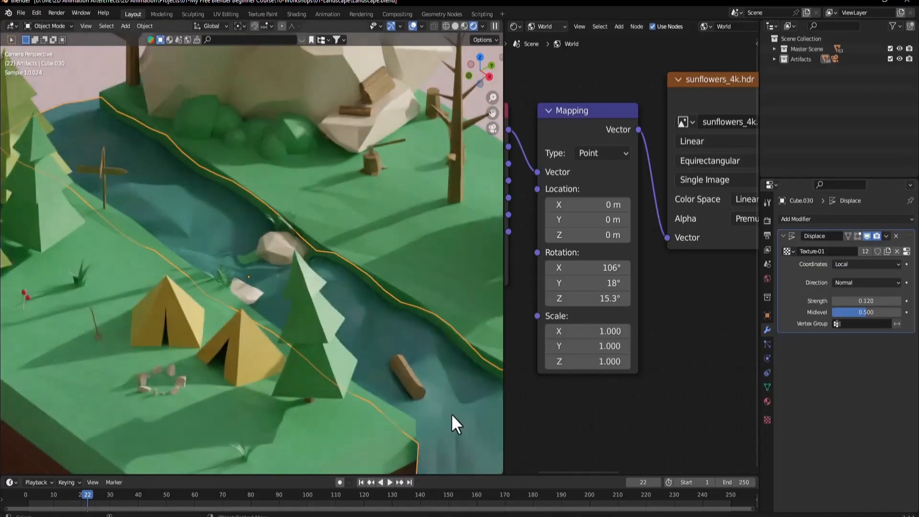
- Lower the log floating in the river by about 0.022 m along the Z axis
{"action": "left_click", "coordinate": [438, 371]}
{"action": "key", "text": "g"}
{"action": "key", "text": "z"}
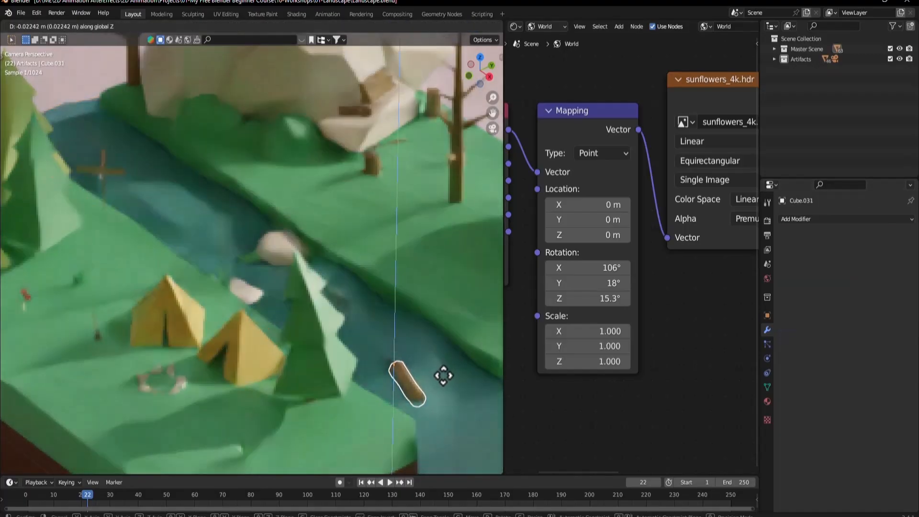
{"action": "left_click", "coordinate": [442, 375]}
- Examine the whole landscape in the camera frame and compare its water and colors with the reference image
{"action": "scroll", "coordinate": [274, 267], "scroll_direction": "down", "scroll_amount": 6}
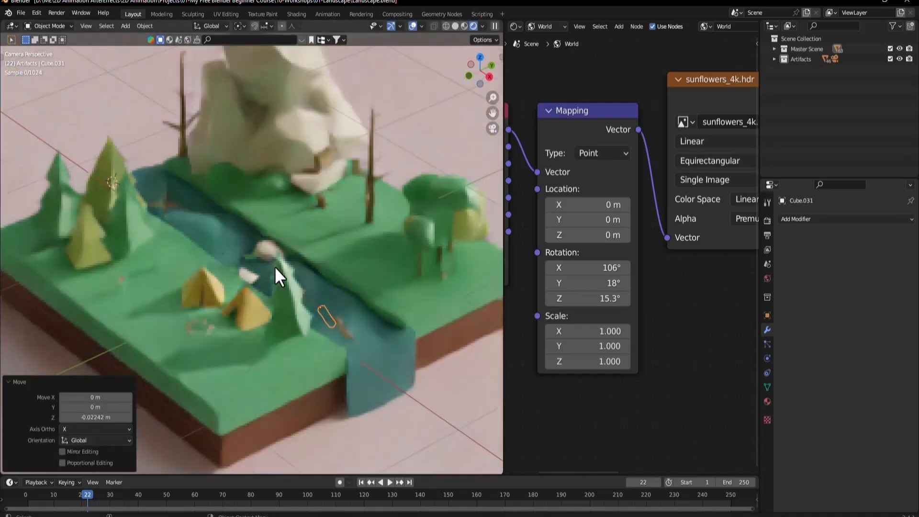
{"action": "scroll", "coordinate": [311, 252], "scroll_direction": "up", "scroll_amount": 2}
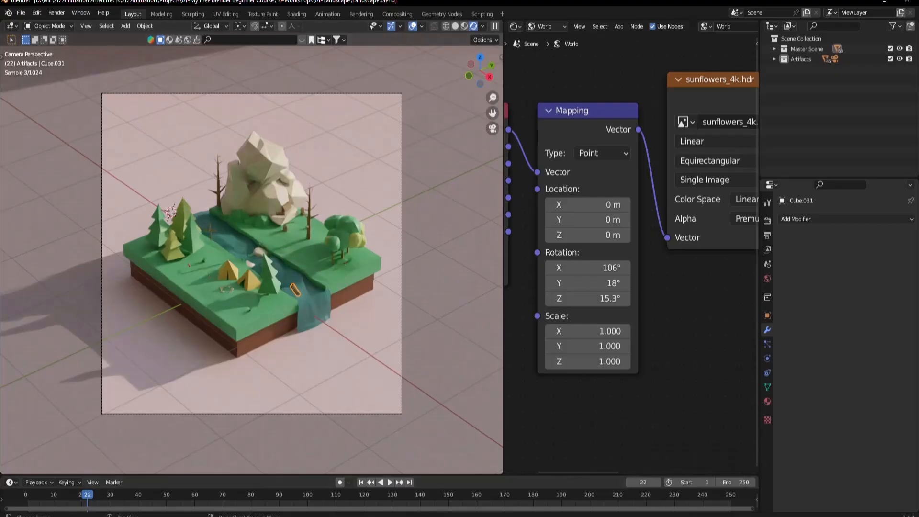
{"action": "left_click", "coordinate": [692, 516]}
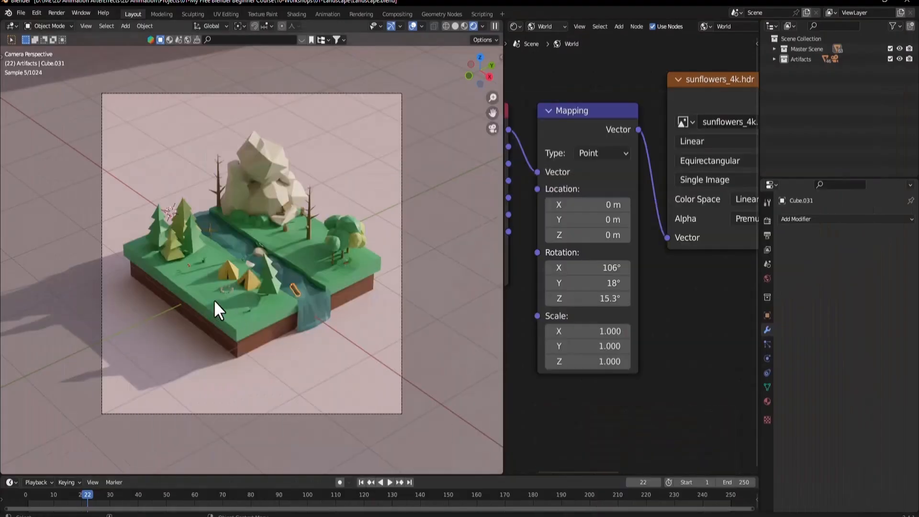
{"action": "scroll", "coordinate": [214, 300], "scroll_direction": "up", "scroll_amount": 5}
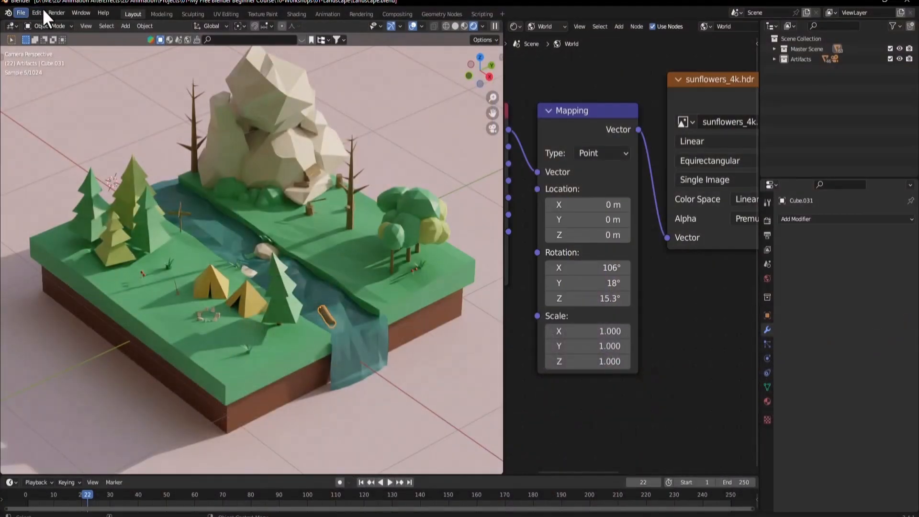
- Set the maximum samples for the final Cycles render to 40
{"action": "left_click", "coordinate": [42, 9]}
{"action": "mouse_move", "coordinate": [56, 12]}
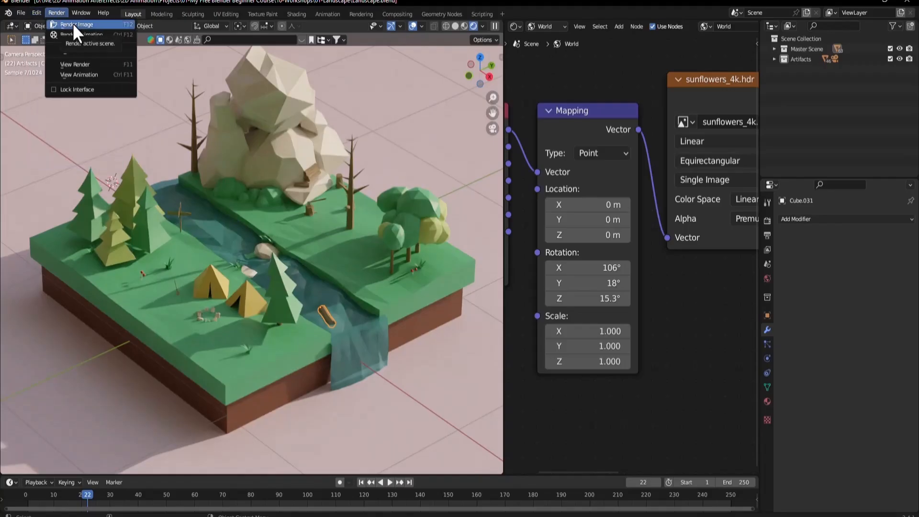
{"action": "left_click", "coordinate": [767, 221]}
{"action": "left_click", "coordinate": [873, 380]}
{"action": "type", "text": "4096"}
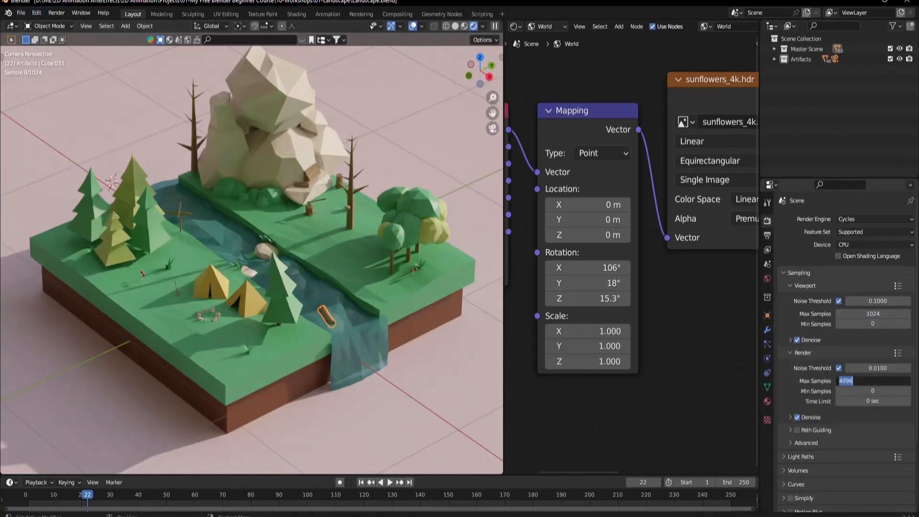
{"action": "key", "text": "Return"}
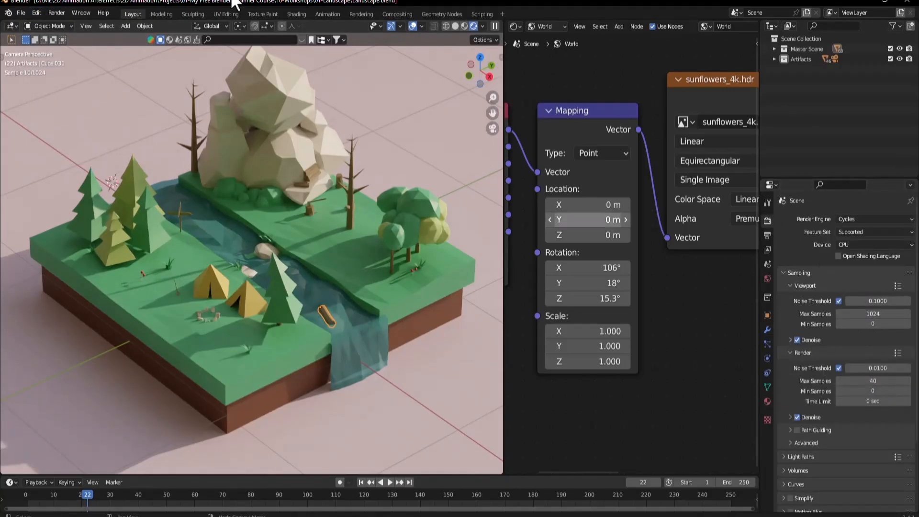
- Render the scene as a still image and fit the whole landscape in view to check the result
{"action": "left_click", "coordinate": [56, 12]}
{"action": "left_click", "coordinate": [70, 25]}
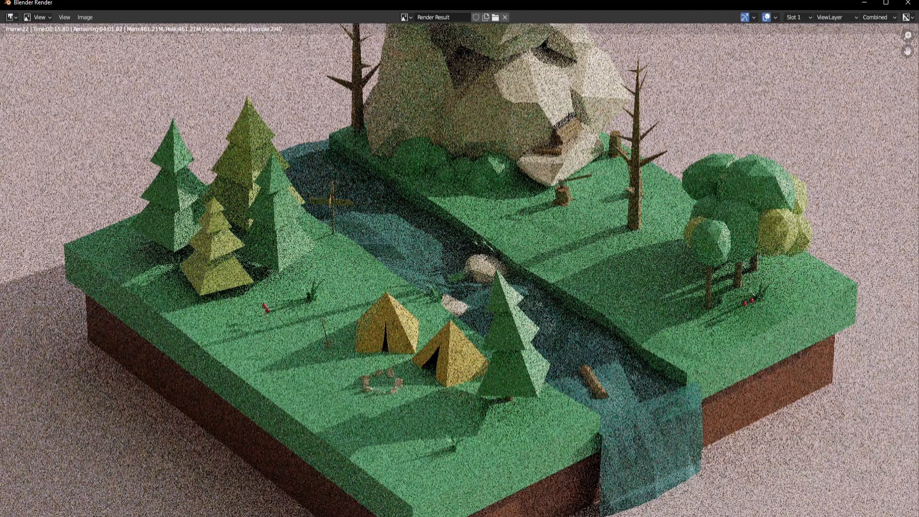
{"action": "scroll", "coordinate": [477, 232], "scroll_direction": "down", "scroll_amount": 4}
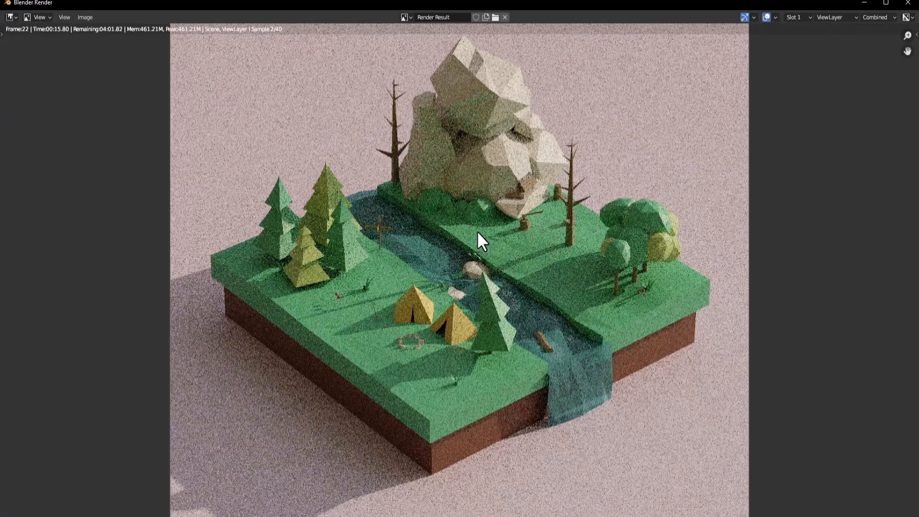
{"action": "scroll", "coordinate": [458, 144], "scroll_direction": "up", "scroll_amount": 1}
{"action": "scroll", "coordinate": [273, 27], "scroll_direction": "down", "scroll_amount": 4}
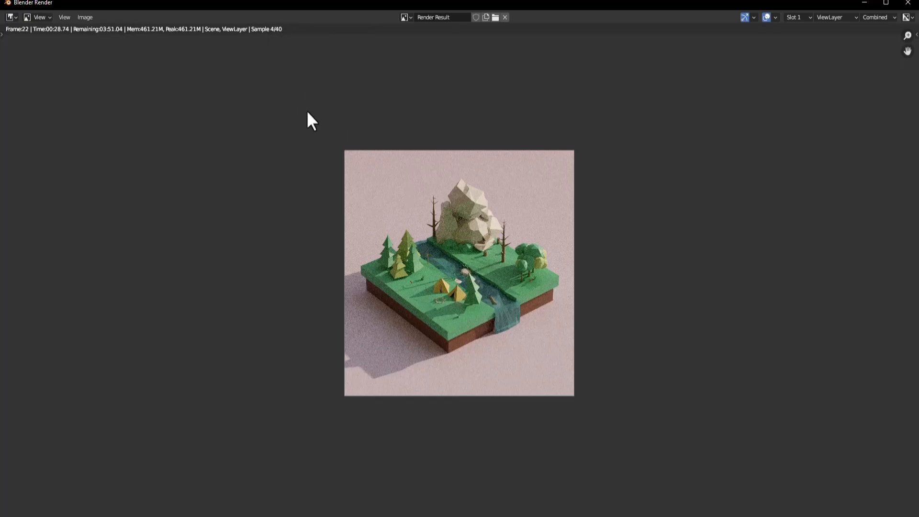
{"action": "scroll", "coordinate": [448, 266], "scroll_direction": "up", "scroll_amount": 1}
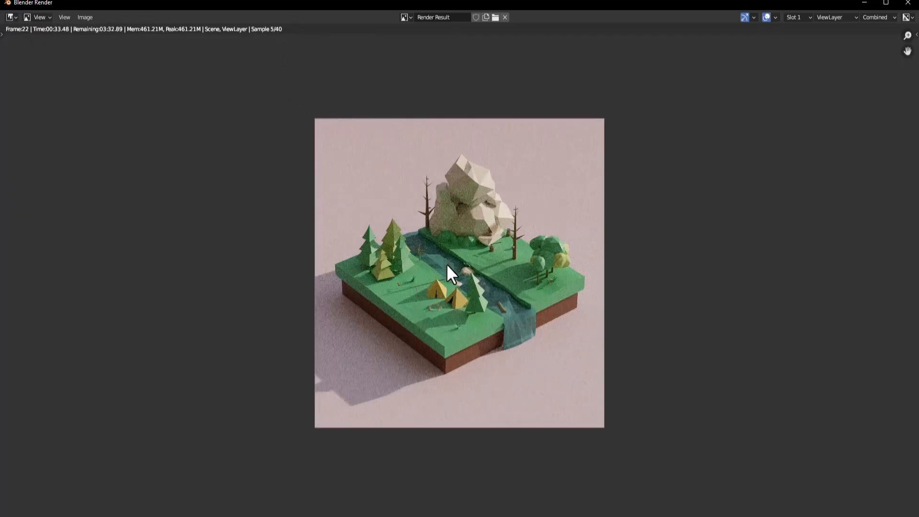
{"action": "scroll", "coordinate": [448, 267], "scroll_direction": "up", "scroll_amount": 1}
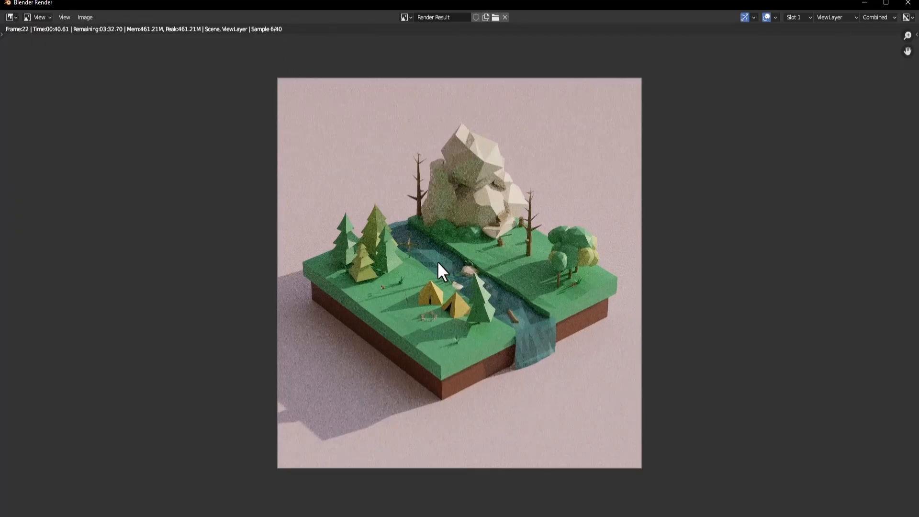